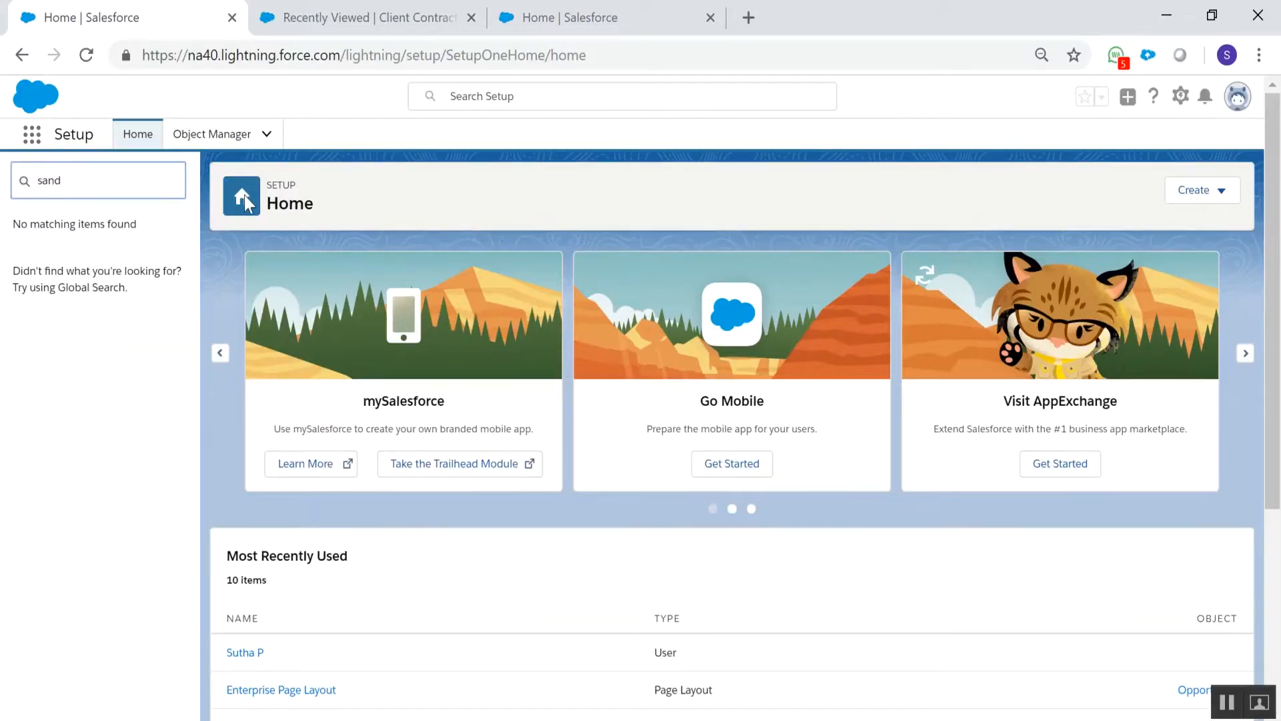
Switch to the sandbox org's Setup, dismiss the notifications request and search the setup menu for "sand"
click(624, 14)
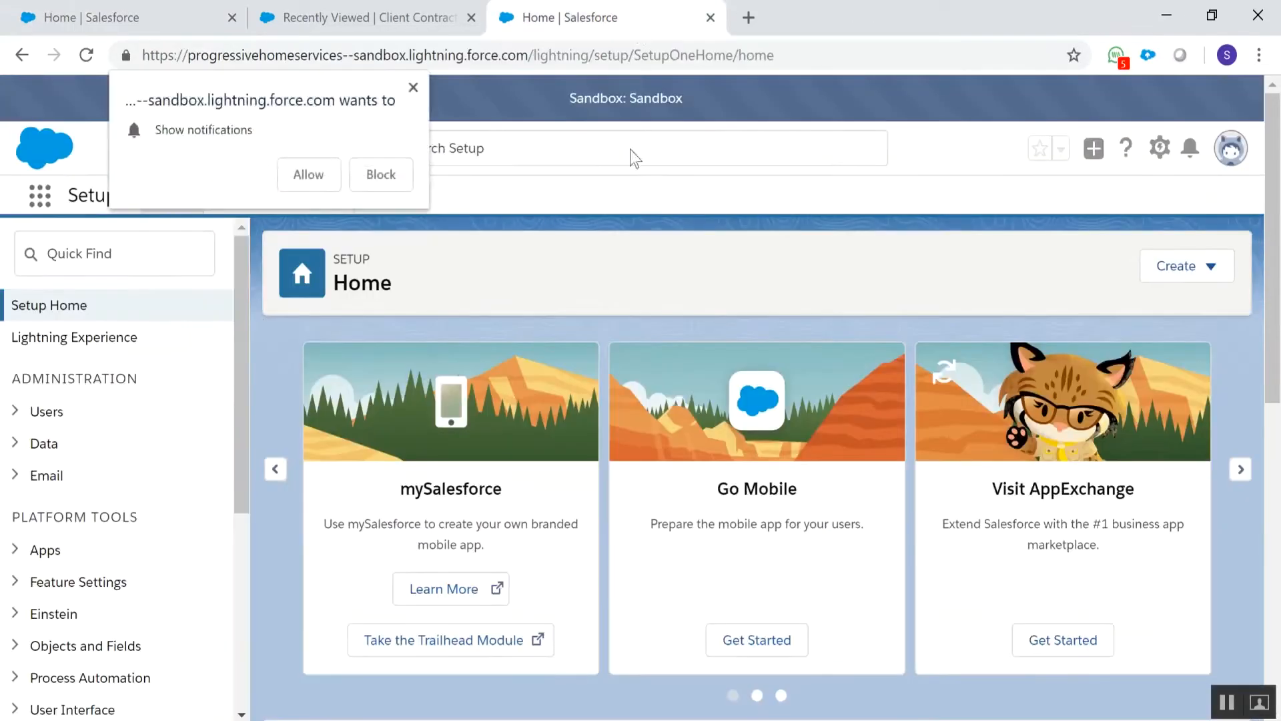
click(413, 87)
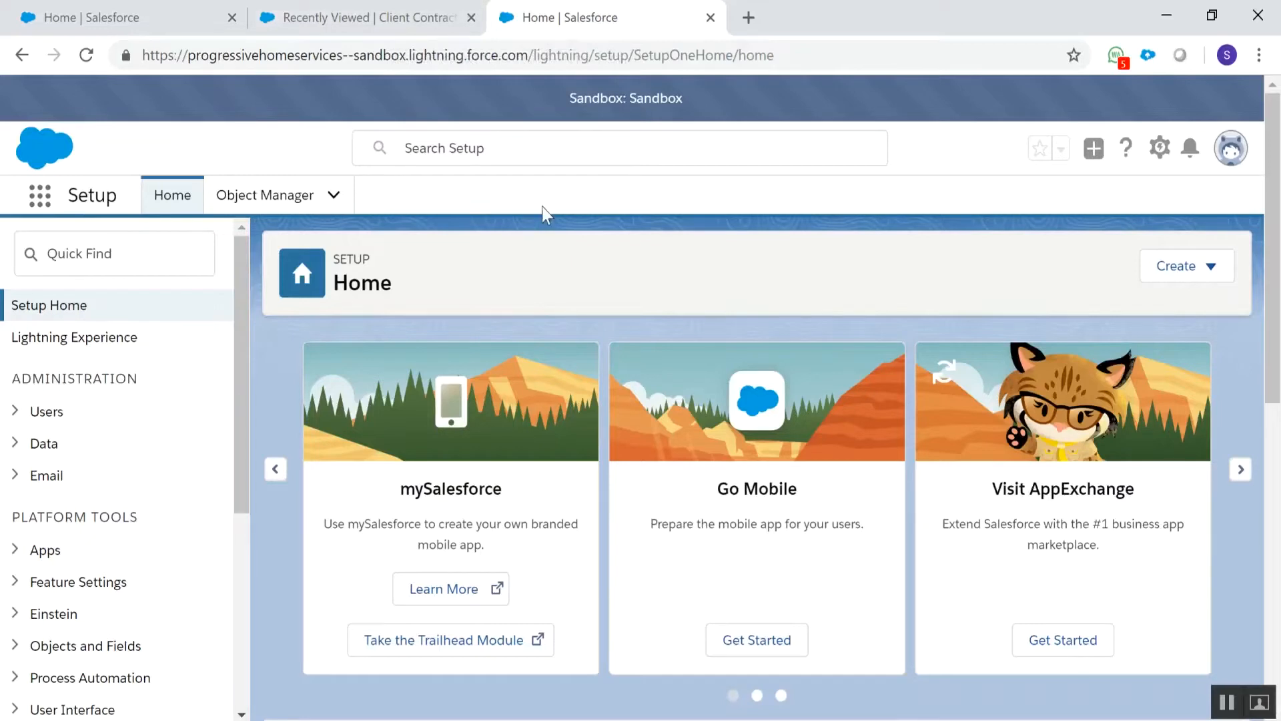
click(89, 243)
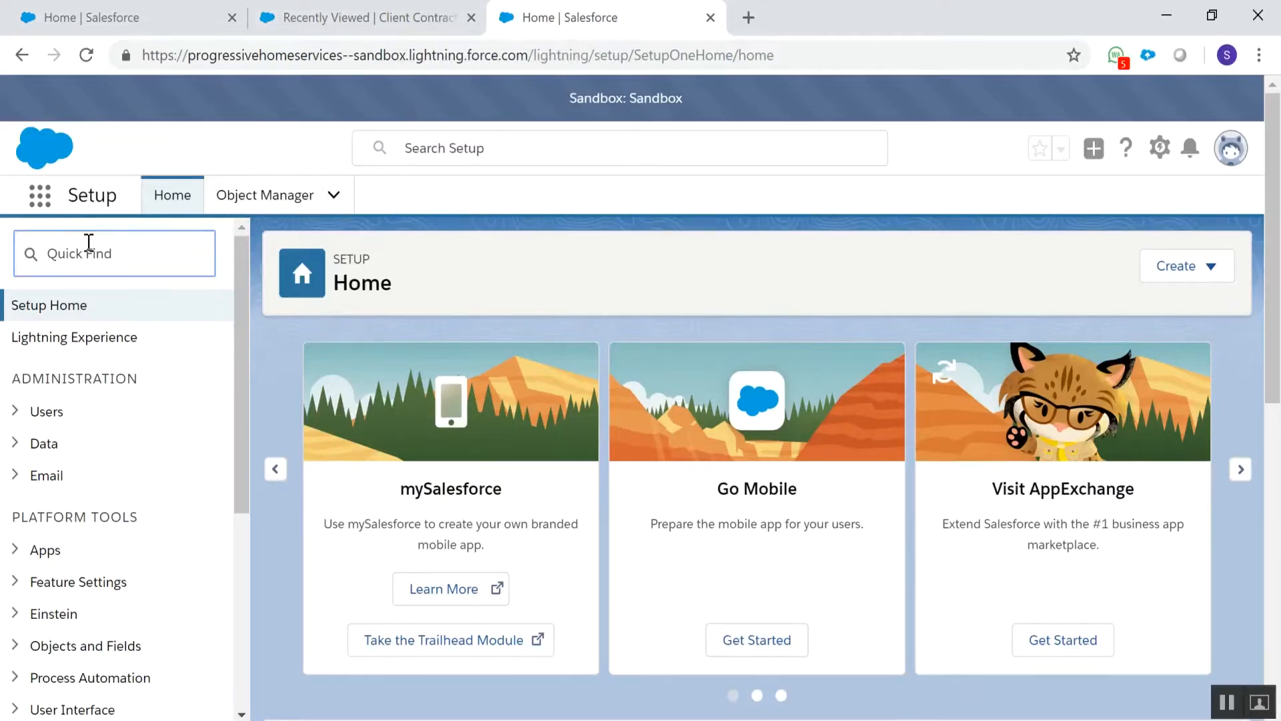
text(sand)
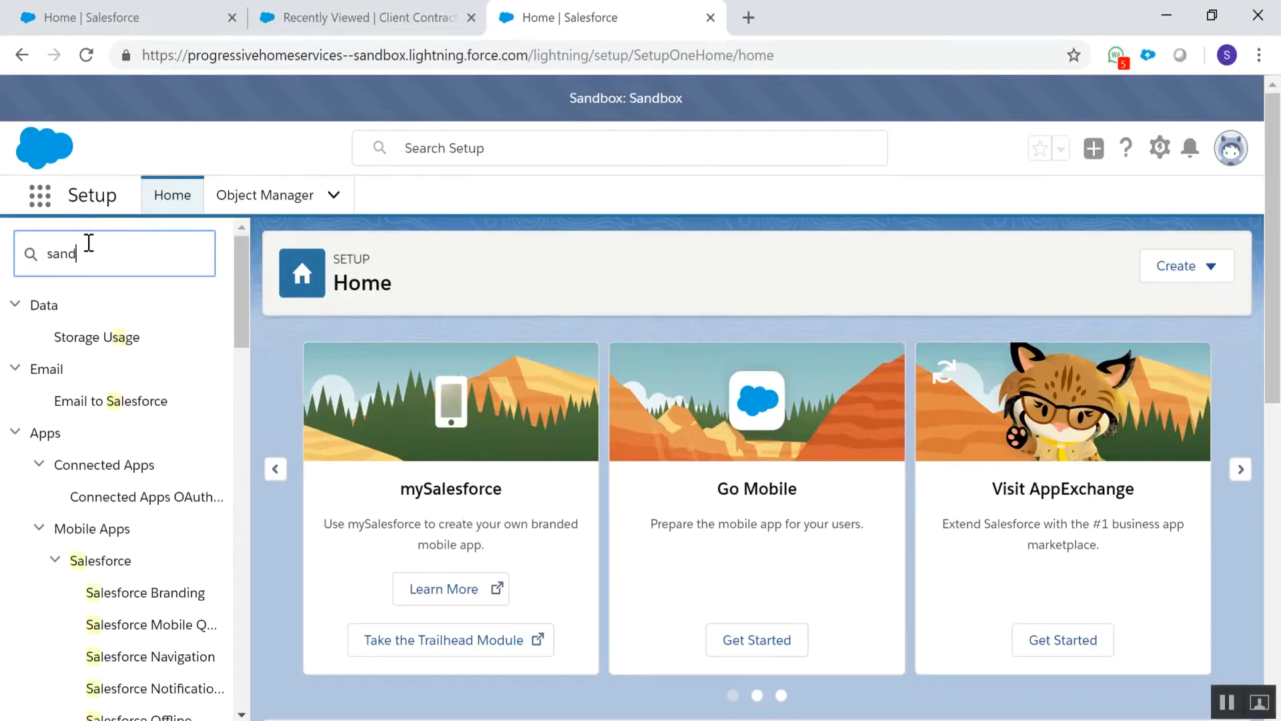
Replace the sandbox org's setup search with "depl" to find the deployment pages
drag(88, 243, 32, 237)
key(BackSpace)
text(depl)
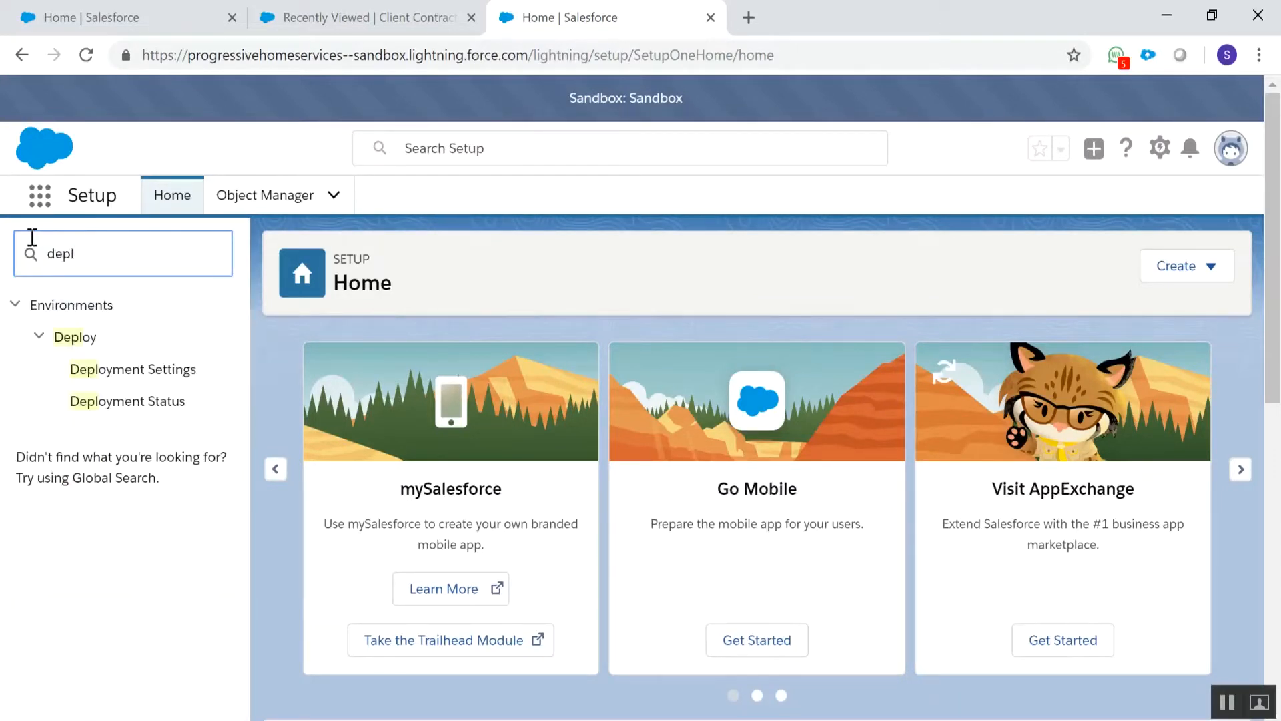
Open Setup from the sandbox org's Client Contracts page and close the Client Contracts page
right_click(834, 29)
click(372, 2)
click(371, 2)
click(1176, 148)
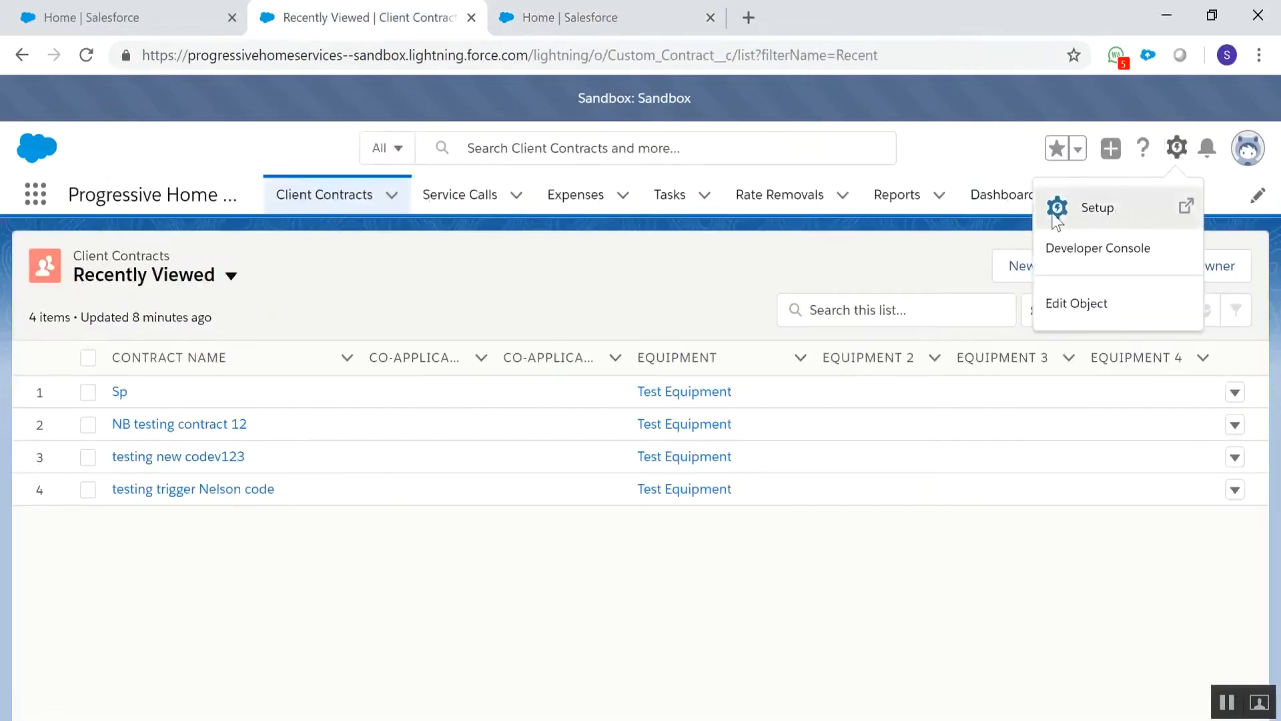
click(1055, 219)
click(471, 17)
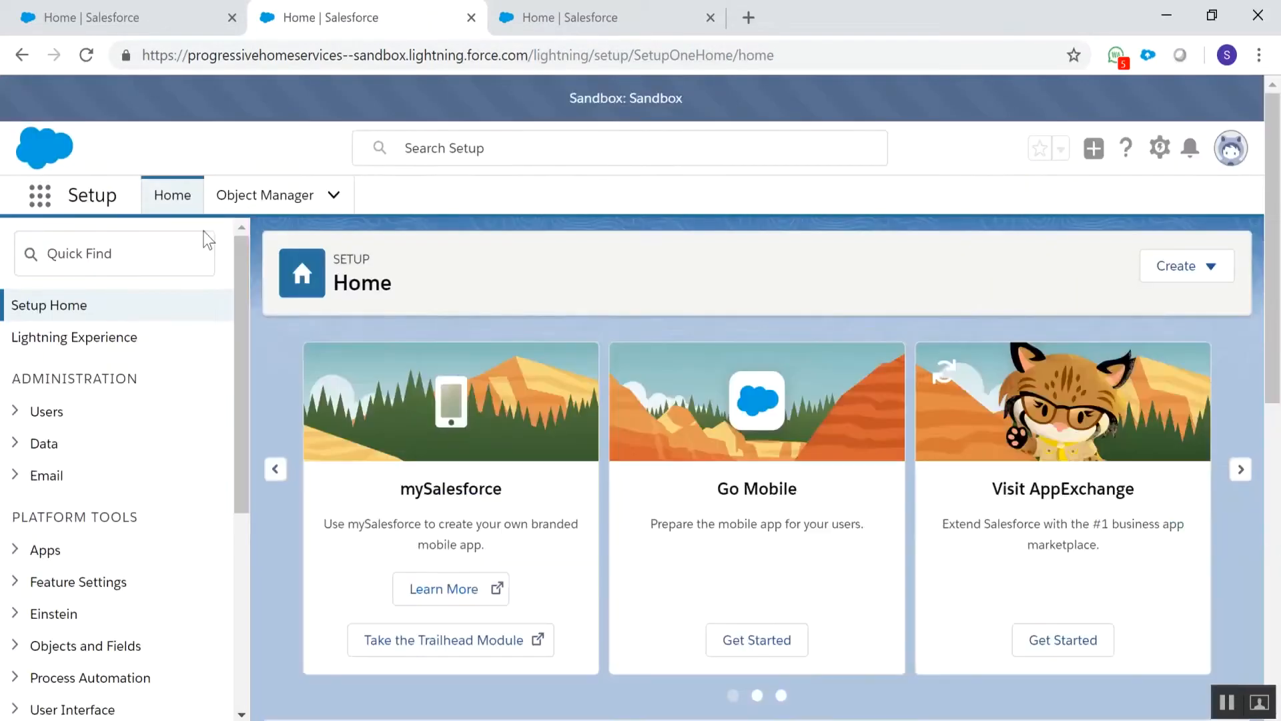
Search this setup menu for "sand" and clear the search
click(143, 259)
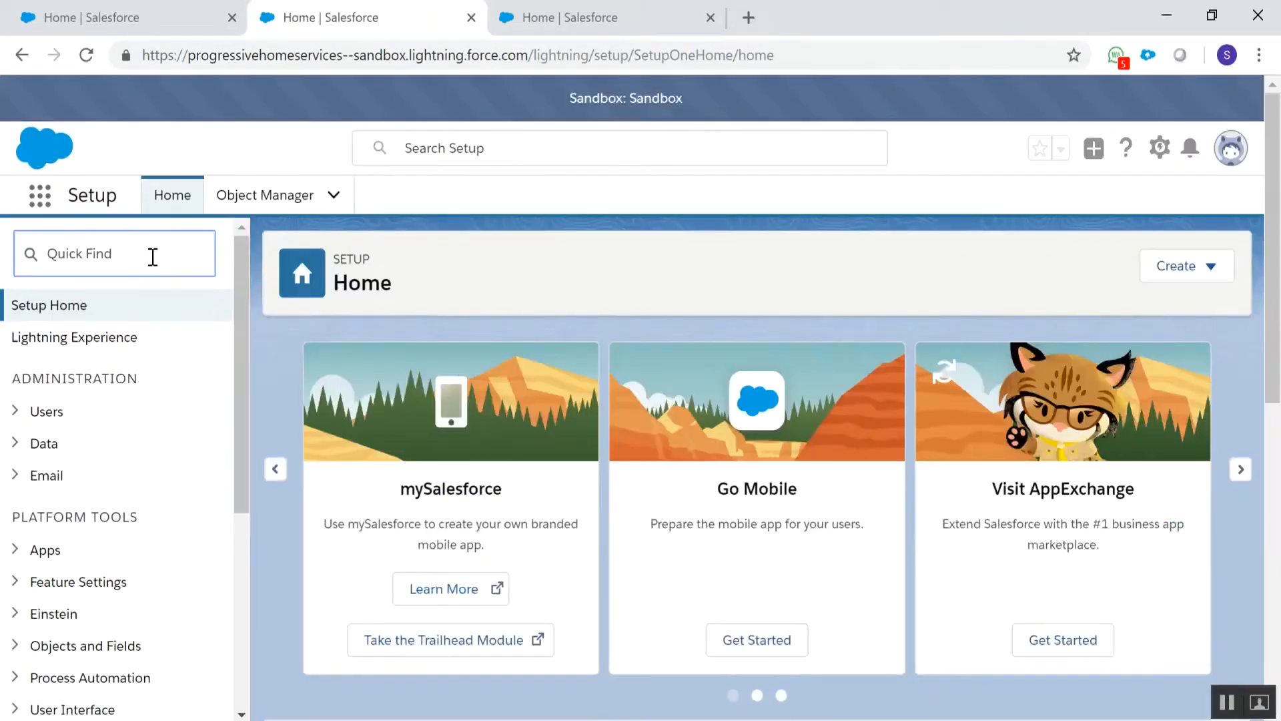
text(sand)
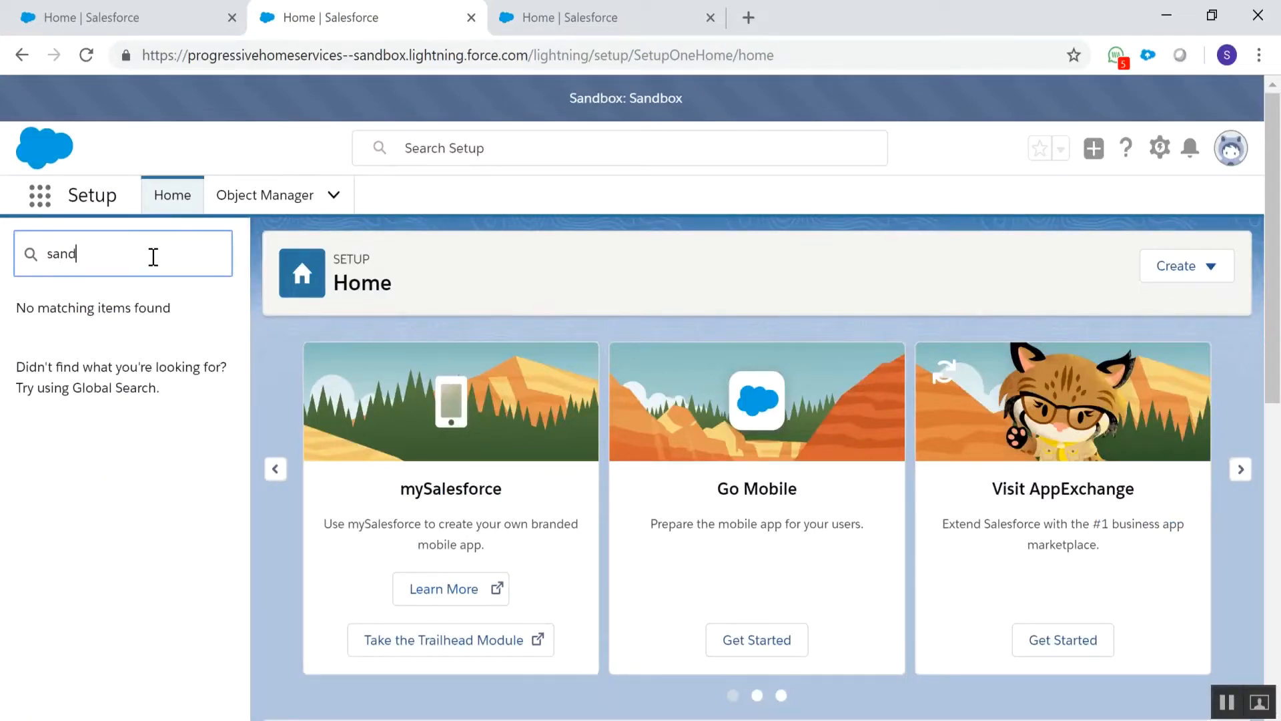
key(BackSpace)
key(BackSpace)
key(BackSpace)
key(BackSpace)
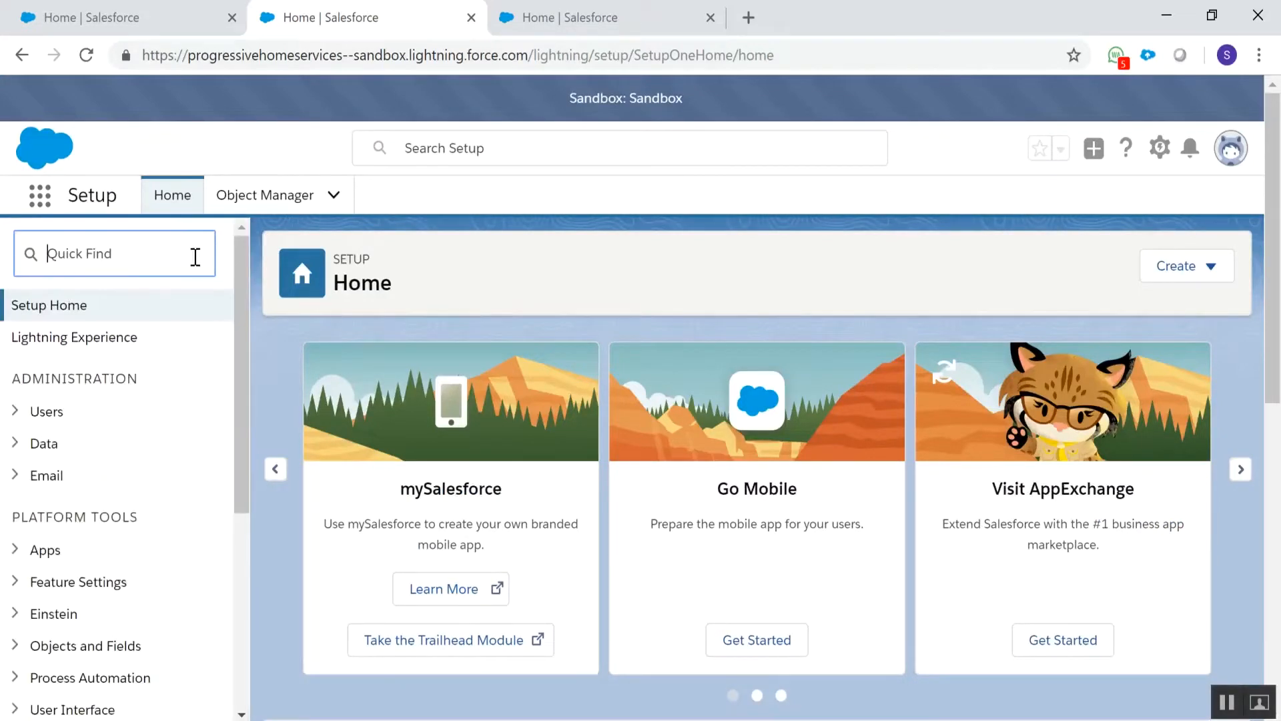
Go to the Salesforce website in place of the sandbox Setup page and open its login page
click(355, 55)
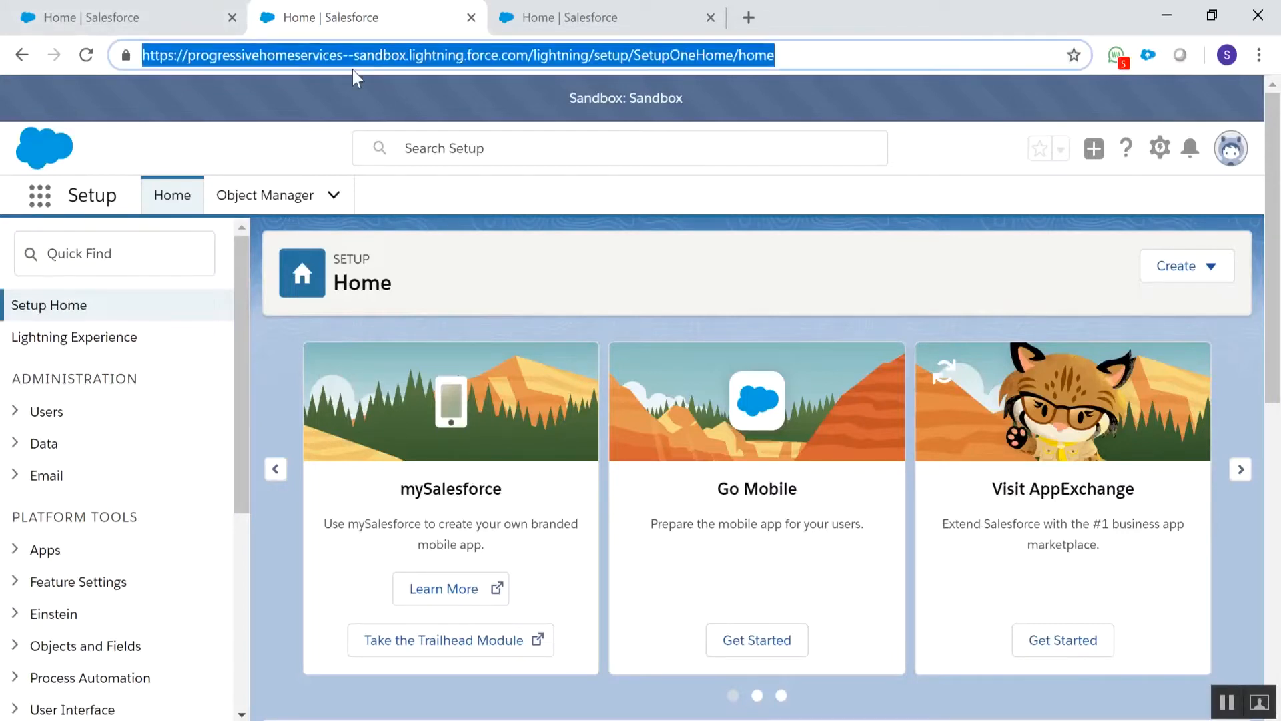
text(sa)
key(Return)
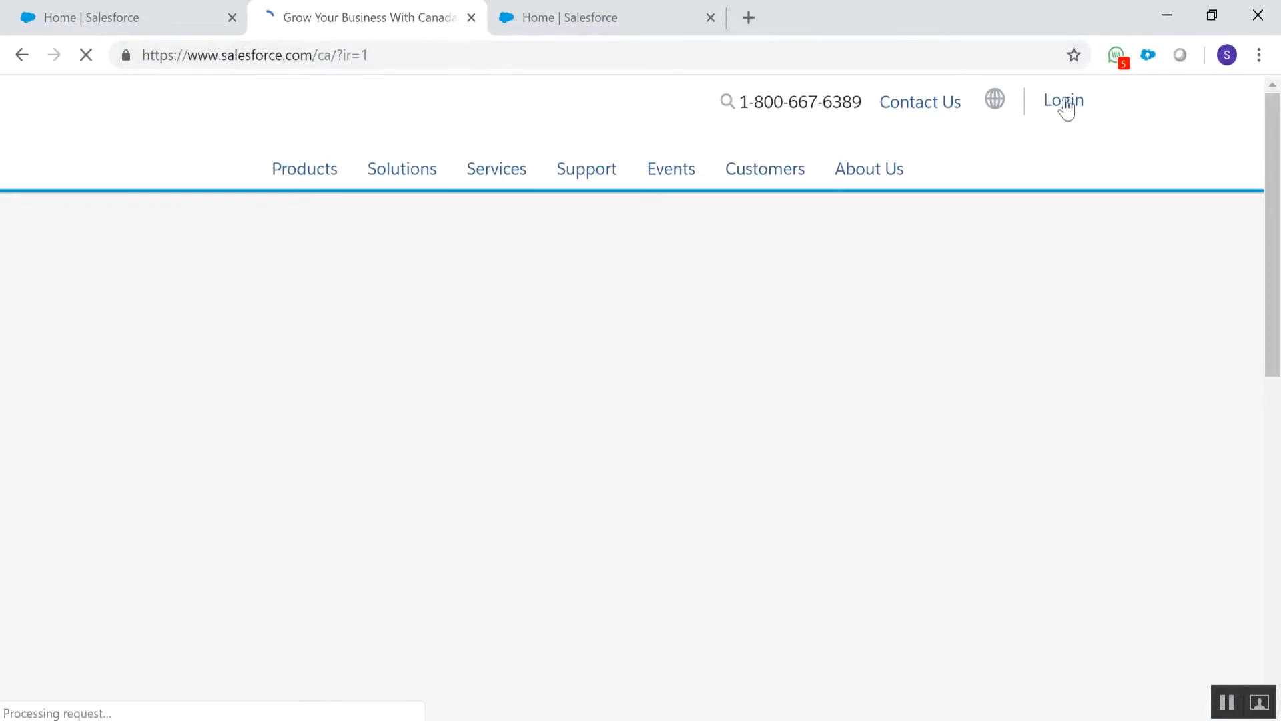
click(1066, 107)
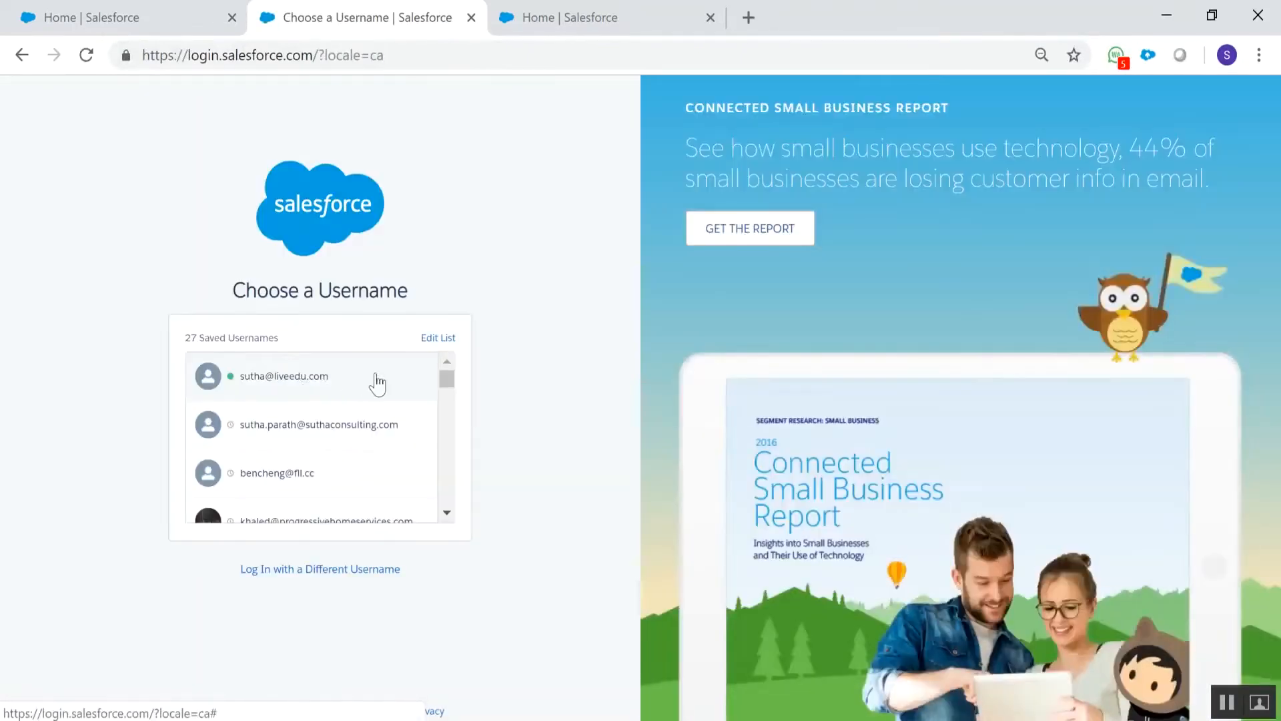
Choose the saved Progressive Home Services username, replace the prefilled password with the account password and log in to production
scroll(377, 383, down, 2)
click(347, 427)
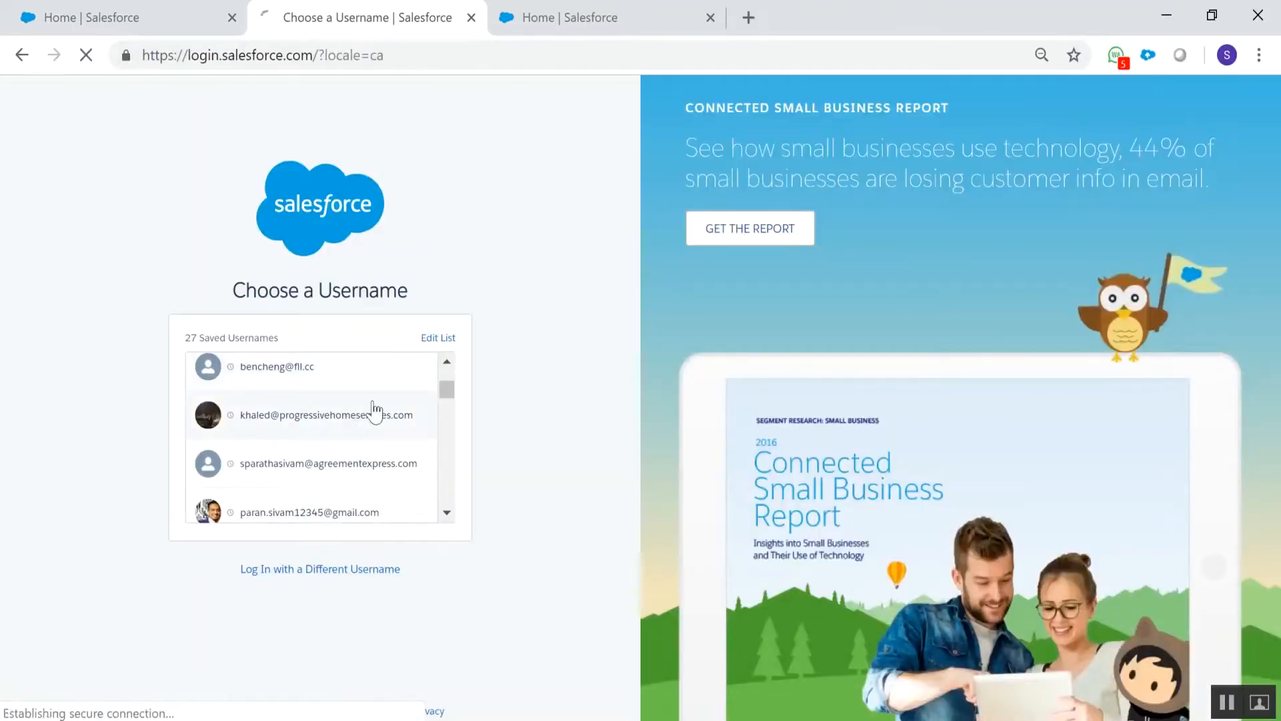
drag(325, 408, 76, 409)
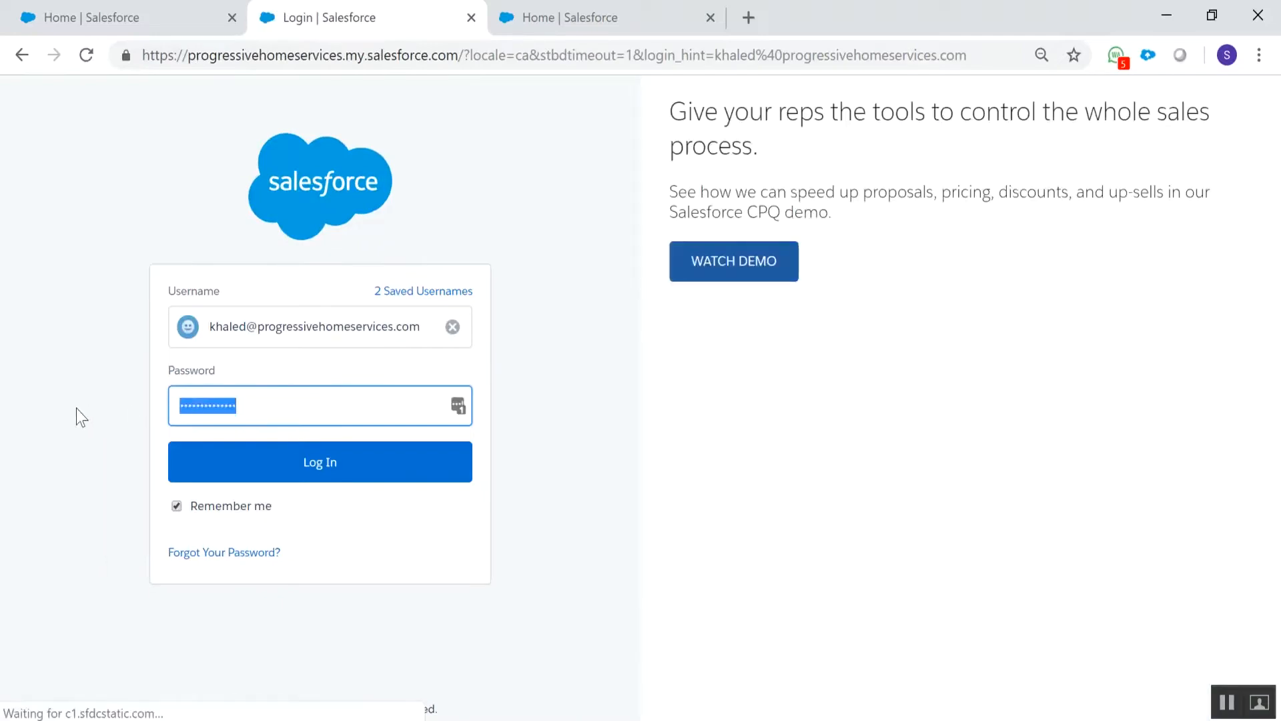
text(•••••••••••)
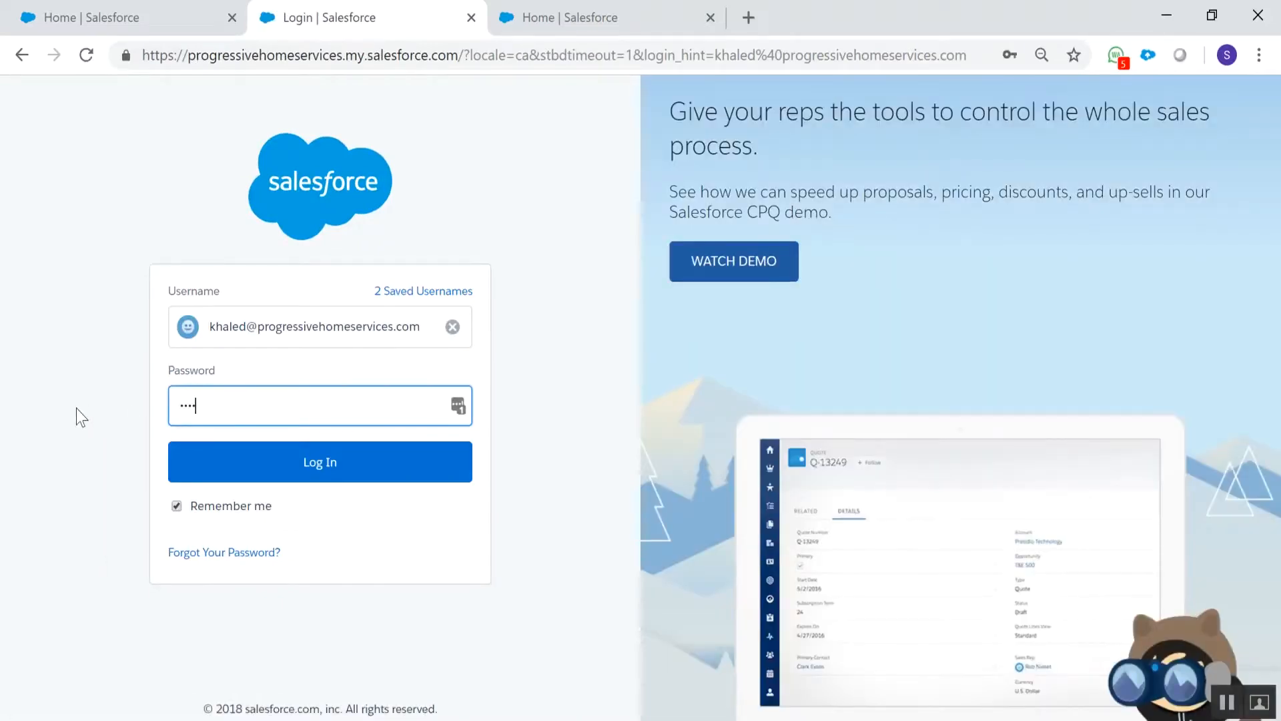
text(•••)
key(Return)
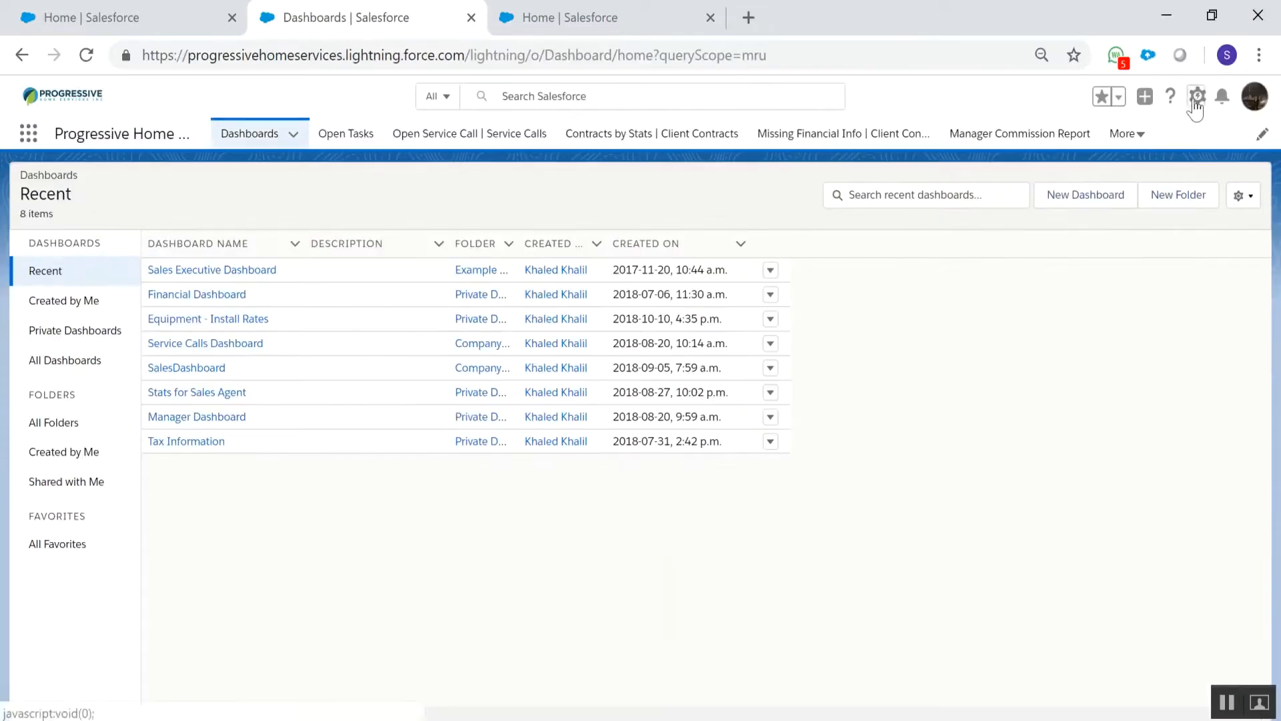
Open the production org's Setup and close its Dashboards page
click(1197, 96)
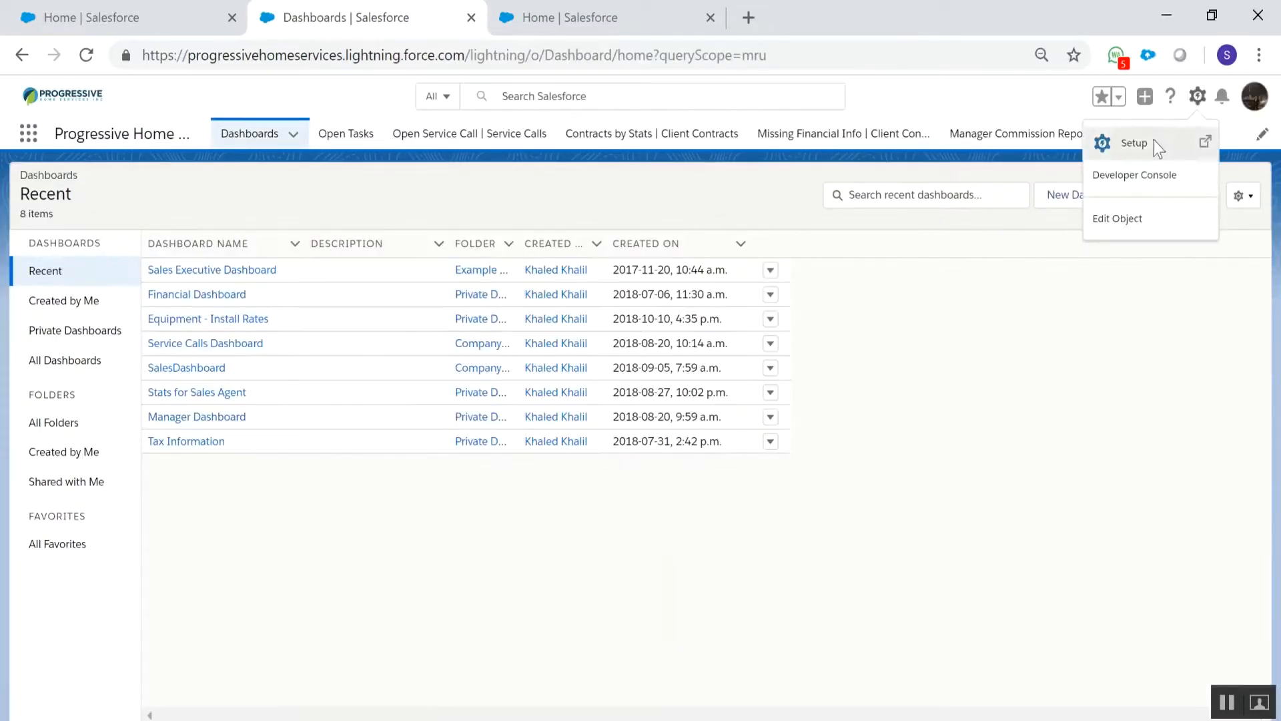
click(1160, 146)
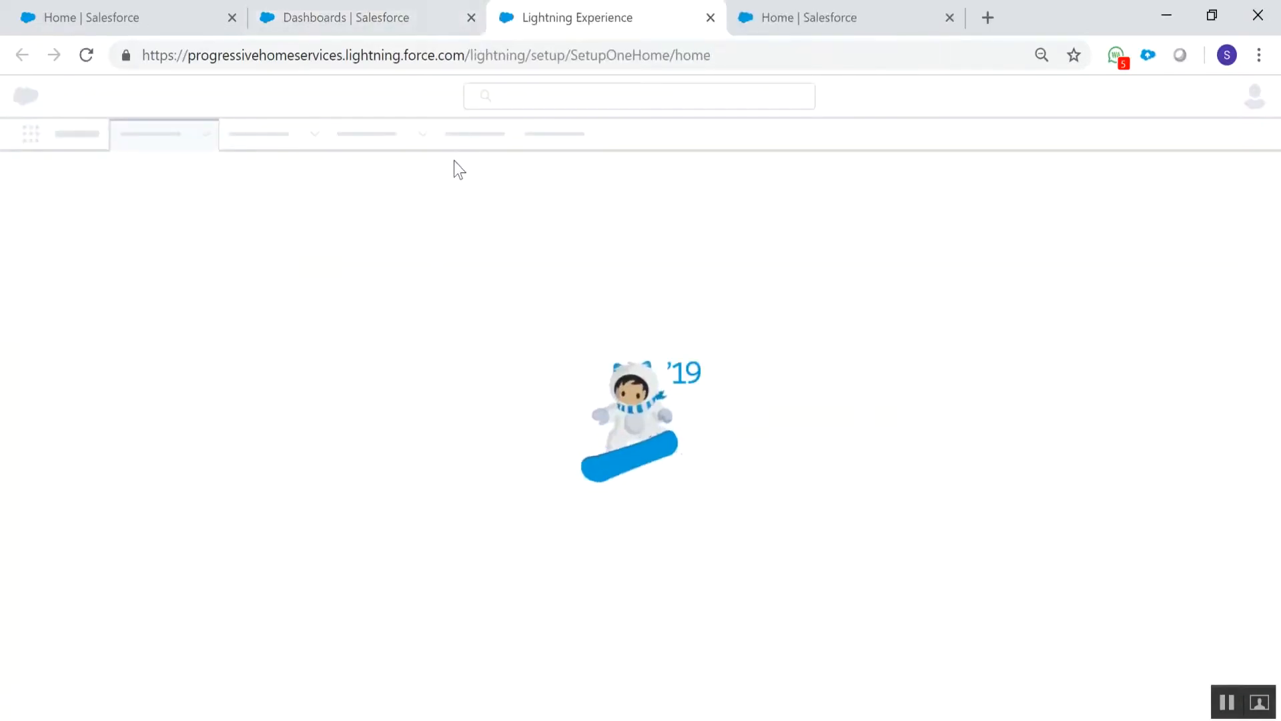
click(471, 17)
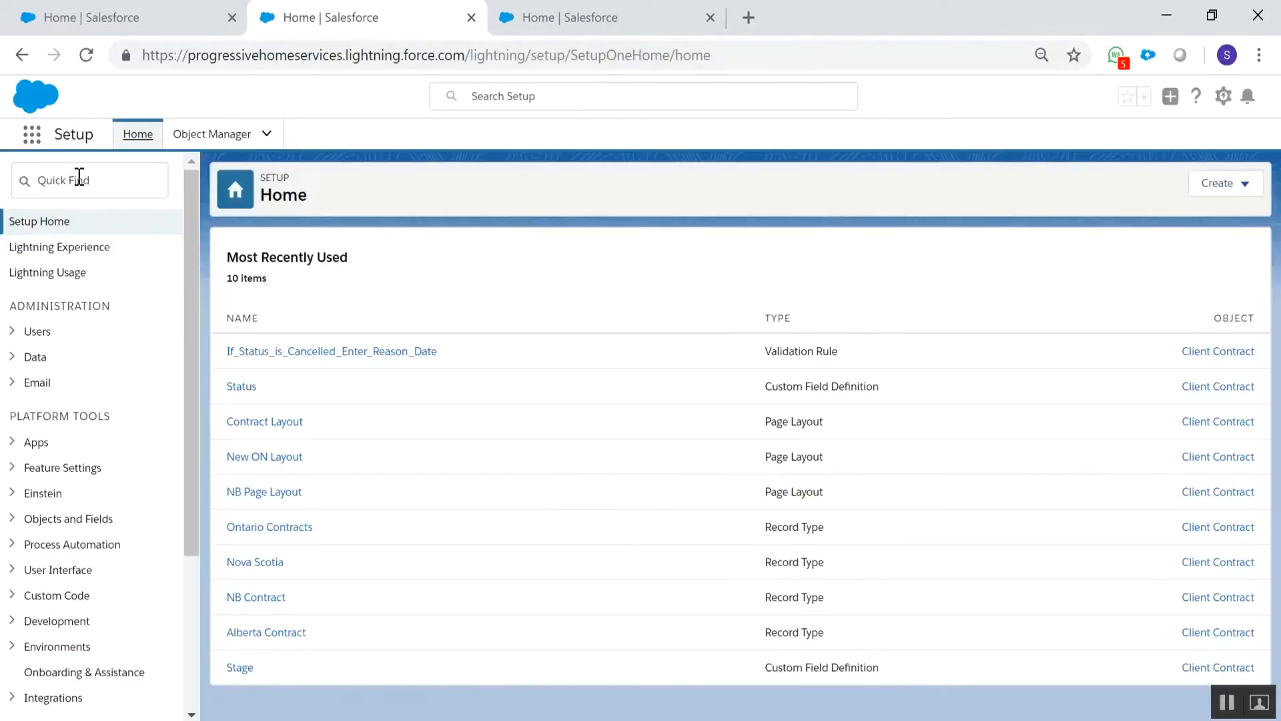
Search the production setup menu for "san" and open the Sandboxes page
click(77, 178)
click(79, 177)
text(a)
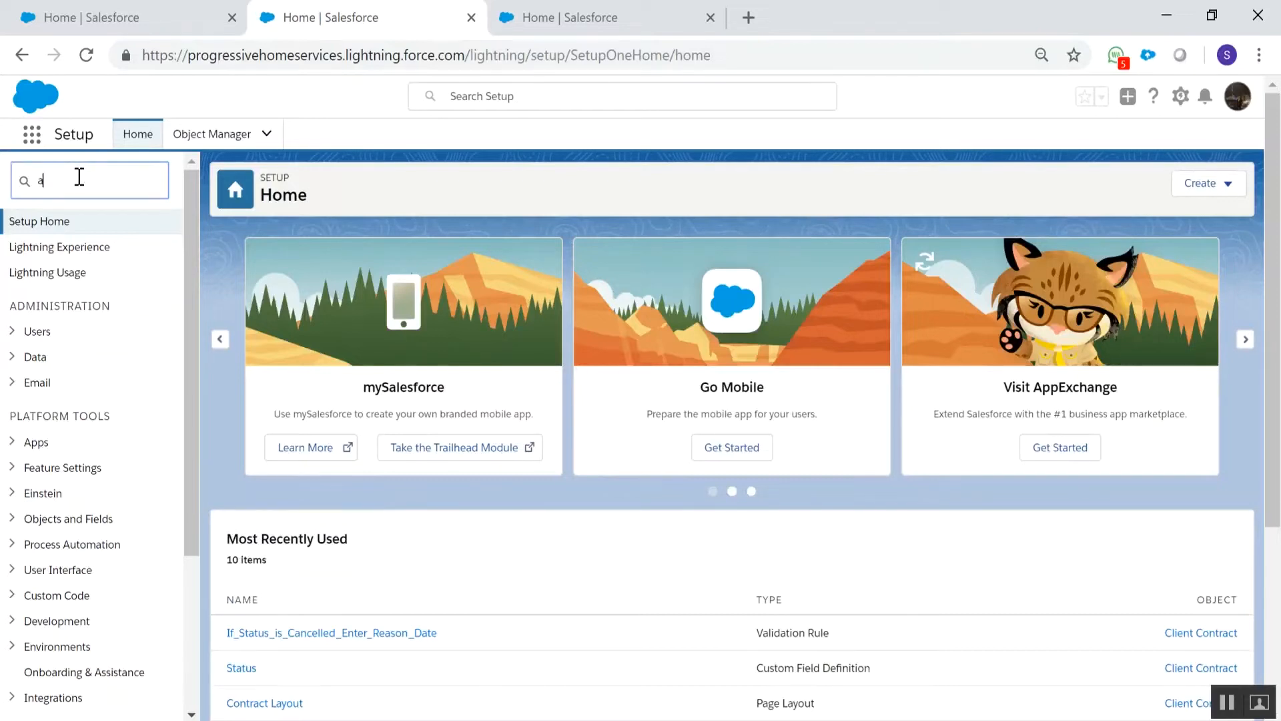
text(an)
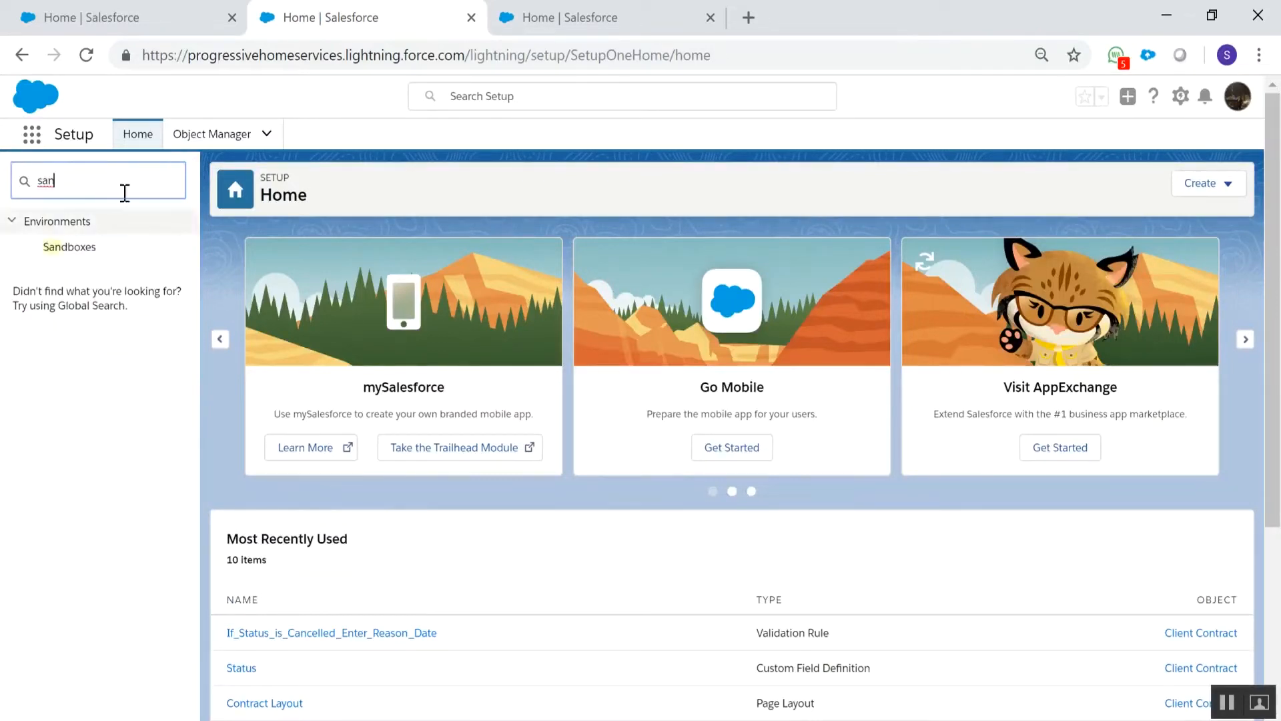
click(116, 257)
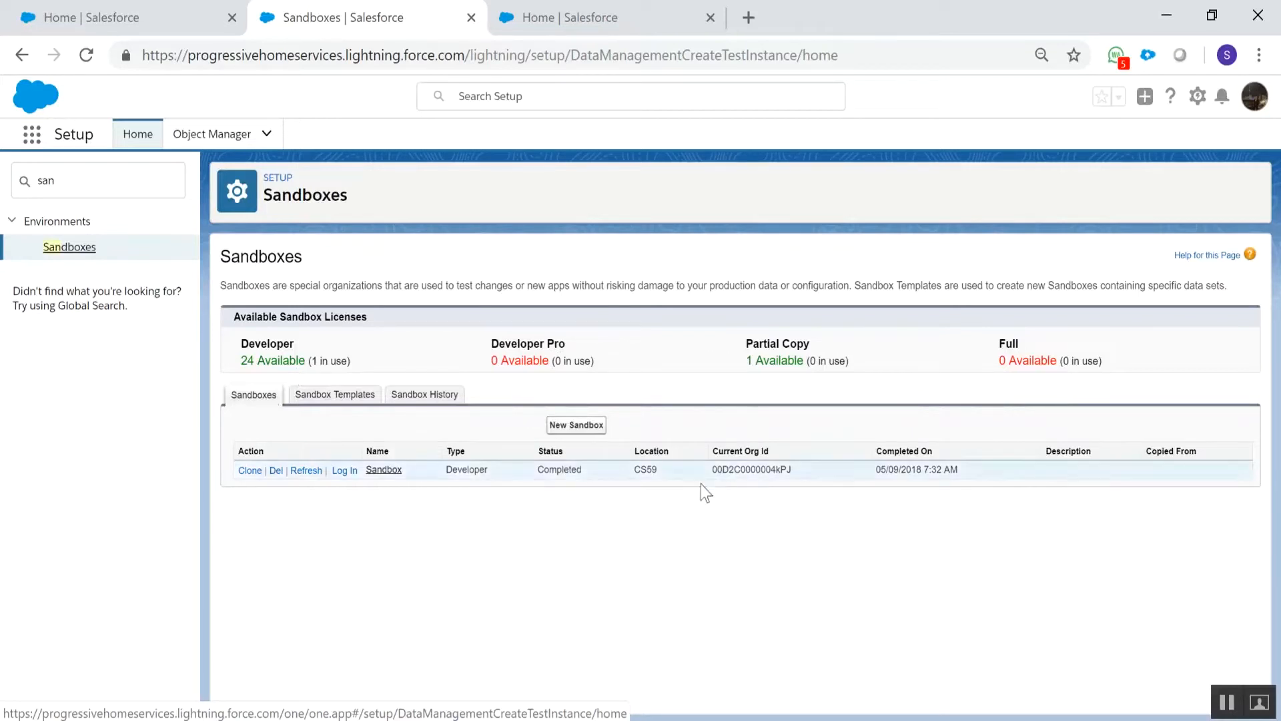
Start a new sandbox and name it VisualForc, leaving the description empty
click(574, 425)
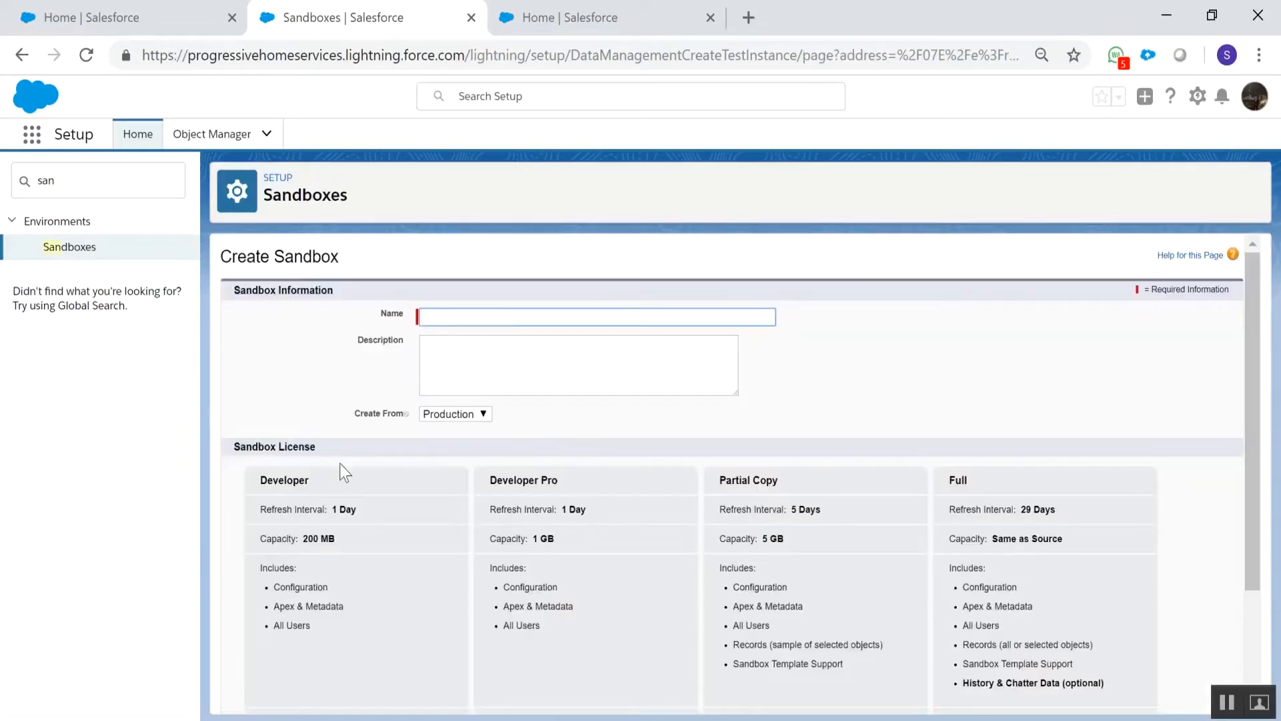
click(497, 309)
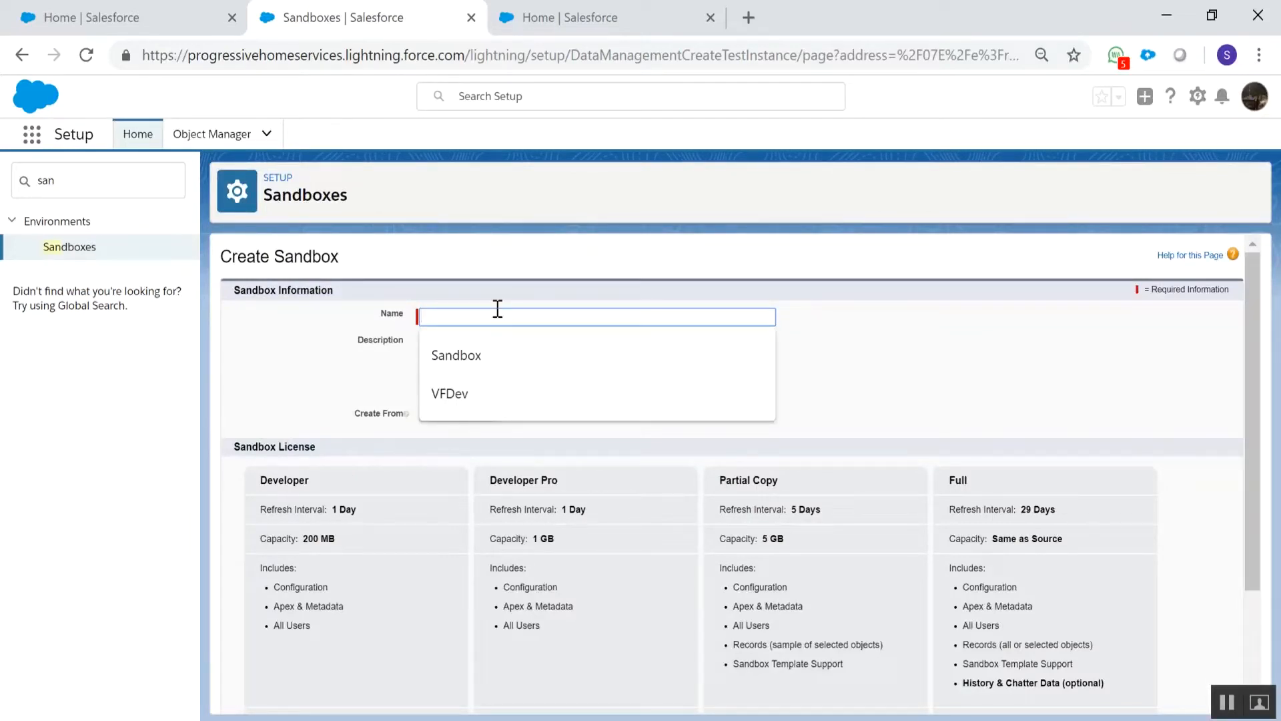
text(Vi)
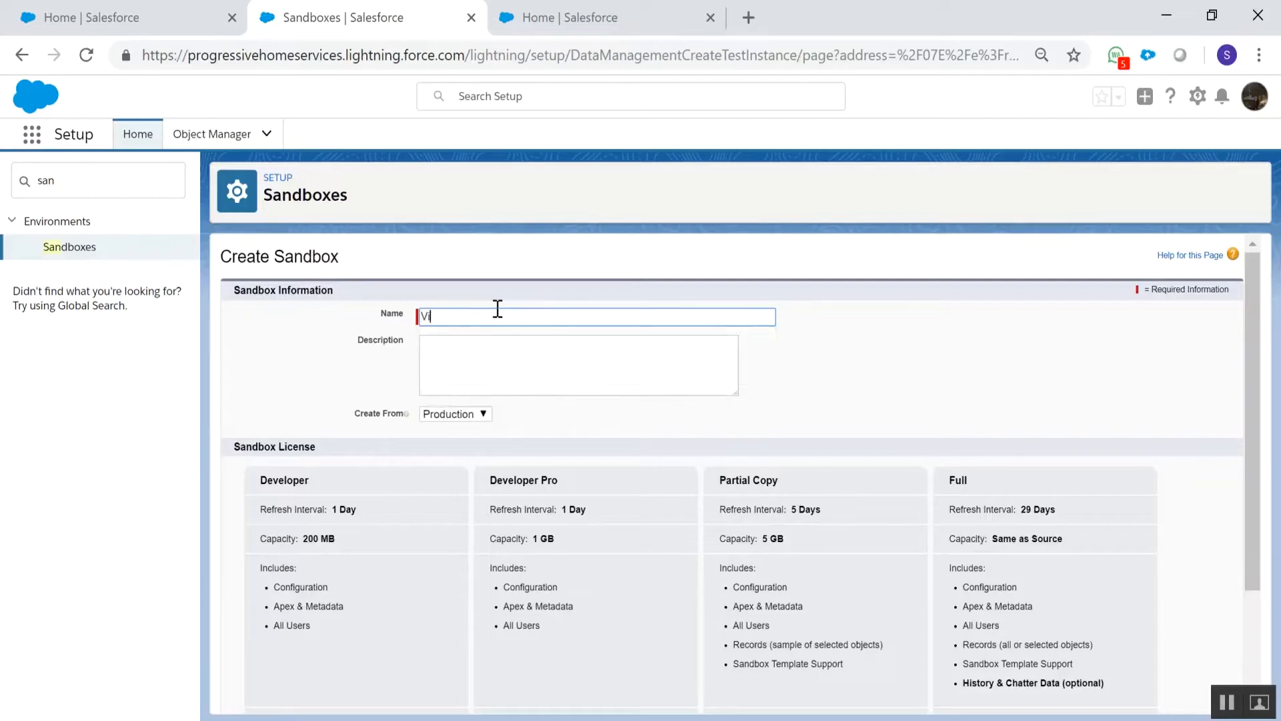
text(sualForc)
key(Tab)
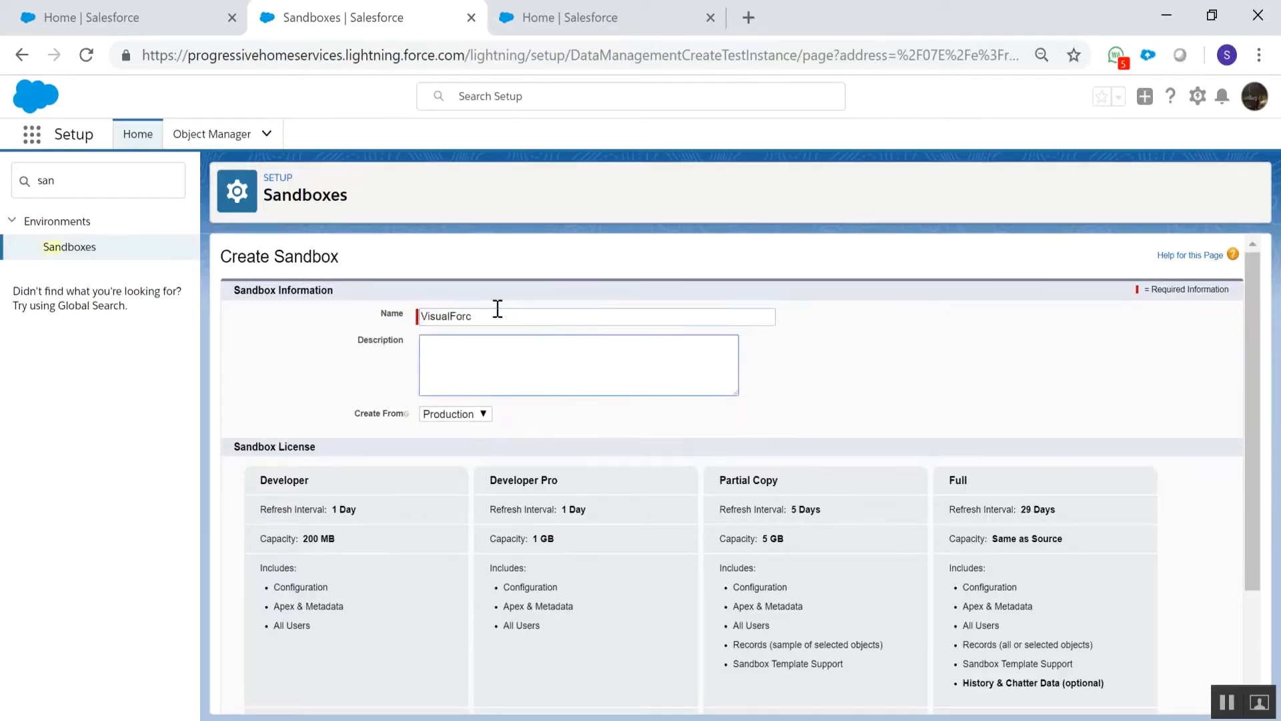
click(506, 311)
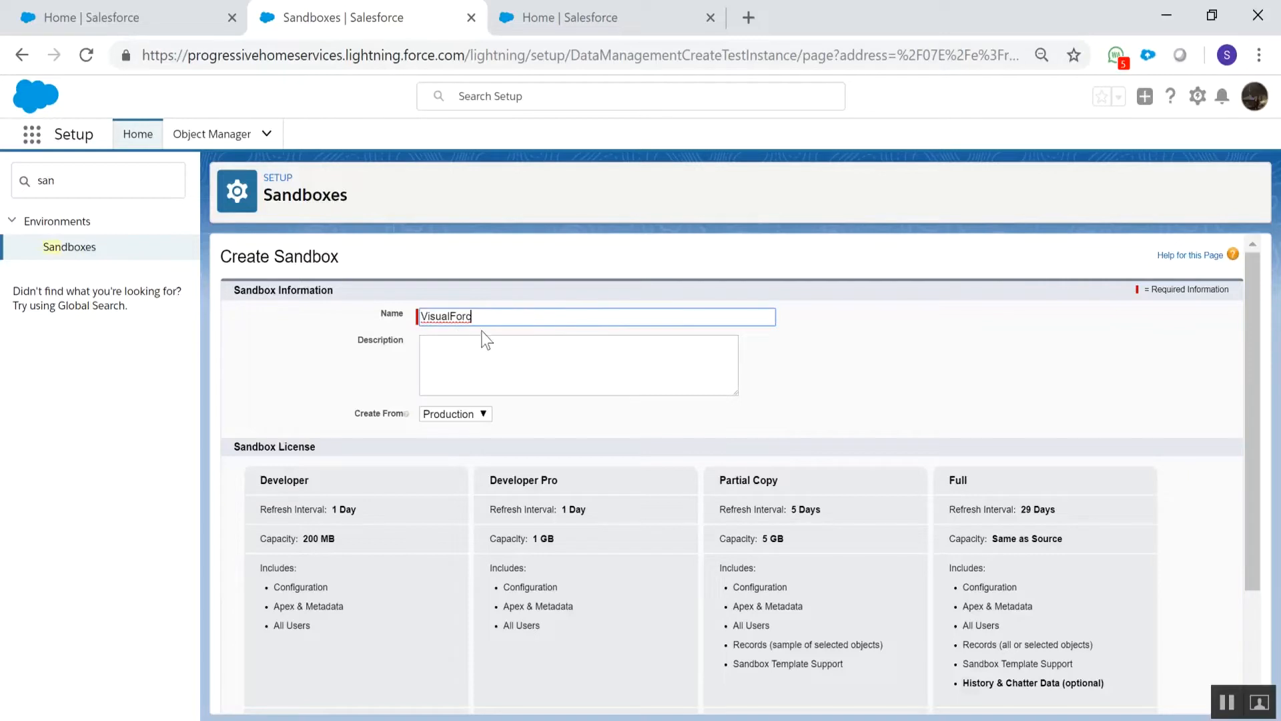
Keep Production as the source, choose the Developer license and create the sandbox without an Apex class
click(476, 420)
click(523, 393)
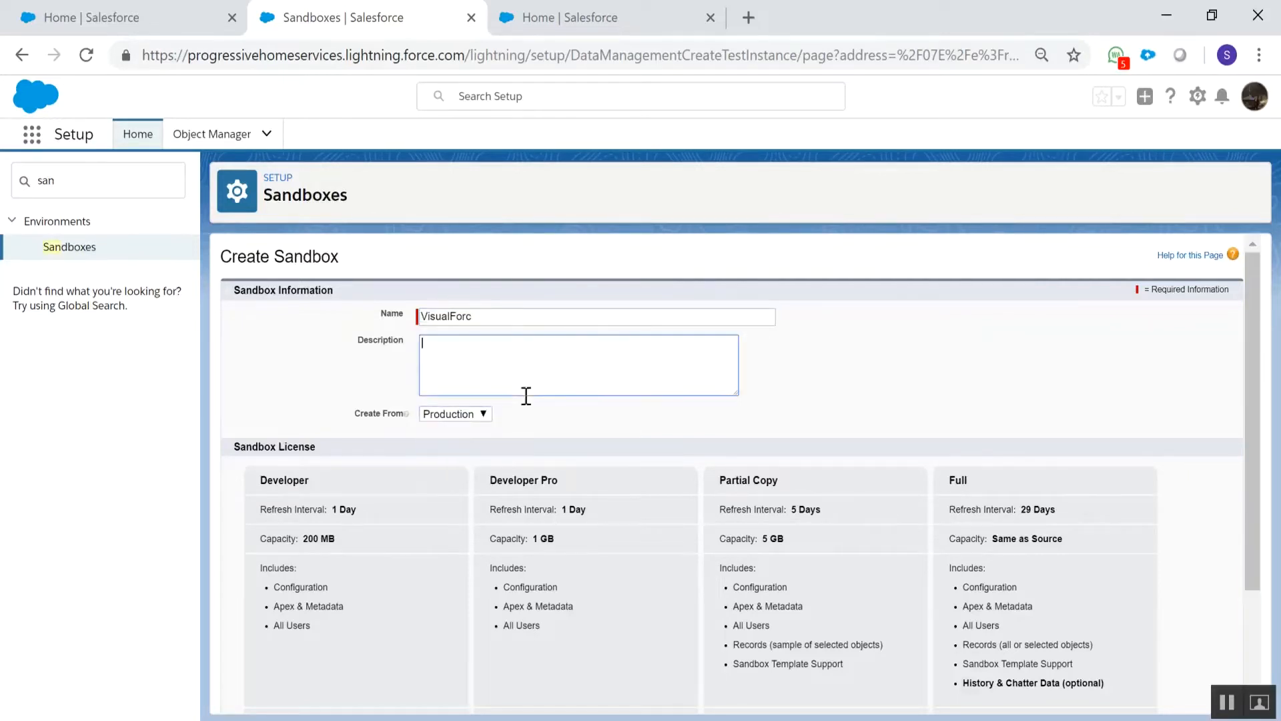
scroll(511, 390, down, 2)
click(476, 306)
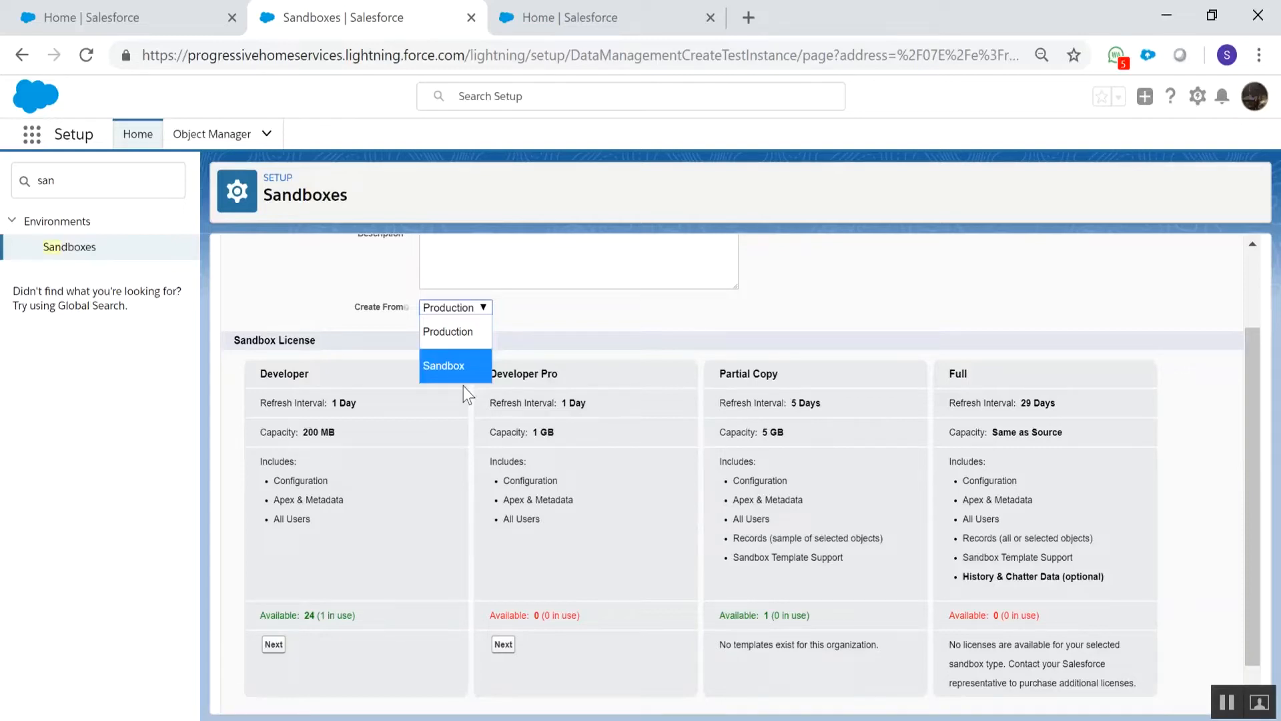
click(372, 457)
scroll(301, 567, down, 1)
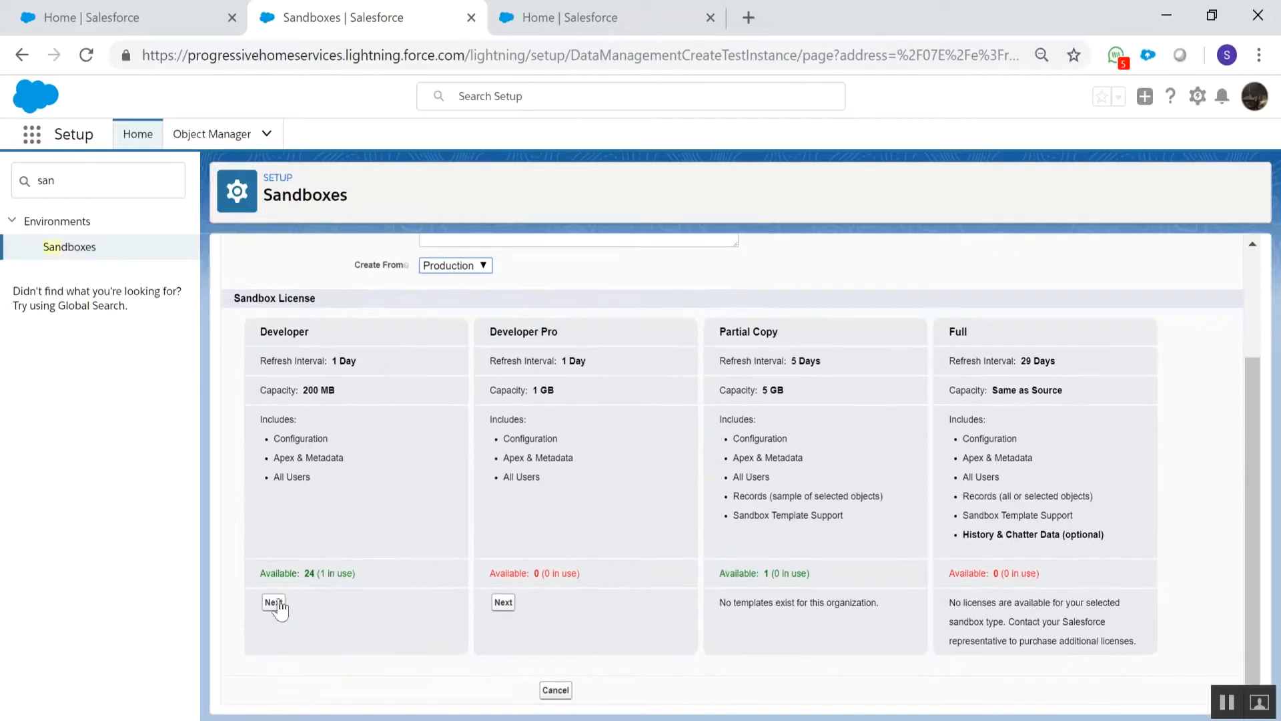
click(274, 602)
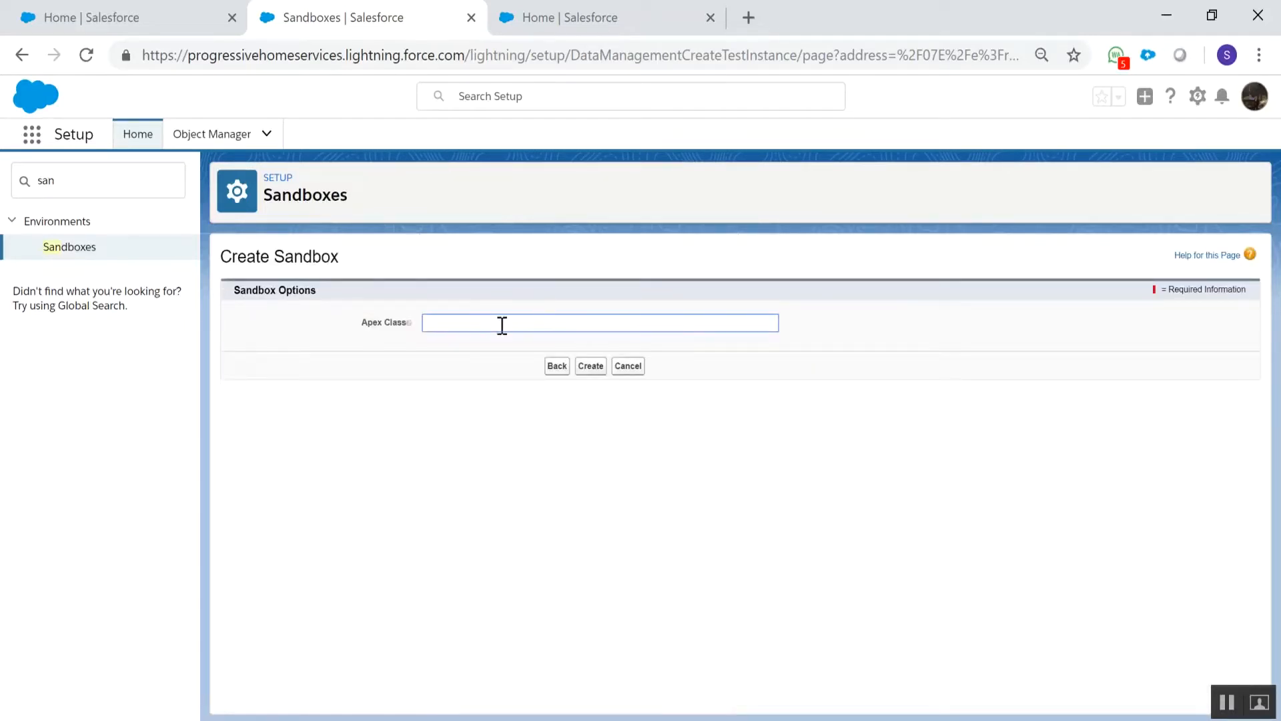
click(599, 370)
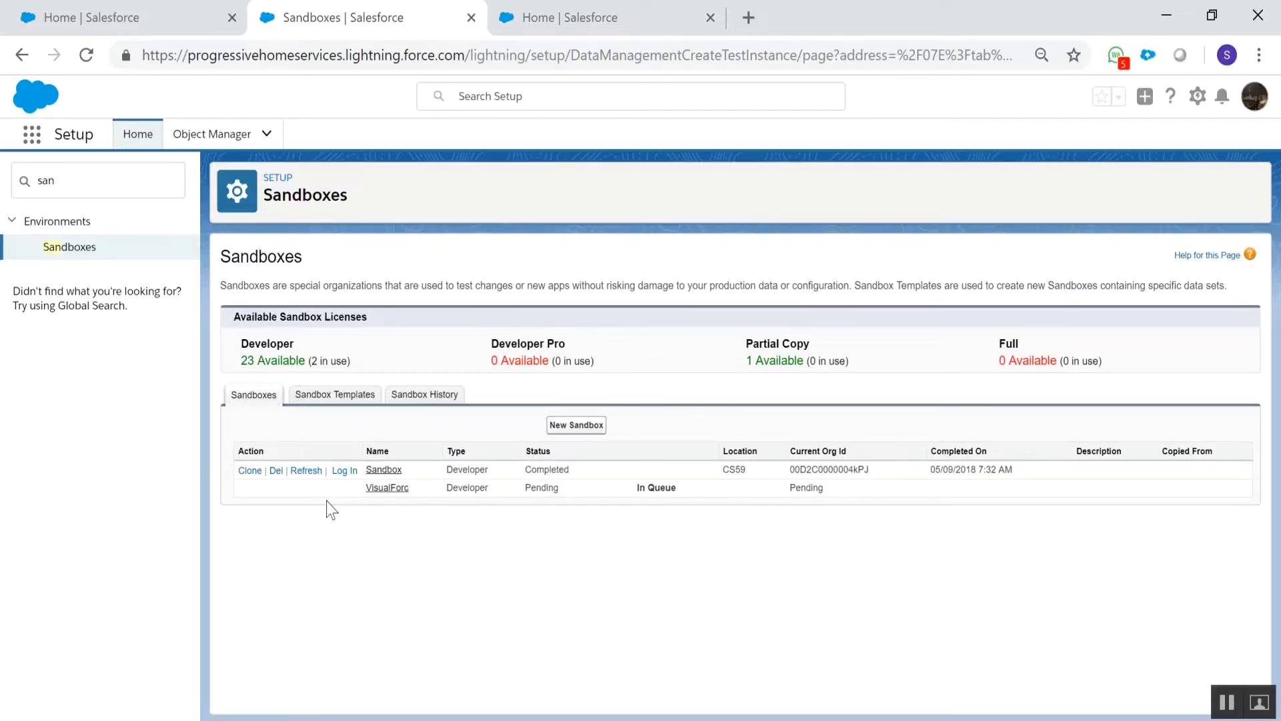
Return to the sandbox org's Setup and open Deployment Settings
click(587, 10)
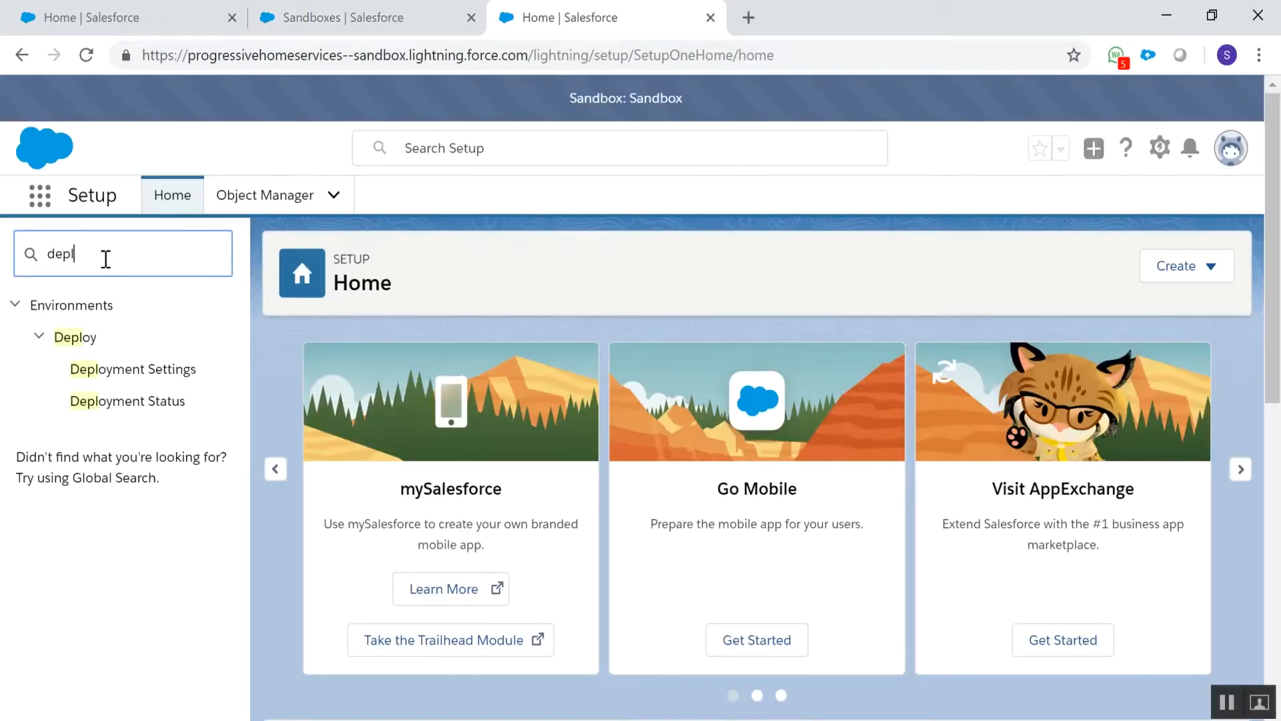
click(181, 372)
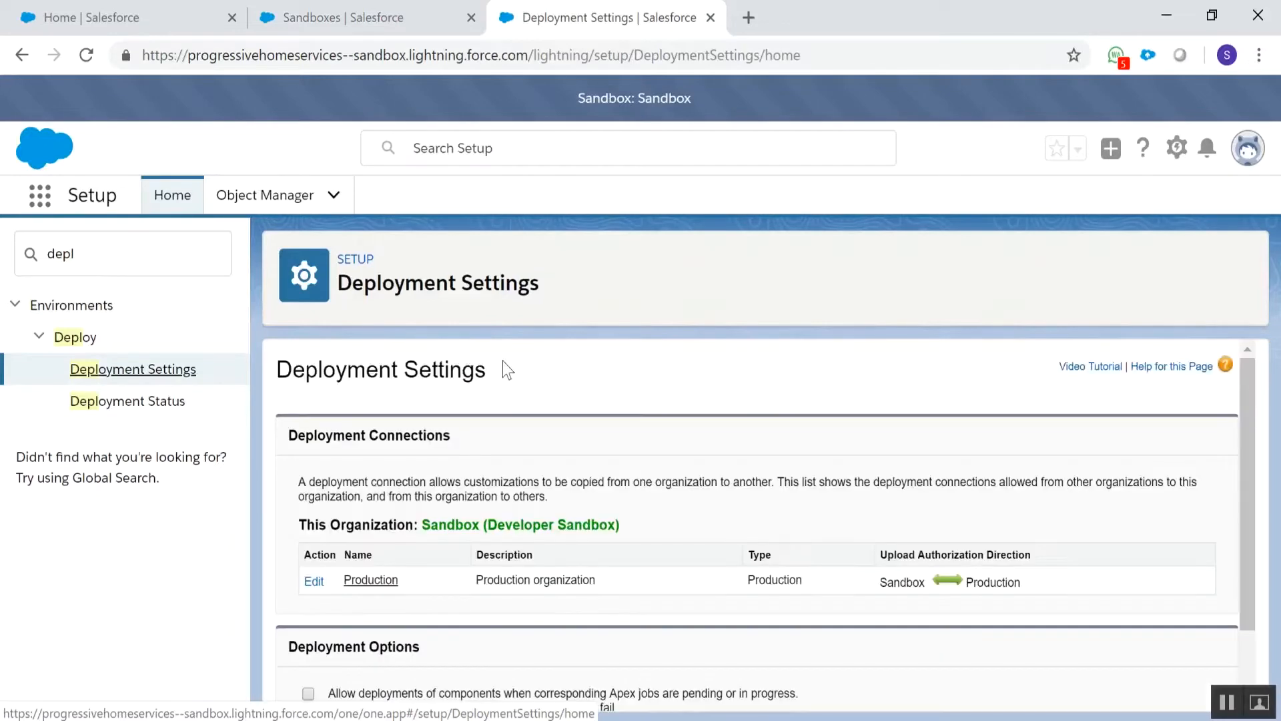
Open the sandbox org's deployment connection to Production to see its details
scroll(559, 355, down, 1)
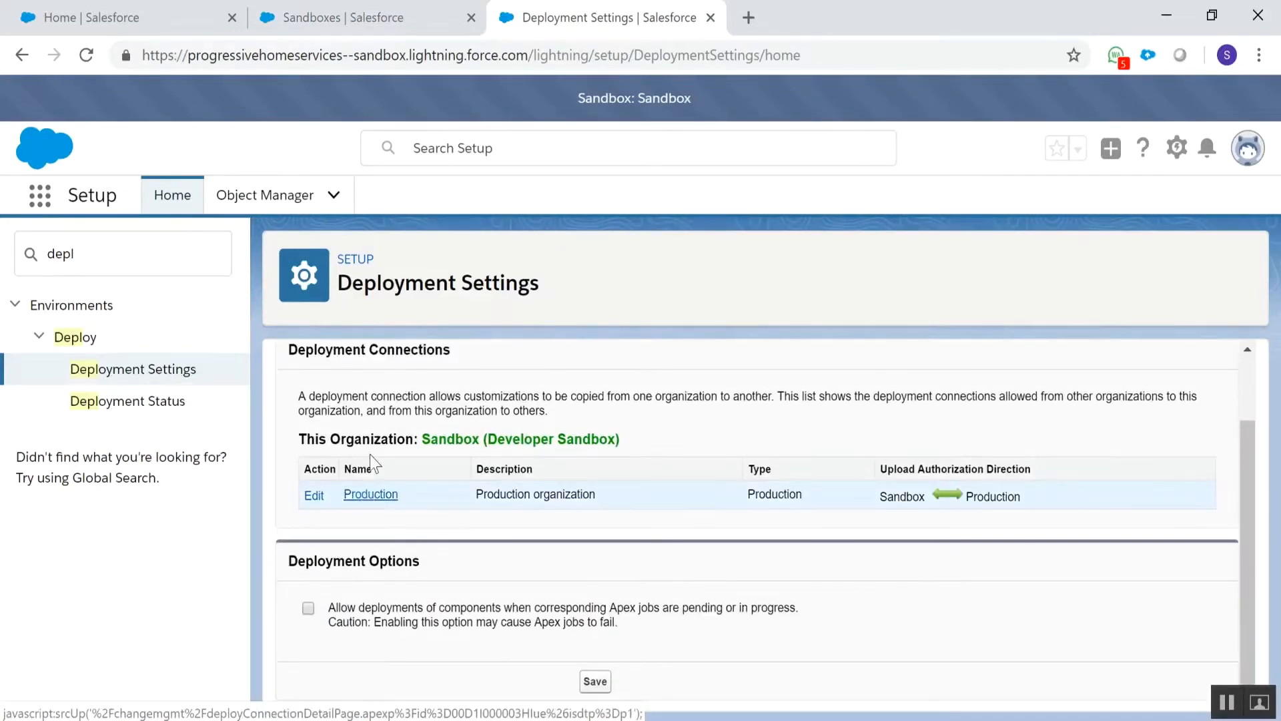
click(370, 494)
In the production org, search Setup for "deploy", open Deployment Settings and open the Sandbox connection for editing
click(371, 6)
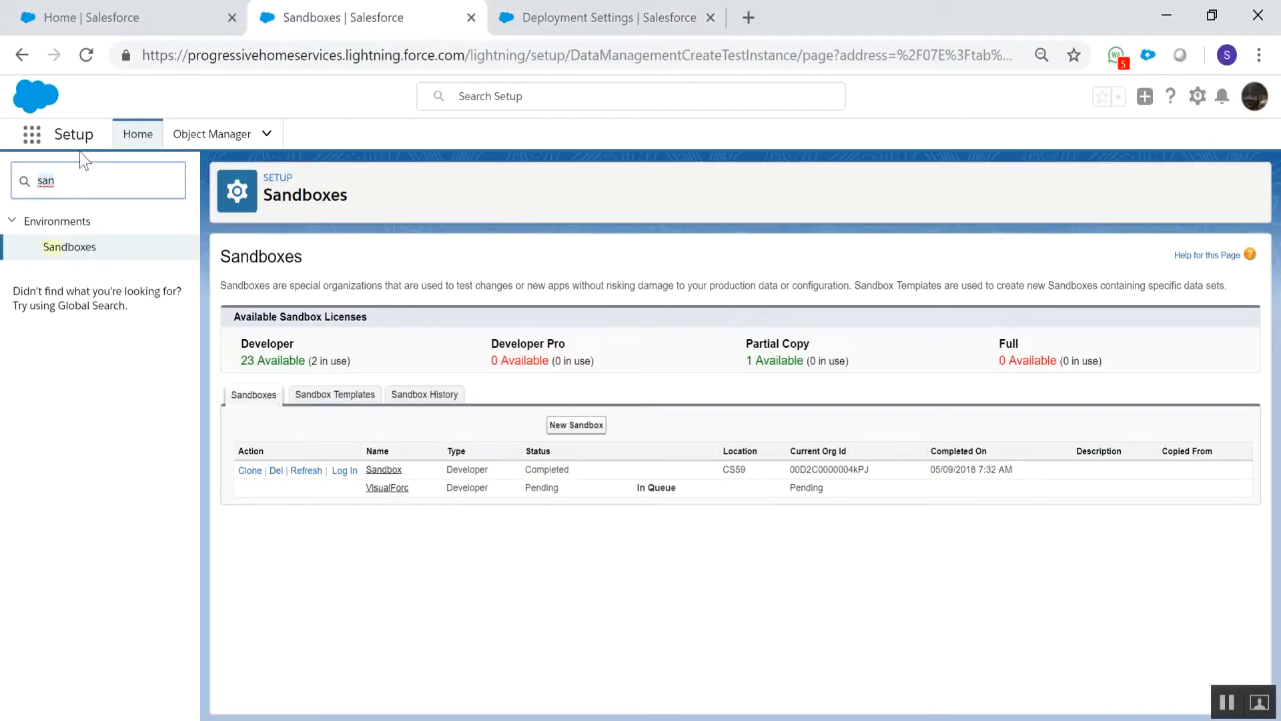
text(deploy)
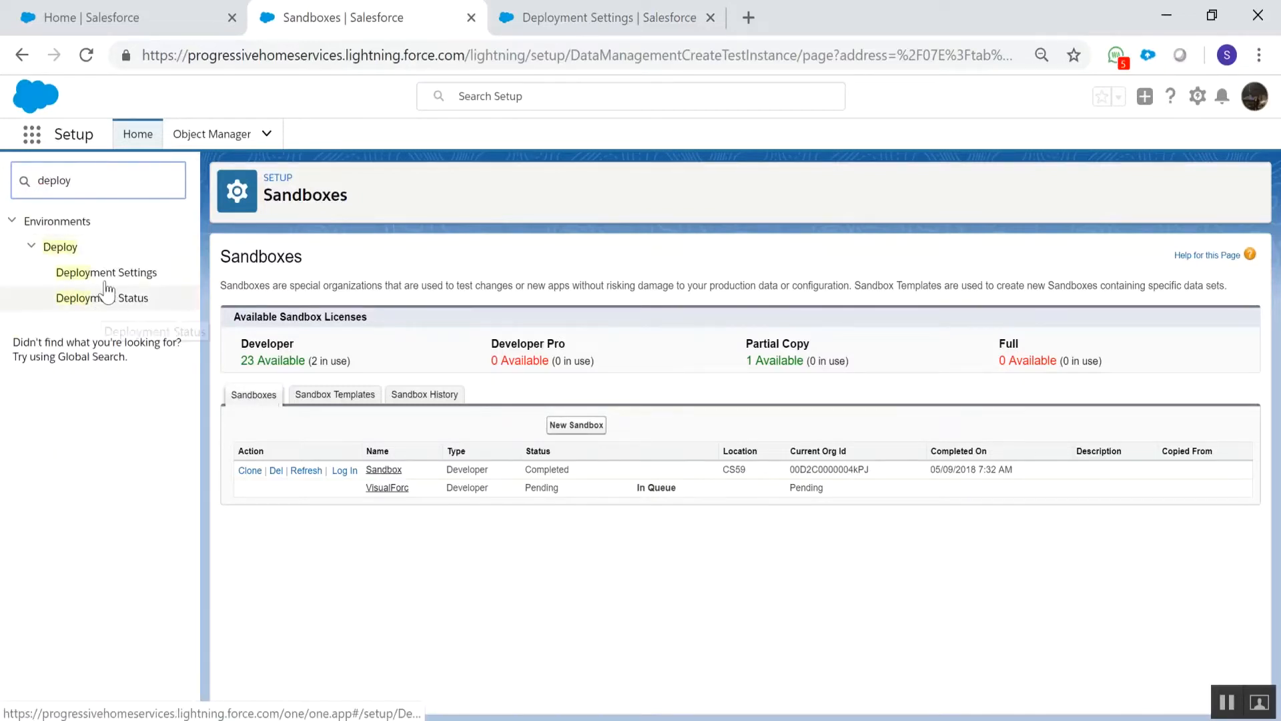
click(106, 273)
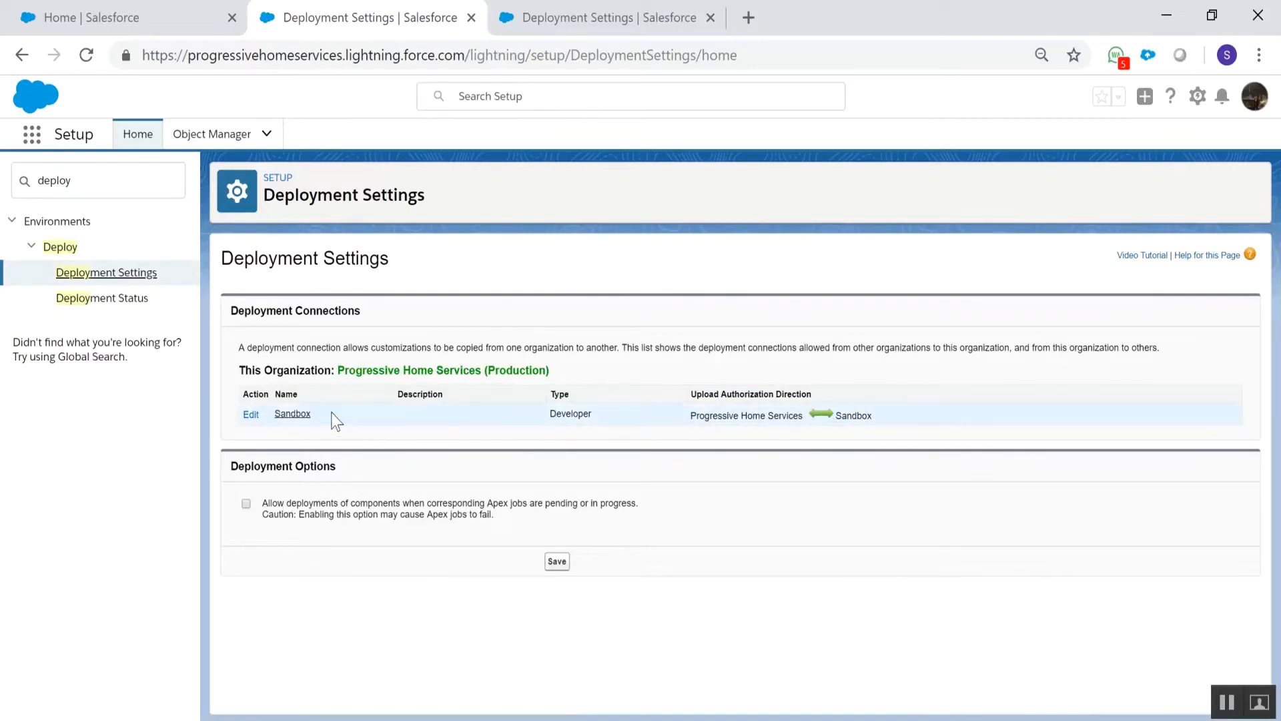
click(307, 413)
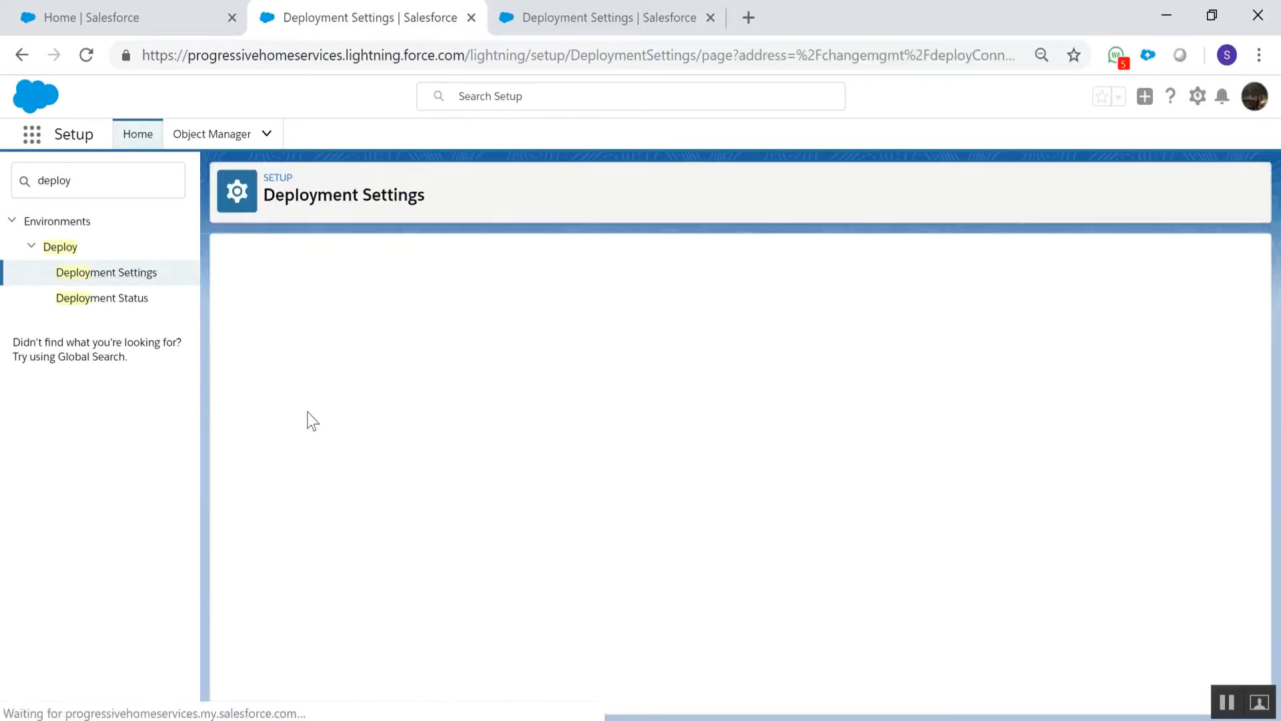
click(555, 400)
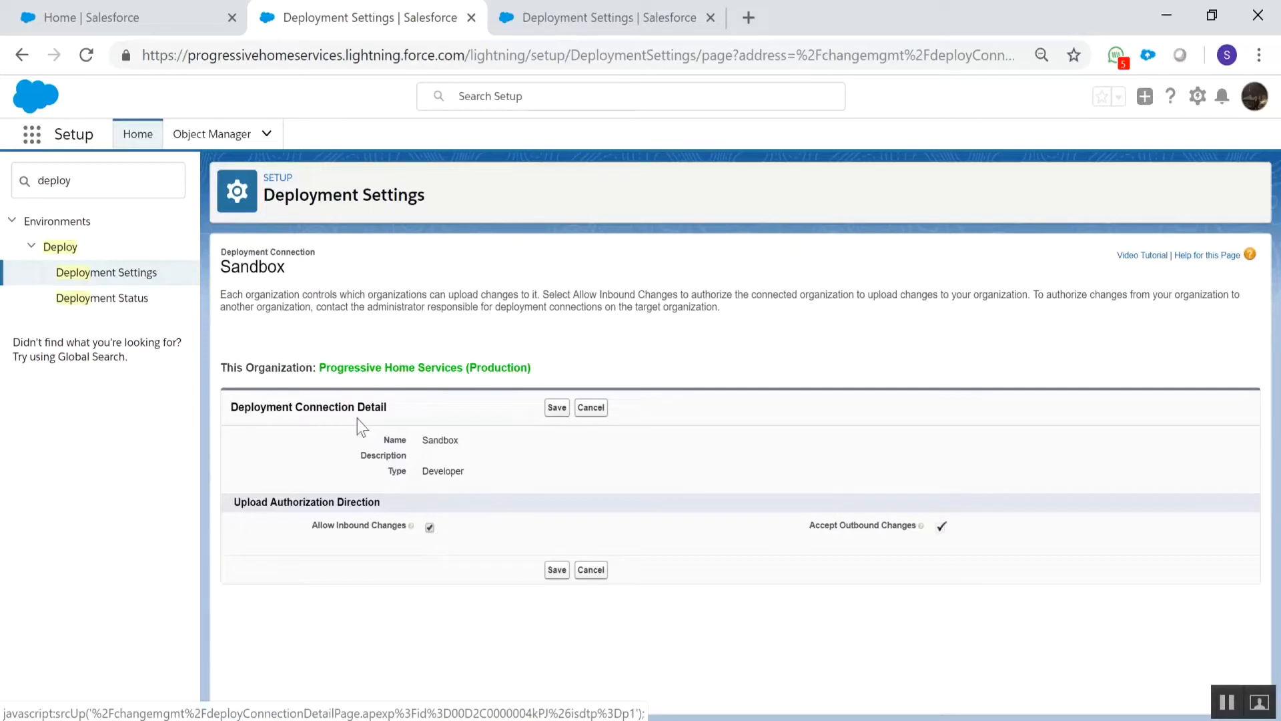
Return to the sandbox org and open its Production connection for editing to check the upload authorization direction
click(635, 26)
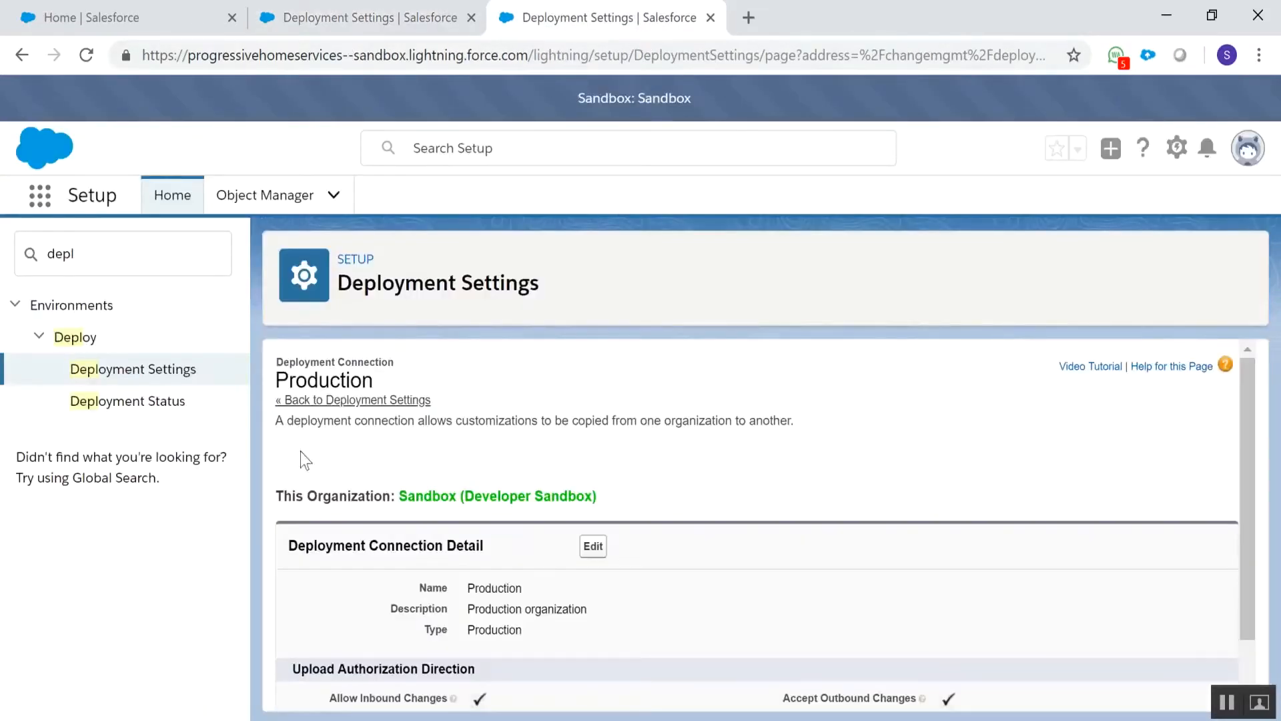
scroll(626, 491, down, 1)
click(598, 486)
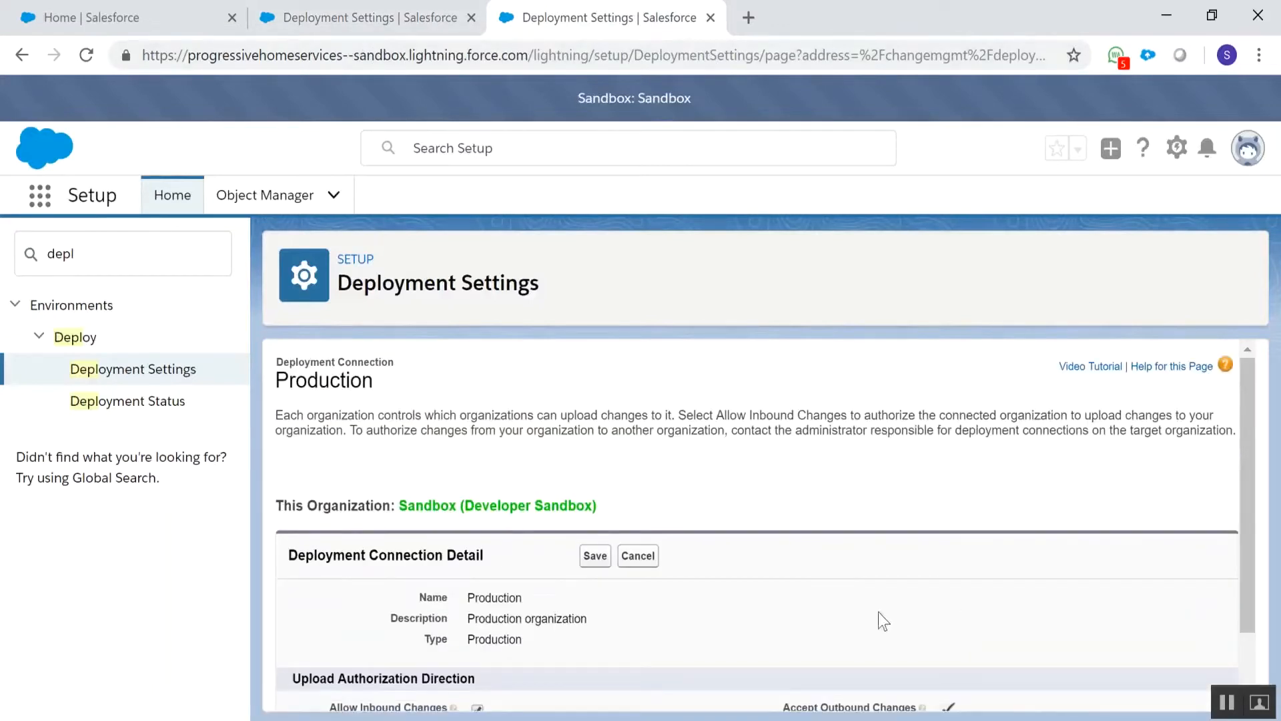
scroll(879, 611, down, 1)
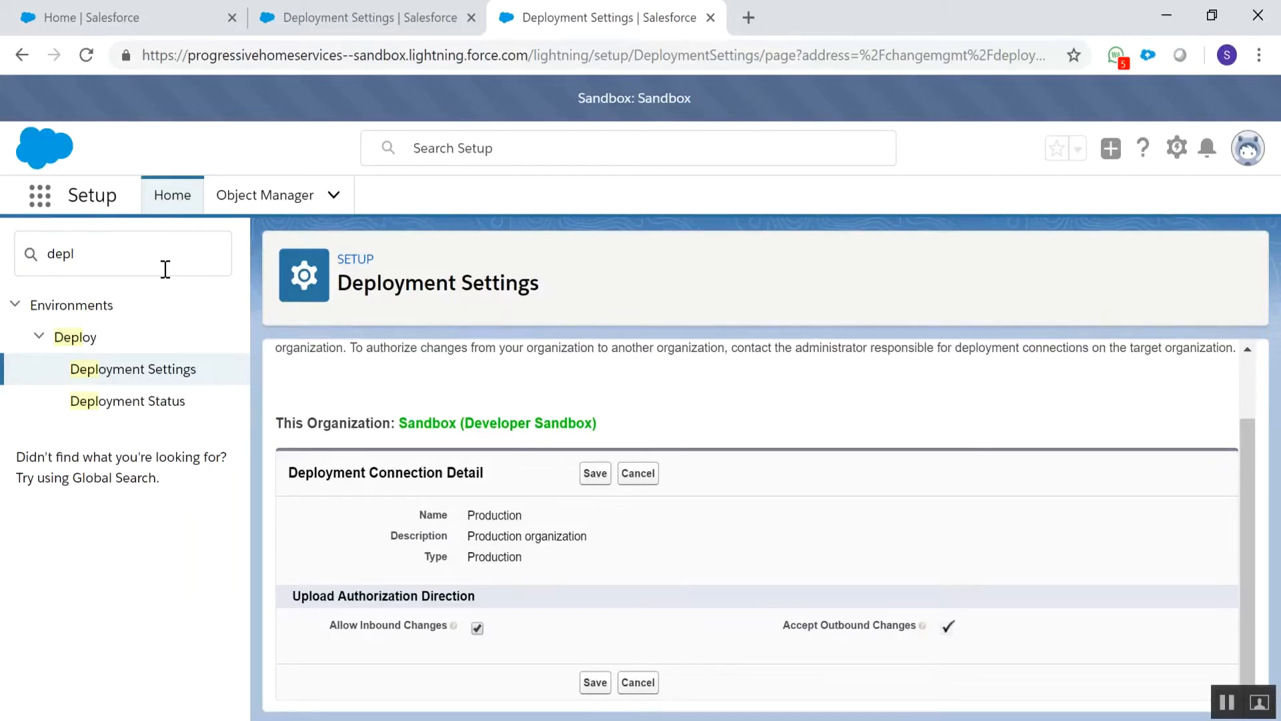
Search the sandbox org's Setup for "change" and open Outbound Change Sets
drag(136, 256, 51, 246)
text(chag)
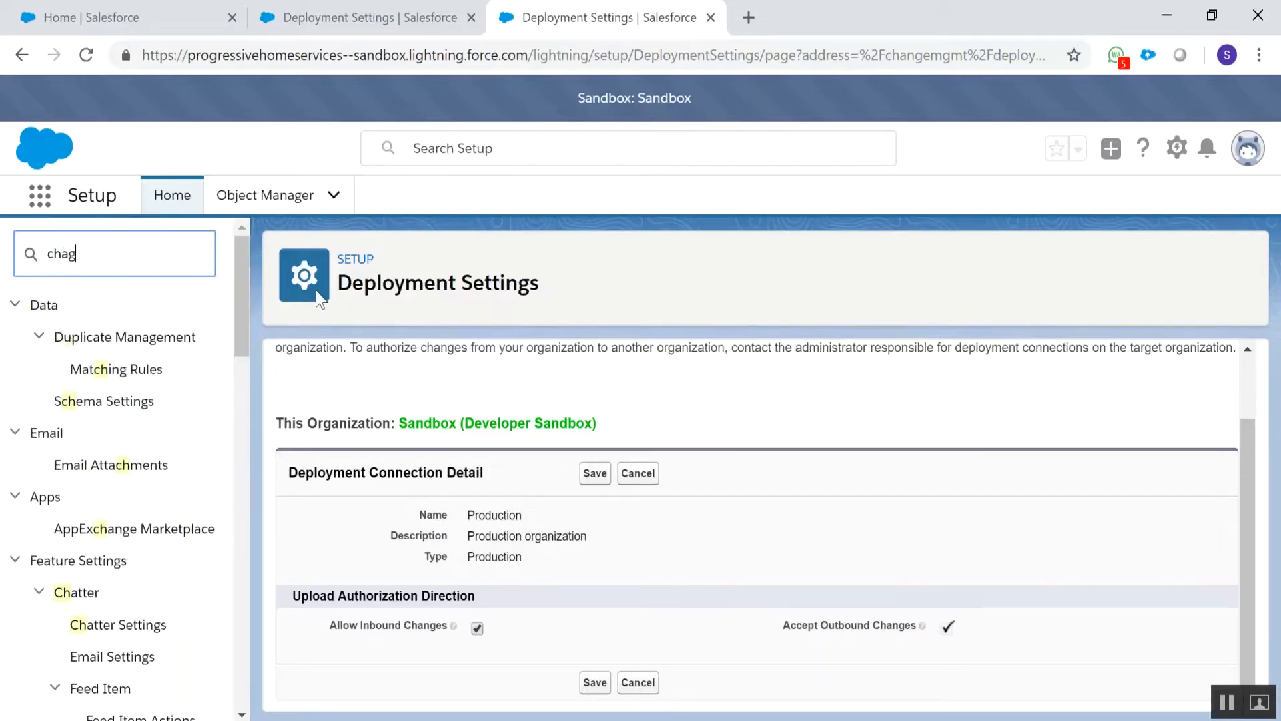
key(BackSpace)
text(nge)
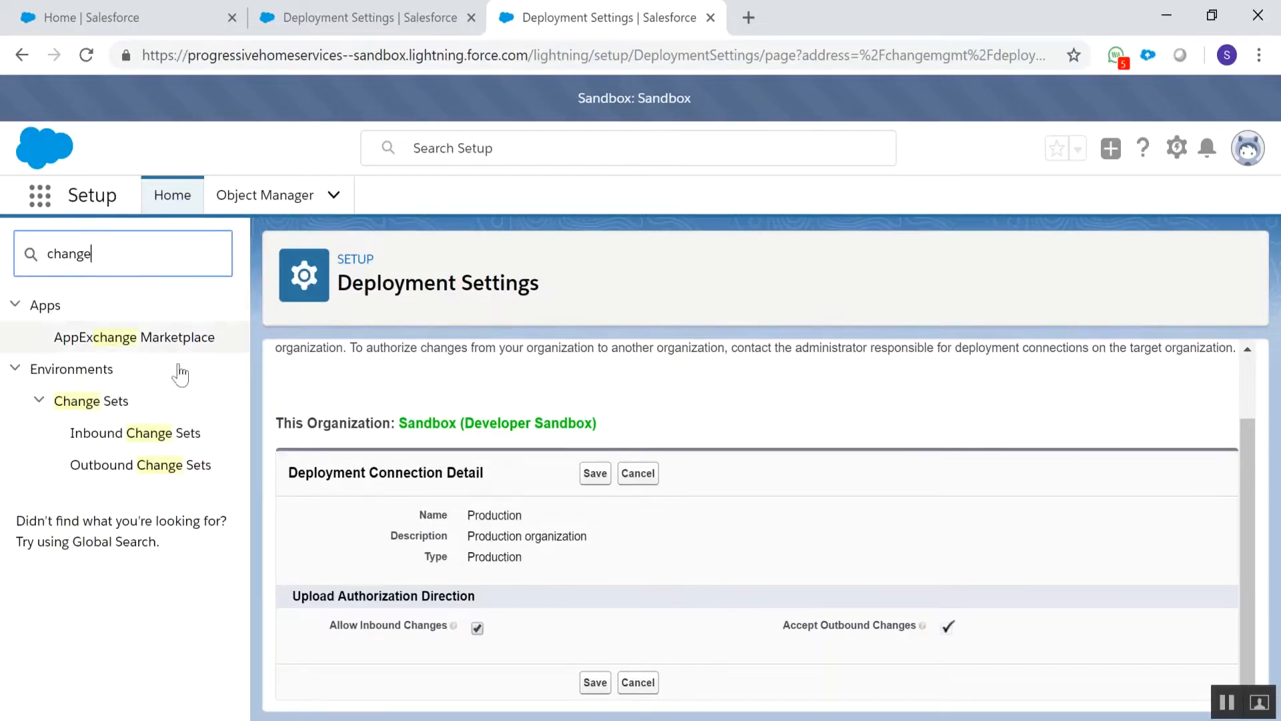
click(155, 467)
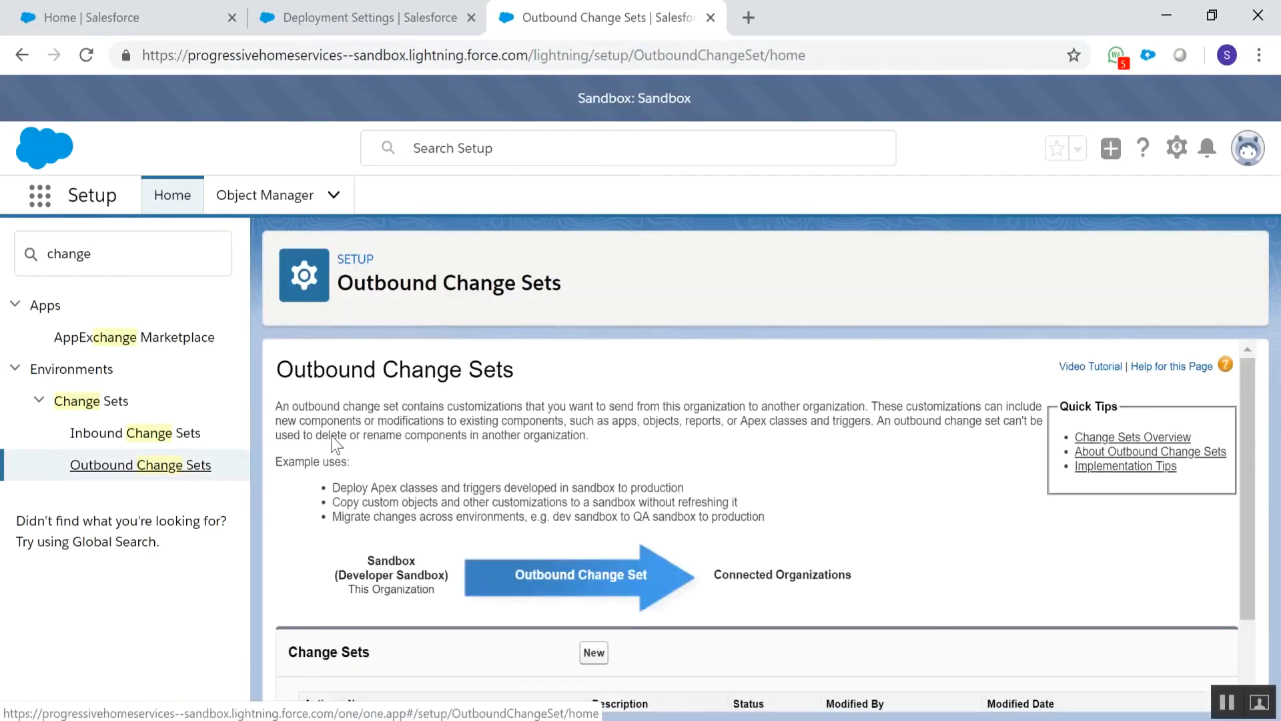
Create a new outbound change set named Demo with no description and save it
scroll(416, 462, down, 2)
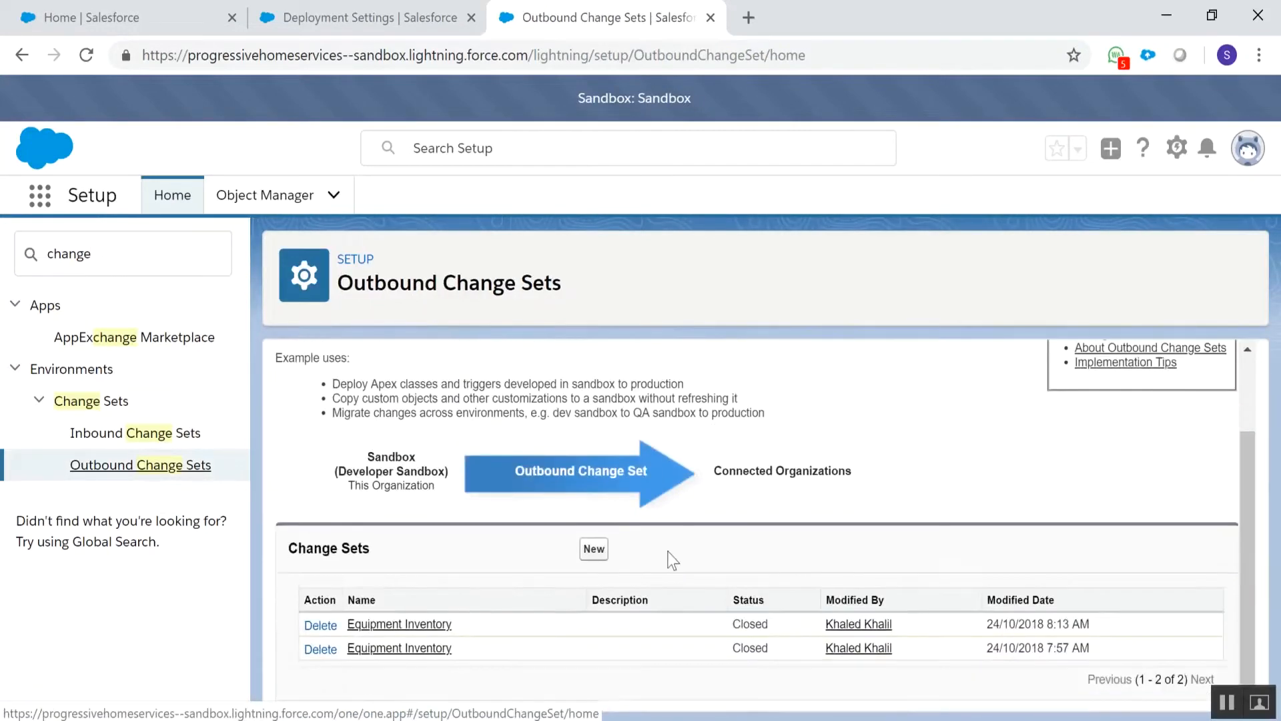
click(603, 555)
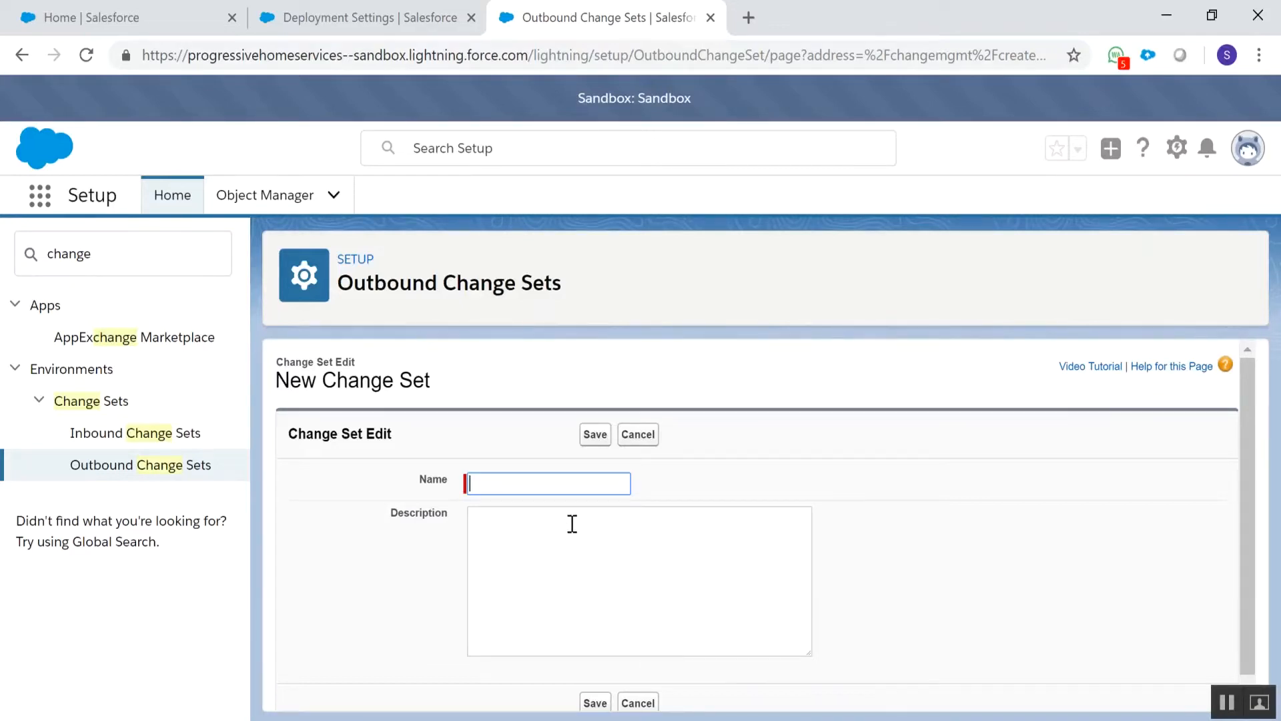
text(Test)
key(BackSpace)
key(BackSpace)
key(BackSpace)
key(BackSpace)
text(Demo)
click(597, 435)
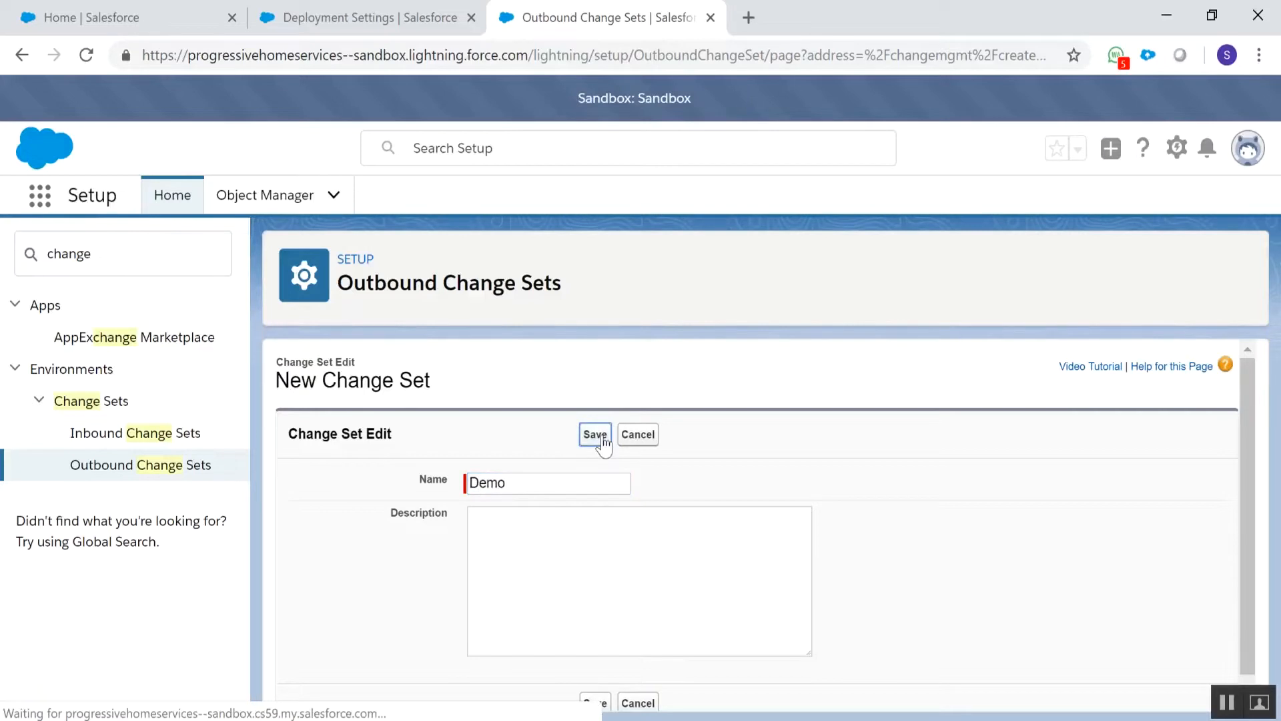
Begin adding components to Demo, list the Workflow Rule type, and view the rule "When Equipment is lower than 10" before returning
scroll(598, 435, down, 3)
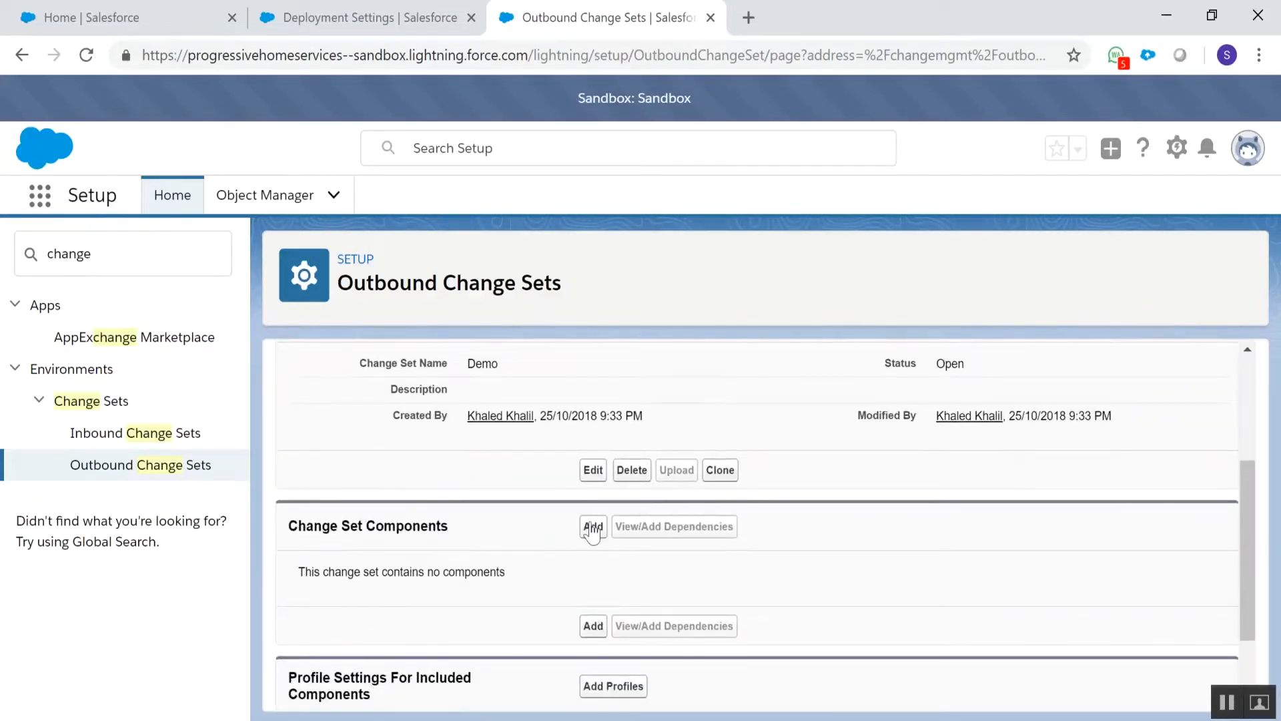
click(592, 527)
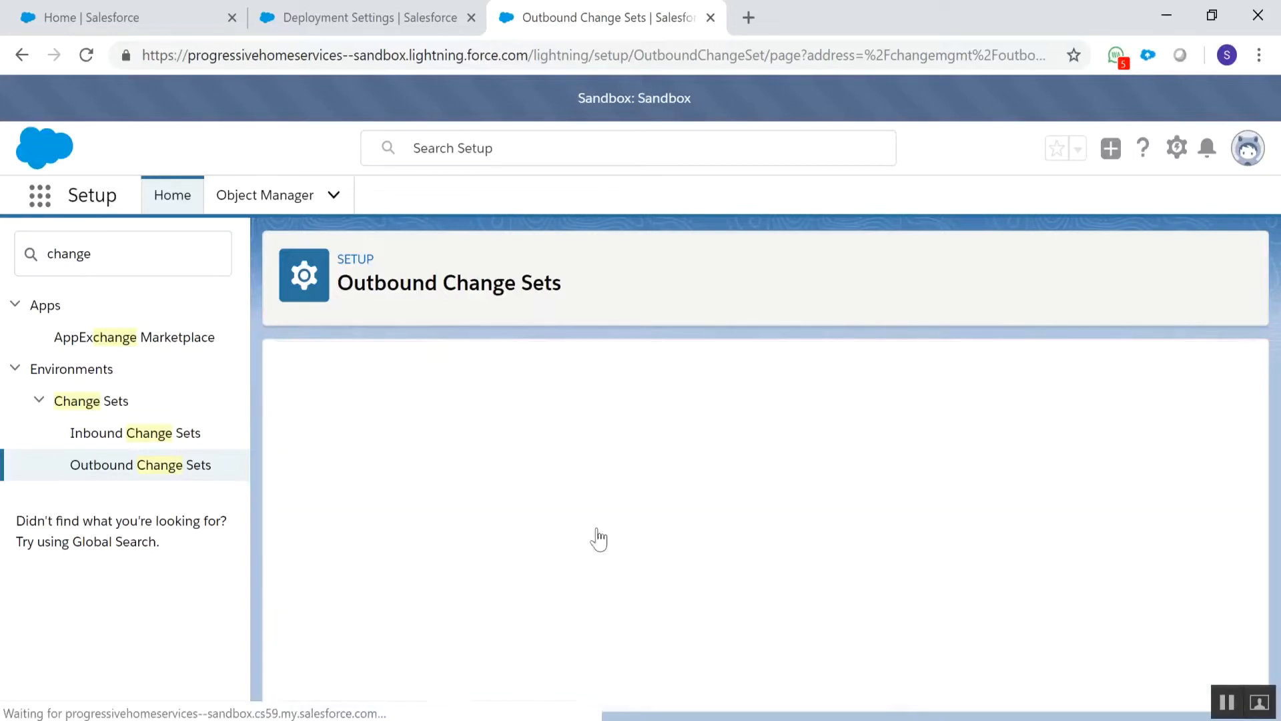
scroll(572, 458, down, 1)
click(527, 476)
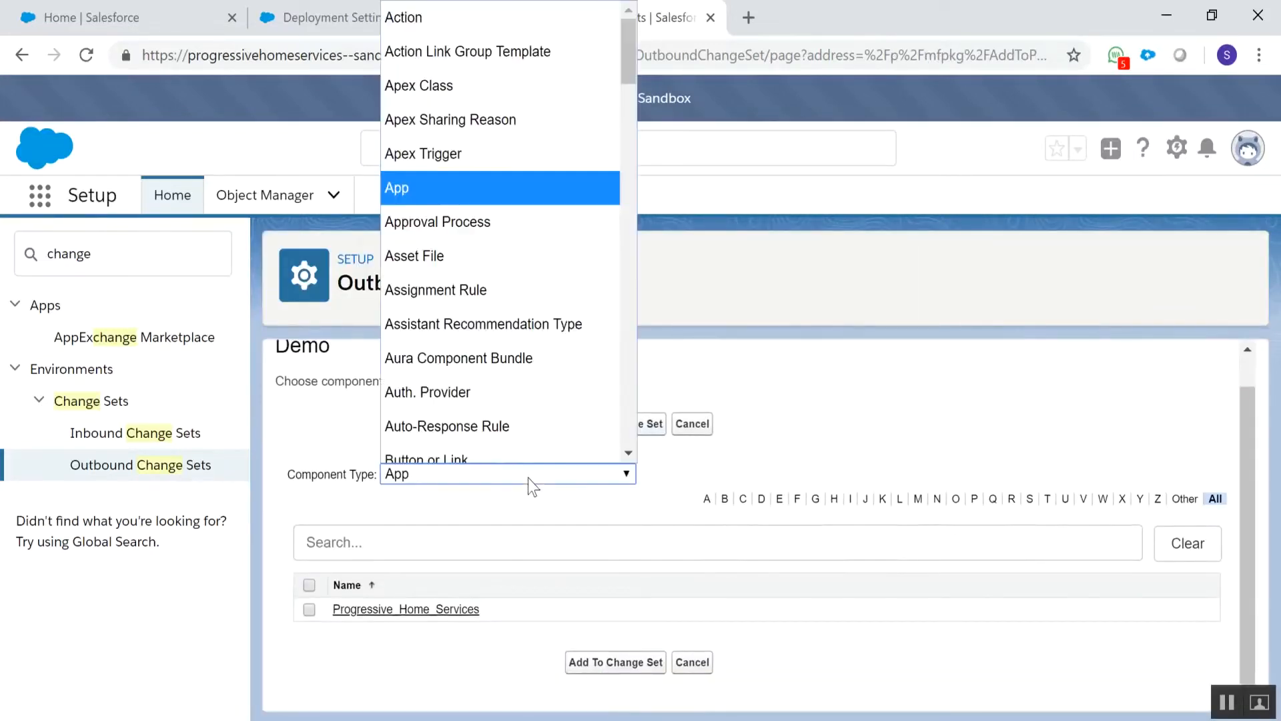
scroll(540, 161, down, 7)
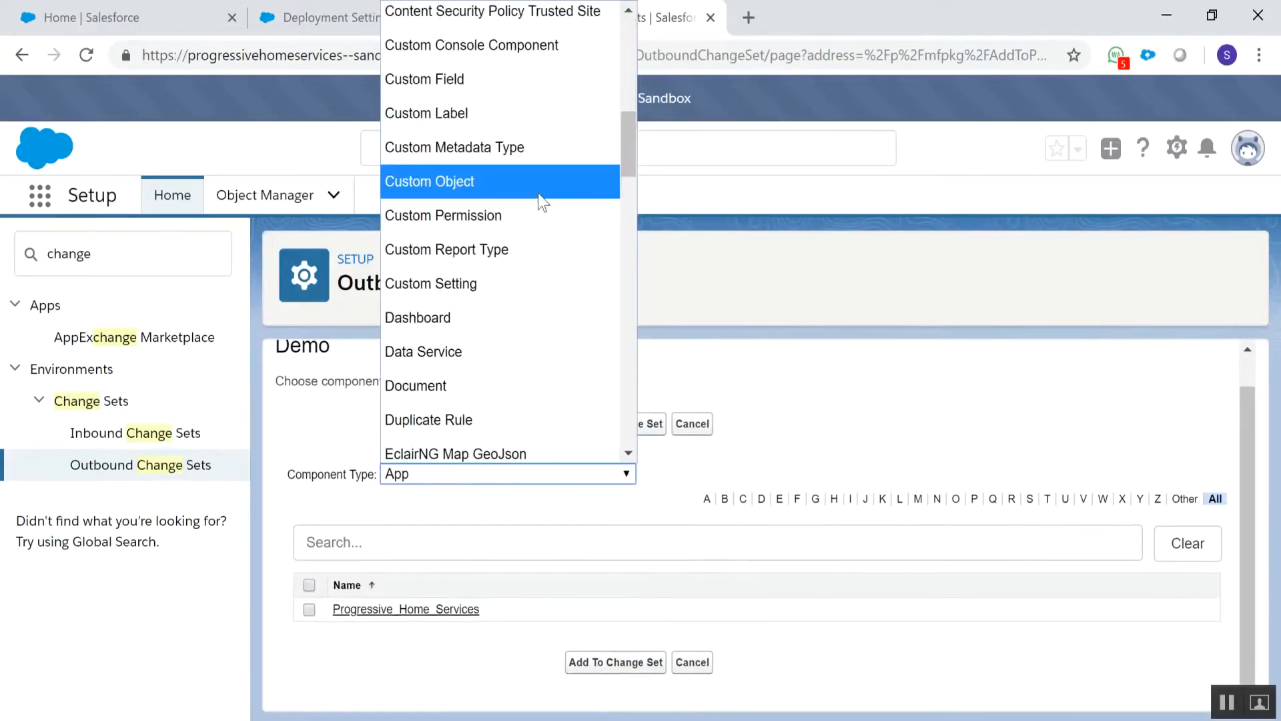
scroll(507, 321, down, 15)
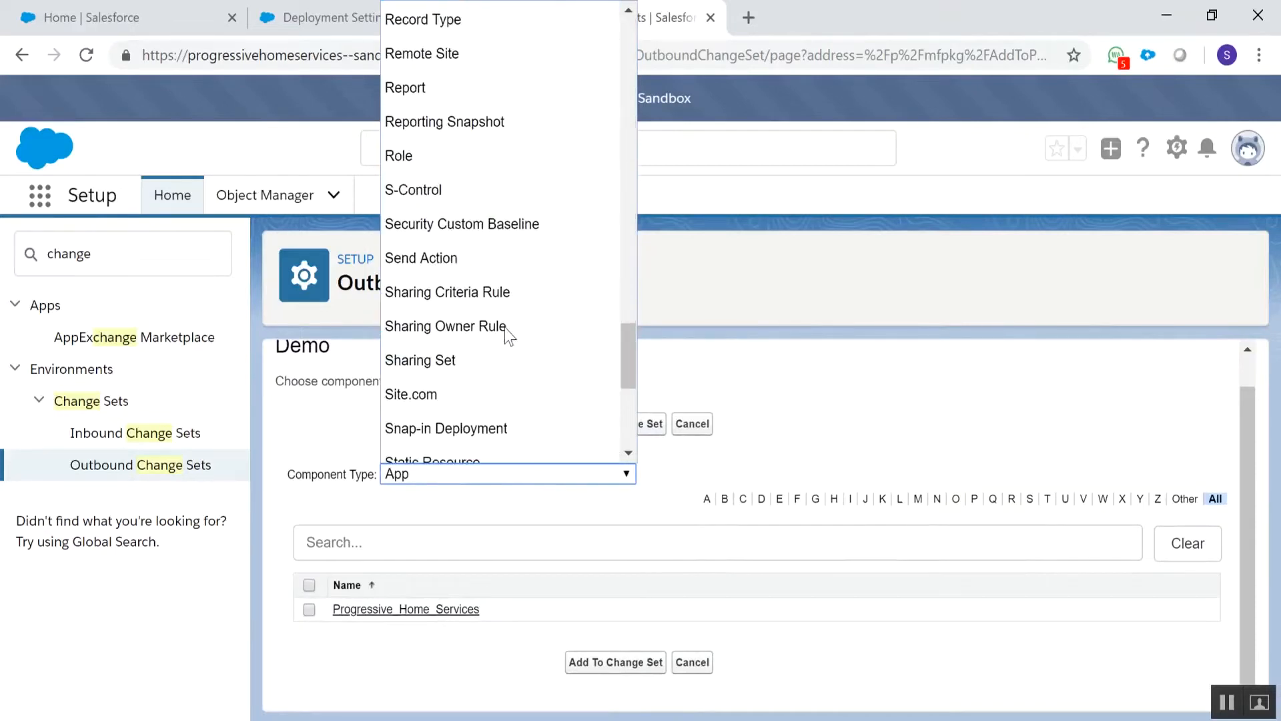
scroll(505, 327, down, 3)
click(472, 375)
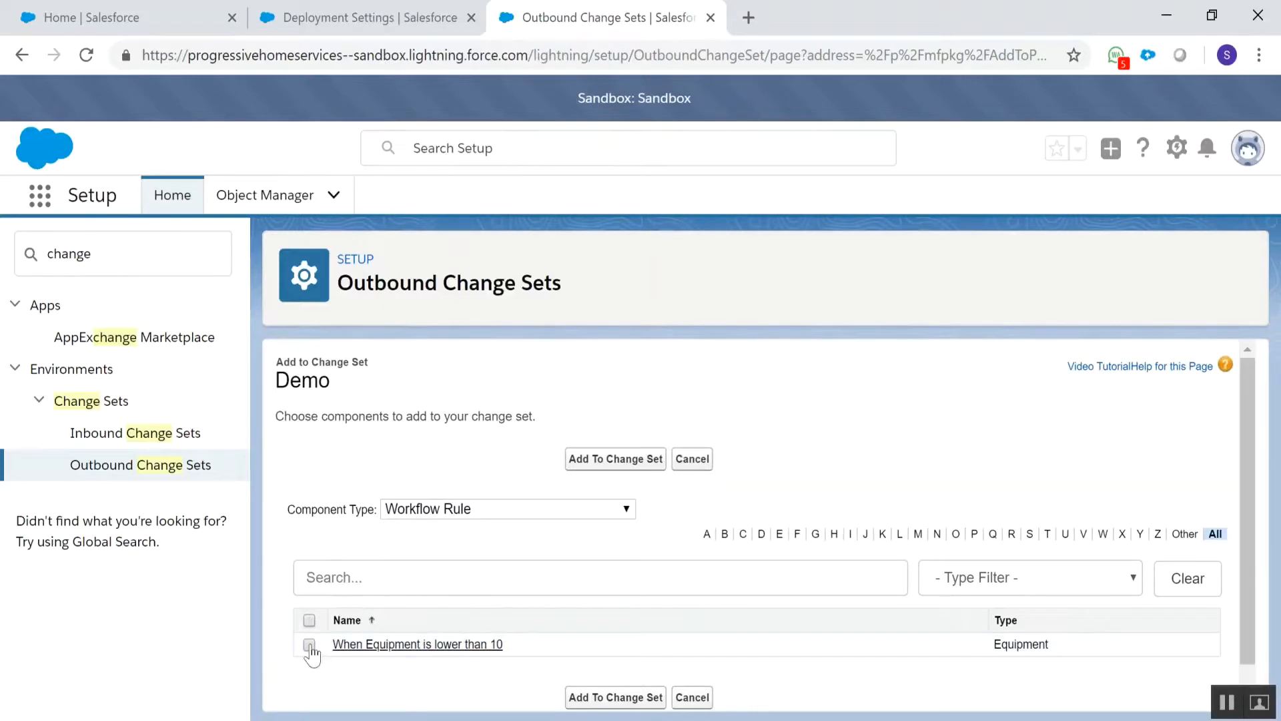
click(345, 645)
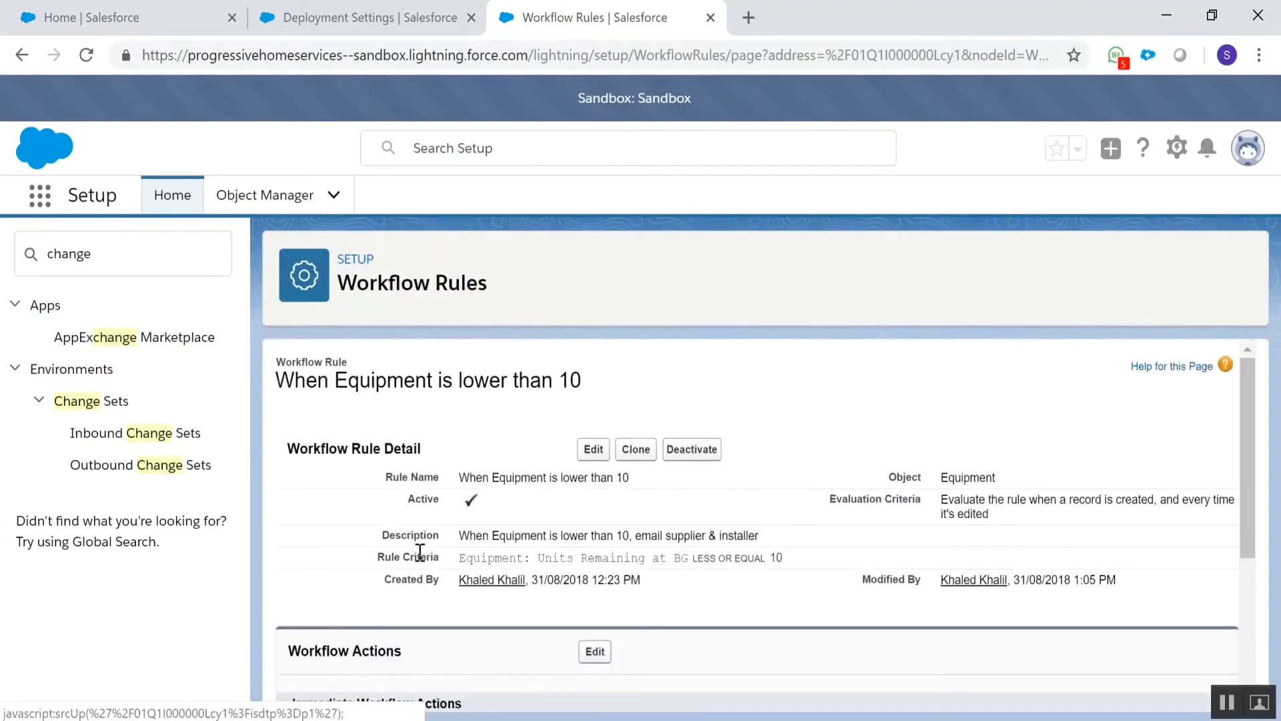
key(alt+Left)
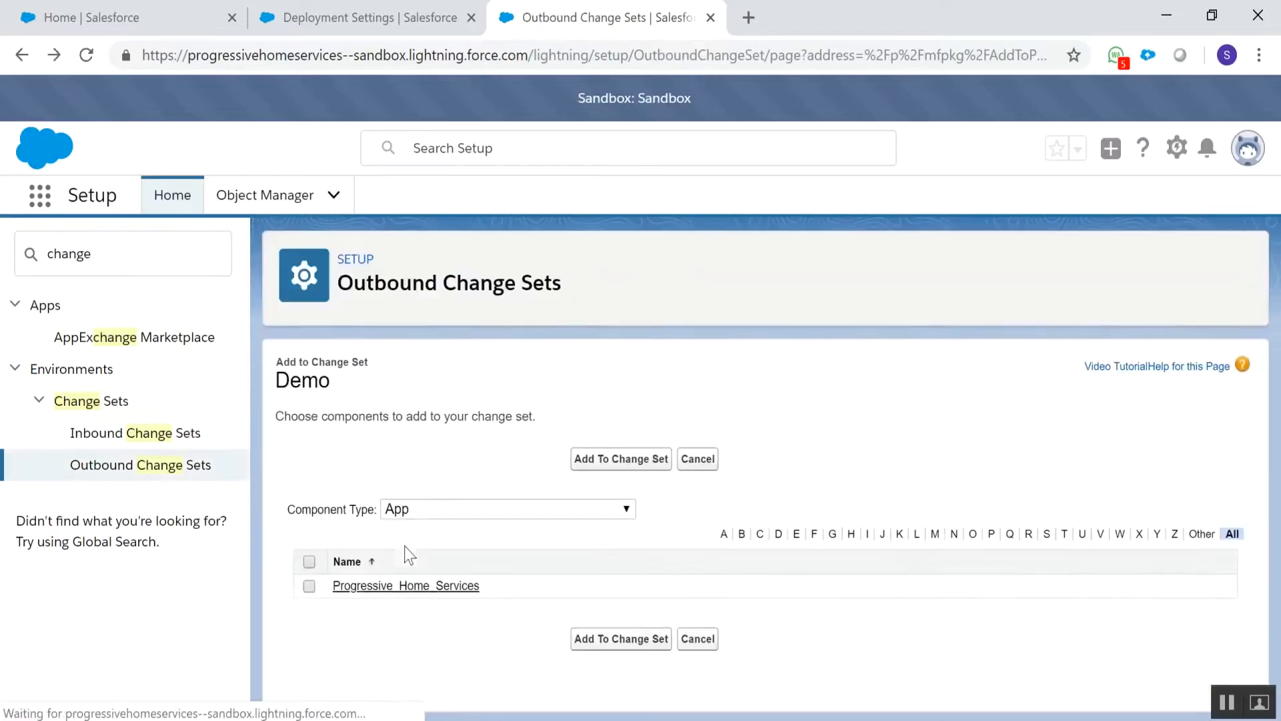
Add the Progressive_Home_Services app to the Demo change set
click(309, 620)
click(587, 459)
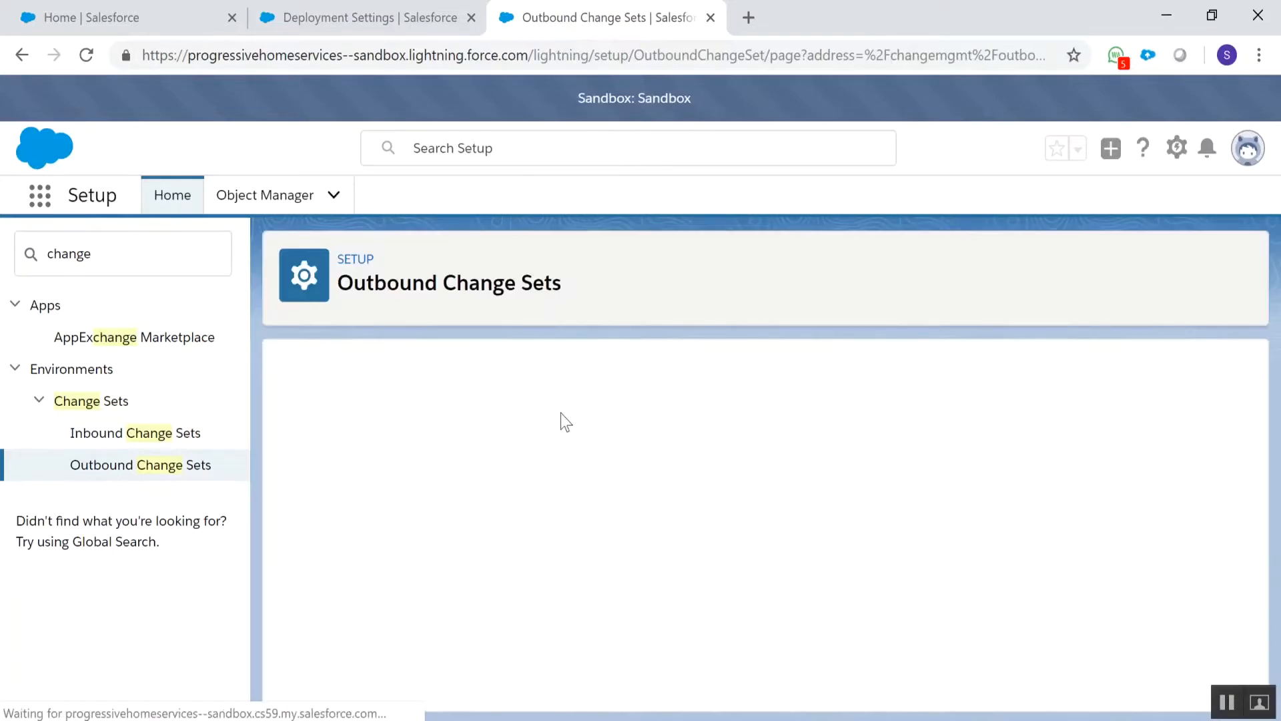
Check the component dependencies of the Demo change set and return to its detail page
scroll(574, 422, down, 5)
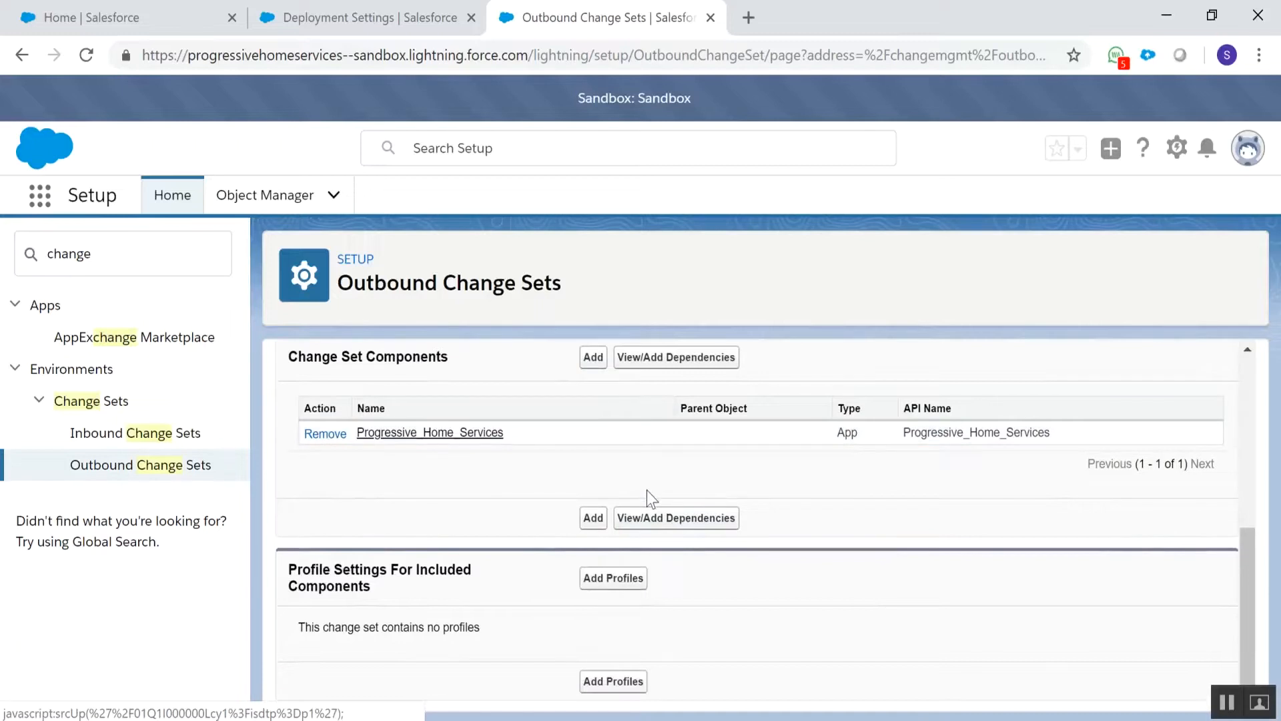
click(669, 524)
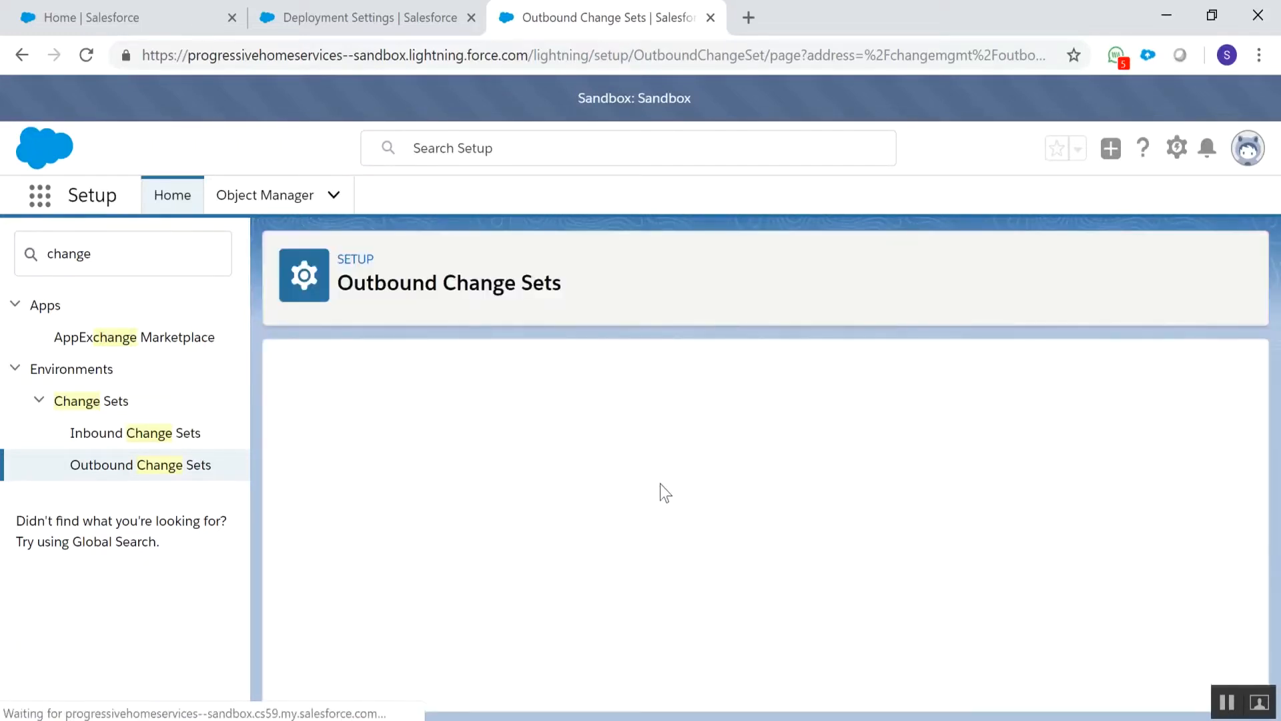
click(657, 482)
Add the workflow rule "When Equipment is lower than 10" to the Demo change set
scroll(591, 508, down, 3)
click(594, 529)
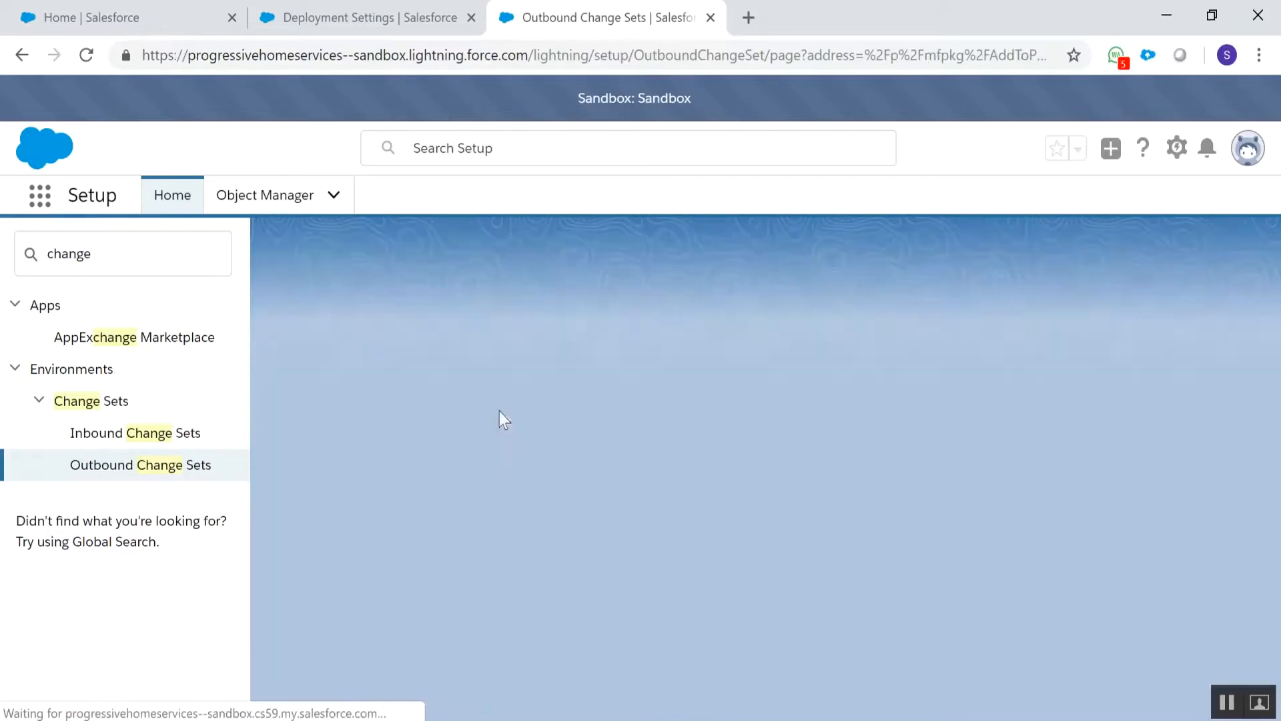
click(480, 509)
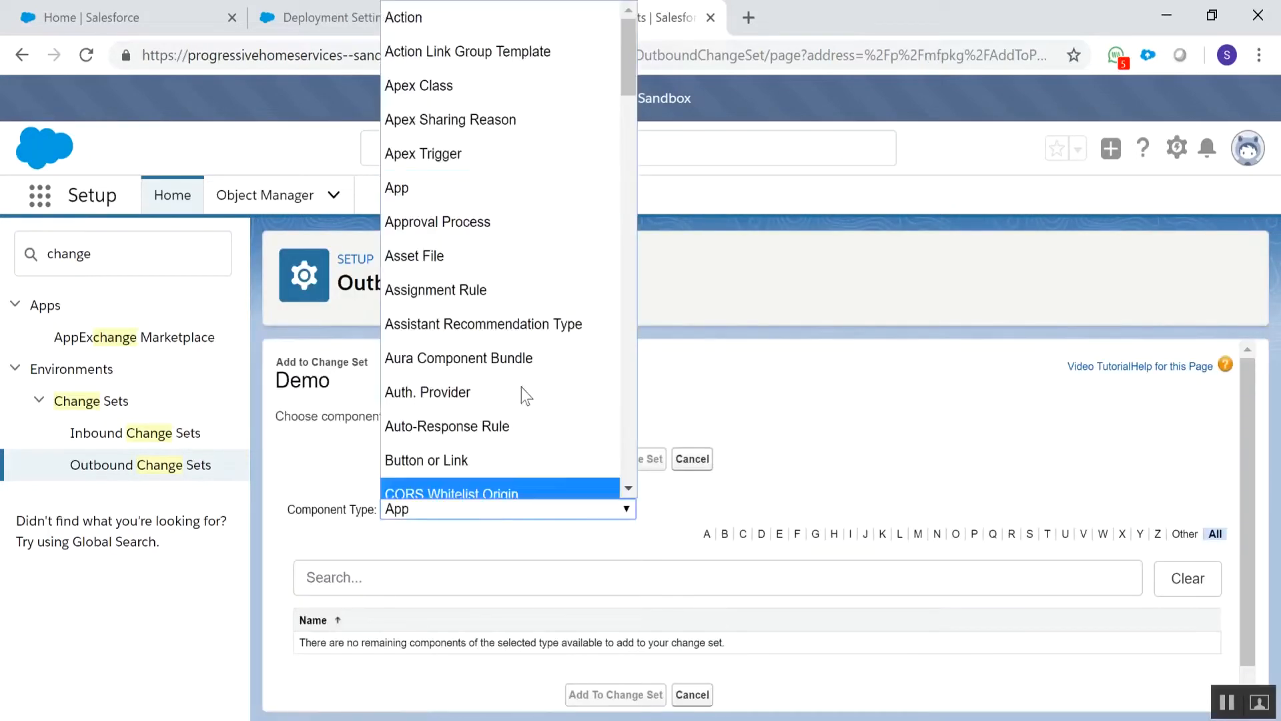
scroll(522, 388, down, 20)
click(482, 412)
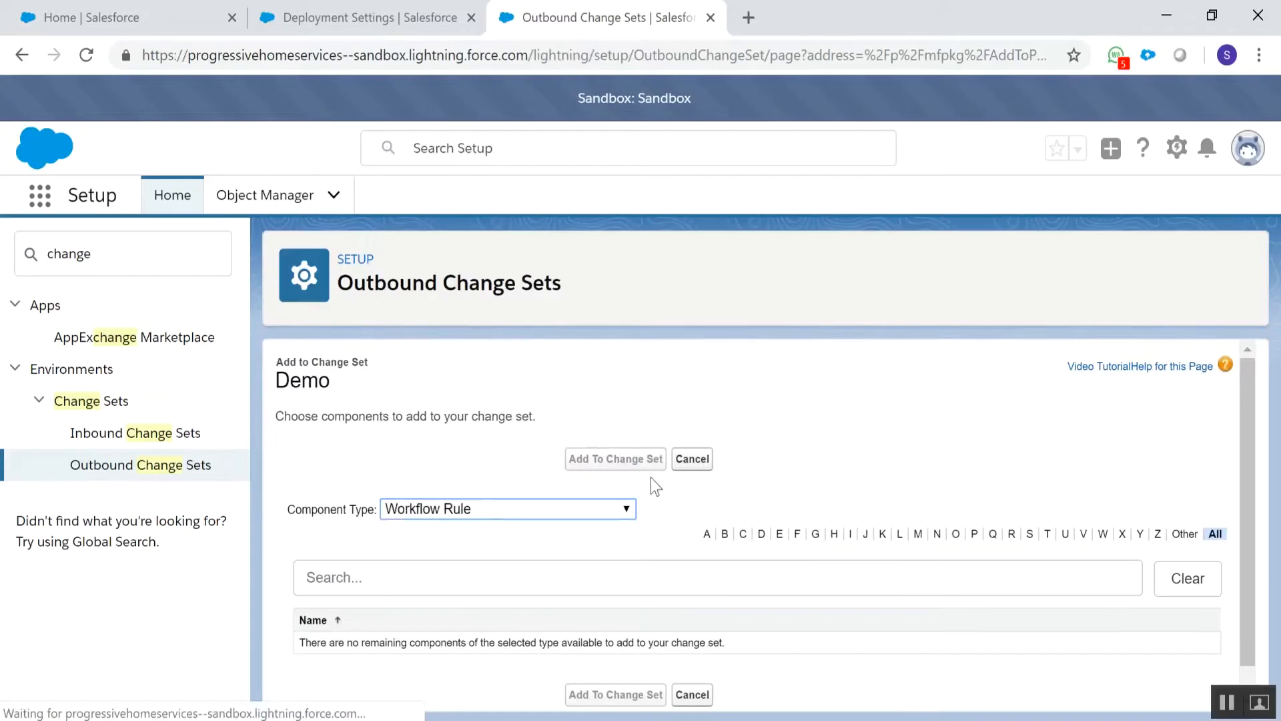
click(311, 620)
click(621, 461)
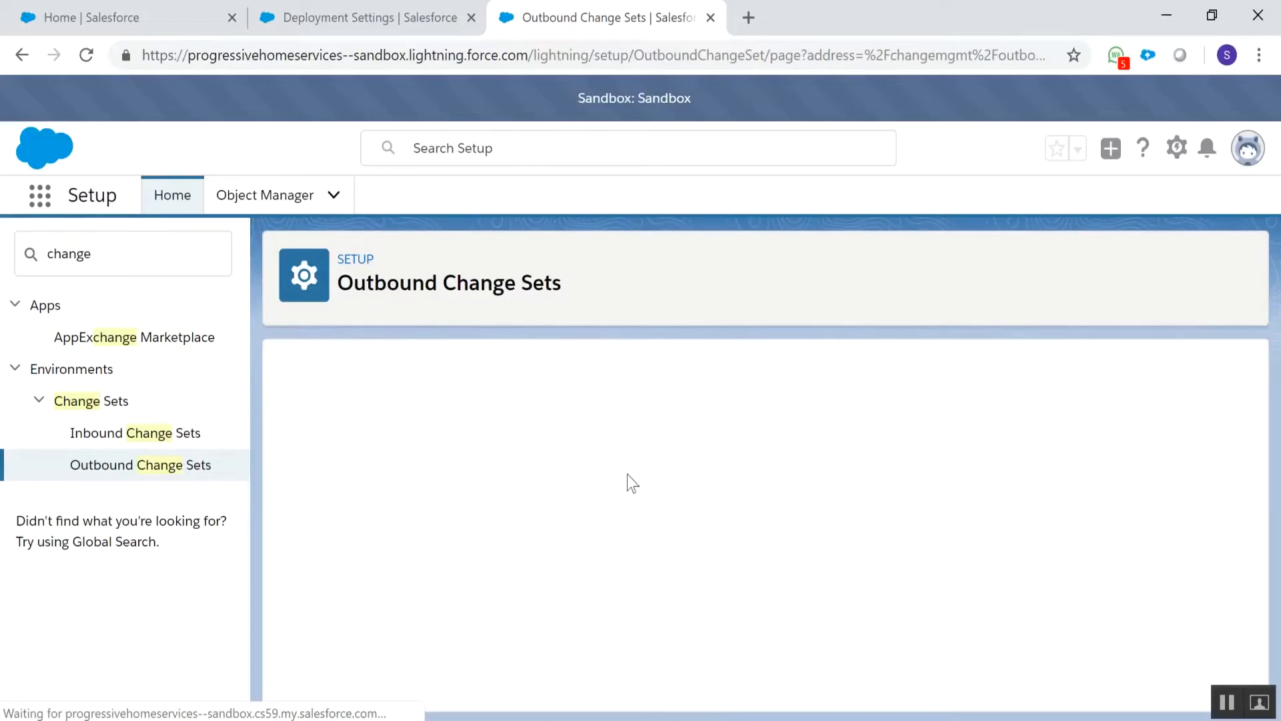
Open the Demo change set's component dependencies and look through the dependent fields, list views, layouts and objects
scroll(652, 466, down, 5)
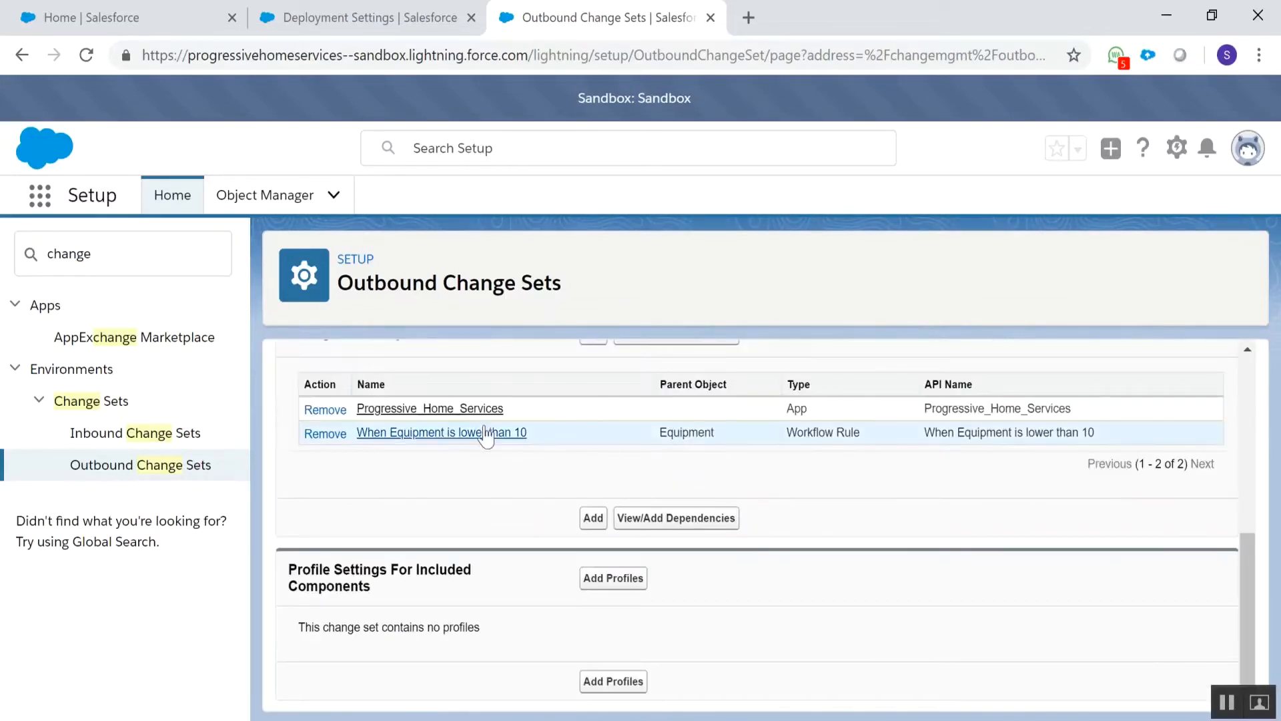
click(639, 527)
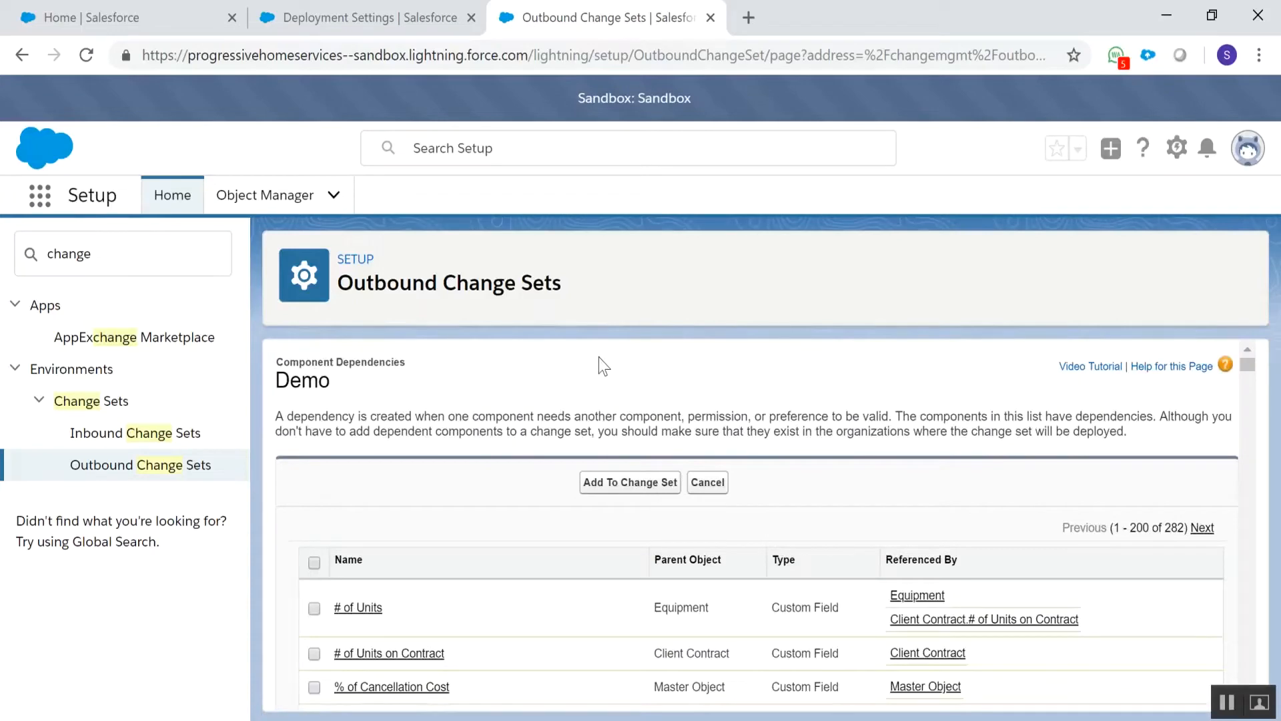
scroll(409, 594, down, 3)
scroll(431, 612, down, 20)
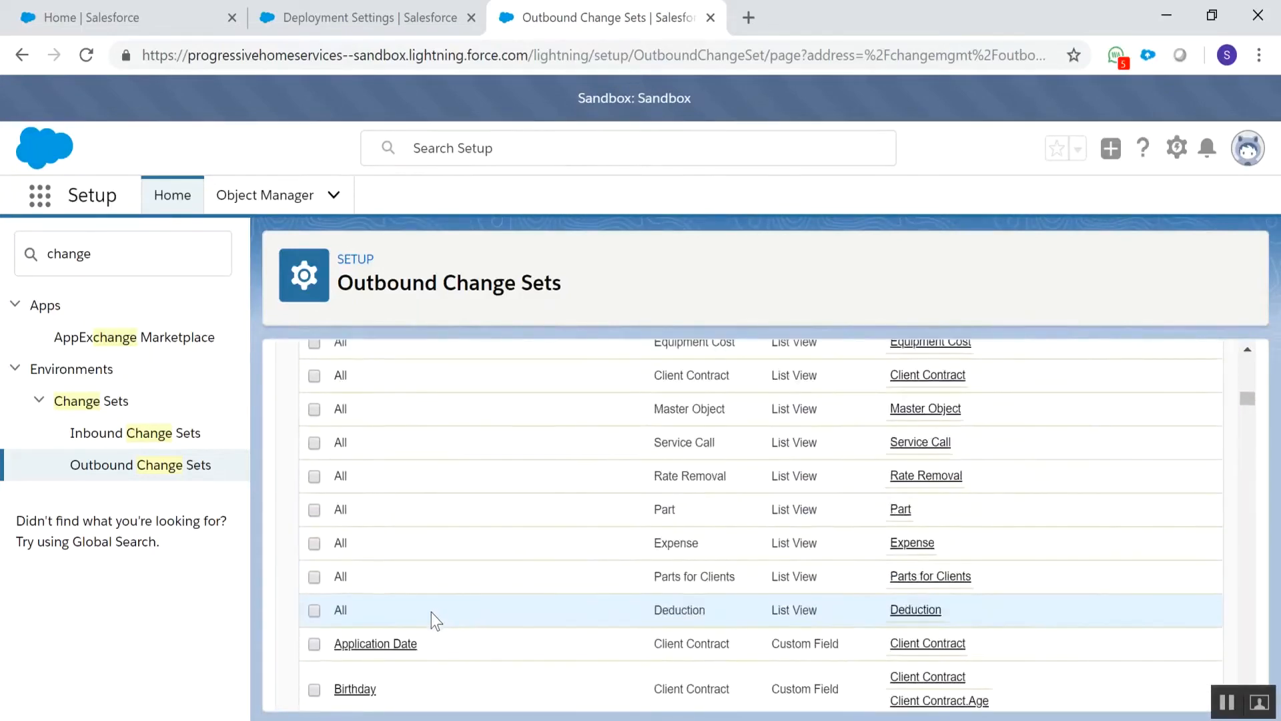
scroll(435, 613, down, 15)
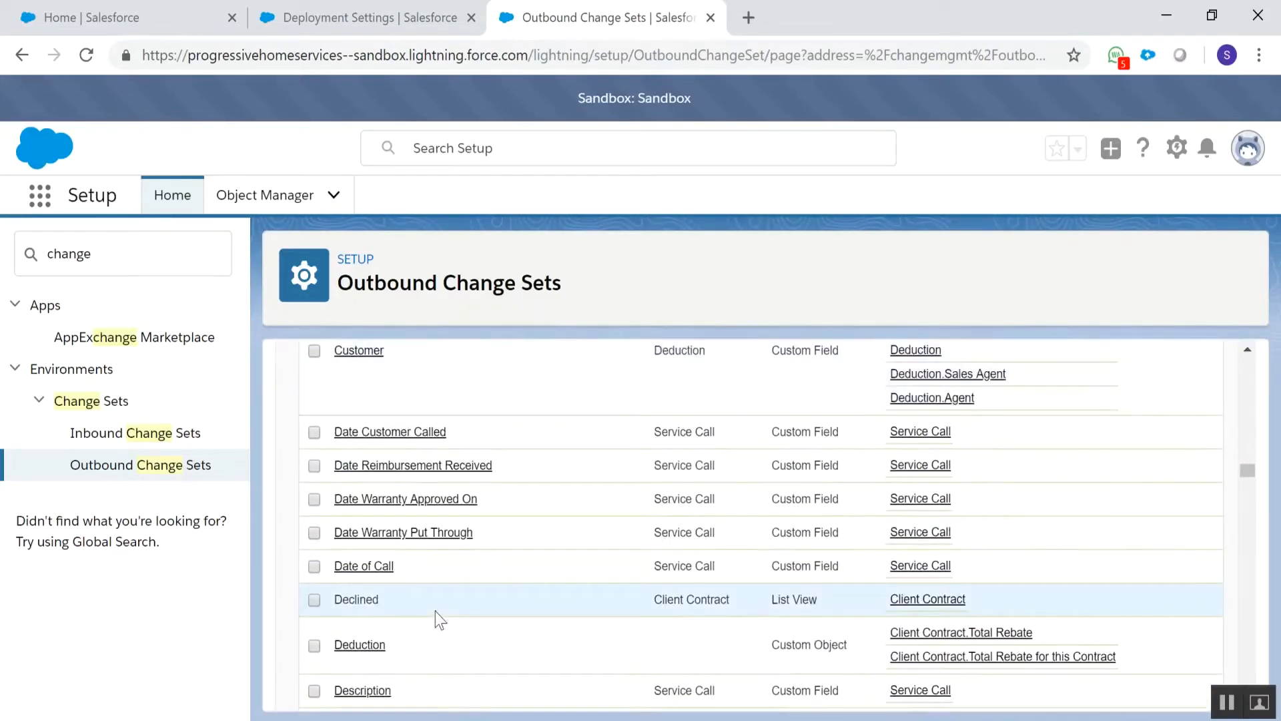
scroll(436, 611, down, 15)
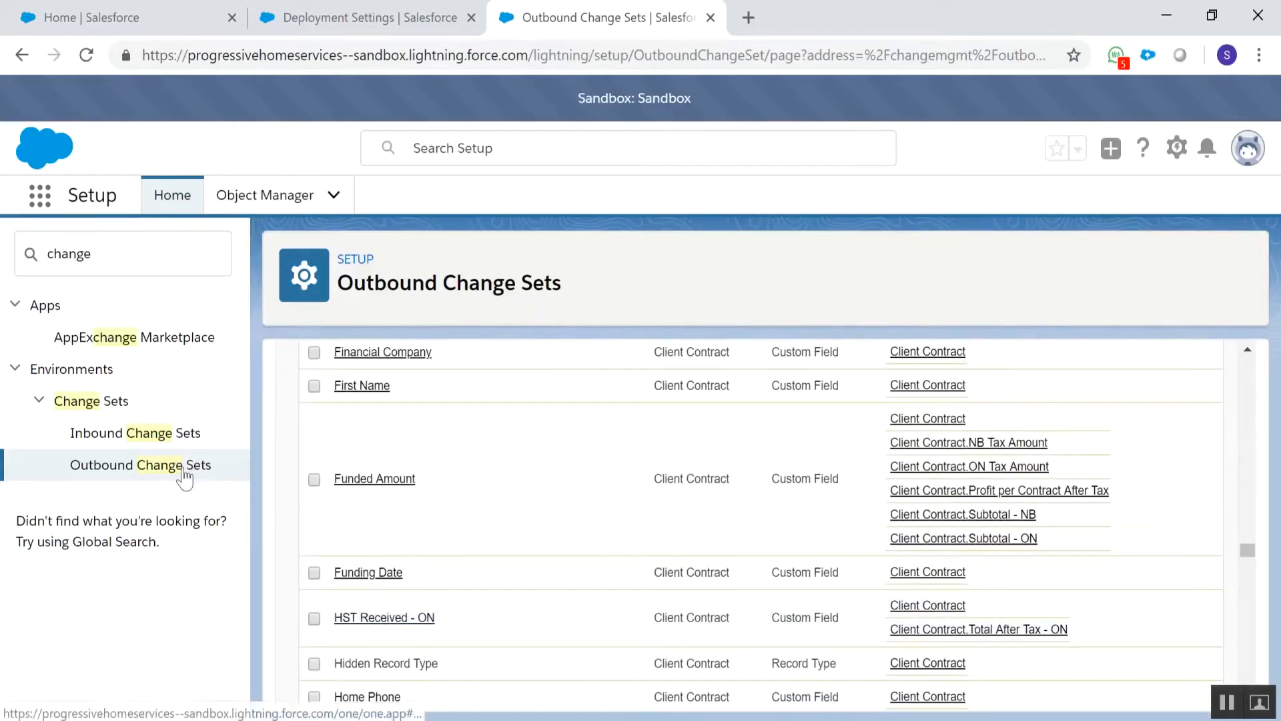
scroll(312, 482, down, 12)
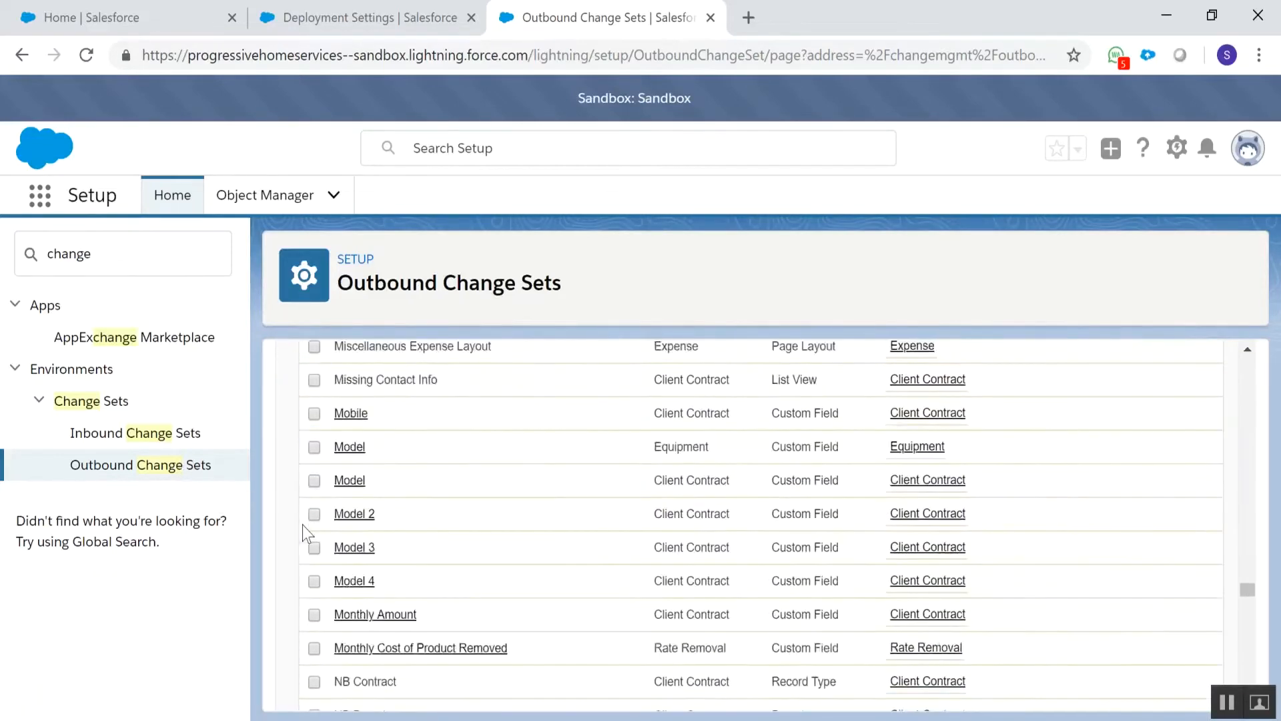
Add all components listed on the first page of the component dependencies to the Demo change set
scroll(446, 611, down, 10)
scroll(448, 609, up, 6)
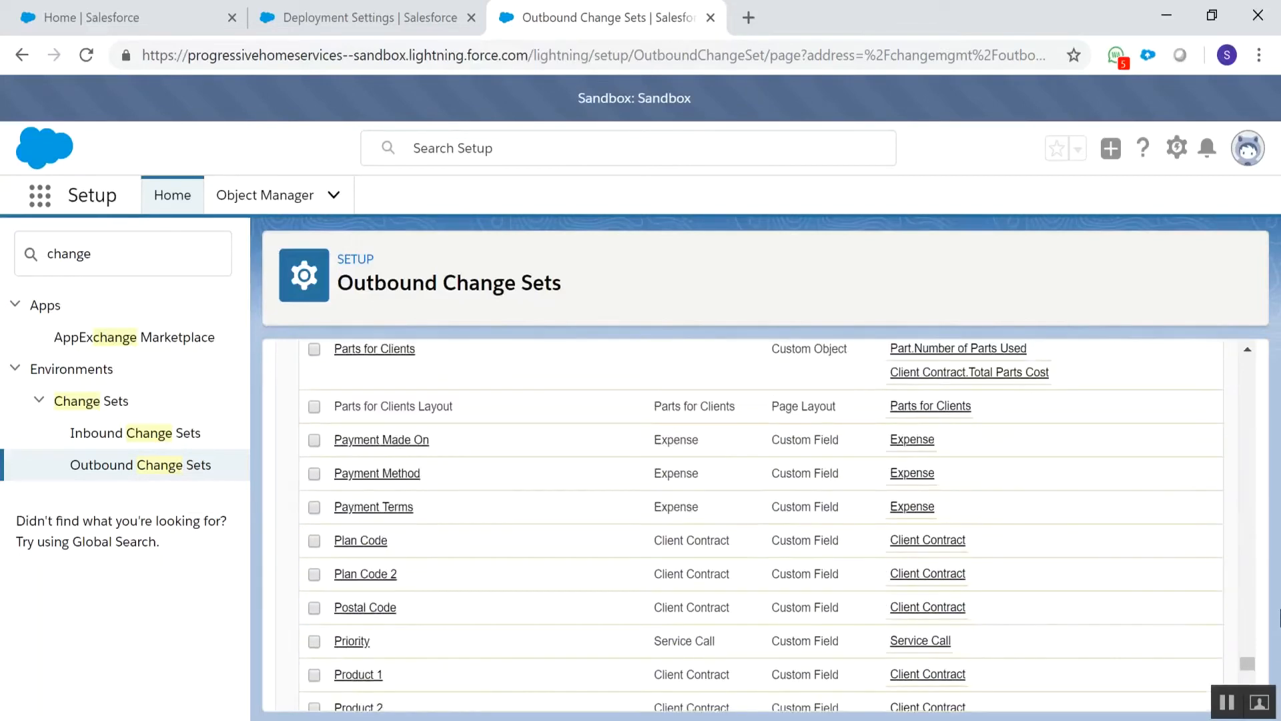
drag(1248, 665, 764, 435)
click(1244, 473)
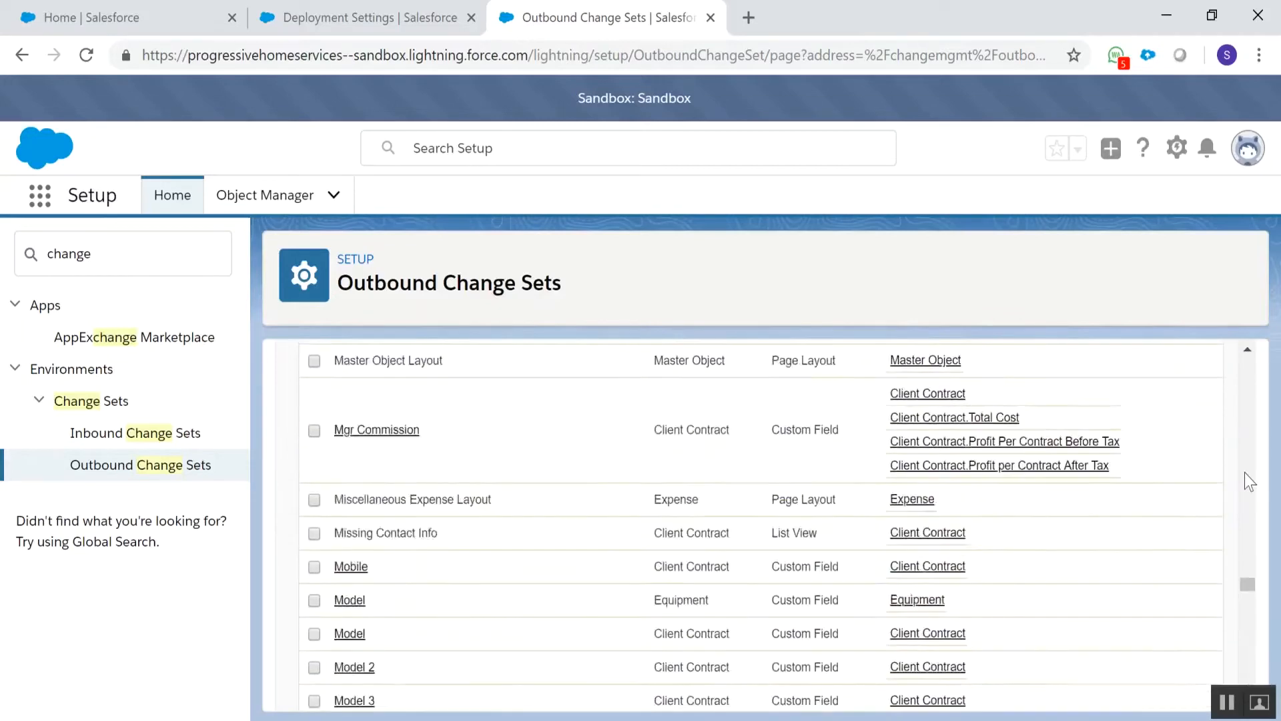
drag(1244, 471, 1248, 360)
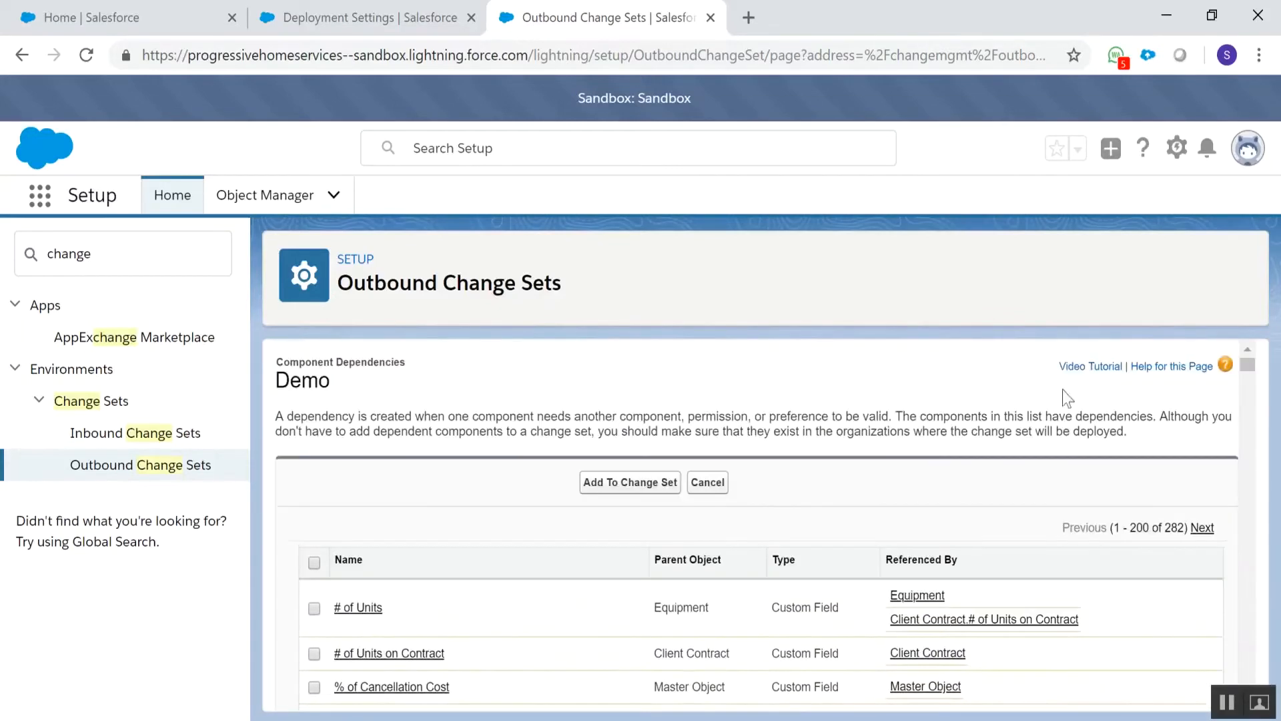
click(318, 565)
click(626, 483)
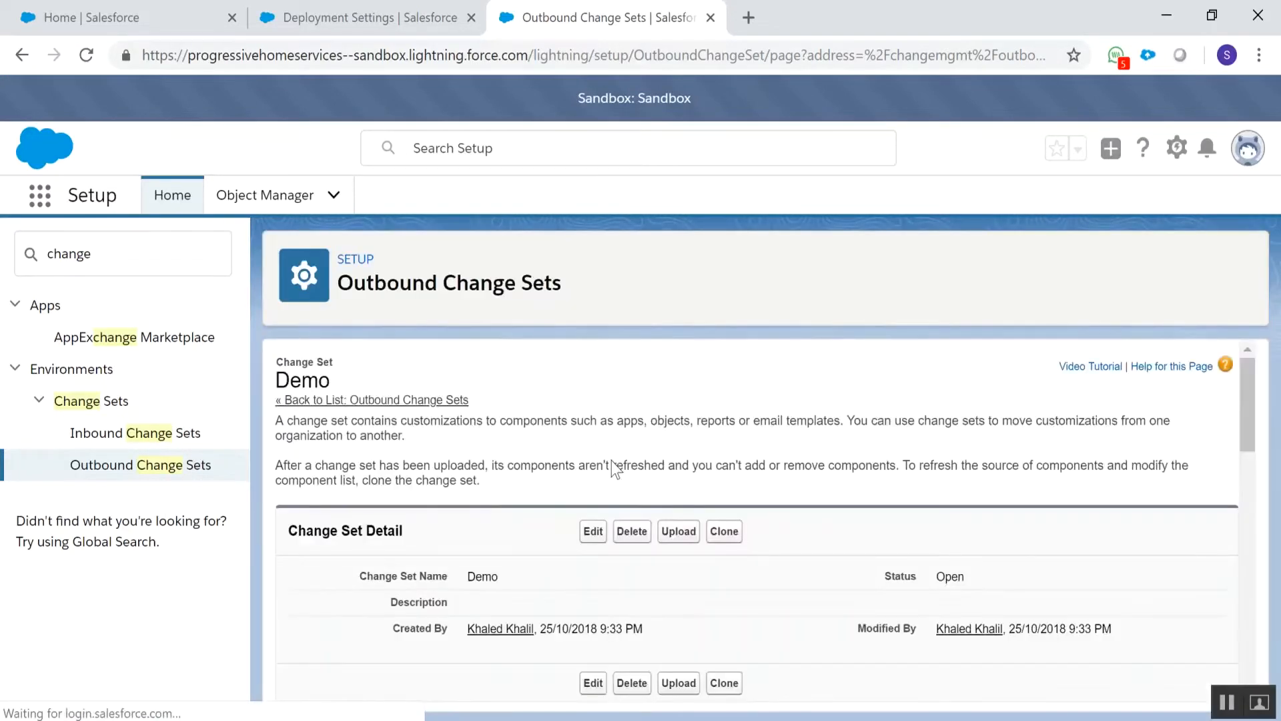
Add the settings of all listed profiles to the Demo change set
scroll(470, 516, down, 1)
scroll(470, 518, down, 10)
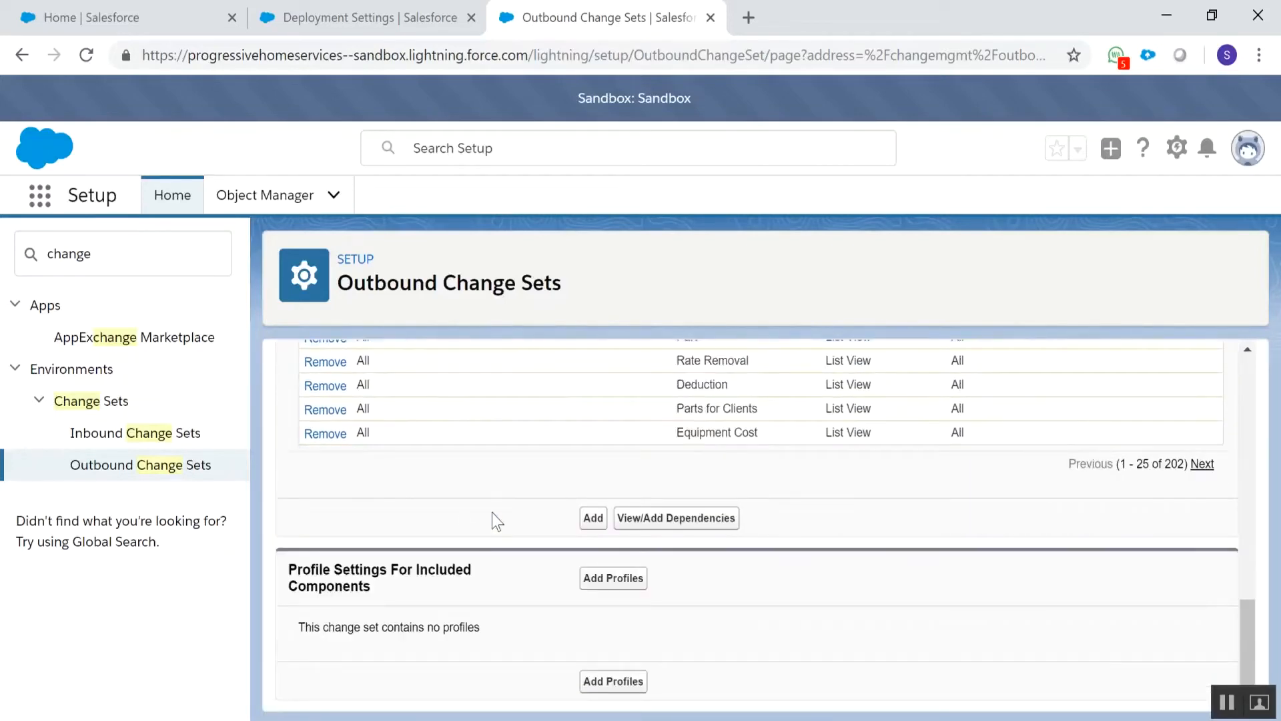
click(594, 581)
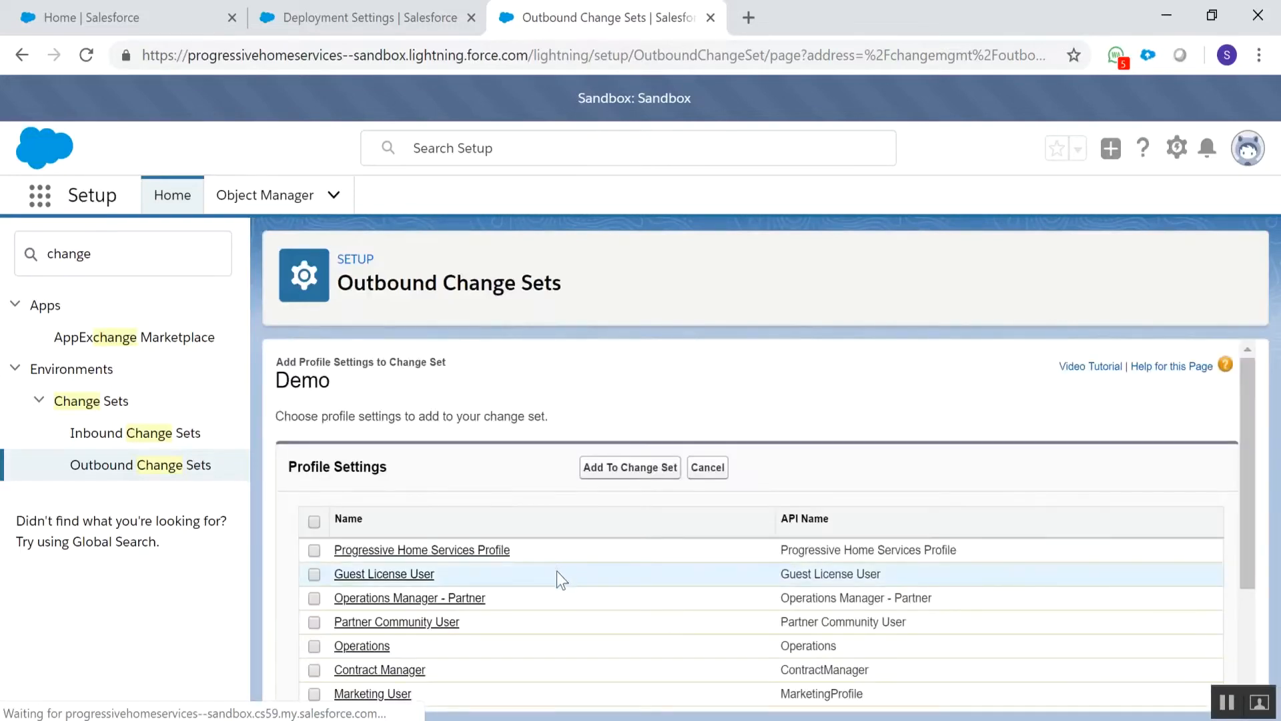
click(315, 522)
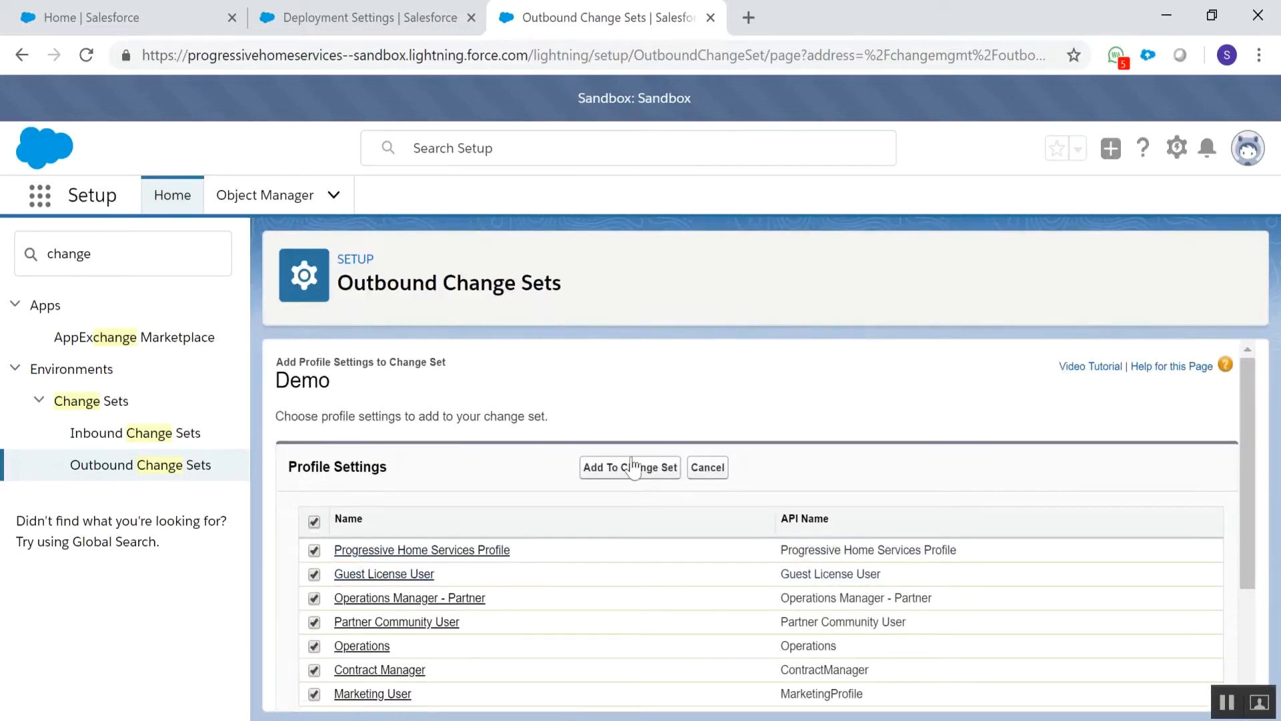
click(635, 470)
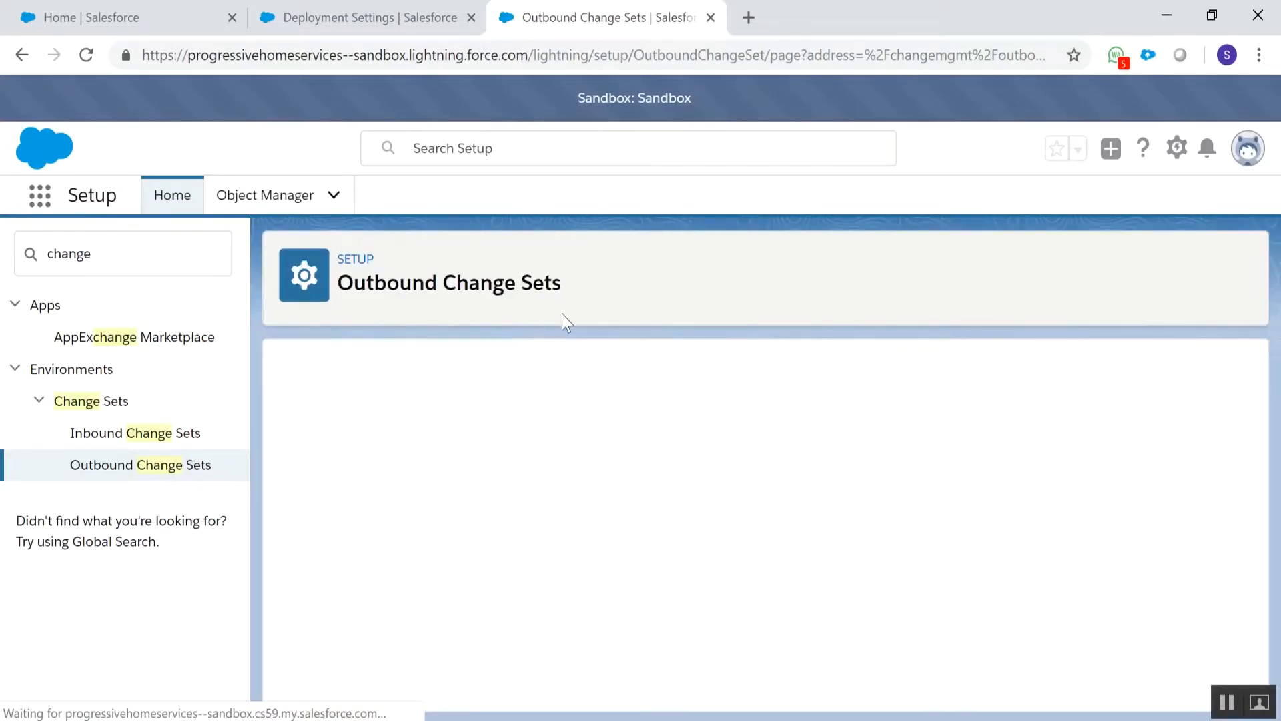
View the Demo change set's upload details and target organization, and return to the list of outbound change sets without uploading
click(677, 534)
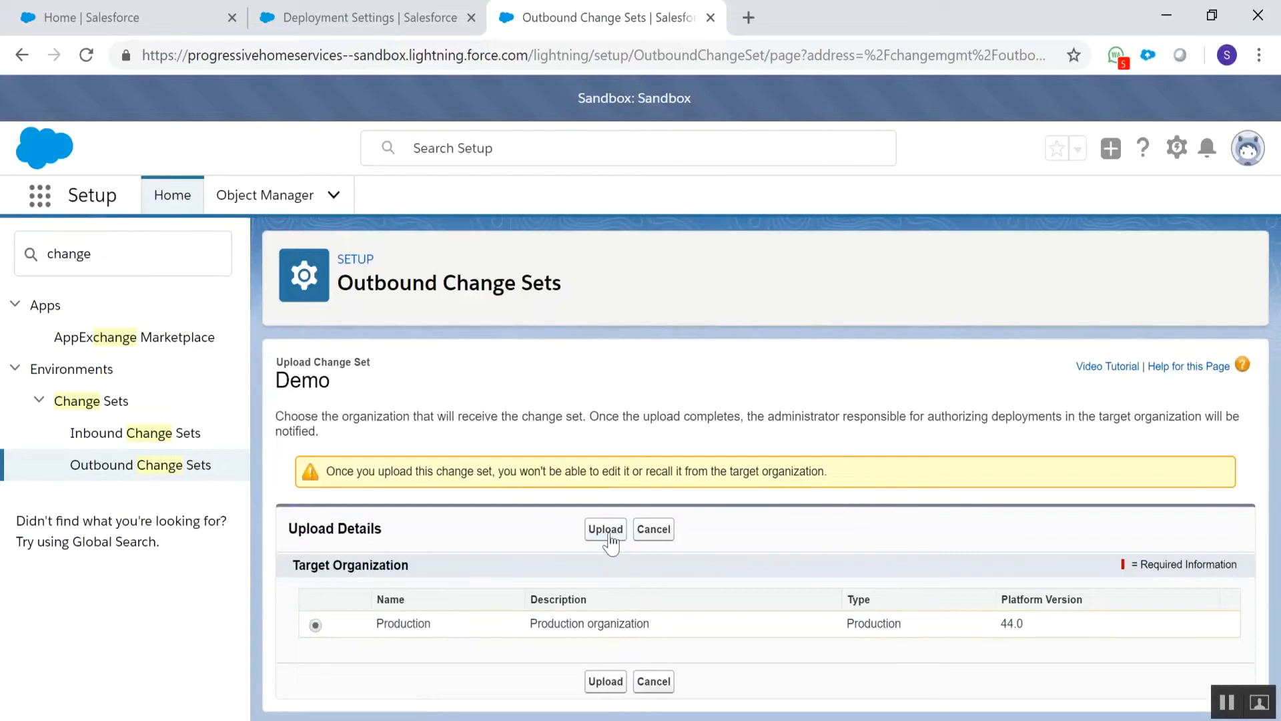
click(164, 471)
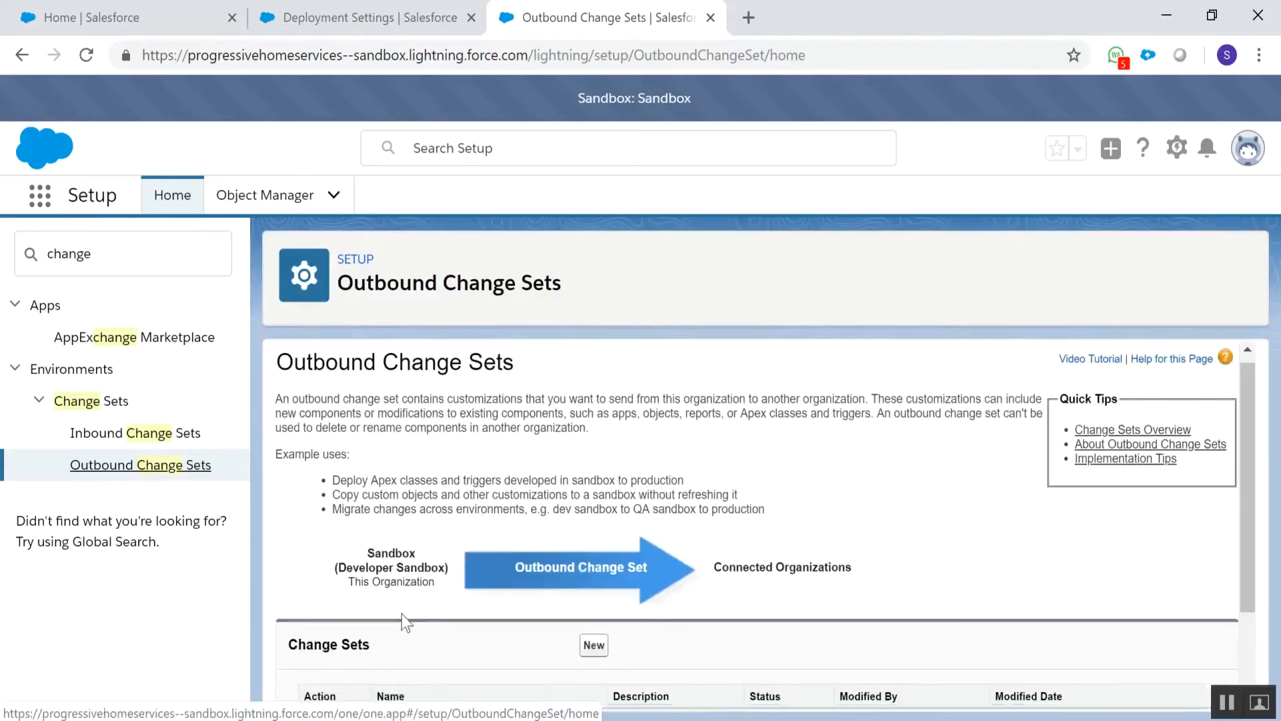
scroll(433, 587, down, 2)
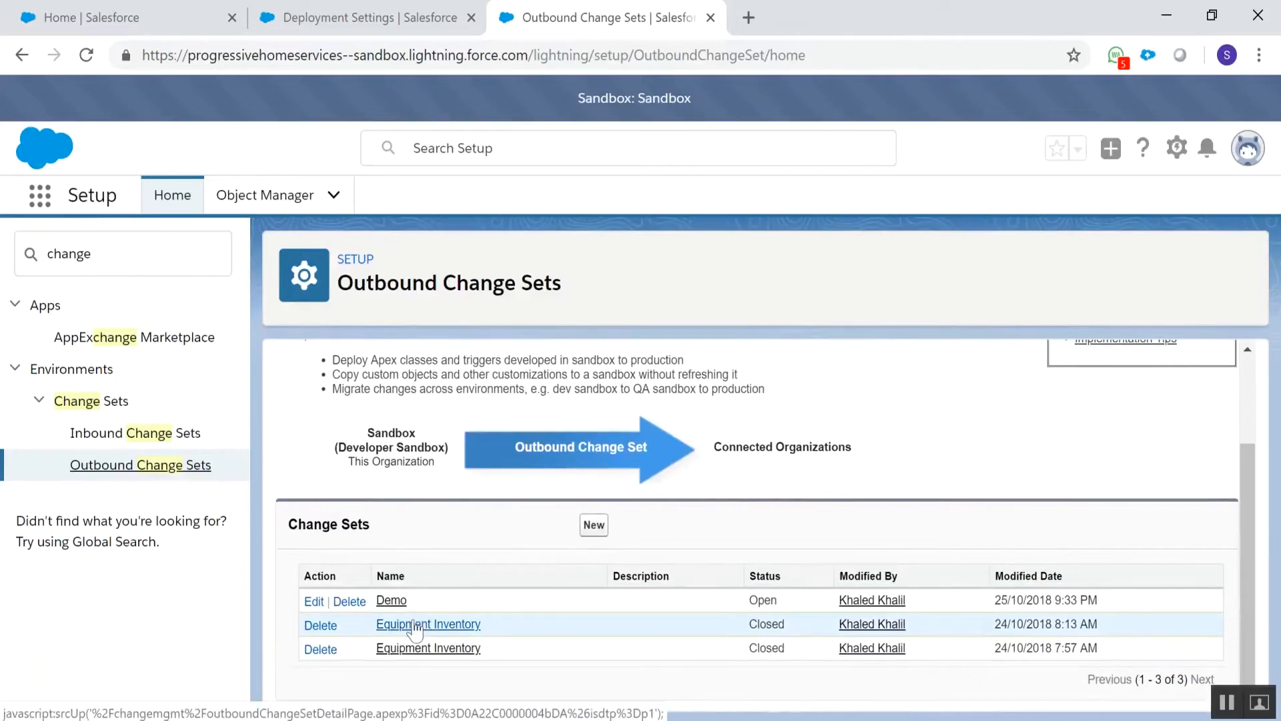
Switch to the production org's Setup and find and open its Inbound Change Sets page
click(365, 13)
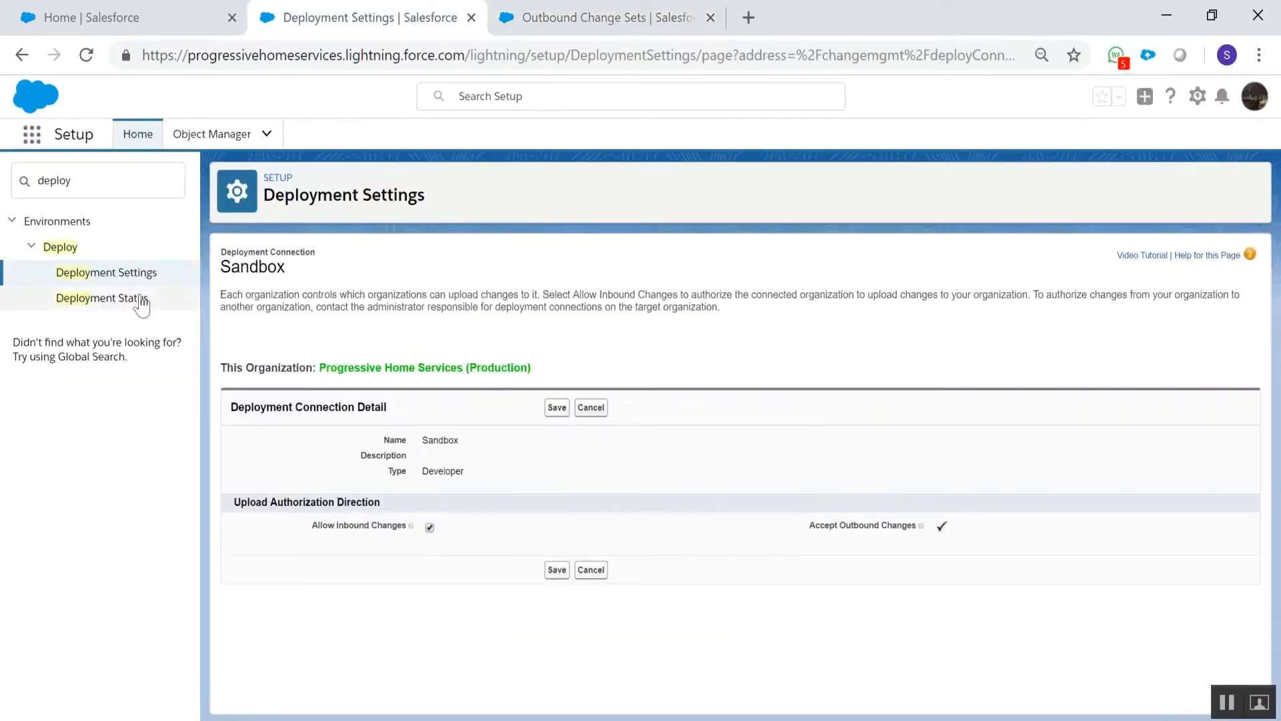
click(106, 181)
key(ctrl+a)
text(ou)
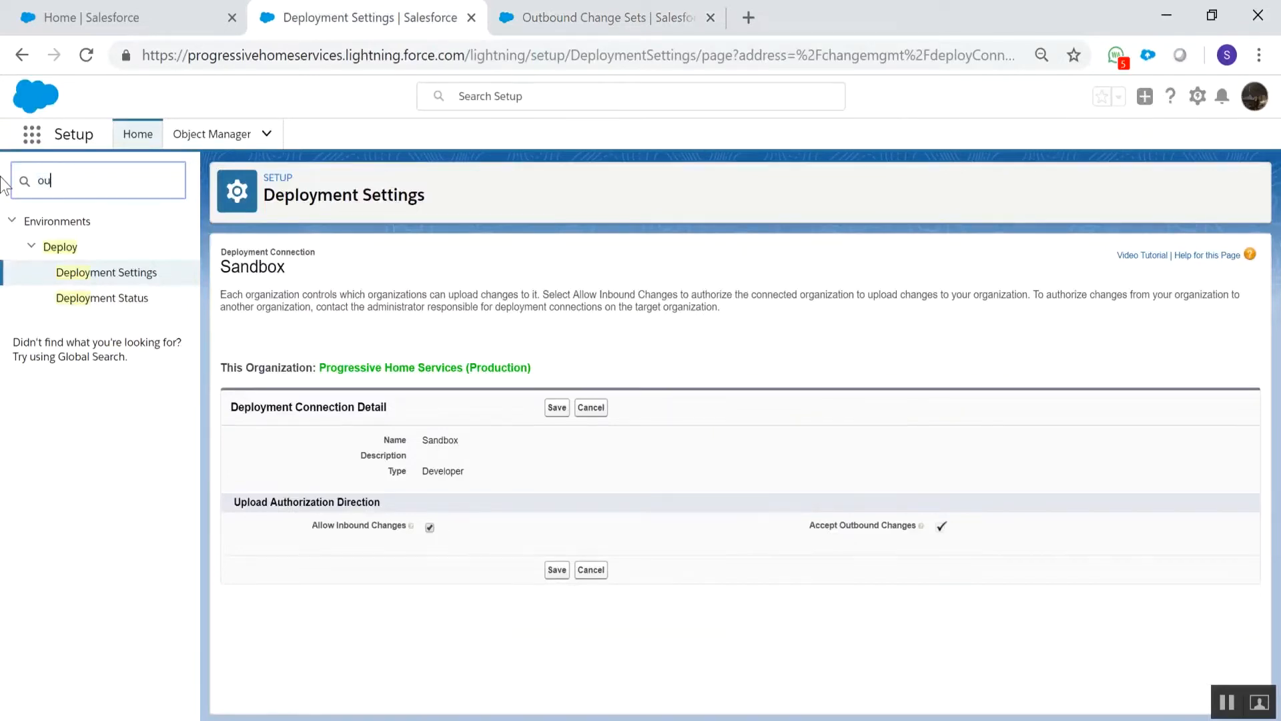
key(BackSpace)
key(BackSpace)
text(inbou)
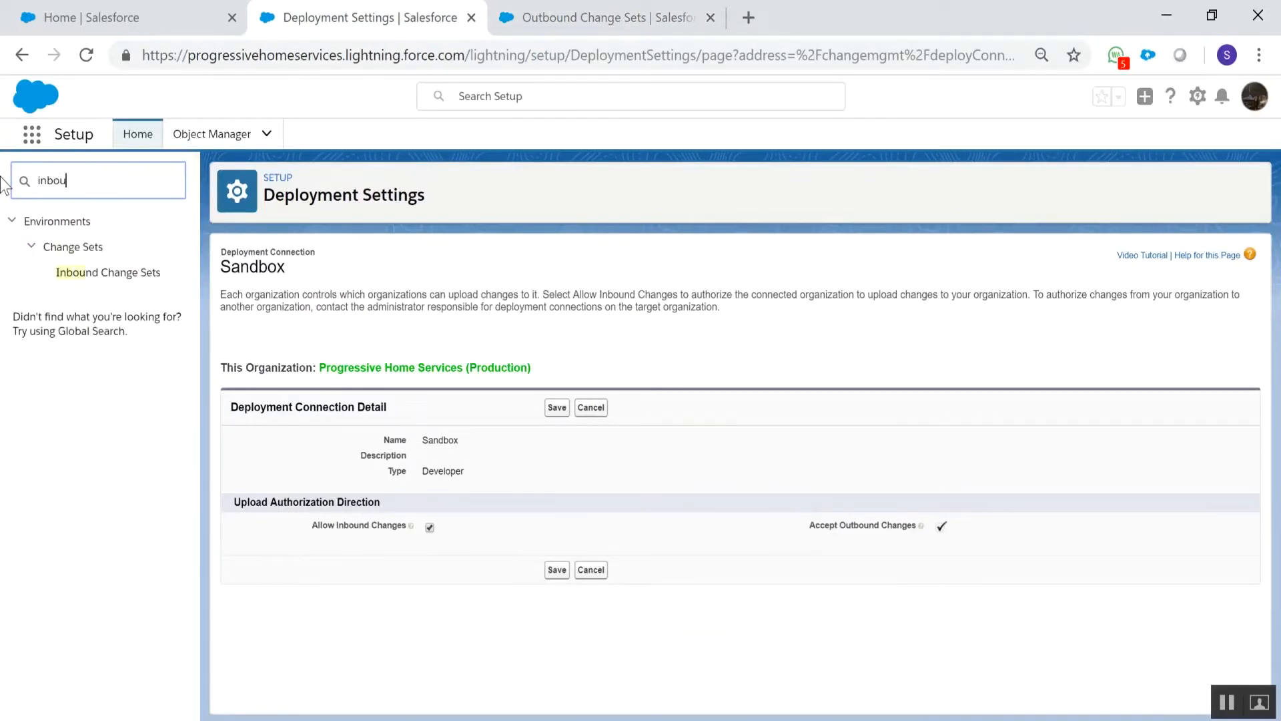
click(107, 272)
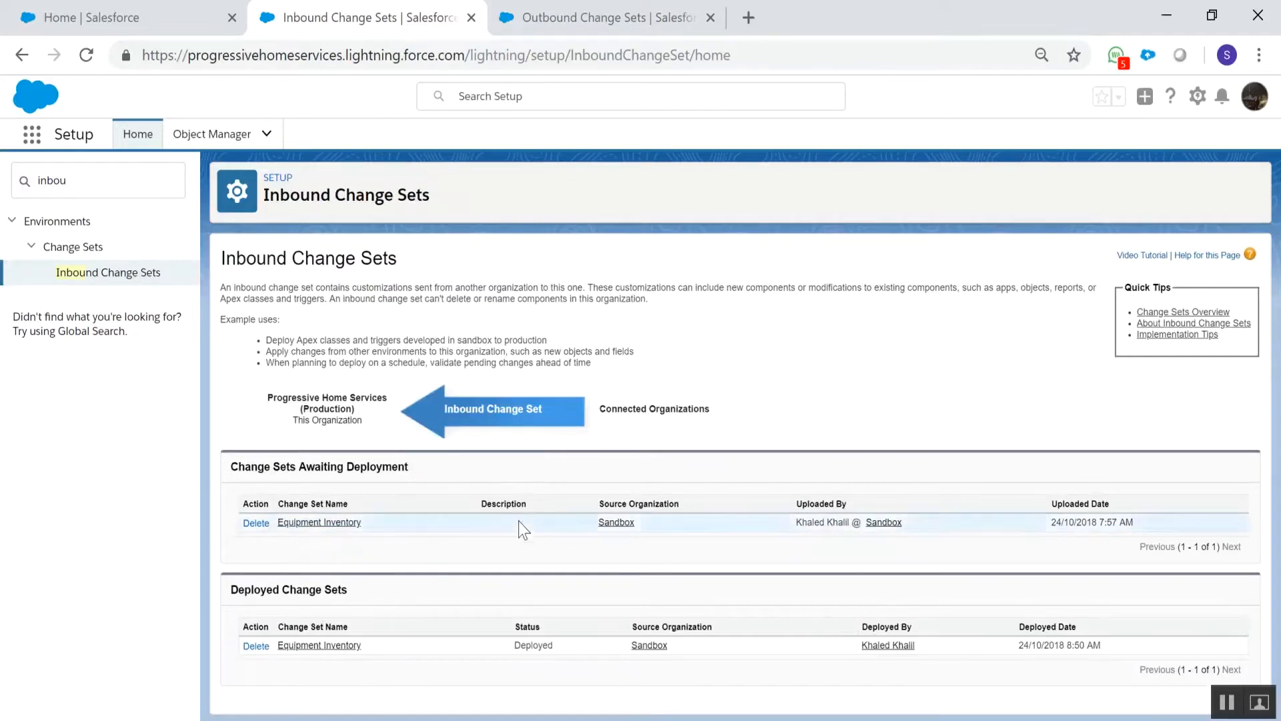
Examine the failed validation's component errors for the Equipment Inventory change set awaiting deployment, and return to the sandbox's outbound change sets
click(334, 523)
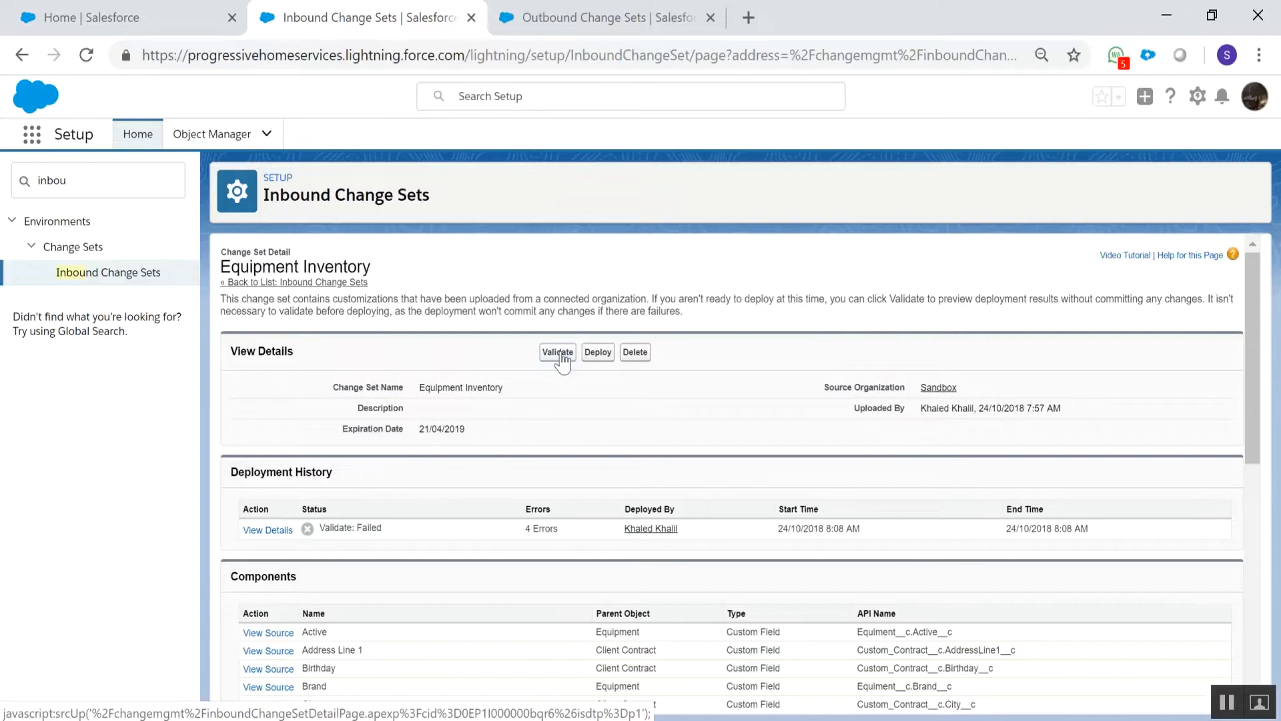
click(263, 529)
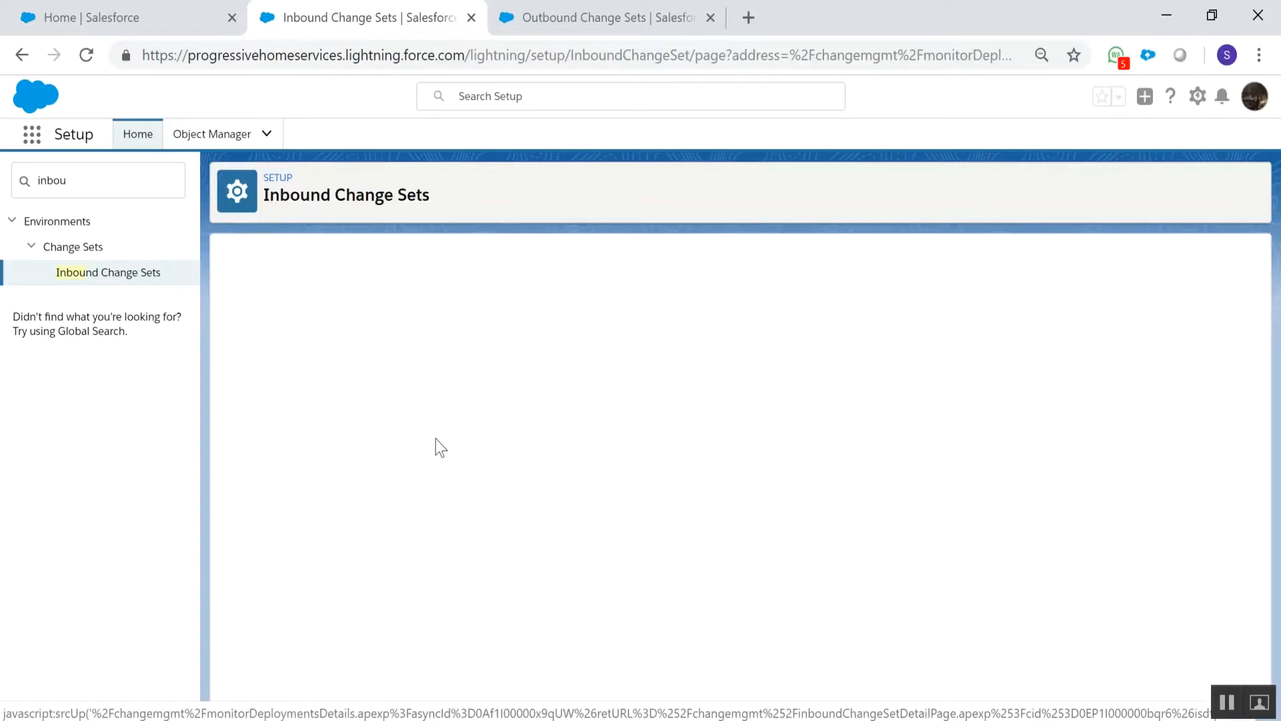
scroll(441, 447, down, 3)
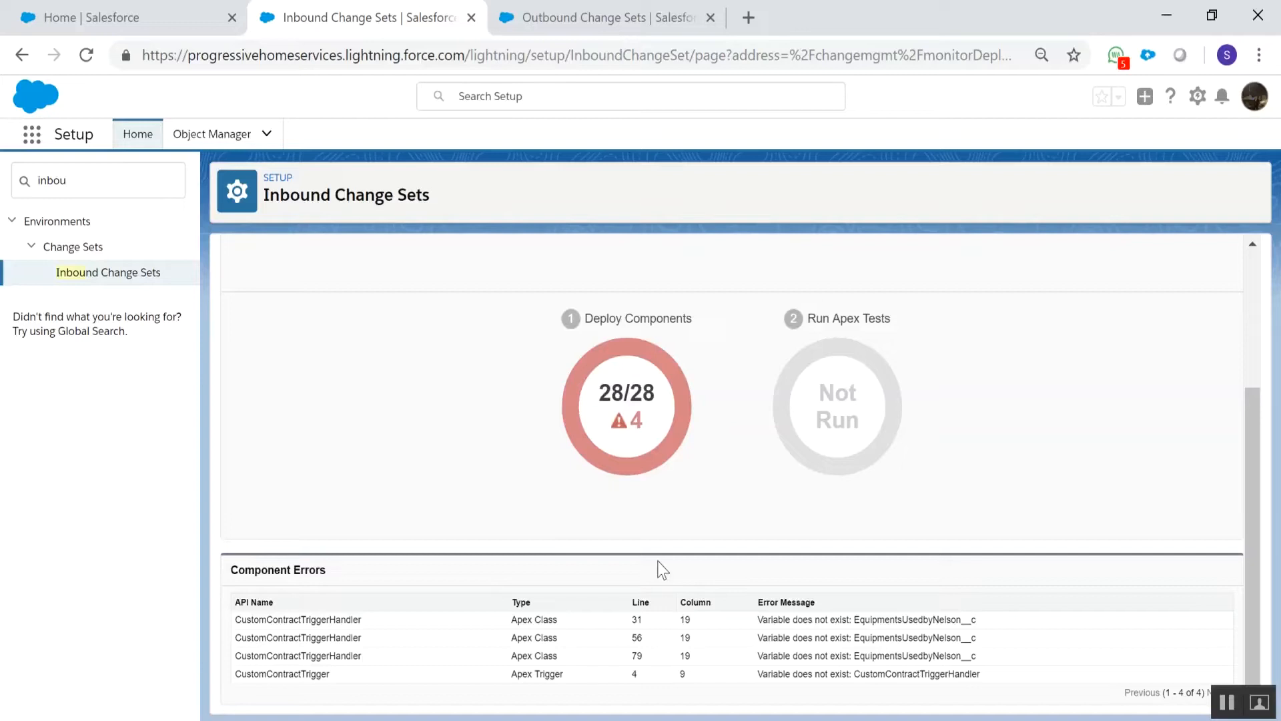
click(612, 2)
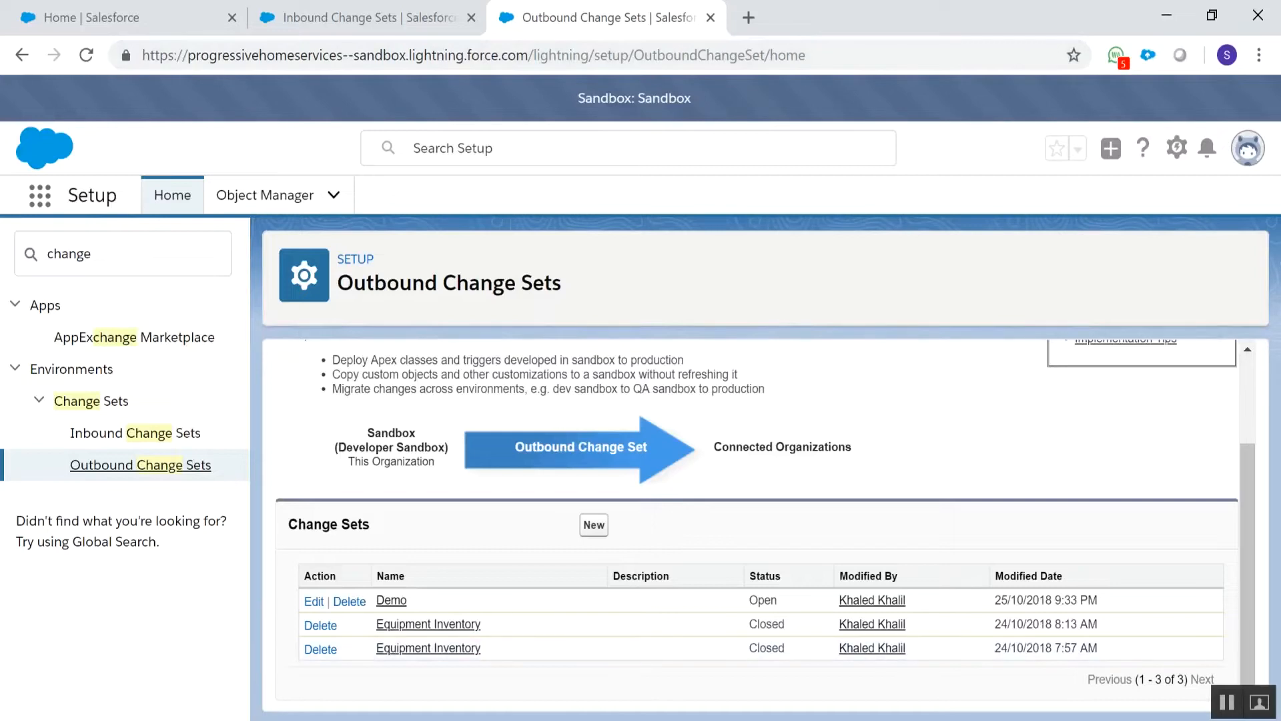
Find Approval Processes in Setup and choose Opportunity as the object to manage approval processes for
mouse_move(811, 719)
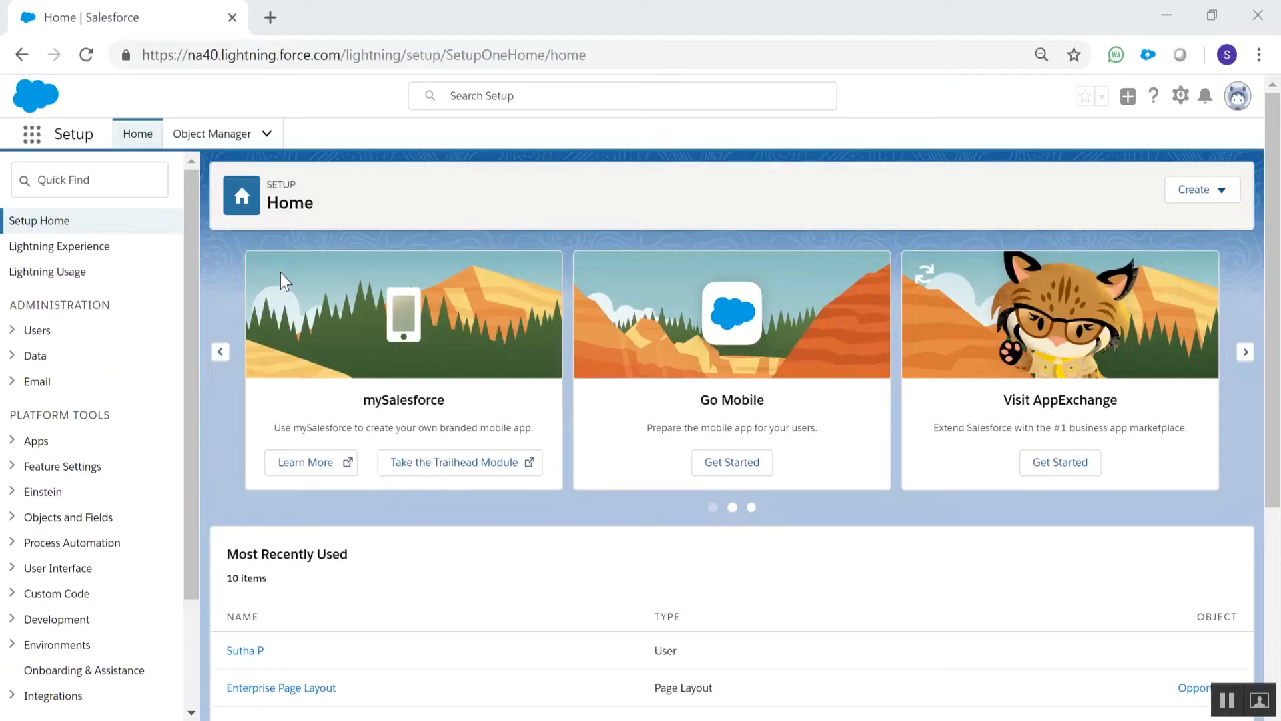
click(141, 187)
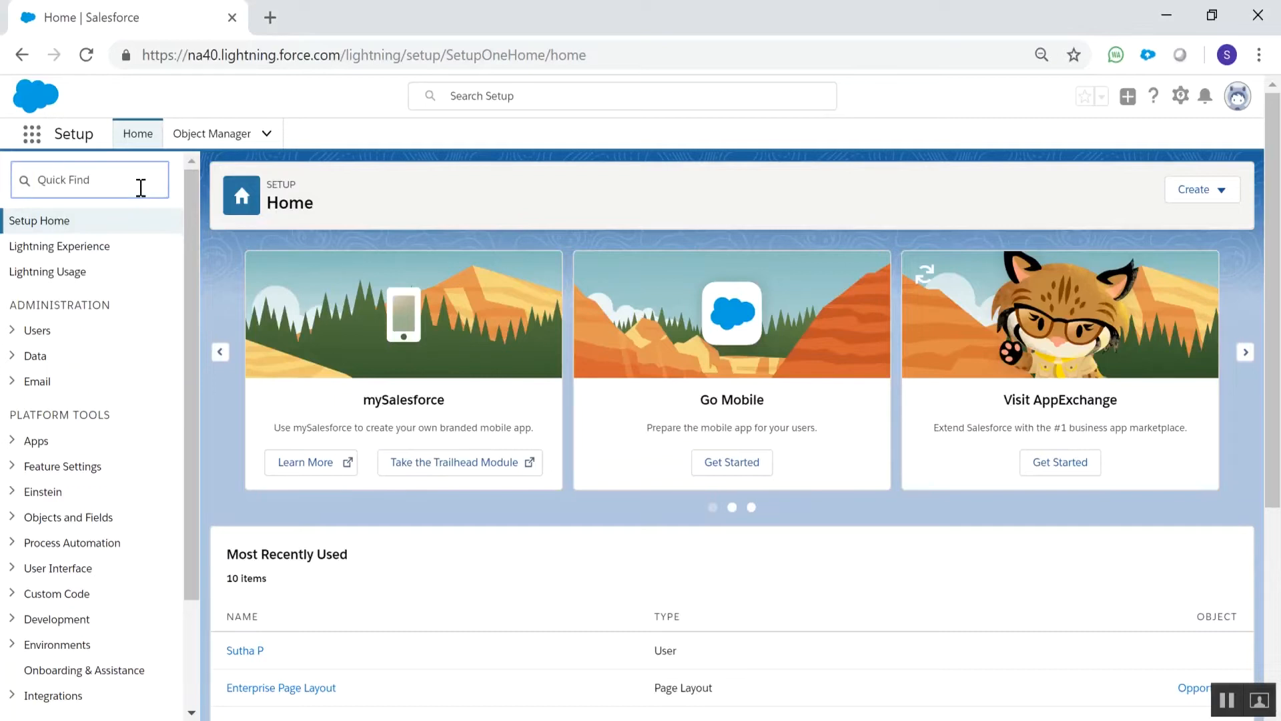
text(appro)
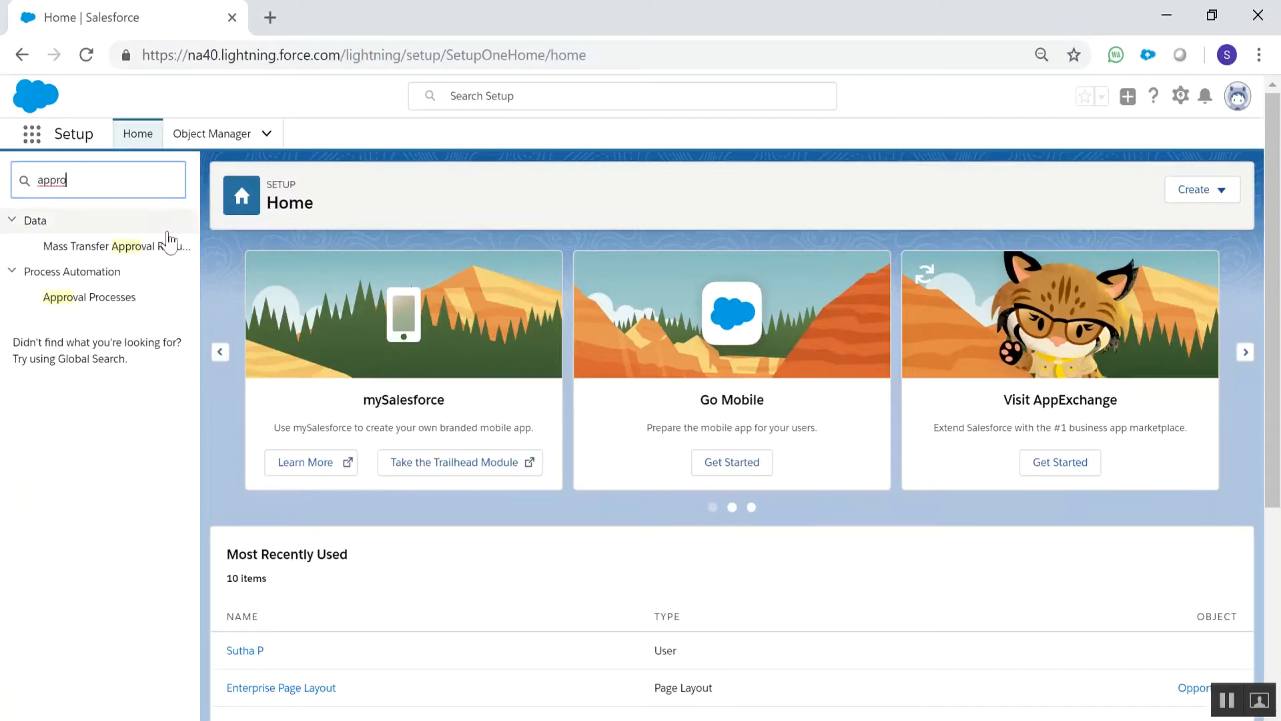
click(127, 301)
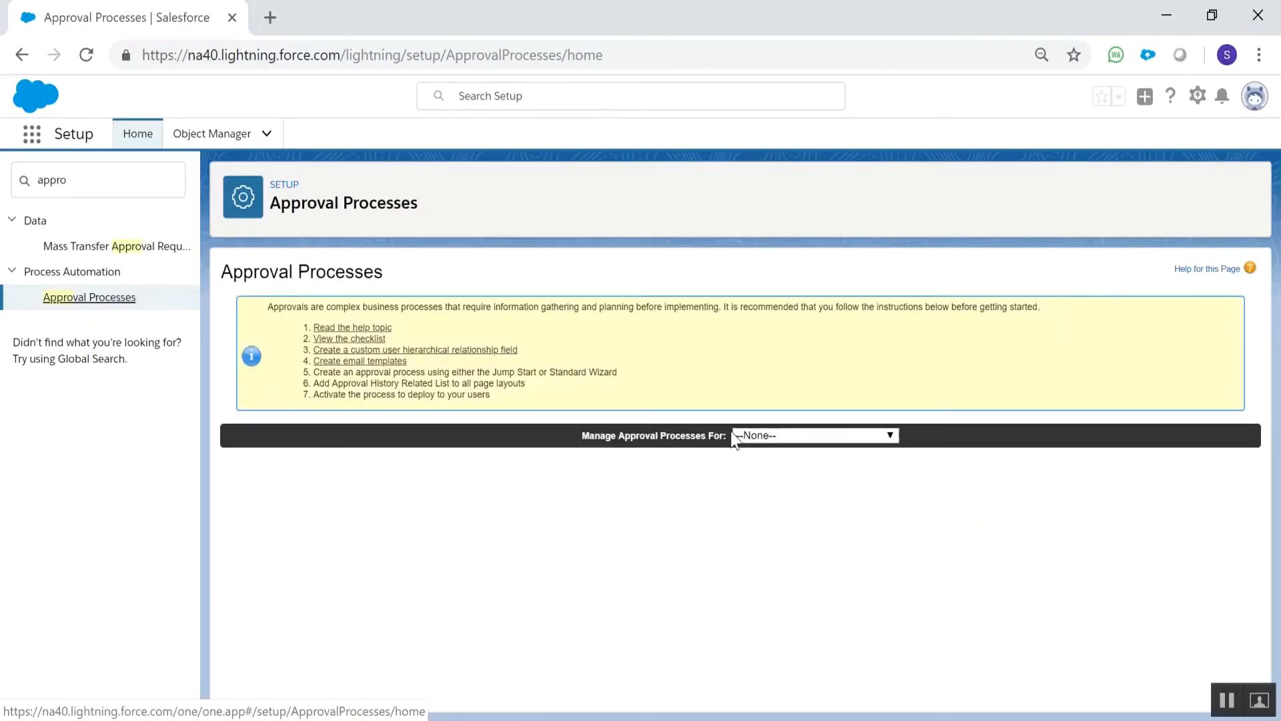
click(774, 437)
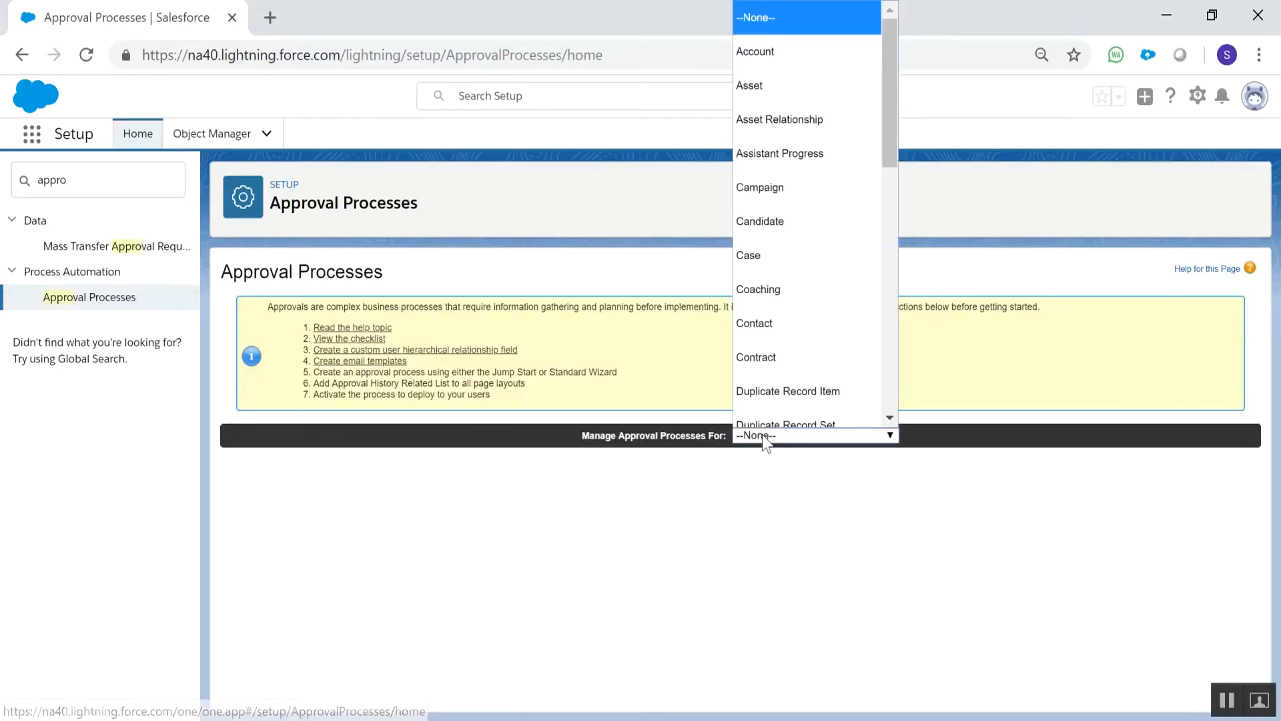
scroll(823, 191, down, 1)
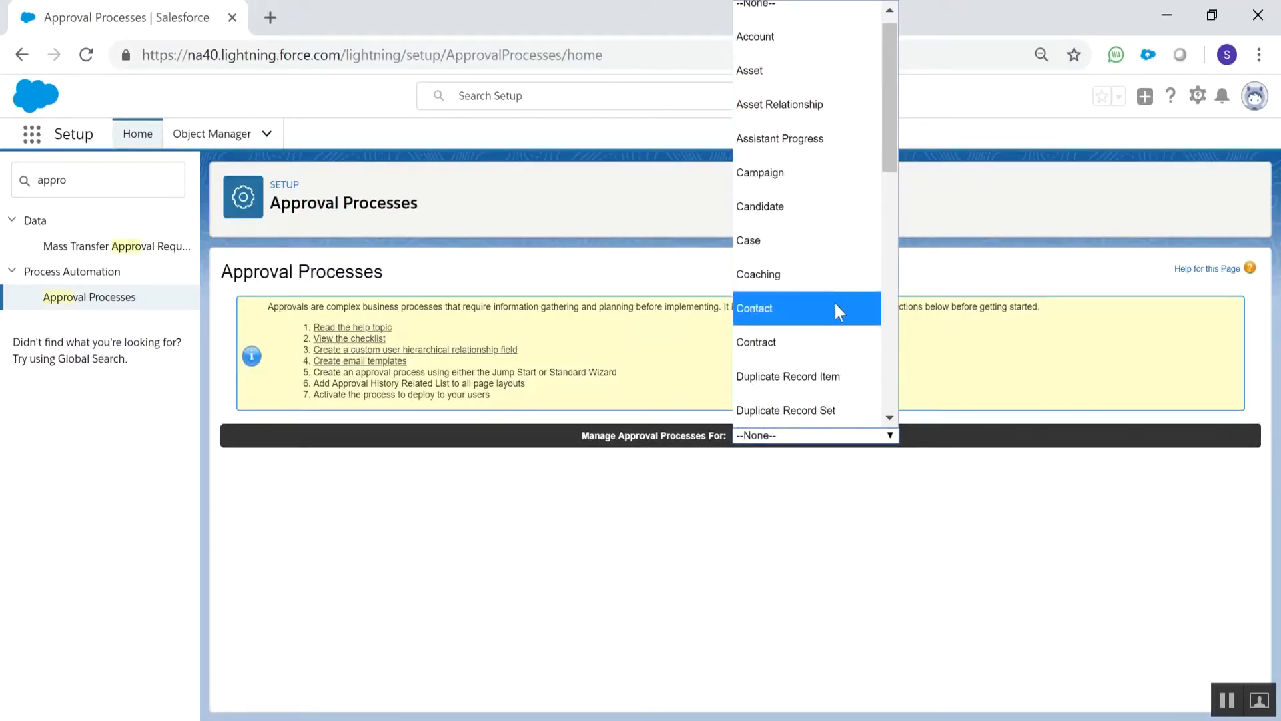
scroll(835, 303, down, 6)
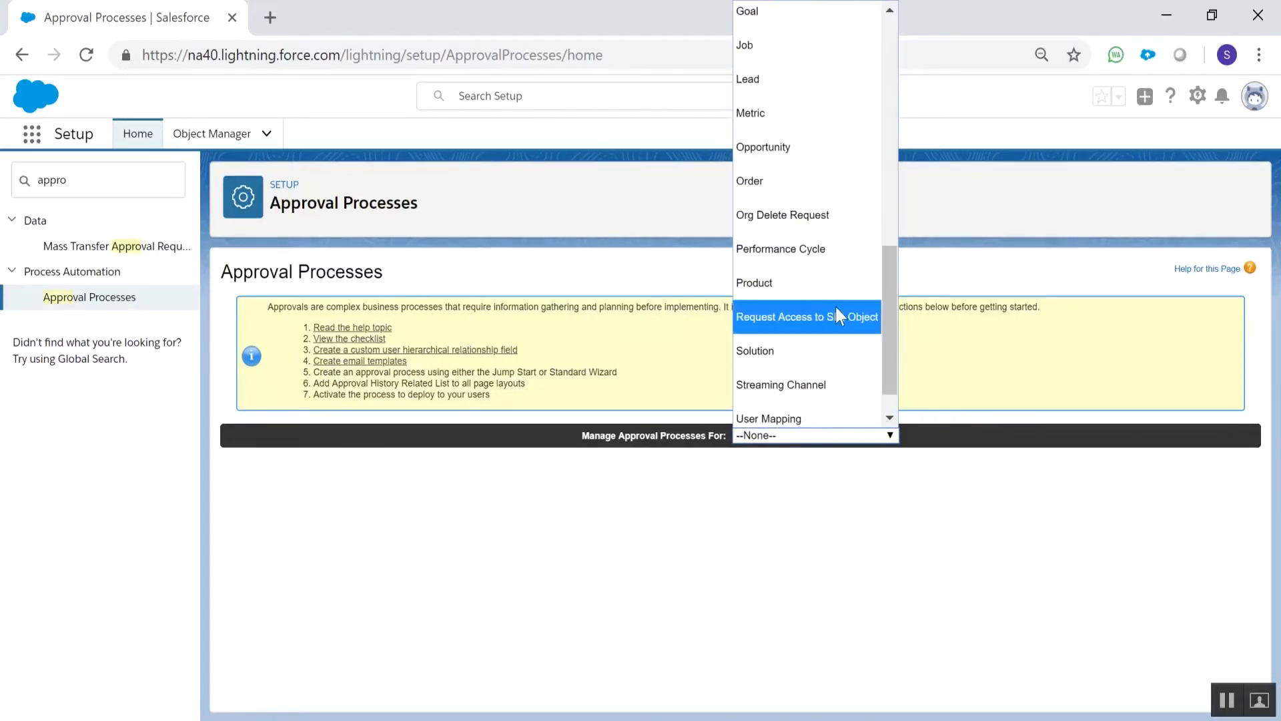
click(823, 151)
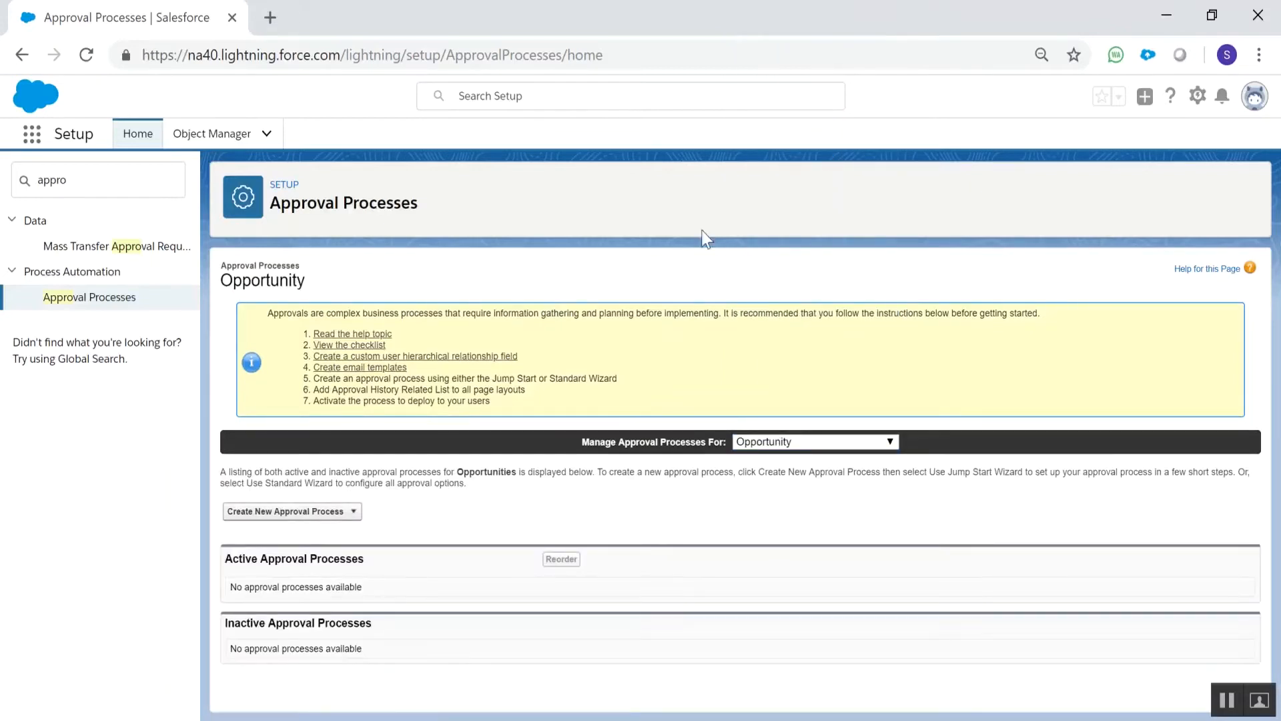
Start a new Opportunity approval process with the Standard Setup Wizard, name it "Opportunity Approval" and continue to the entry criteria
click(347, 512)
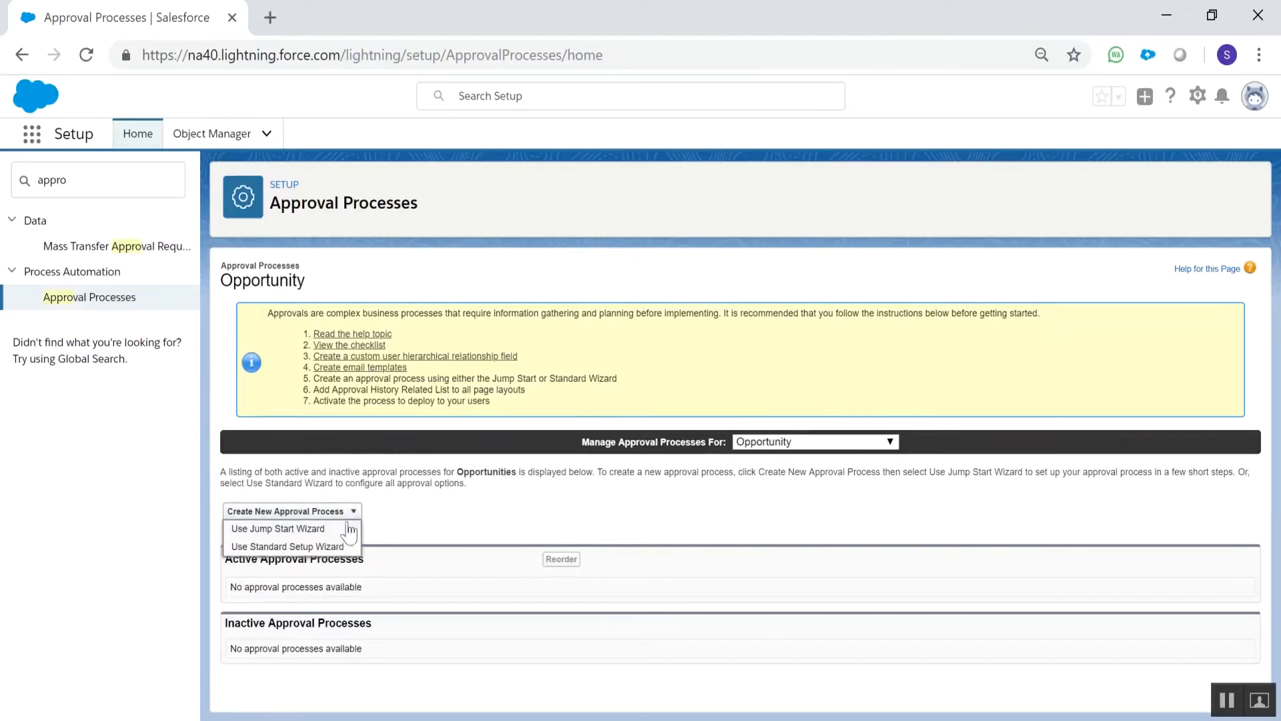
click(319, 548)
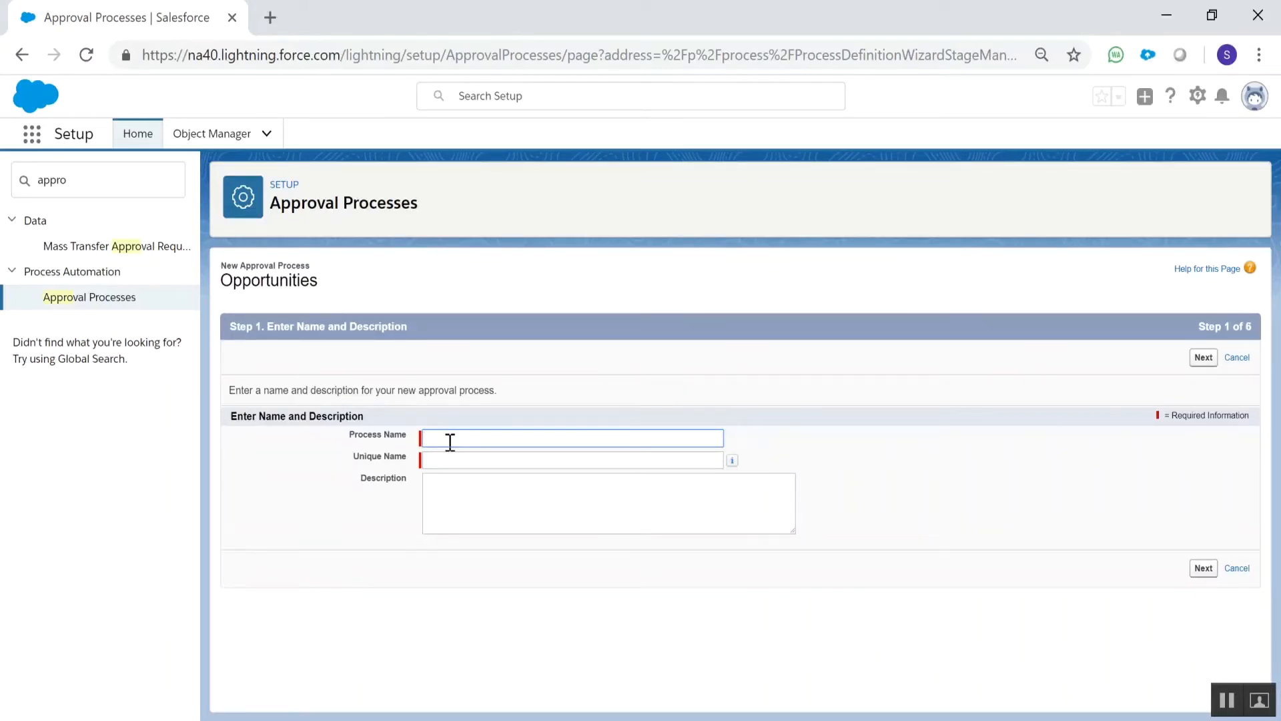
text(Opportunity Approval)
key(Tab)
click(1195, 365)
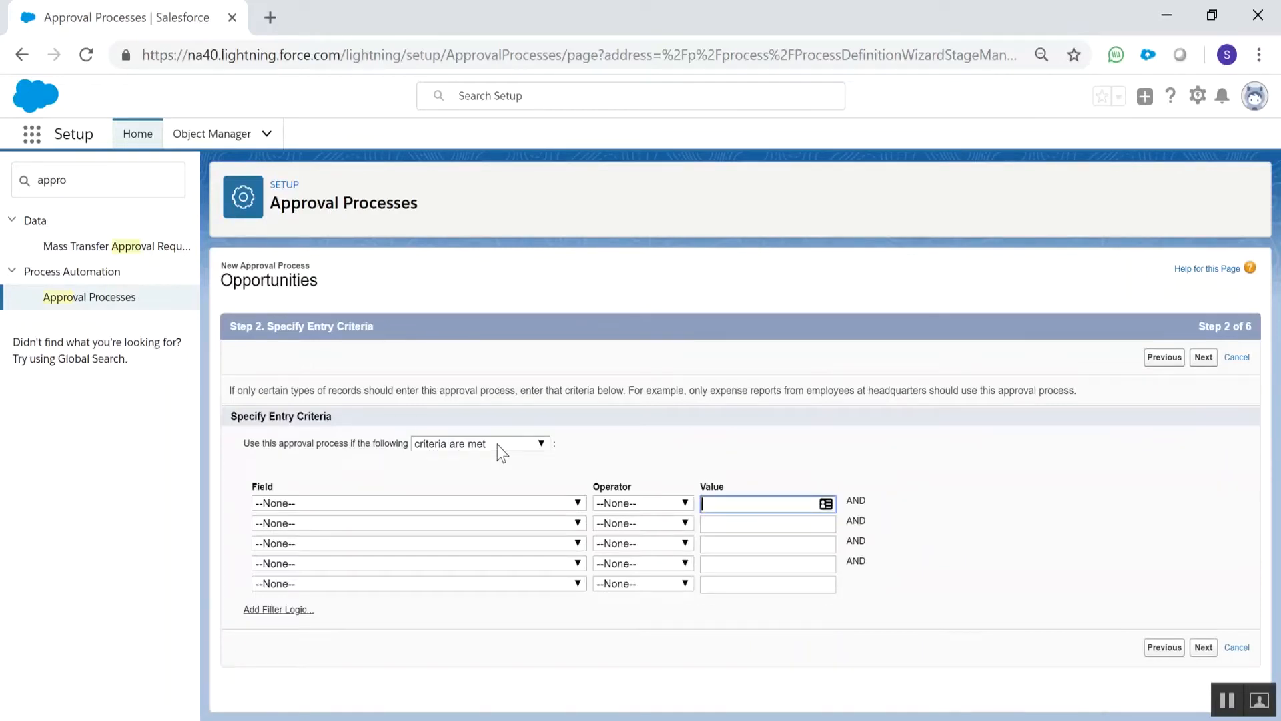
Set the first entry criterion of the approval process to Opportunity: Amount greater or equal 2501
click(491, 504)
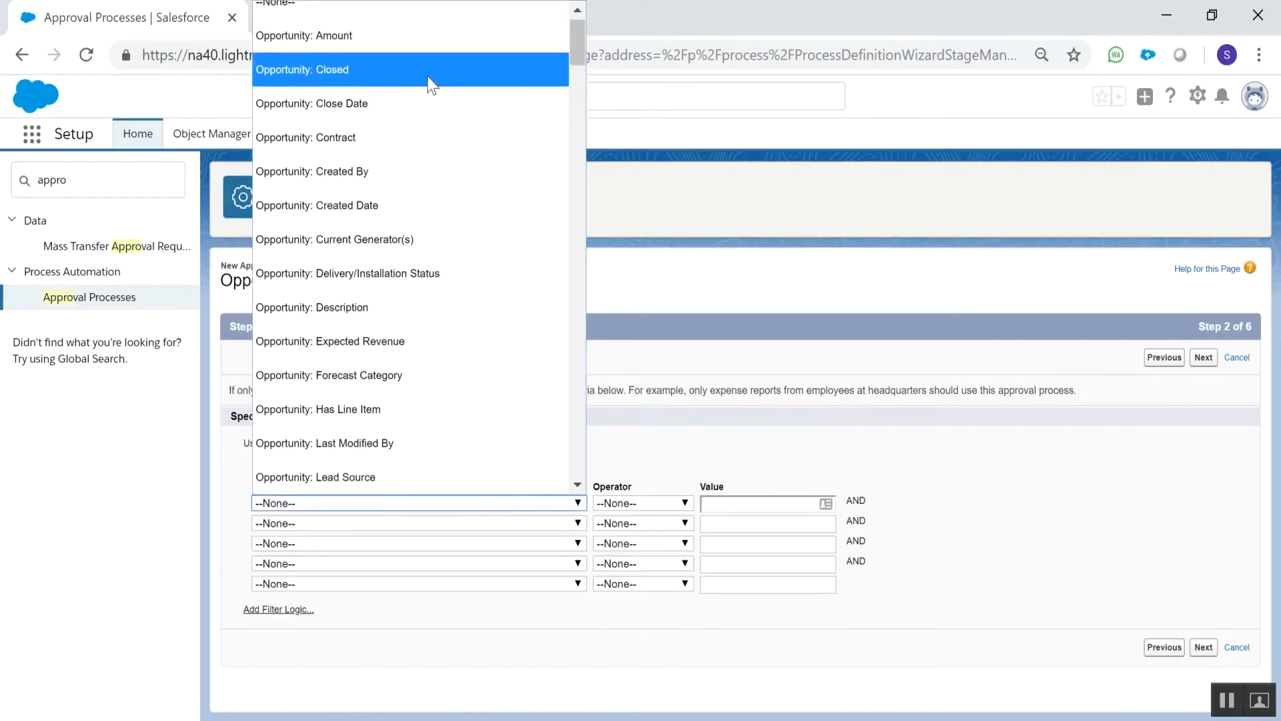
click(431, 40)
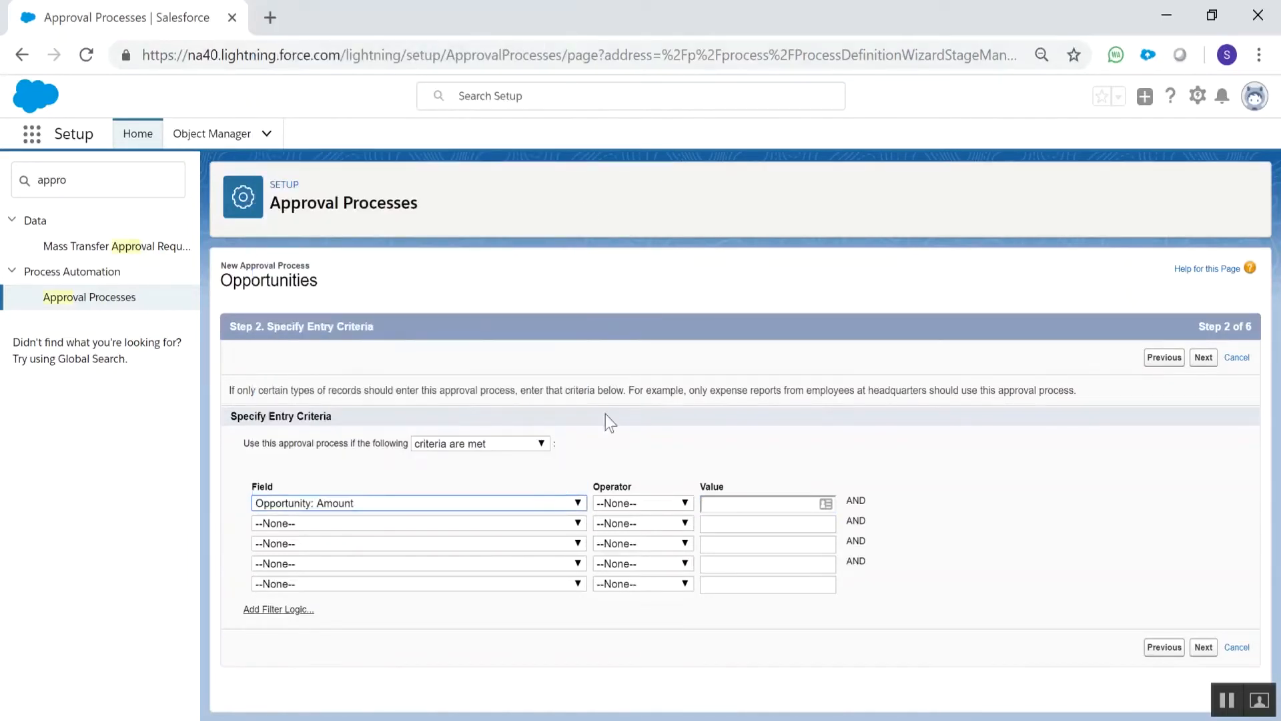
click(630, 503)
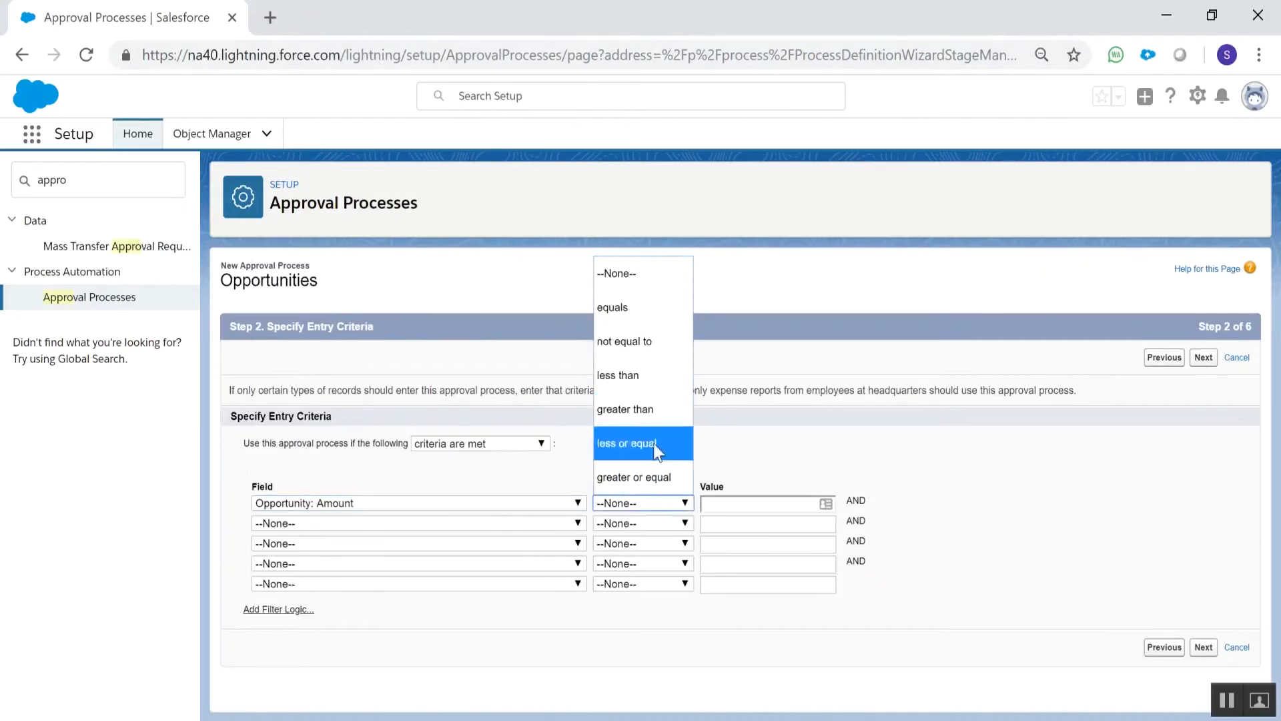
click(654, 476)
click(740, 502)
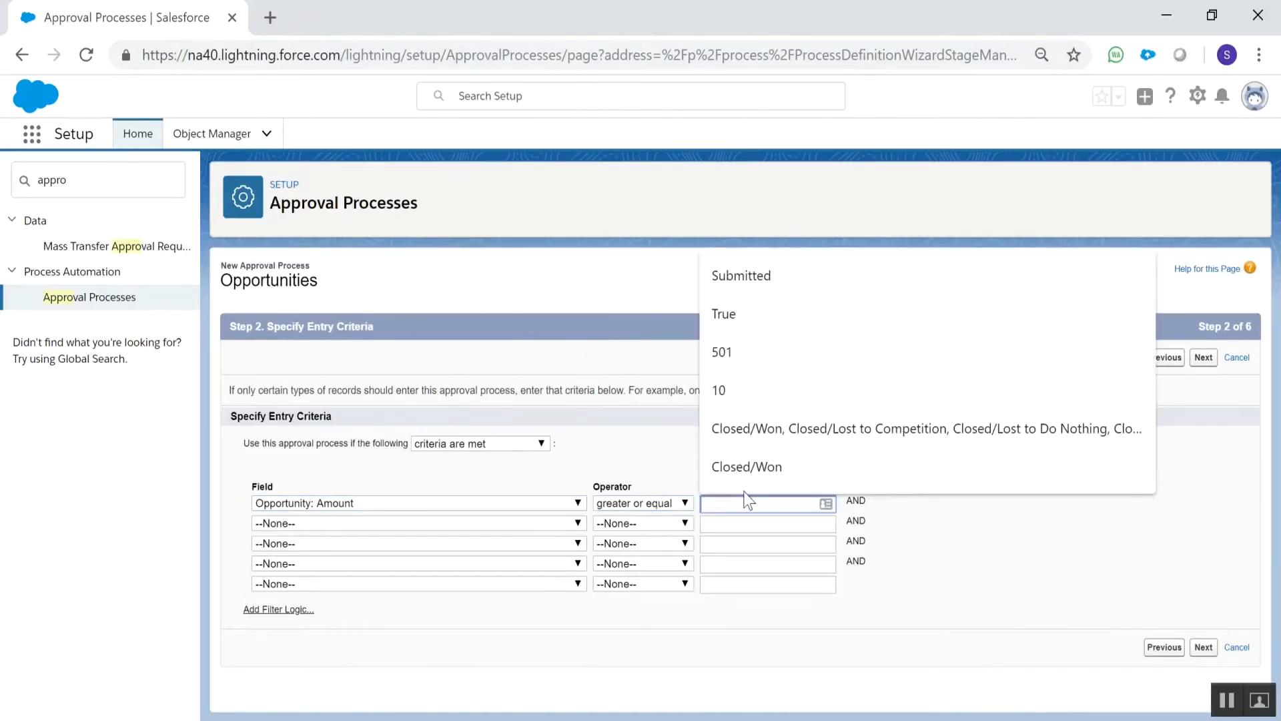
text(2501)
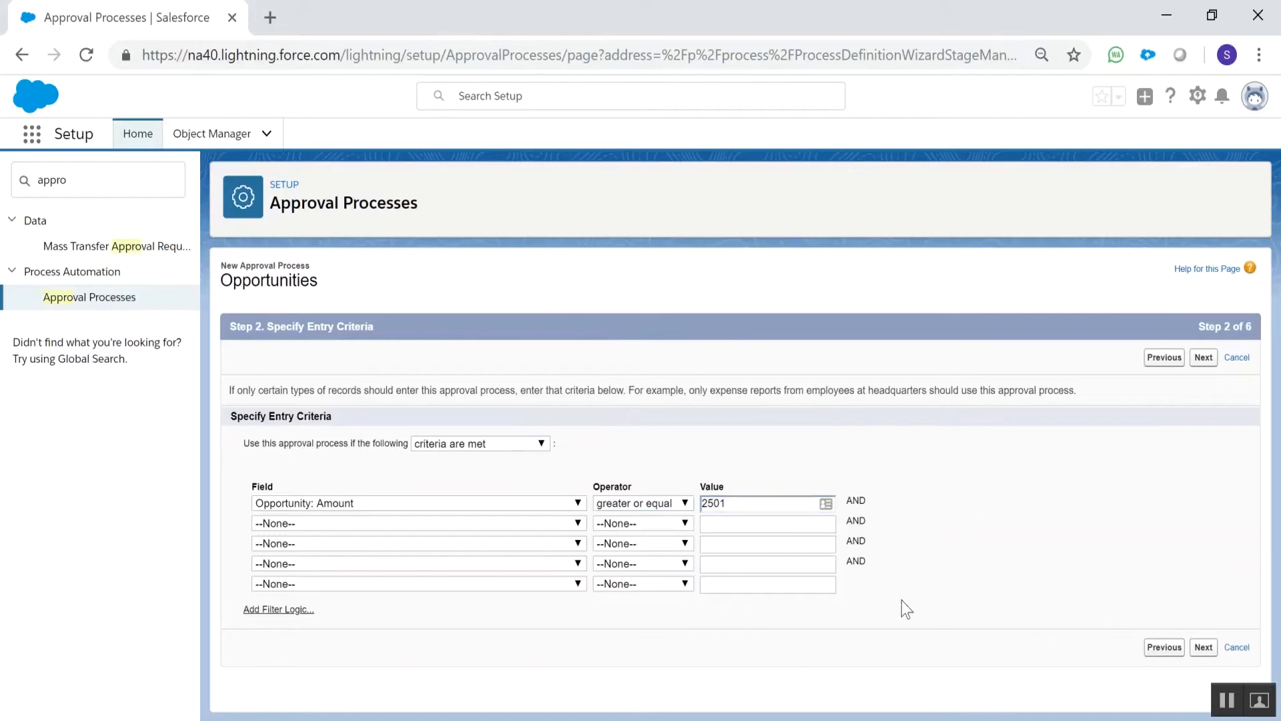
Continue past the entry criteria, set the next automated approver to Manager, and leave the approval assignment email template blank
click(1203, 359)
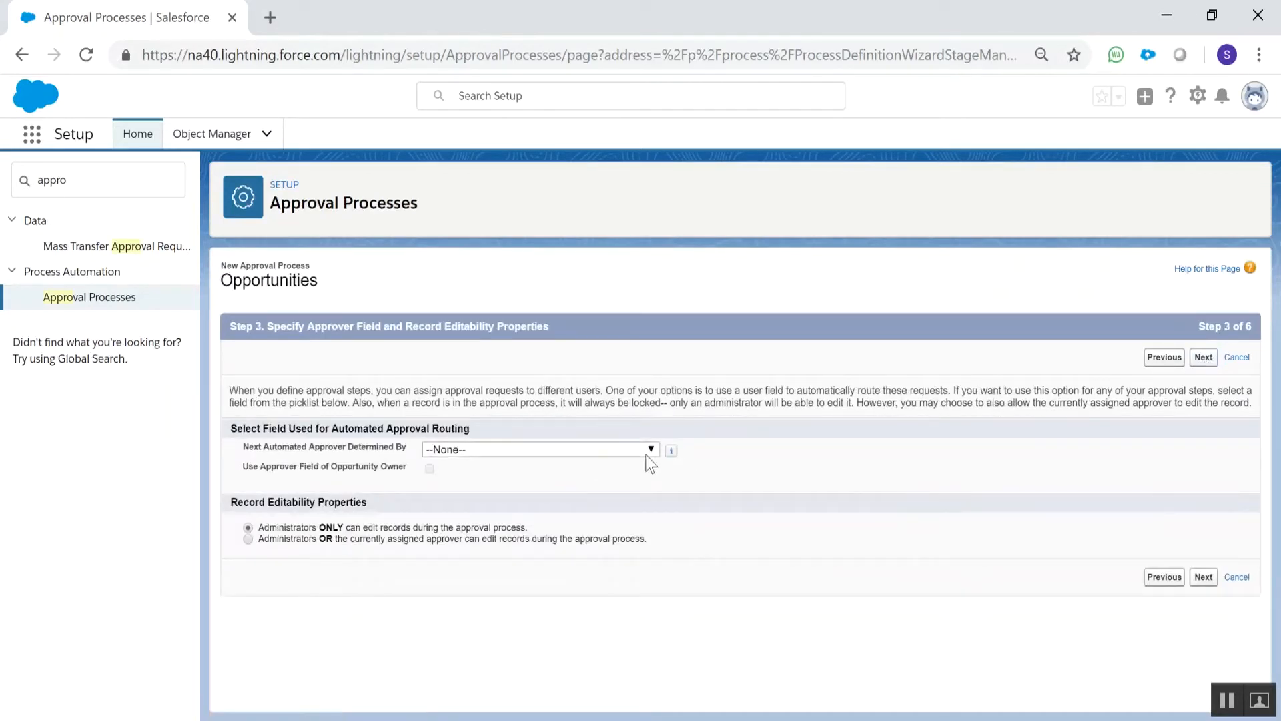
click(606, 451)
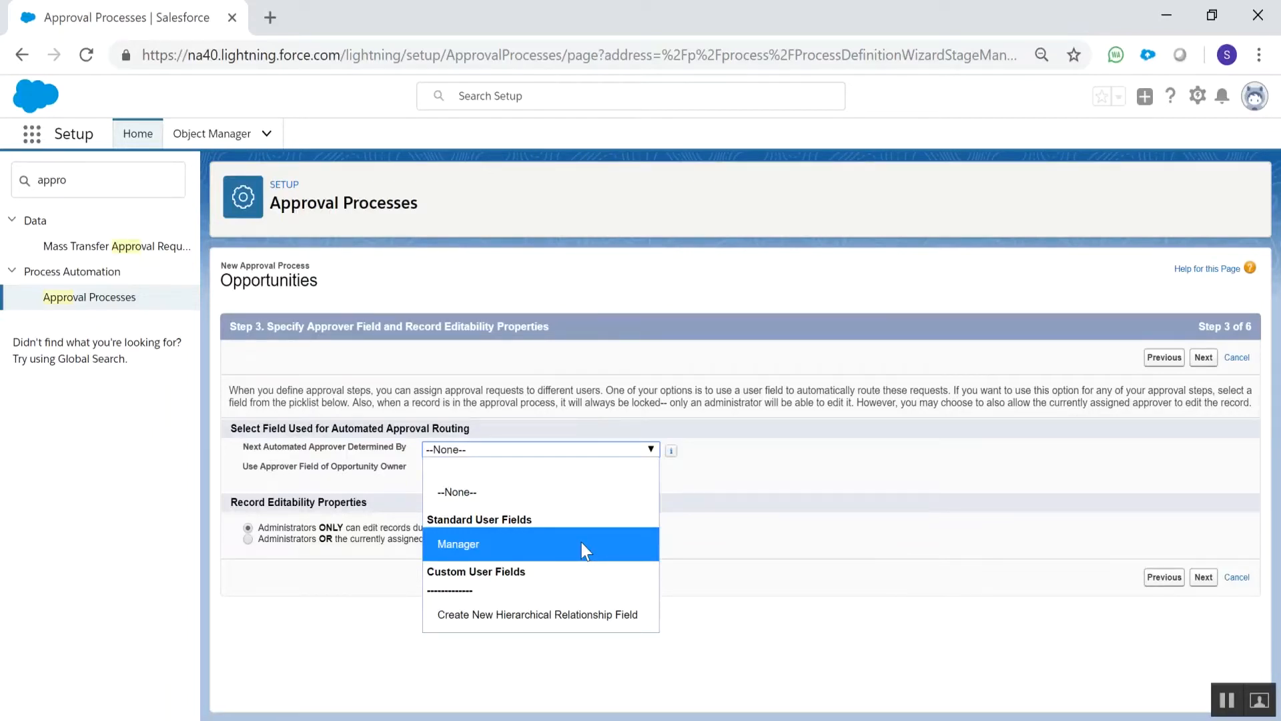
click(582, 542)
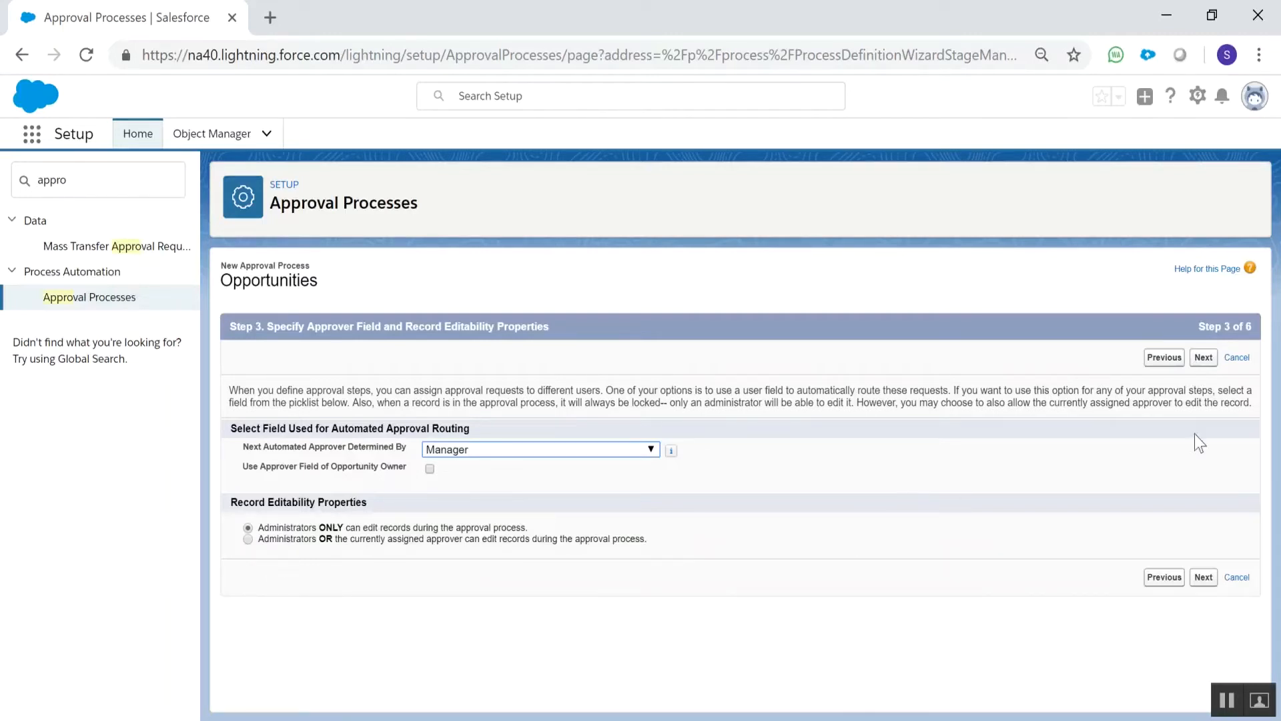
click(1213, 359)
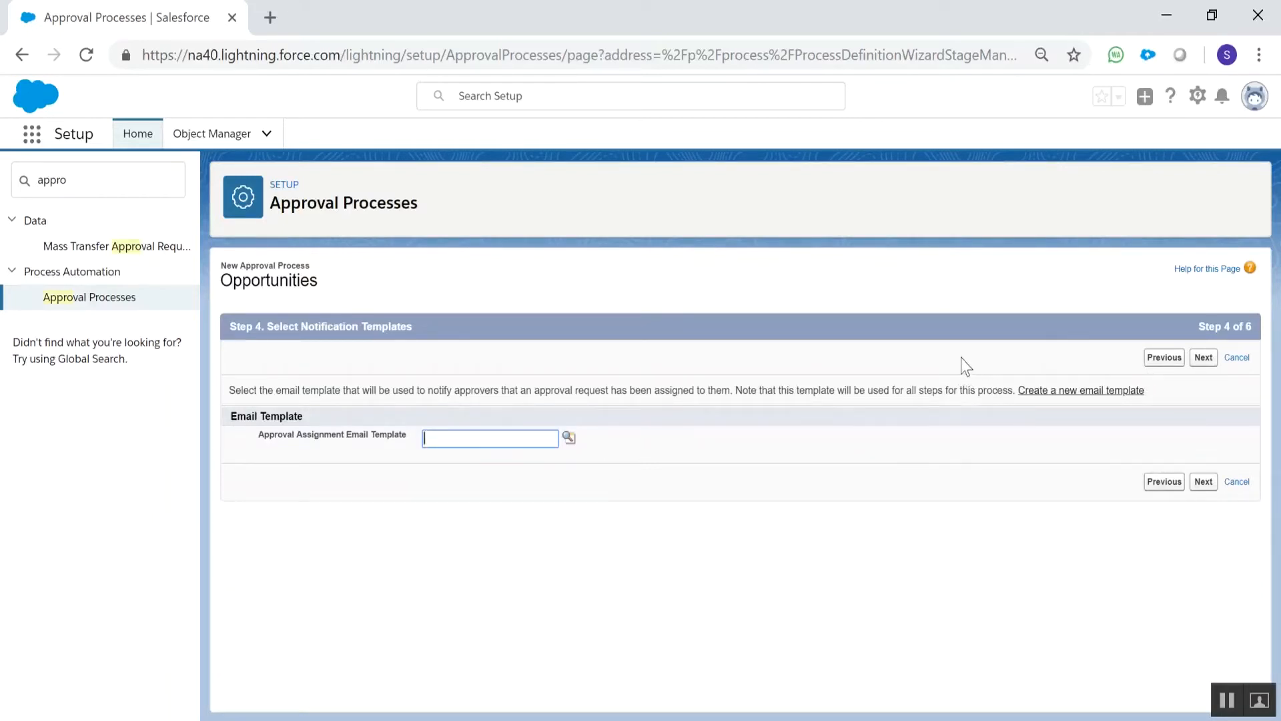
click(1204, 361)
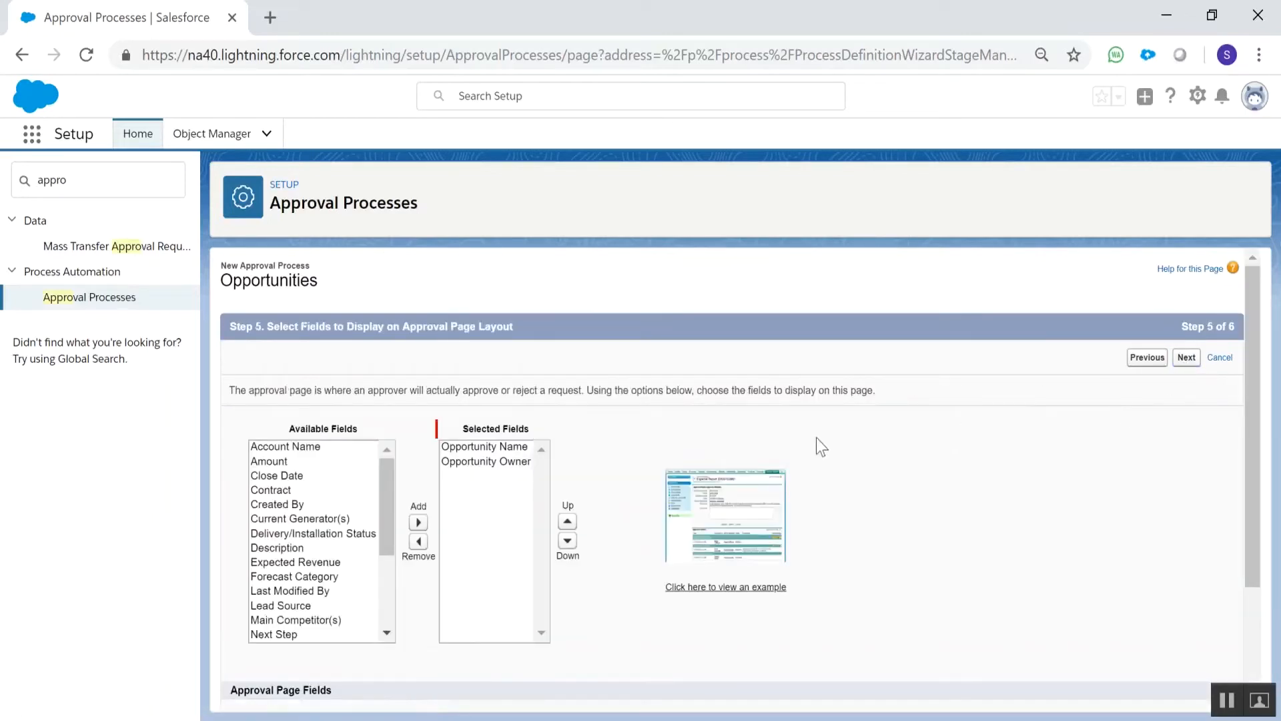
Add Amount to the approval page's selected fields and save the approval process with Opportunity Owner as allowed submitter
scroll(893, 475, down, 2)
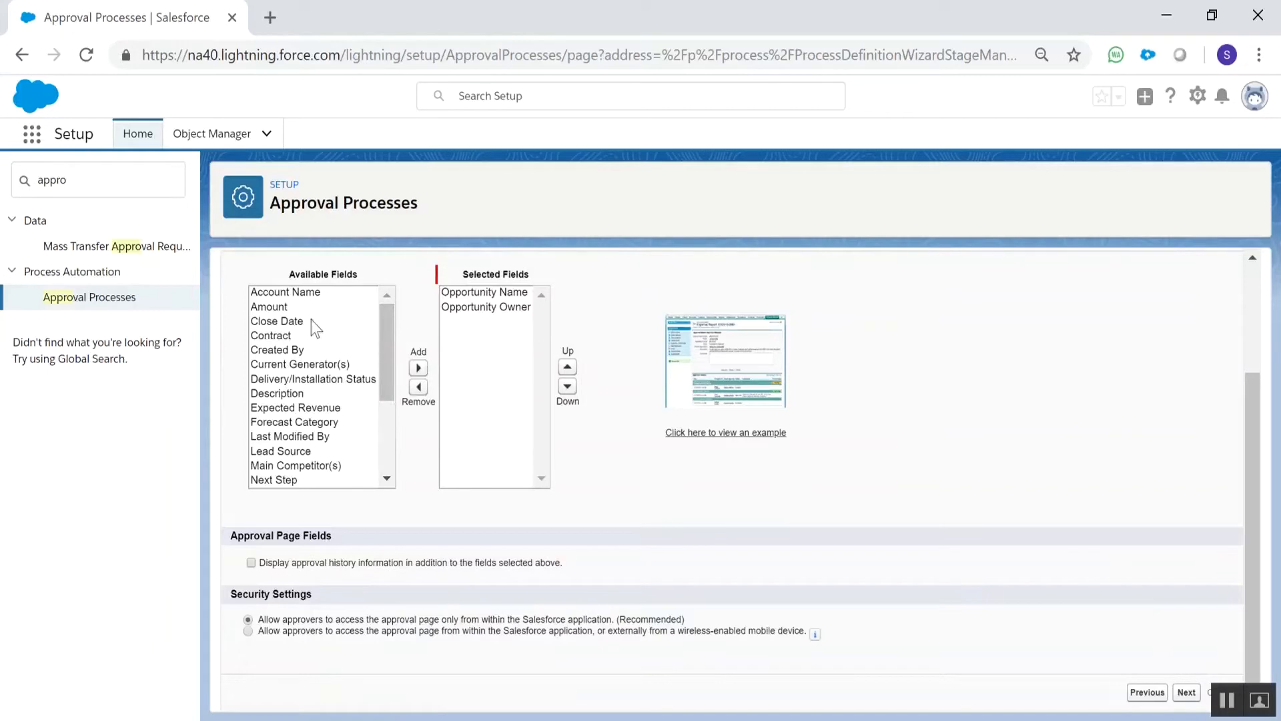
click(286, 307)
click(418, 367)
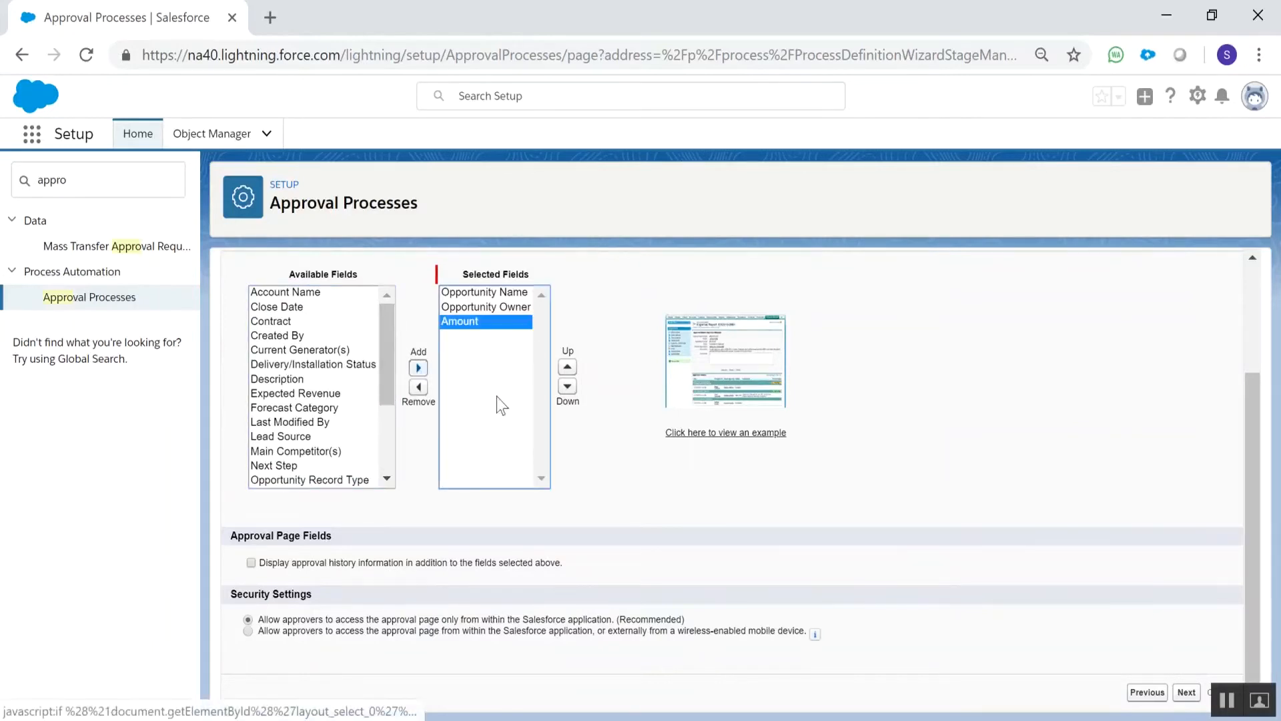
click(1183, 694)
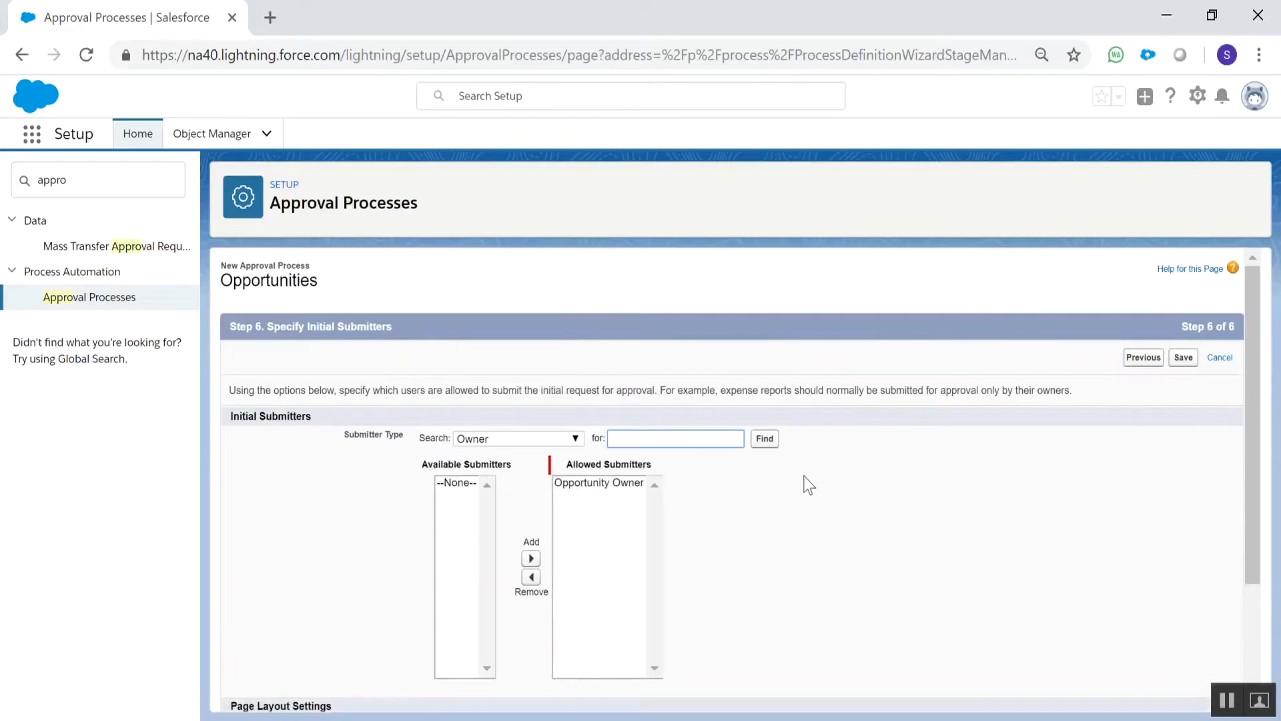
scroll(804, 484, down, 3)
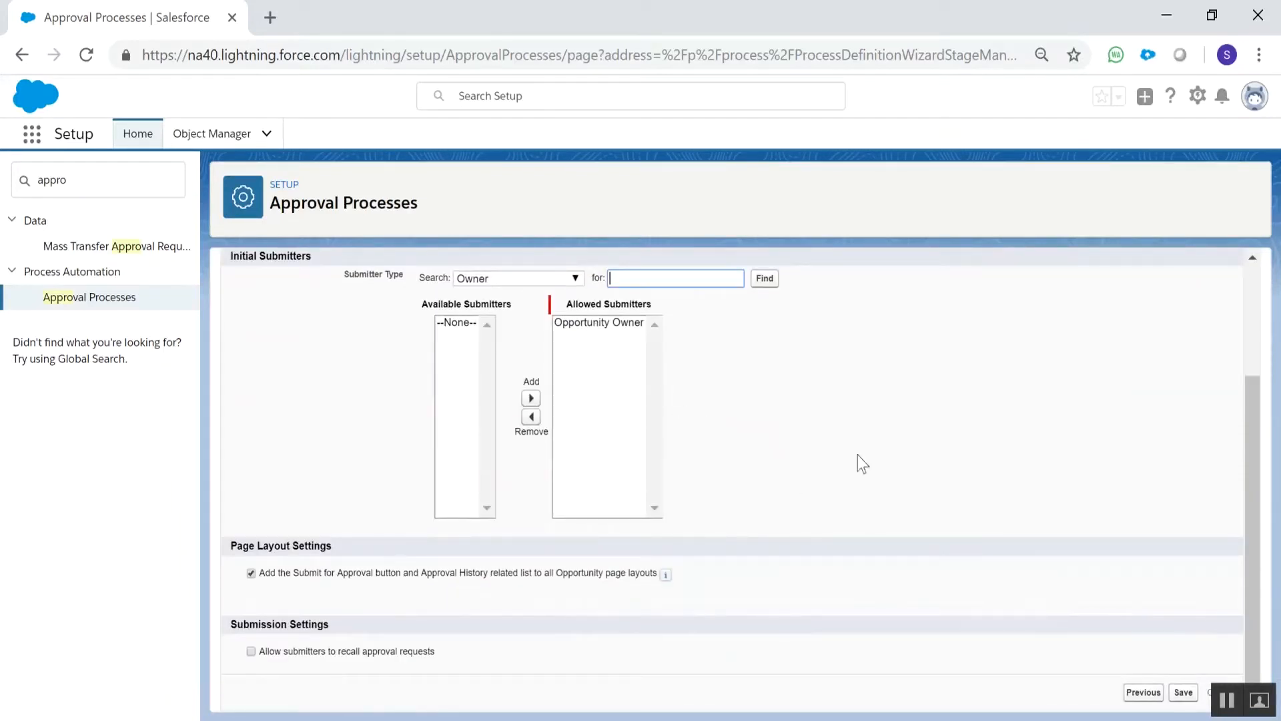
click(1183, 693)
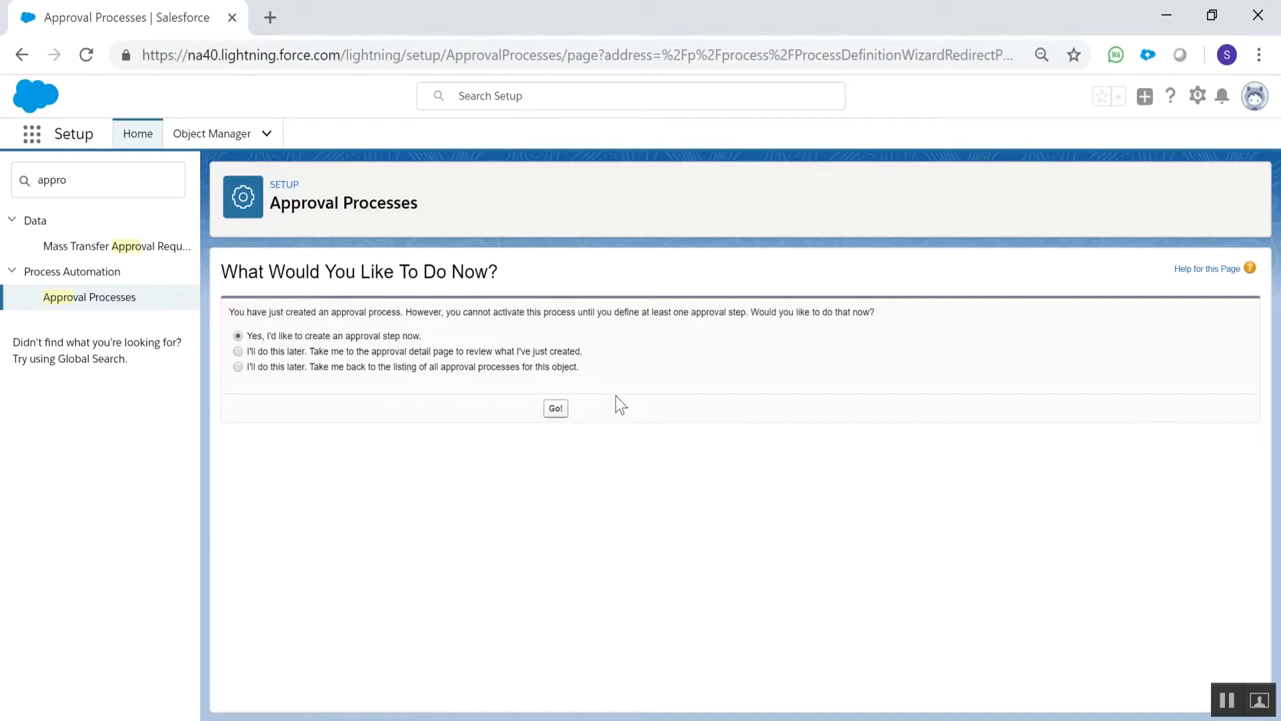
Start creating the first approval step, name it "When Opp => 2501" and continue to its criteria
click(557, 409)
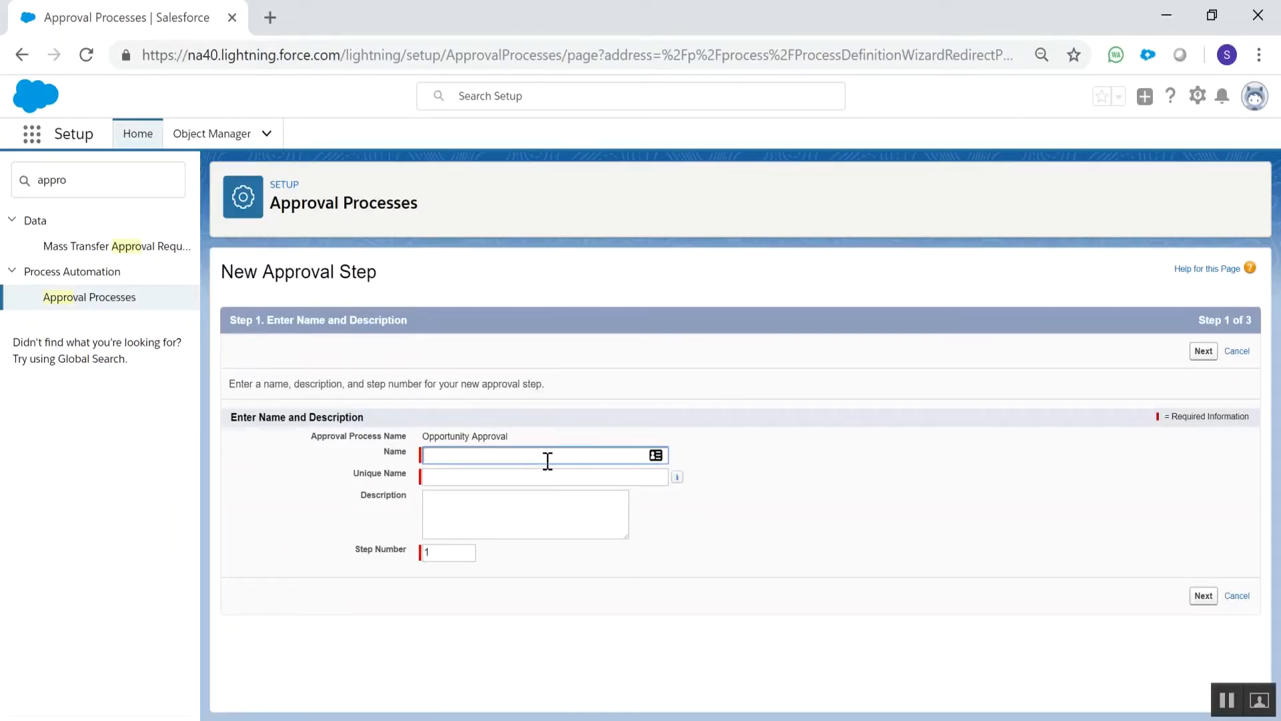
text(When A)
key(BackSpace)
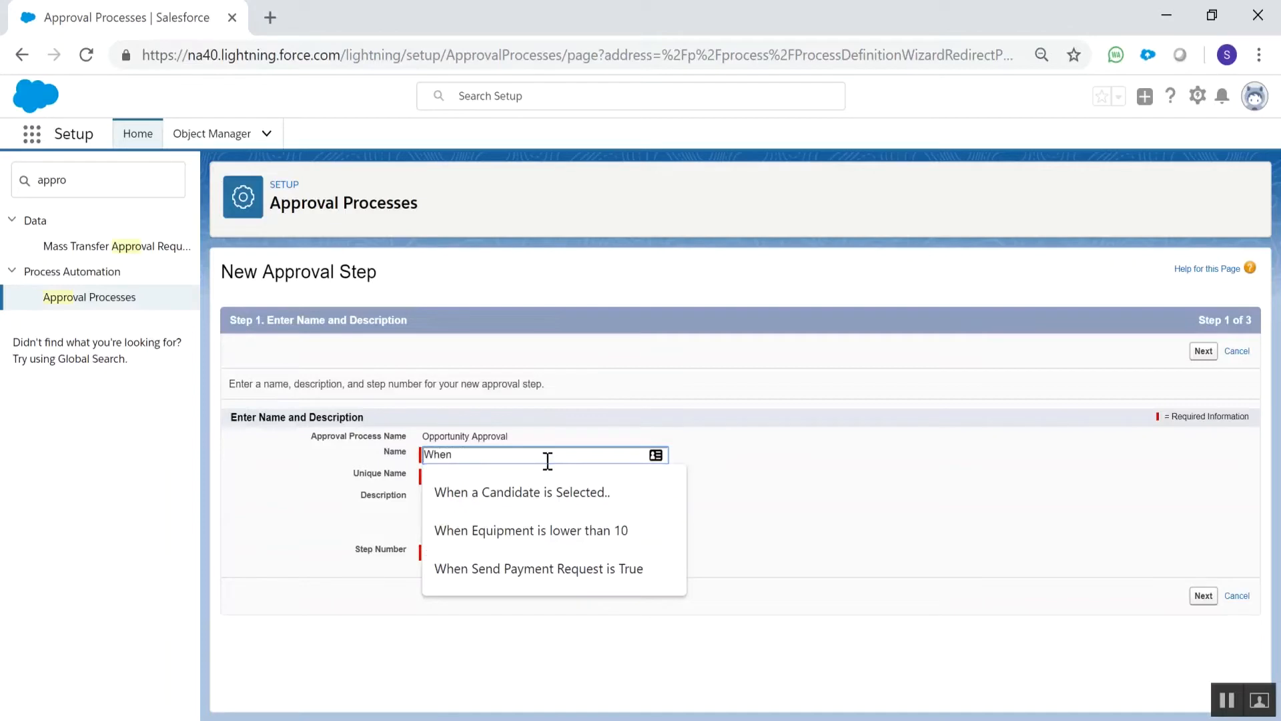
text(Opp =)
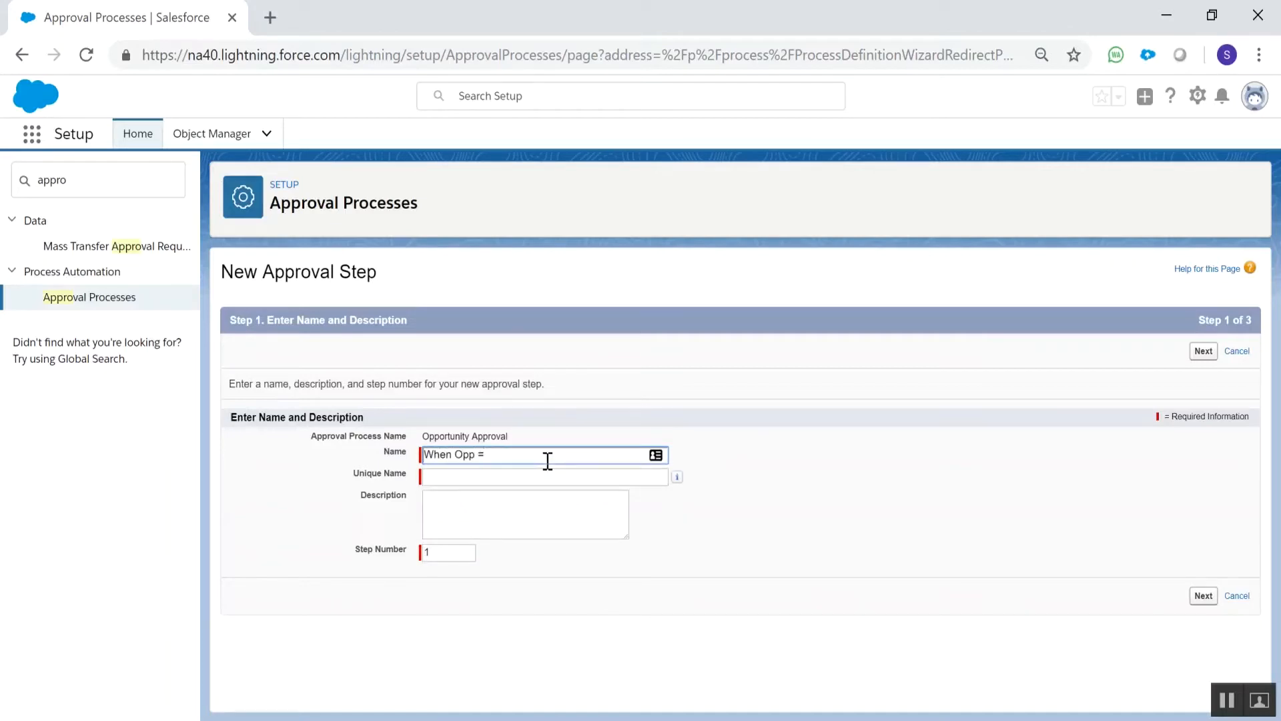
text(> 2501)
click(624, 521)
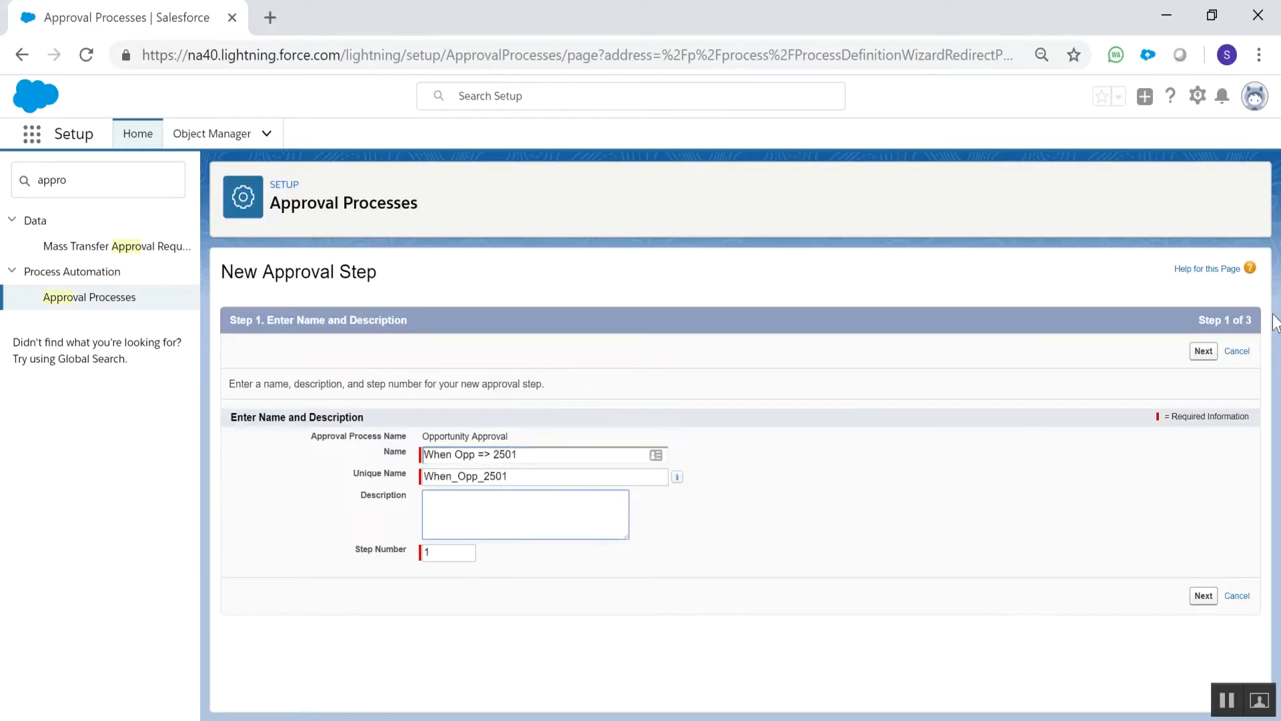
click(1209, 355)
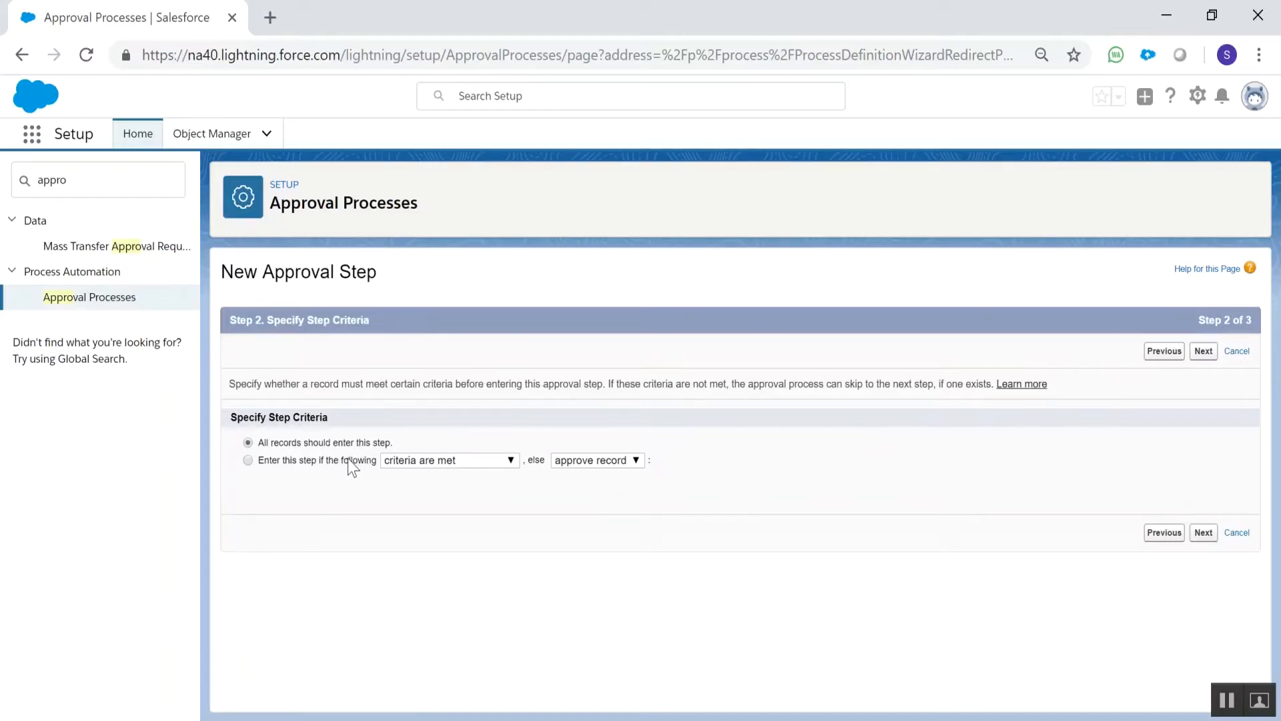
Restrict the approval step to records with Opportunity: Amount greater or equal 2501 and continue to the approver selection
click(347, 459)
click(442, 523)
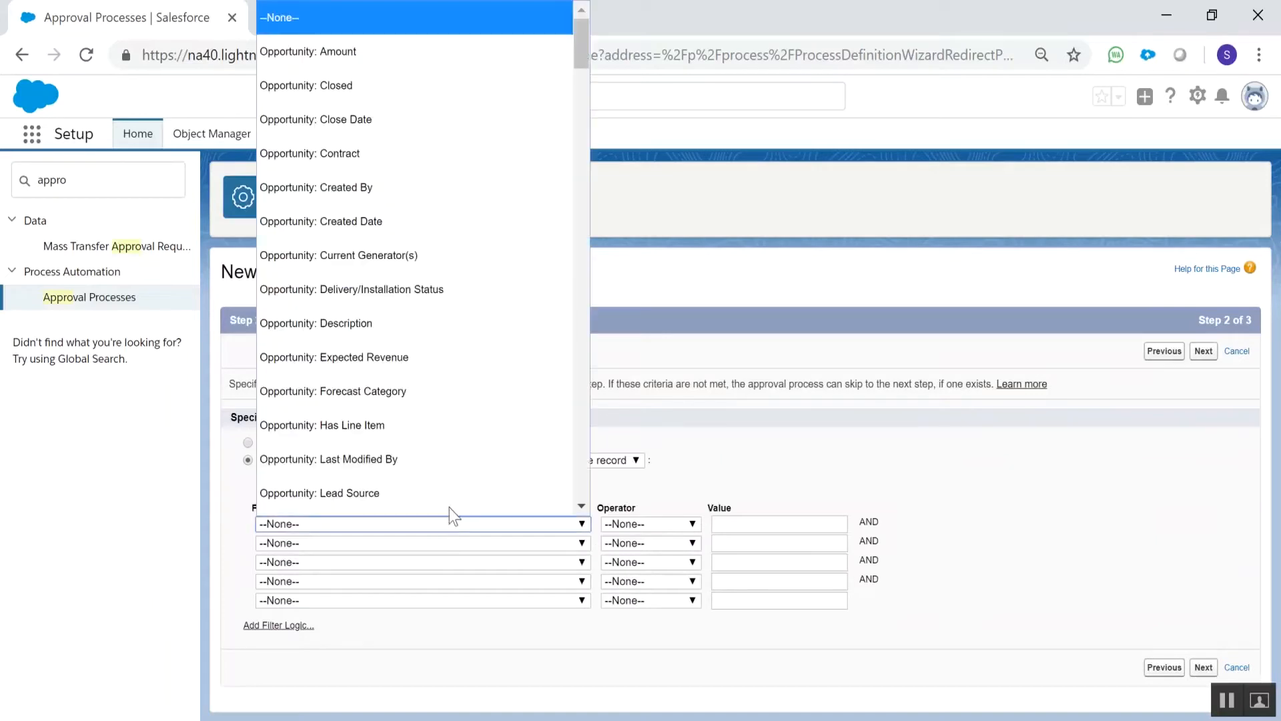
click(468, 21)
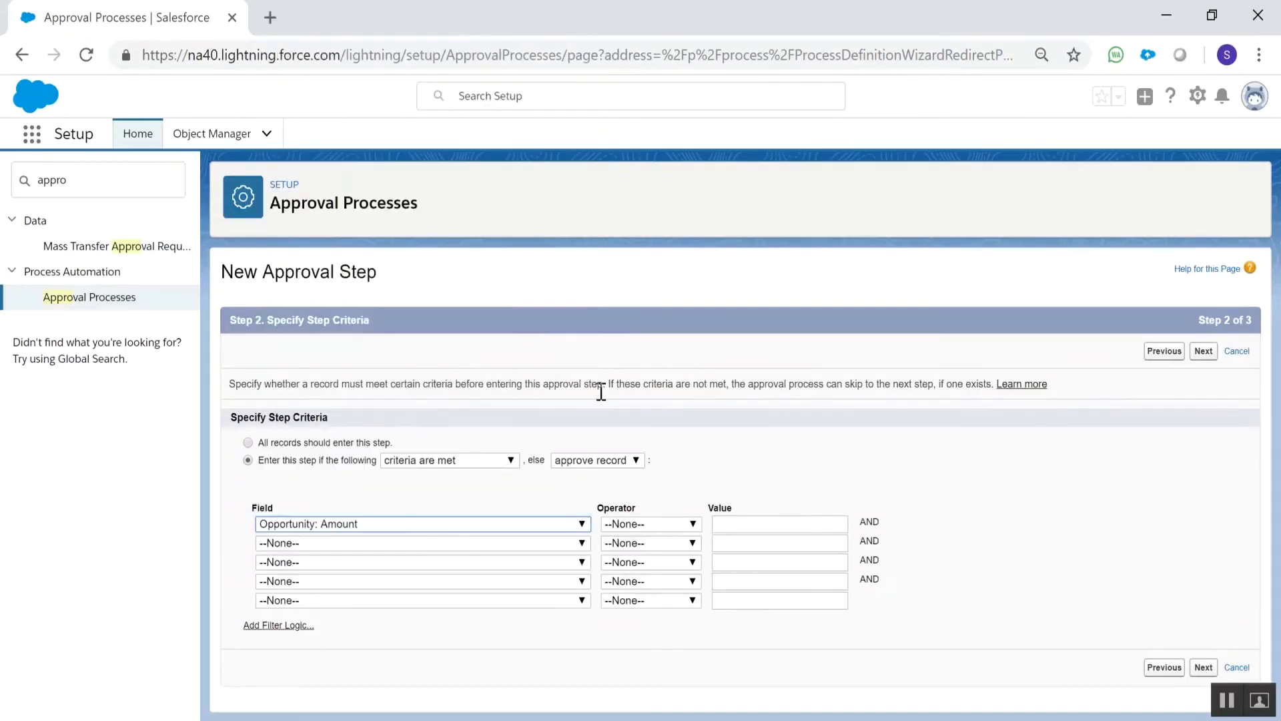
click(644, 526)
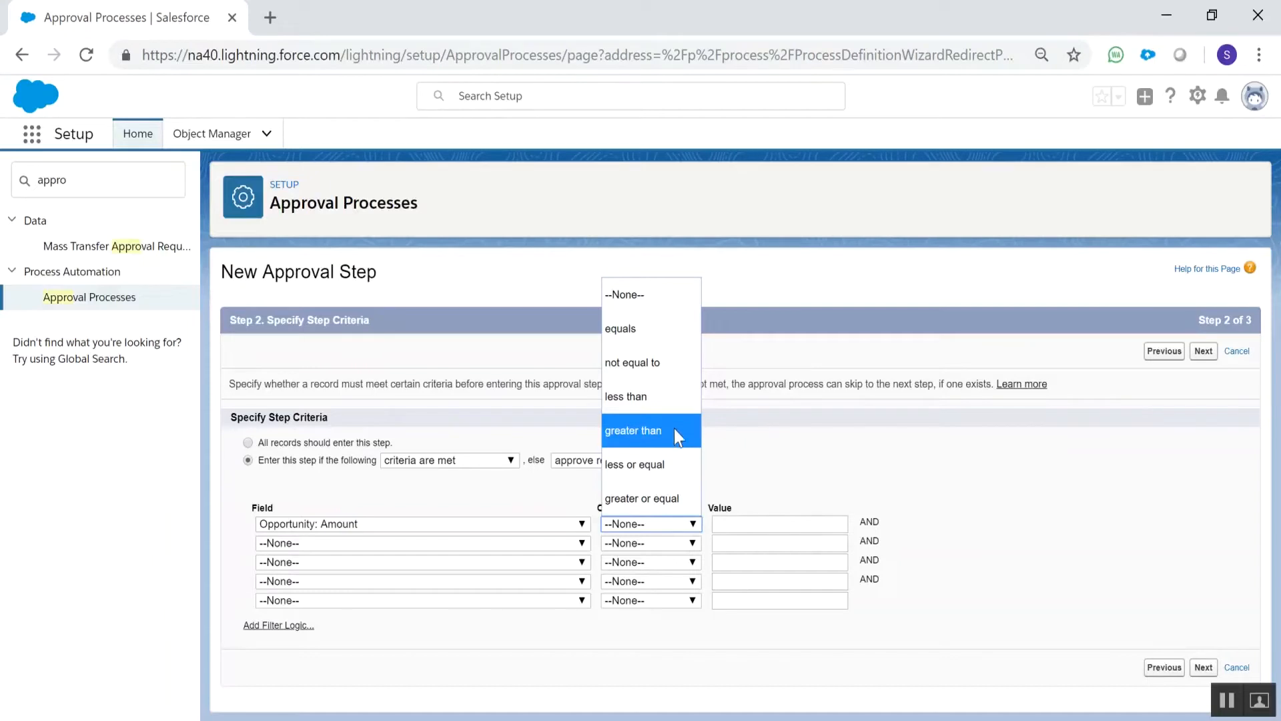
click(673, 497)
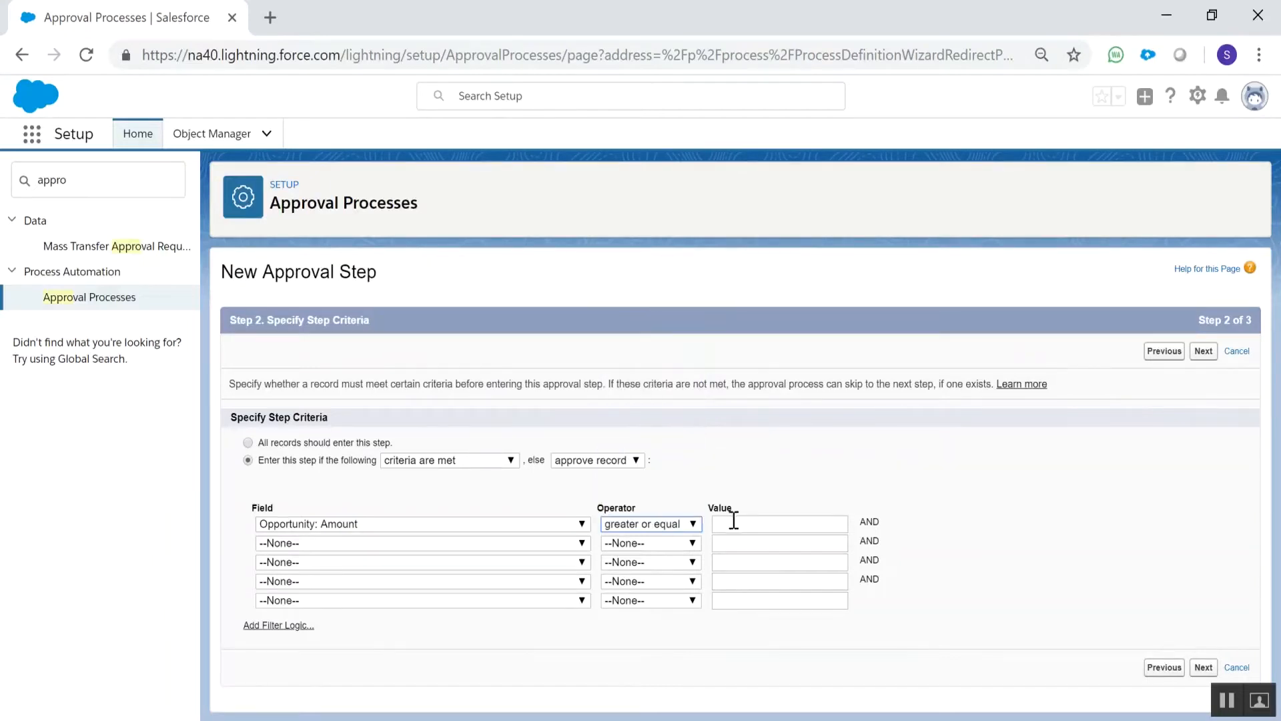
click(734, 523)
text(20)
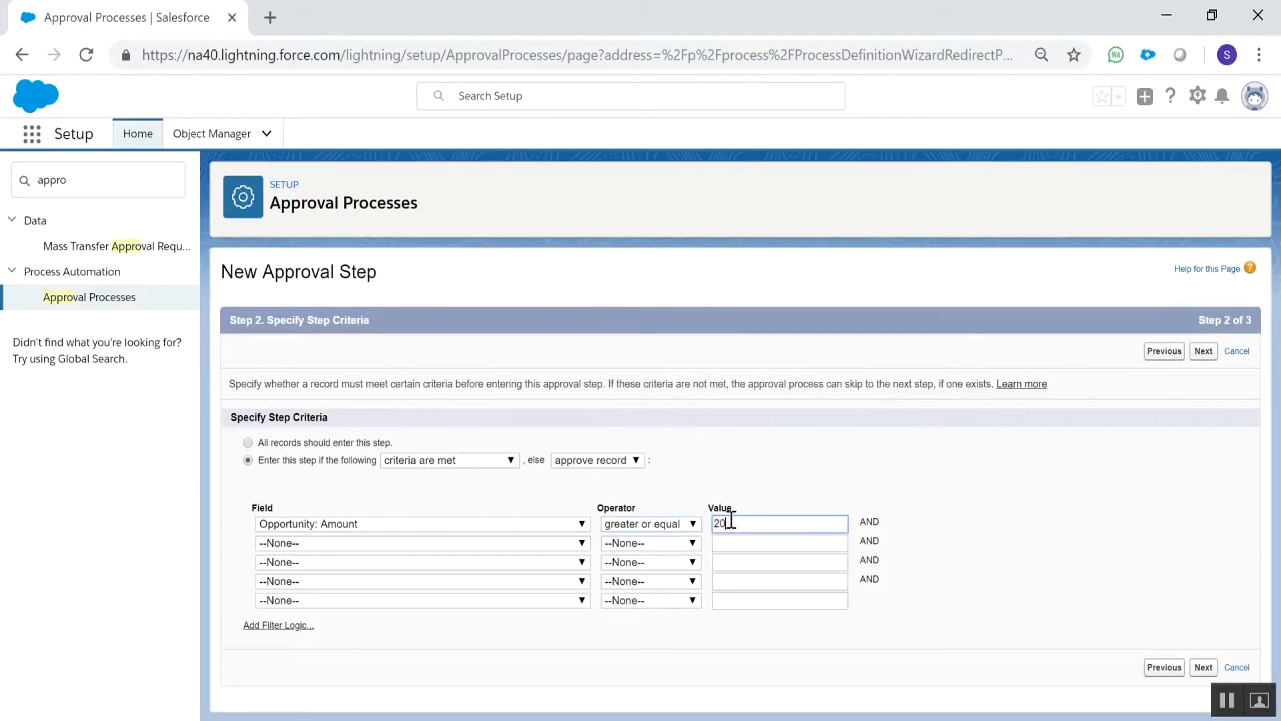
key(BackSpace)
text(51)
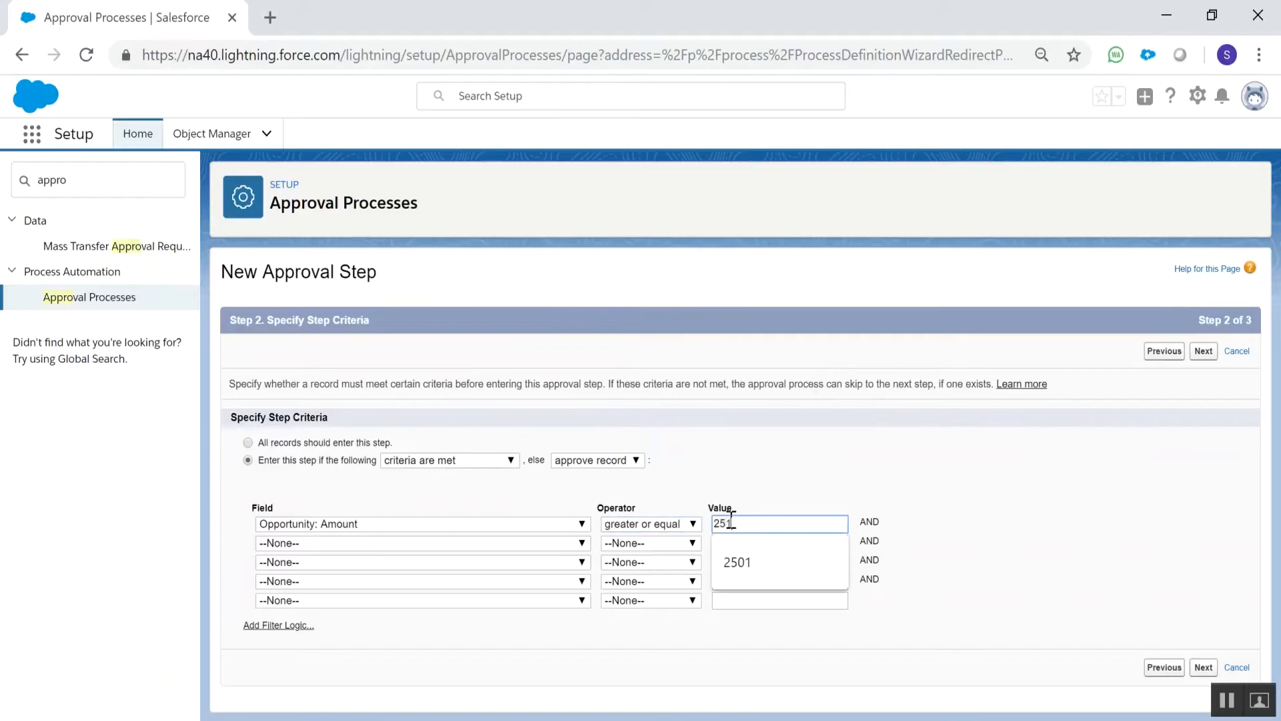
key(BackSpace)
text(01)
click(1203, 351)
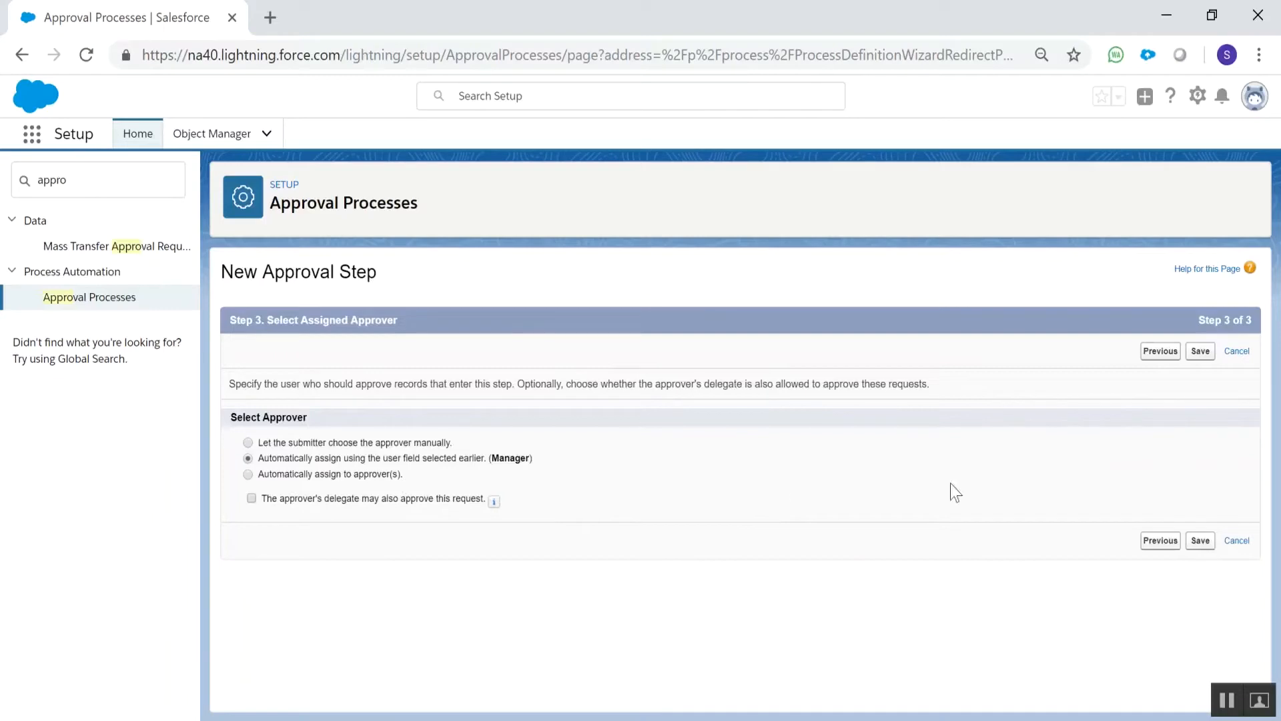
Save the approval step with automatic assignment to the Manager, skip the workflow actions and go to the process detail page
click(1204, 543)
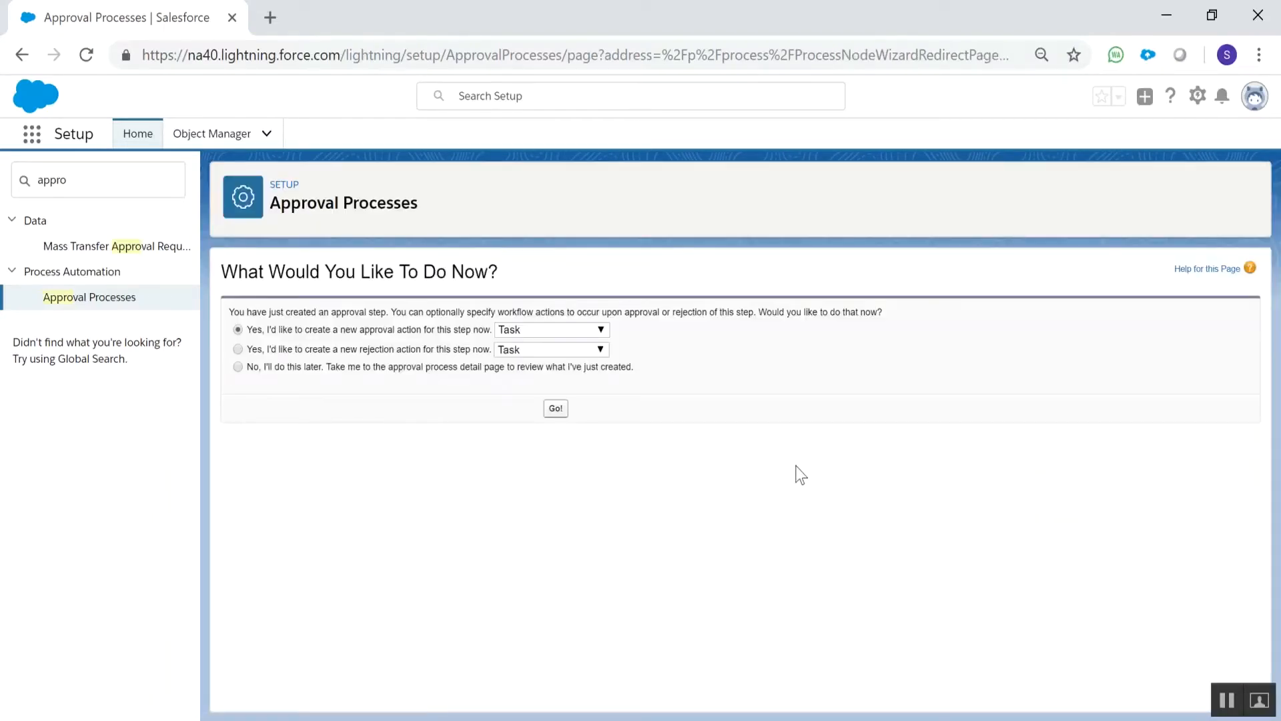
click(452, 369)
click(555, 410)
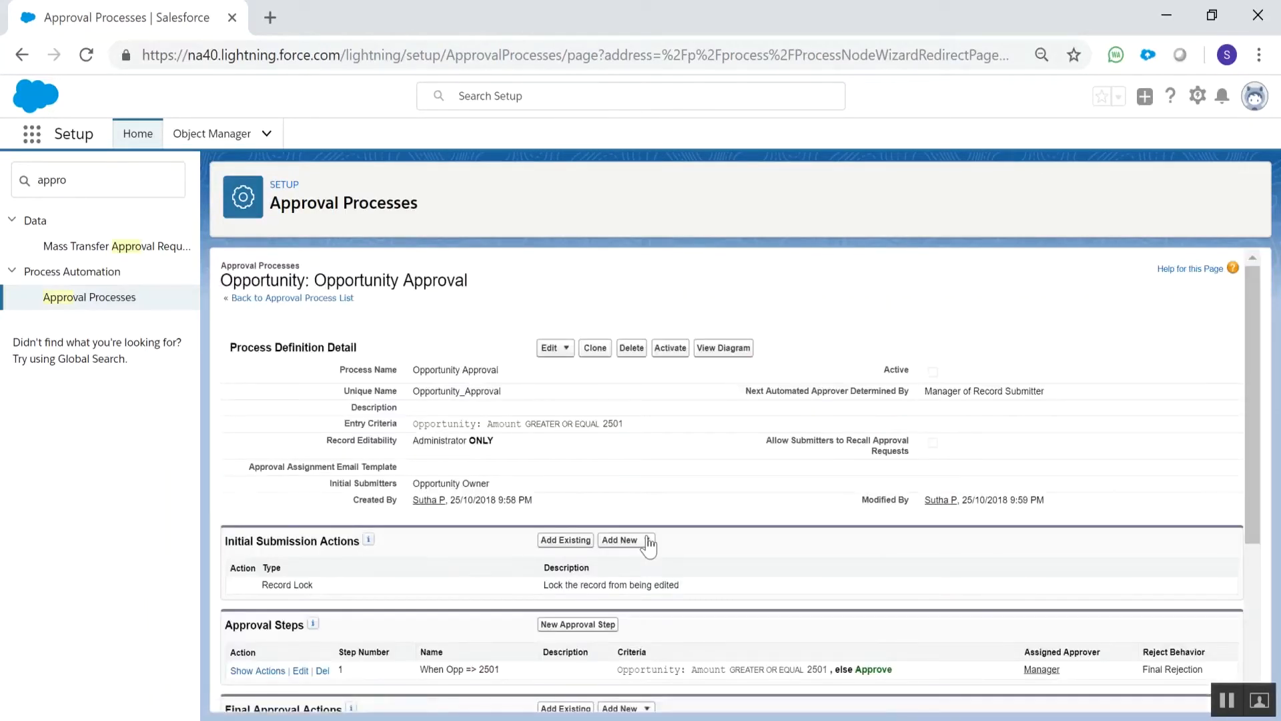
Review the process's approval step, the action types available for final approval, and the rejection and recall actions
scroll(647, 544, down, 3)
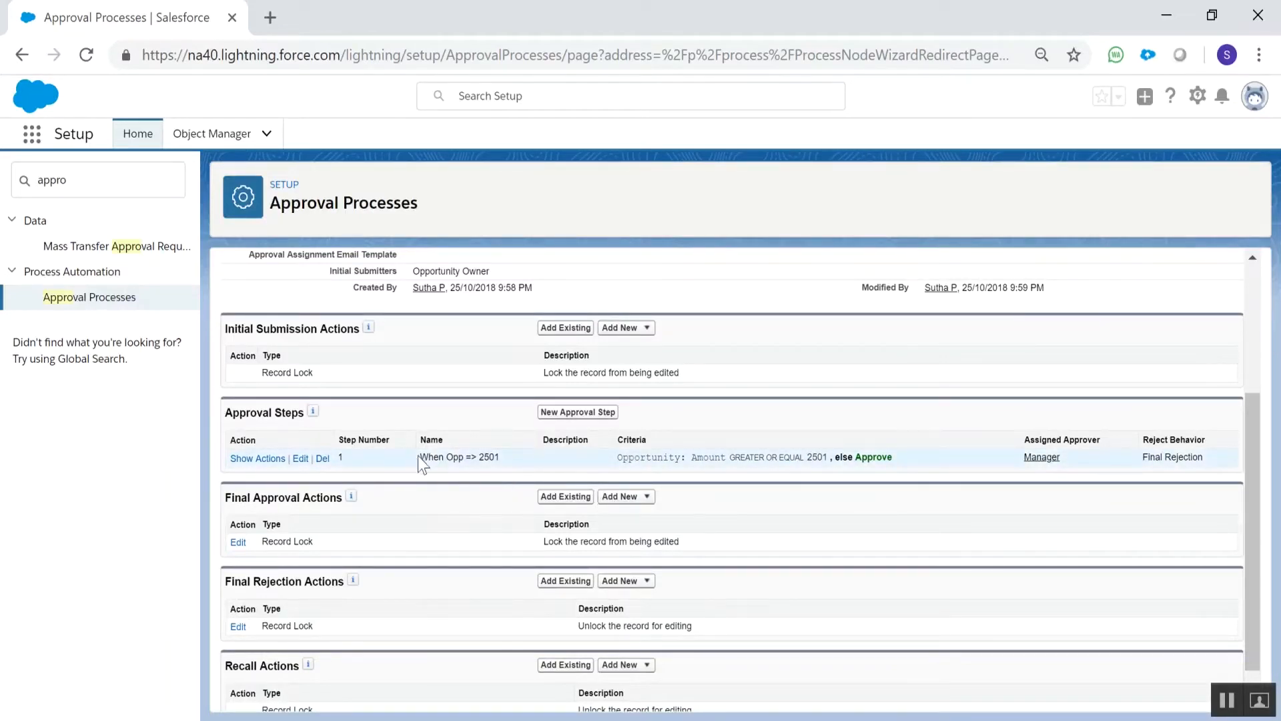
drag(420, 457, 501, 458)
click(446, 519)
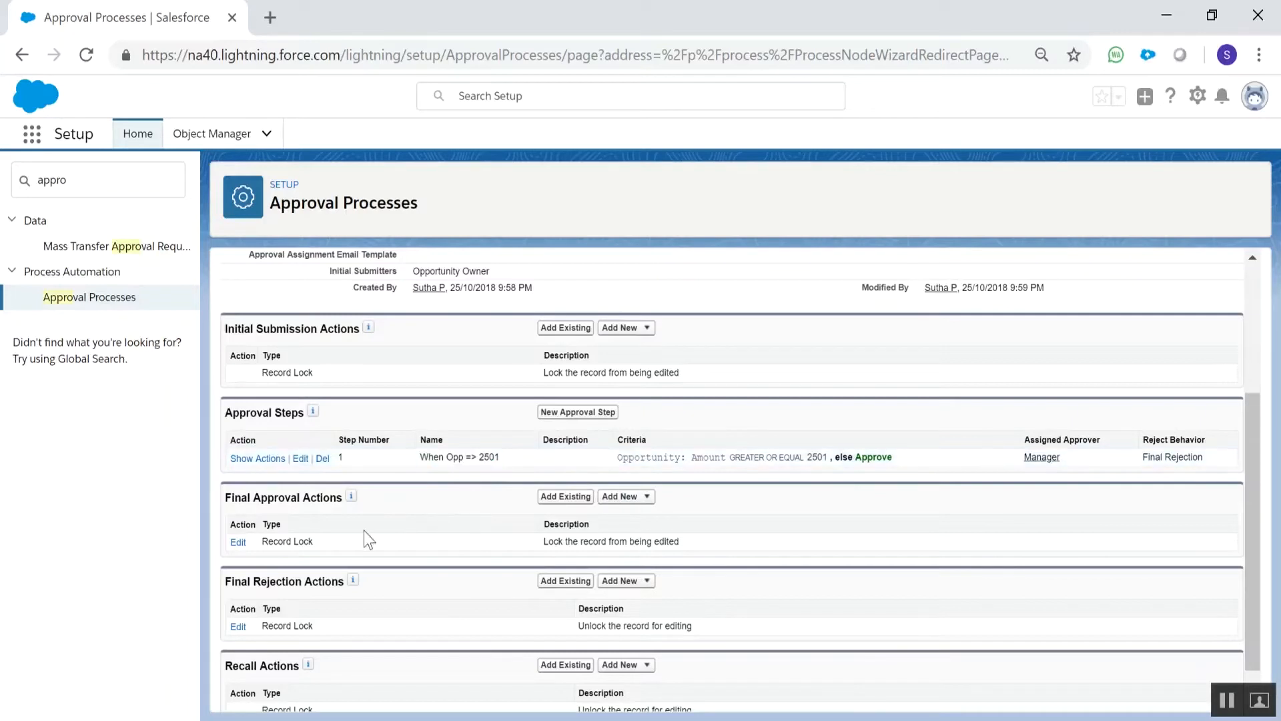
click(620, 496)
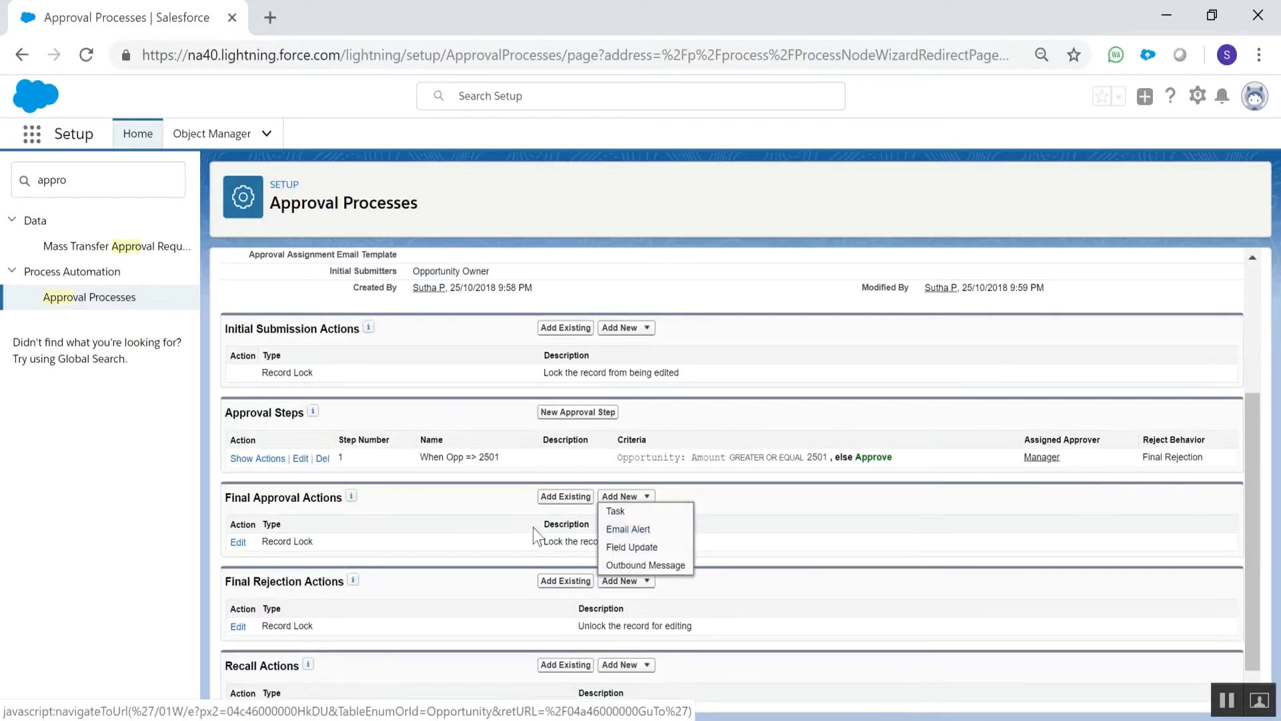
click(430, 523)
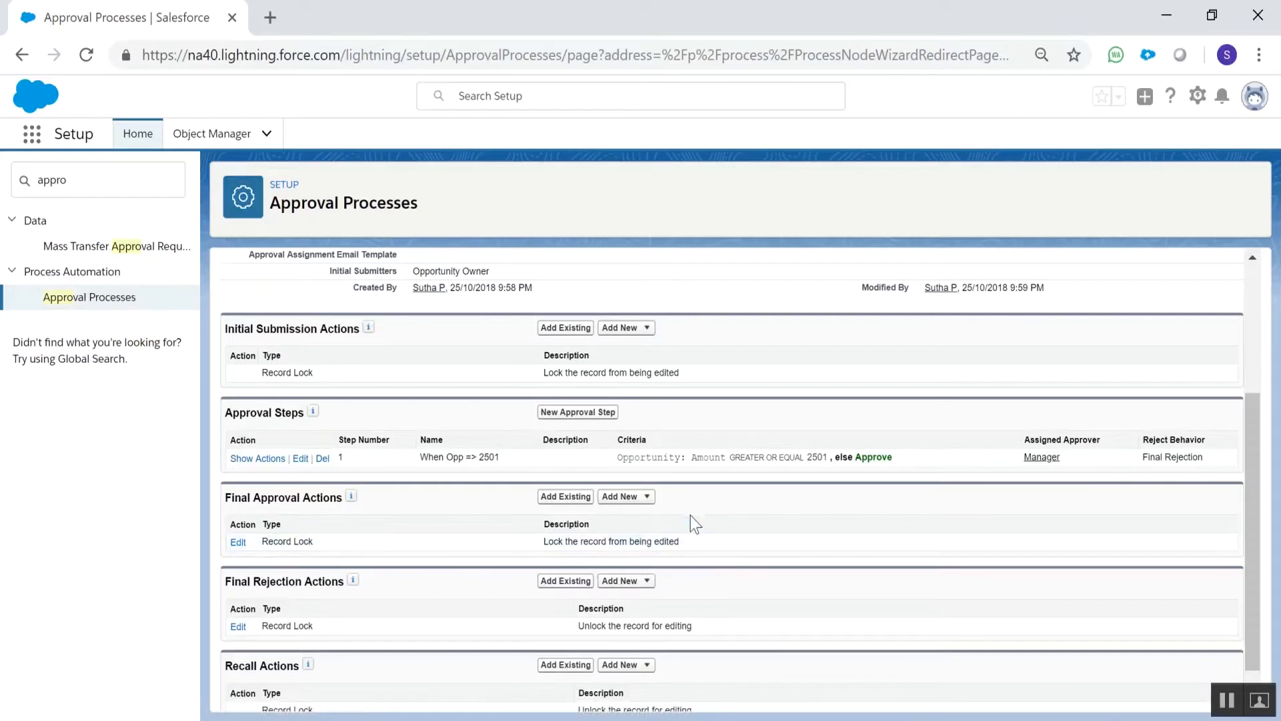
scroll(690, 511, down, 1)
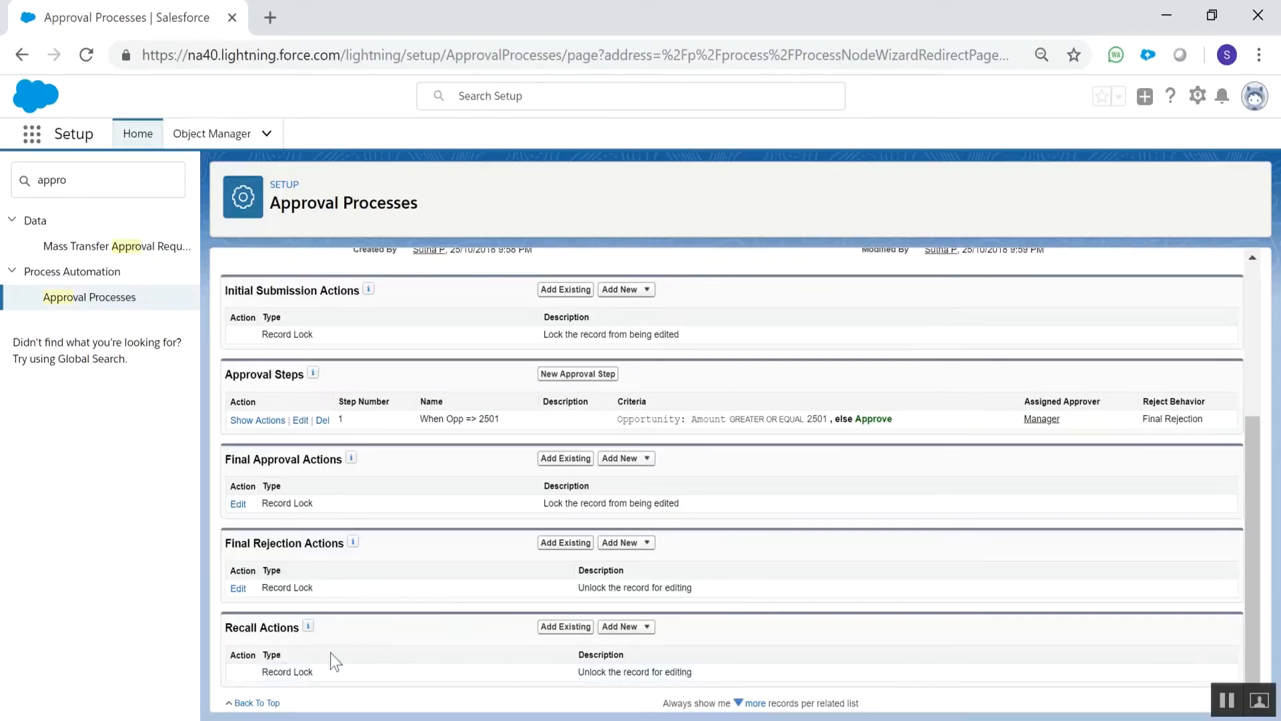
scroll(374, 614, up, 3)
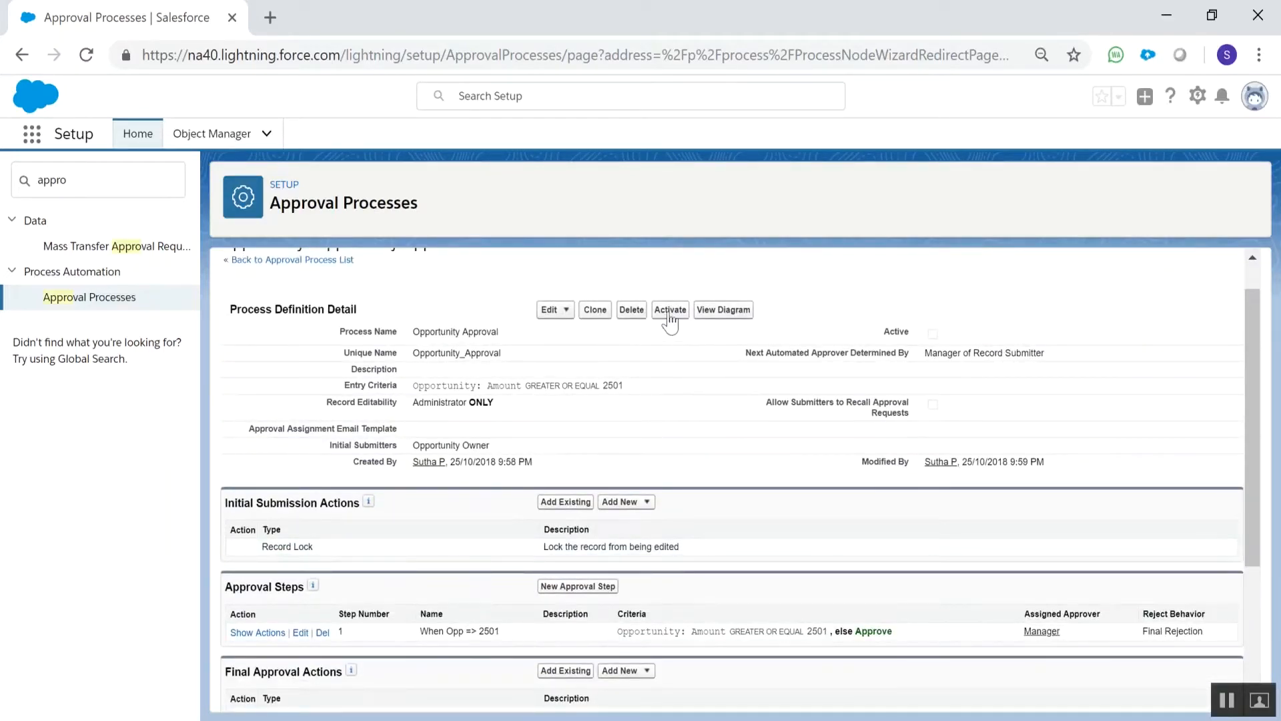
View the Opportunity Approval process diagram with Flash allowed, inspect Step 1's details and close the diagram window
click(716, 311)
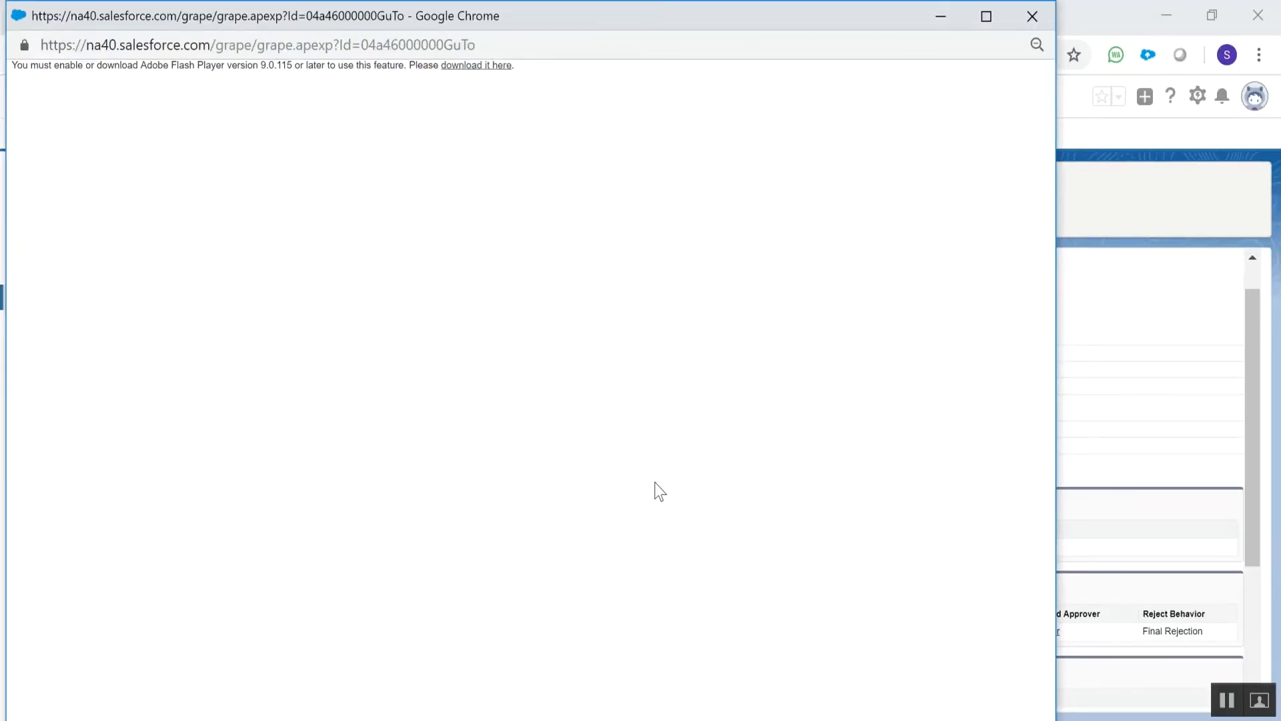
click(495, 67)
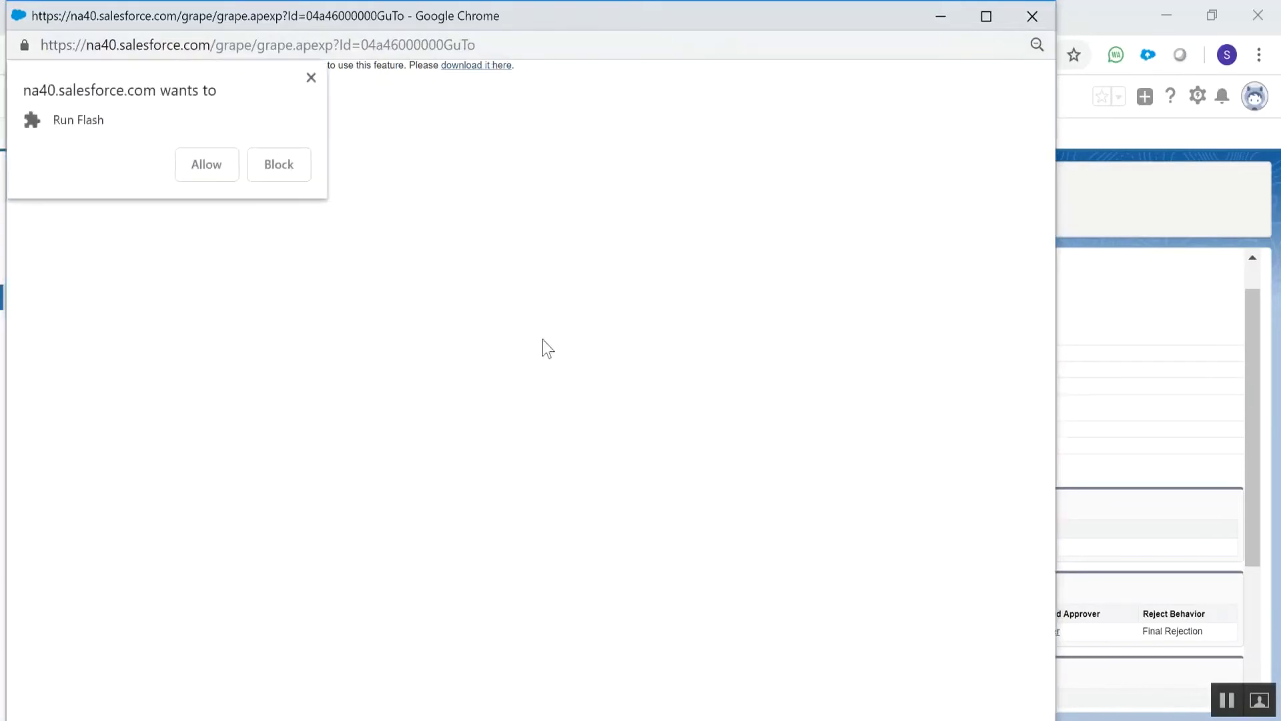
click(237, 166)
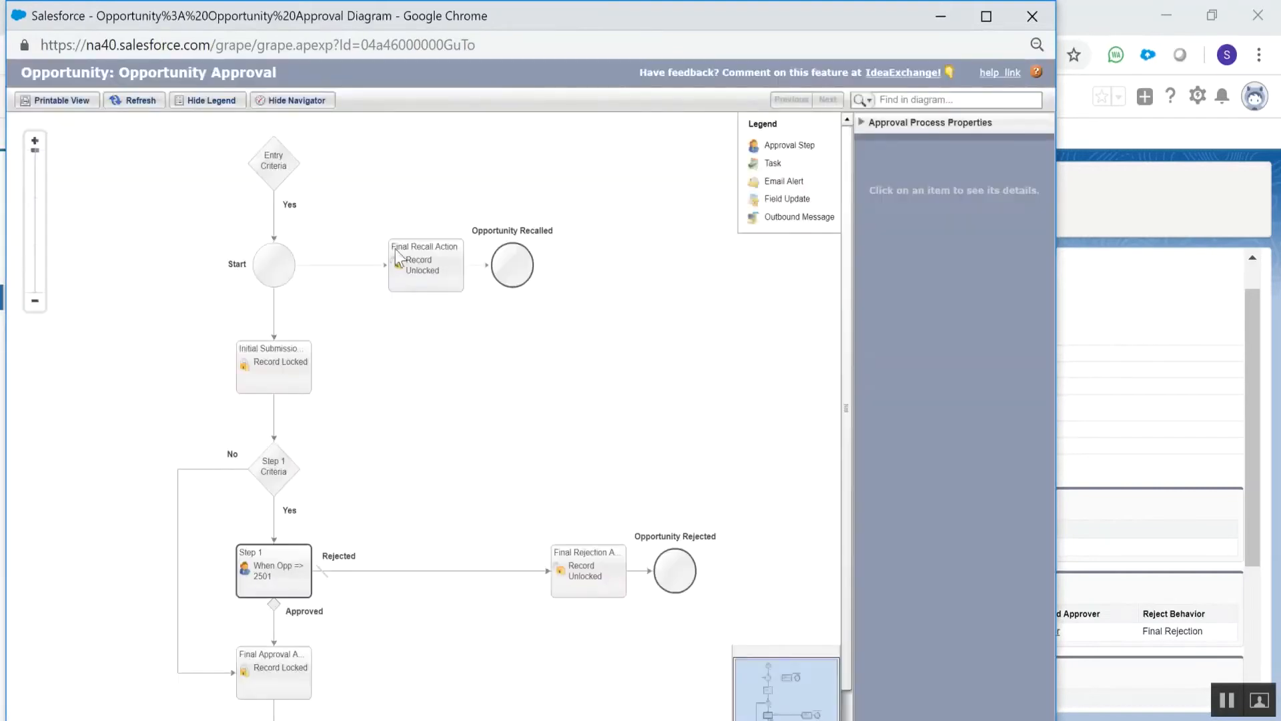
click(287, 571)
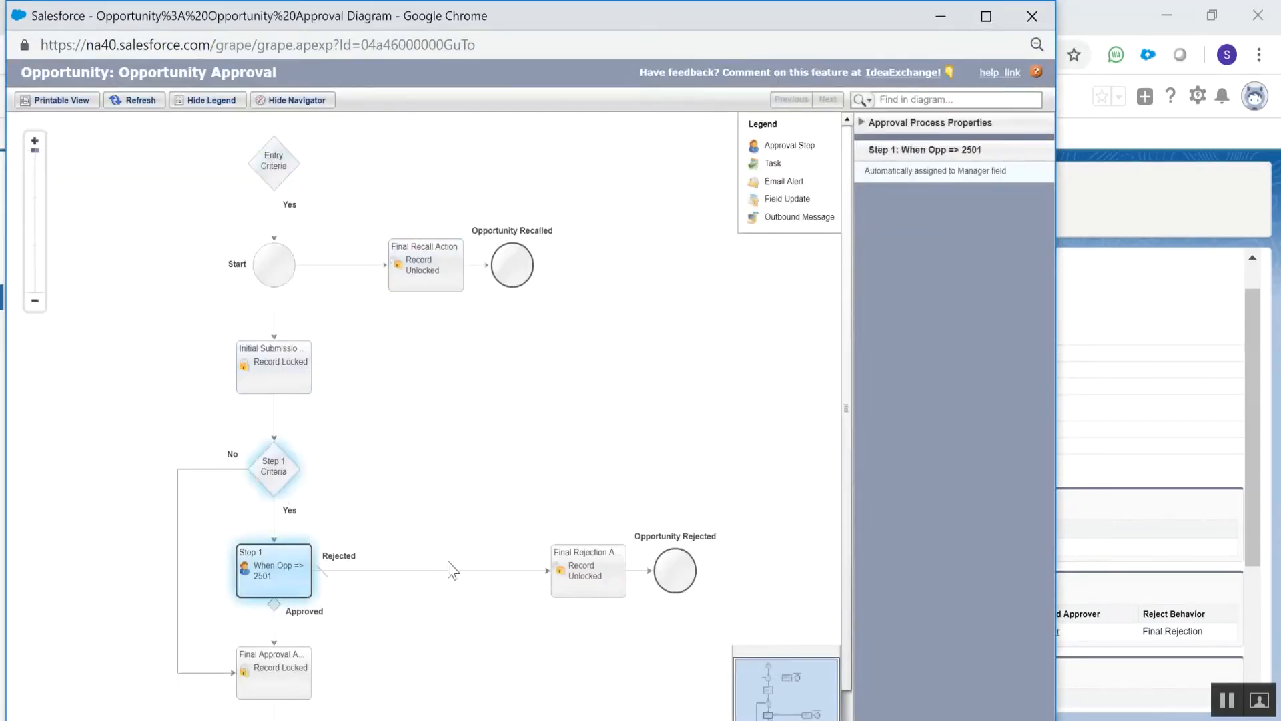
click(1031, 14)
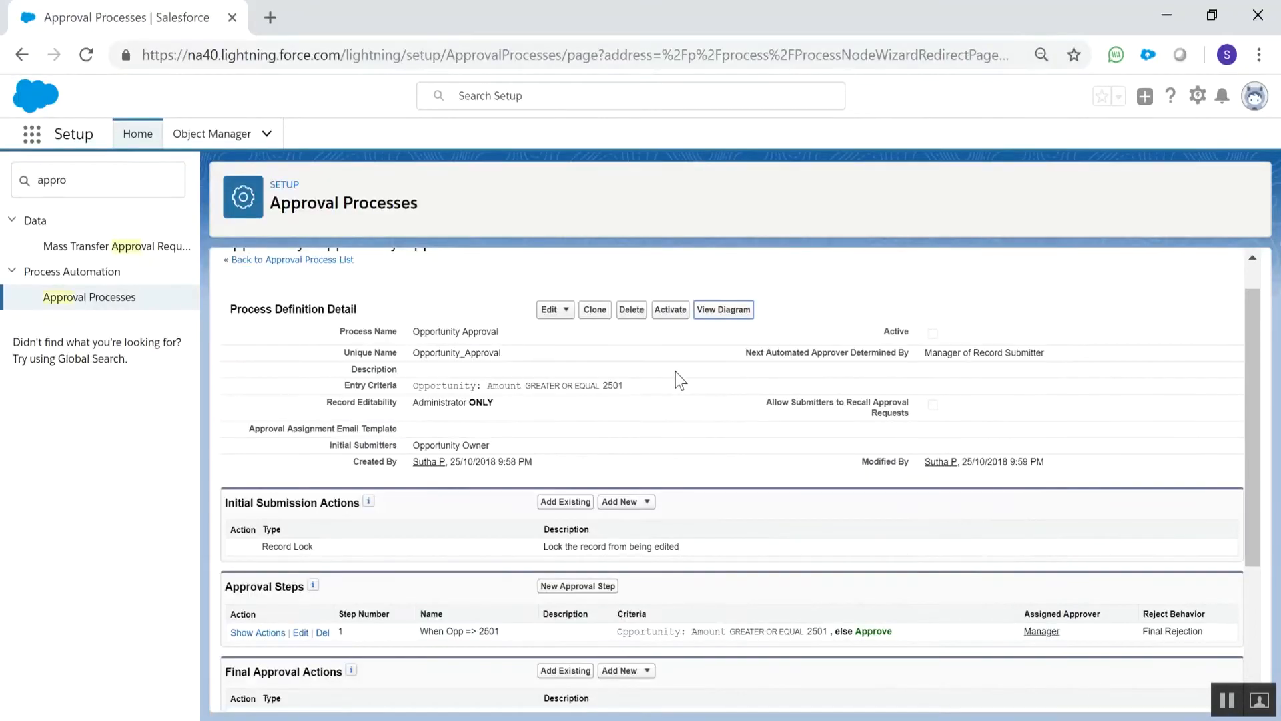
Search Setup for users, go to the Users page and open the record of the user with the System Administrator profile
click(128, 194)
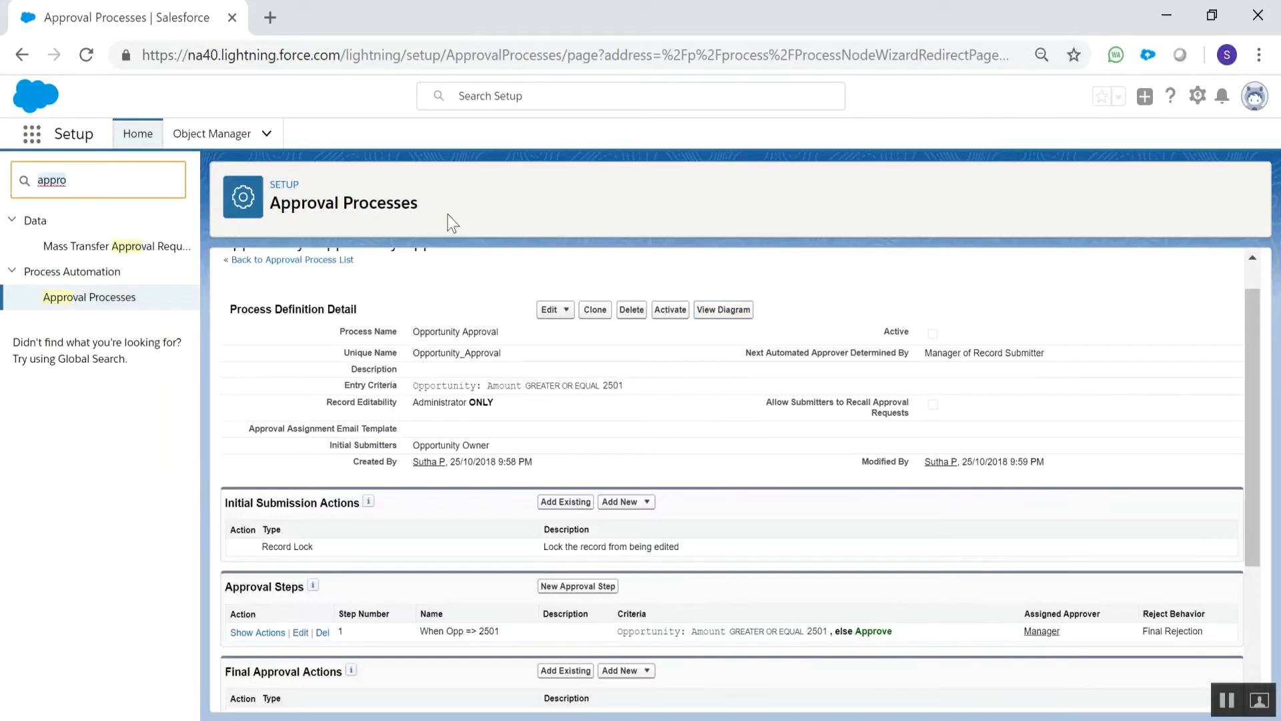
key(ctrl+a)
text(users)
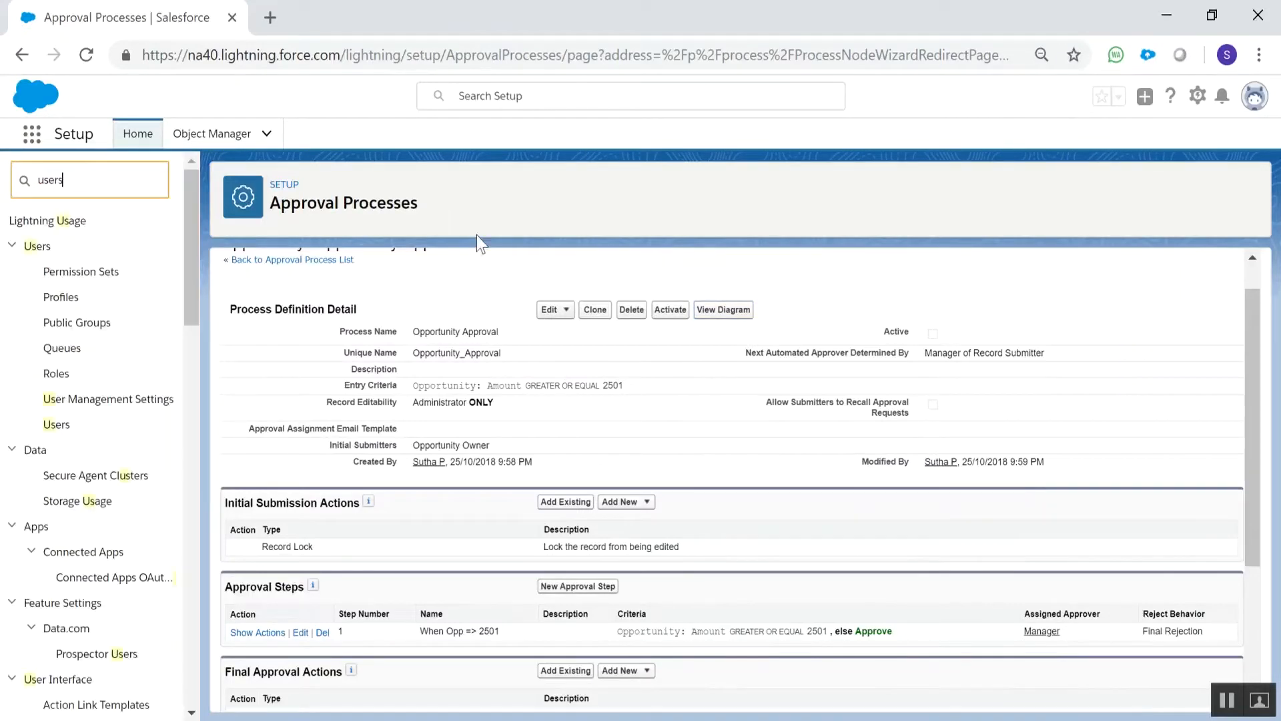
click(107, 398)
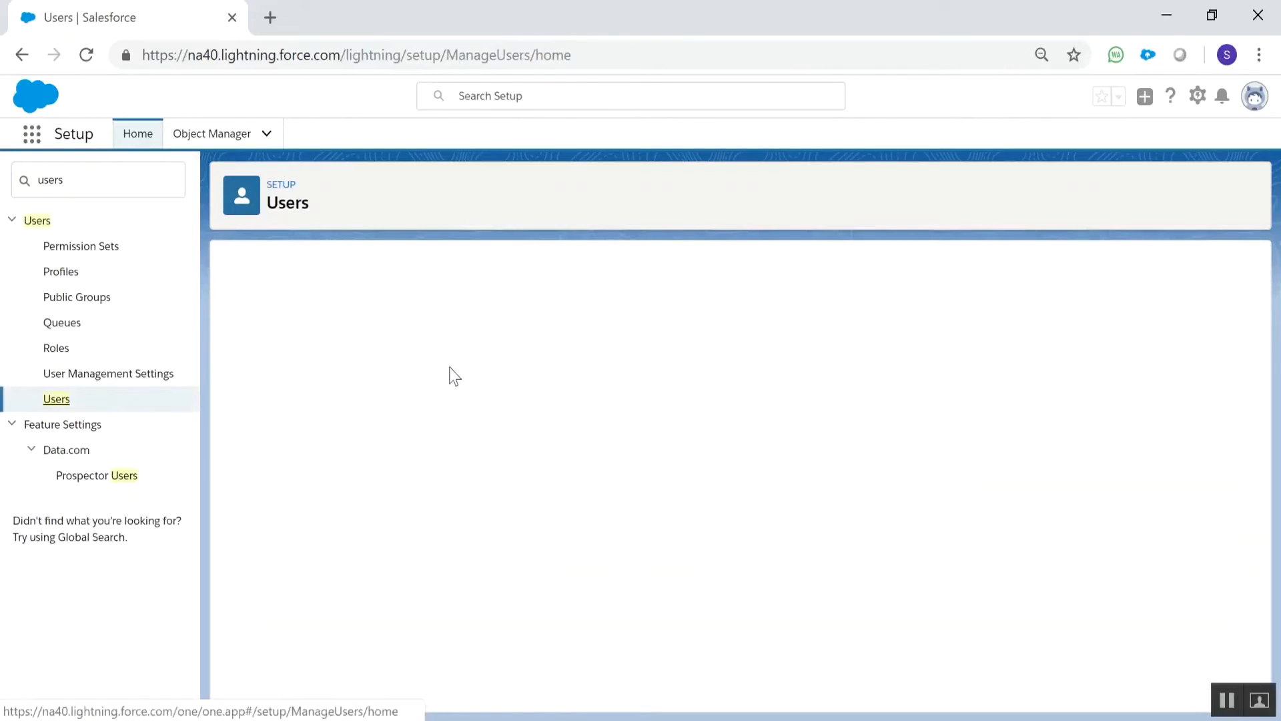
click(315, 462)
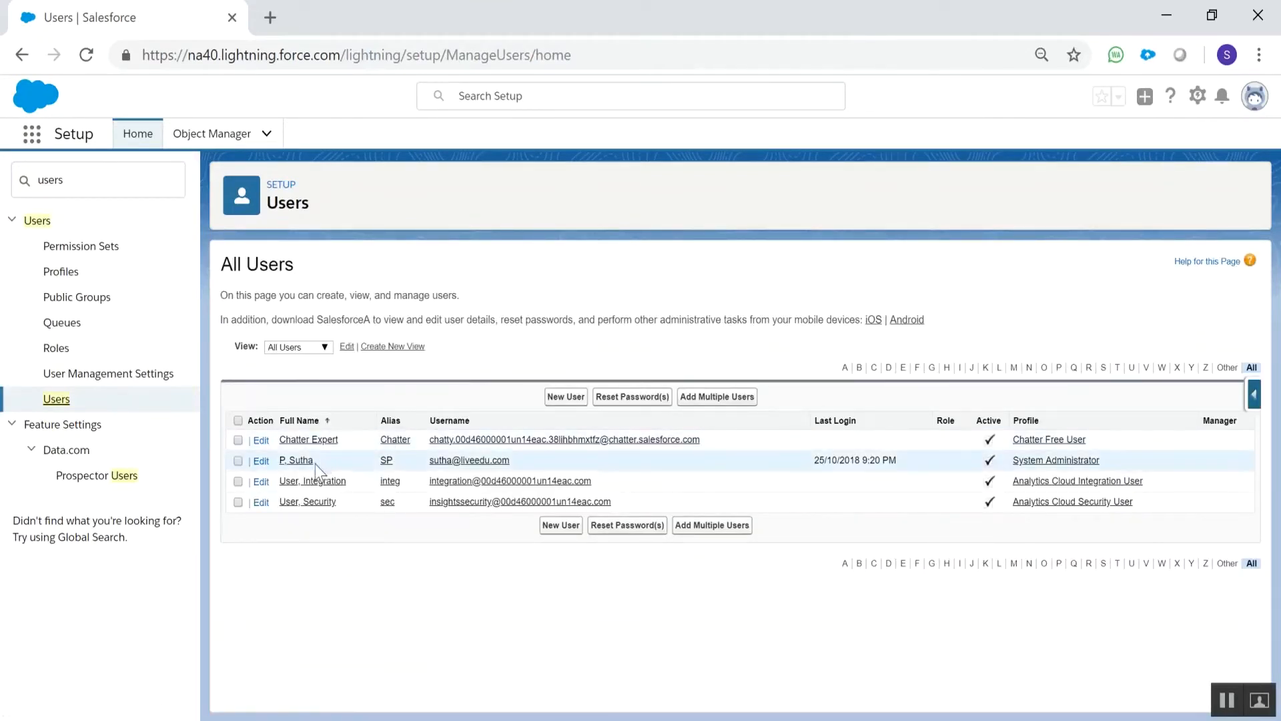
click(302, 466)
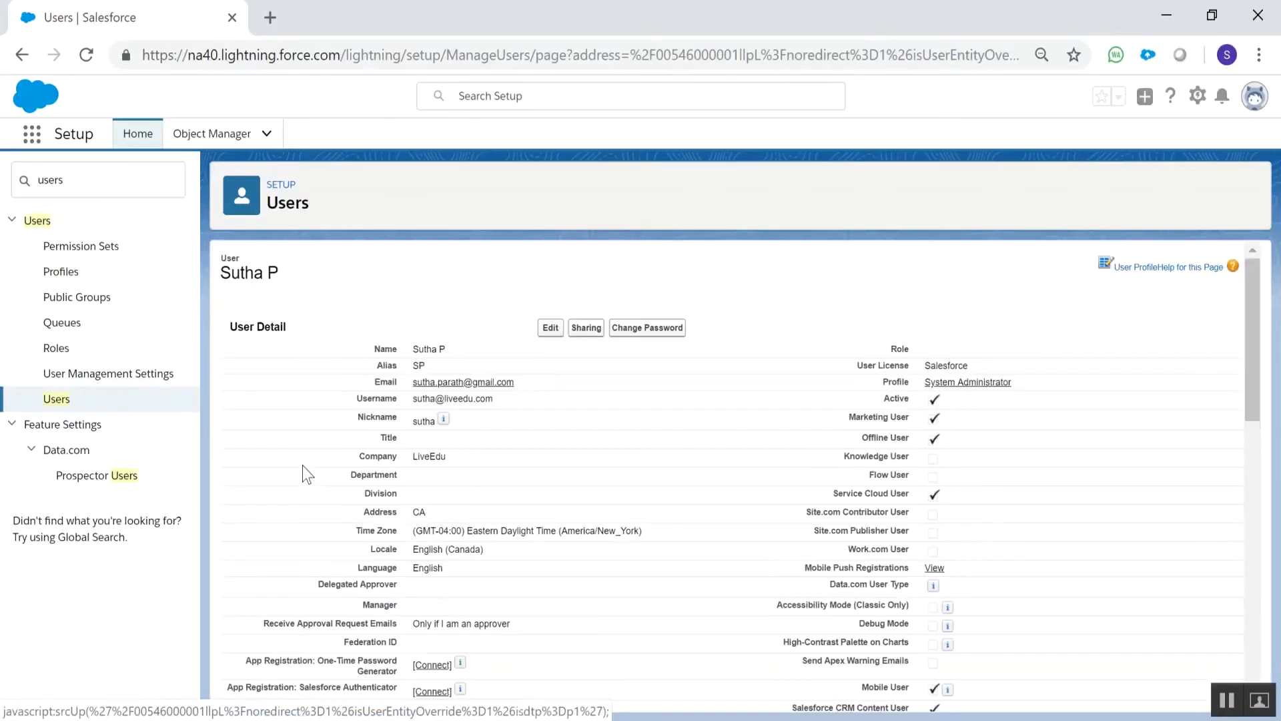
Look through the user's details and open the record for editing at the Approver Settings section
scroll(440, 451, down, 5)
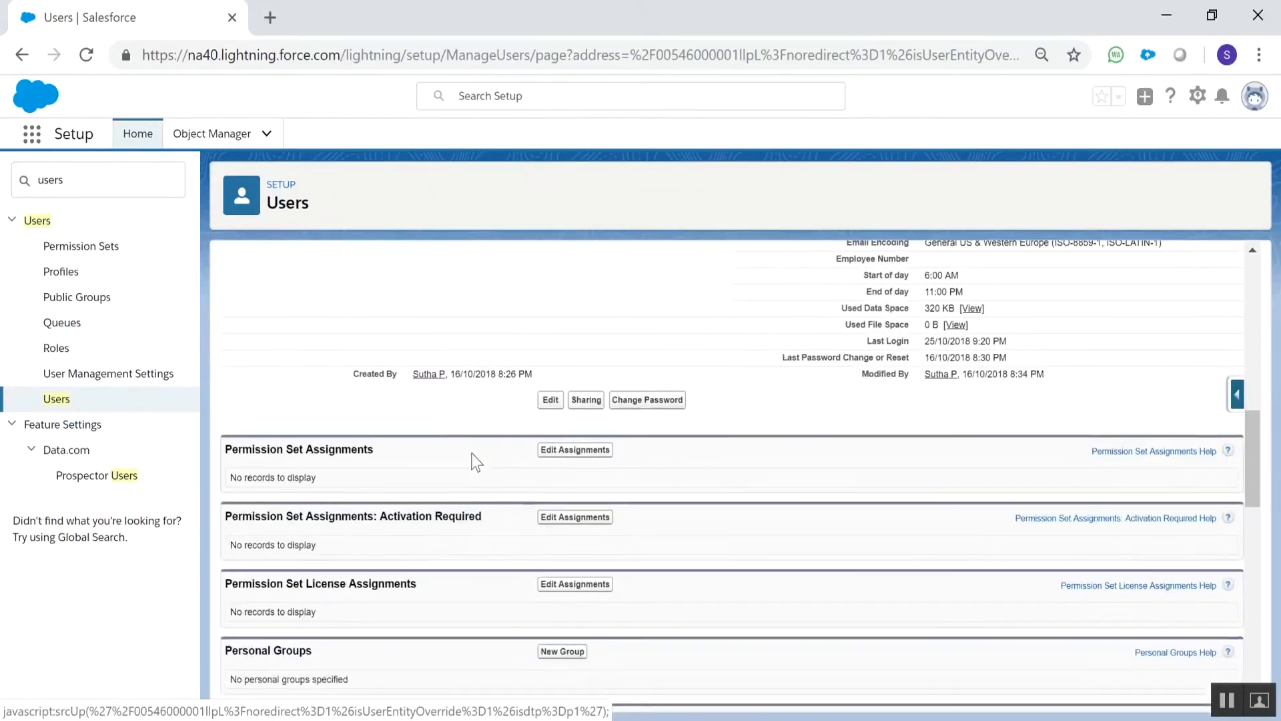
scroll(456, 445, up, 5)
scroll(456, 445, down, 4)
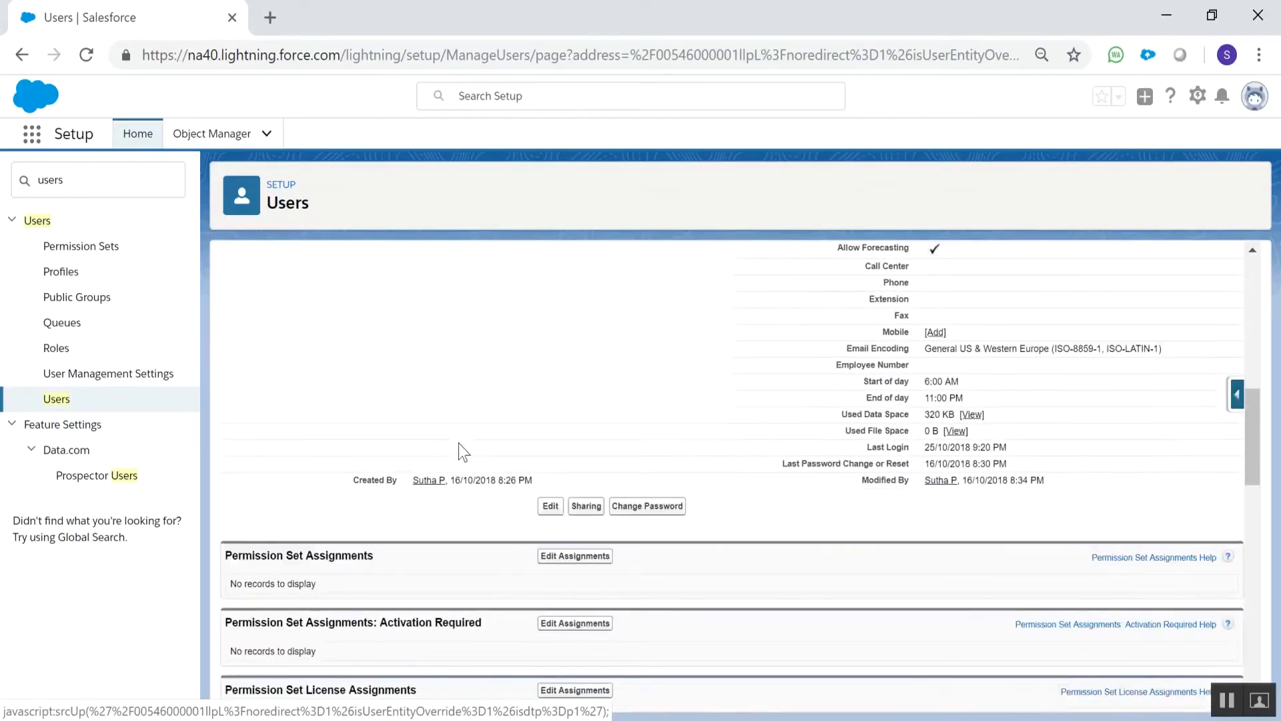
scroll(459, 444, up, 5)
key(ctrl+f)
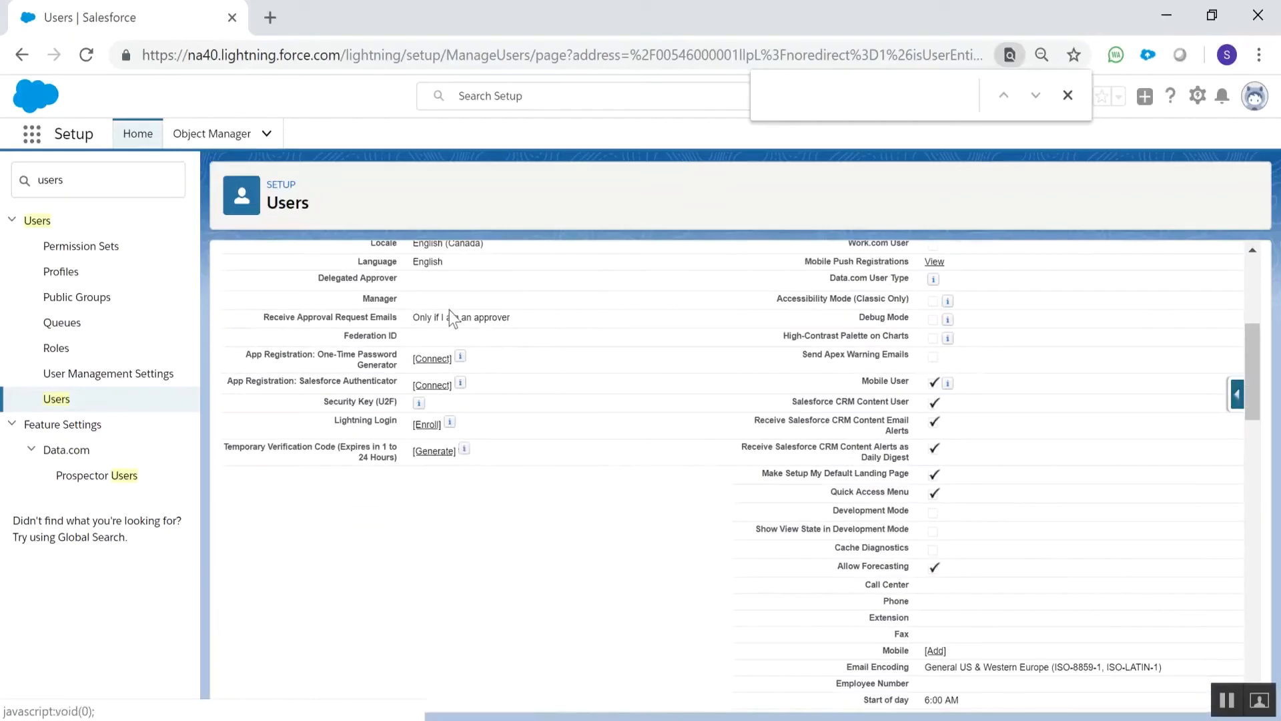
scroll(450, 302, up, 5)
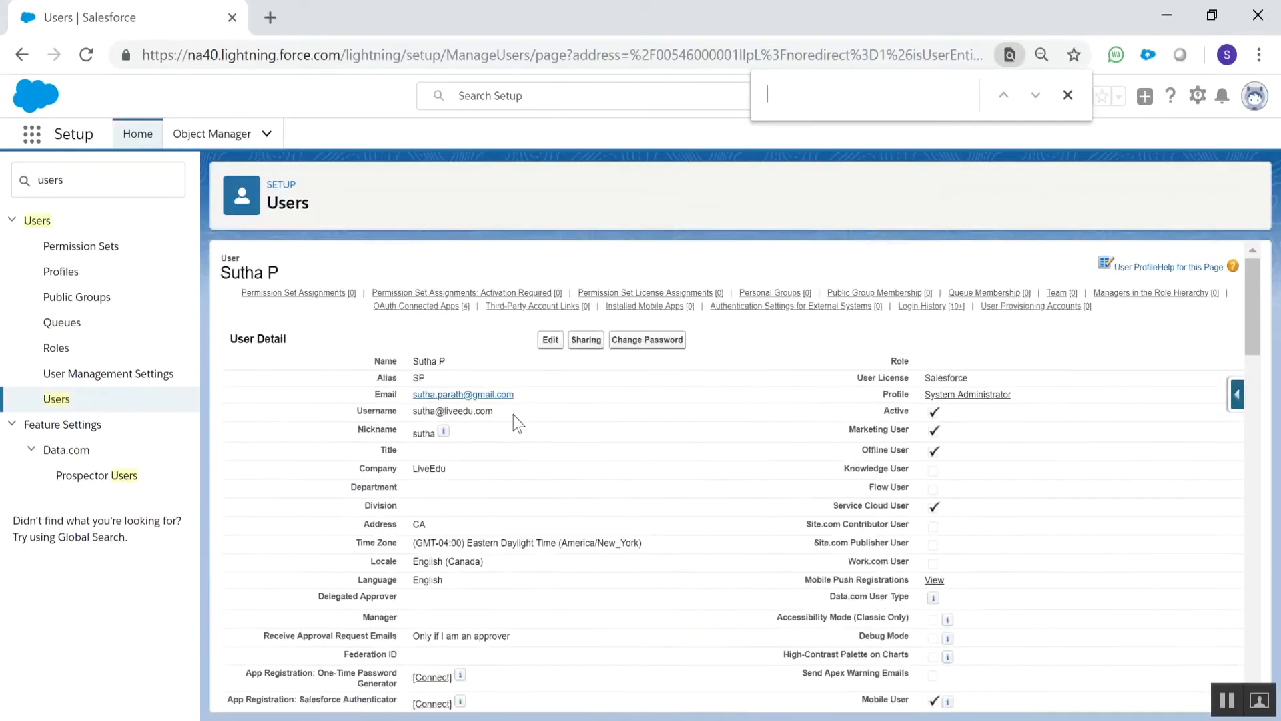
click(548, 338)
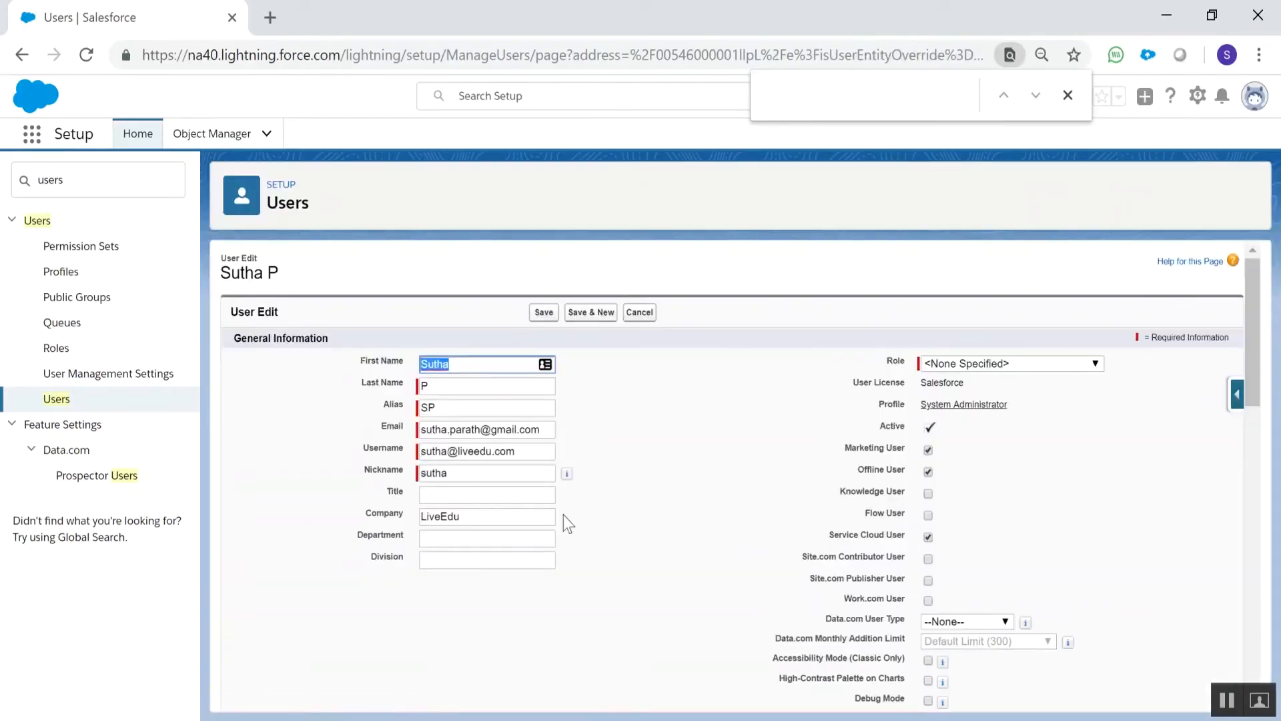
scroll(575, 514, down, 10)
scroll(575, 511, down, 4)
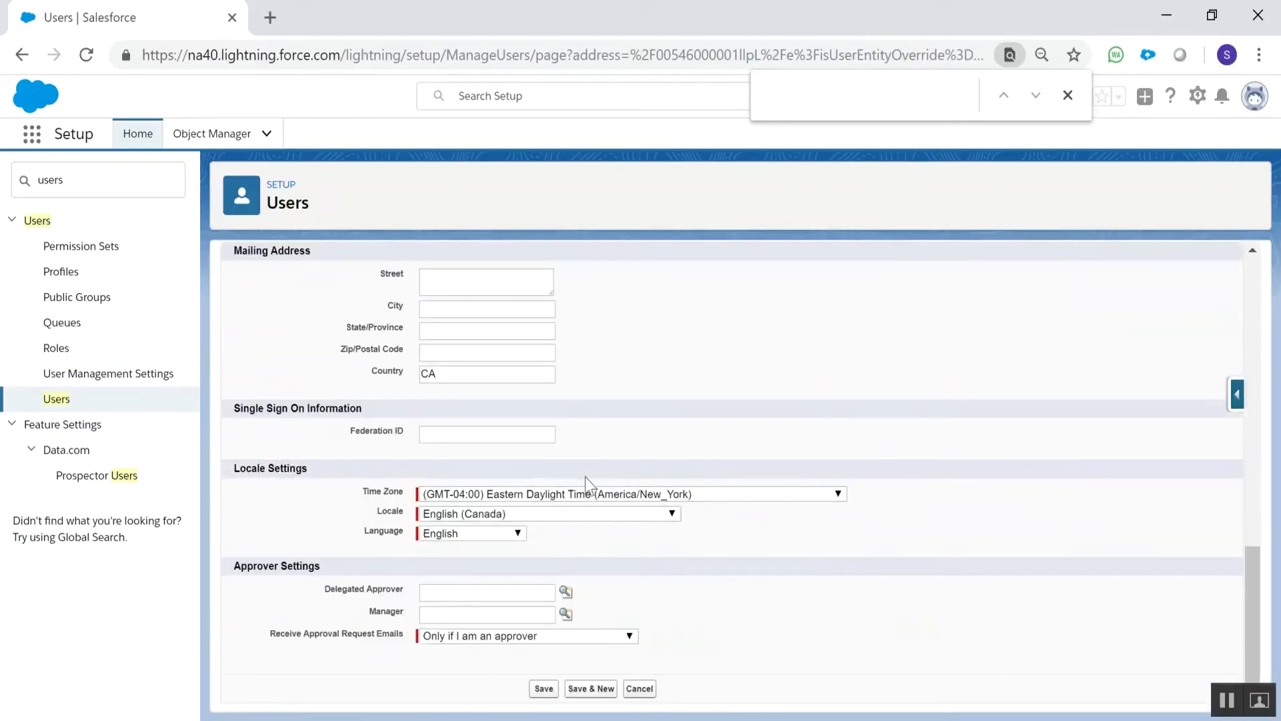
Try to save the user as their own Manager in the Approver Settings and cancel the edit
click(567, 613)
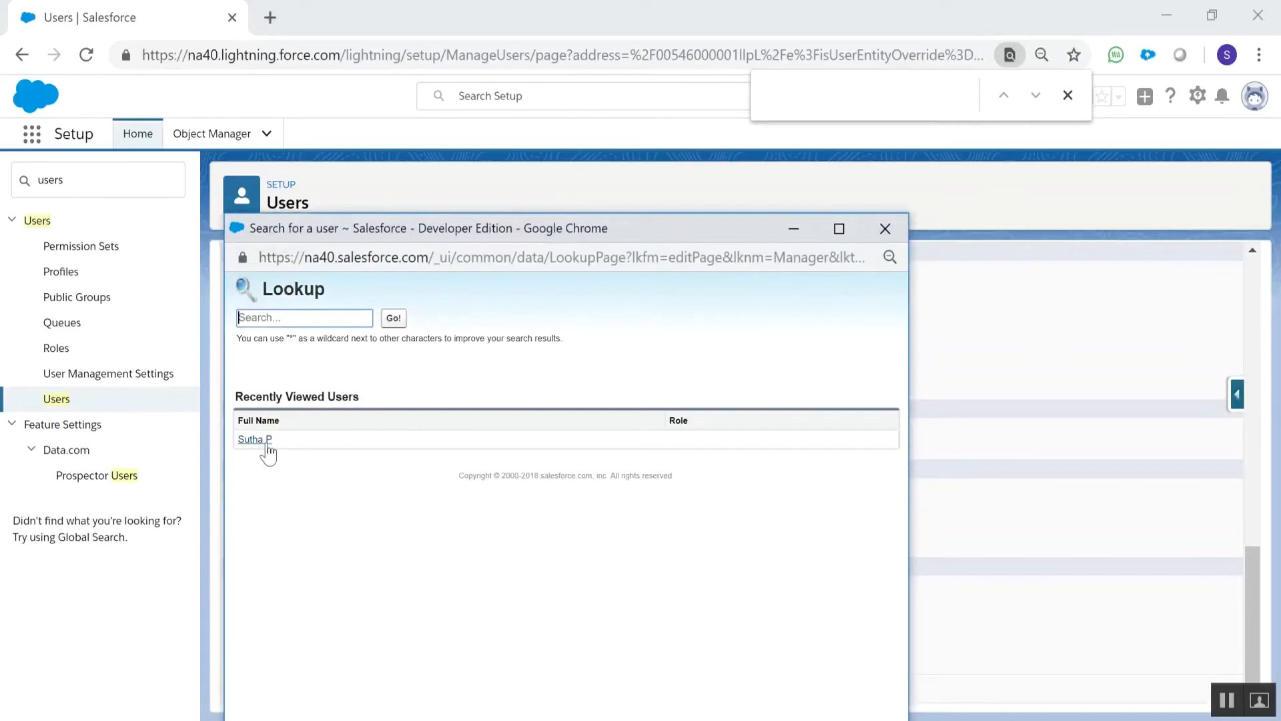
click(254, 439)
click(542, 688)
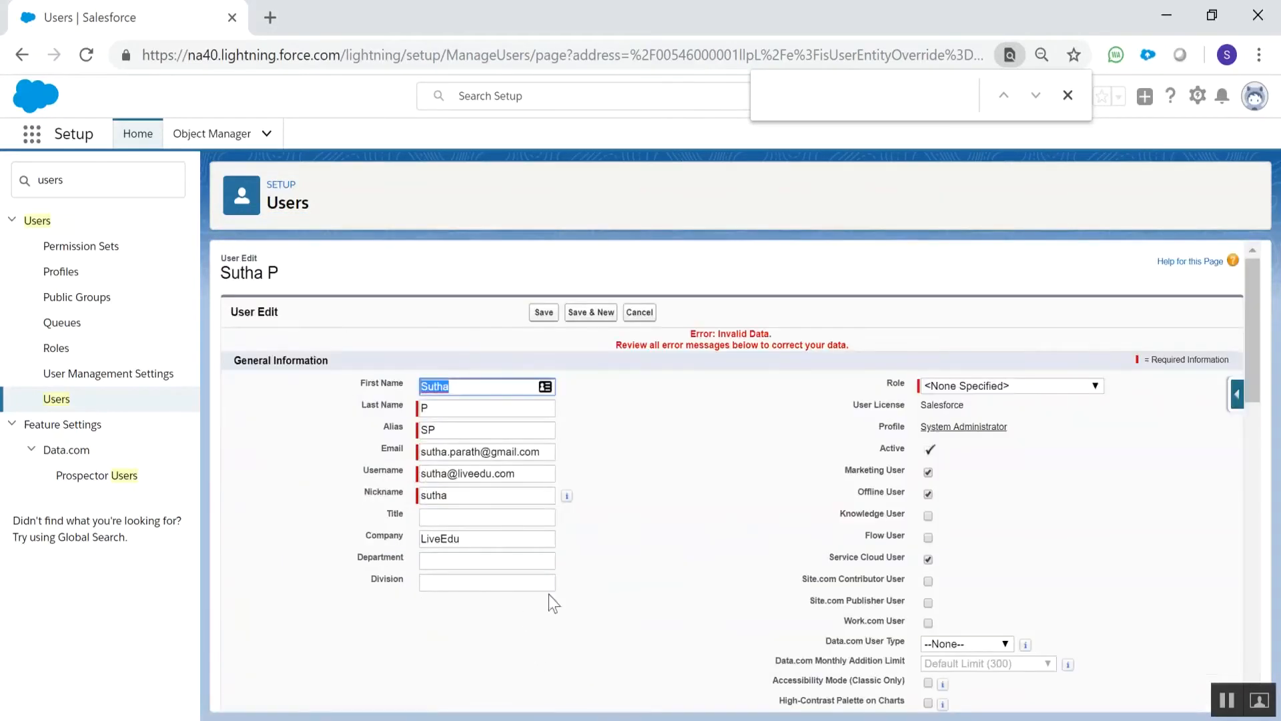
scroll(568, 580, down, 15)
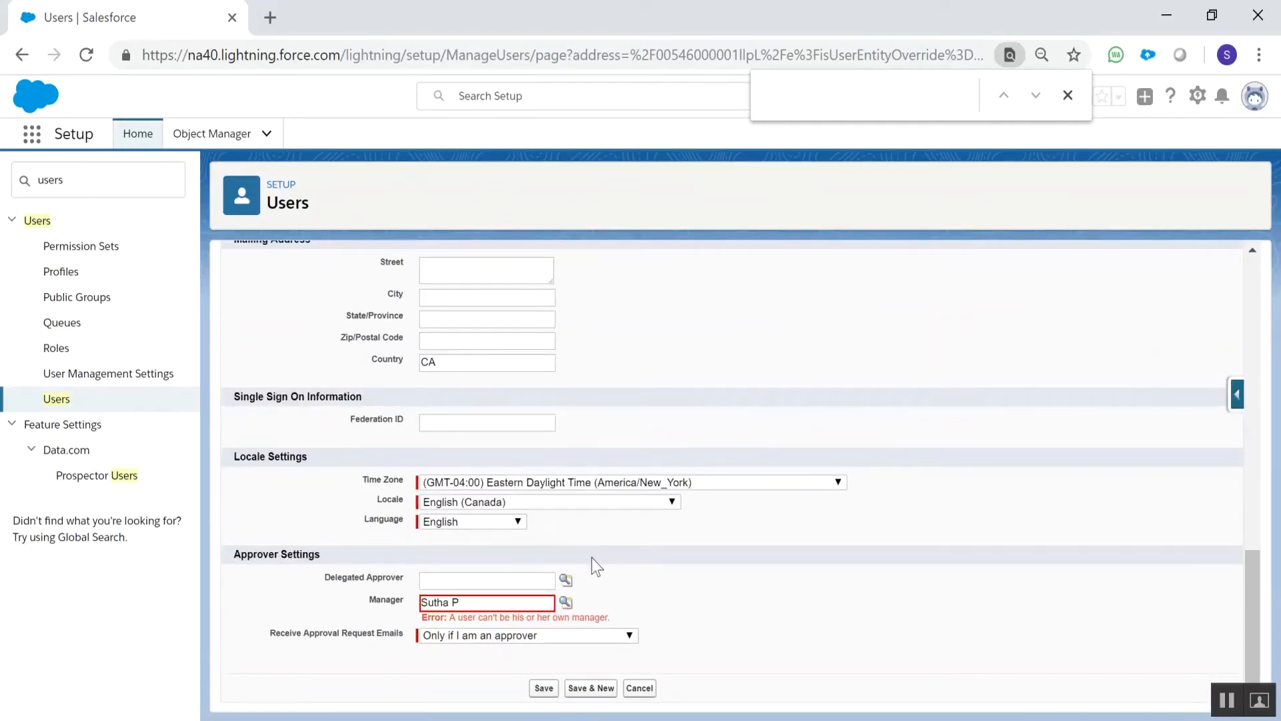
click(641, 689)
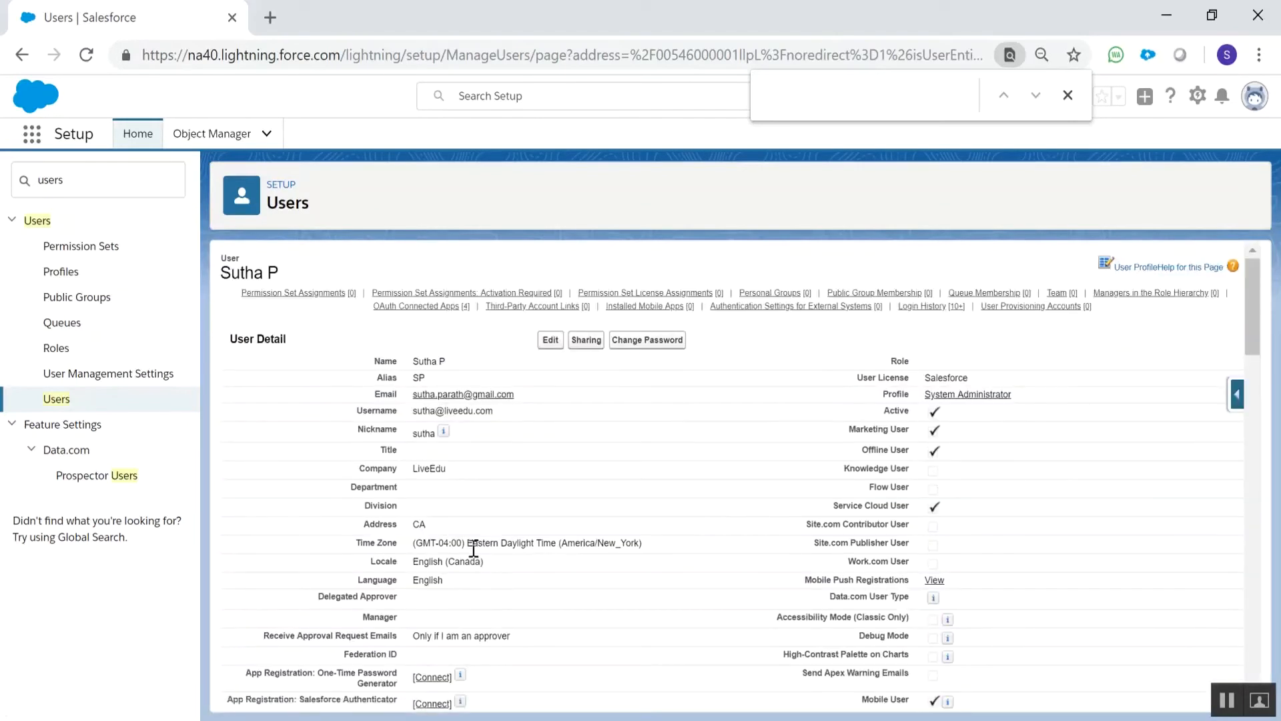
Check the Approval Requests list, open the Blues Entertainment Corp.- opportunity and review its available record actions
click(38, 141)
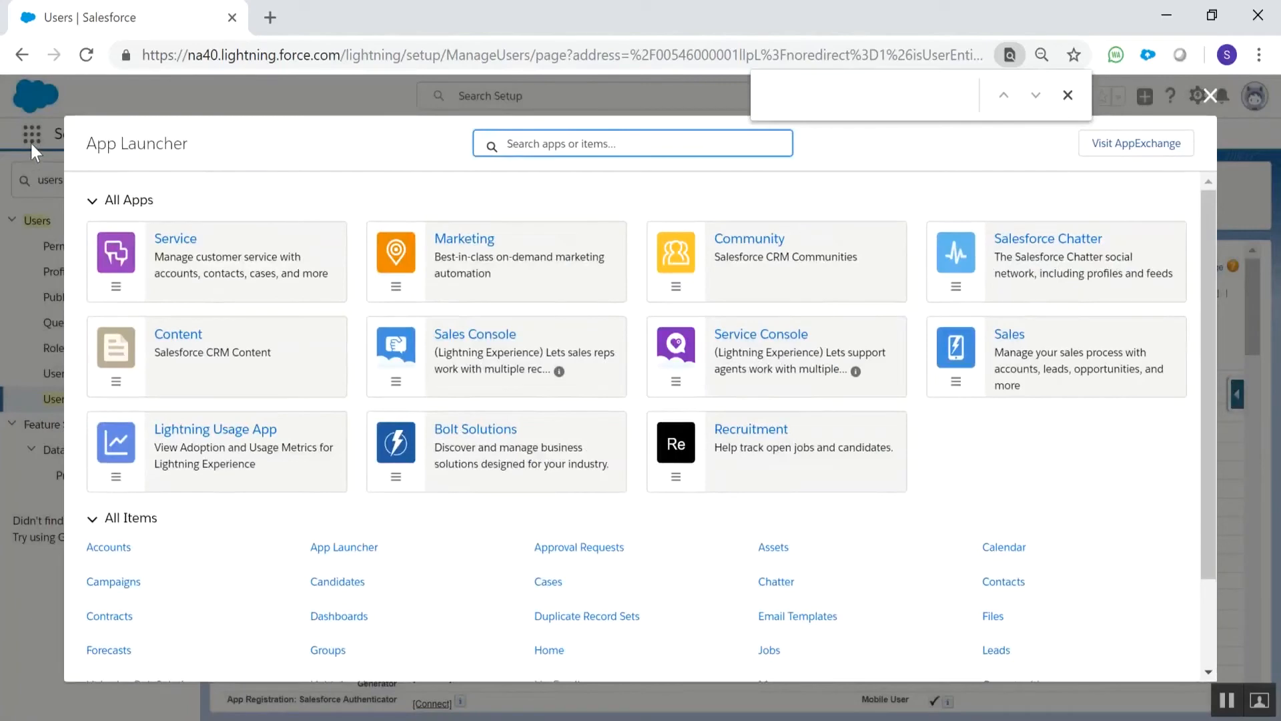
click(605, 551)
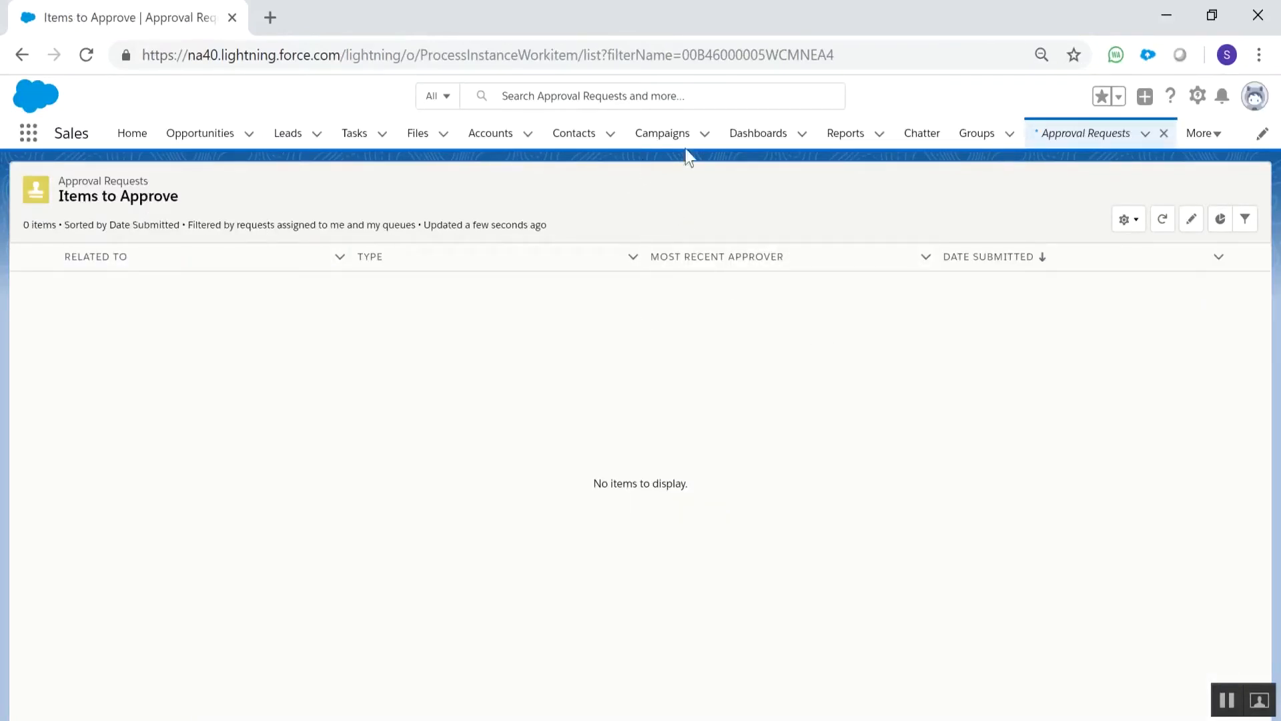
click(243, 135)
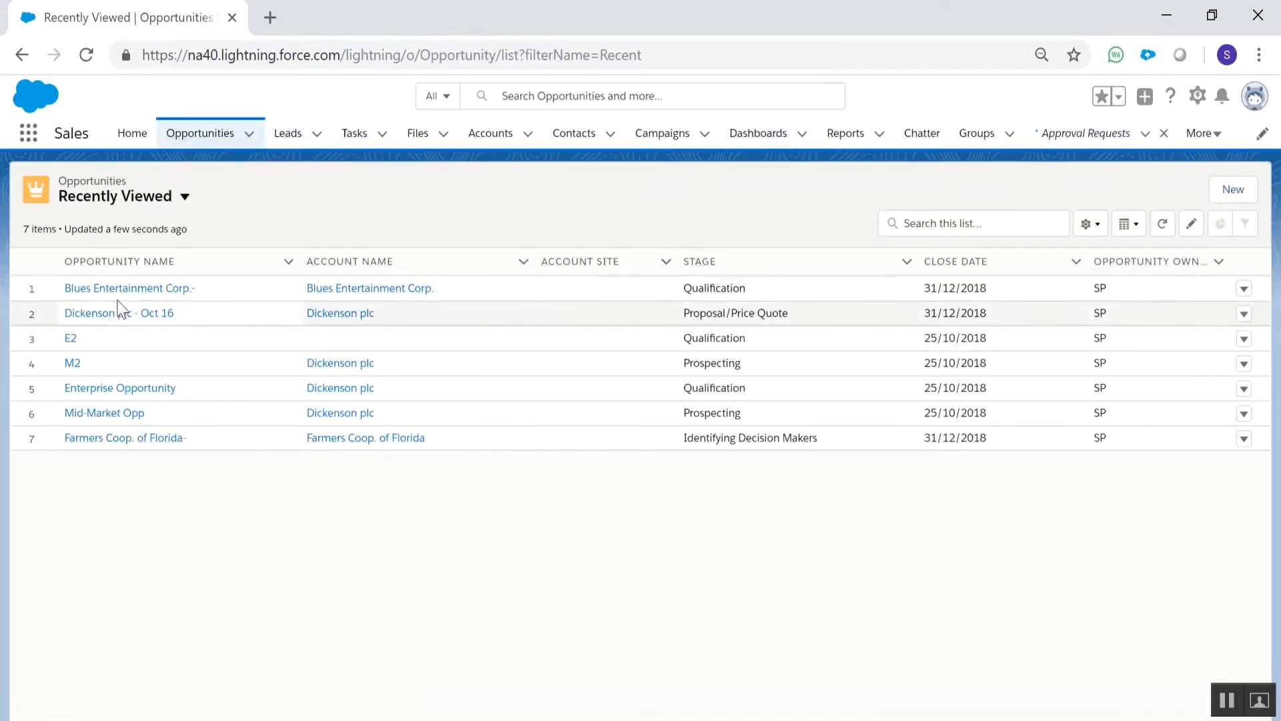
click(122, 292)
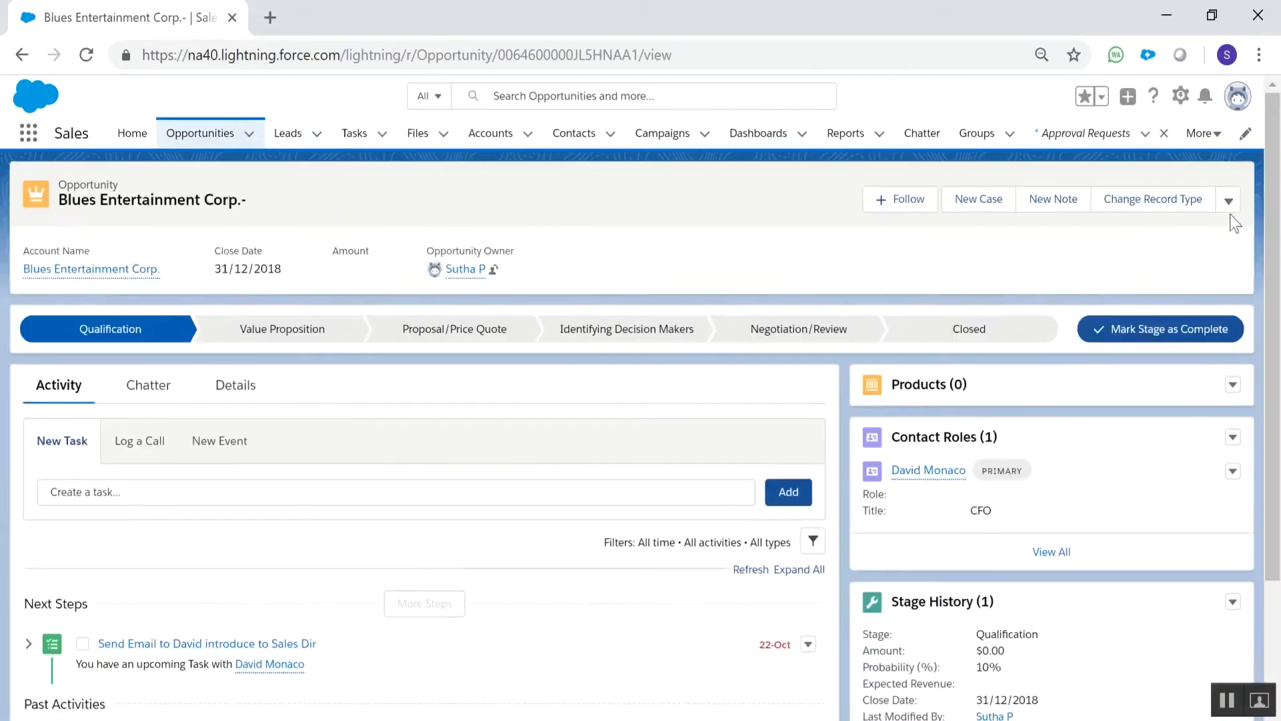
click(1229, 203)
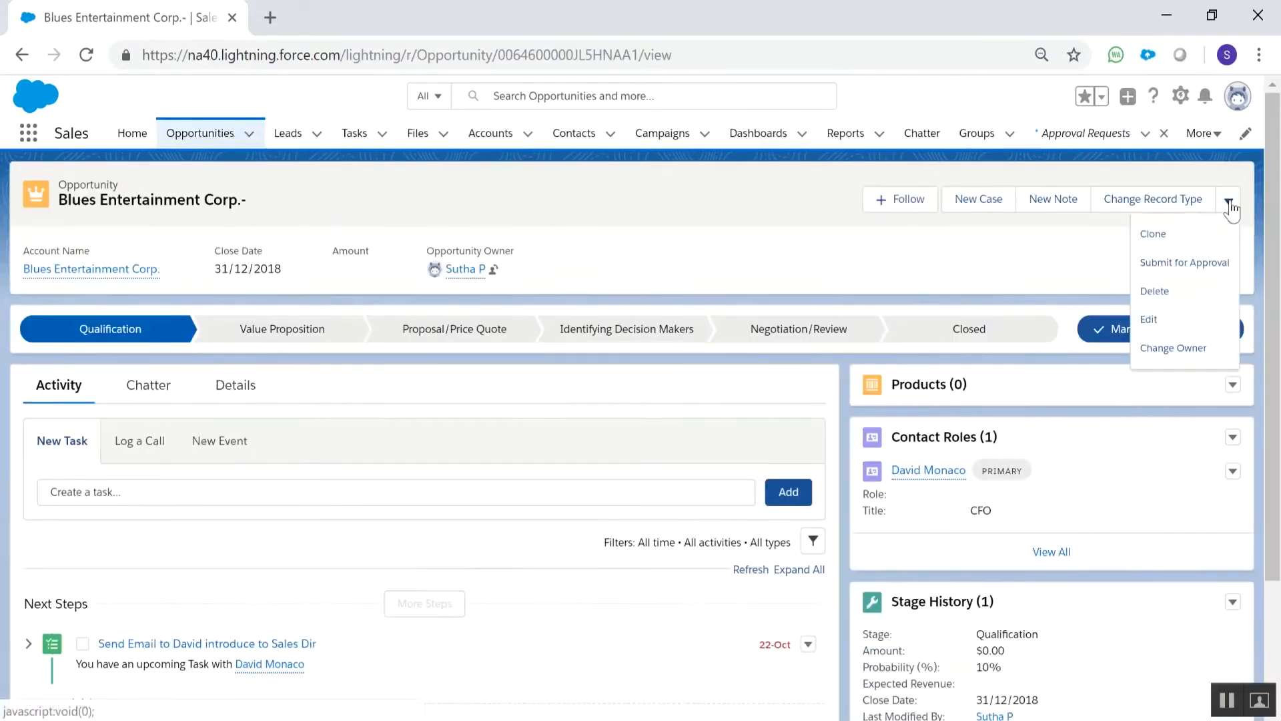
click(916, 260)
Set the Blues Entertainment Corp.- opportunity's Amount to 5000 in its details and save the record
scroll(821, 289, down, 2)
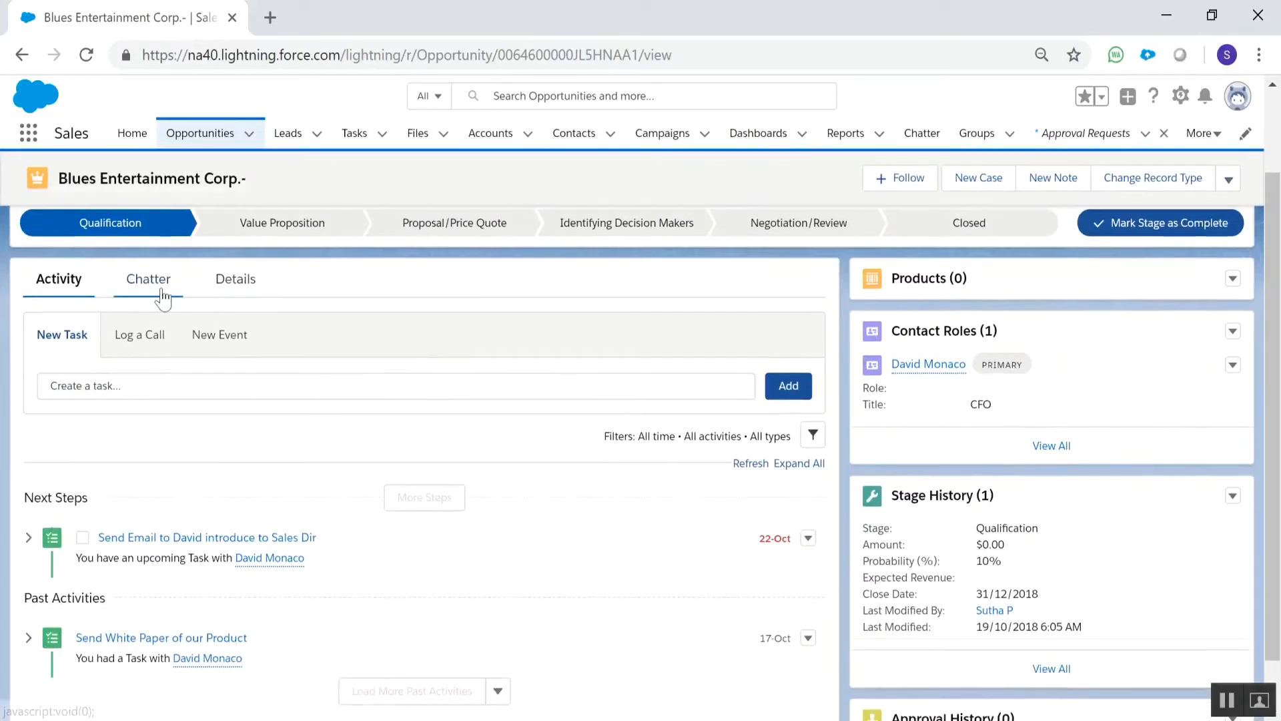
click(225, 282)
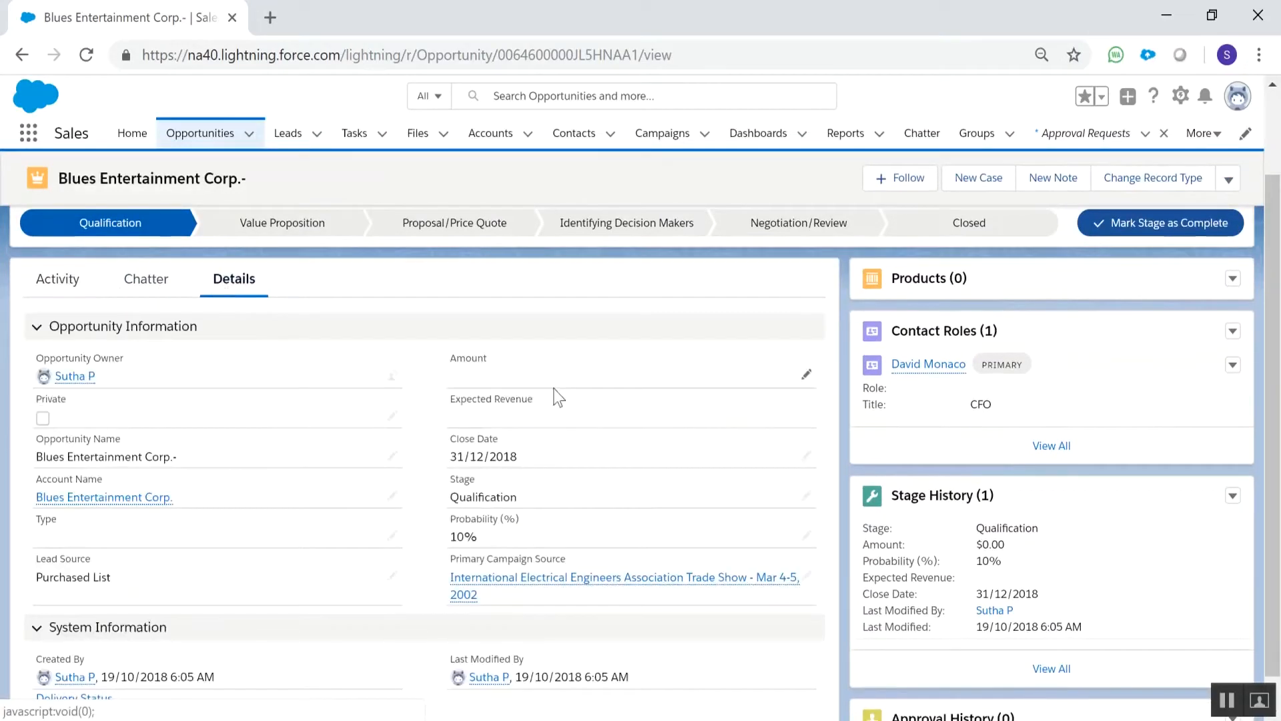
click(800, 376)
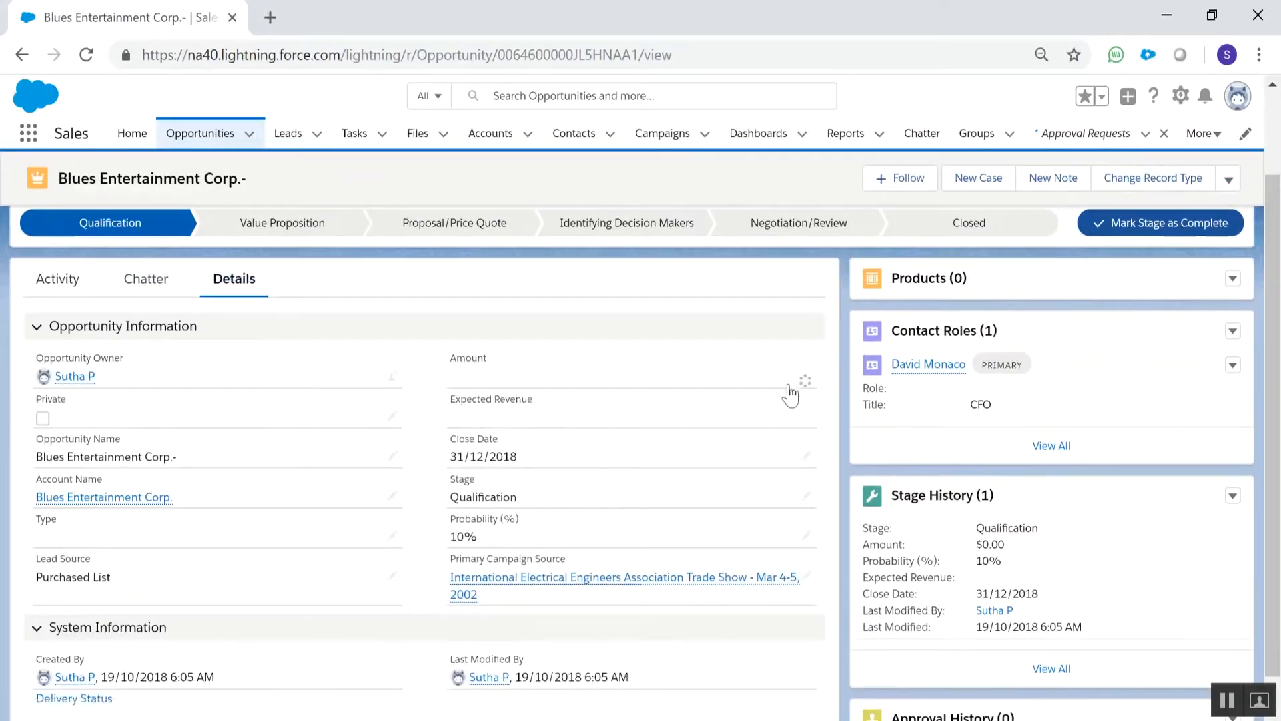
text(5000)
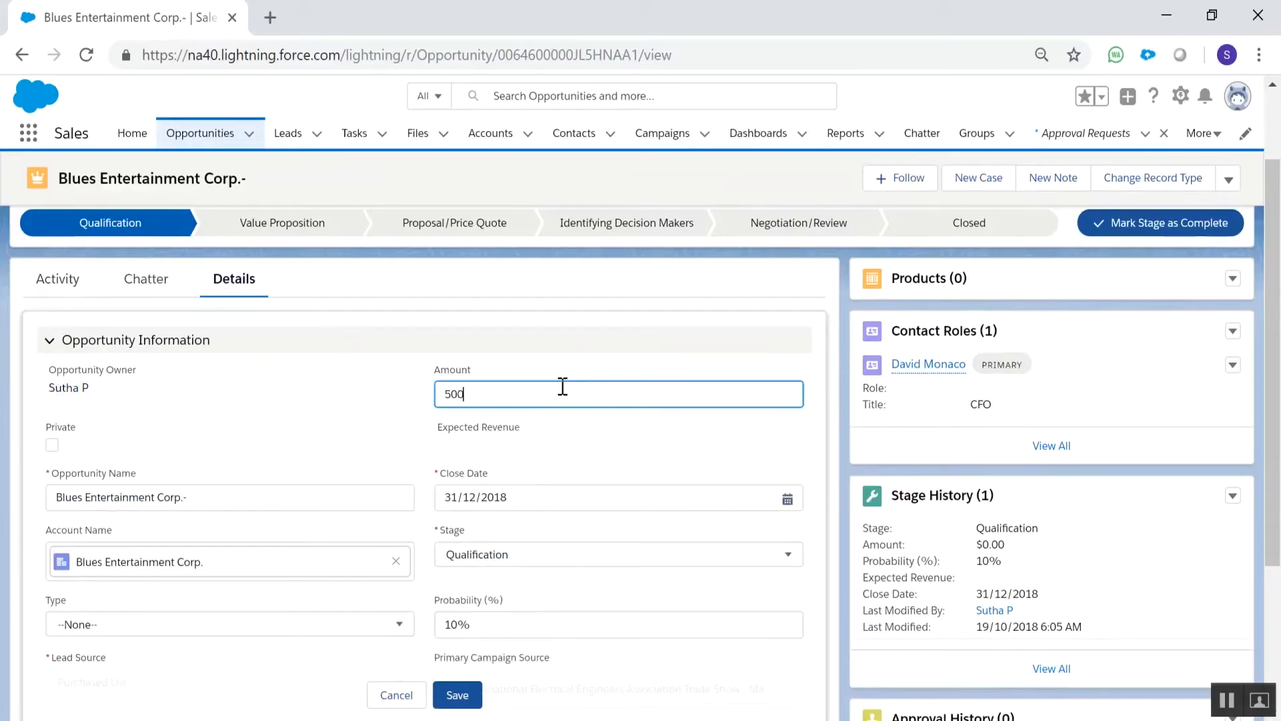
click(458, 695)
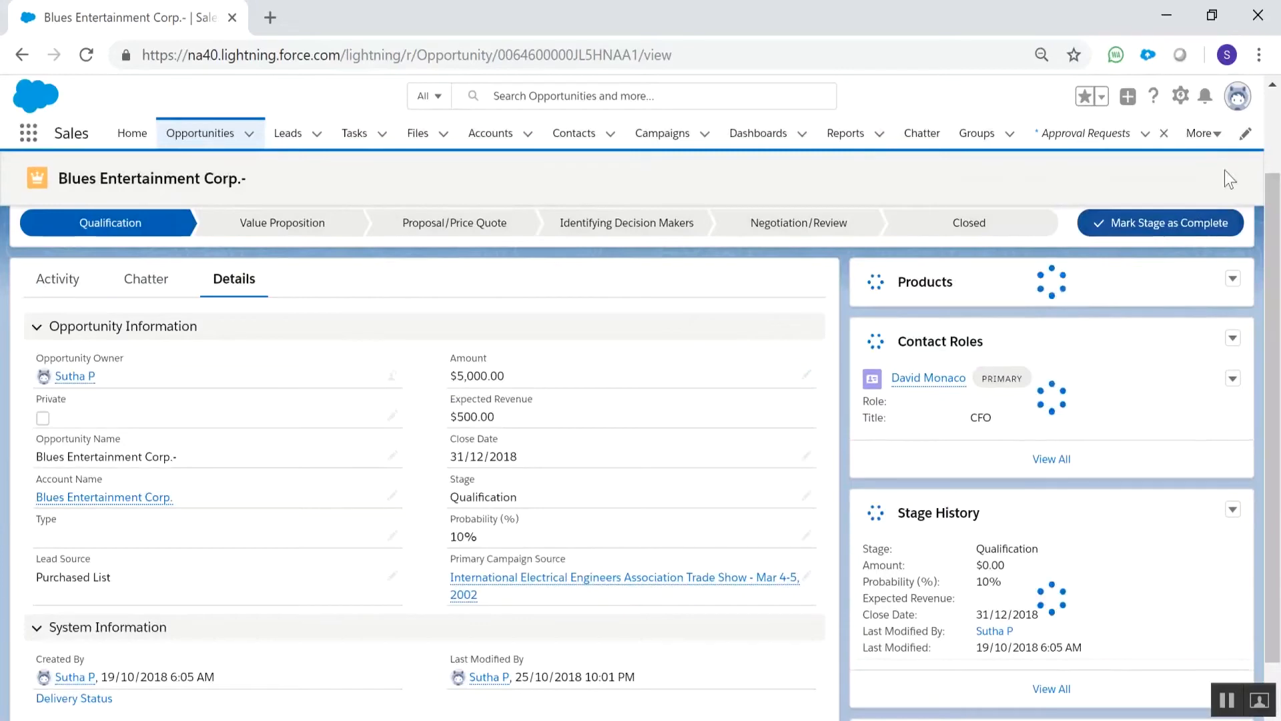
Try to submit the opportunity for approval without comments and close the resulting message
click(1228, 179)
click(1195, 243)
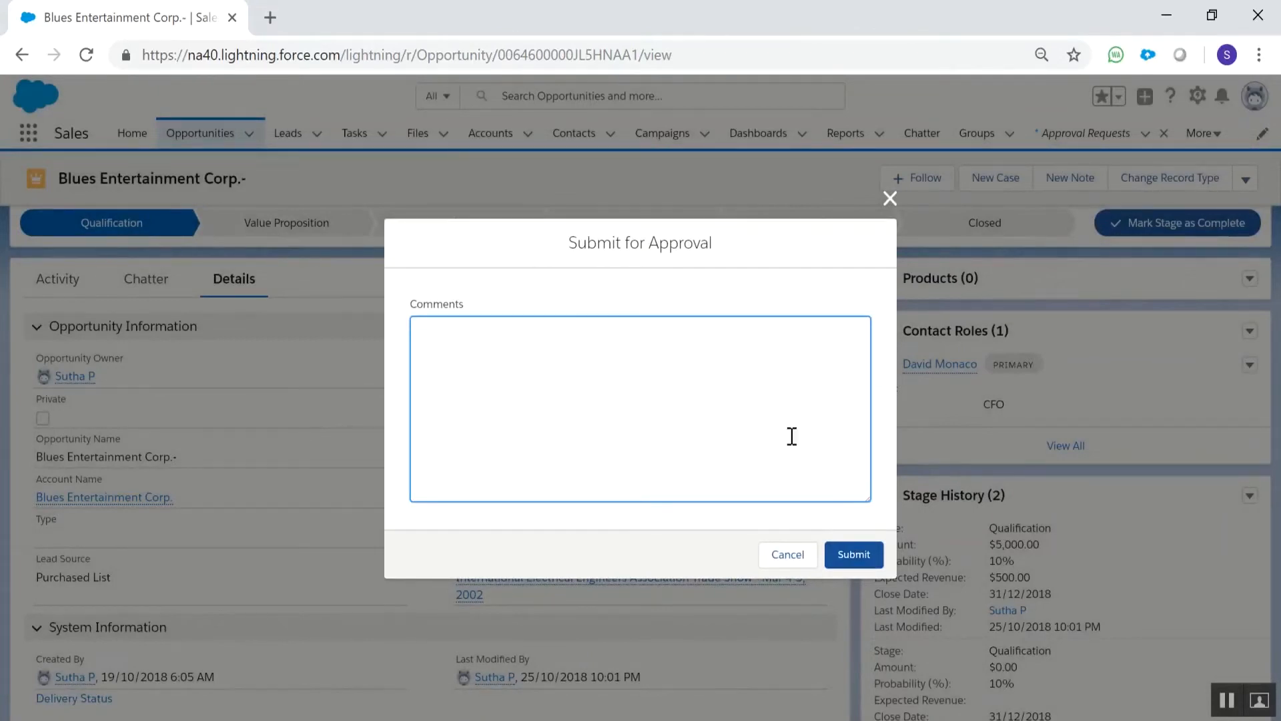
click(873, 565)
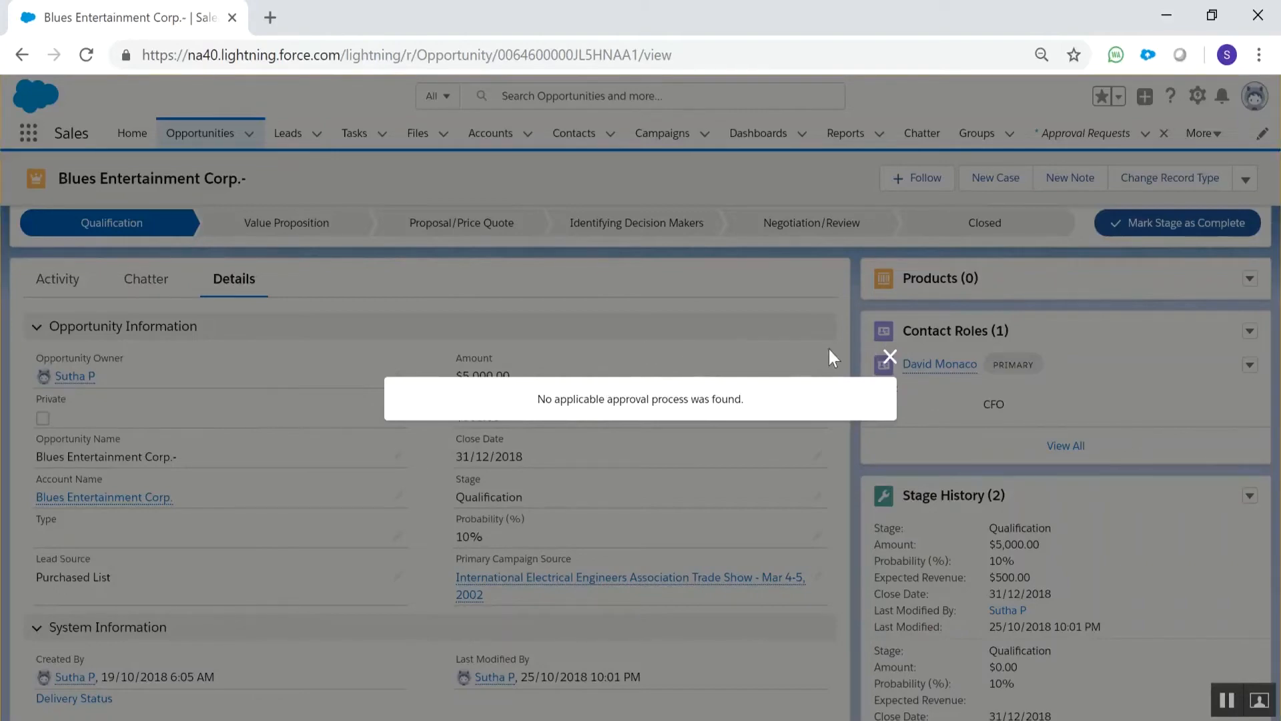
click(890, 357)
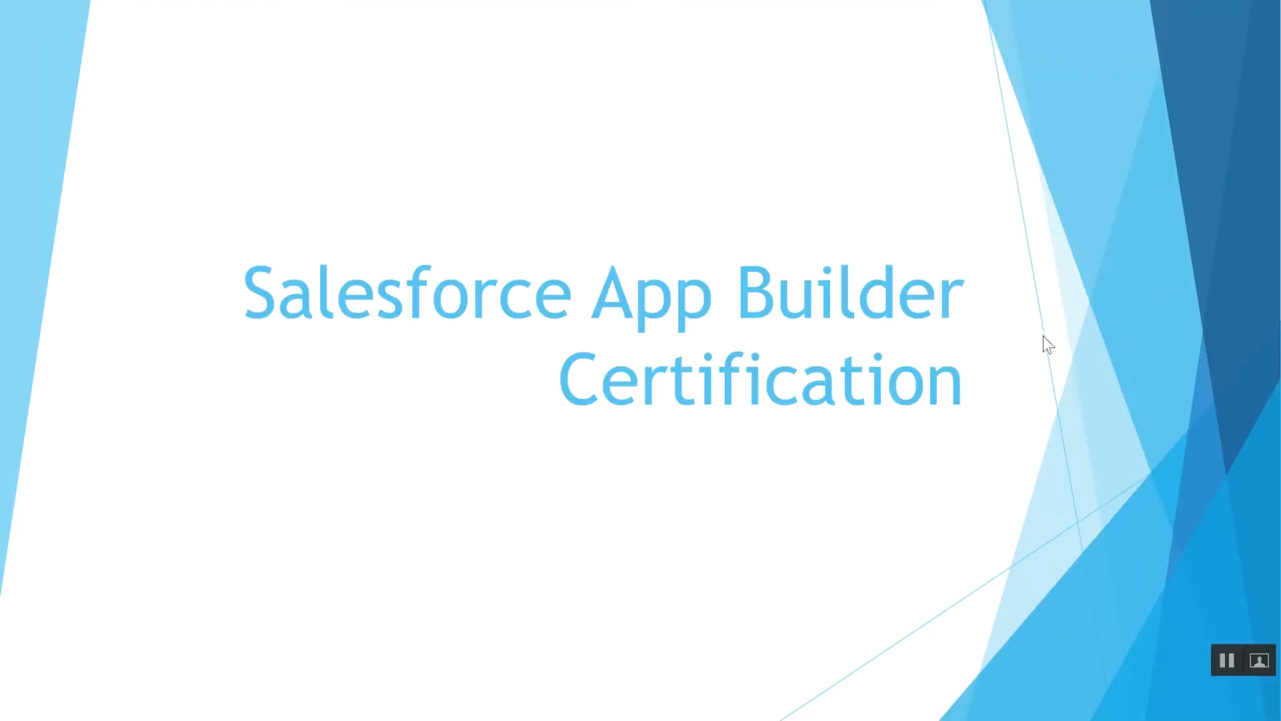
click(1138, 404)
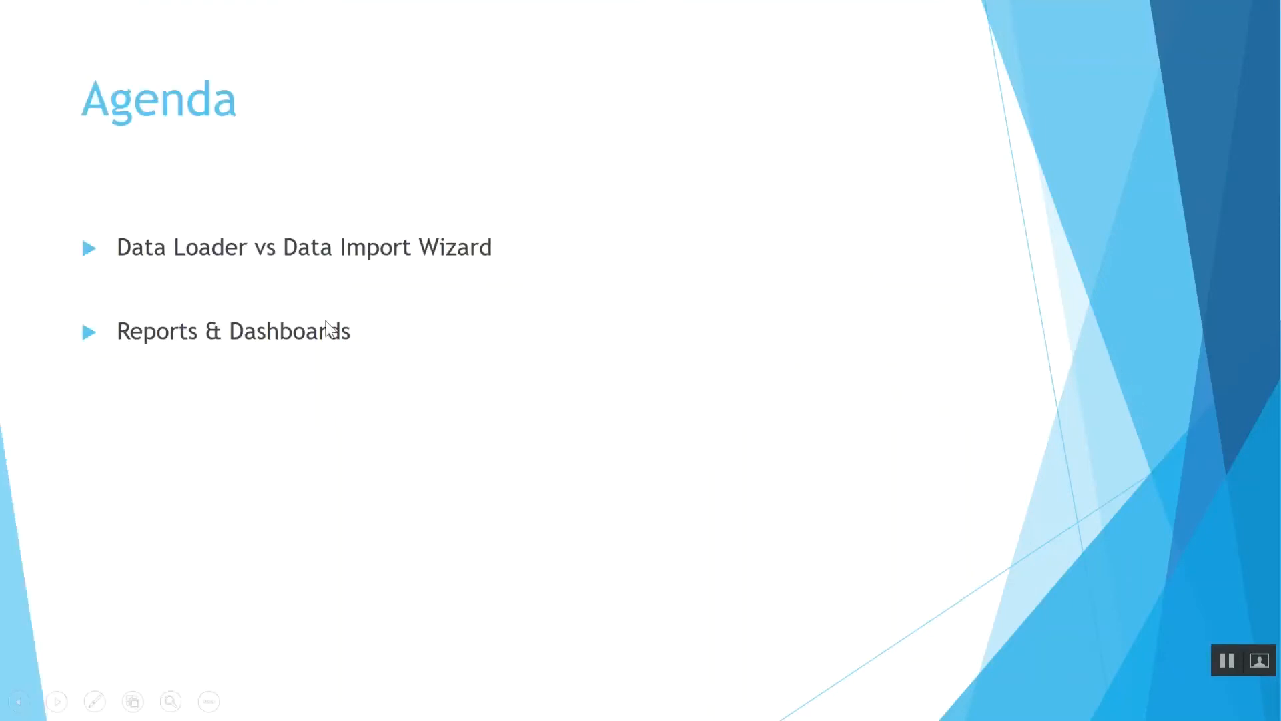
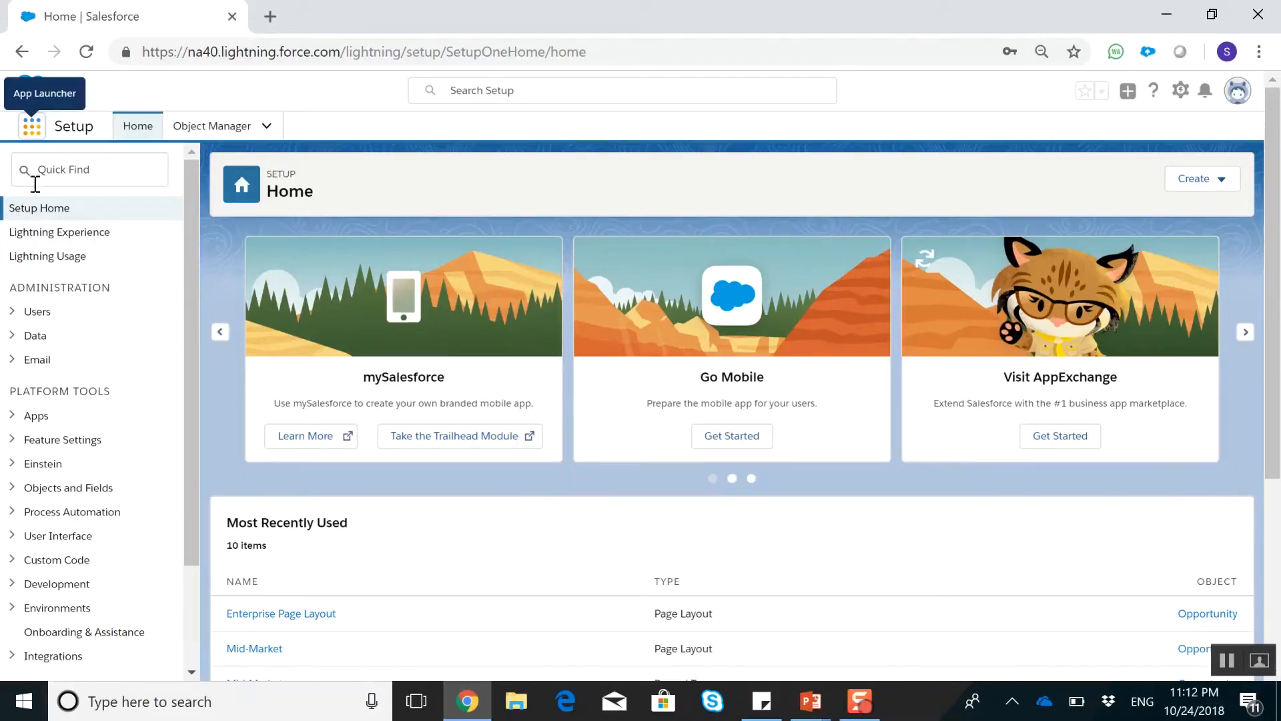
Search Setup for "data lo" and open the Data Loader page
click(35, 136)
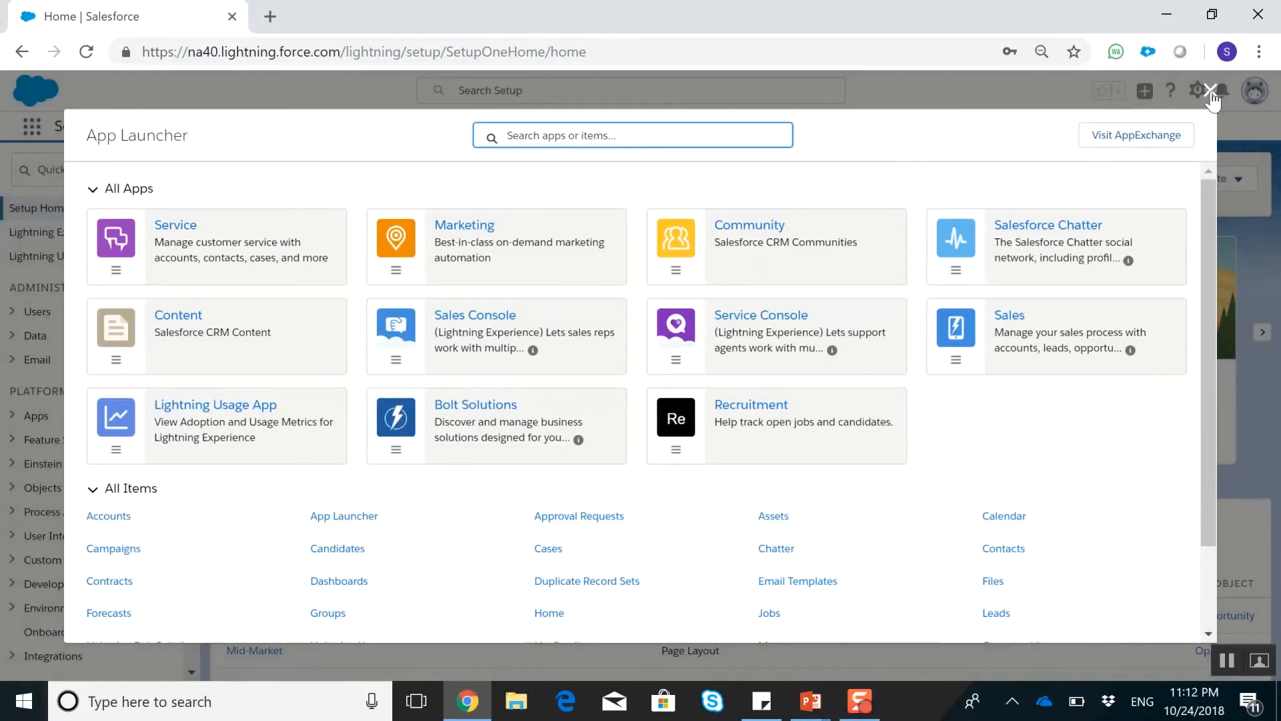
click(1212, 91)
click(79, 175)
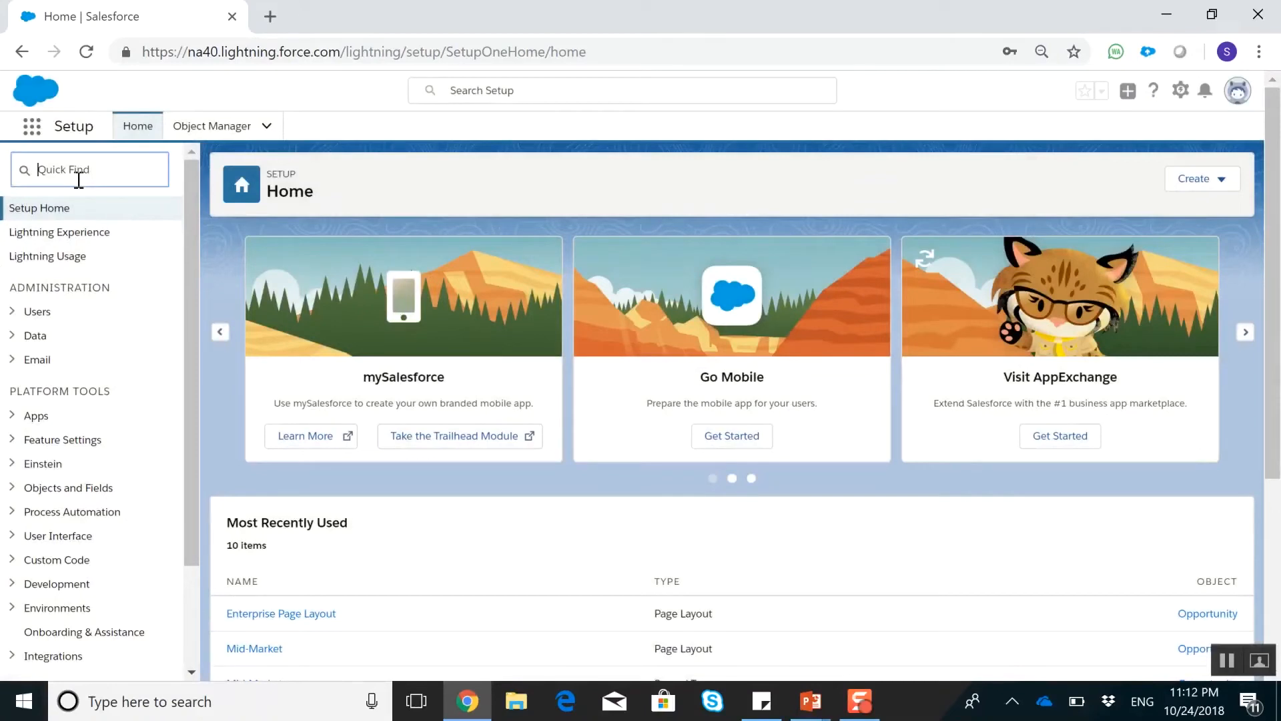
text(o)
text(ata)
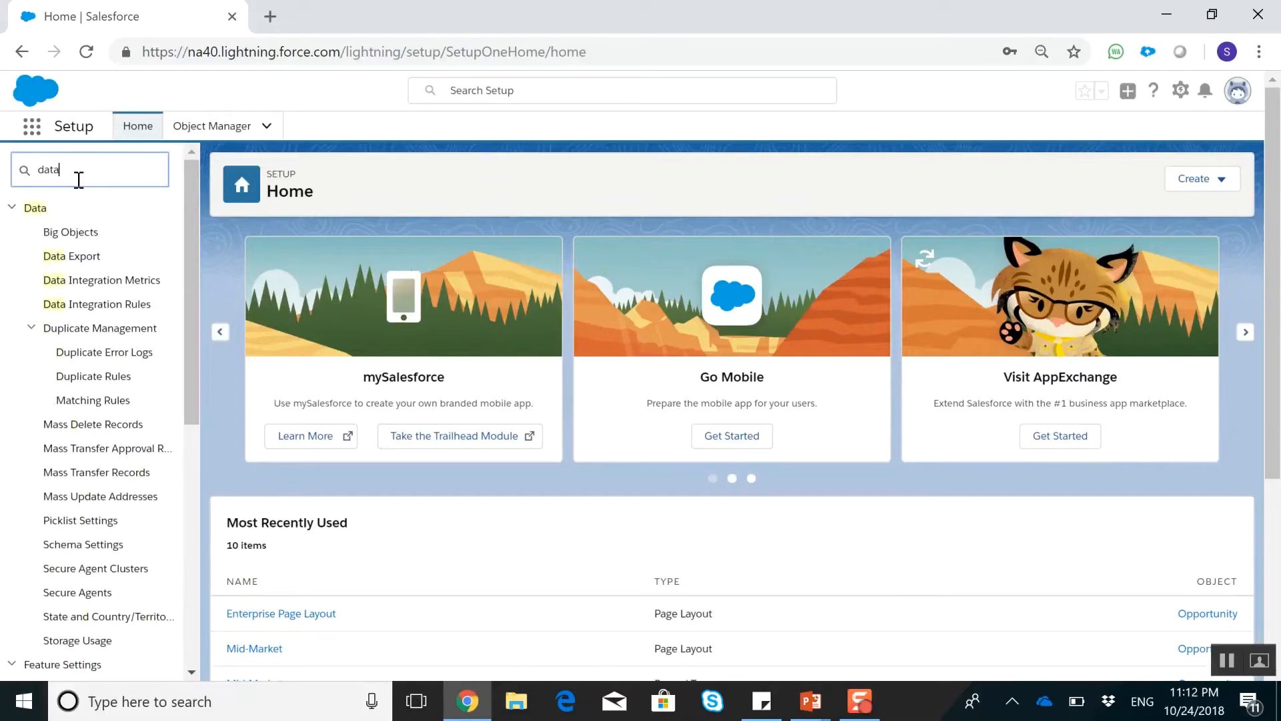
text( lo)
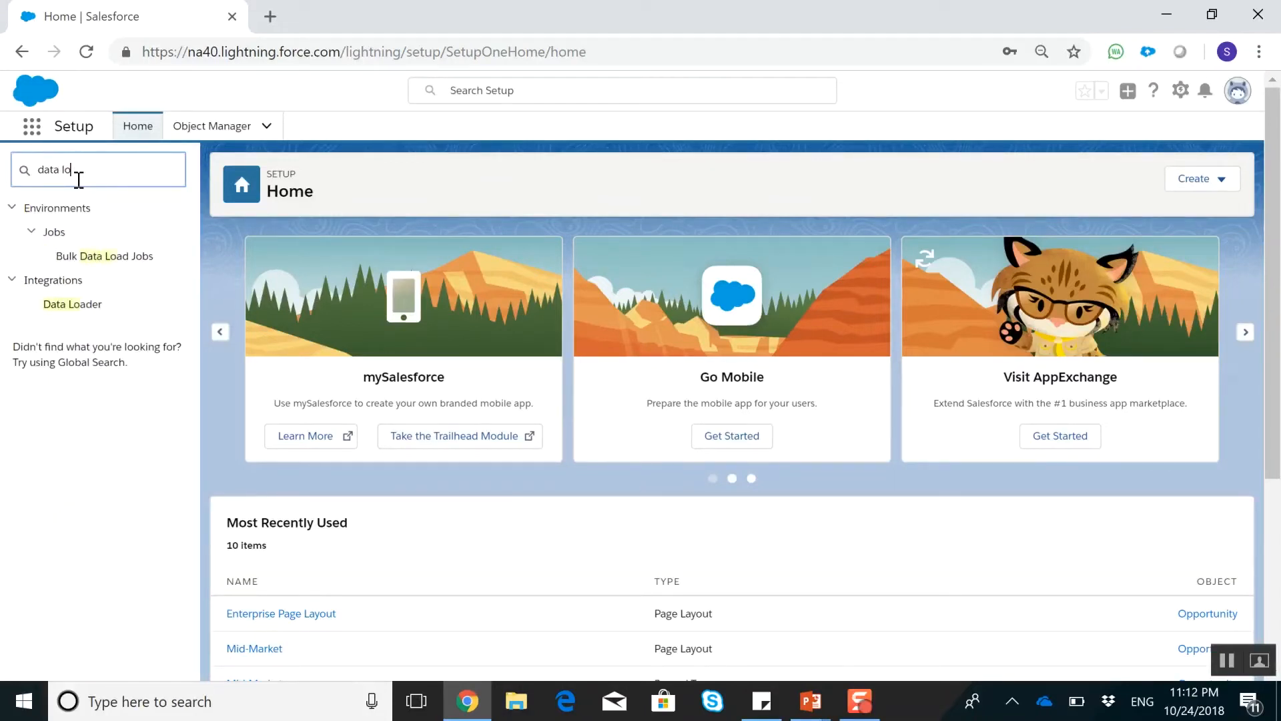
click(94, 306)
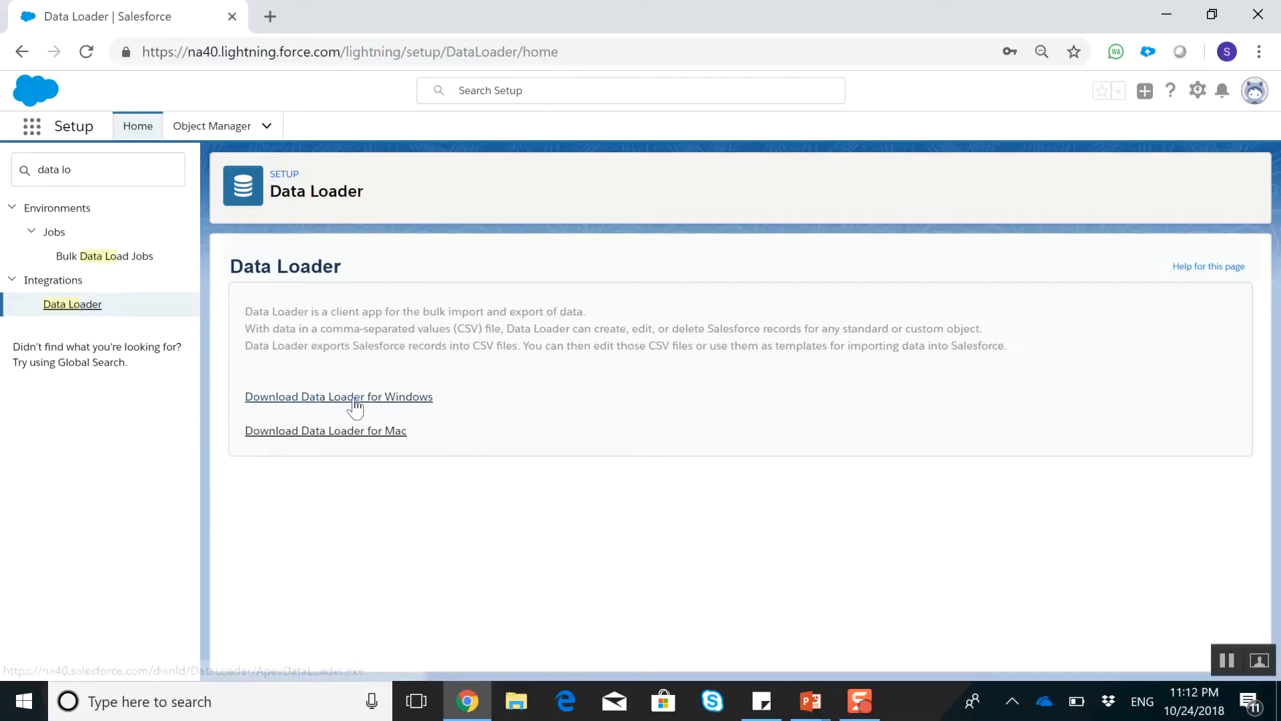
Launch the Data Loader desktop app, choose Password Authentication, clear the prefilled username, and return to the browser
click(187, 708)
text(dat)
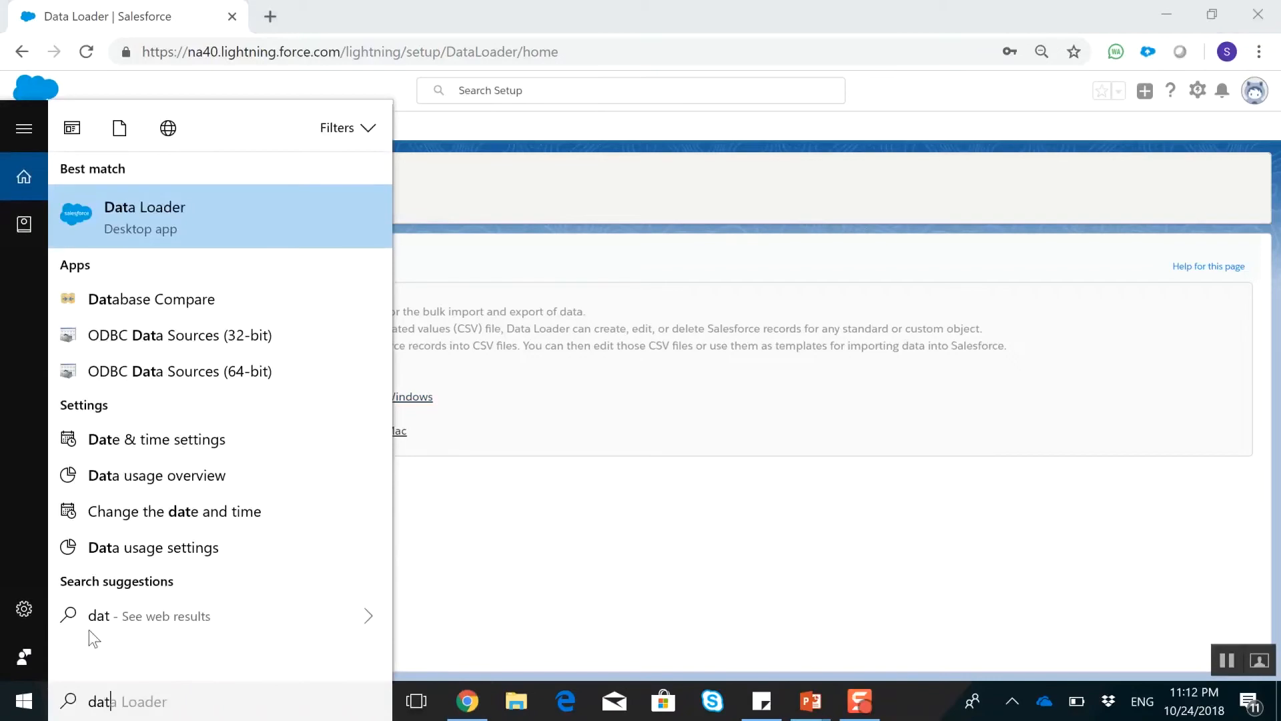
click(149, 207)
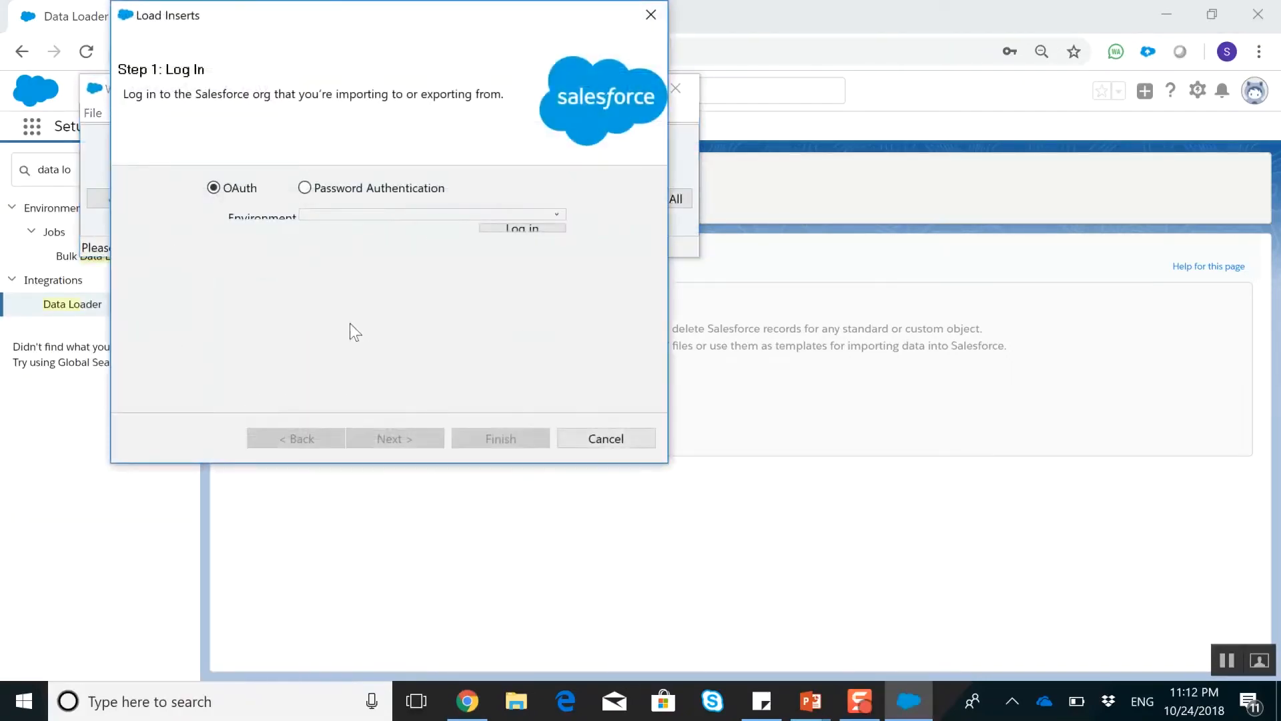
click(368, 188)
drag(466, 220, 29, 200)
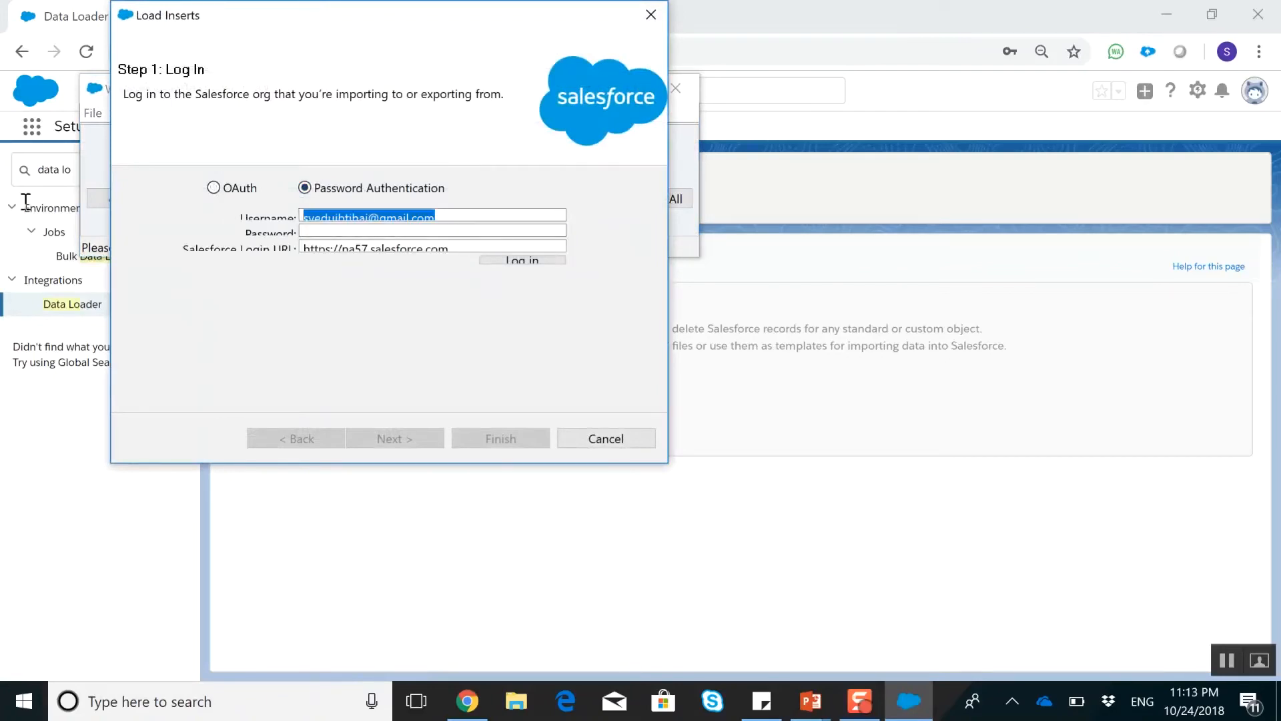
key(BackSpace)
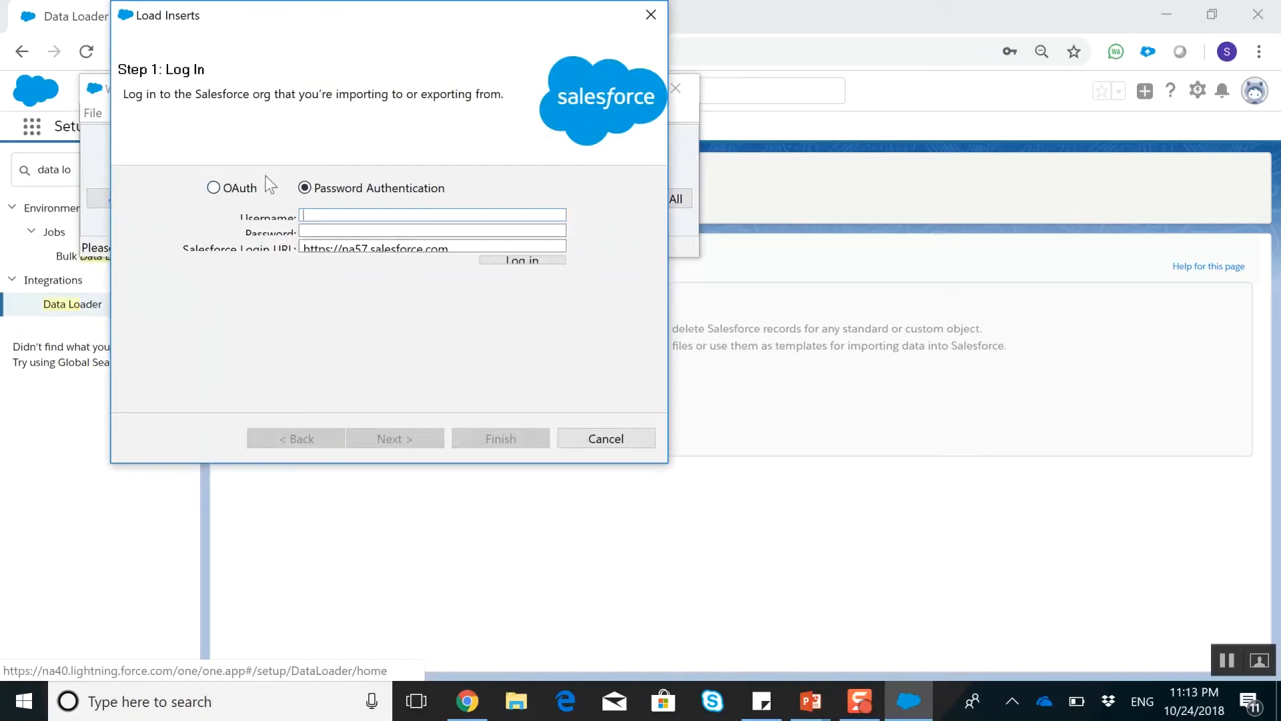
click(732, 11)
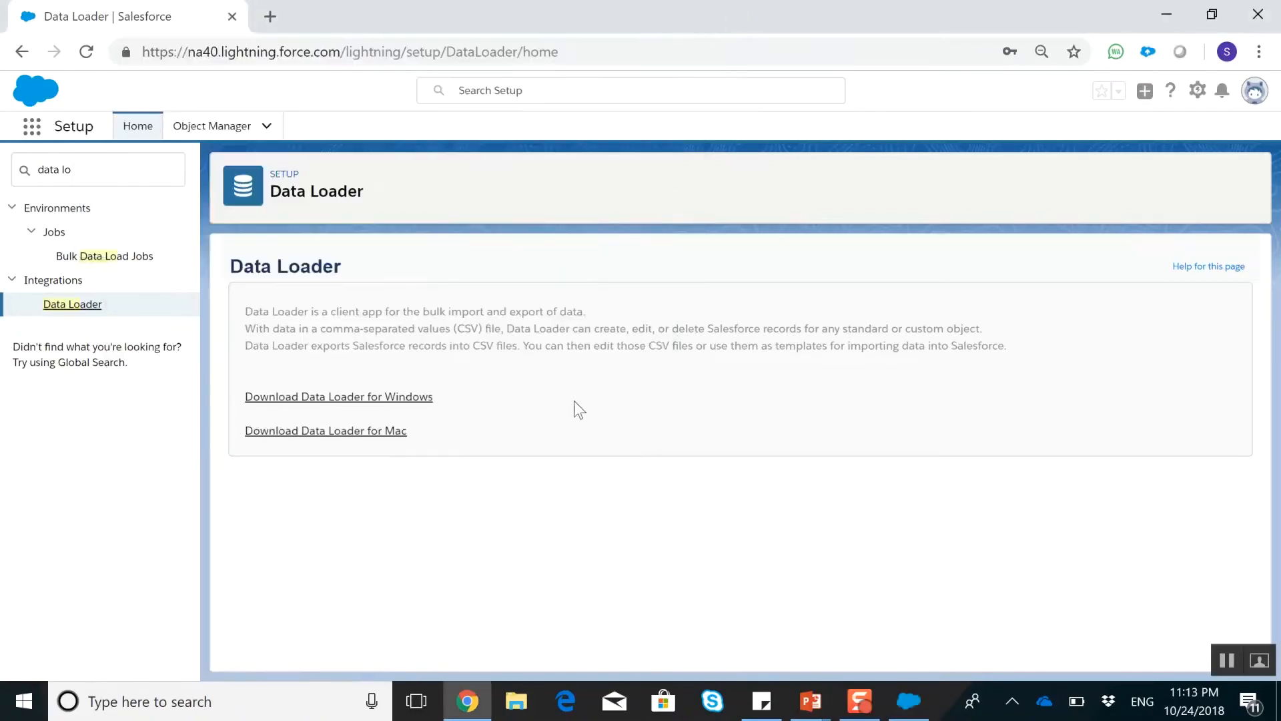
Search Setup for "data impo", open the Data Import Wizard page and view its import steps
click(129, 169)
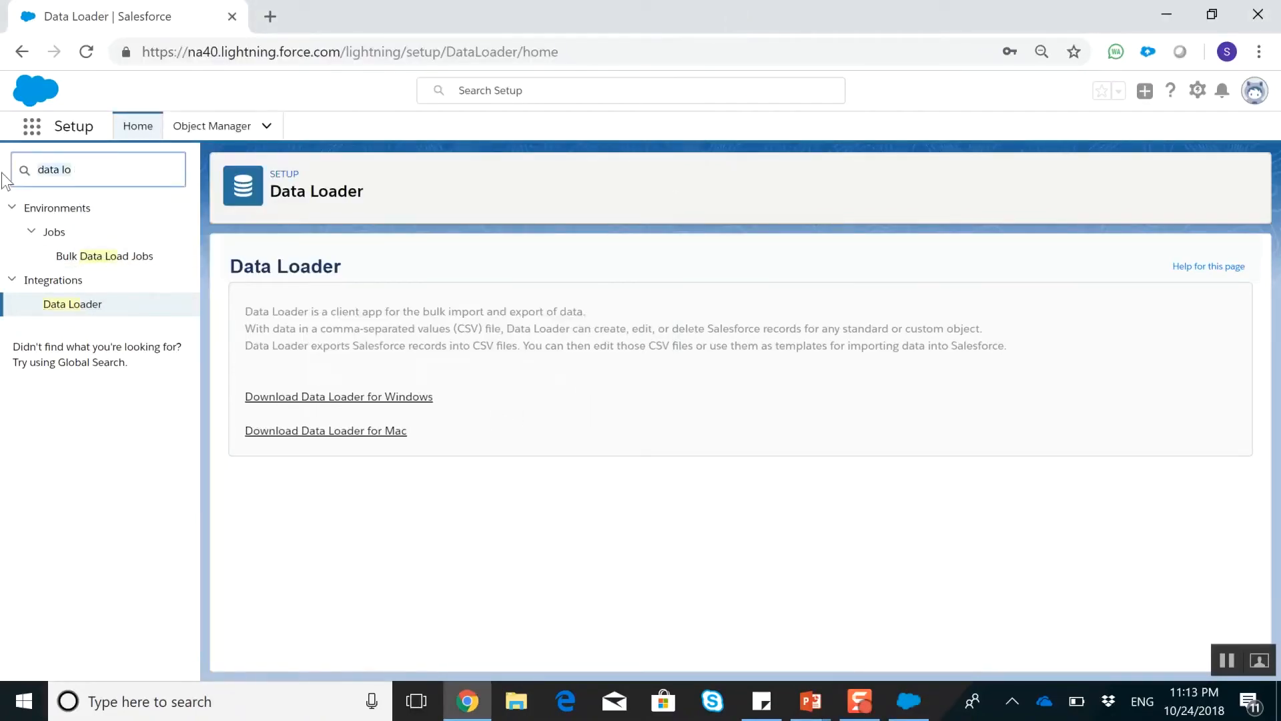
key(BackSpace)
key(BackSpace)
key(BackSpace)
key(BackSpace)
key(BackSpace)
text(ta impo)
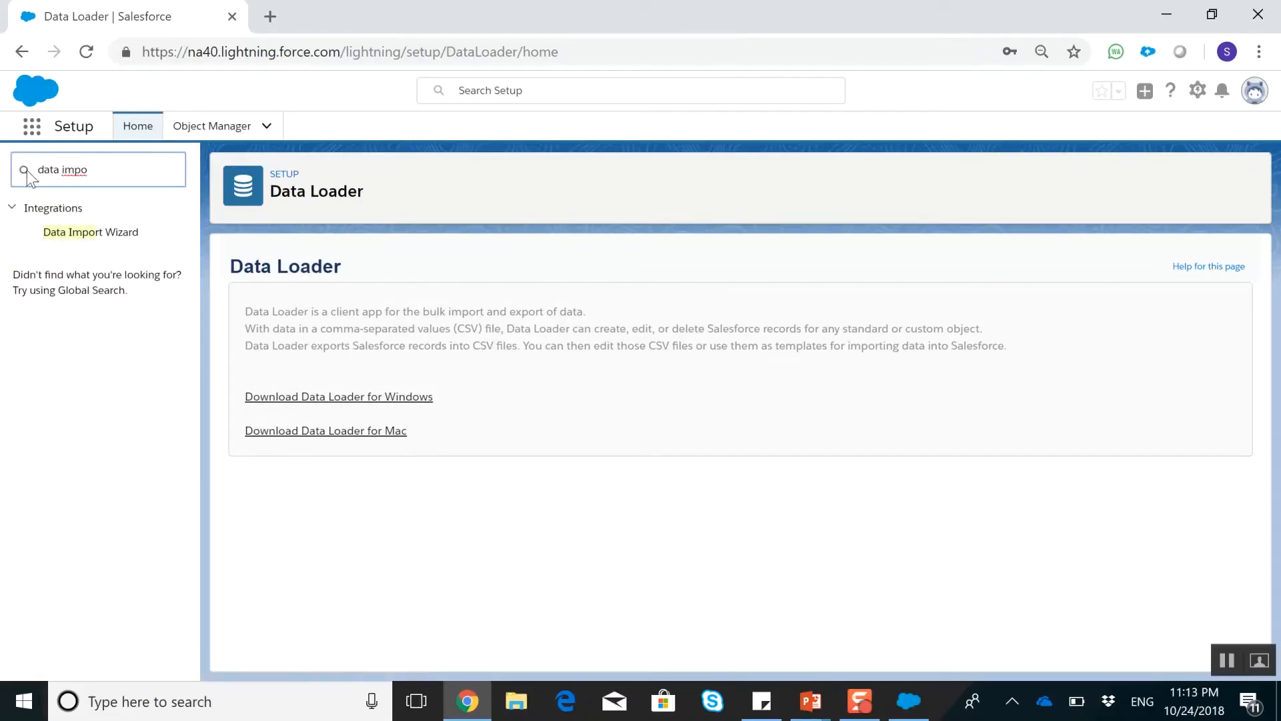
click(117, 234)
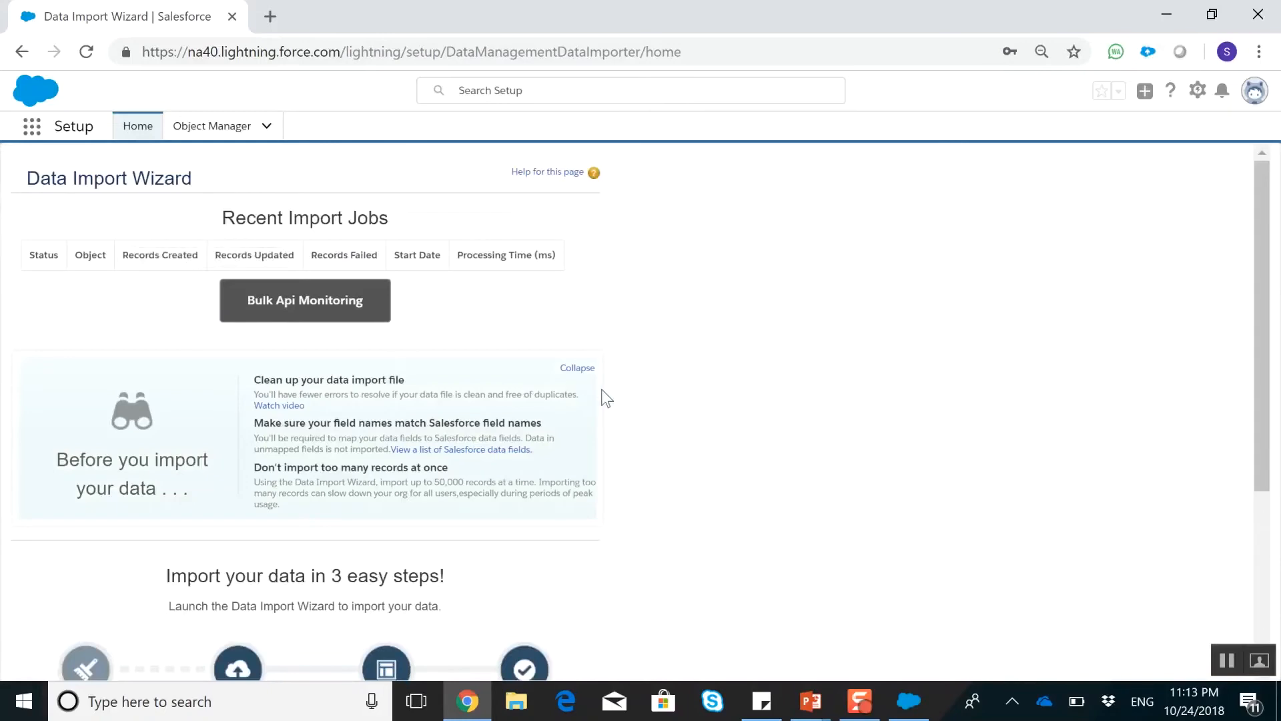
scroll(608, 394, down, 4)
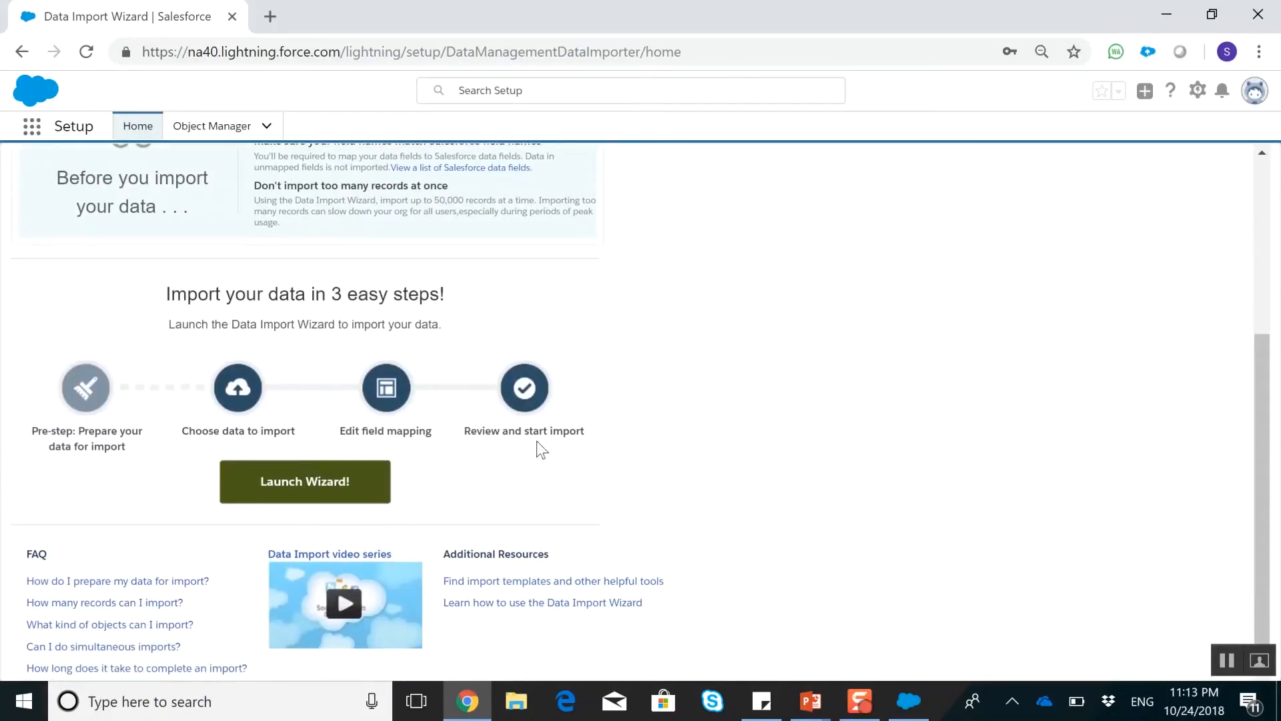
Switch to Excel and create a blank workbook
click(203, 704)
text(exce)
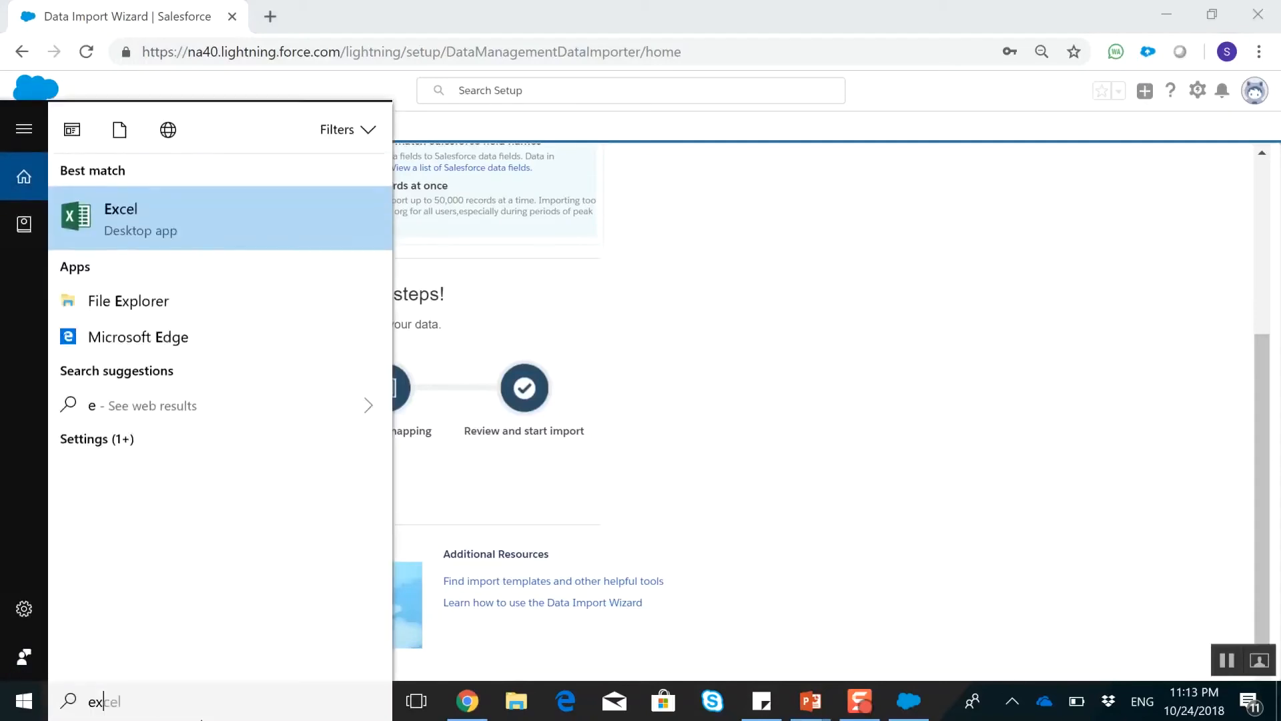
click(132, 202)
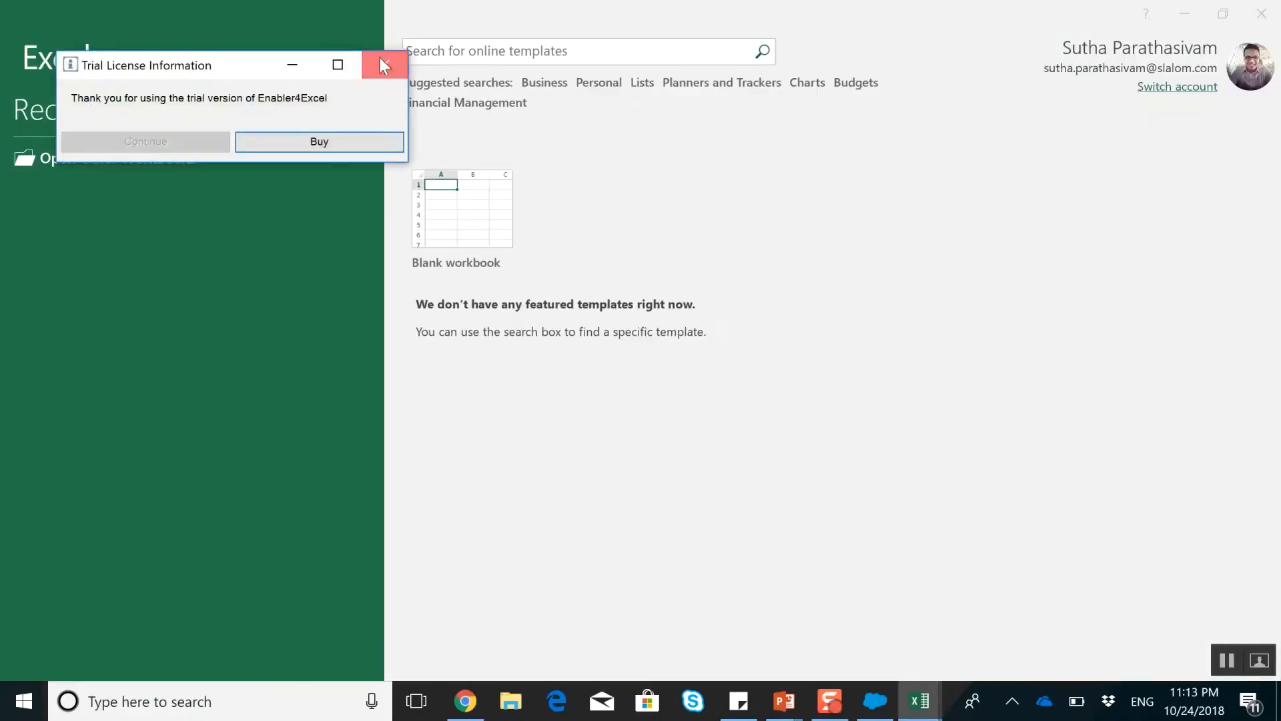
click(381, 65)
click(489, 228)
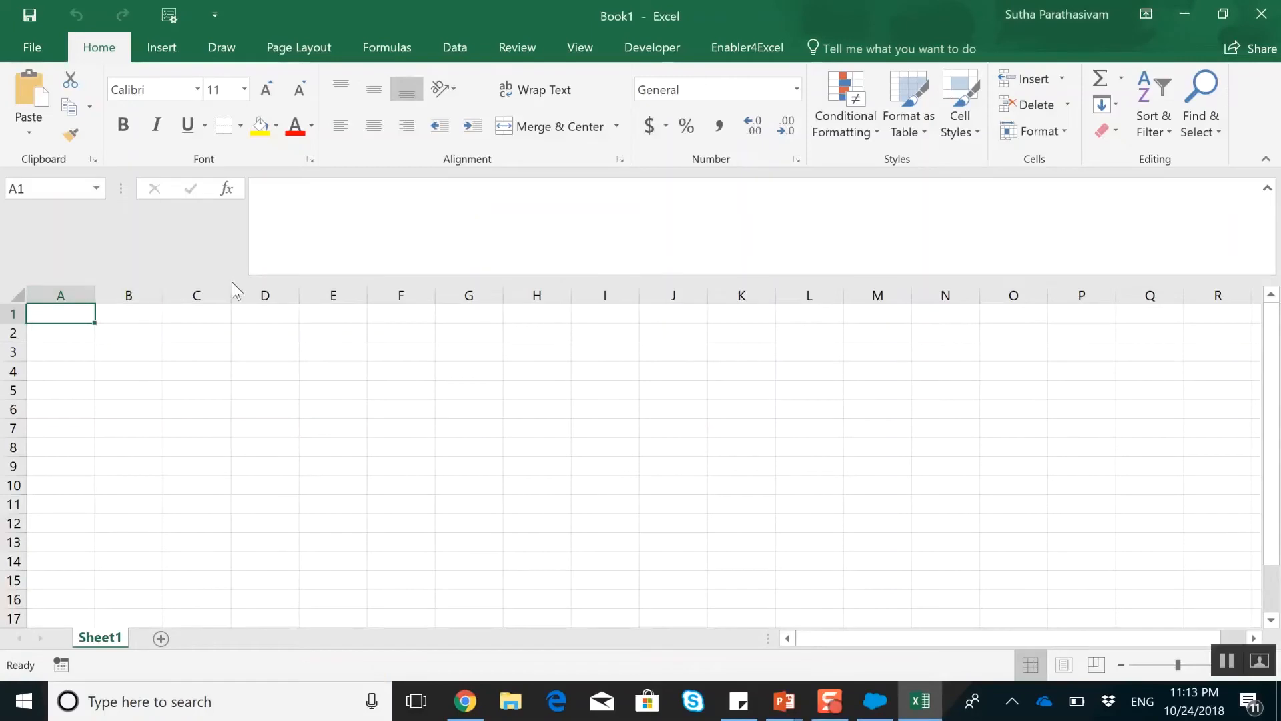
Enter the column headers Account Name, Phone and website in cells A1 to C1
text(Accoun)
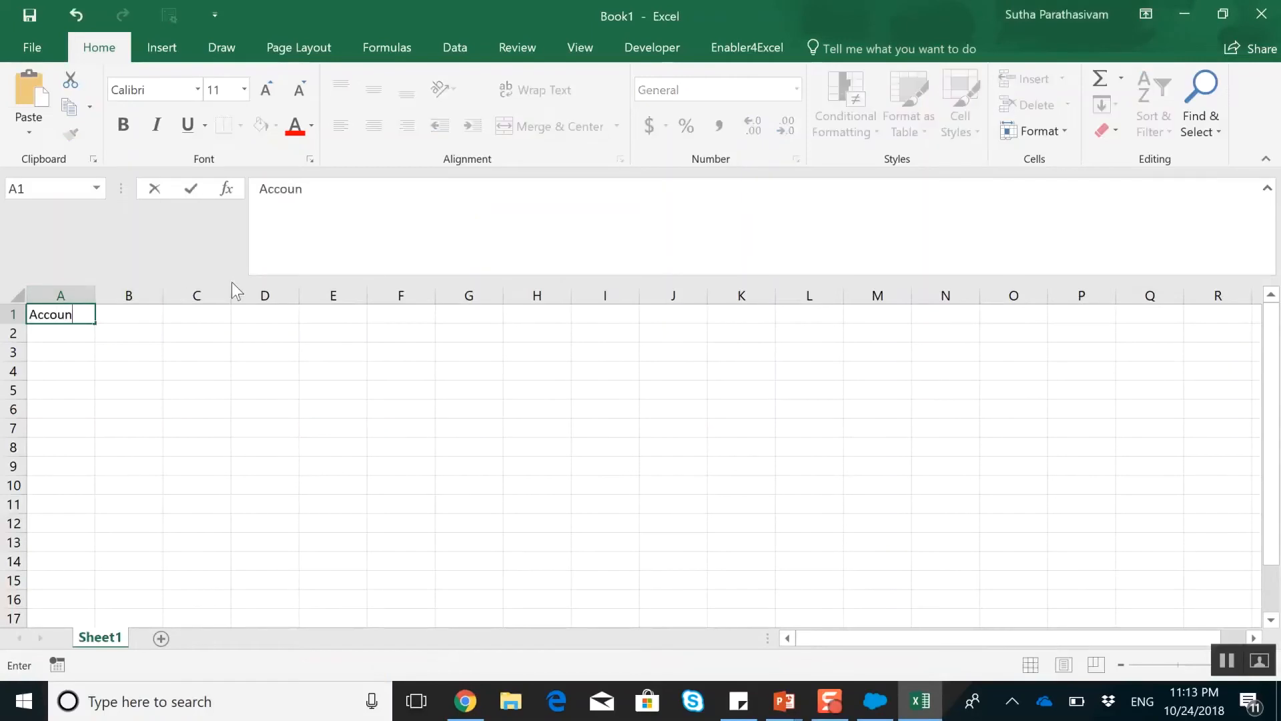
text(t Name)
key(Tab)
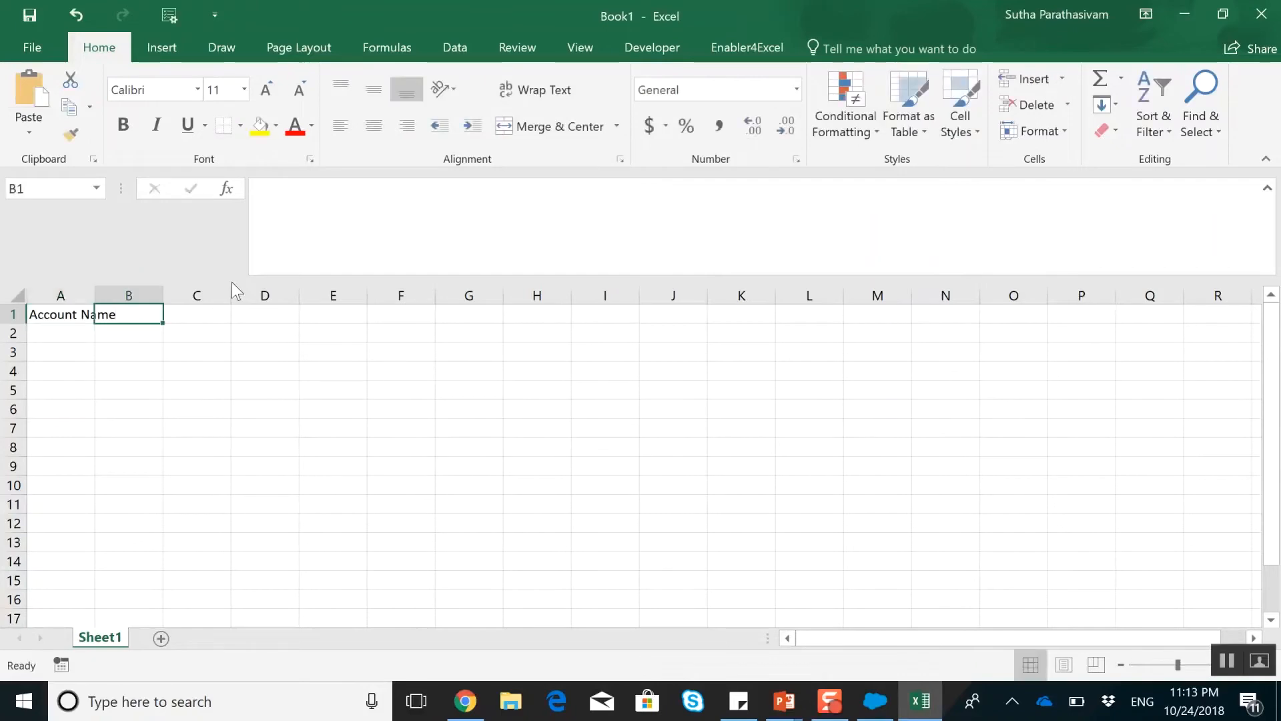
text(Phone)
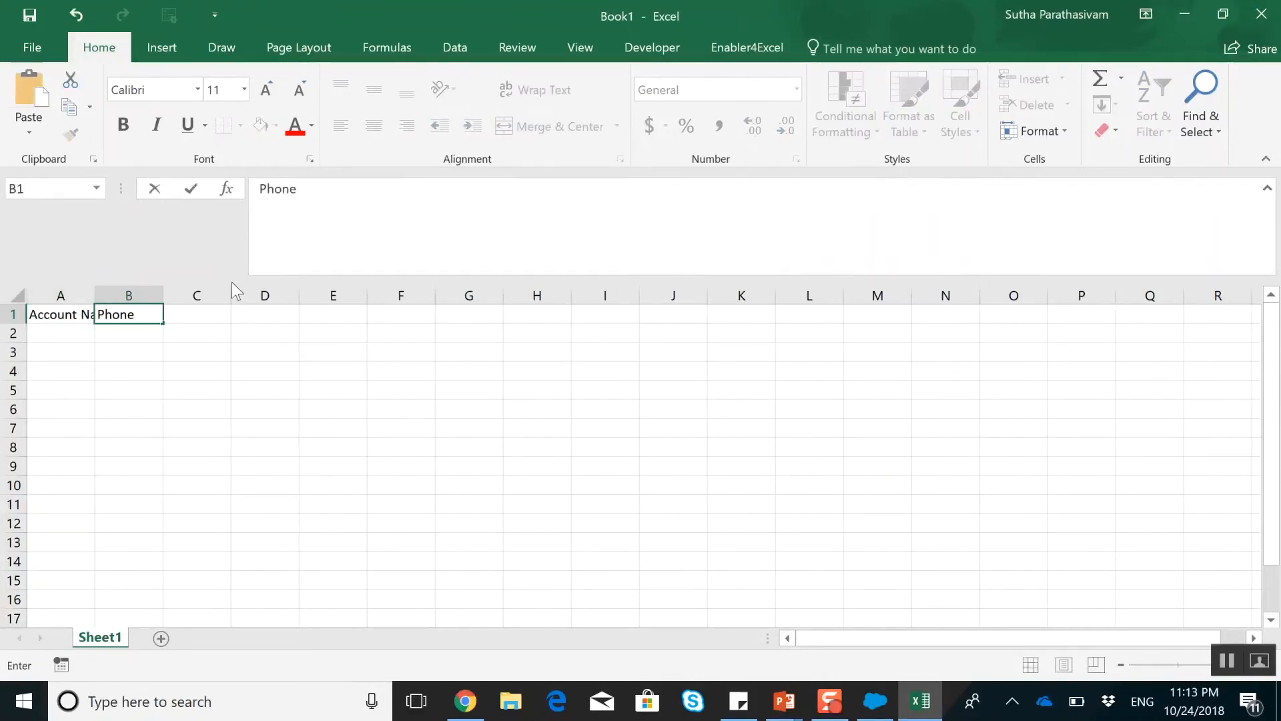
key(Tab)
text(website)
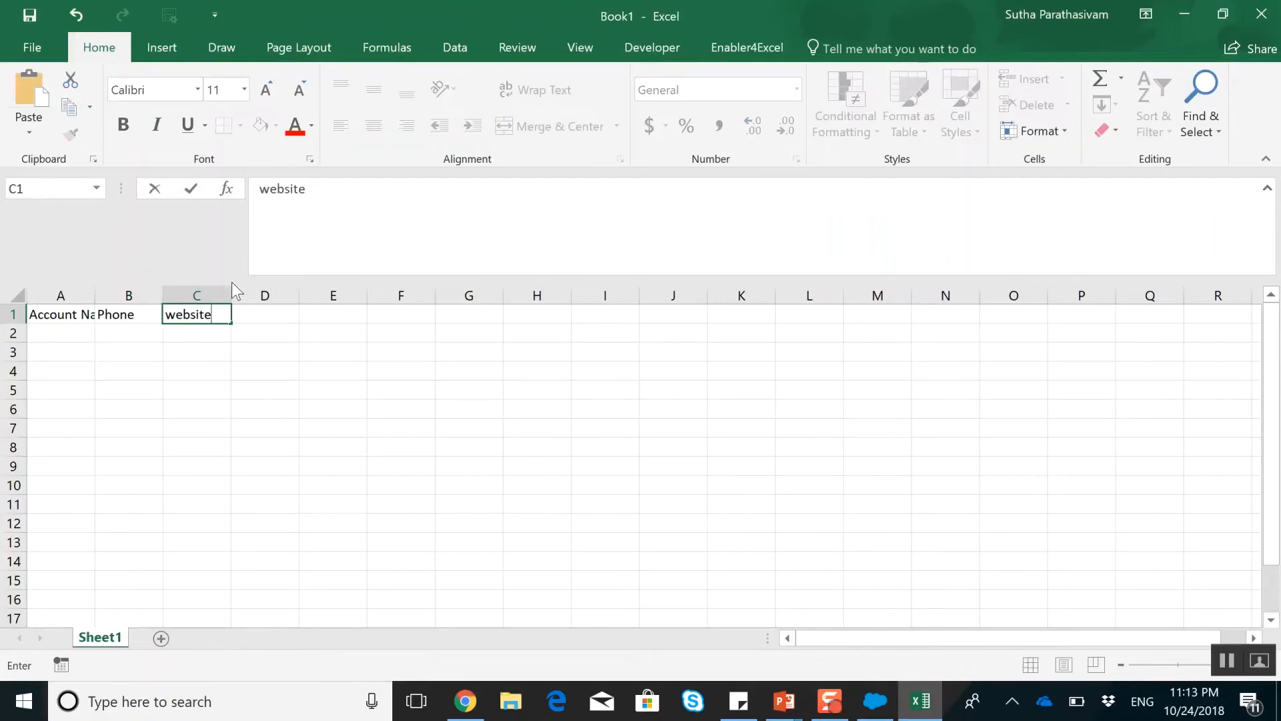
key(Return)
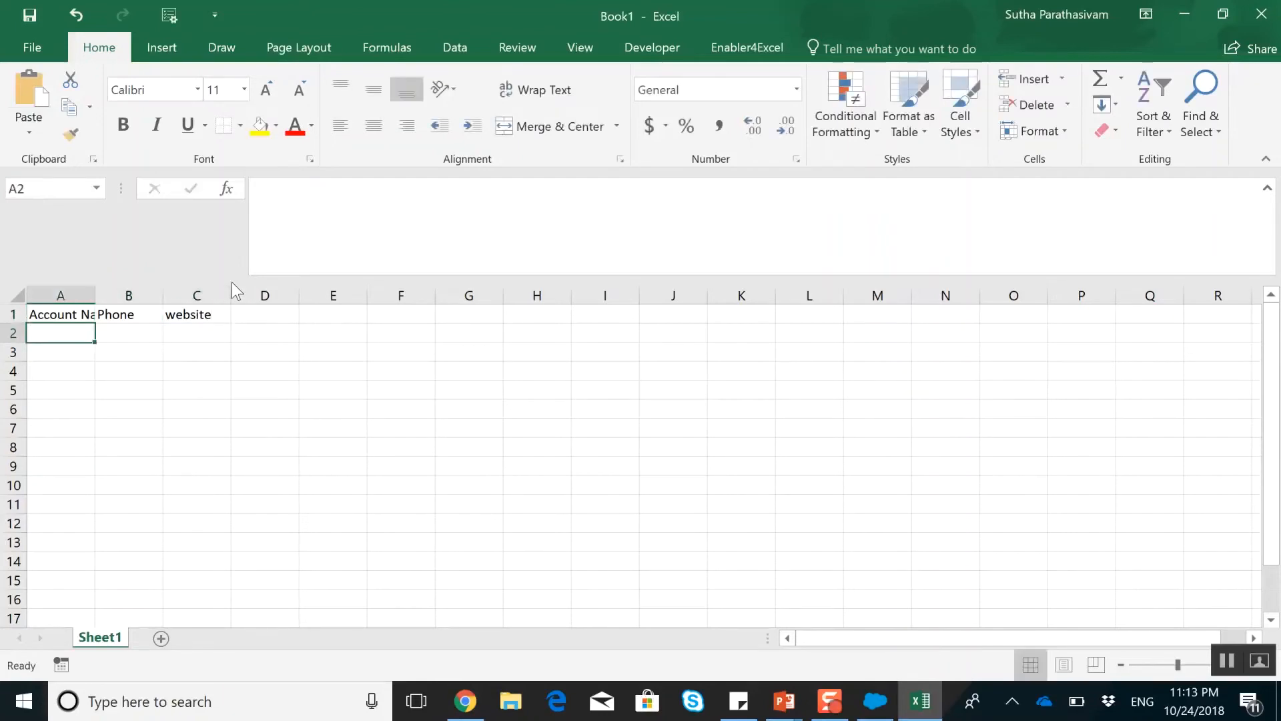
Enter the account names Facebook, Google and Instagram in cells A2 to A4
text(Facebook)
key(Return)
text(Google)
key(ctrl+Return)
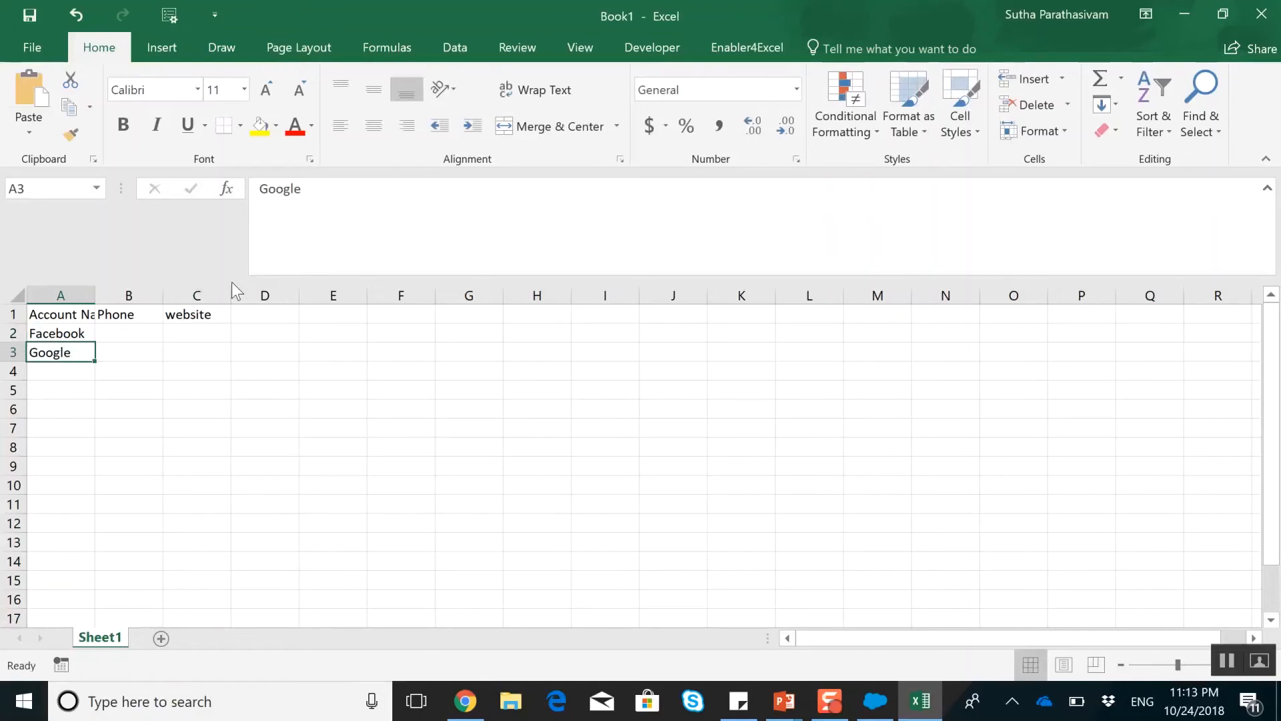
key(Return)
text(Instagram)
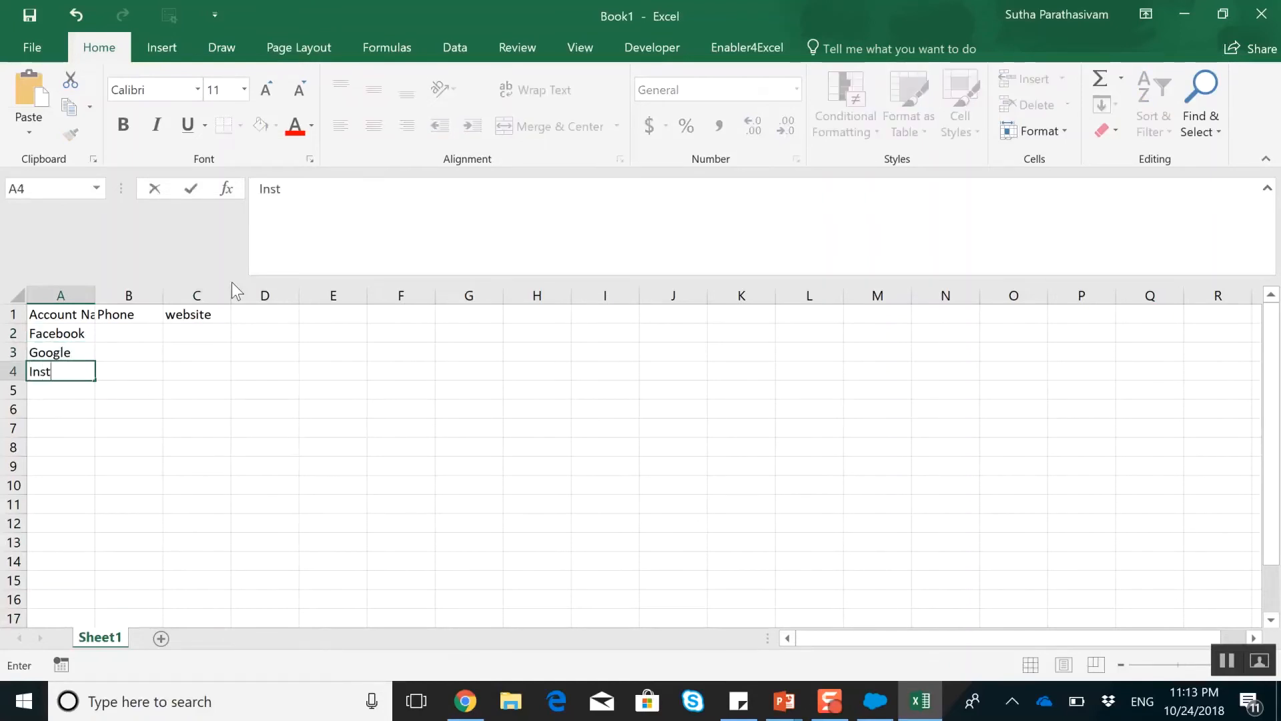
key(Right)
Enter a ten-digit placeholder phone number for Facebook in cell B2
key(Up)
key(Up)
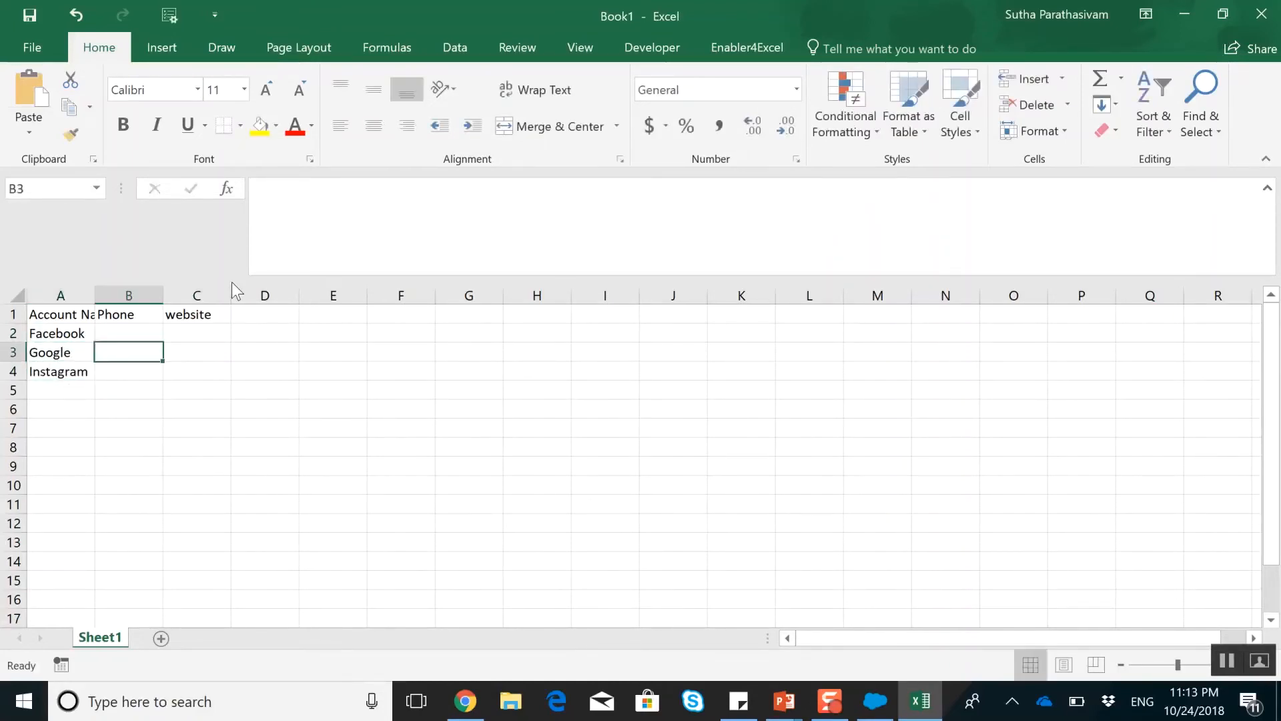
text(1111111)
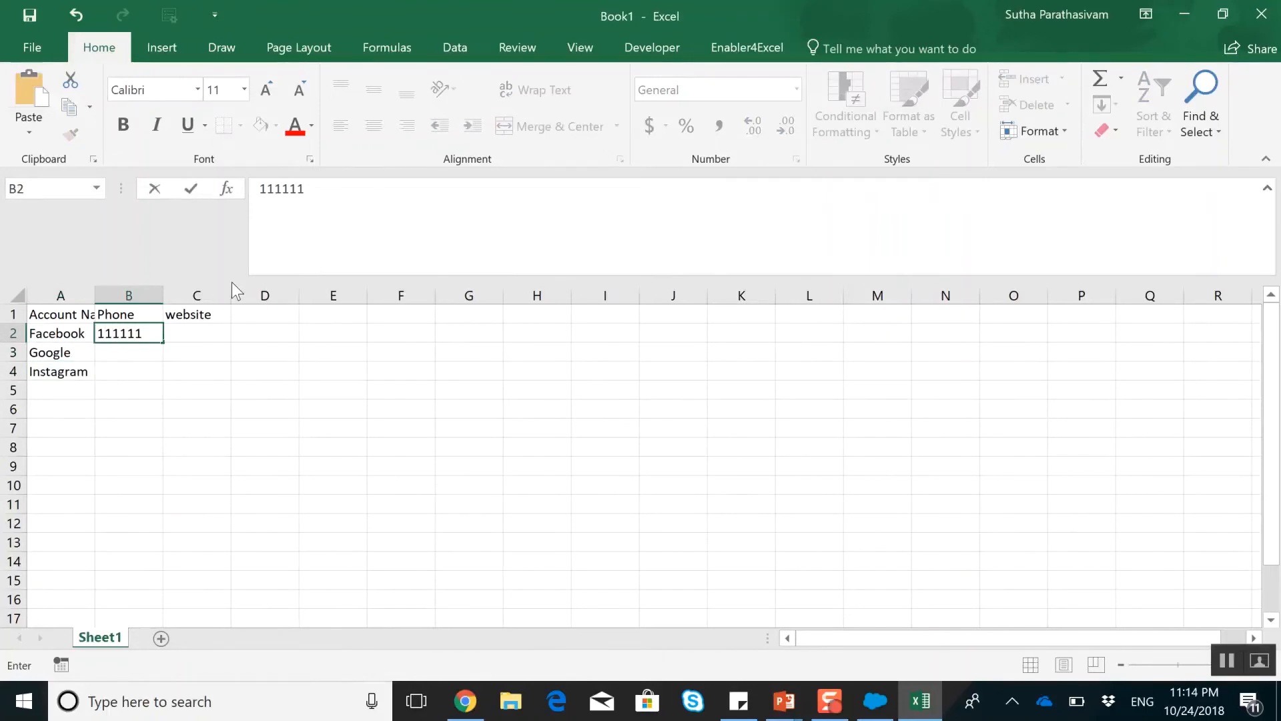
text(111)
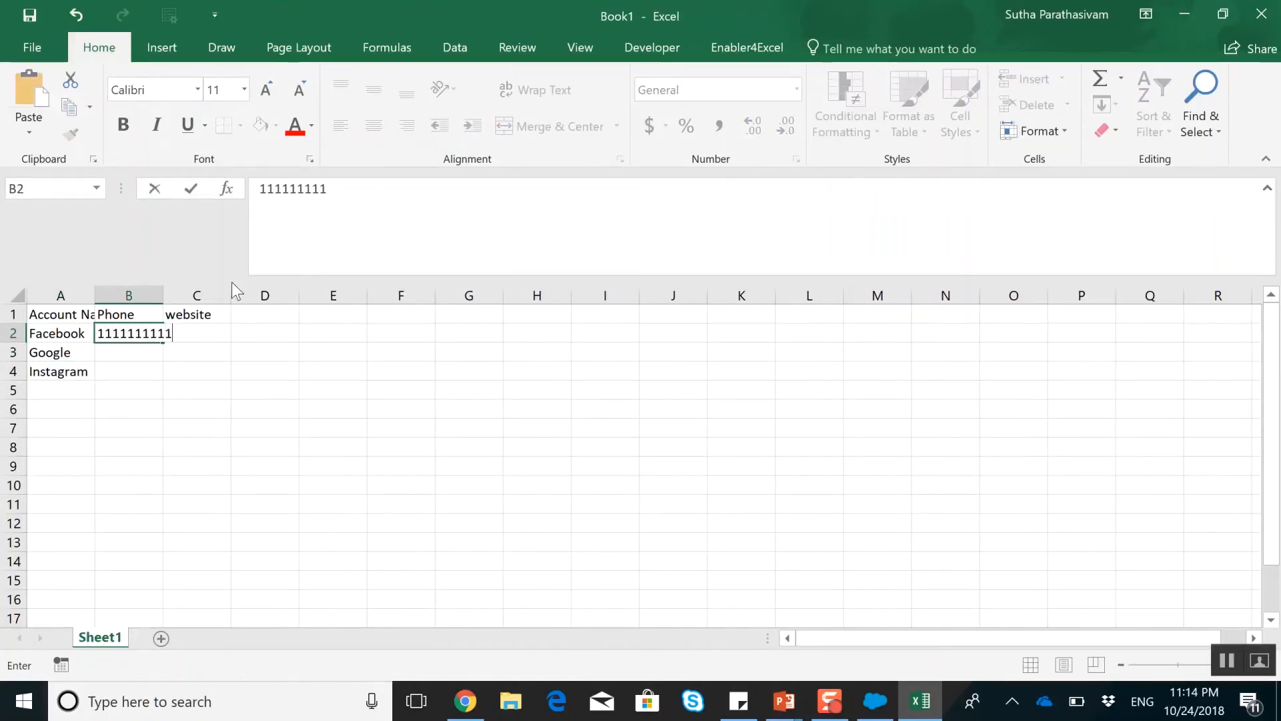
double_click(164, 295)
click(158, 294)
click(163, 333)
drag(174, 341, 175, 387)
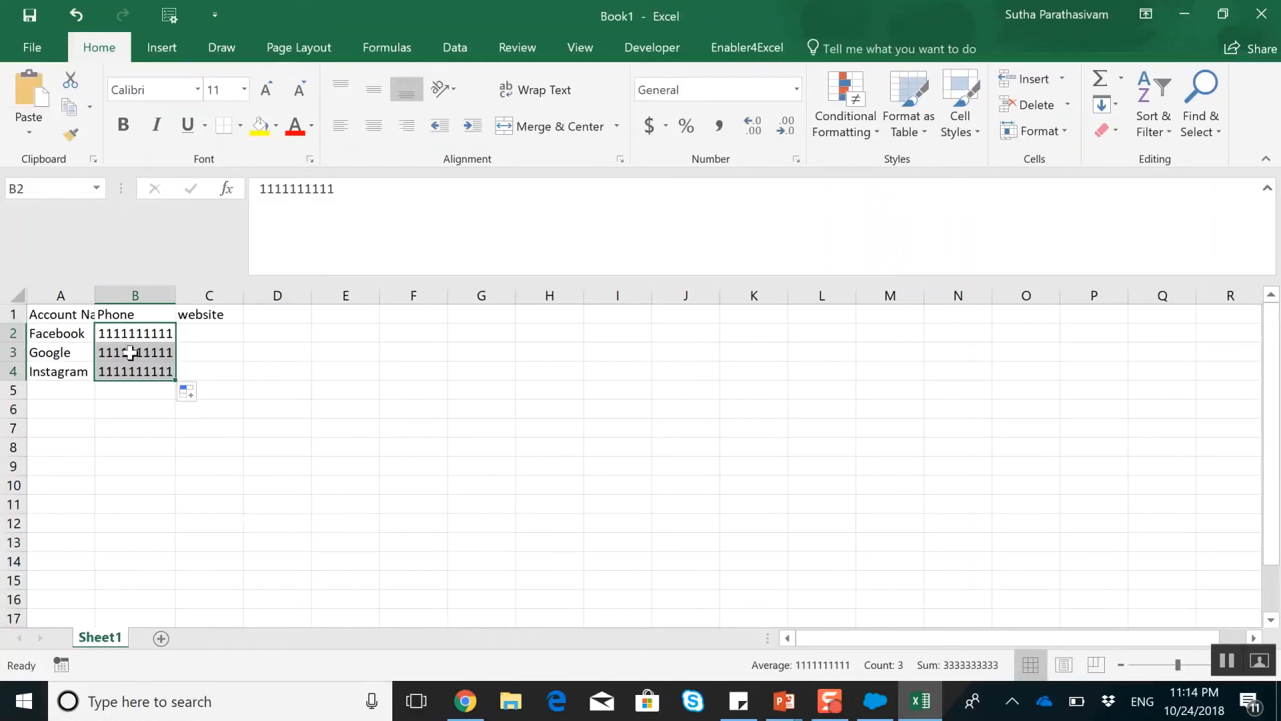
Replace the phone numbers for Google in B3 and Instagram in B4 with different ten-digit placeholders
click(155, 352)
text(2222222222)
click(145, 371)
text(3333333333)
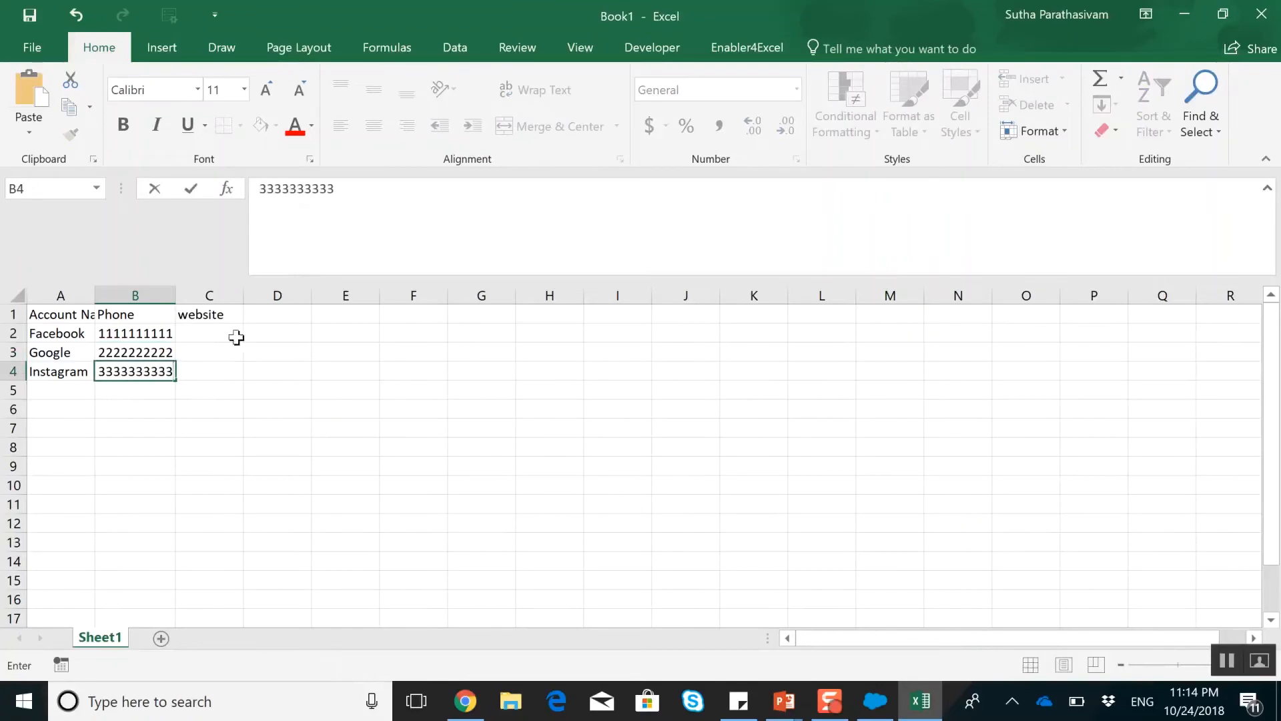
Enter the websites facebook.com, google.ca and instagram.com in cells C2 to C4
click(217, 333)
text(facebook.com)
key(Tab)
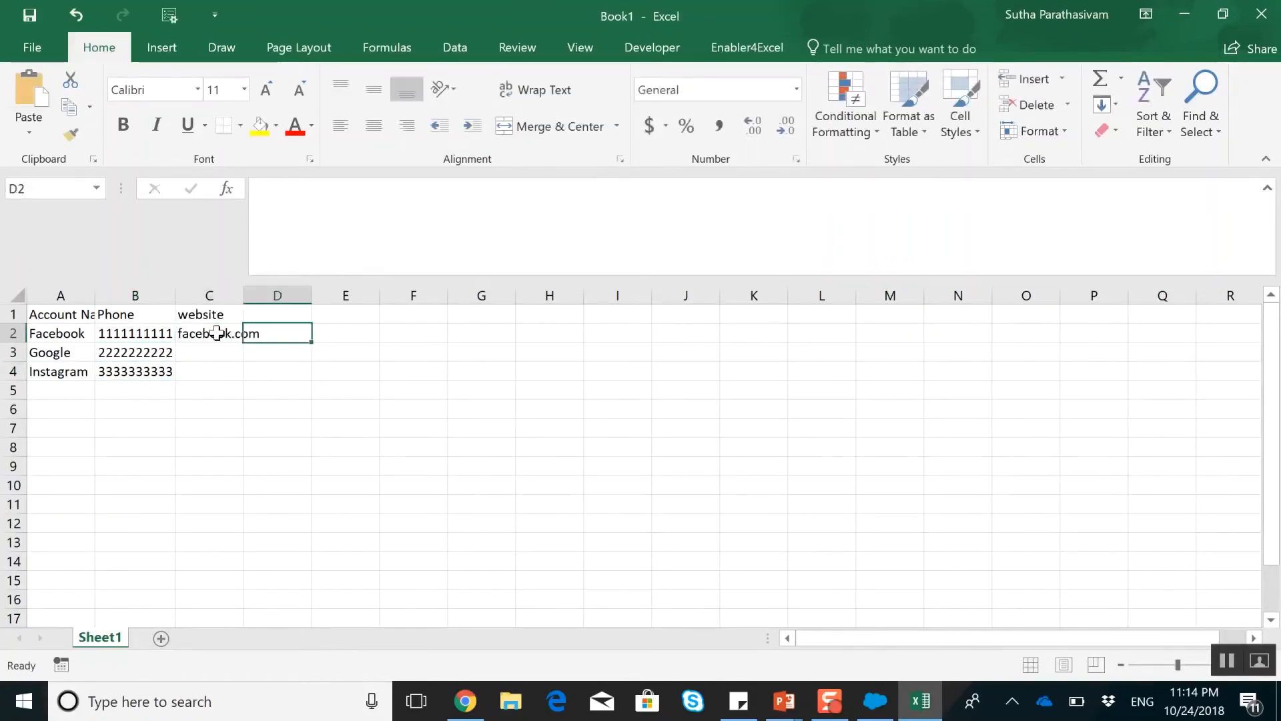
key(Return)
text(google.ca)
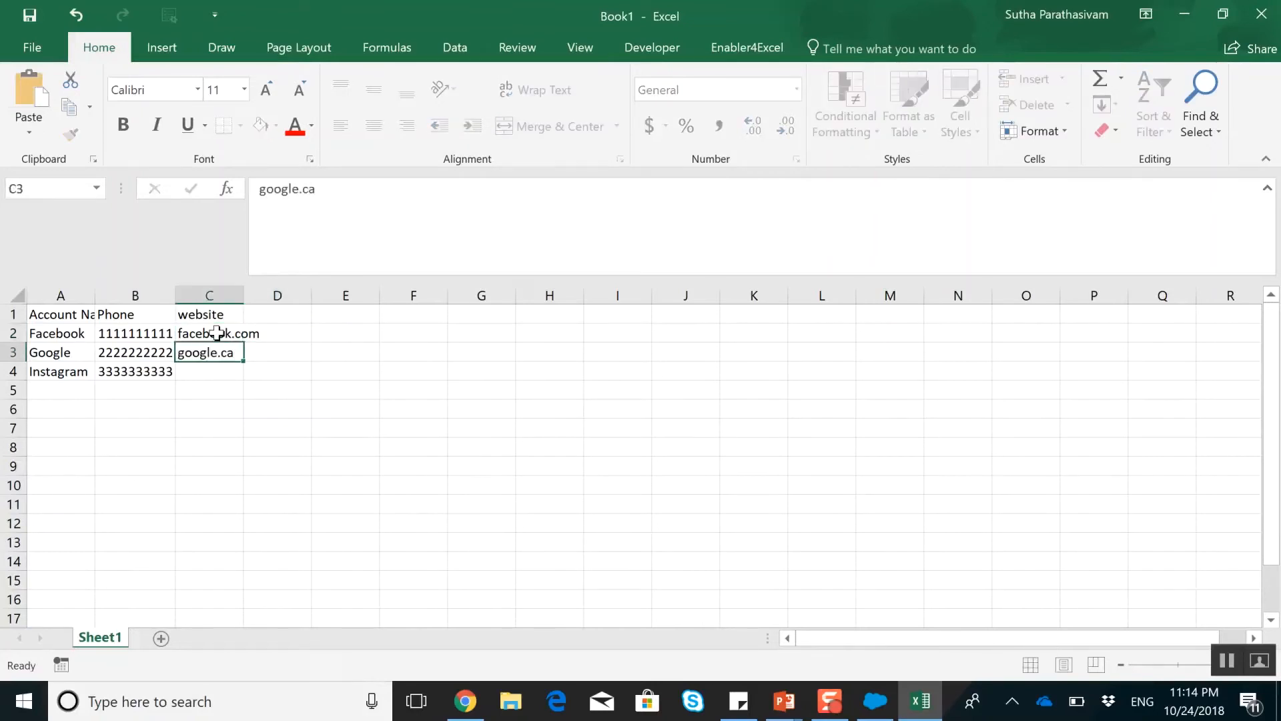
key(Return)
text(instagram)
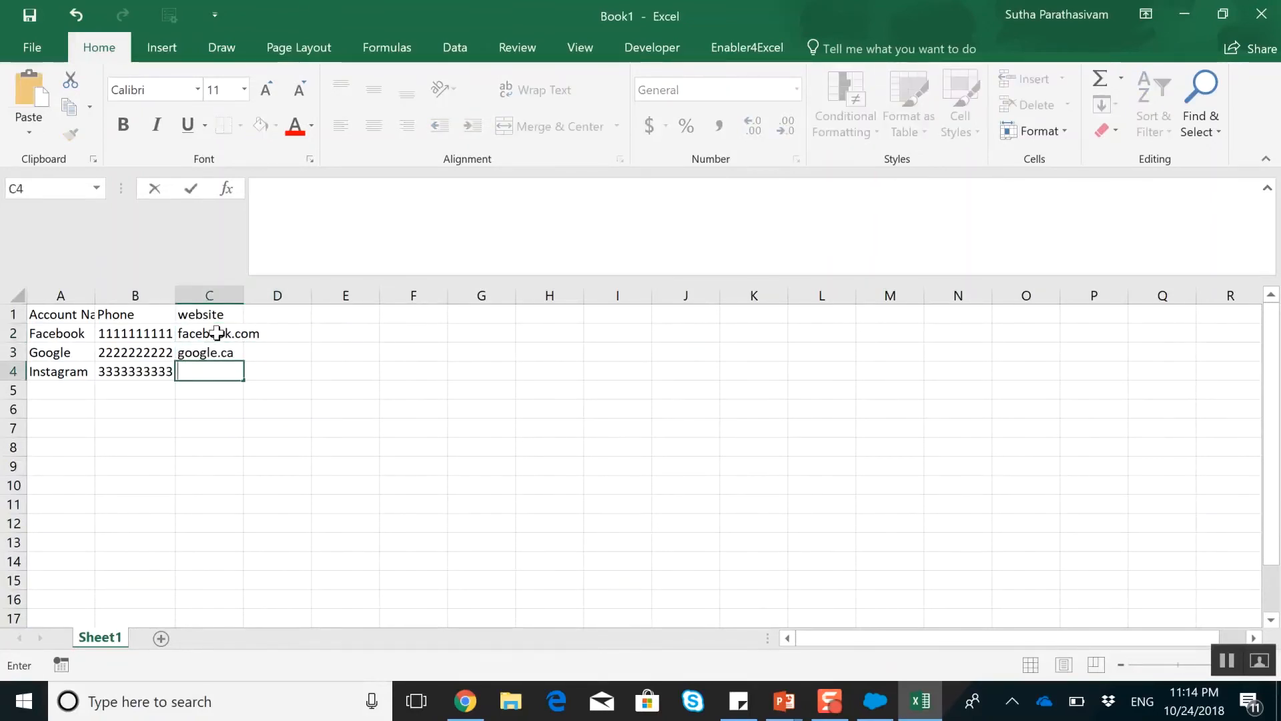
text(.com)
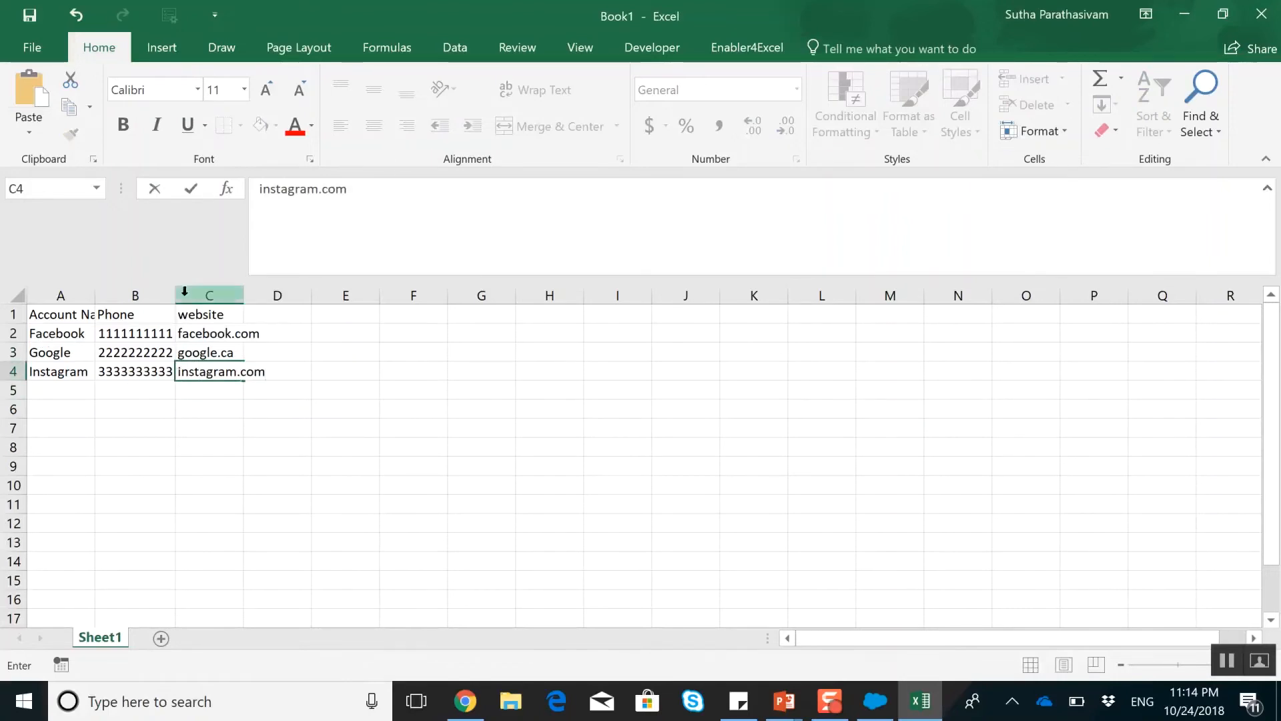
Save the workbook to the Desktop as DataUpload in CSV (Comma delimited) format
click(34, 46)
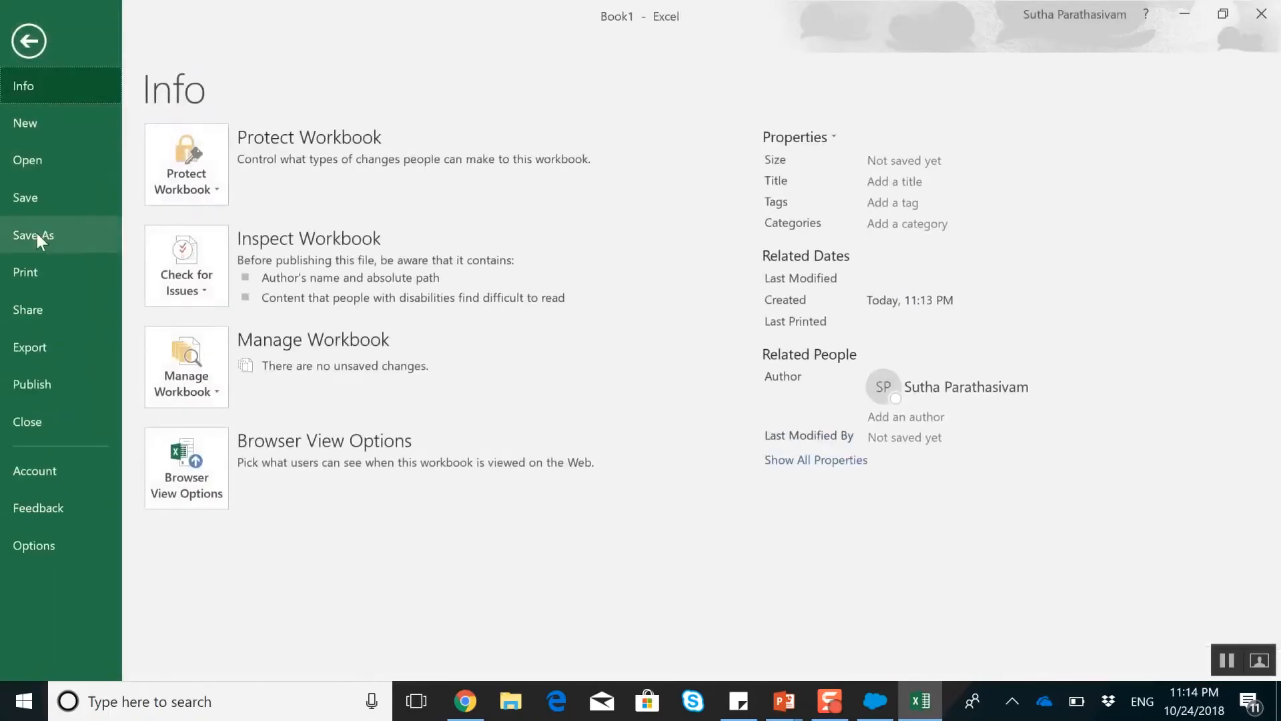
click(37, 234)
click(206, 527)
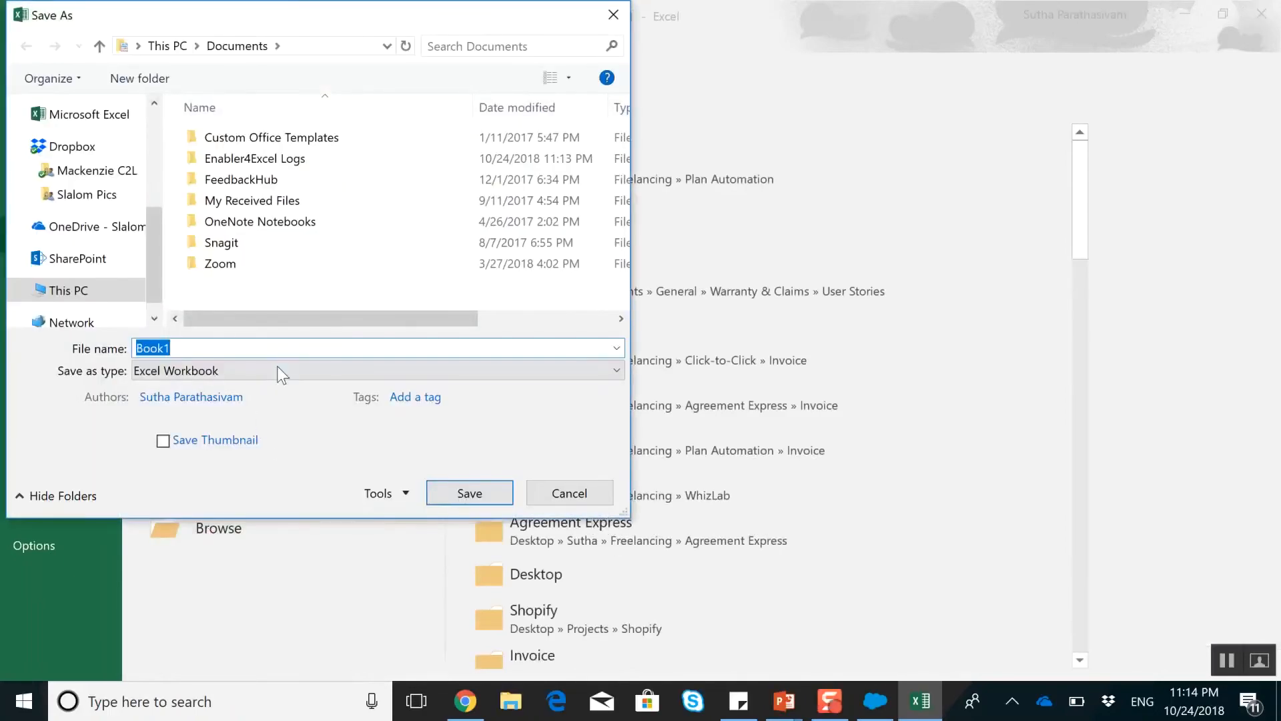
click(277, 369)
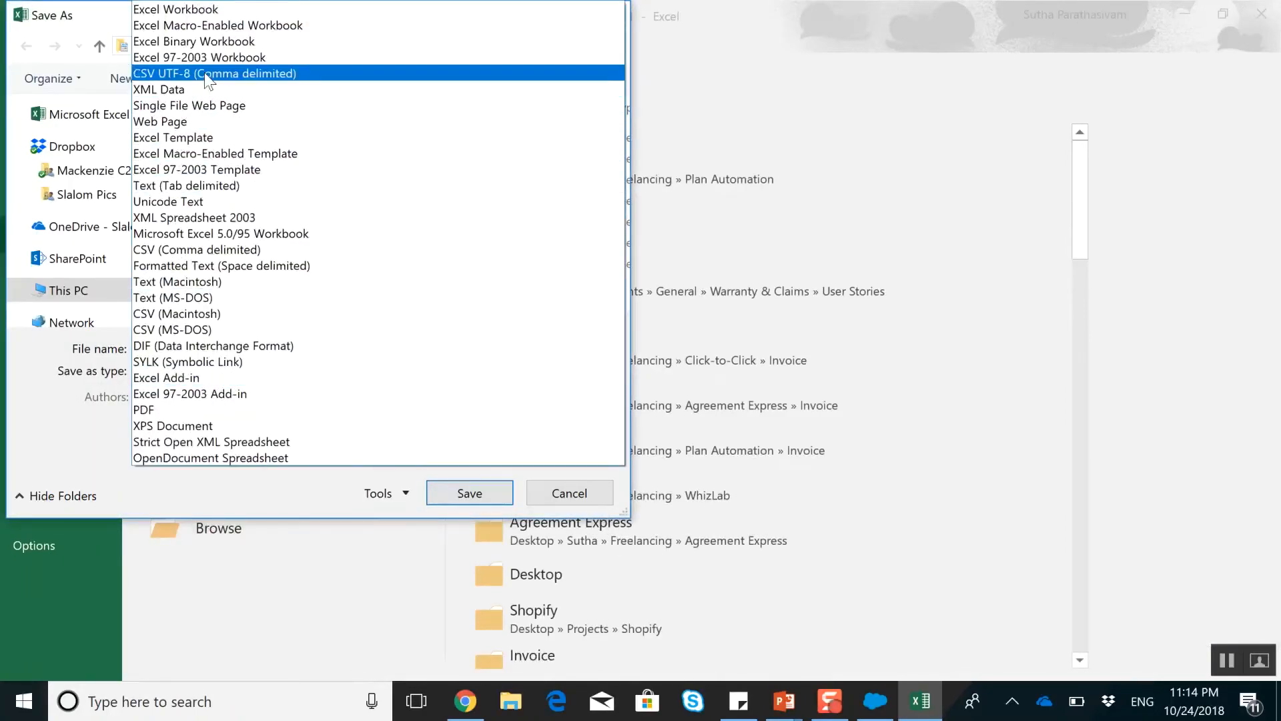
click(176, 253)
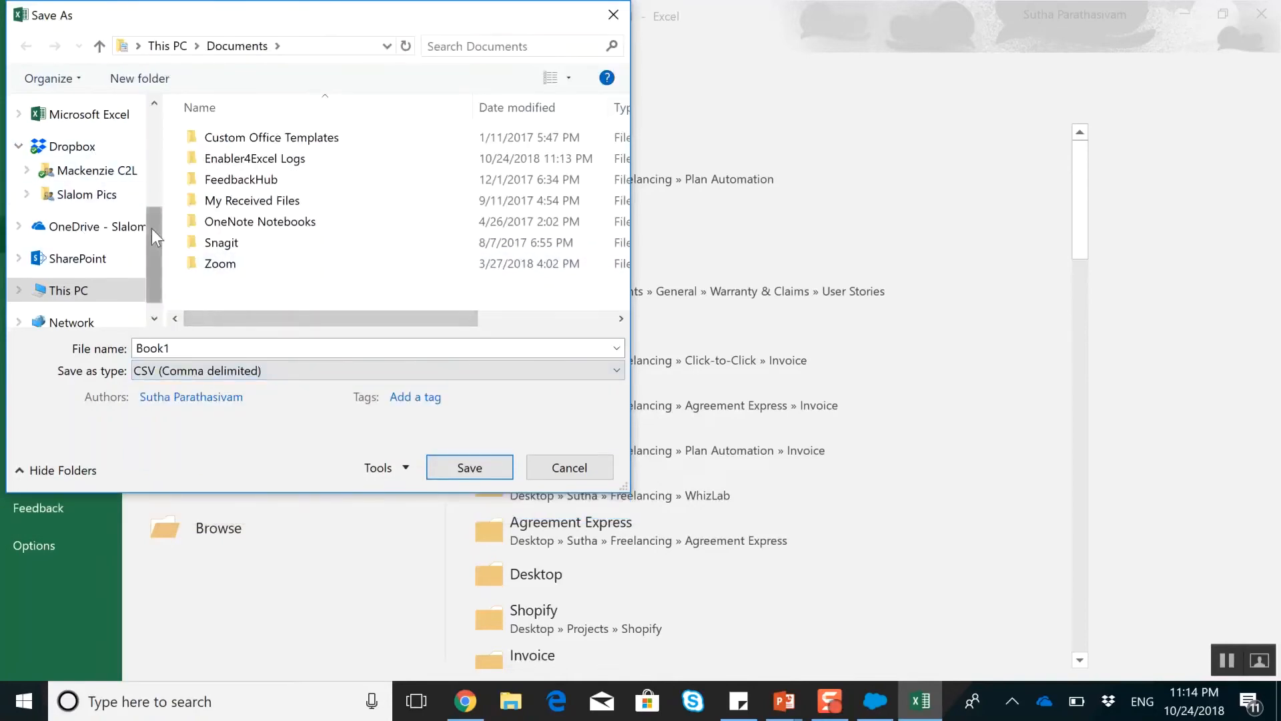
drag(151, 229, 151, 102)
click(79, 171)
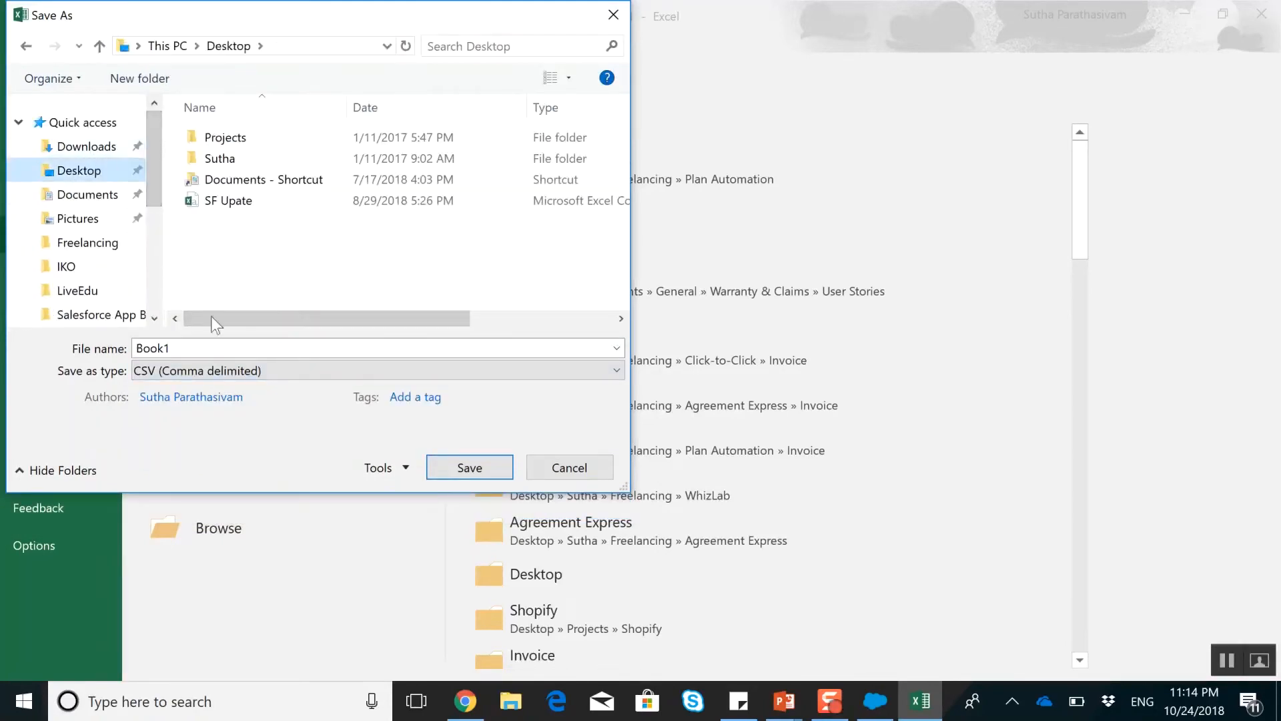
double_click(195, 345)
text(DataUpload)
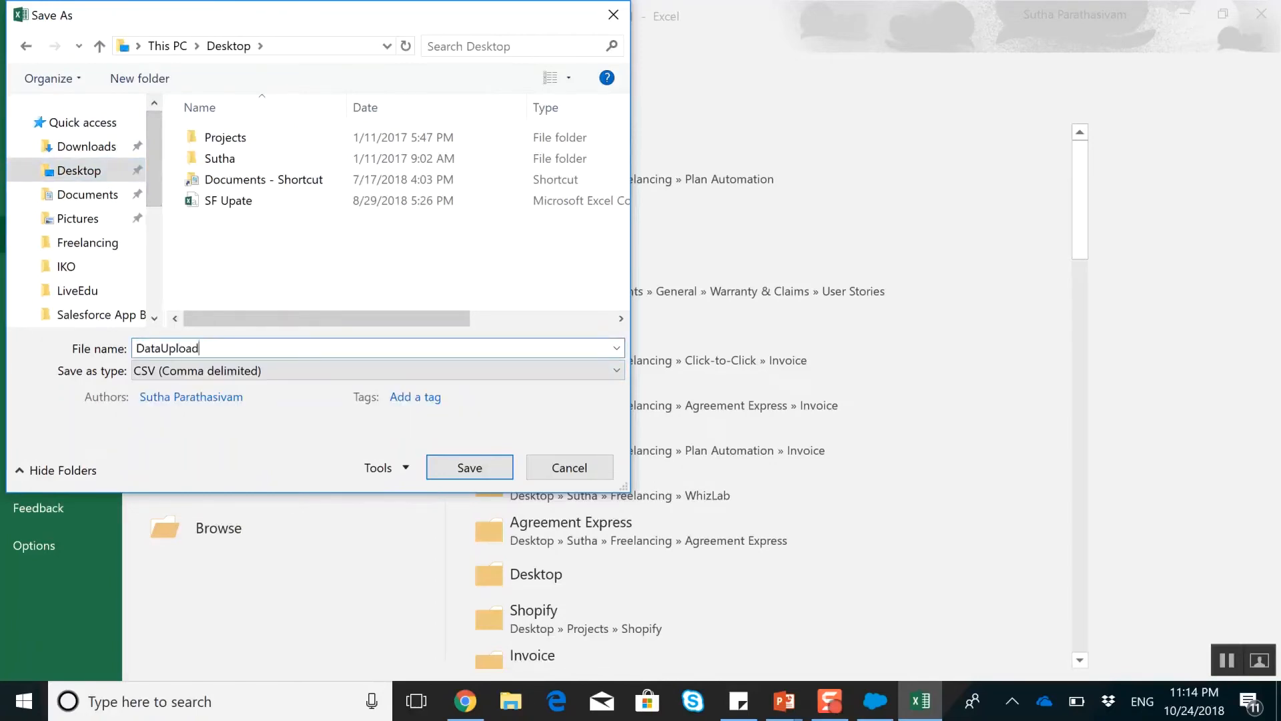
key(Return)
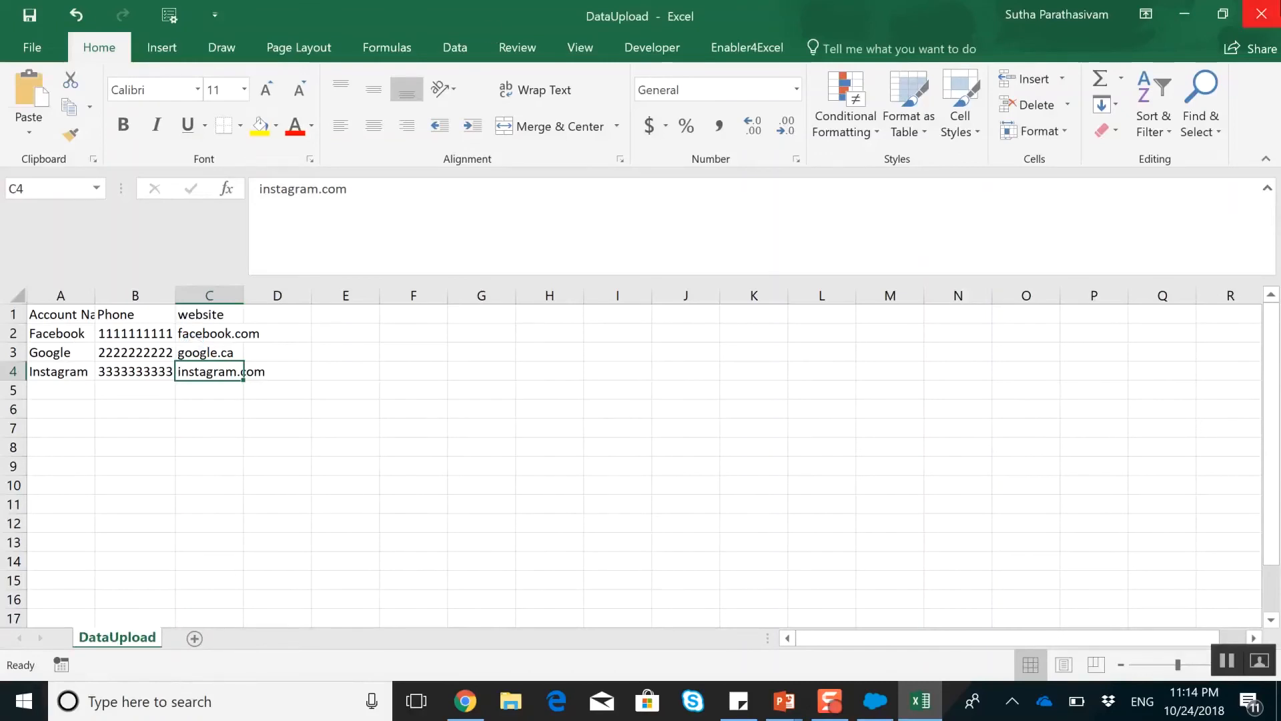
Switch to Salesforce and start a Data Import Wizard import that adds new Accounts and Contacts records, matching accounts by Name & Site
click(1193, 12)
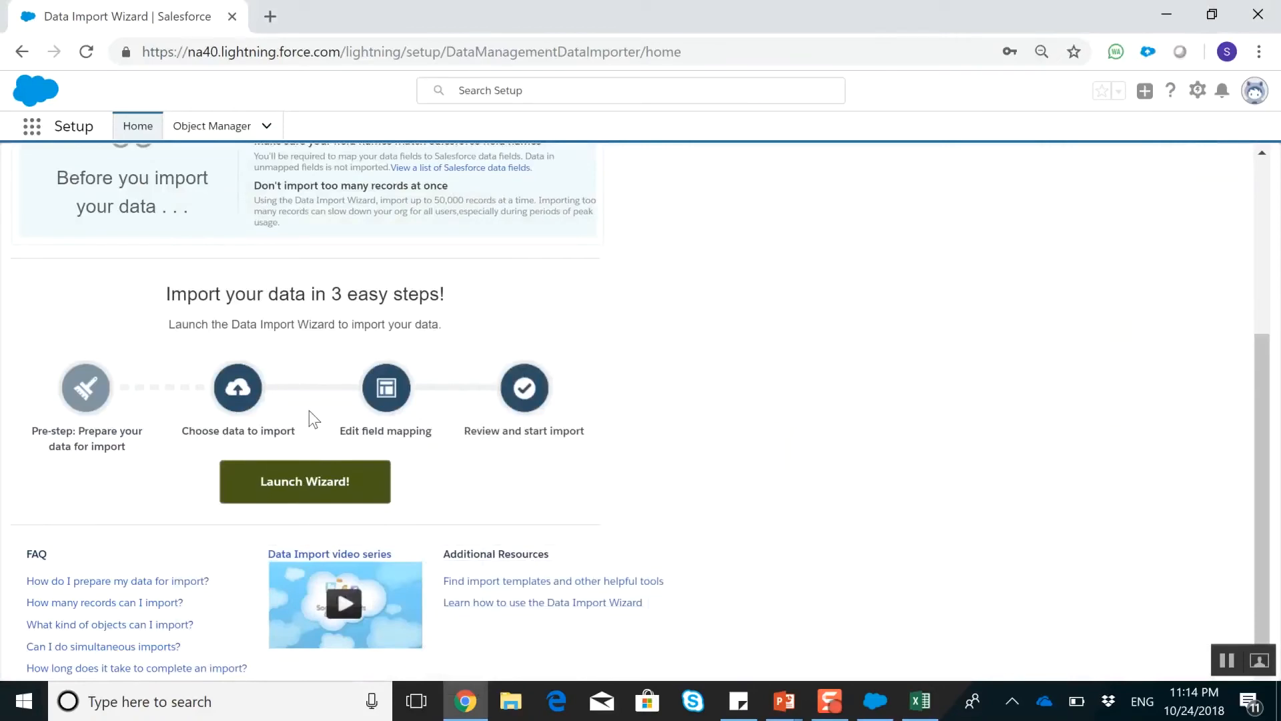
click(341, 480)
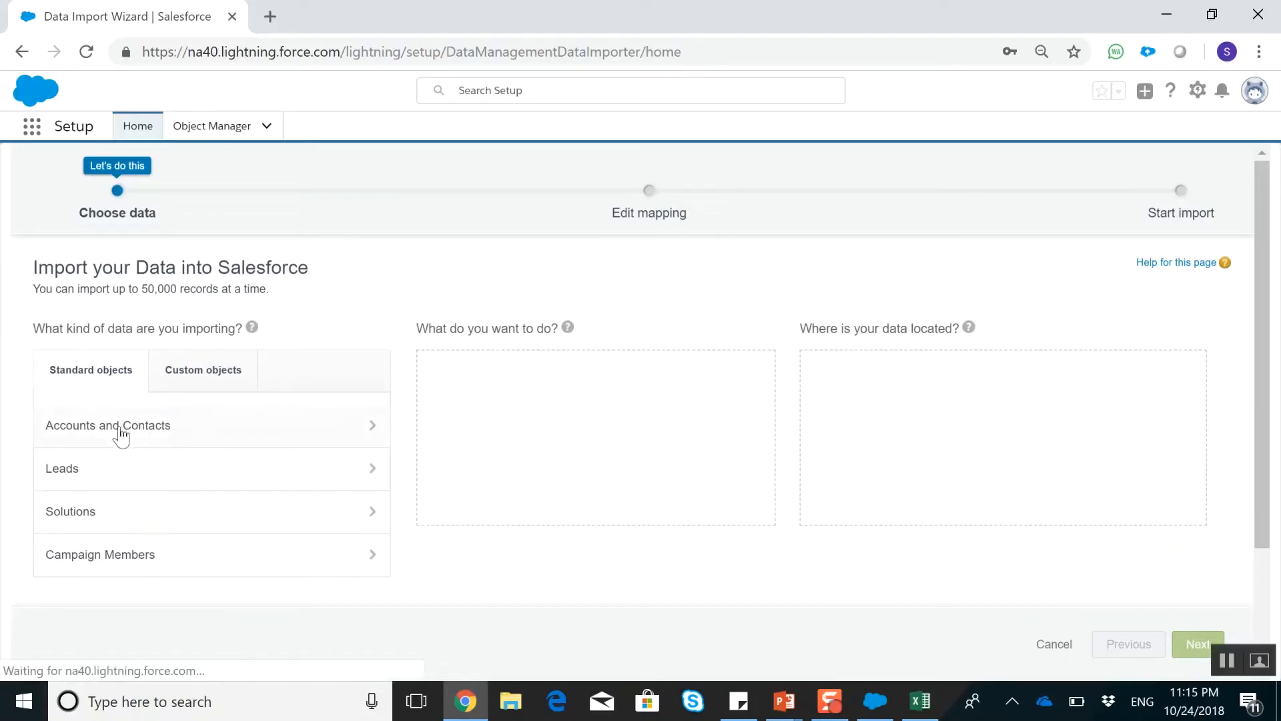
click(120, 435)
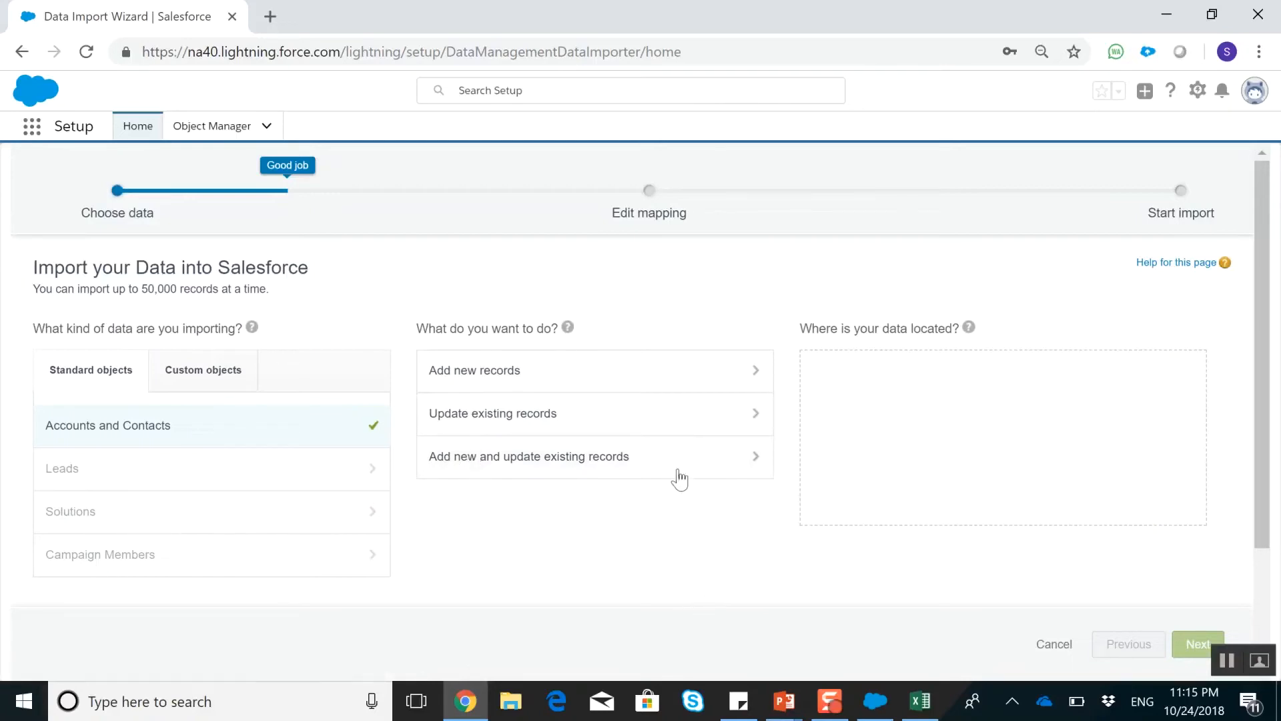
click(475, 378)
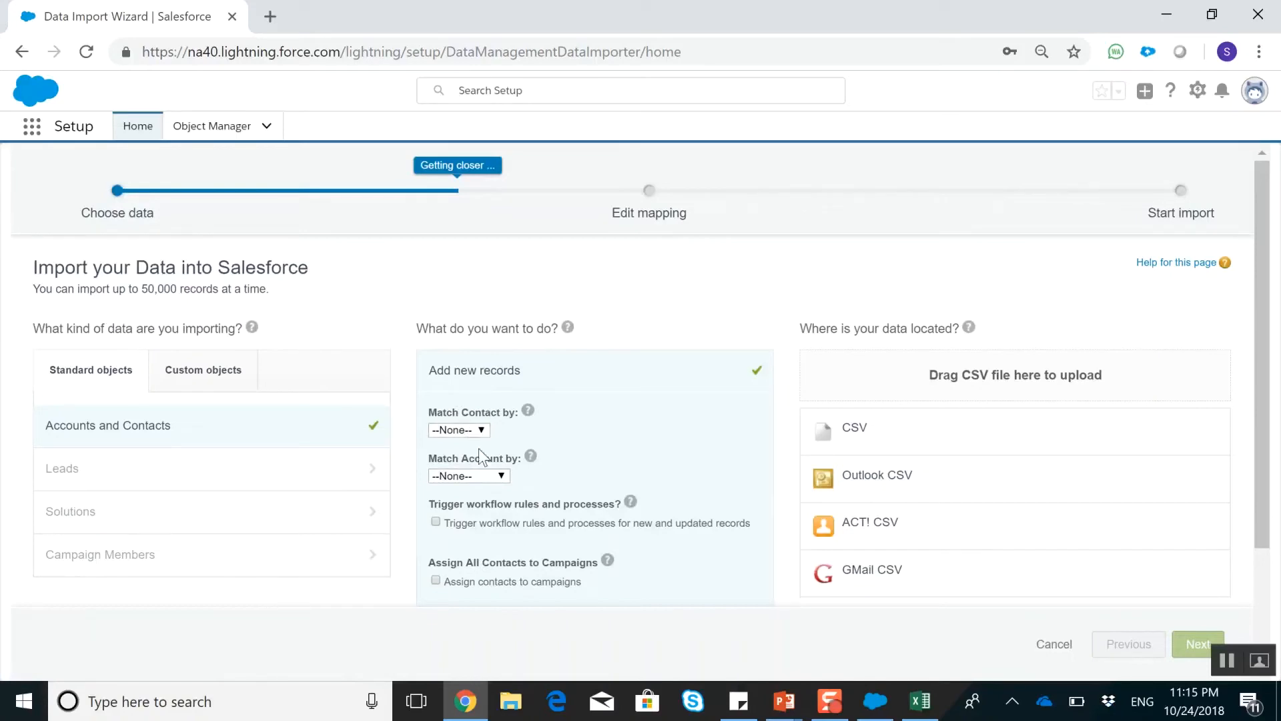
click(475, 476)
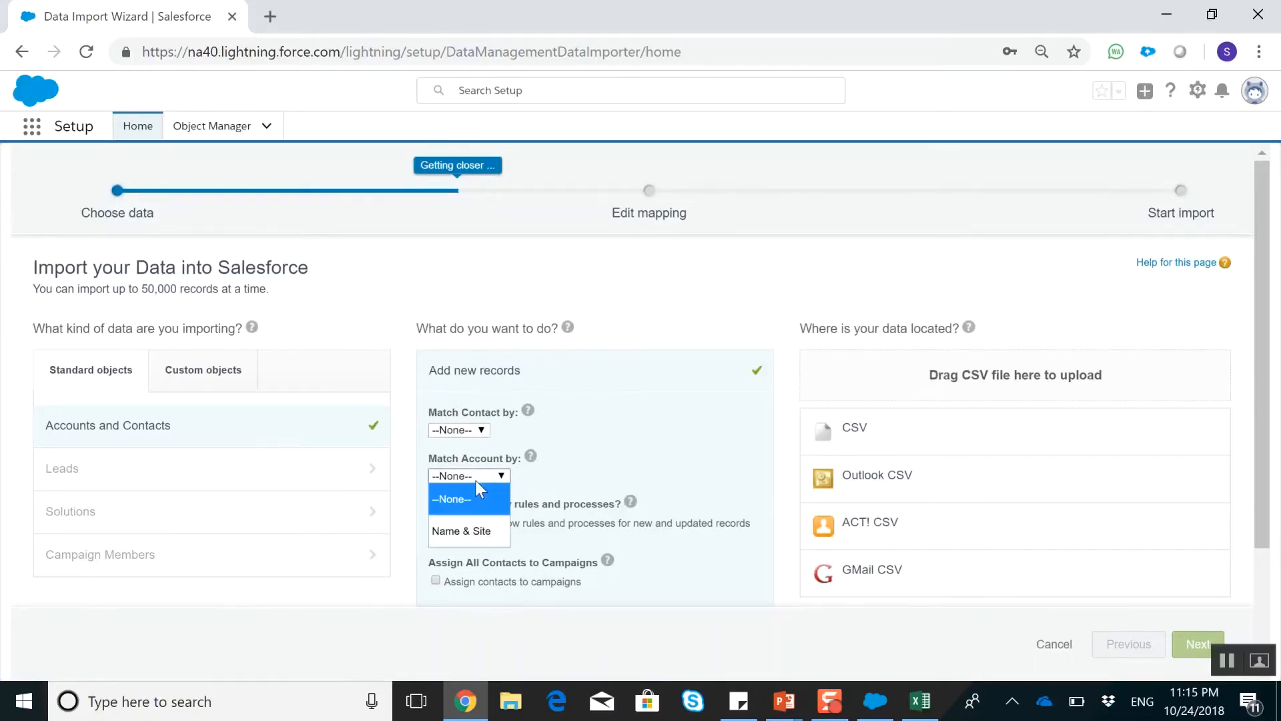
click(476, 533)
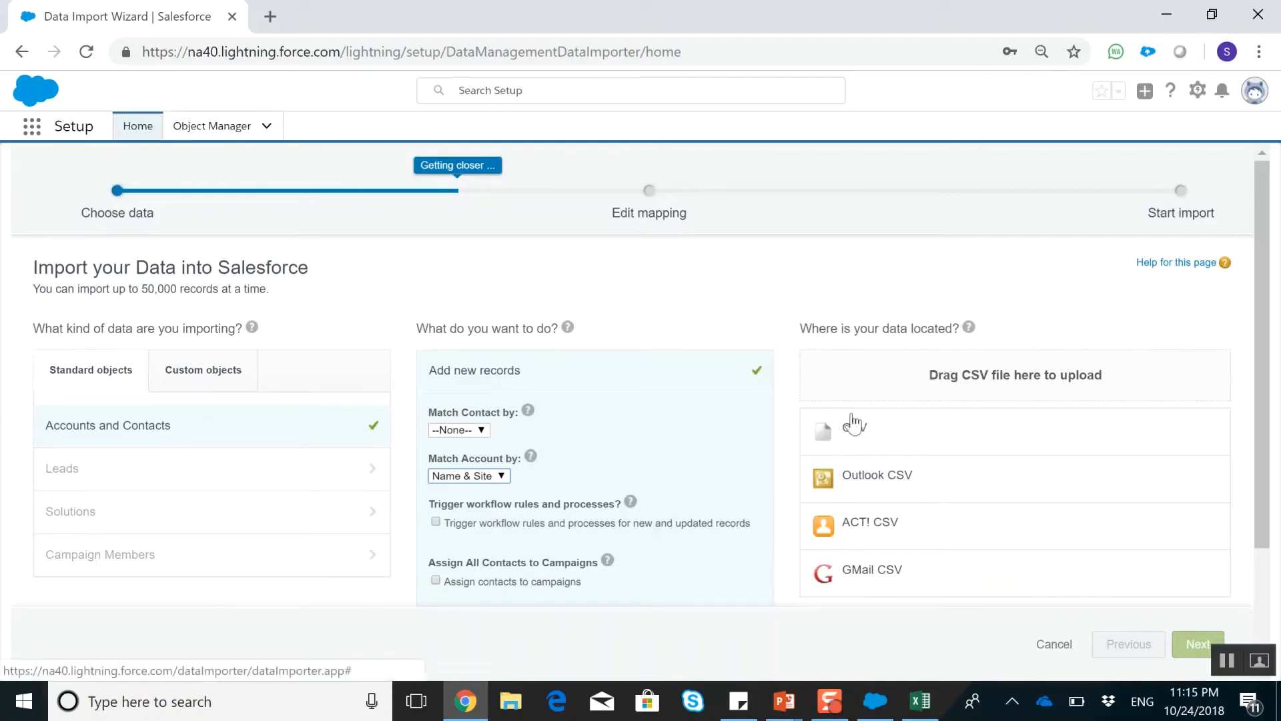
Choose DataUpload.csv from the Desktop as the CSV source and proceed to the field mapping
click(826, 438)
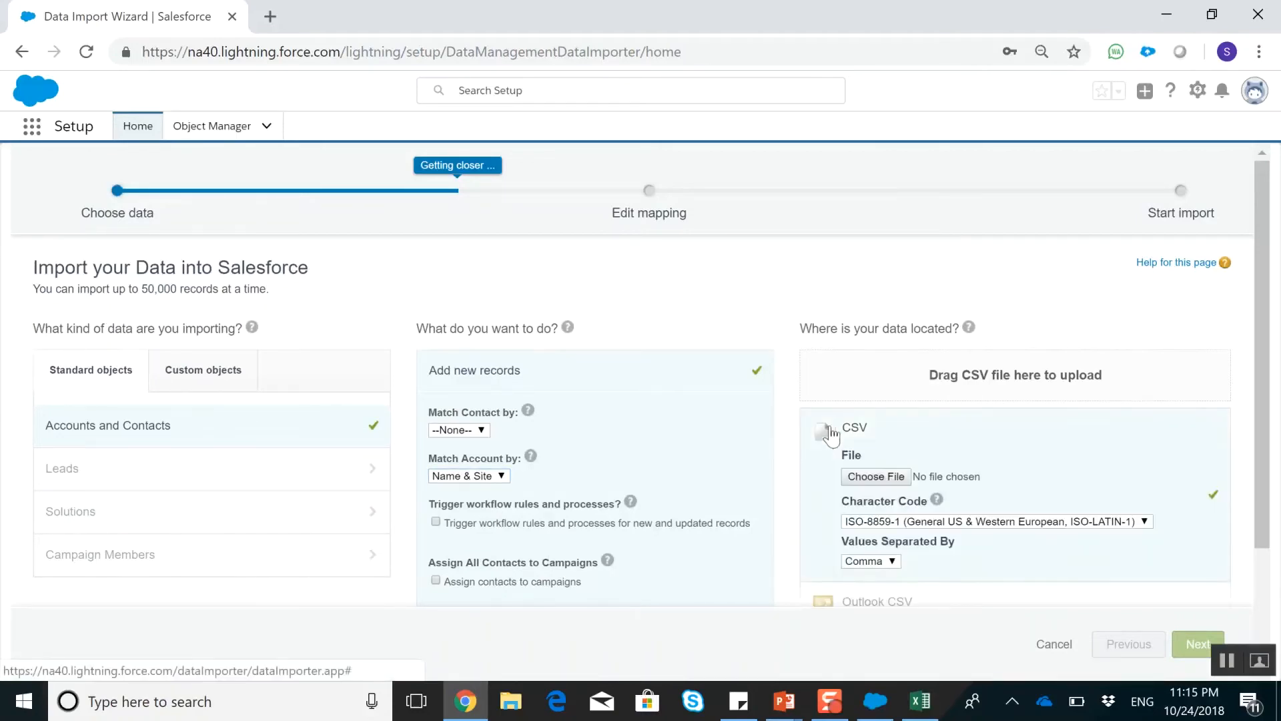
click(901, 478)
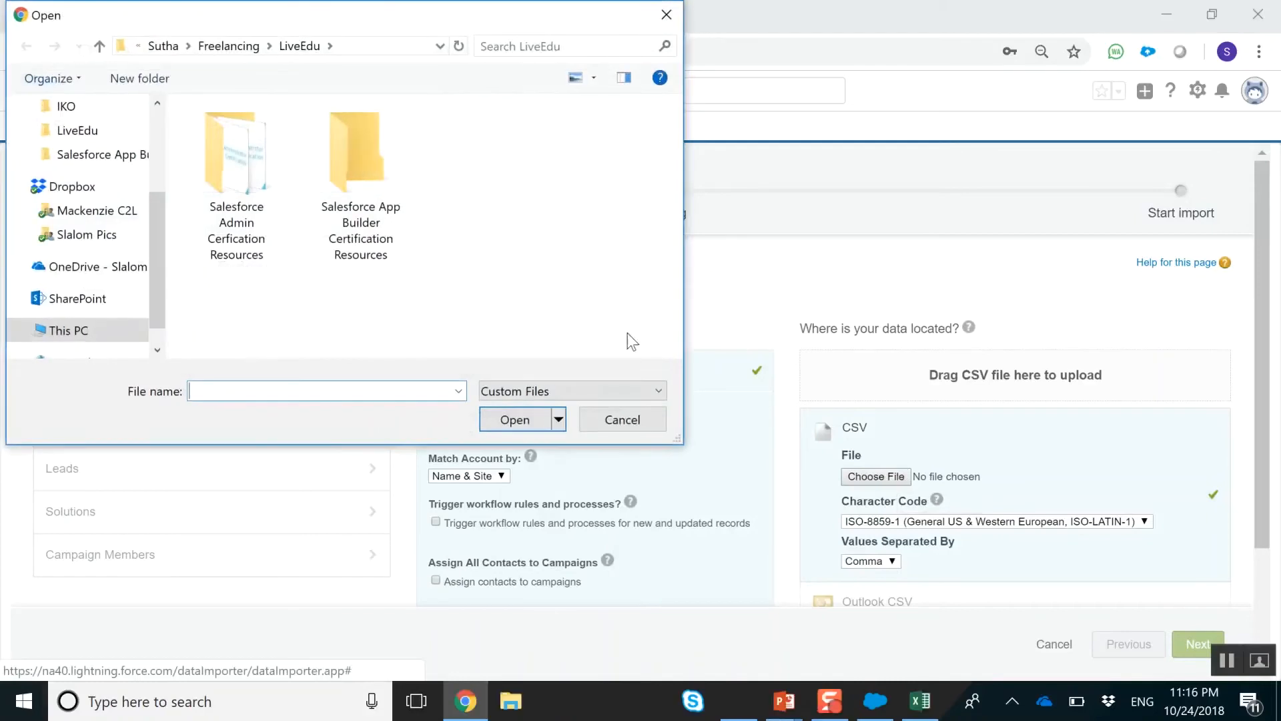
scroll(67, 174, up, 2)
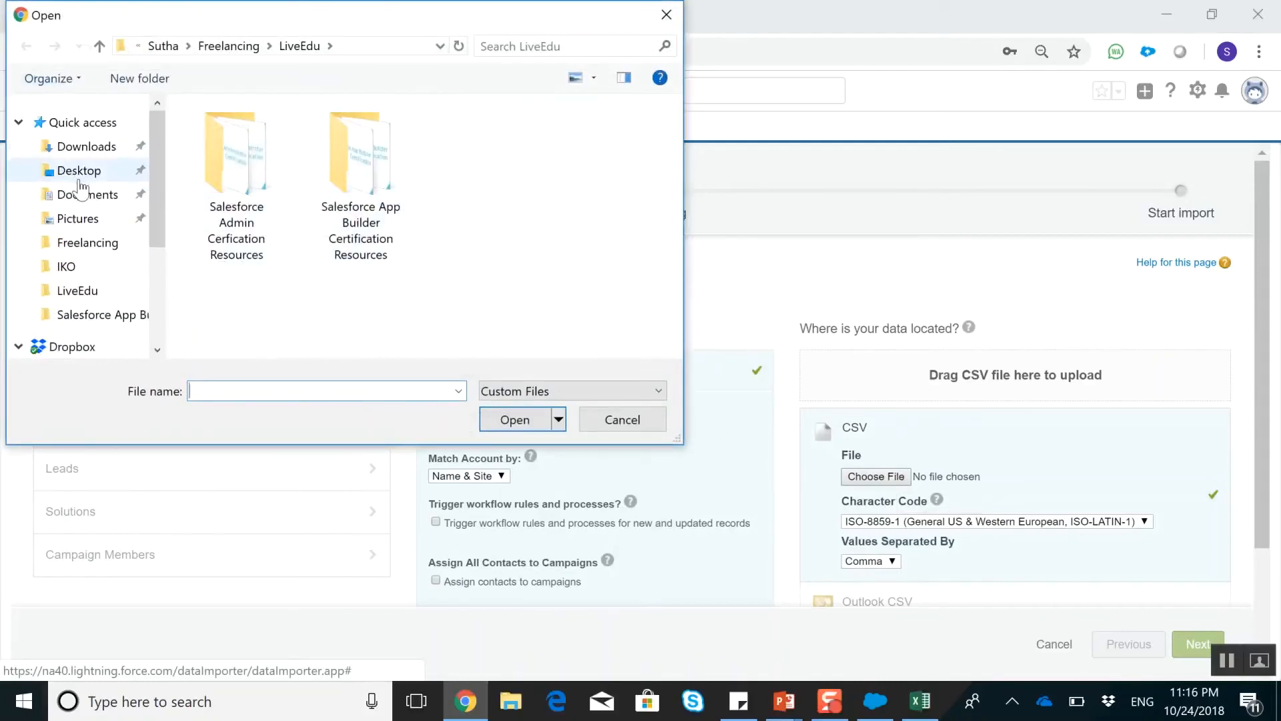
click(93, 194)
click(94, 175)
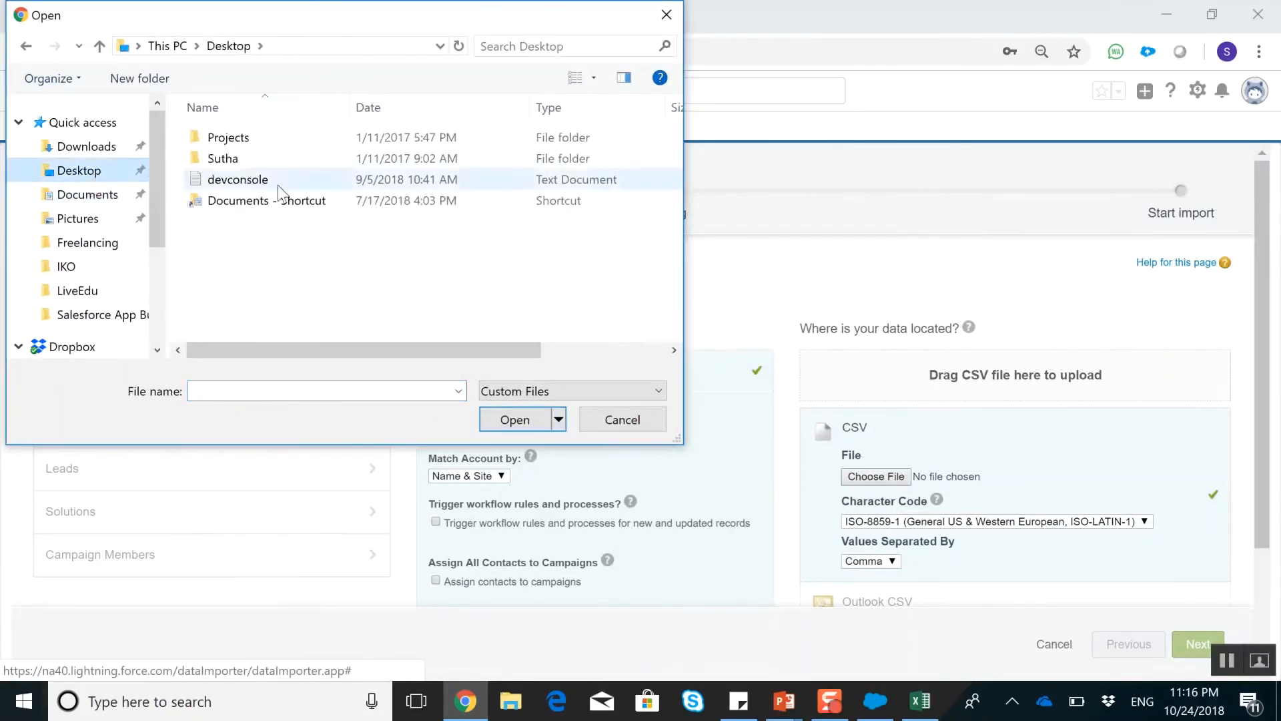
click(534, 392)
click(531, 424)
double_click(239, 264)
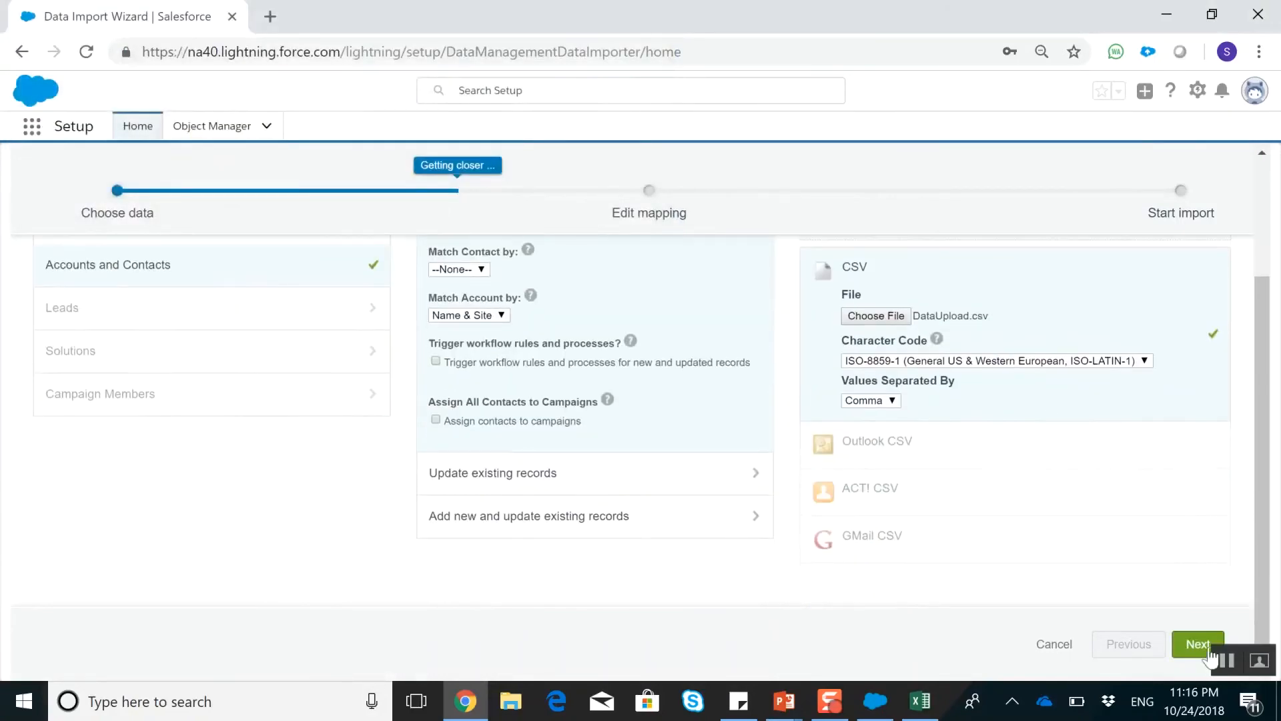
click(1190, 650)
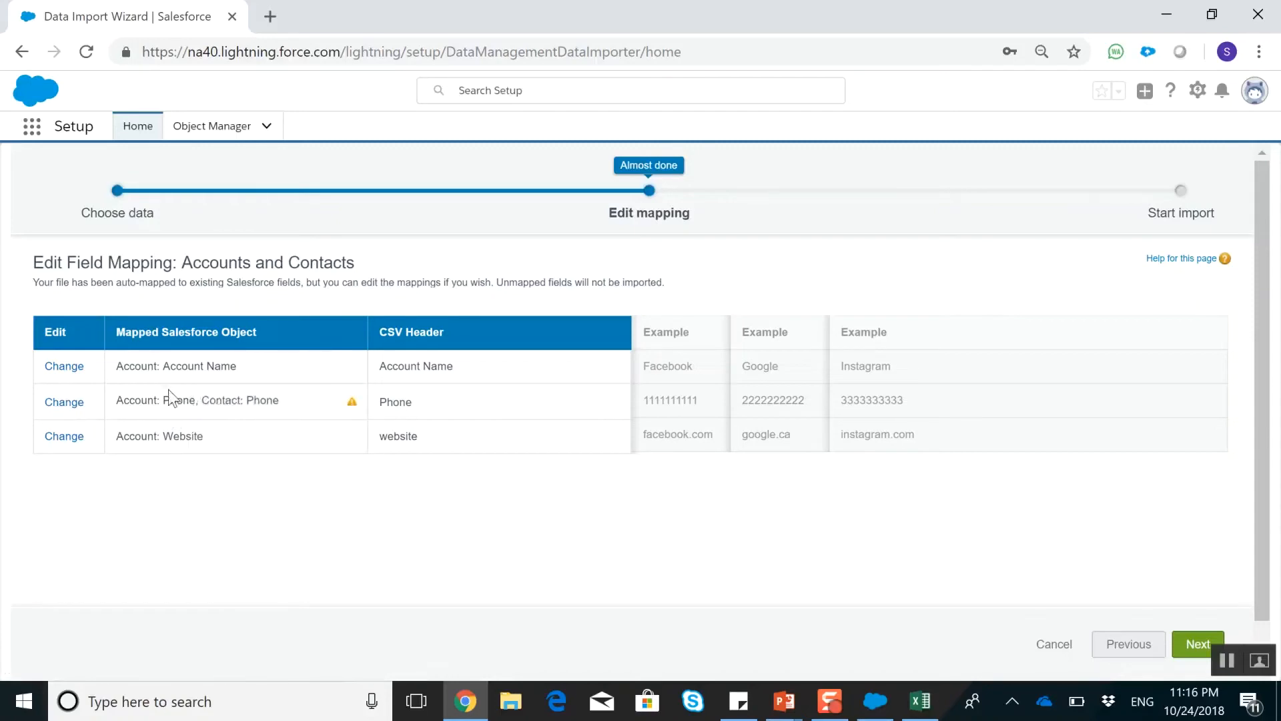
Remove both the Contact: Phone and Account: Phone mappings from the Phone column
click(56, 403)
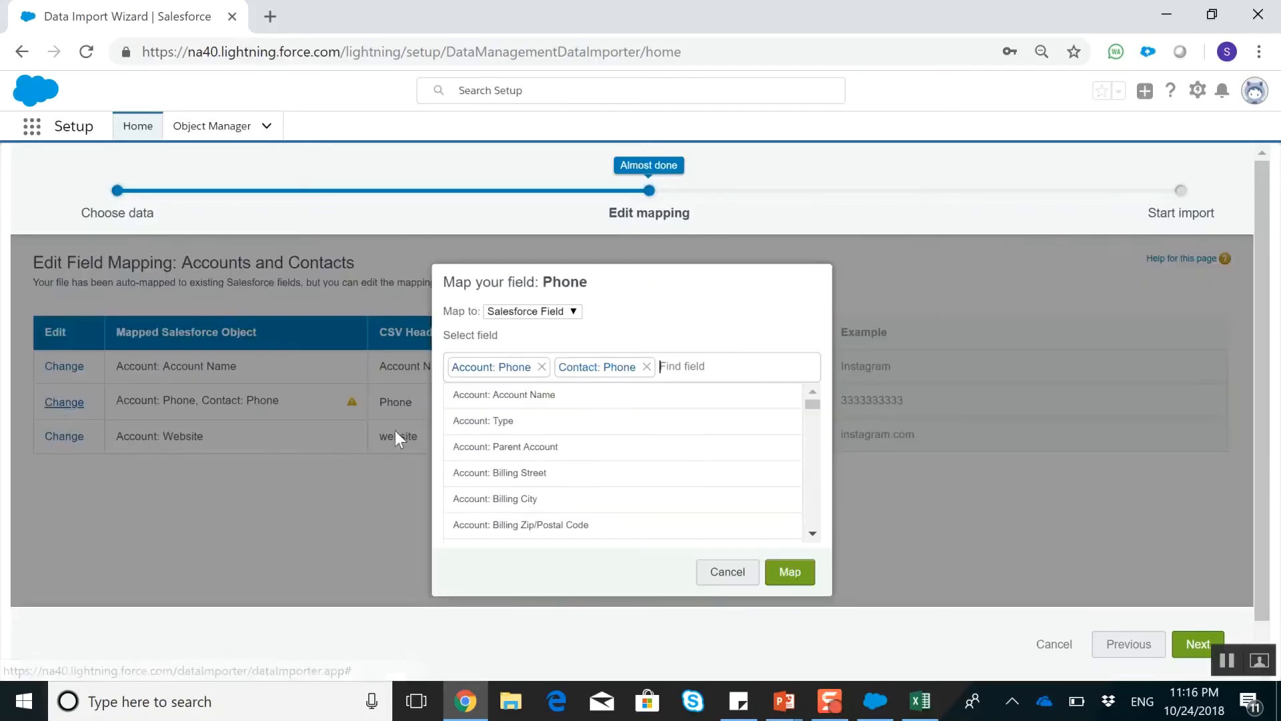
click(647, 367)
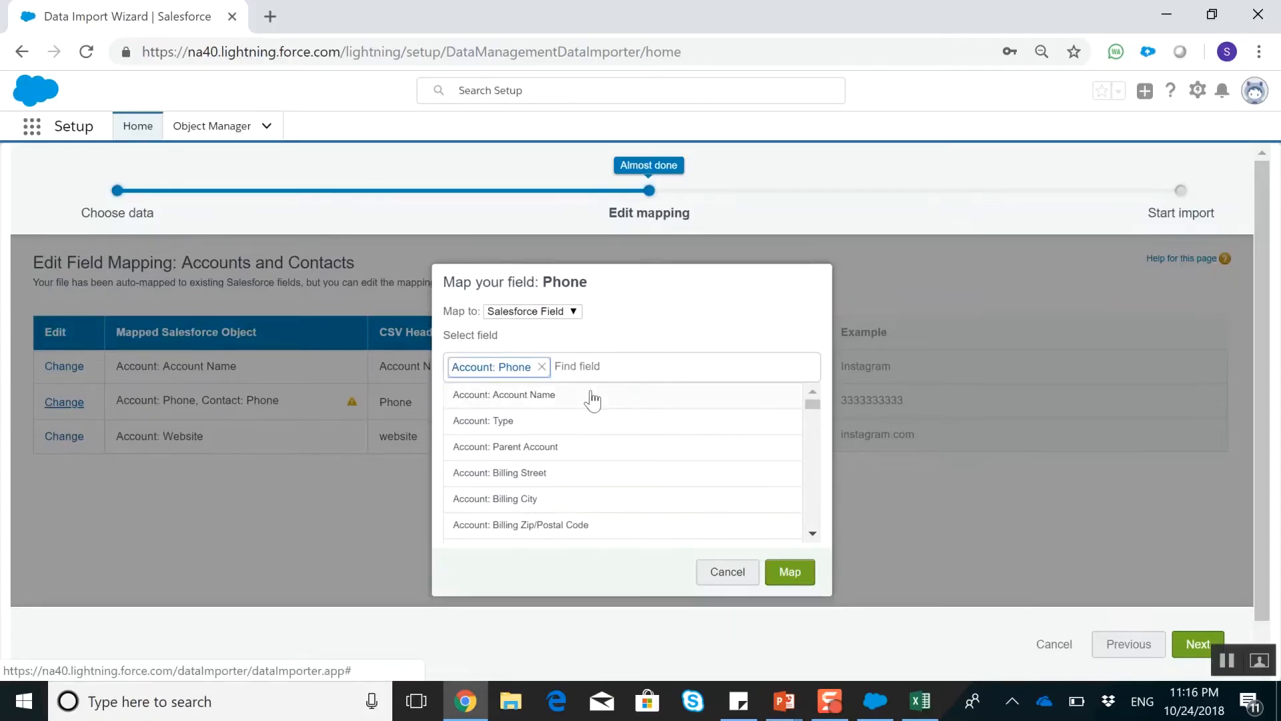
click(542, 368)
click(793, 572)
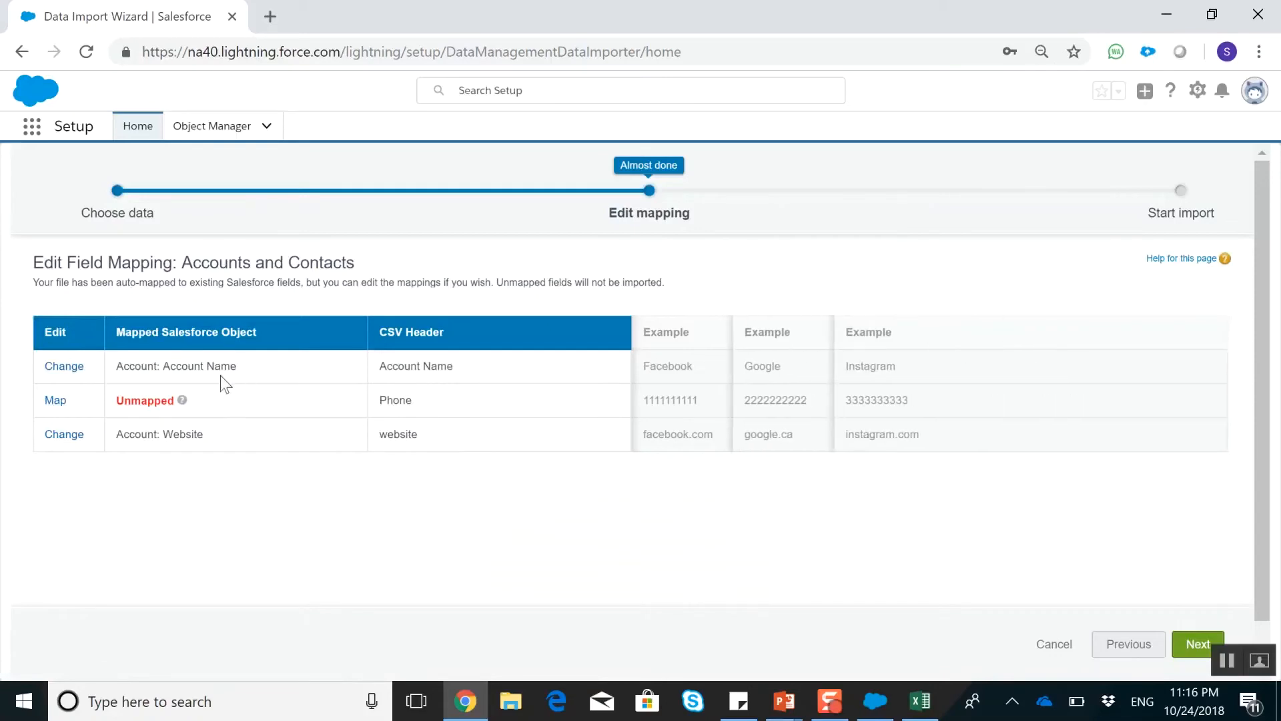
Map the Phone column to Account: Phone only and proceed to the import review
click(55, 401)
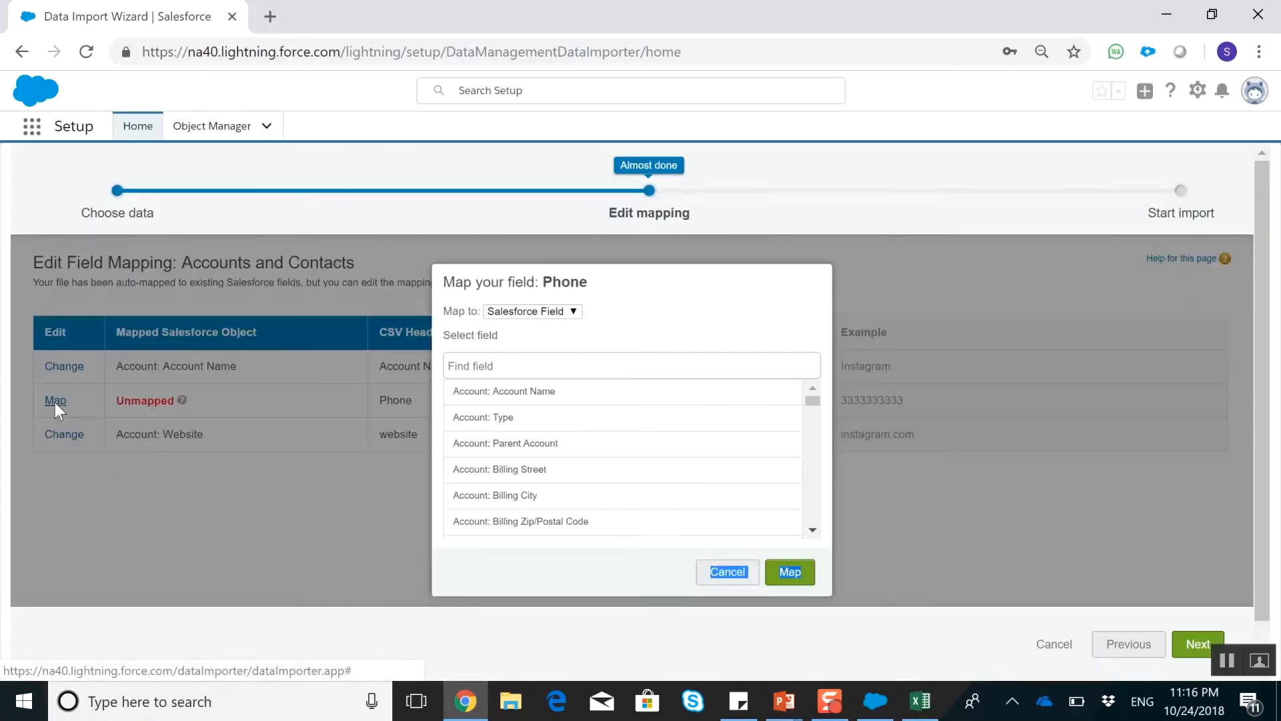
click(536, 364)
text(phon)
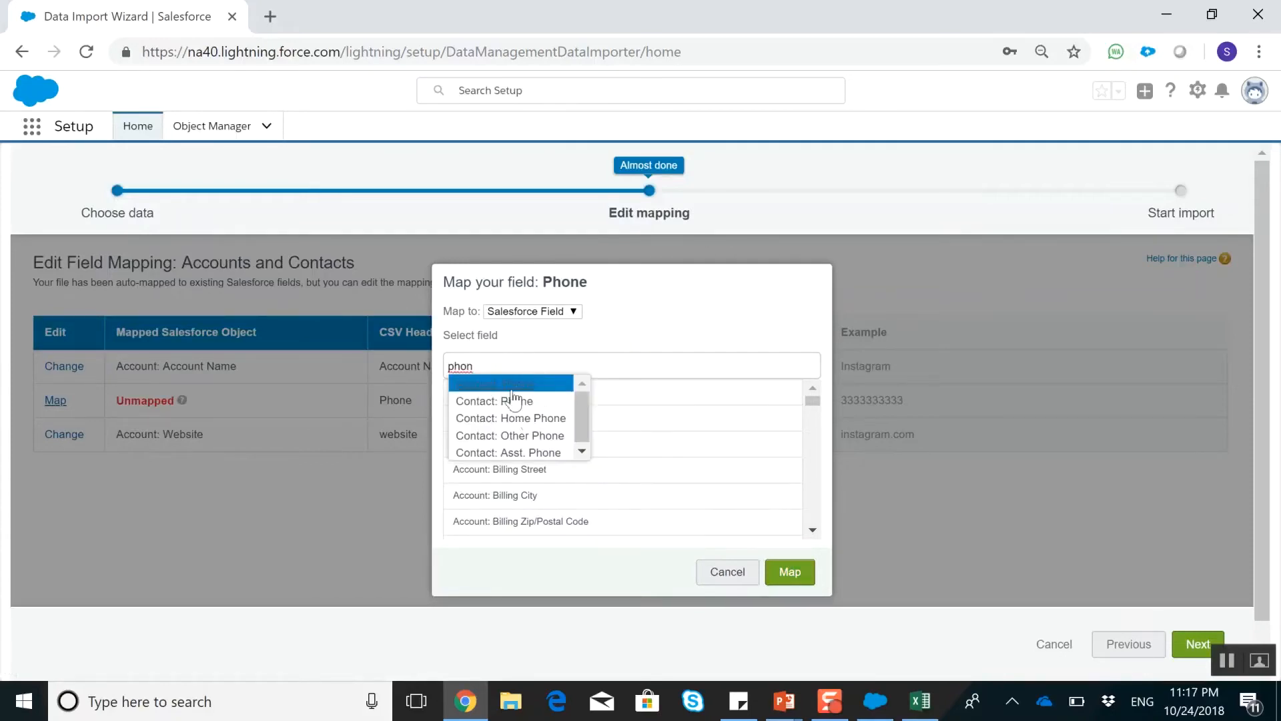
click(497, 384)
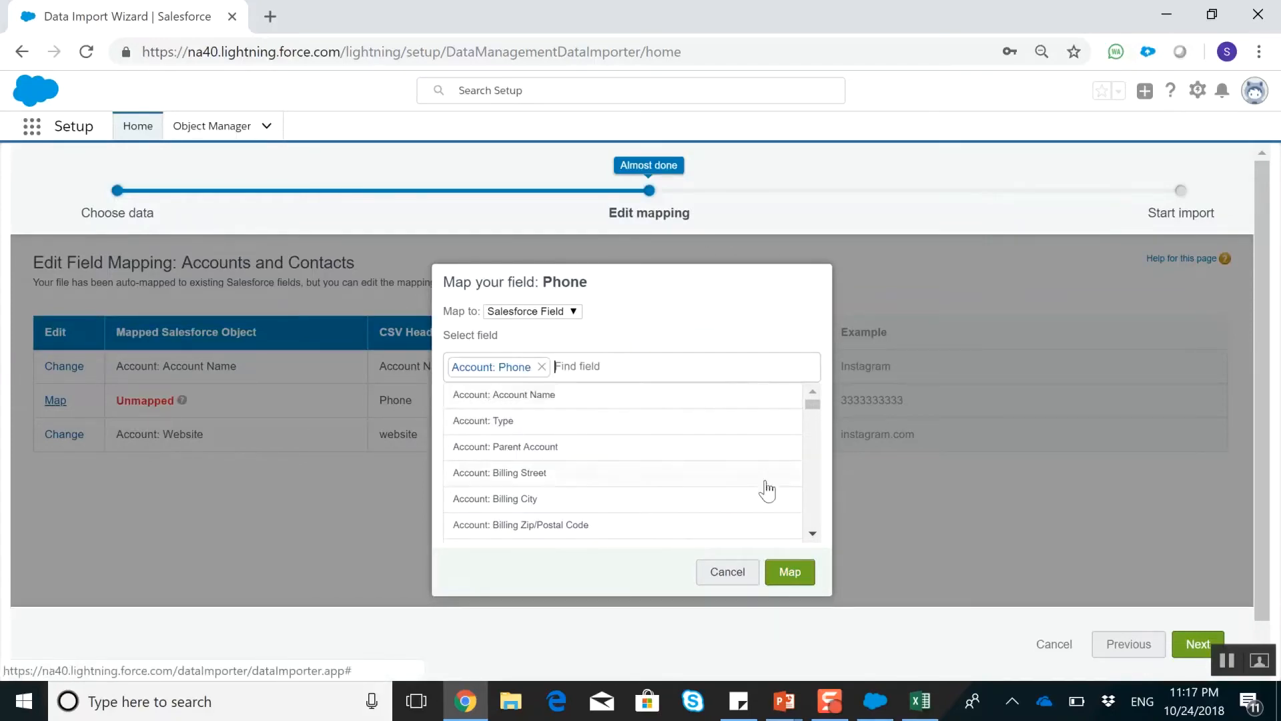
click(789, 571)
click(1200, 645)
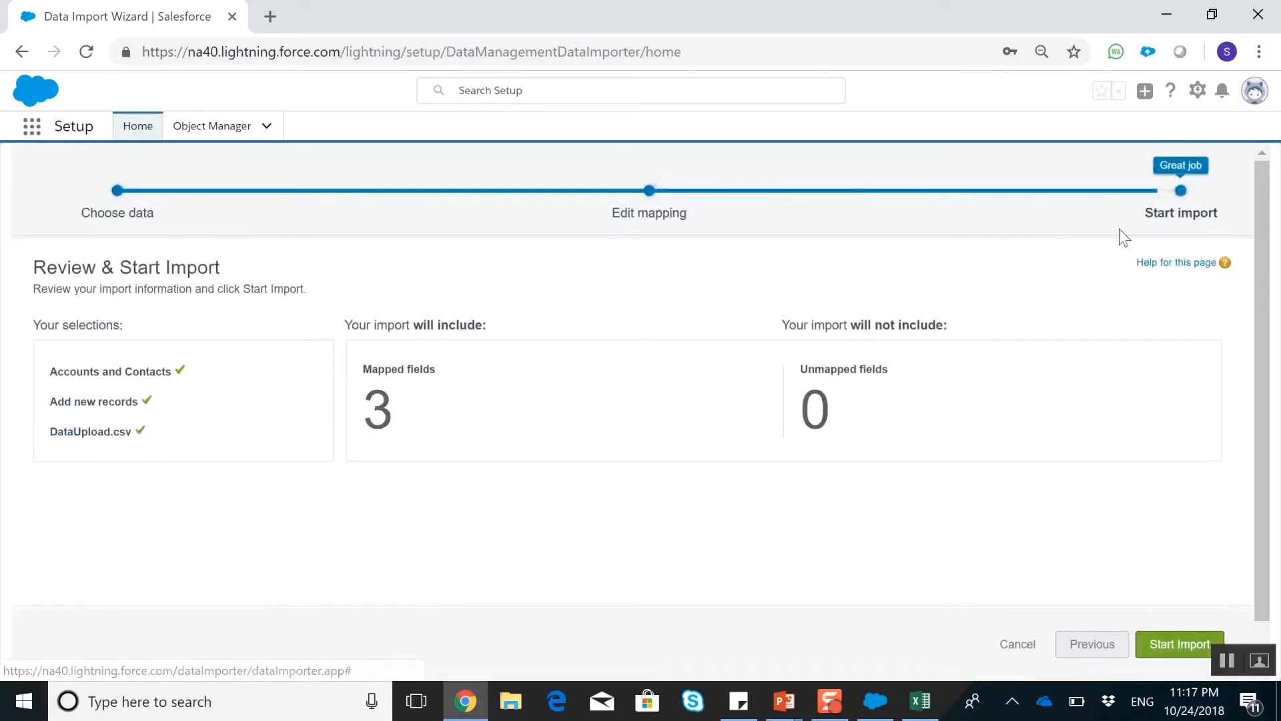
Open Setup in a separate browser tab and go from there to the Sales app
click(1198, 91)
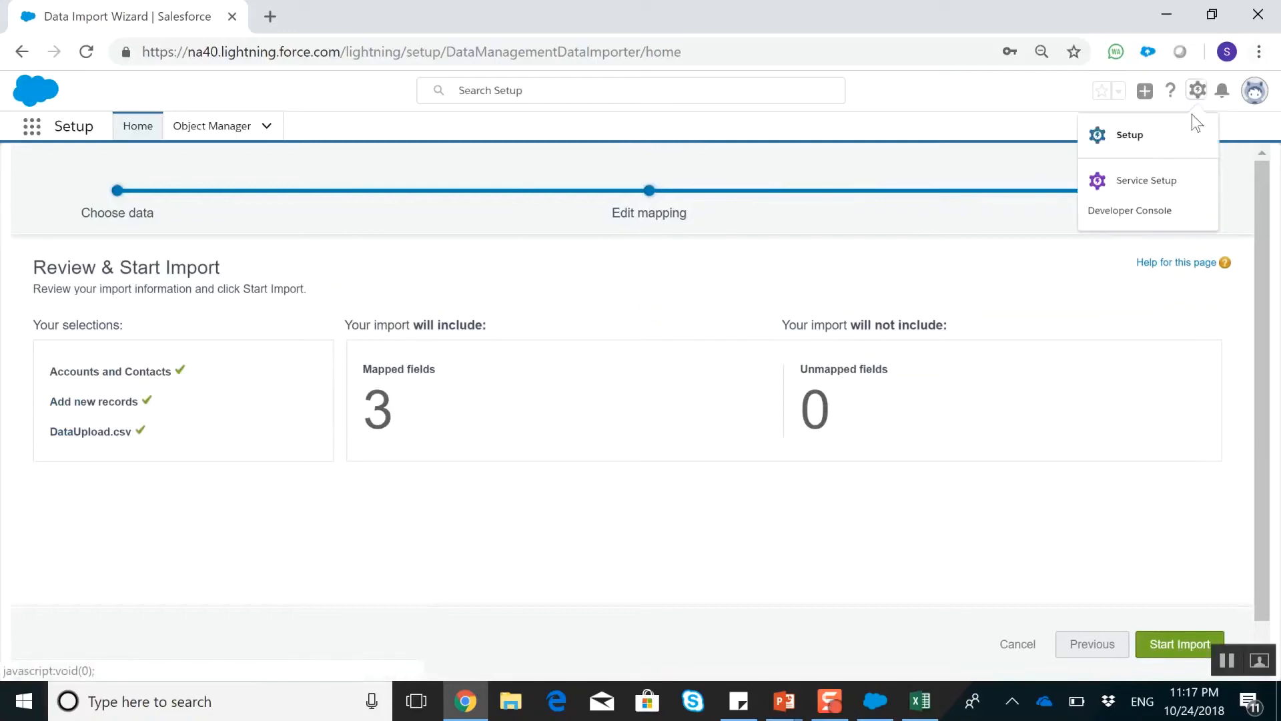
click(1162, 141)
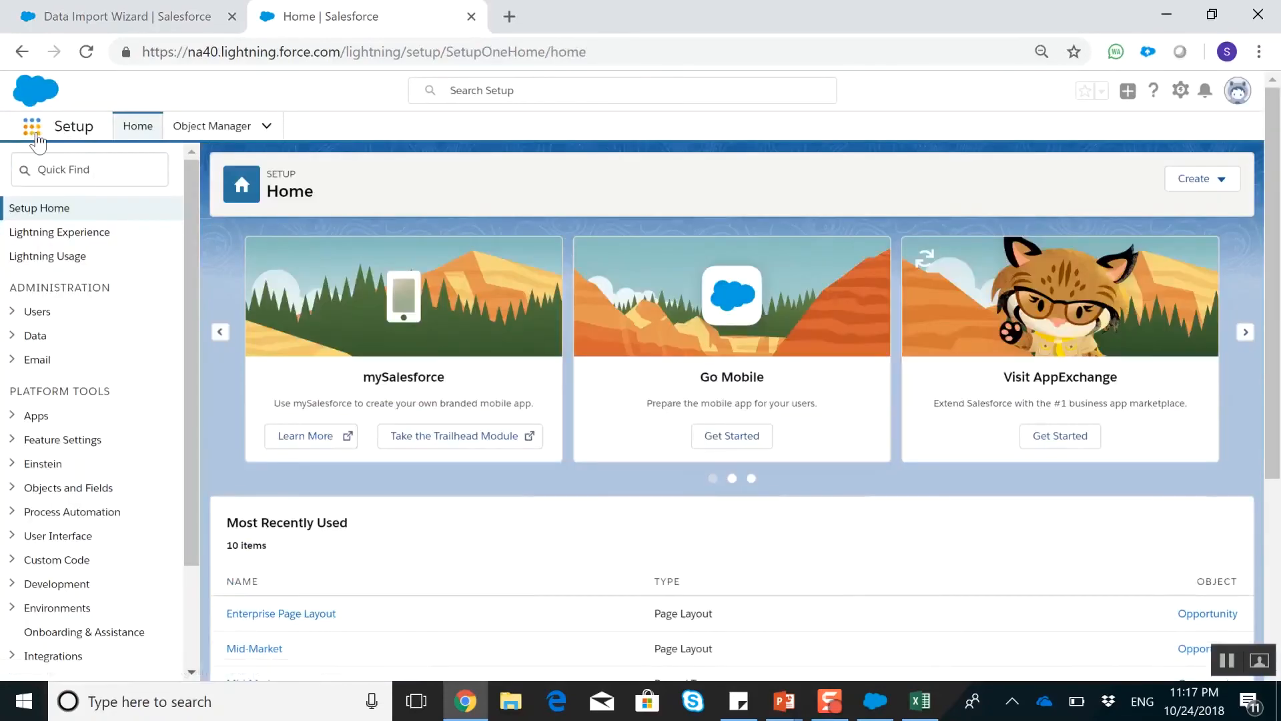
click(36, 132)
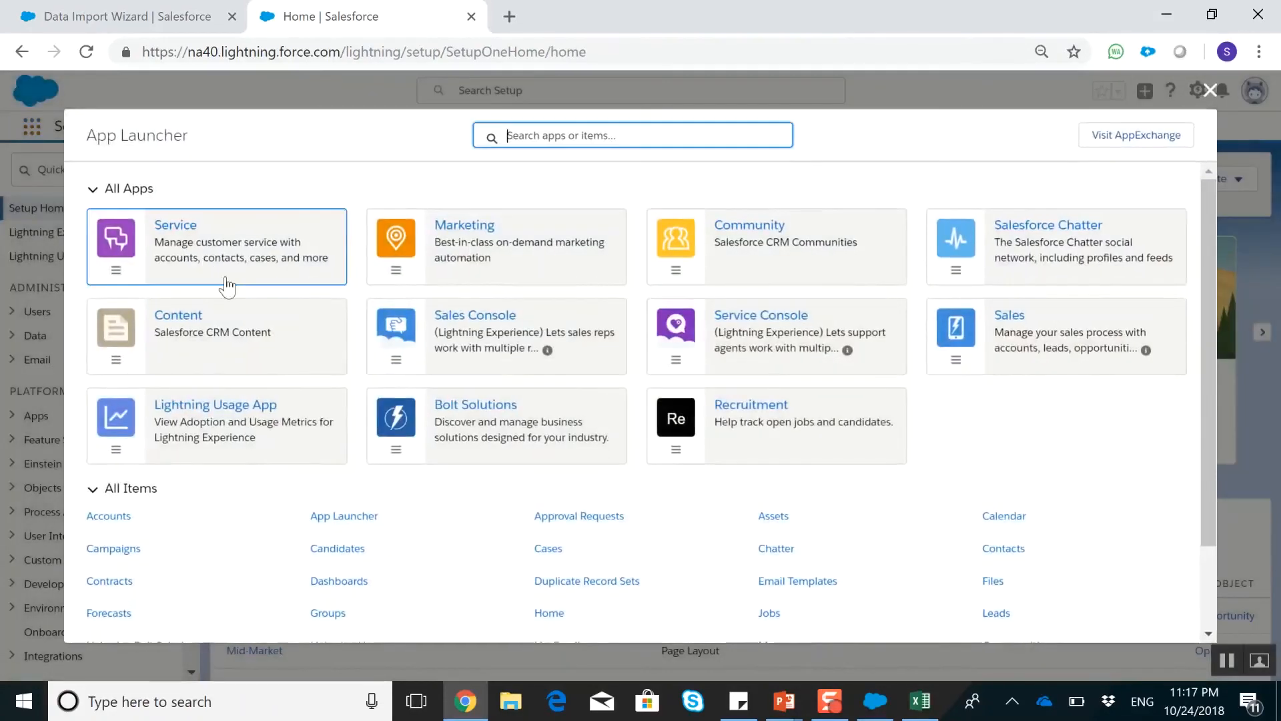
click(1028, 323)
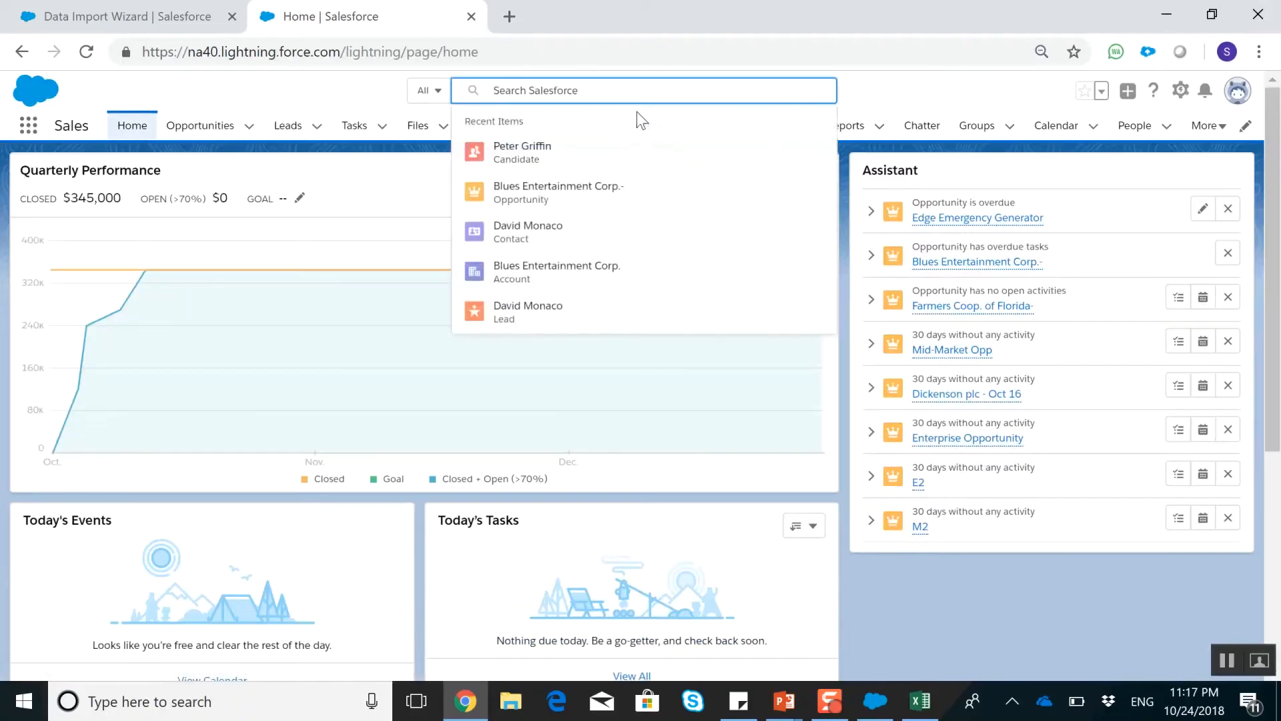
Search all of Salesforce for facebook, google and instagram, one at a time
text(facebo)
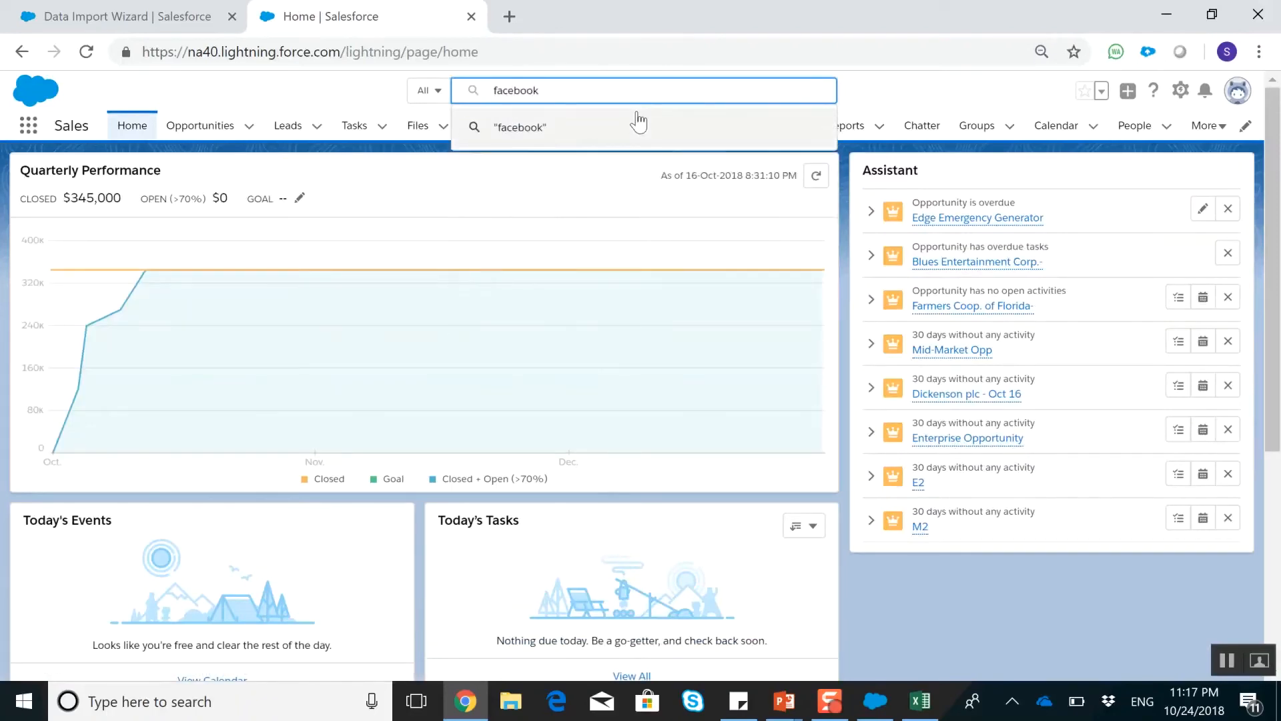
text(ok)
click(639, 123)
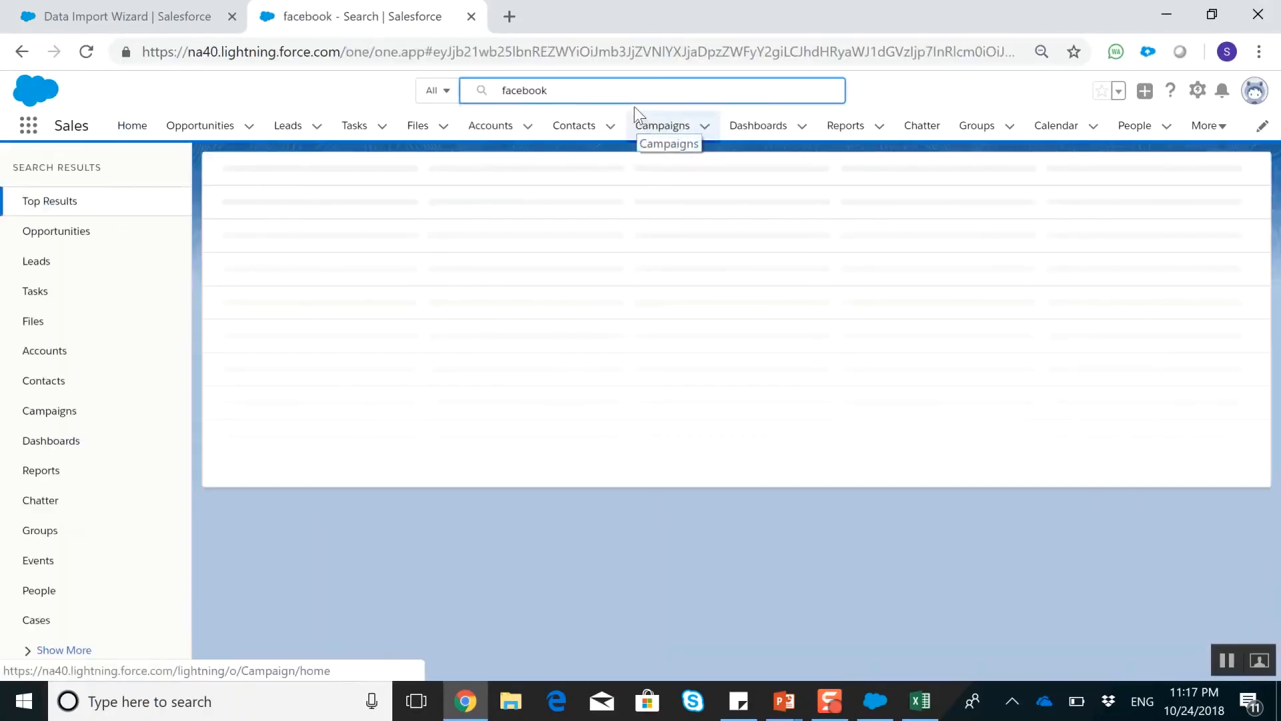
click(572, 97)
text(g)
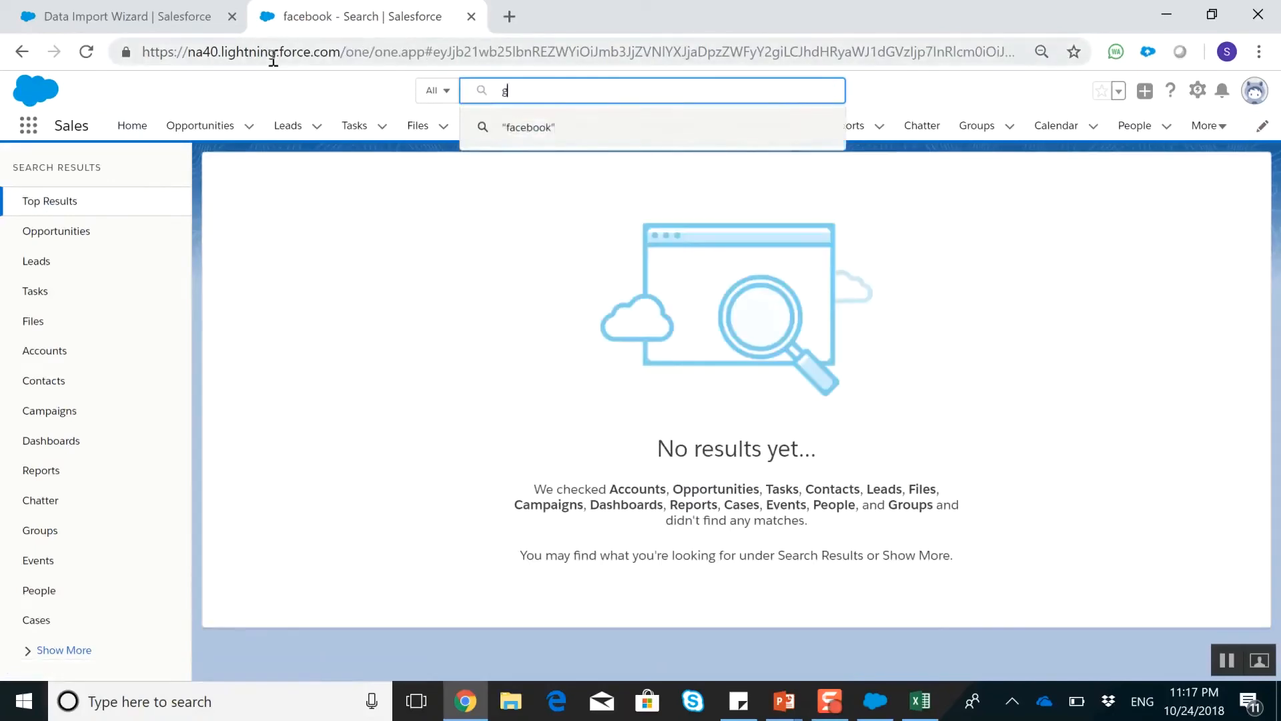
text(oogle)
key(Return)
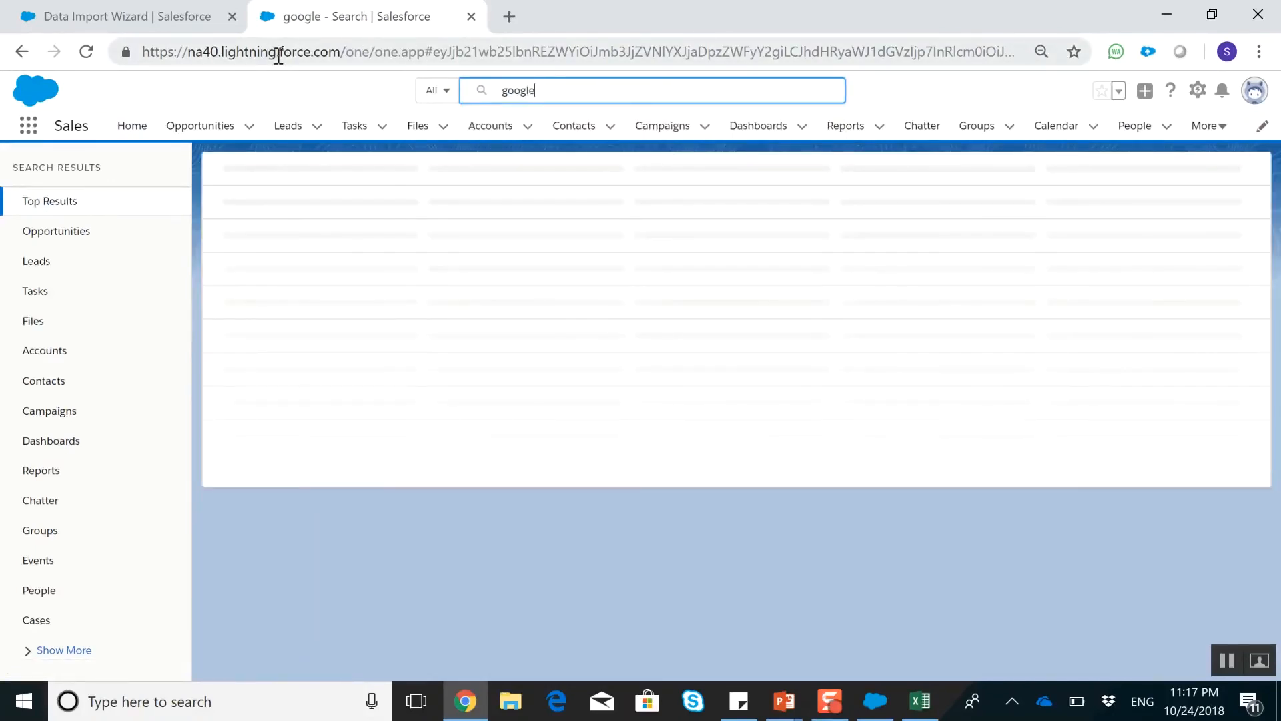
click(554, 90)
text(instagram)
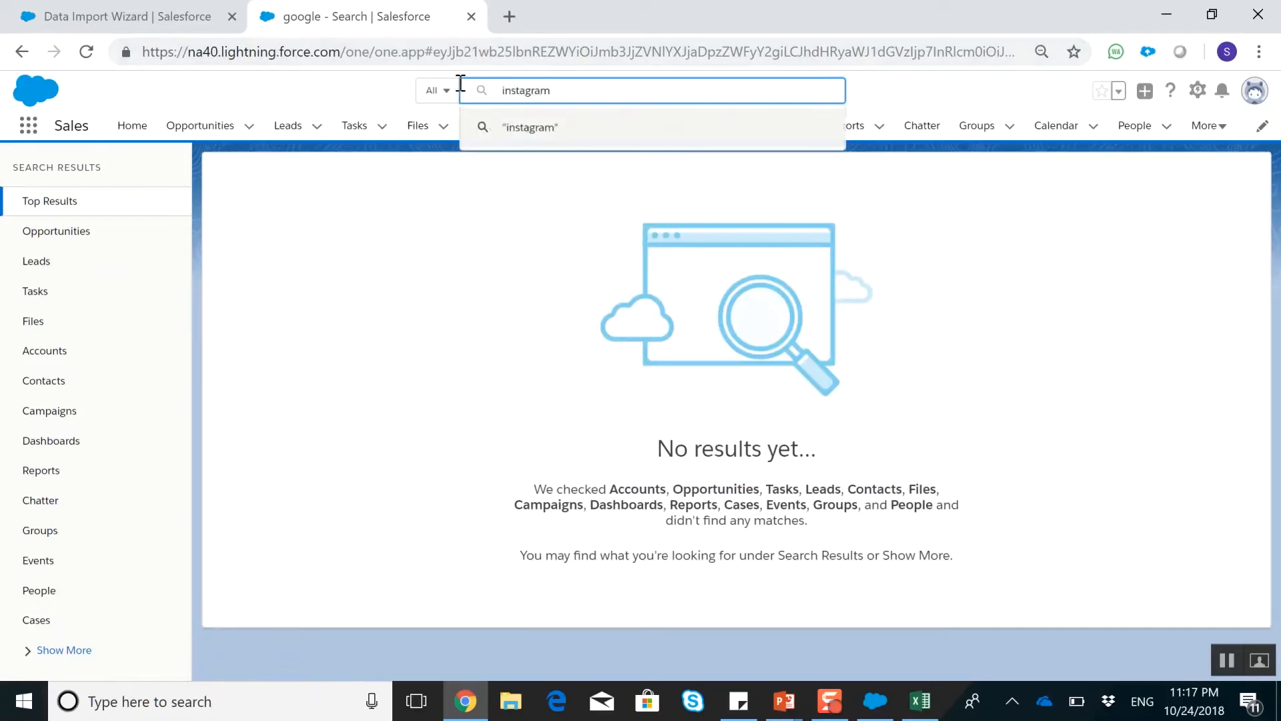
key(Return)
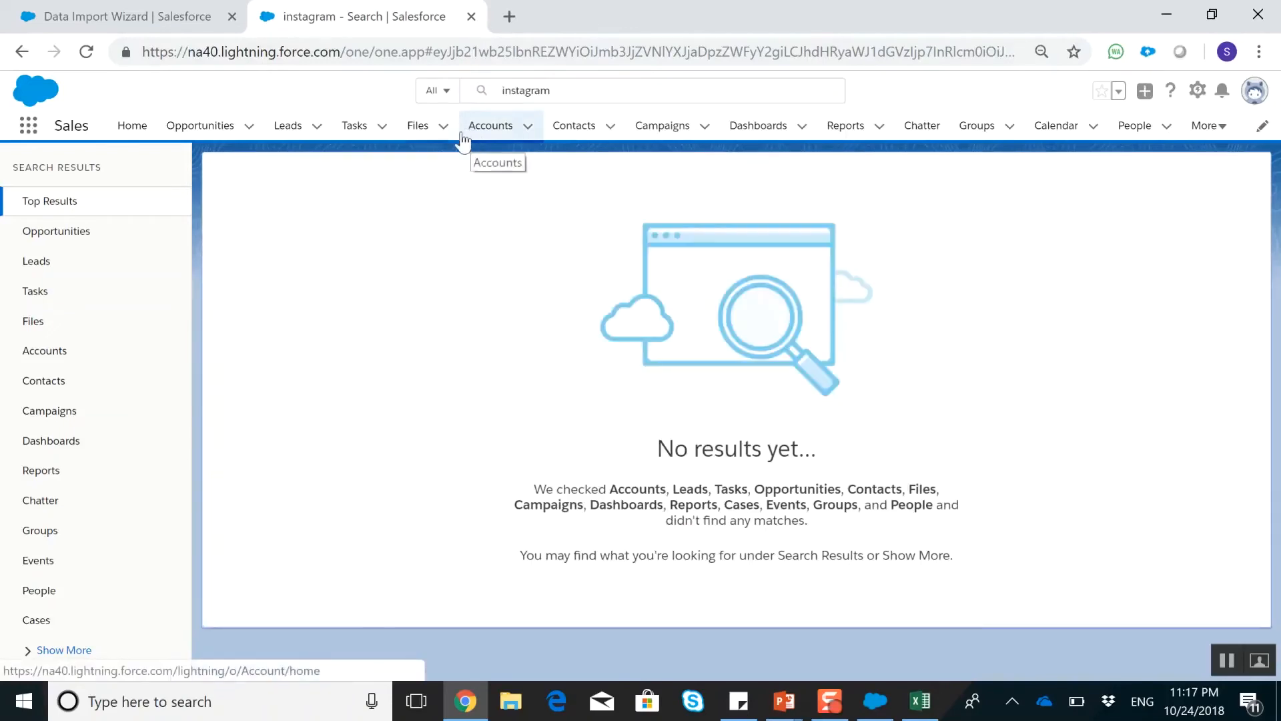
Return to the Data Import Wizard, start the import and open the details of its bulk data load job
click(137, 2)
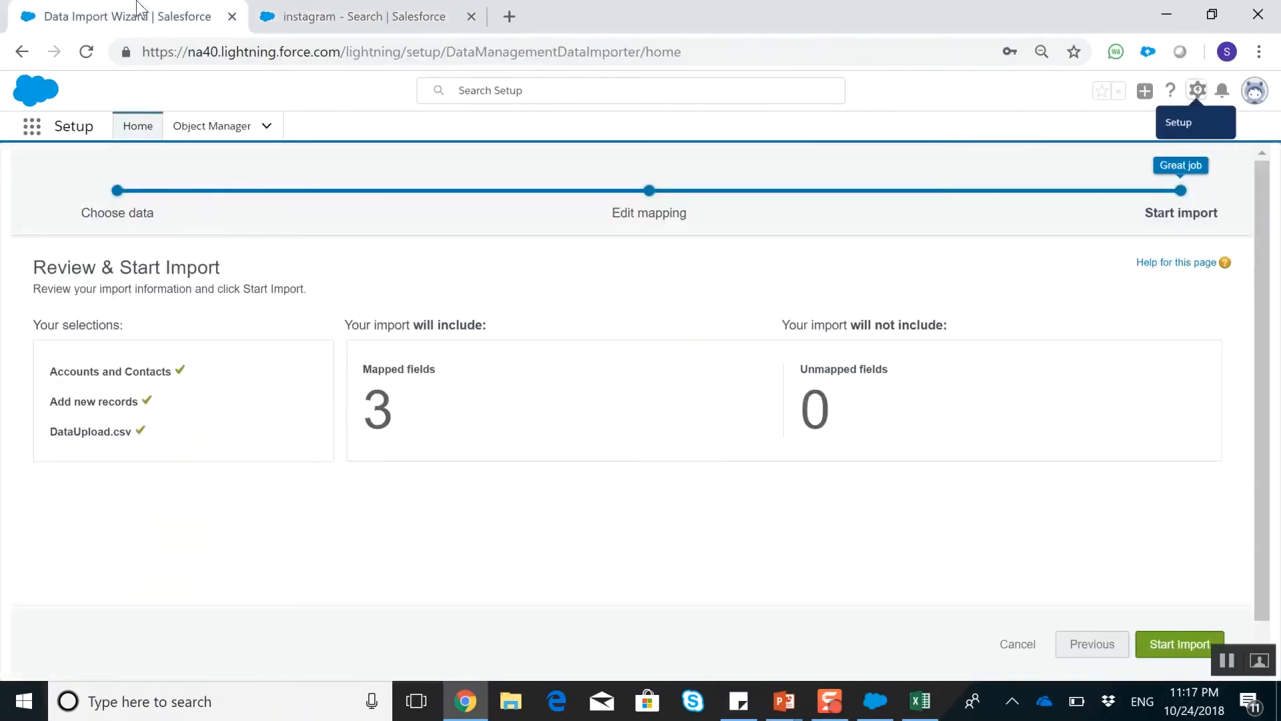
click(1180, 645)
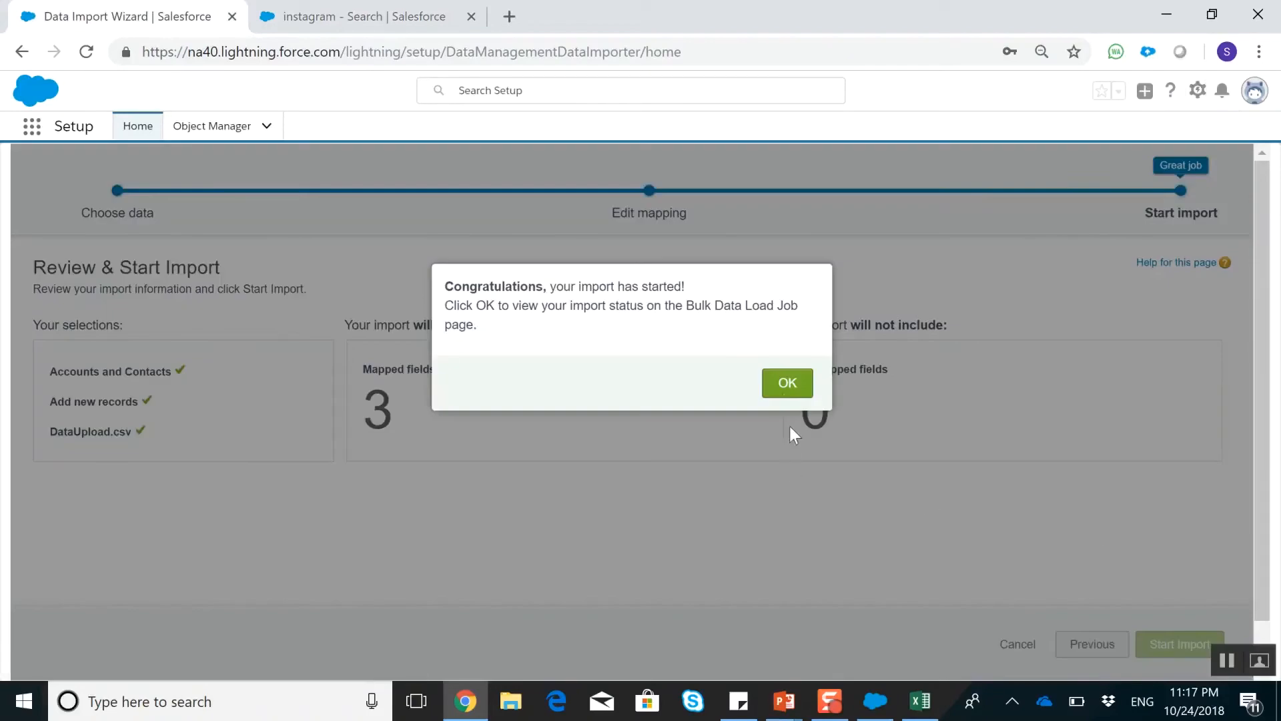
click(785, 382)
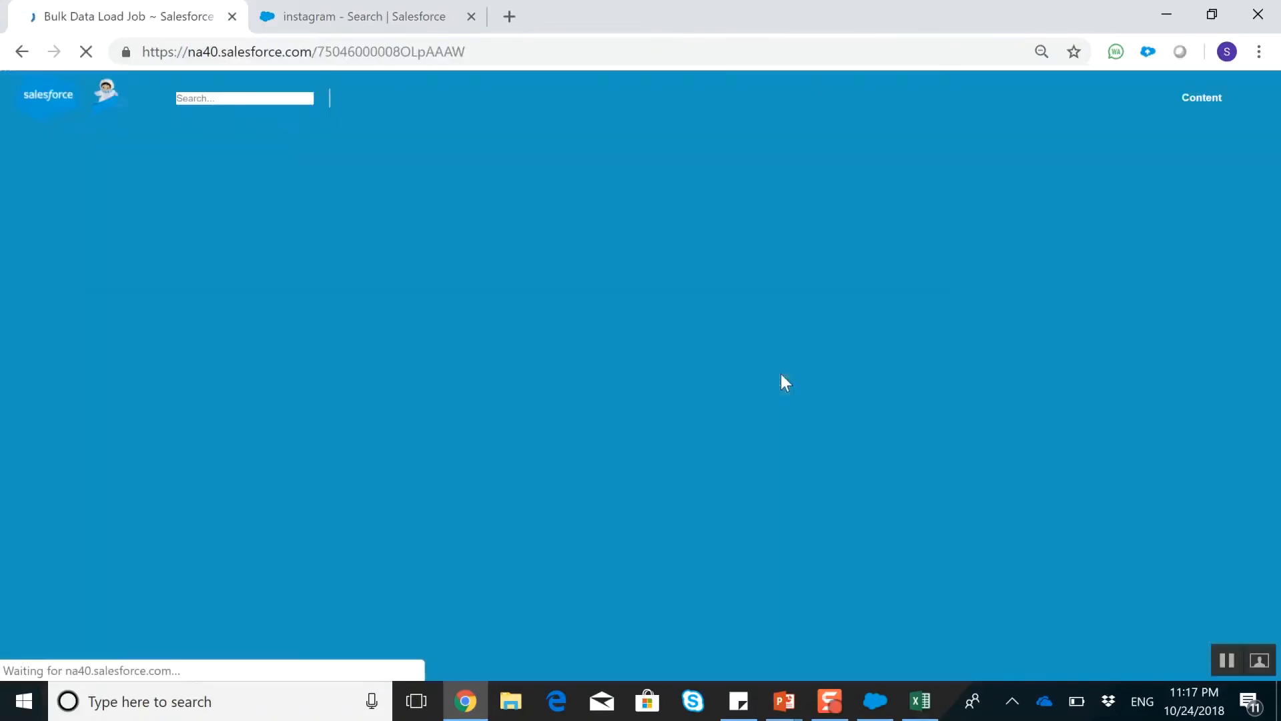
scroll(583, 479, down, 3)
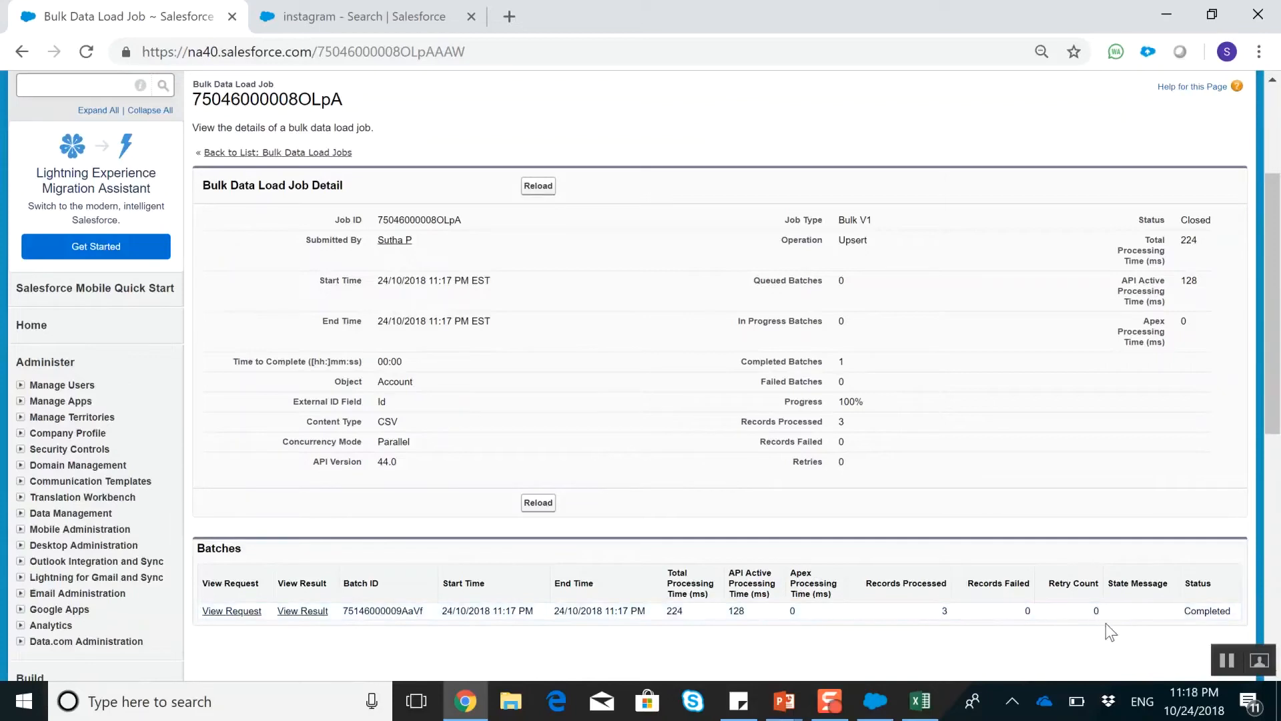
Go back to the Sales app and look up the imported Facebook account record
click(394, 8)
click(503, 81)
text(face)
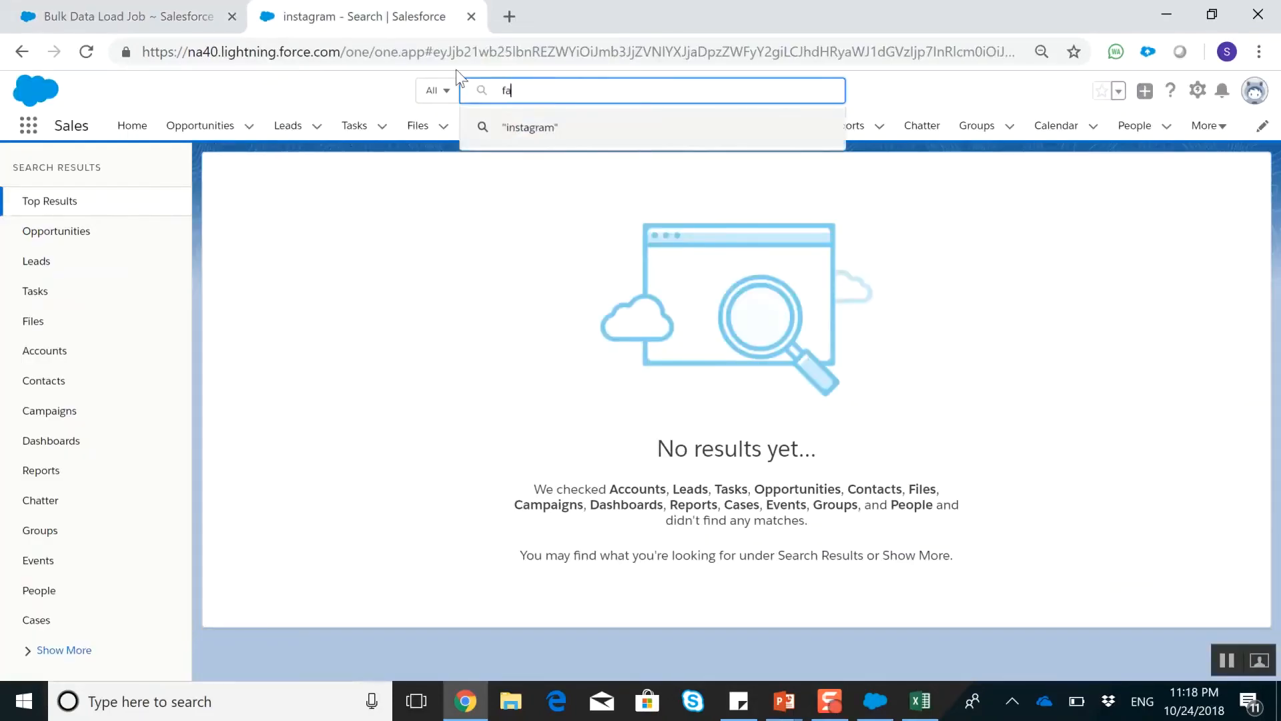
text(o)
click(494, 175)
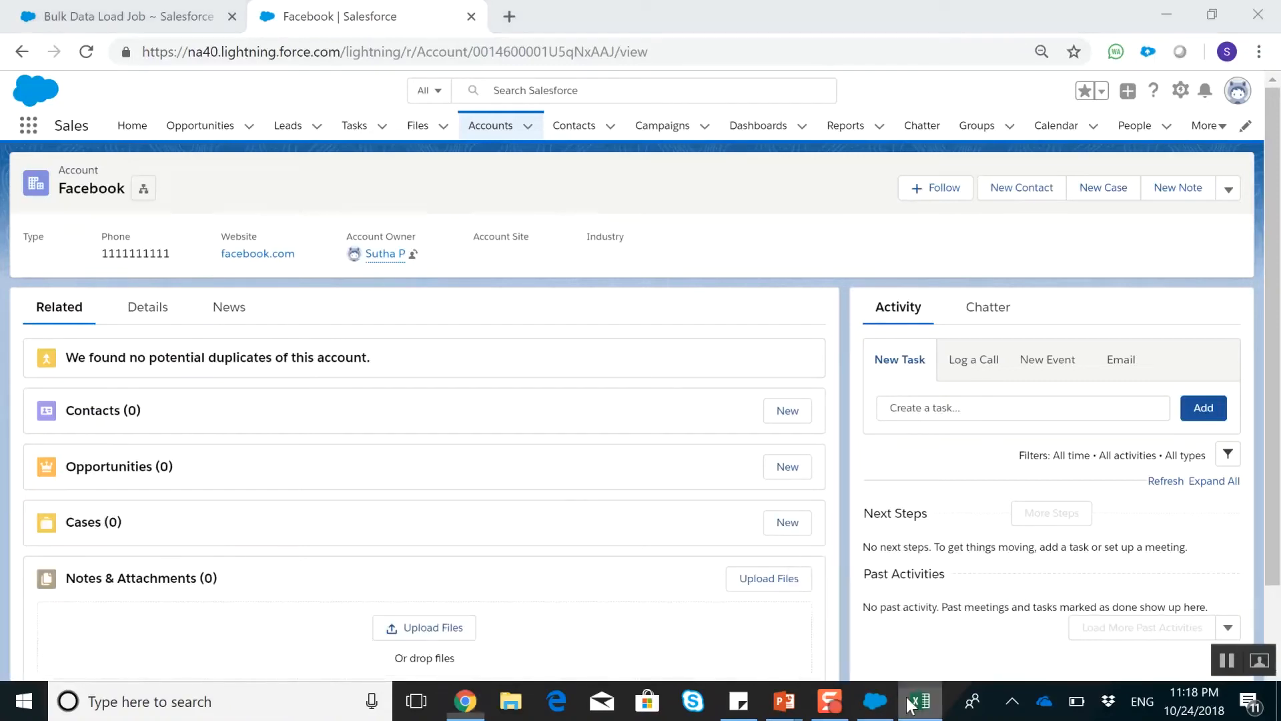
Switch to Excel, replace the Facebook phone number in cell B2 of DataUpload with a new one and save the file
click(915, 702)
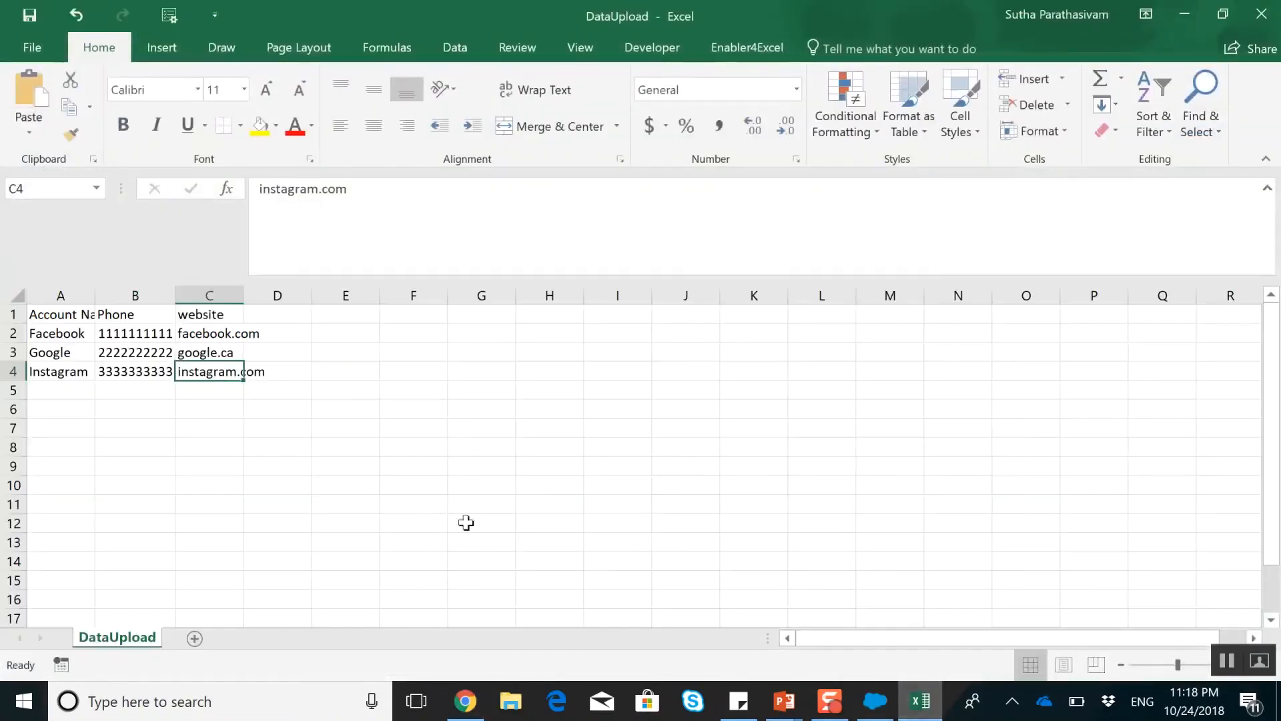
click(145, 331)
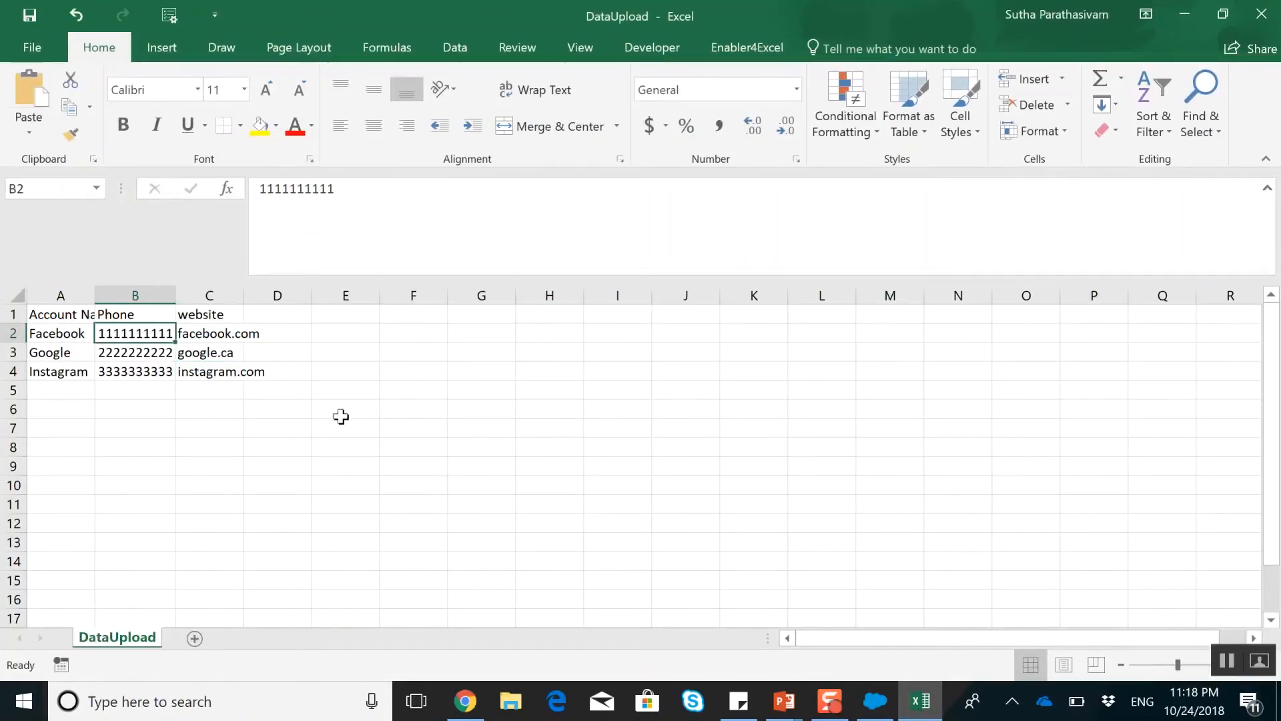
text(1234567890)
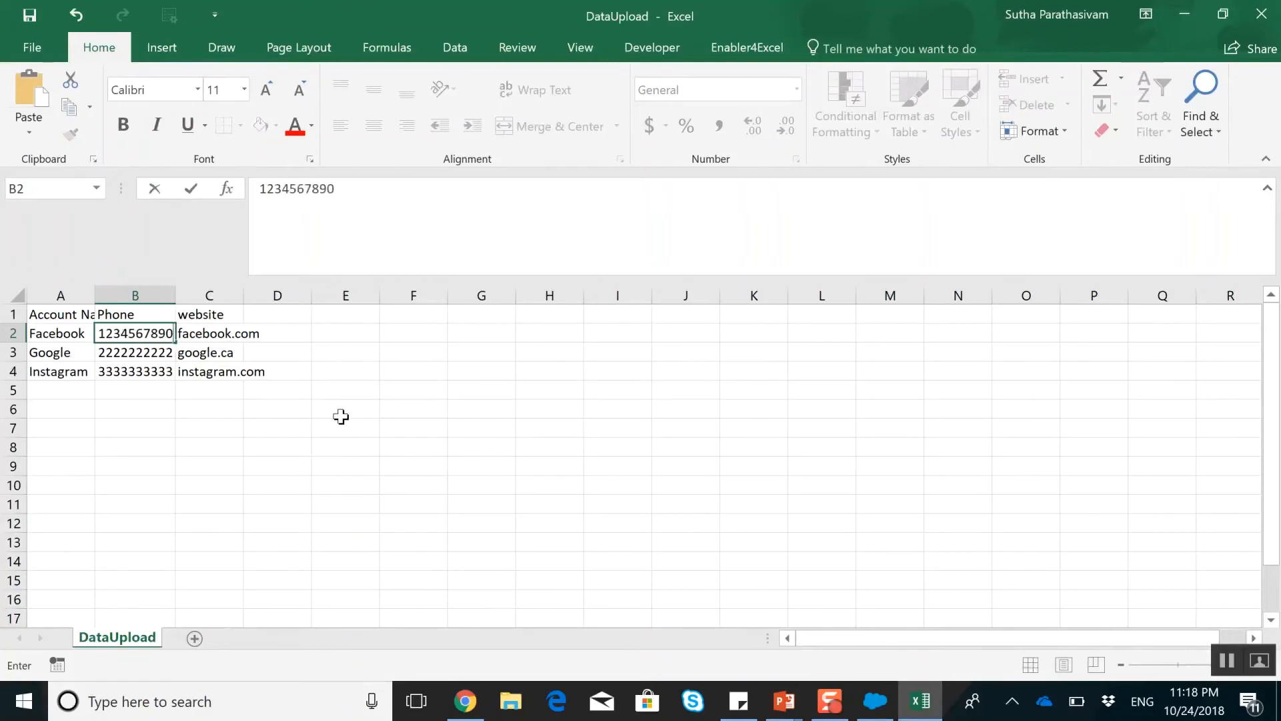
click(299, 462)
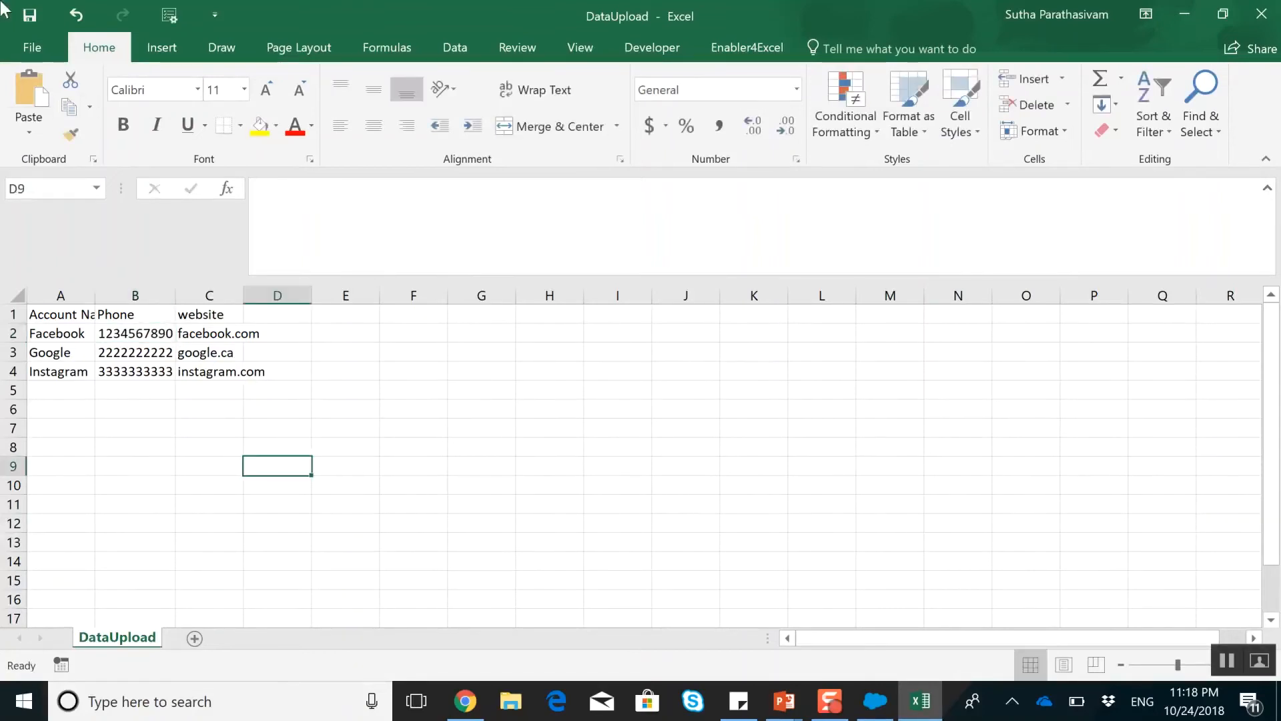
click(34, 17)
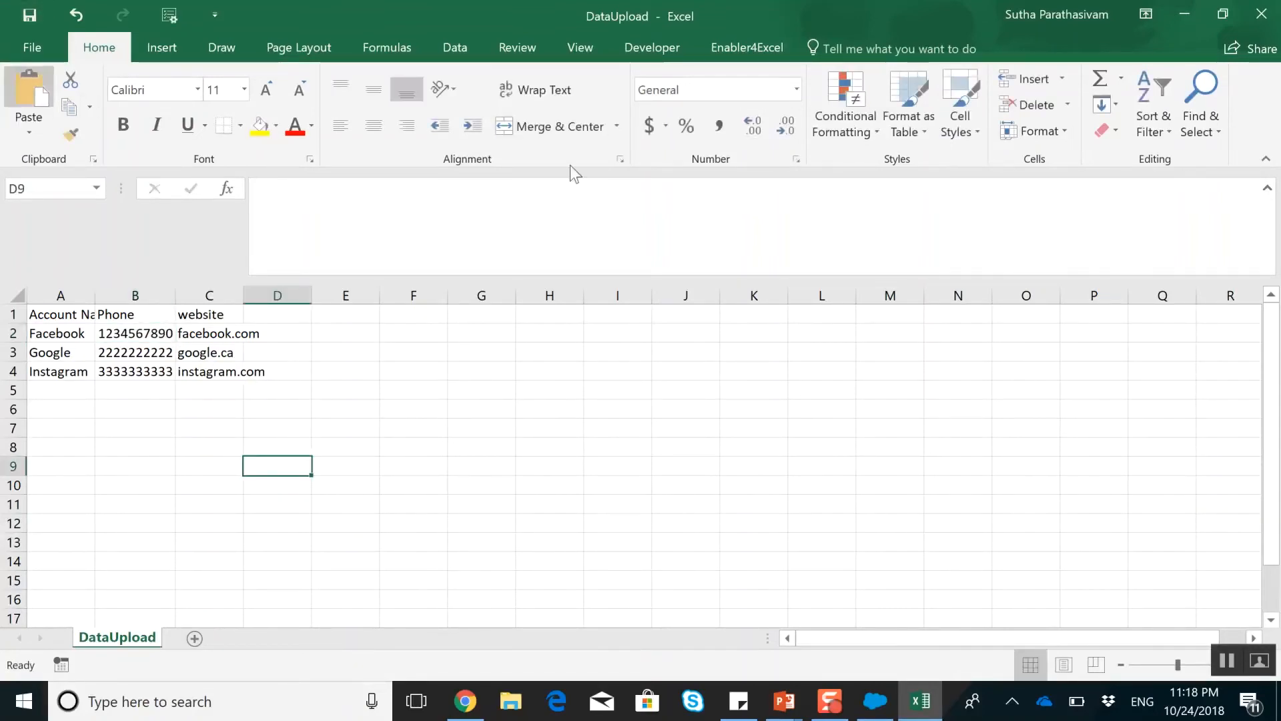
click(1188, 14)
Look up the imported Google and Instagram account records in Salesforce
click(576, 93)
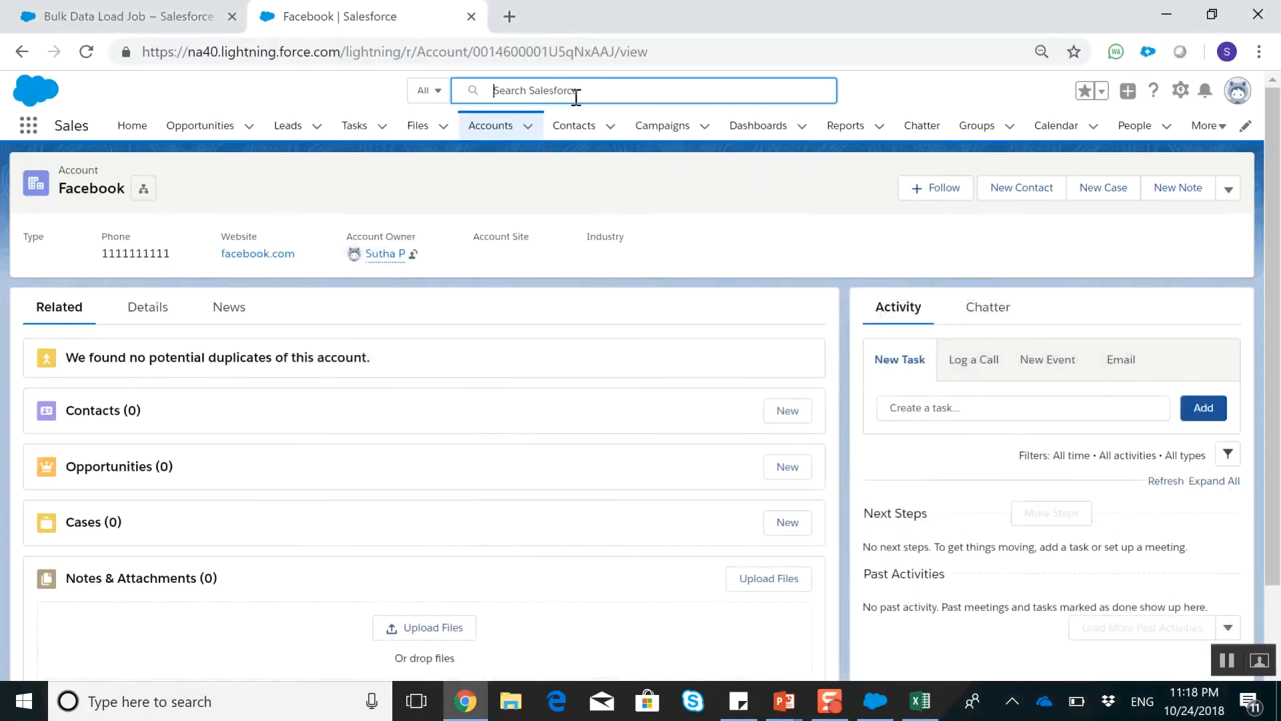
text(goo)
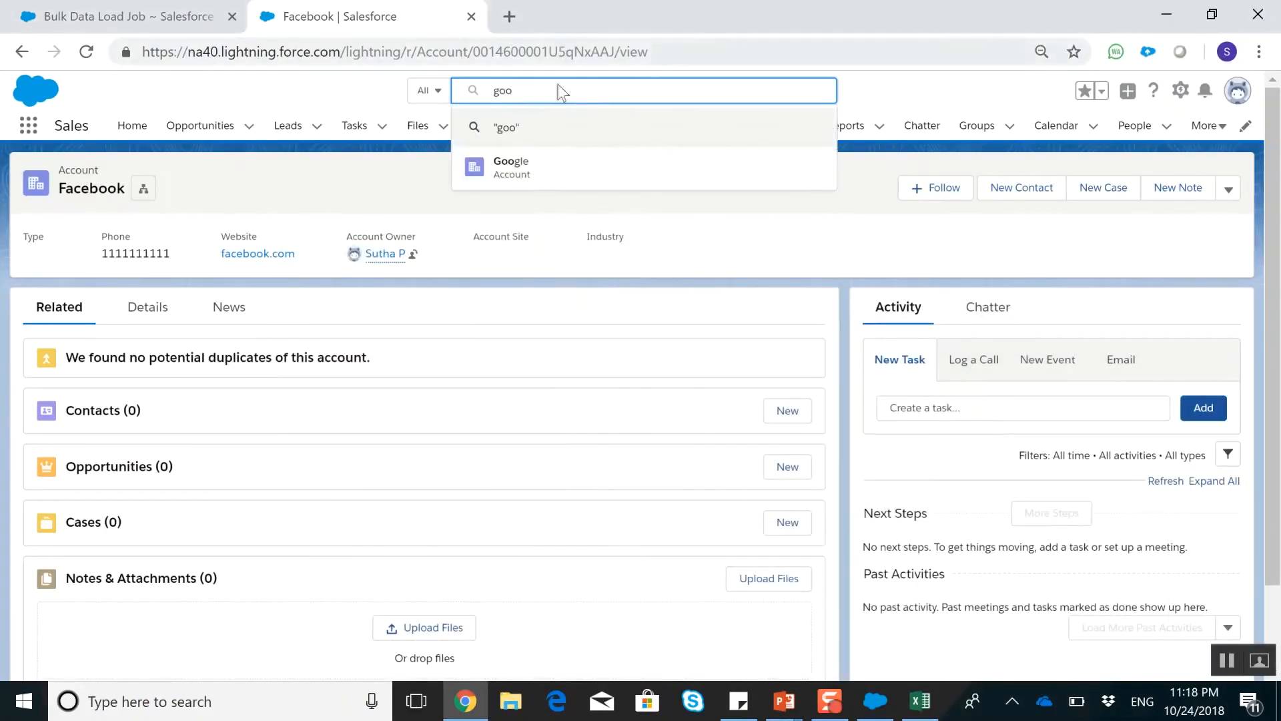
click(524, 166)
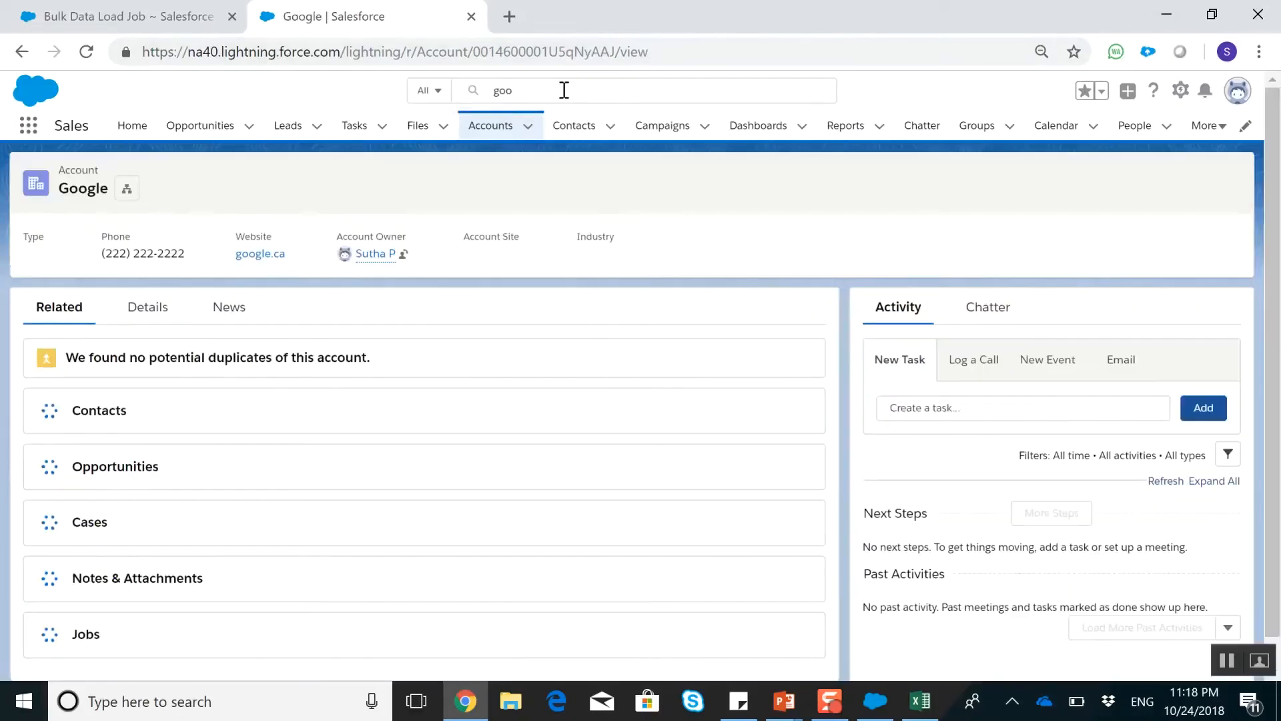
click(518, 89)
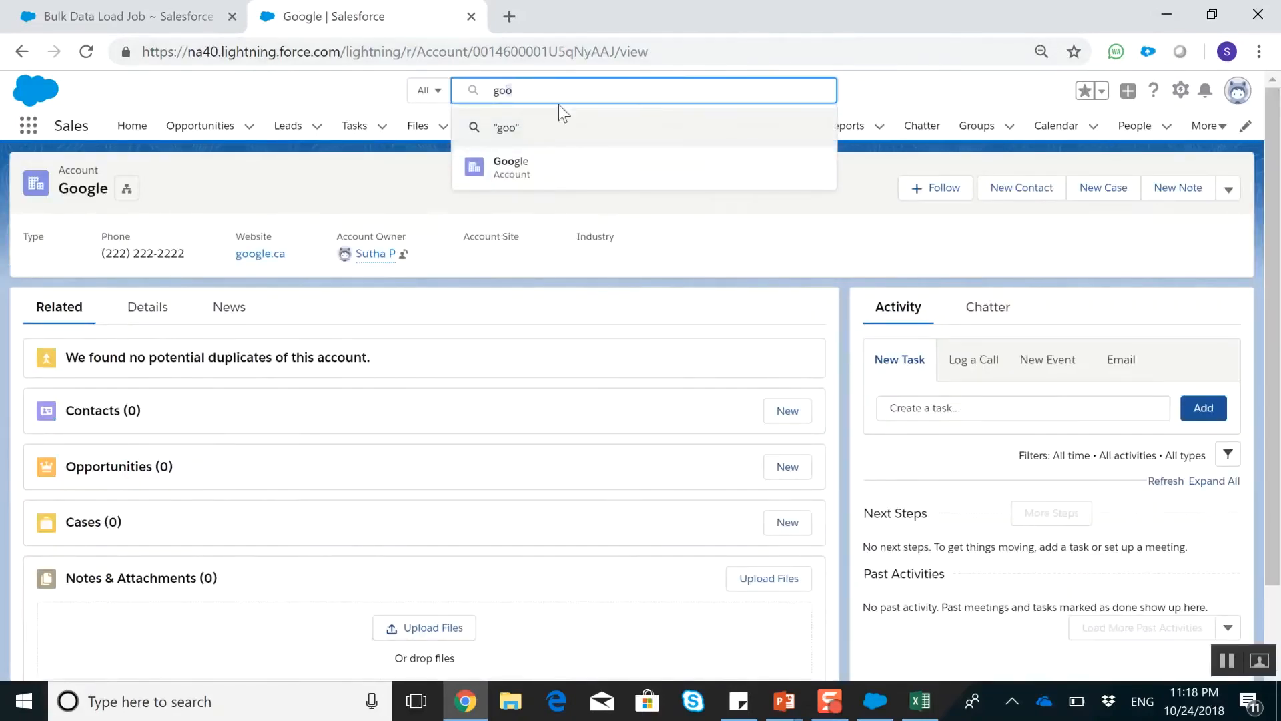
key(BackSpace)
key(BackSpace)
key(BackSpace)
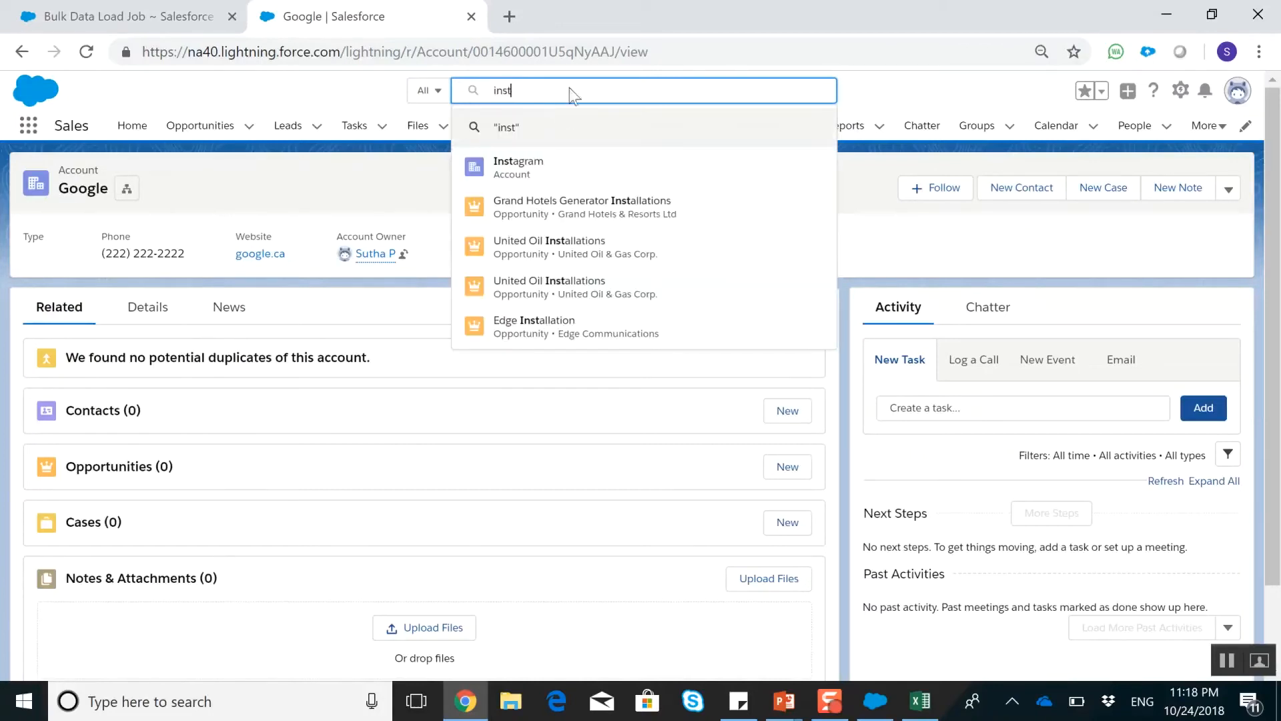
click(528, 179)
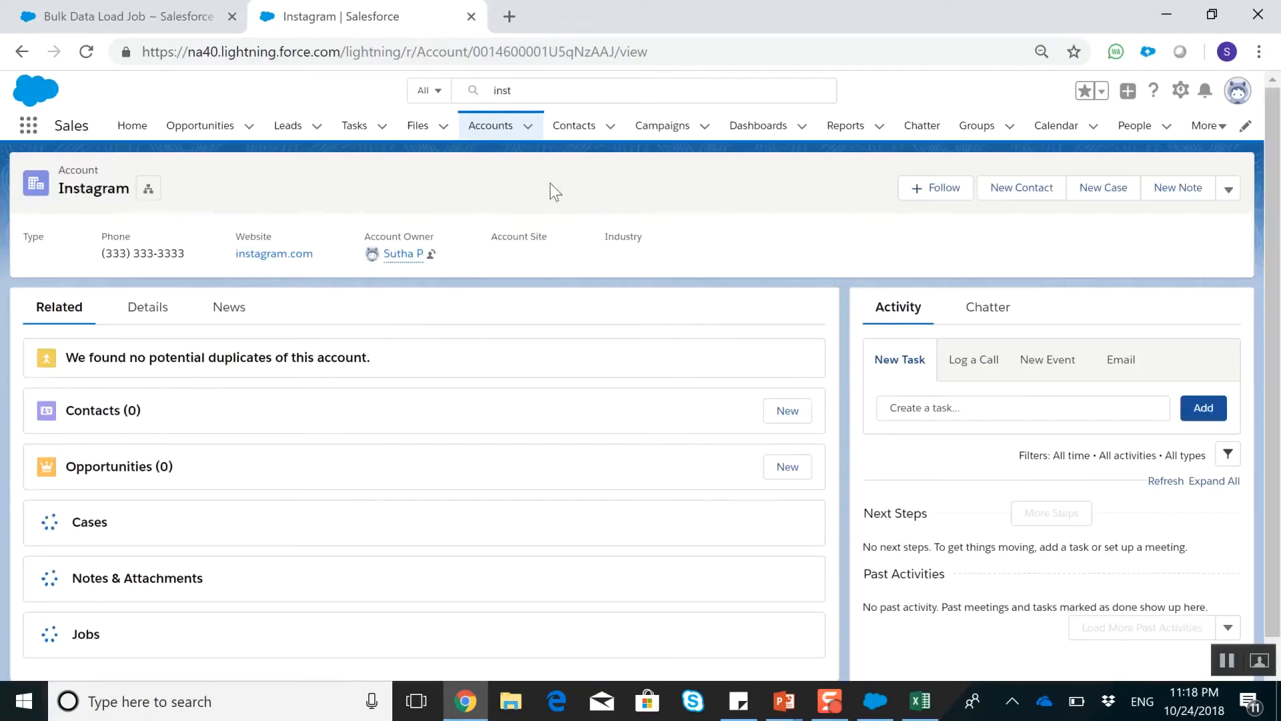
Return to the bulk data load job and go back to the list of all bulk data load jobs
click(153, 14)
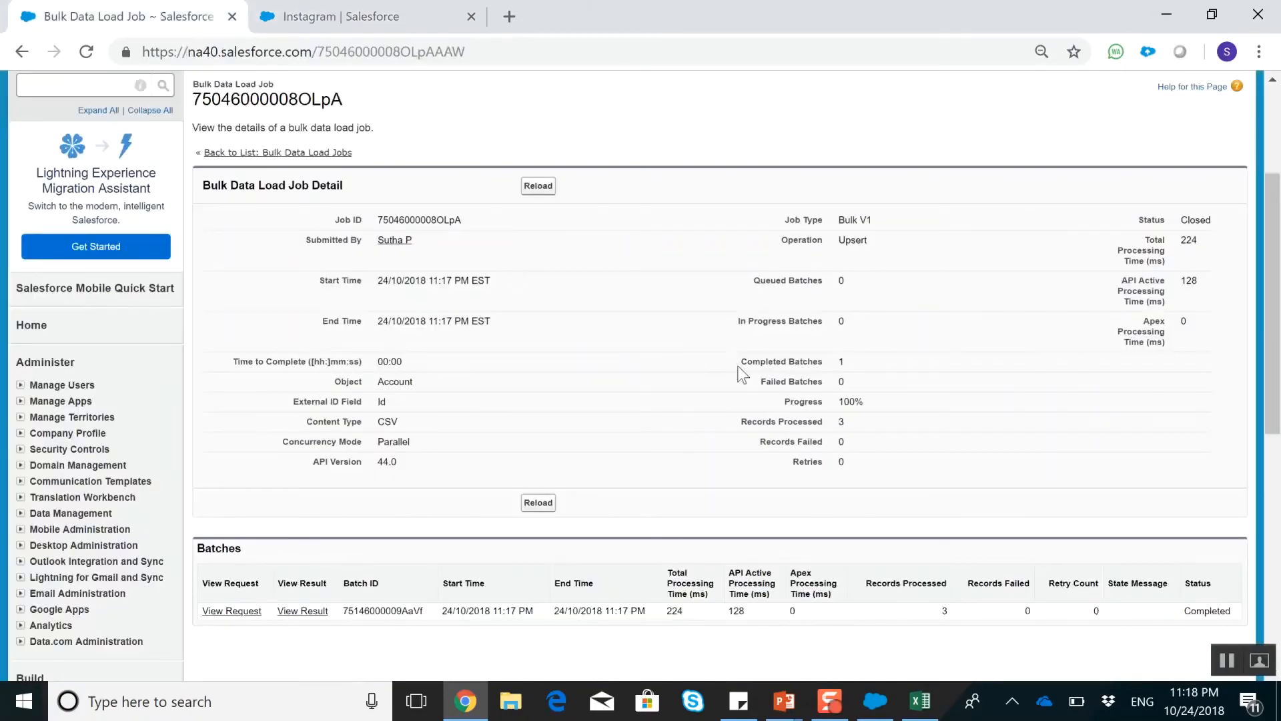
scroll(452, 441, up, 3)
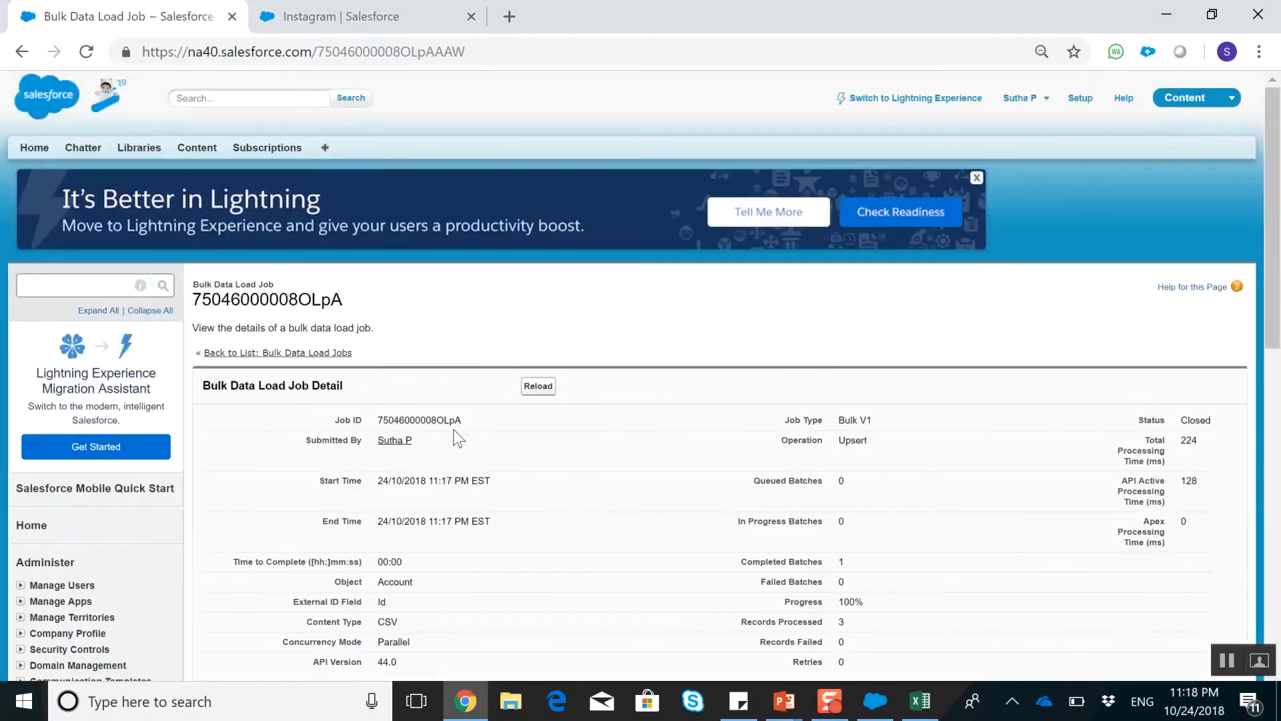
click(269, 352)
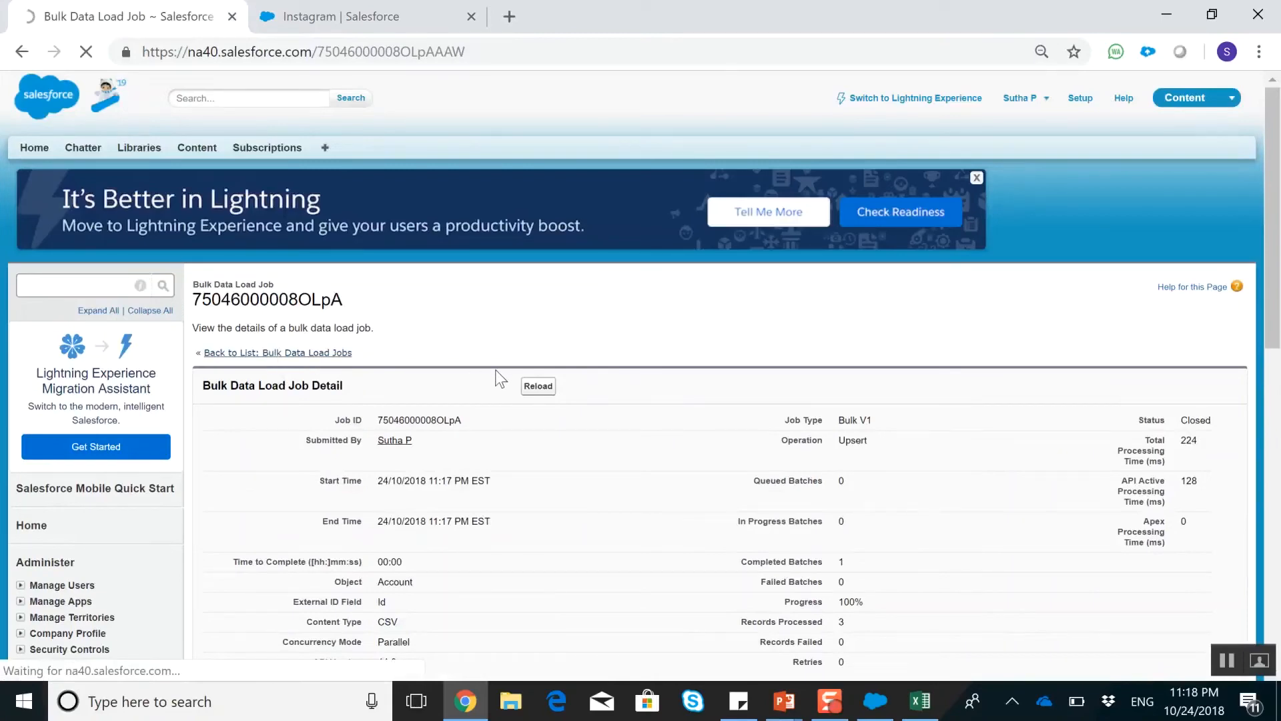
scroll(546, 375, down, 6)
scroll(233, 433, down, 5)
scroll(187, 447, up, 10)
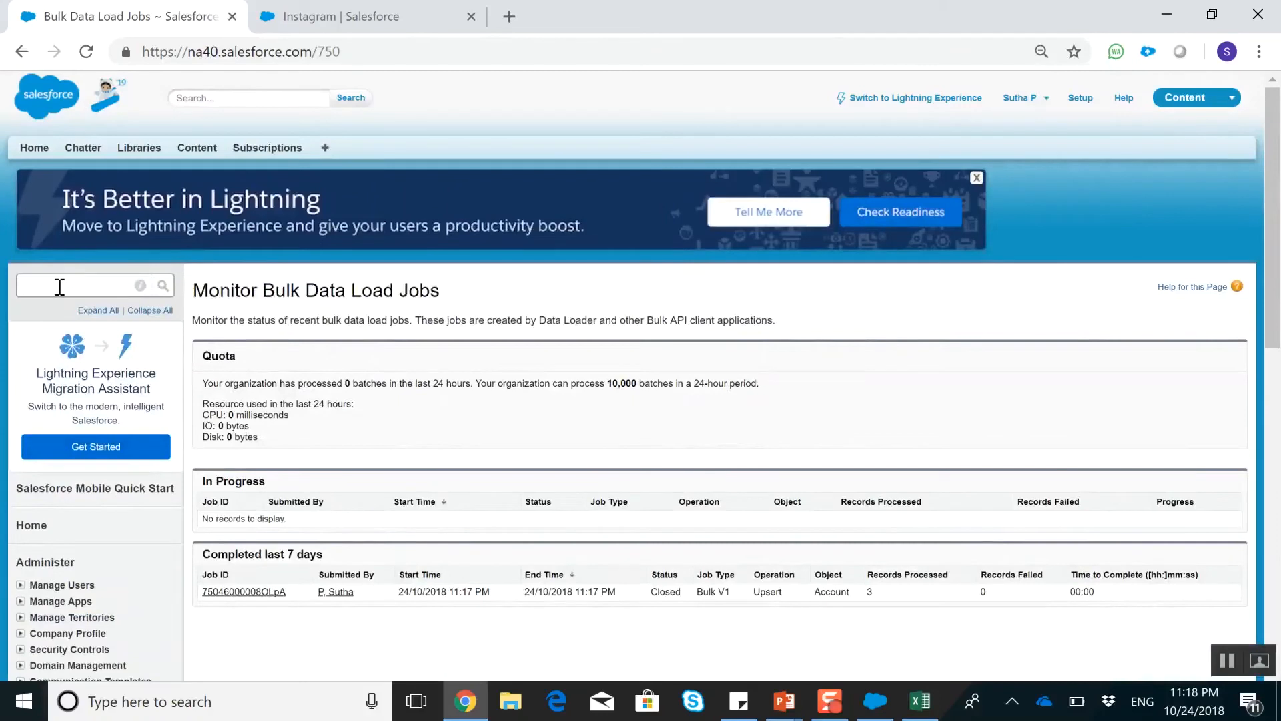
Find the Data Import Wizard in Setup by searching for "data im" and launch it
click(59, 287)
text(data)
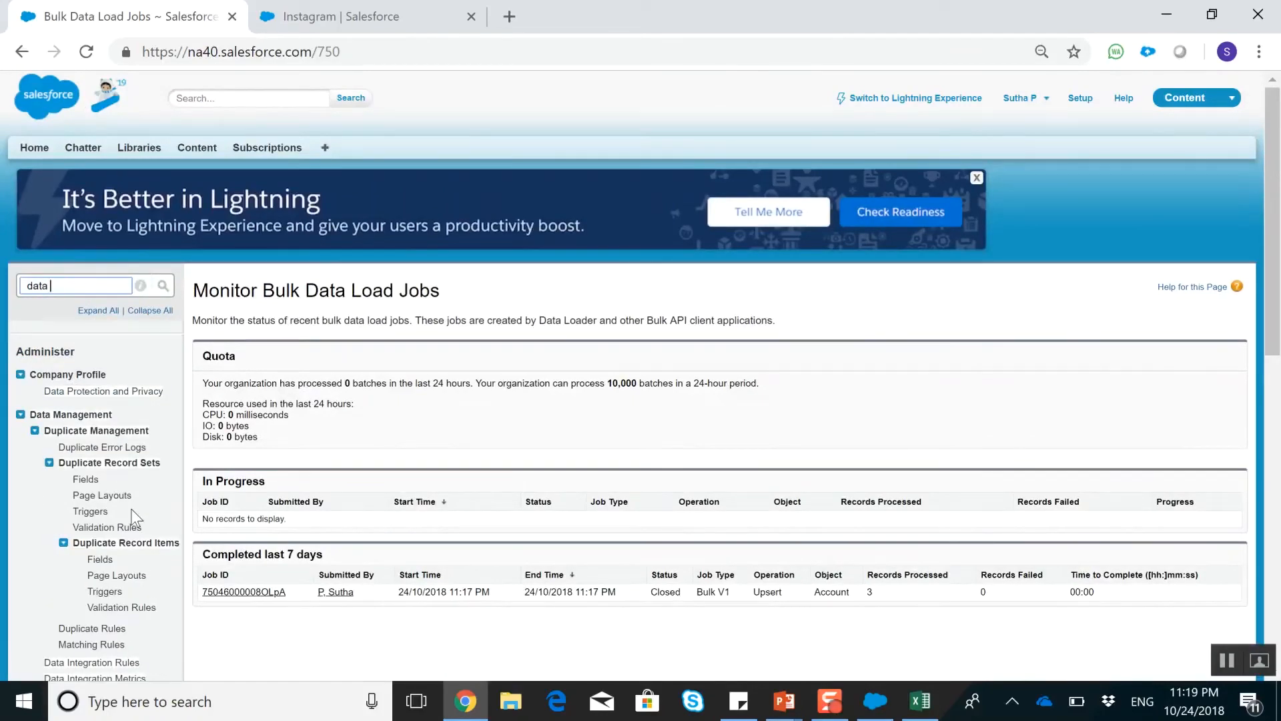
text( im)
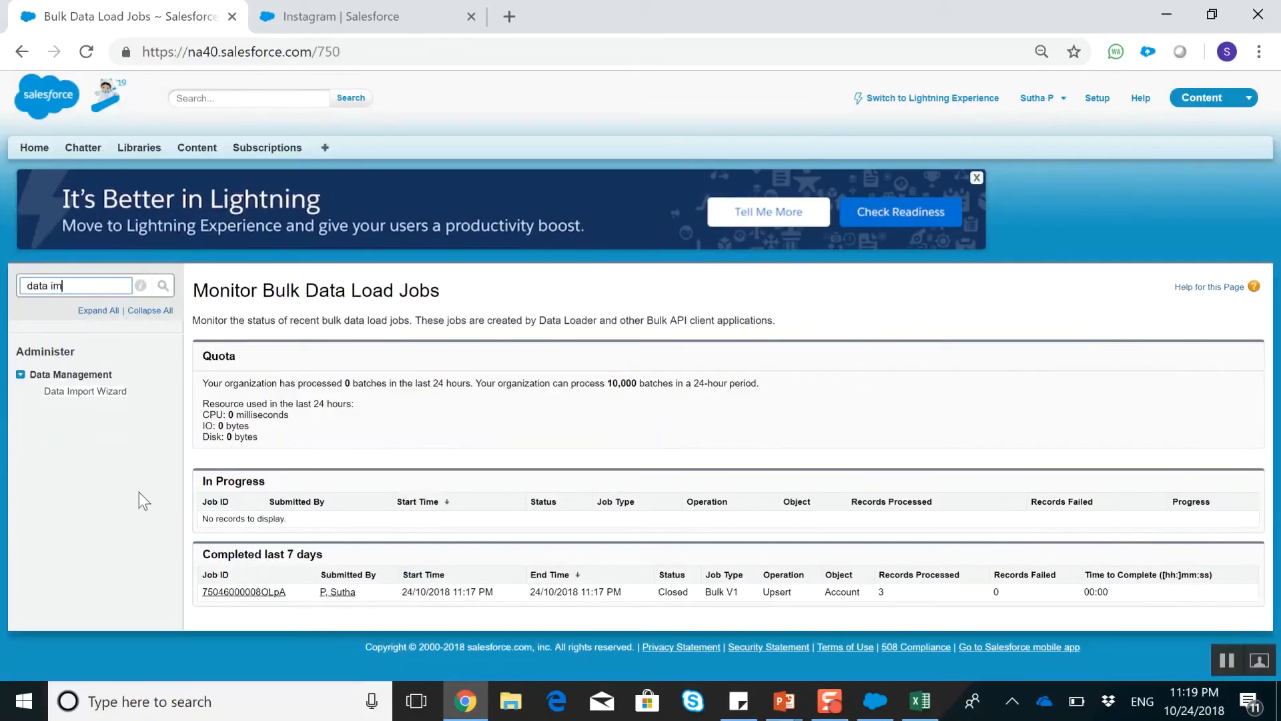
click(113, 394)
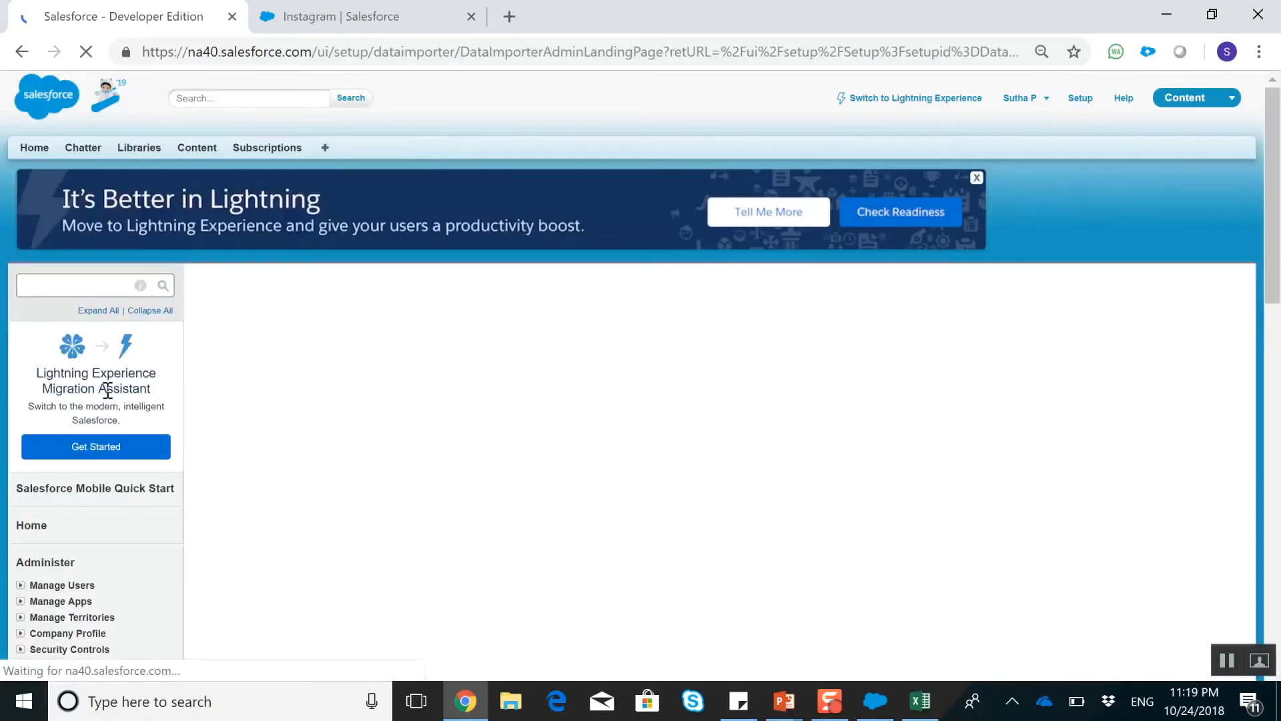
scroll(562, 394, down, 7)
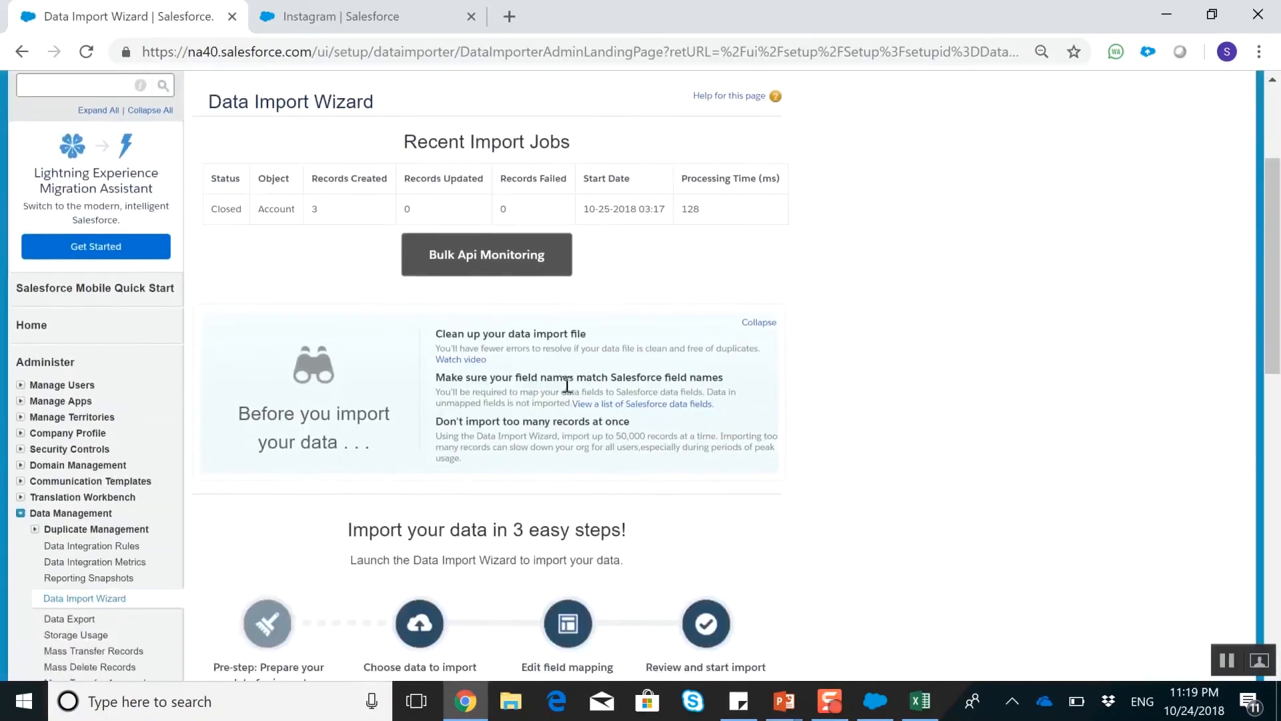
click(537, 424)
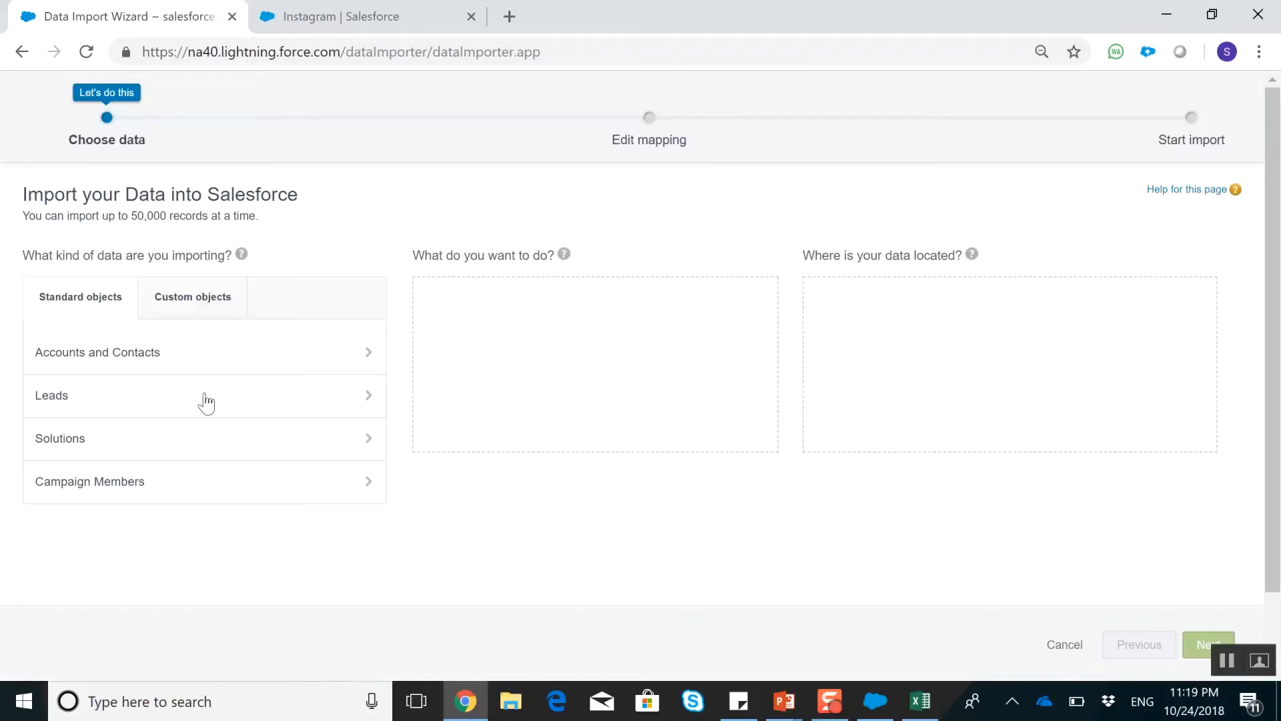
Set the import to Accounts and Contacts with the Update existing records operation
click(168, 367)
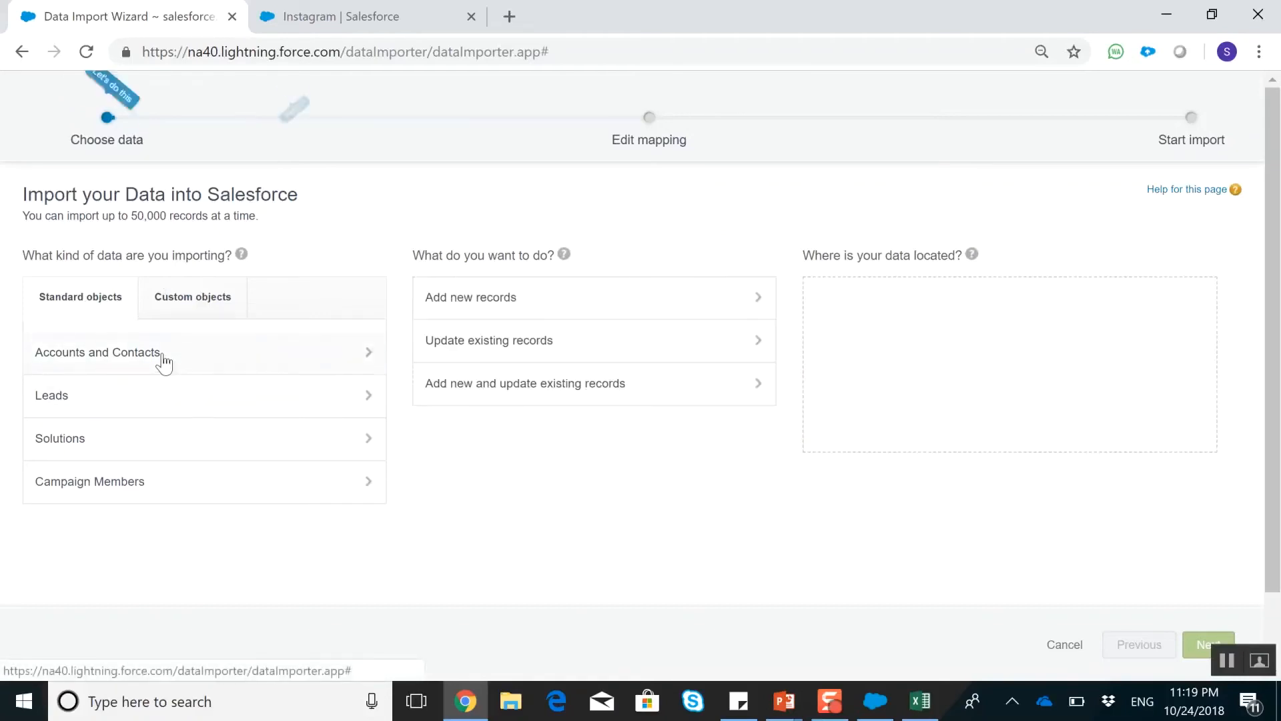
click(522, 354)
scroll(609, 381, down, 1)
mouse_move(624, 379)
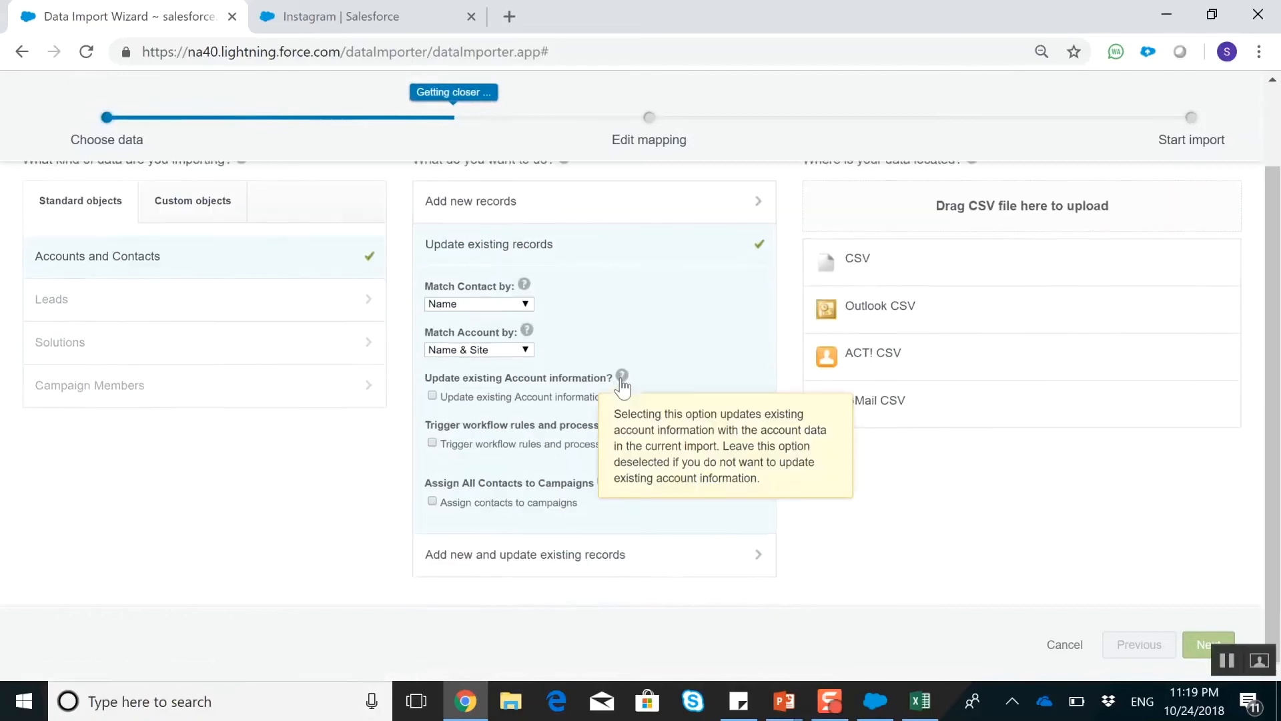
Choose DataUpload.csv from the Desktop as the CSV source, showing all file types to find it, and continue to field mapping
click(827, 258)
click(864, 404)
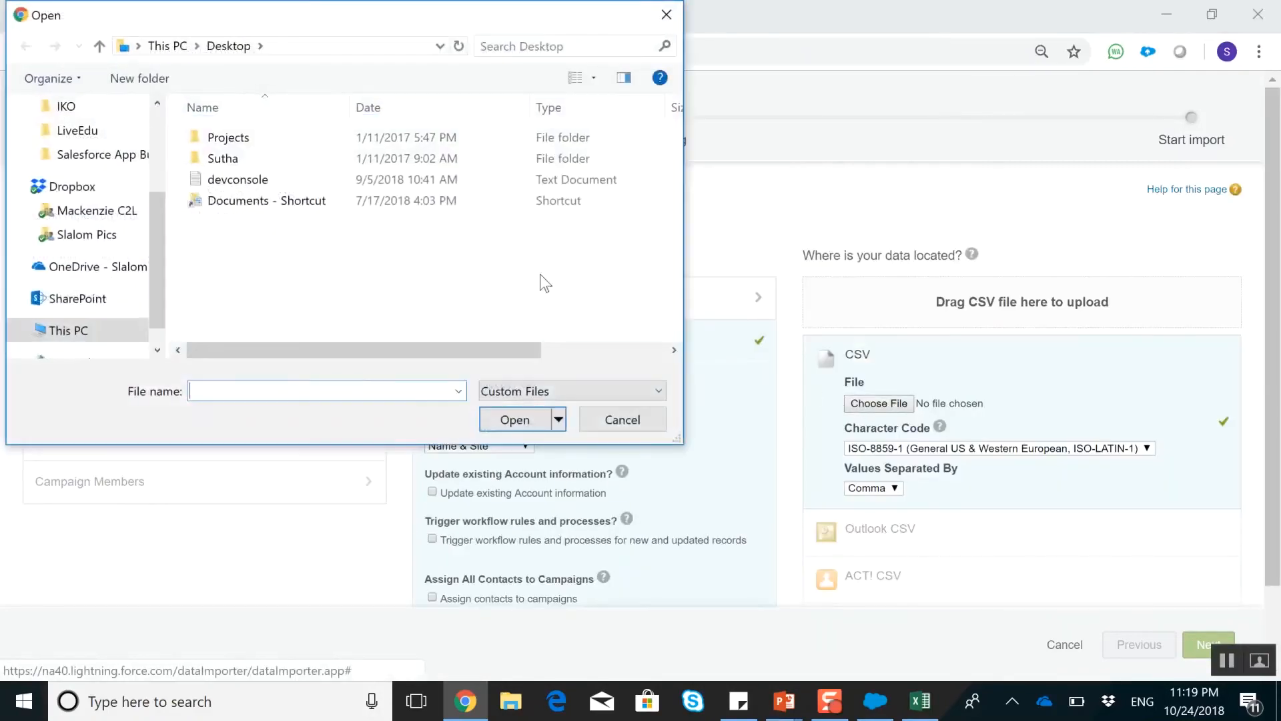
scroll(100, 174, up, 2)
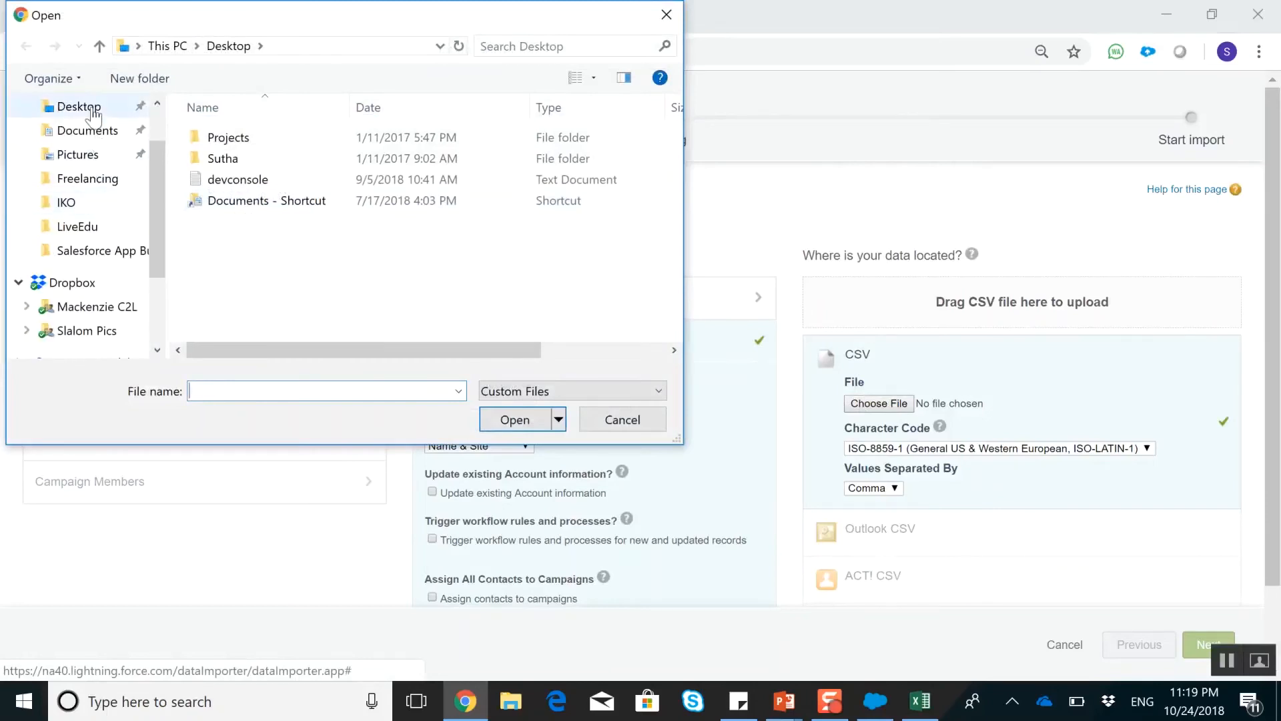
scroll(86, 126, up, 1)
click(86, 132)
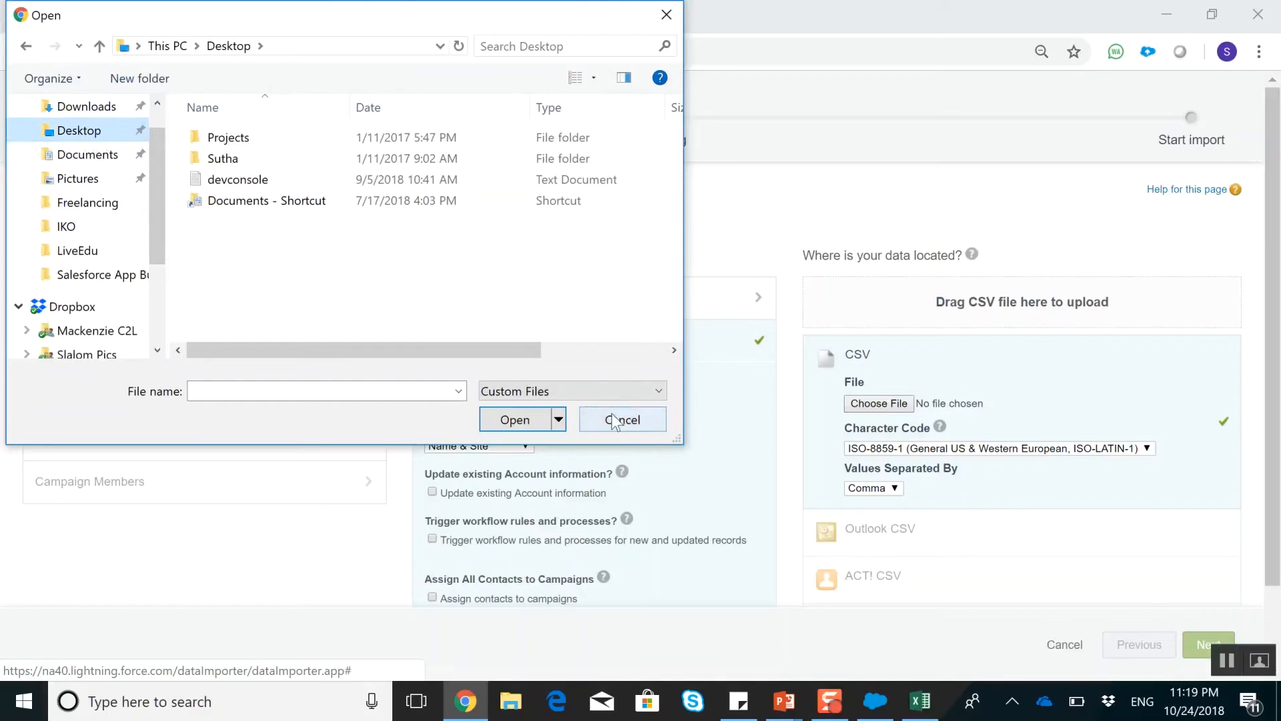
click(582, 390)
click(541, 423)
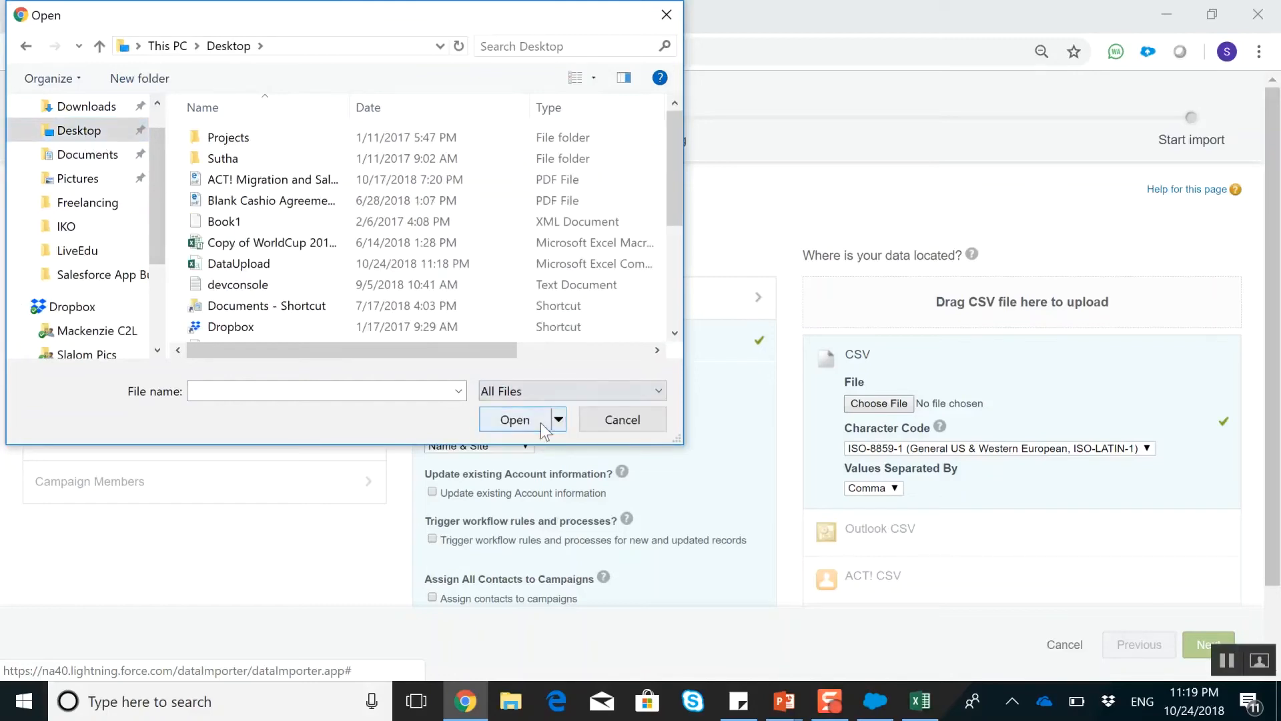
double_click(257, 264)
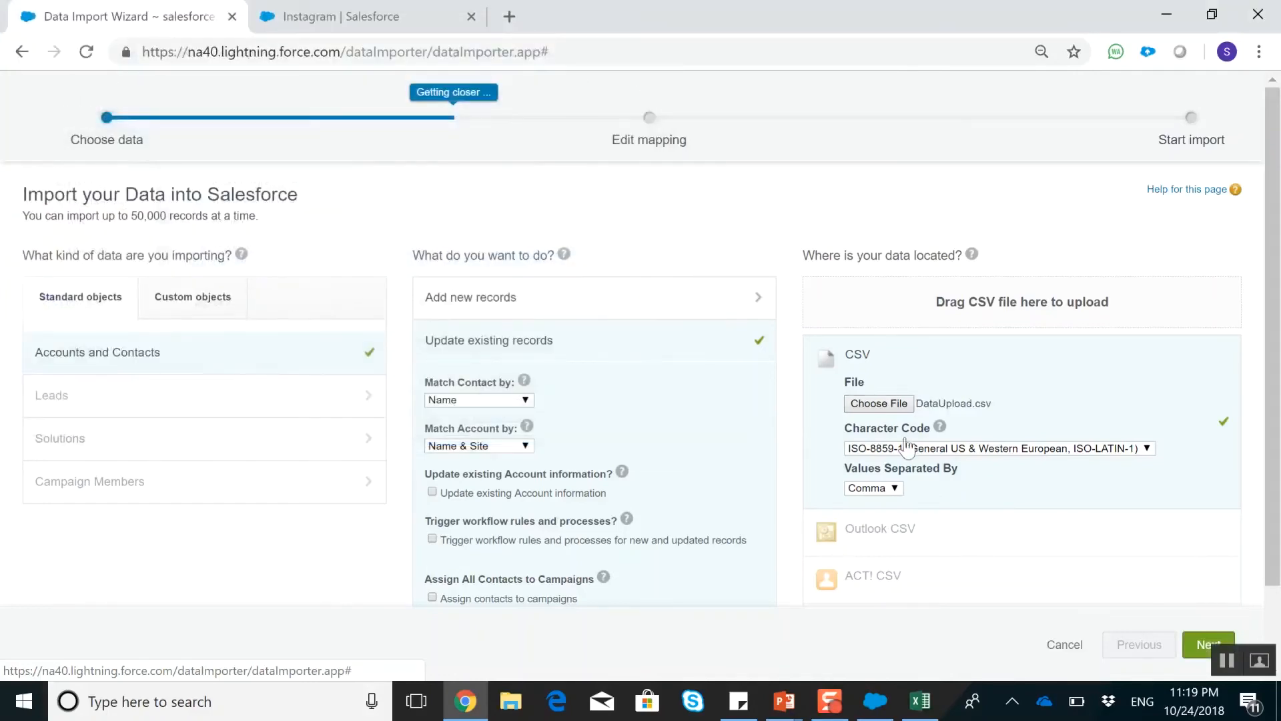
click(1188, 647)
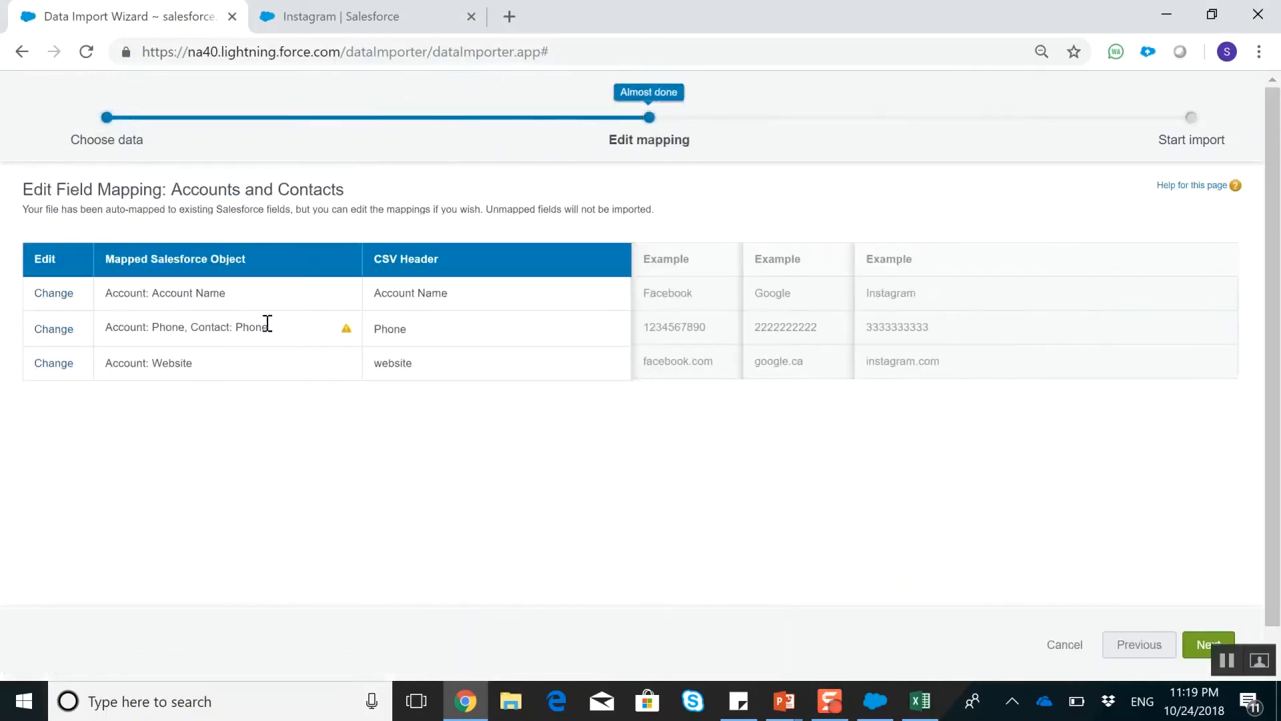
Remove Contact: Phone from the Phone mapping so it maps only to Account: Phone, and continue to the import review
click(56, 330)
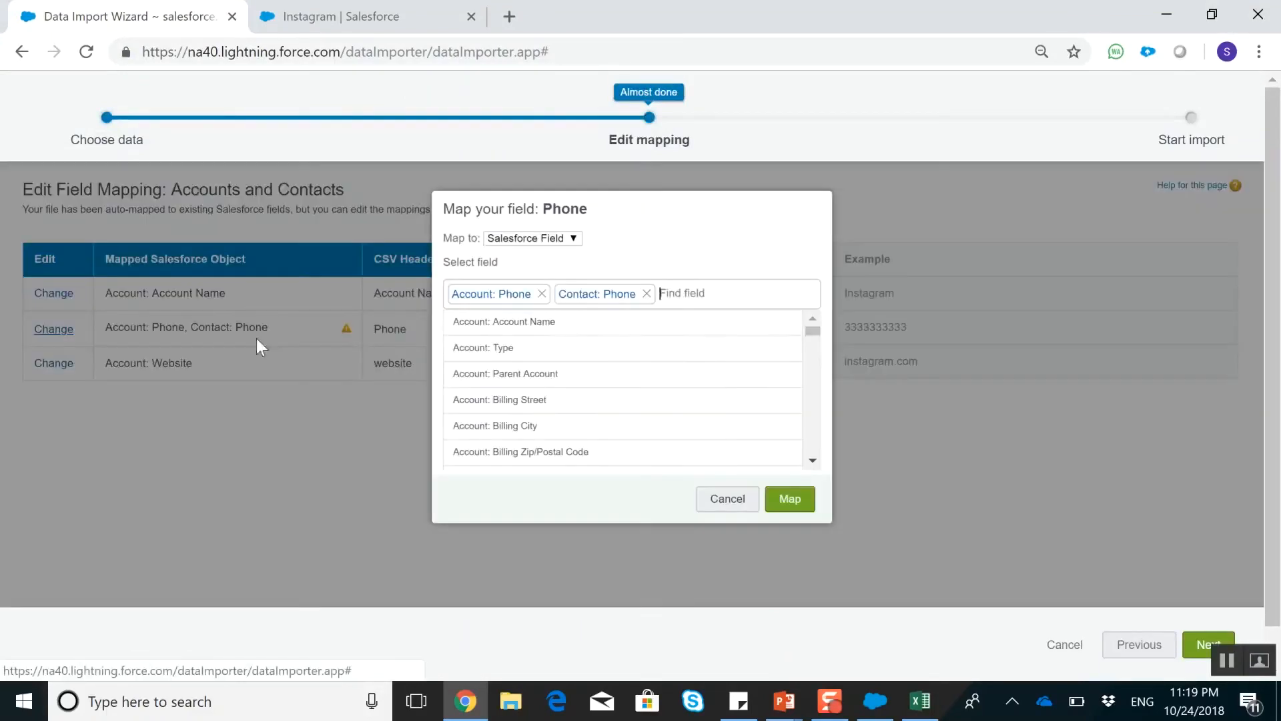
click(647, 294)
click(809, 509)
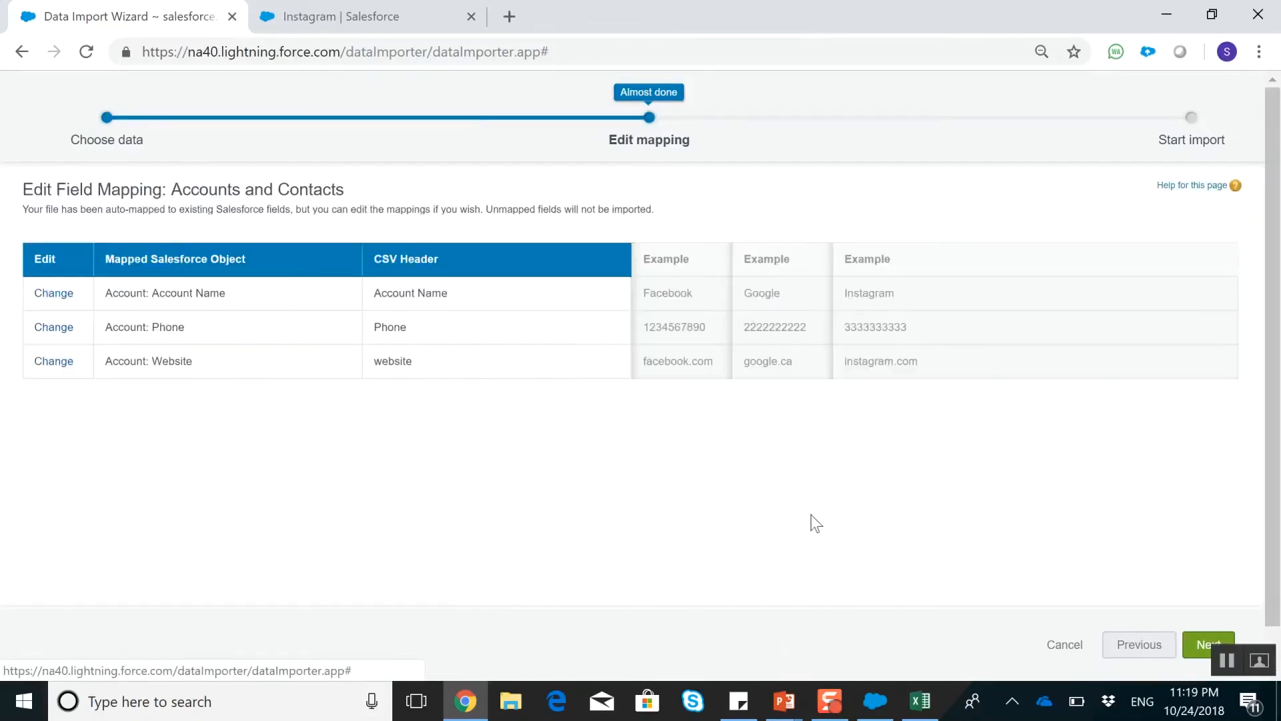
click(1199, 650)
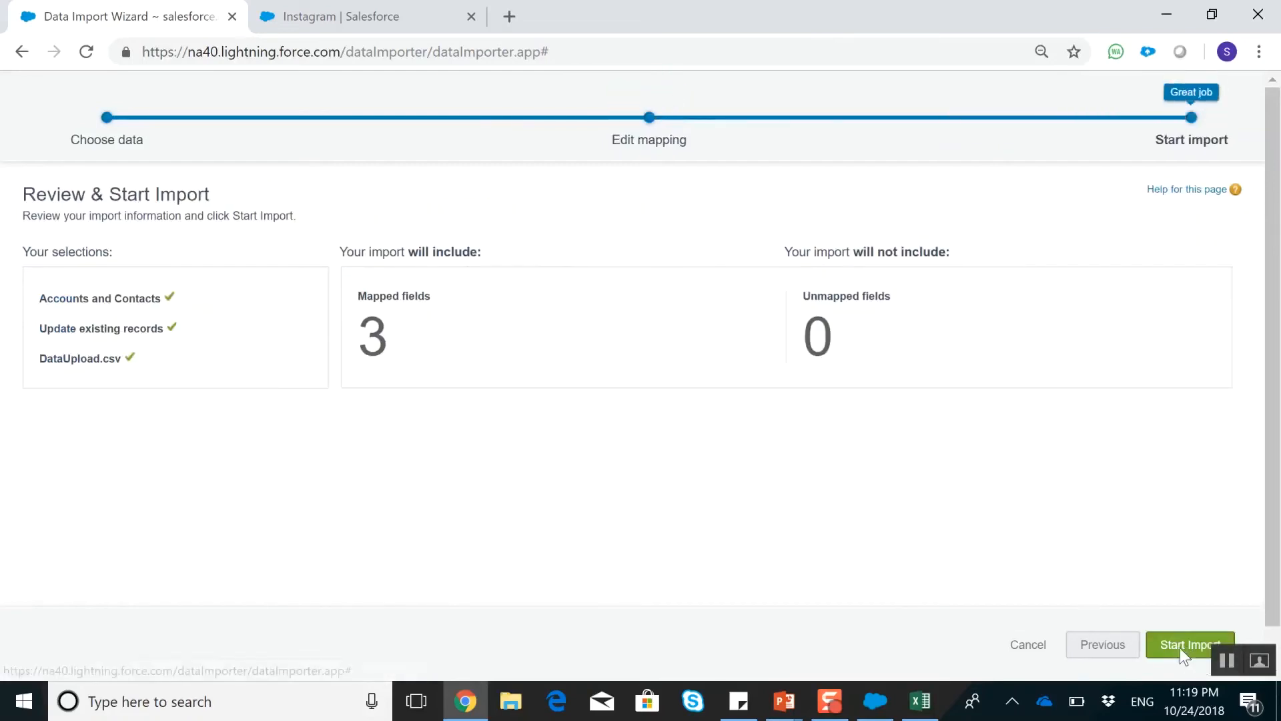
Start the import and view the details and batches of the resulting bulk data load job
click(1180, 646)
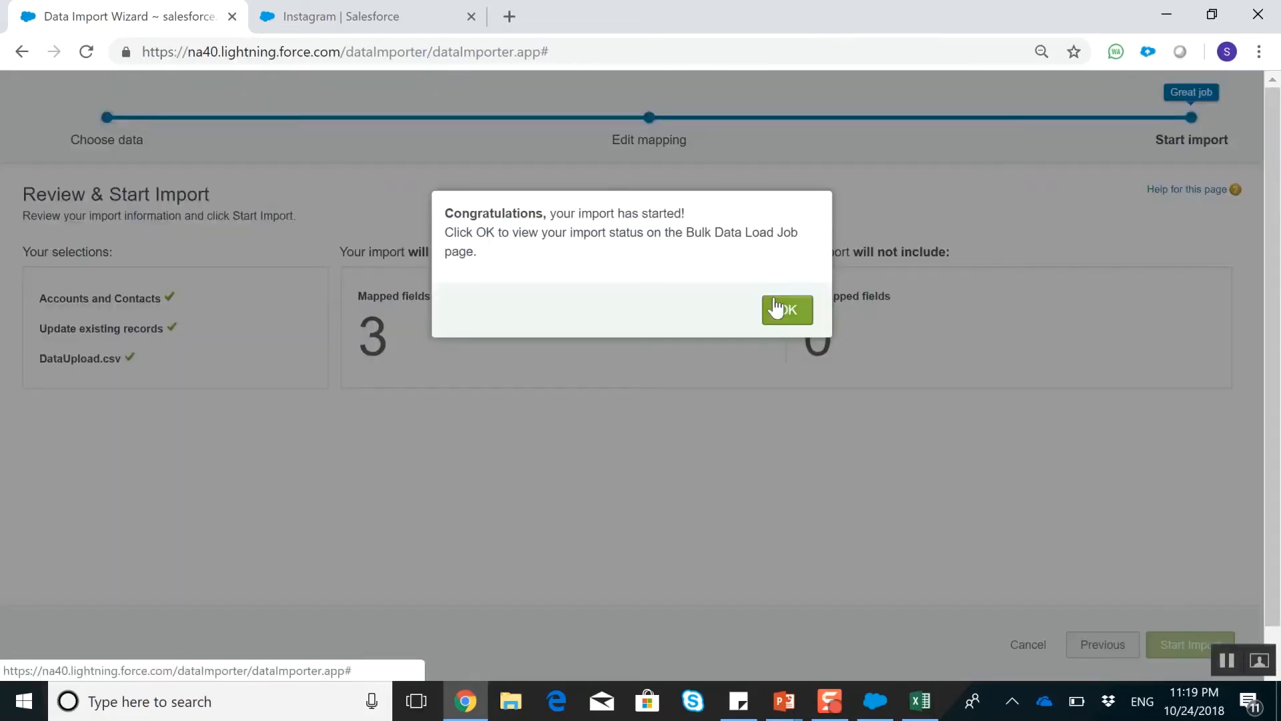
click(776, 308)
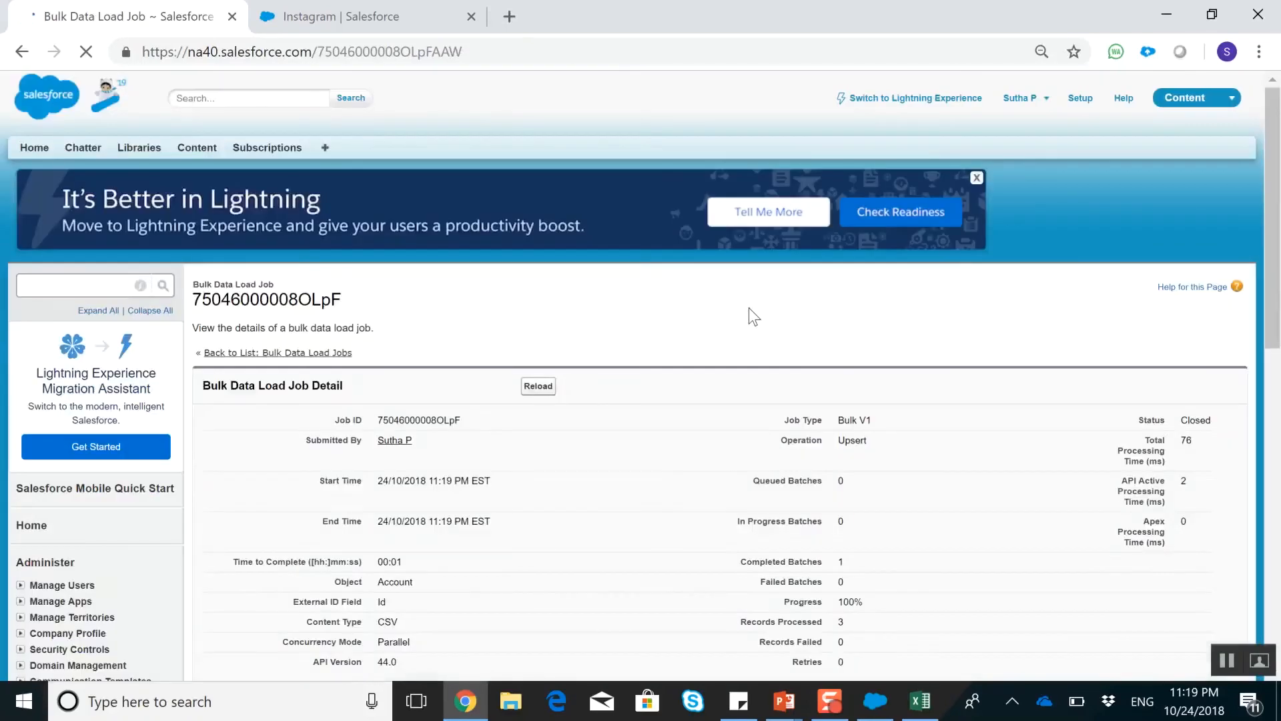
scroll(749, 310, down, 5)
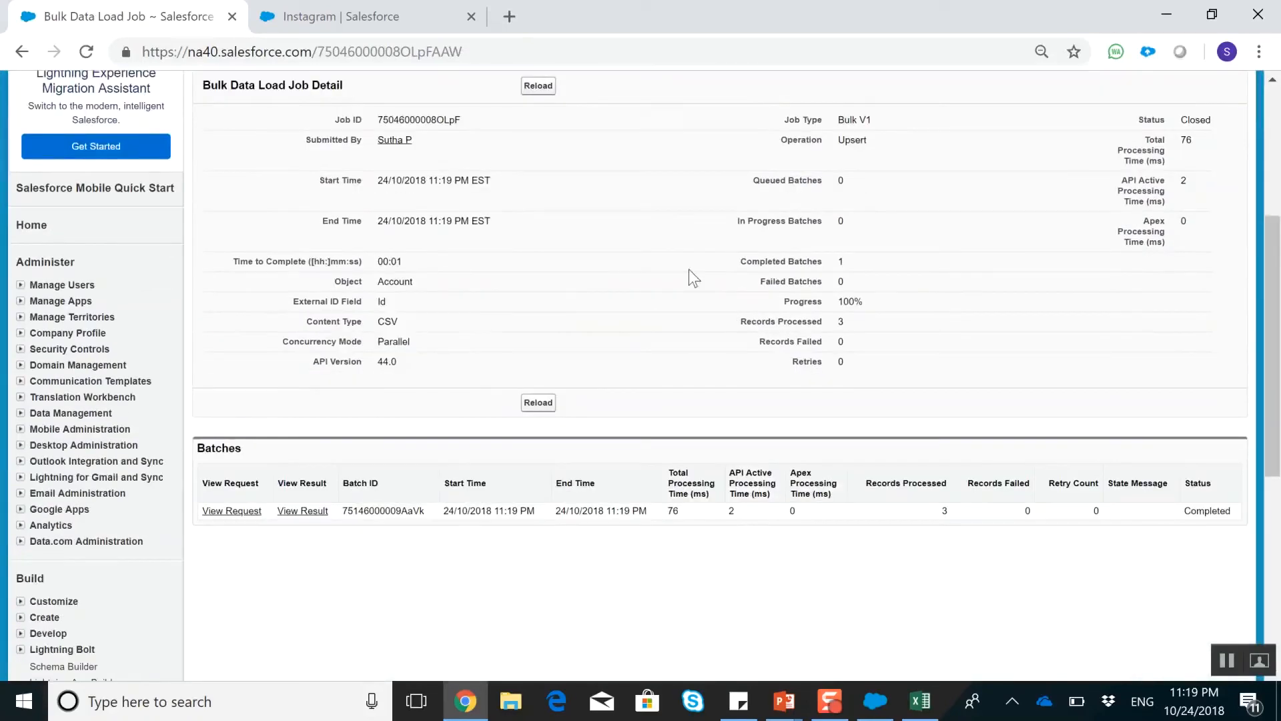
Search Salesforce for "face", open the Facebook account and reload it to check its phone number
click(389, 9)
click(501, 89)
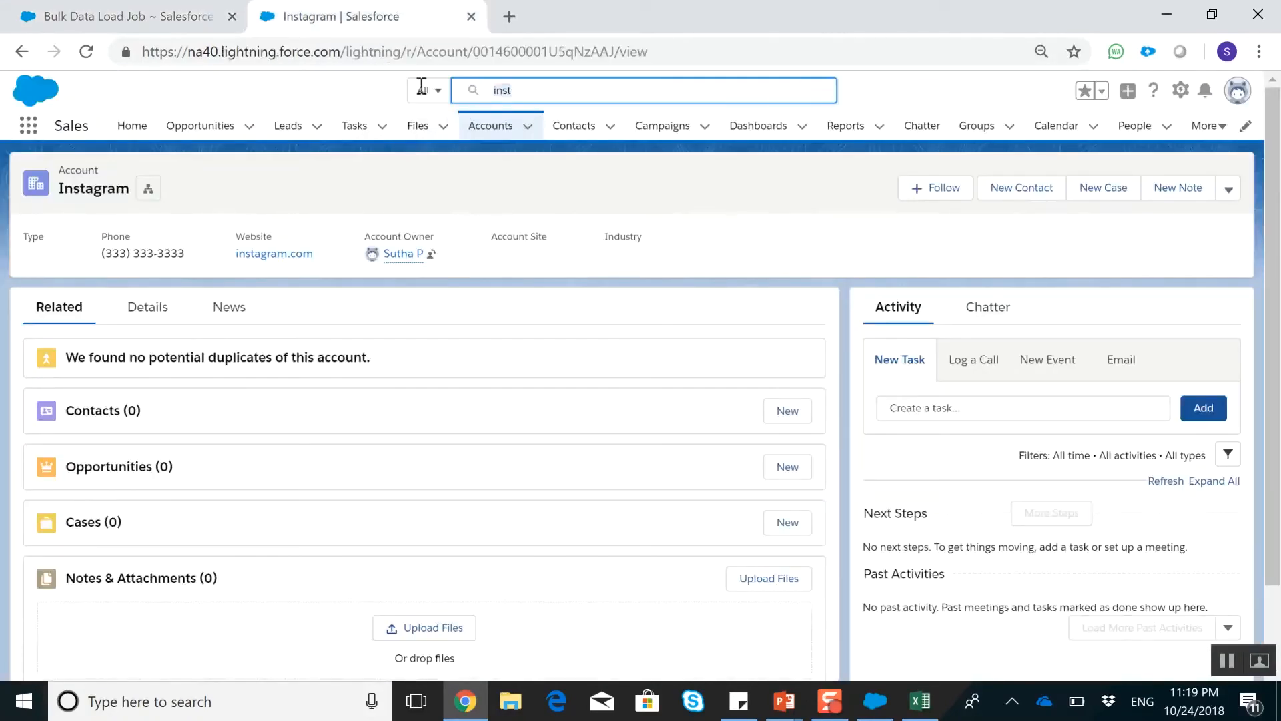
text(face)
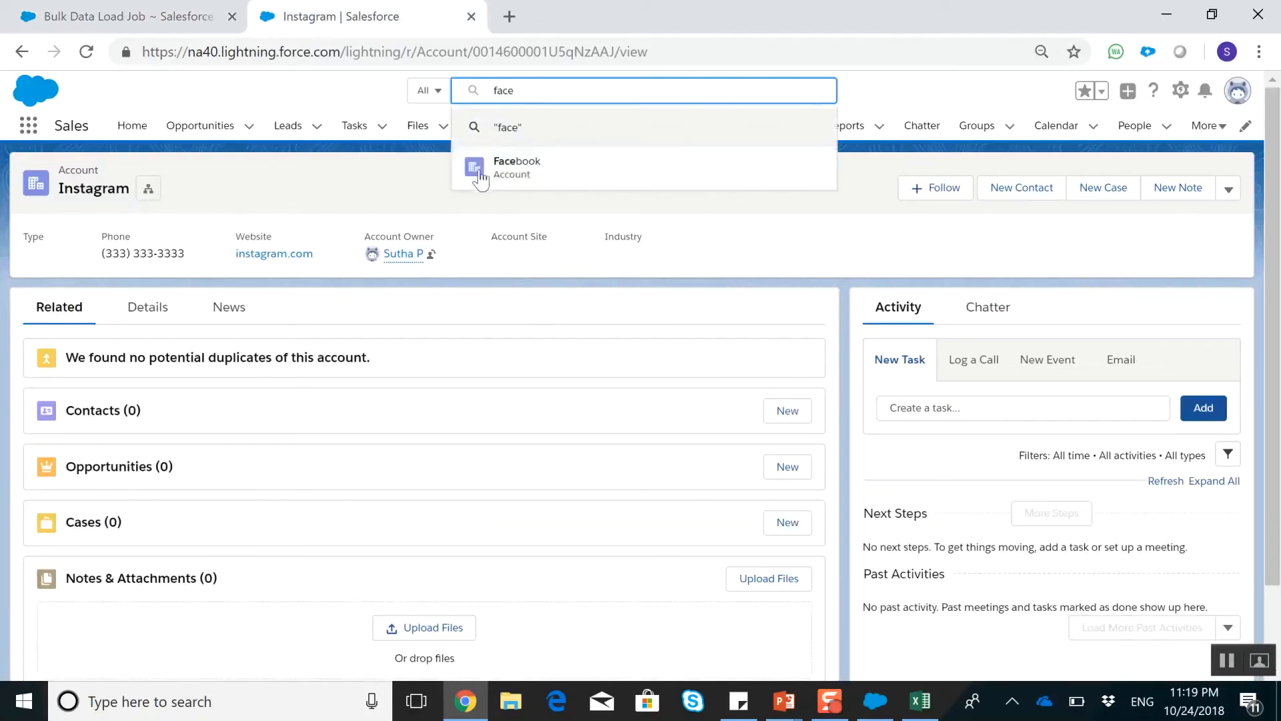
click(505, 175)
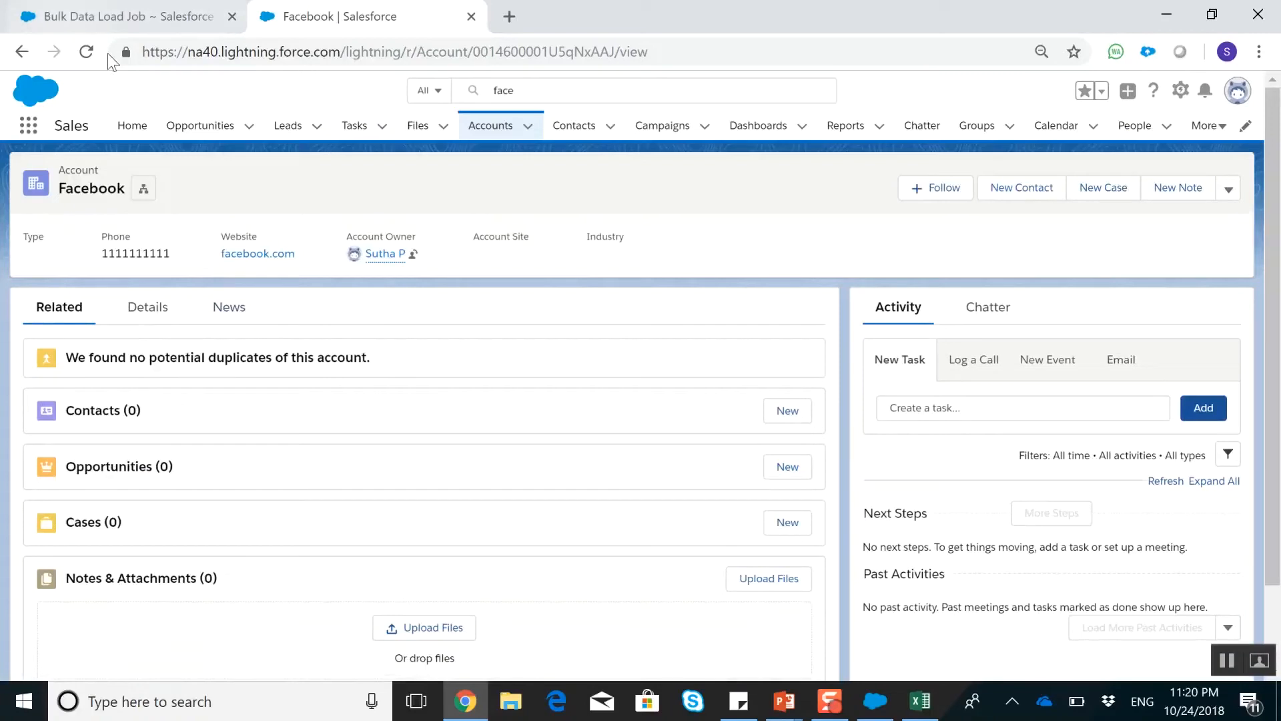
click(87, 51)
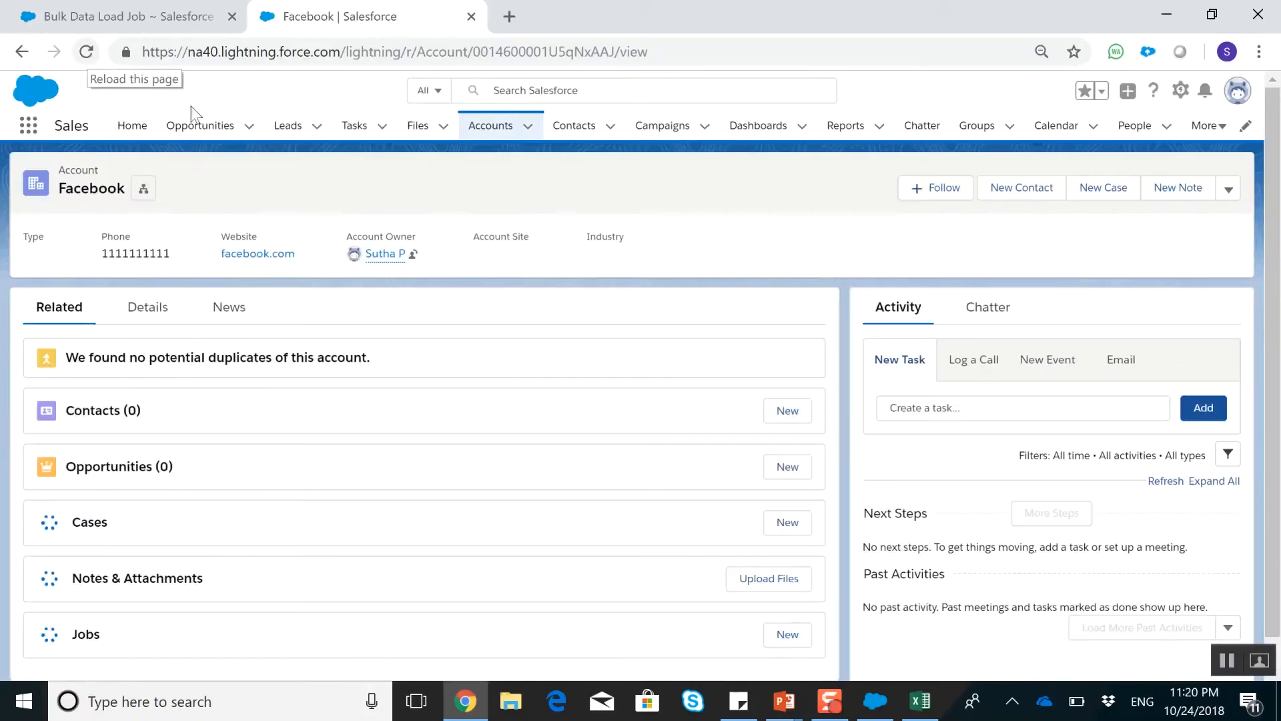
Close the DataUpload workbook in Excel and reopen it from the Desktop folder, dismissing the trial licence notice
click(924, 709)
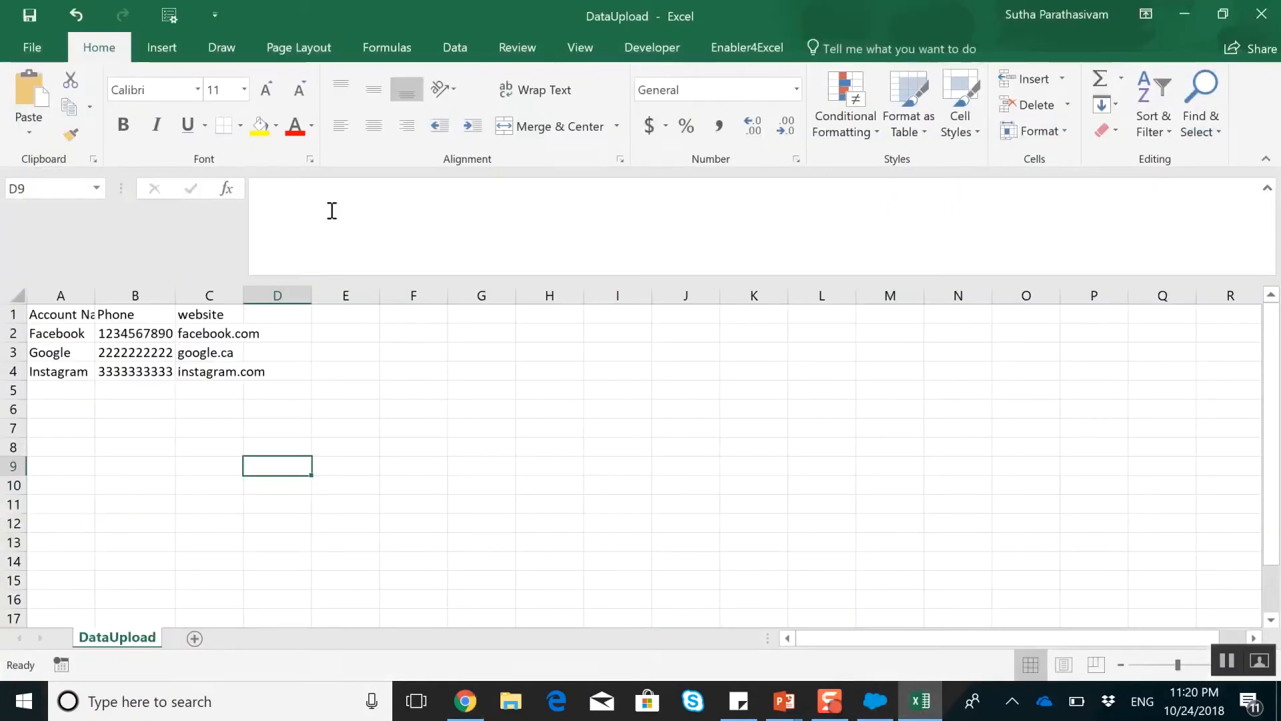
click(1270, 9)
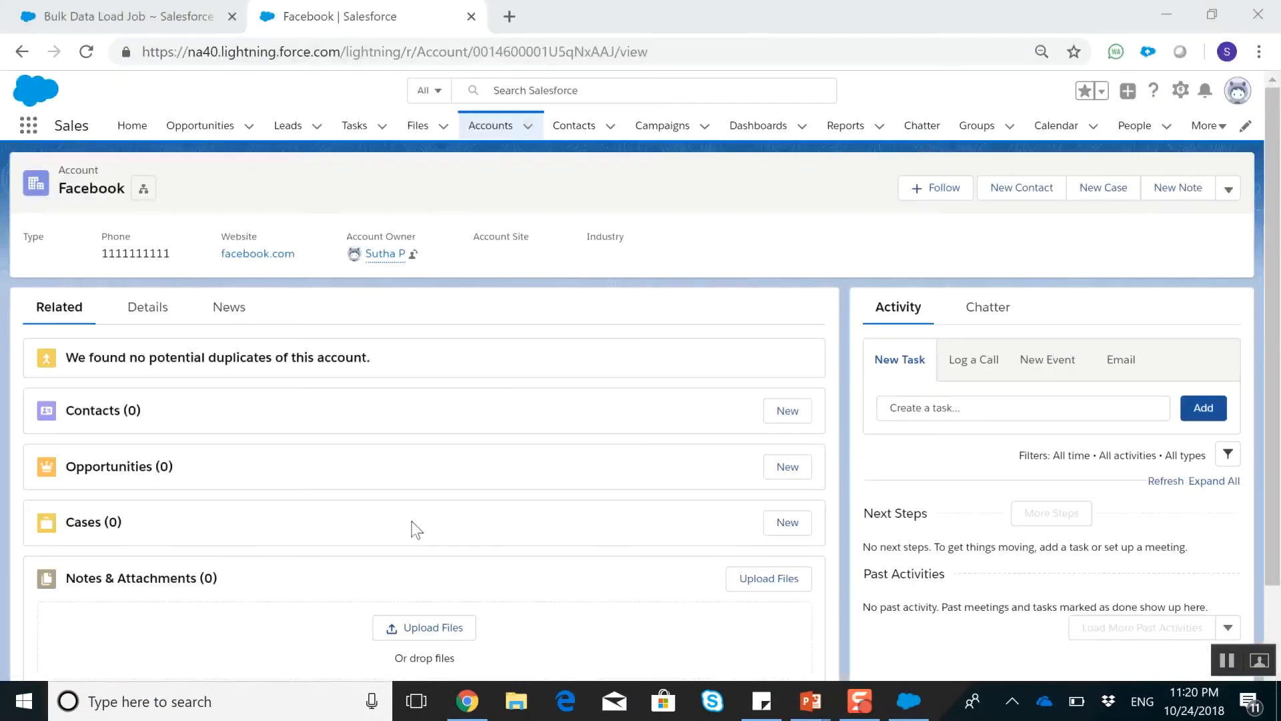
click(509, 709)
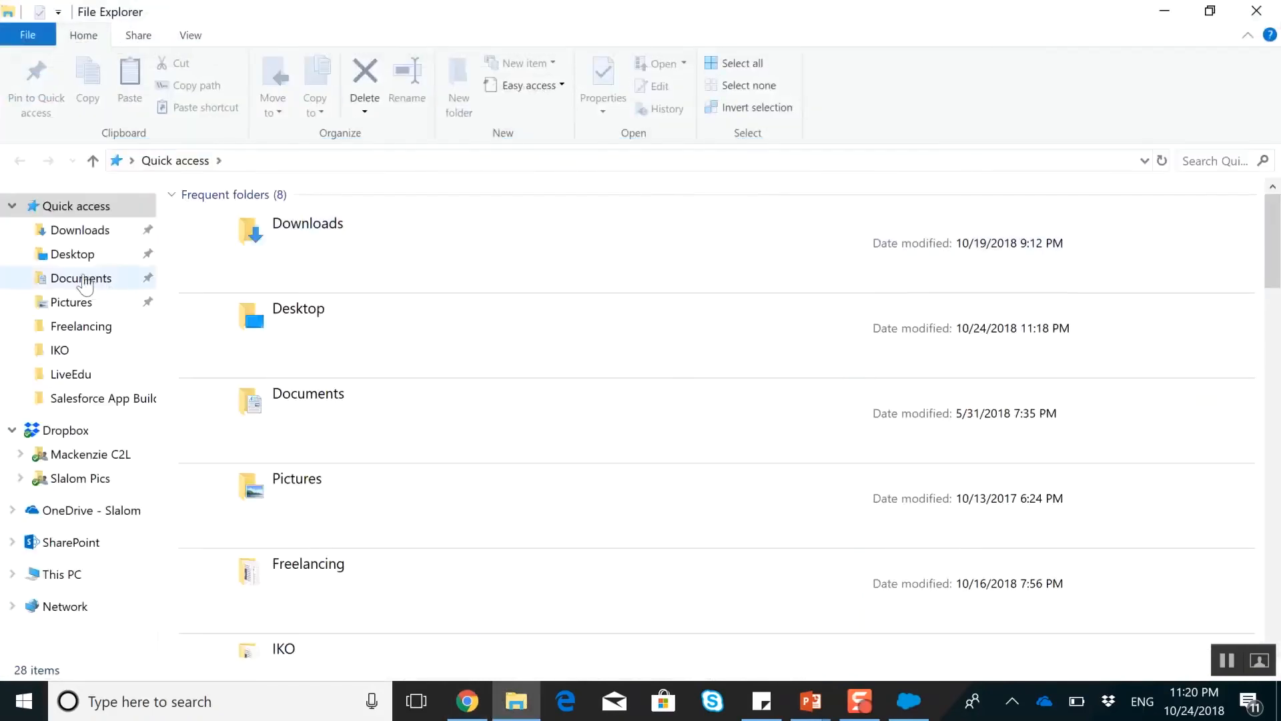
click(73, 255)
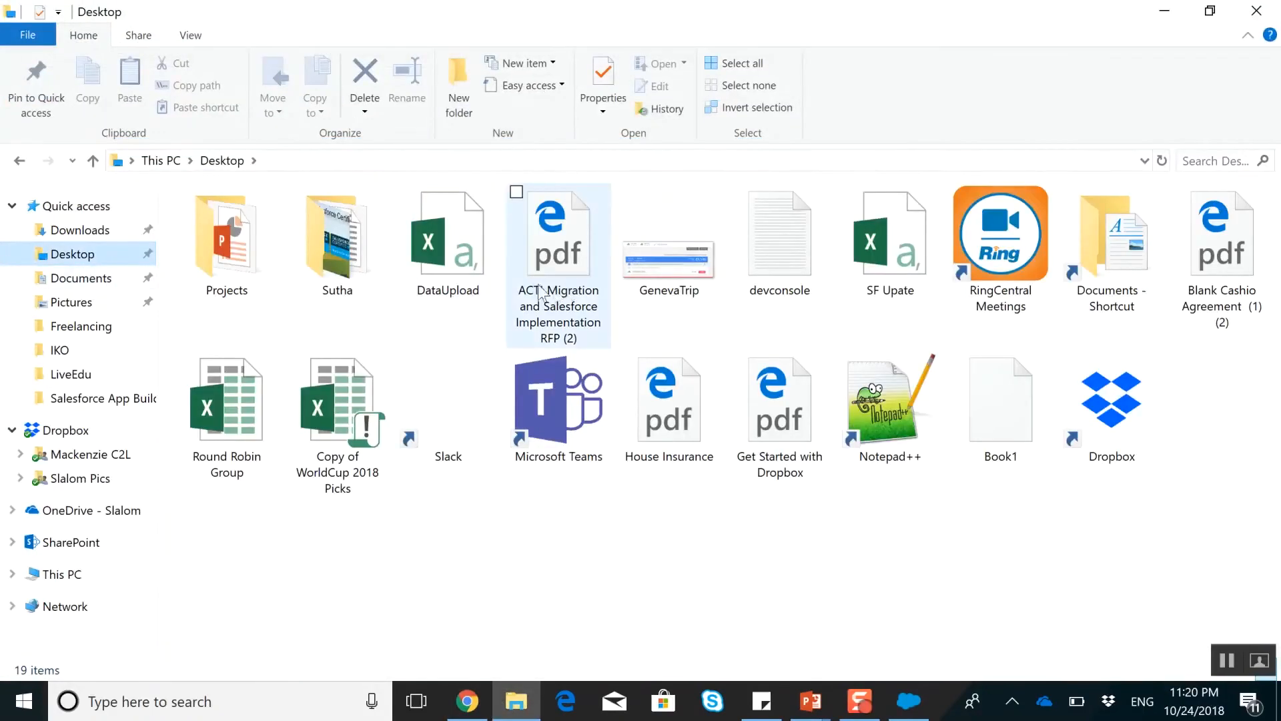
click(460, 254)
double_click(460, 255)
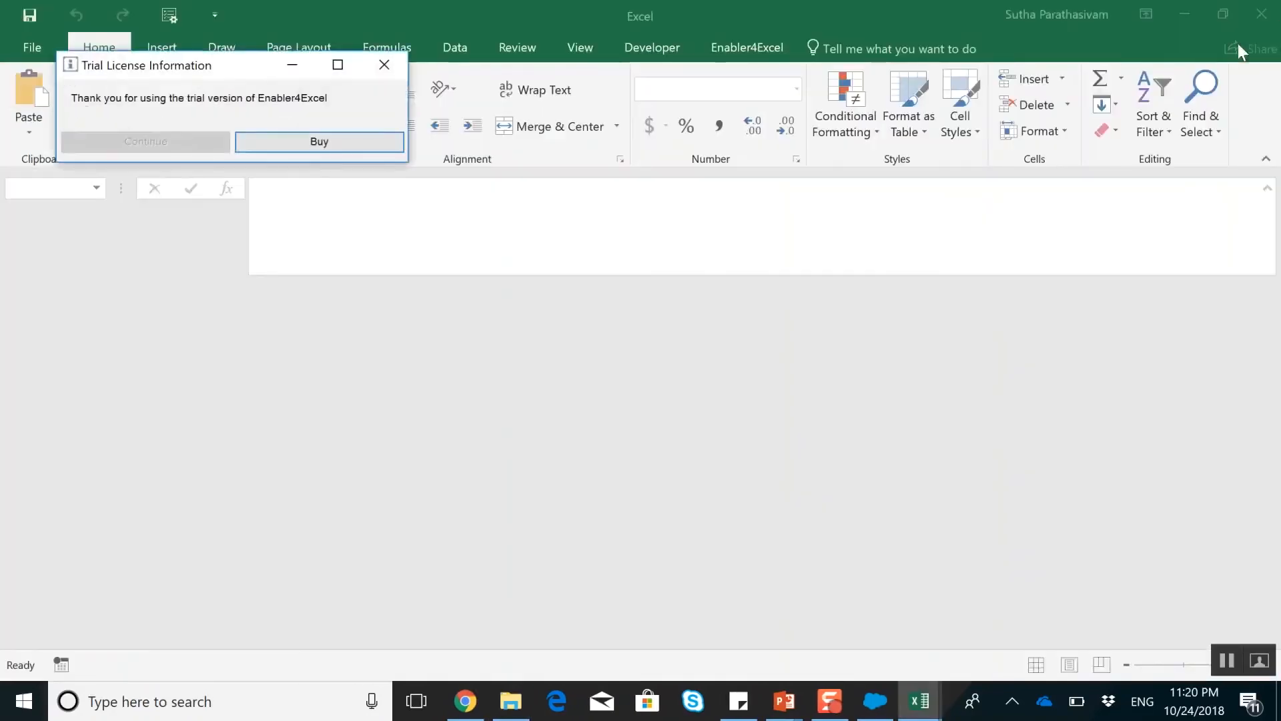
click(384, 62)
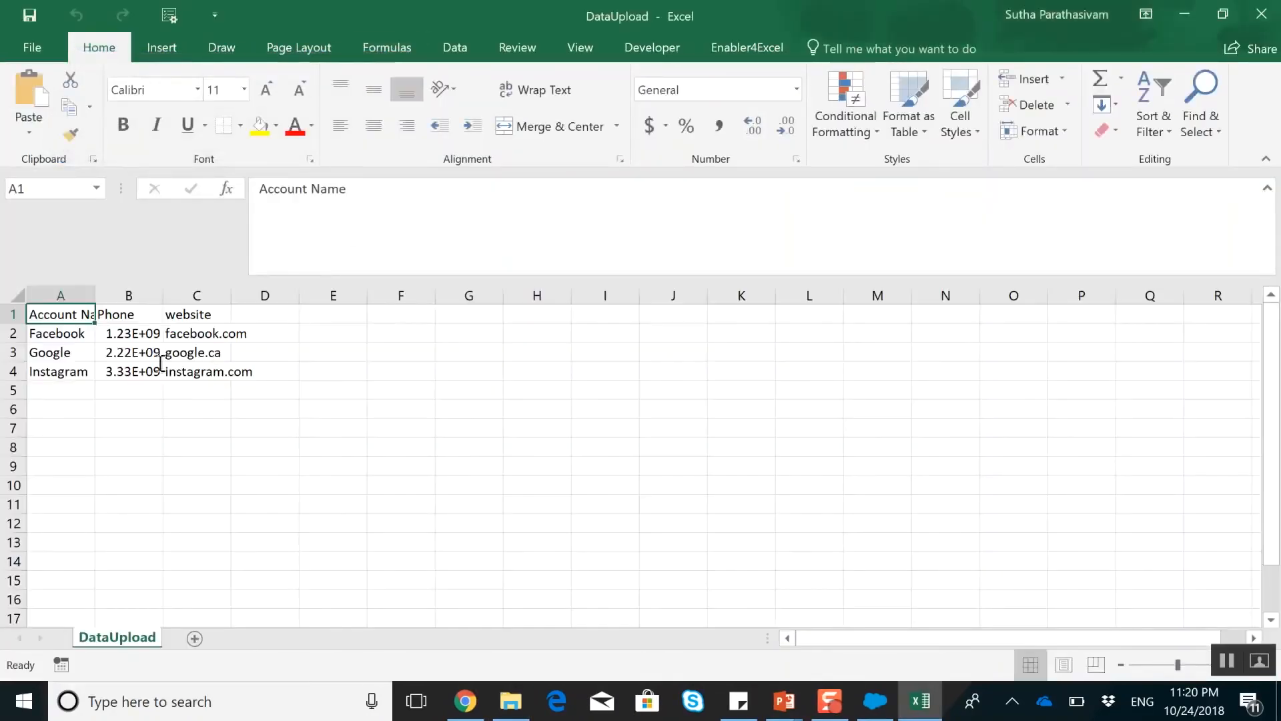
click(131, 334)
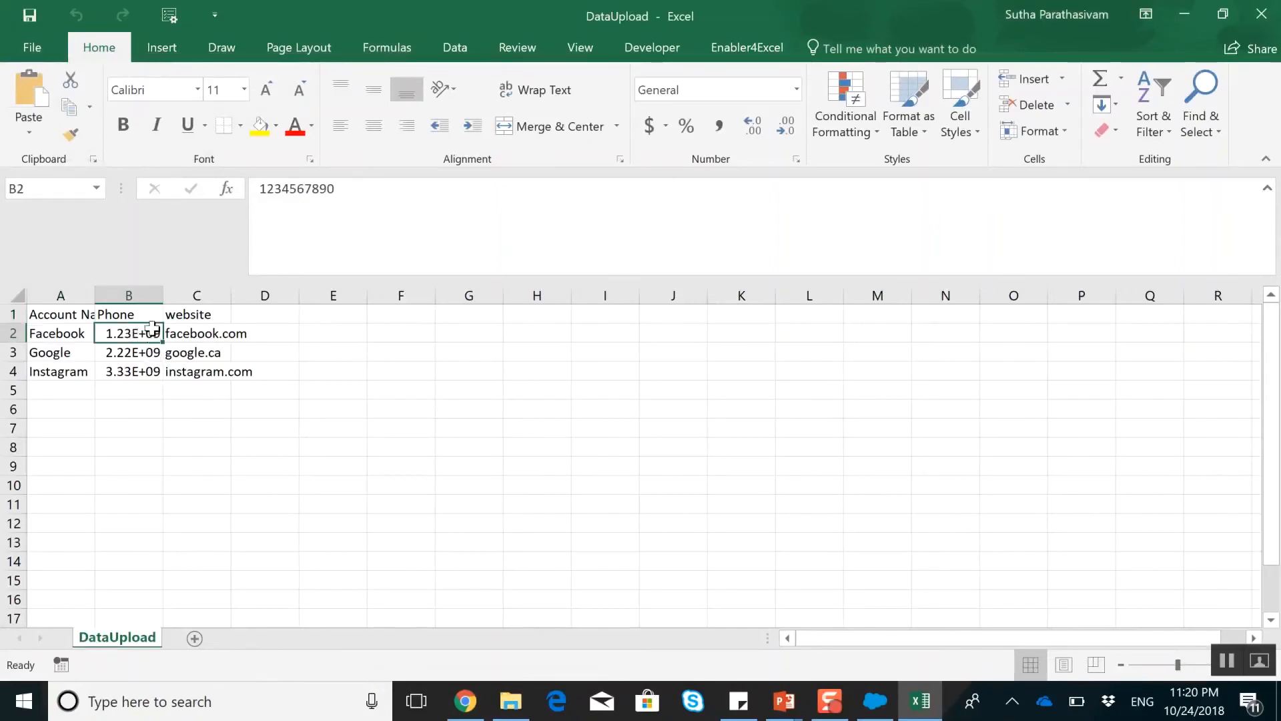
click(159, 296)
double_click(164, 296)
click(161, 329)
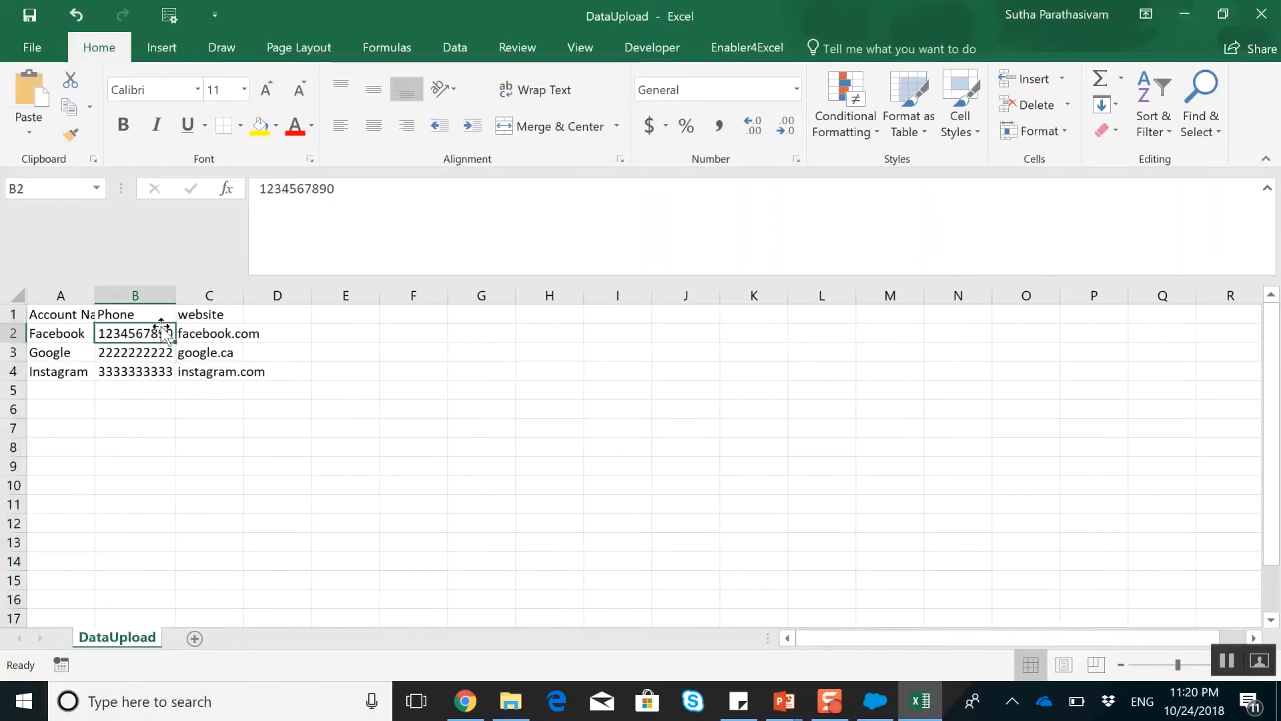
Switch back to the Facebook account in Salesforce, closing File Explorer, and reload the record to recheck the phone number
click(1184, 14)
click(1257, 11)
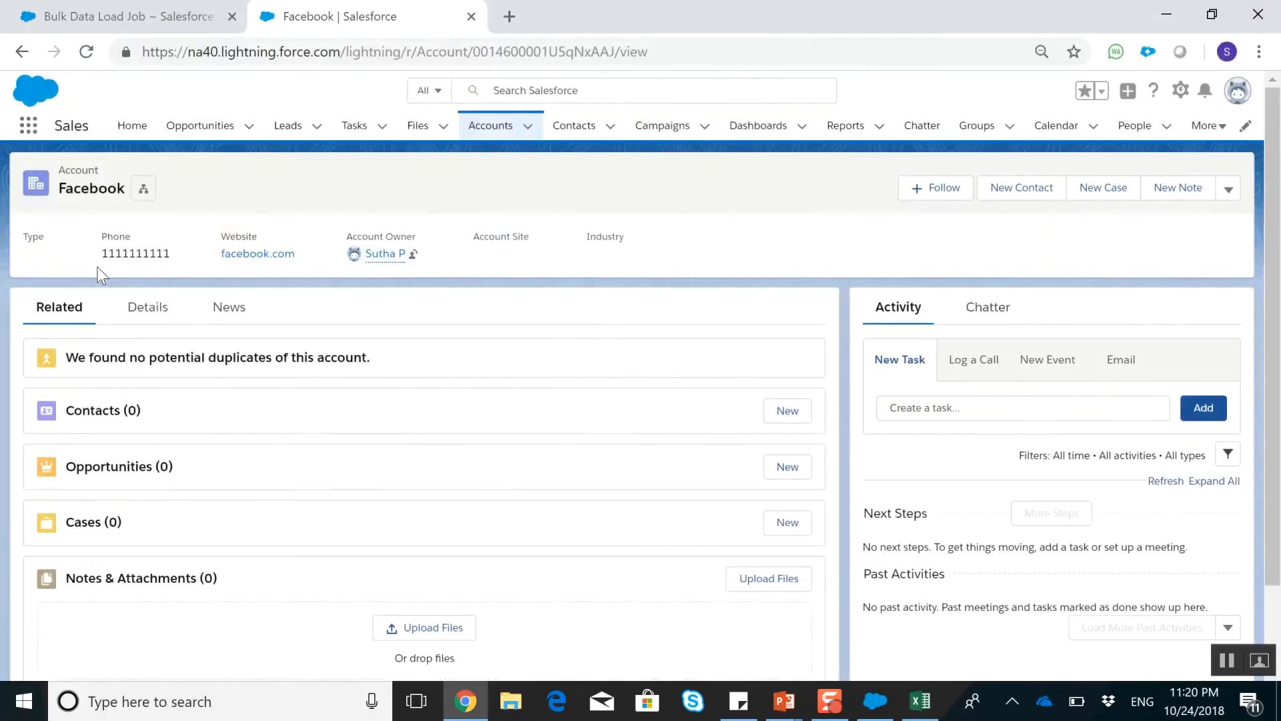
click(87, 51)
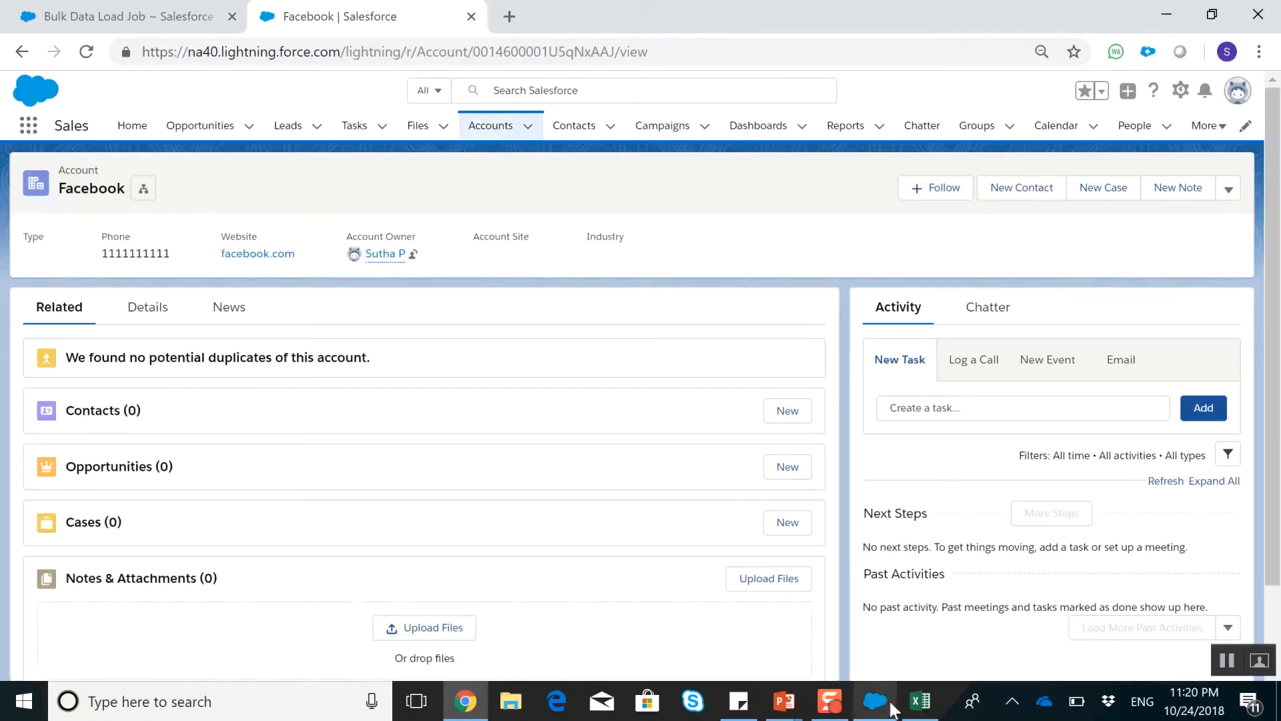
Return to the DataUpload workbook in Excel and replace the account name Facebook with Snapchat in cell A2
click(920, 702)
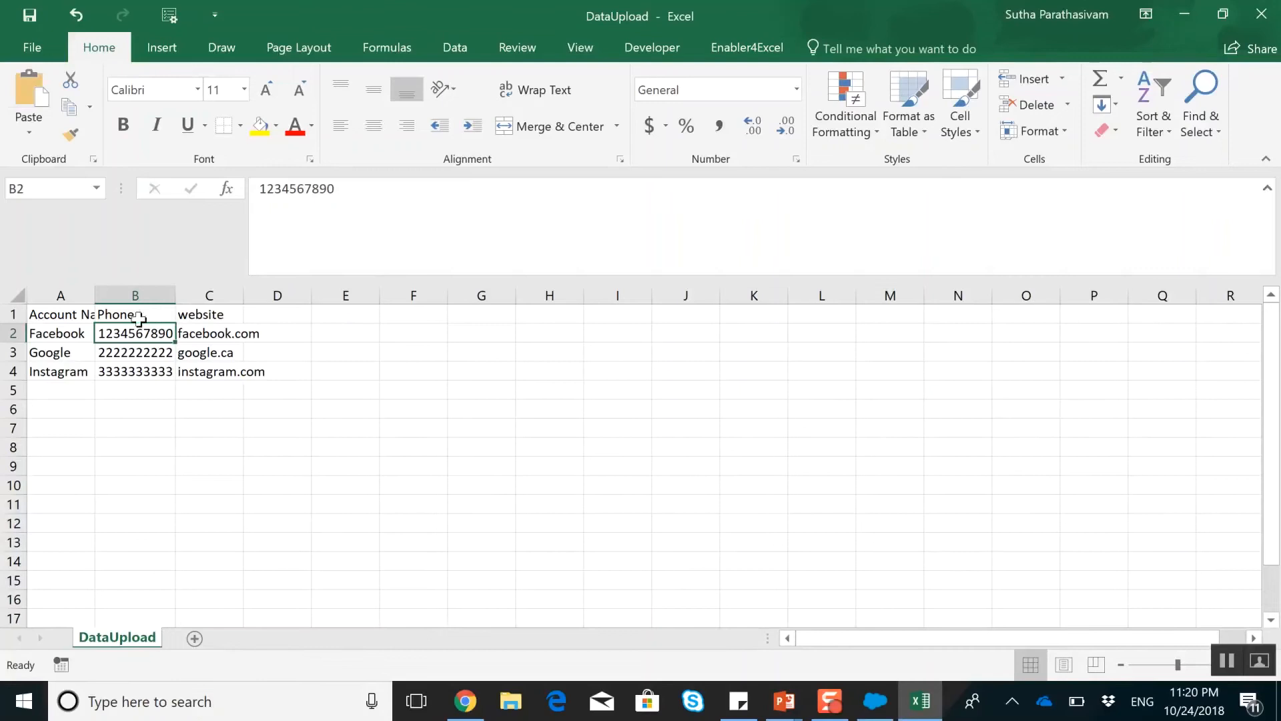
click(44, 345)
click(44, 337)
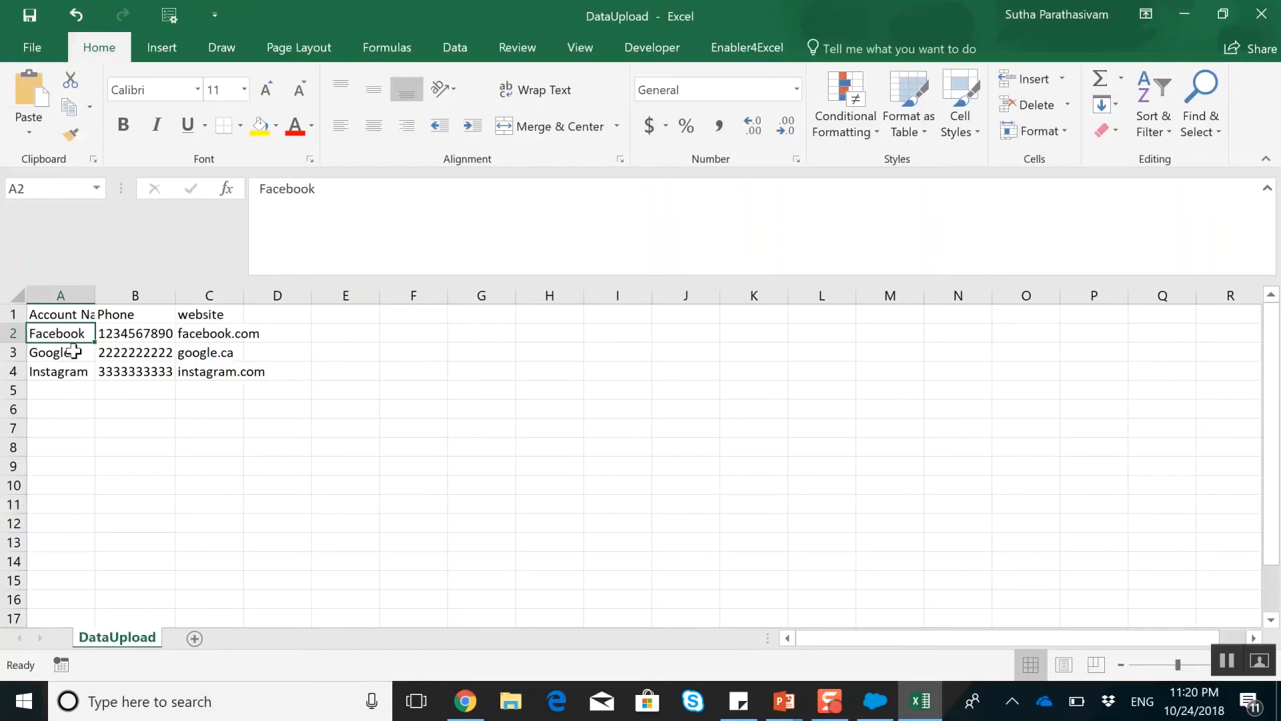
text(Snapchat)
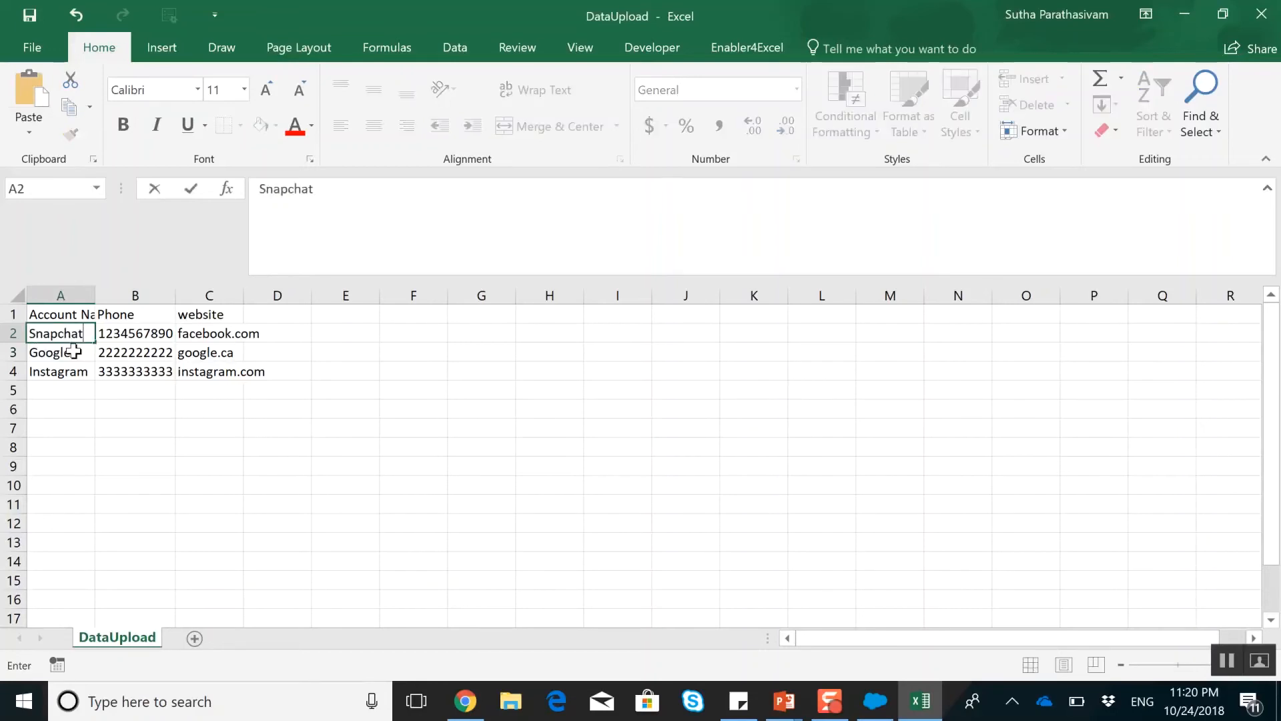
key(Return)
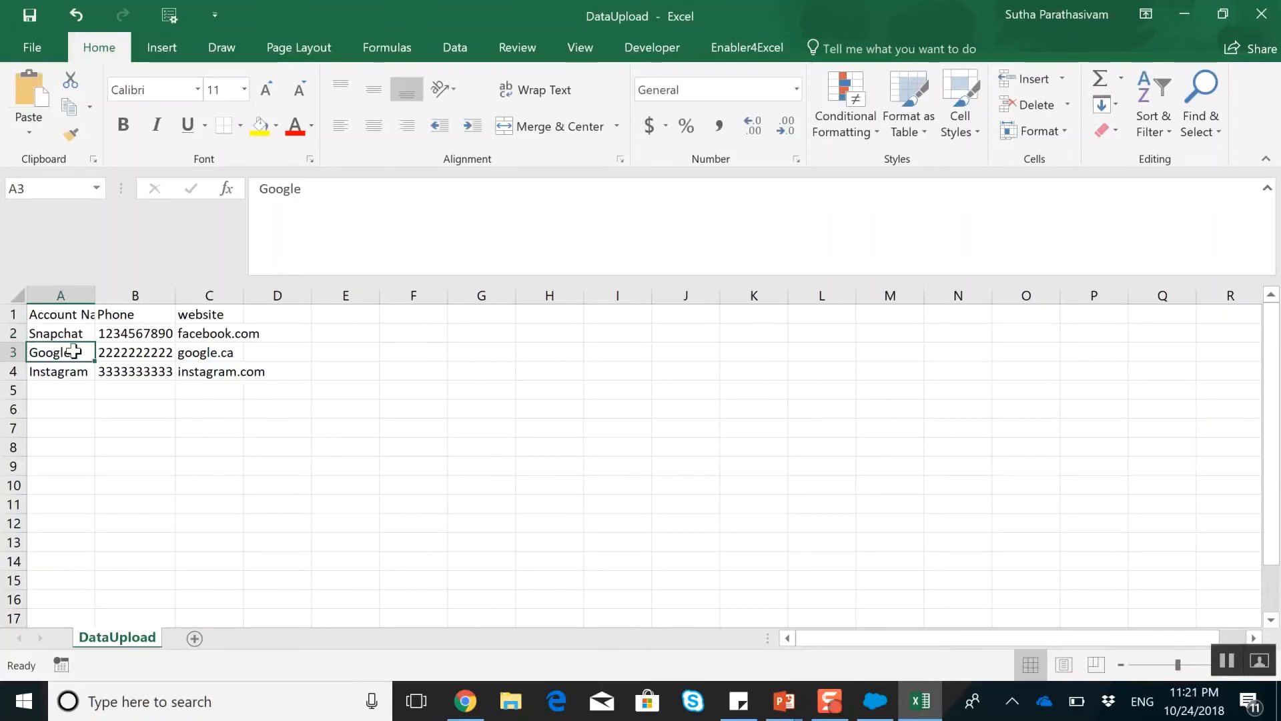
Replace the account name Google with Twitter in row 3 and enter a new phone number for it
text(Twitter)
key(Tab)
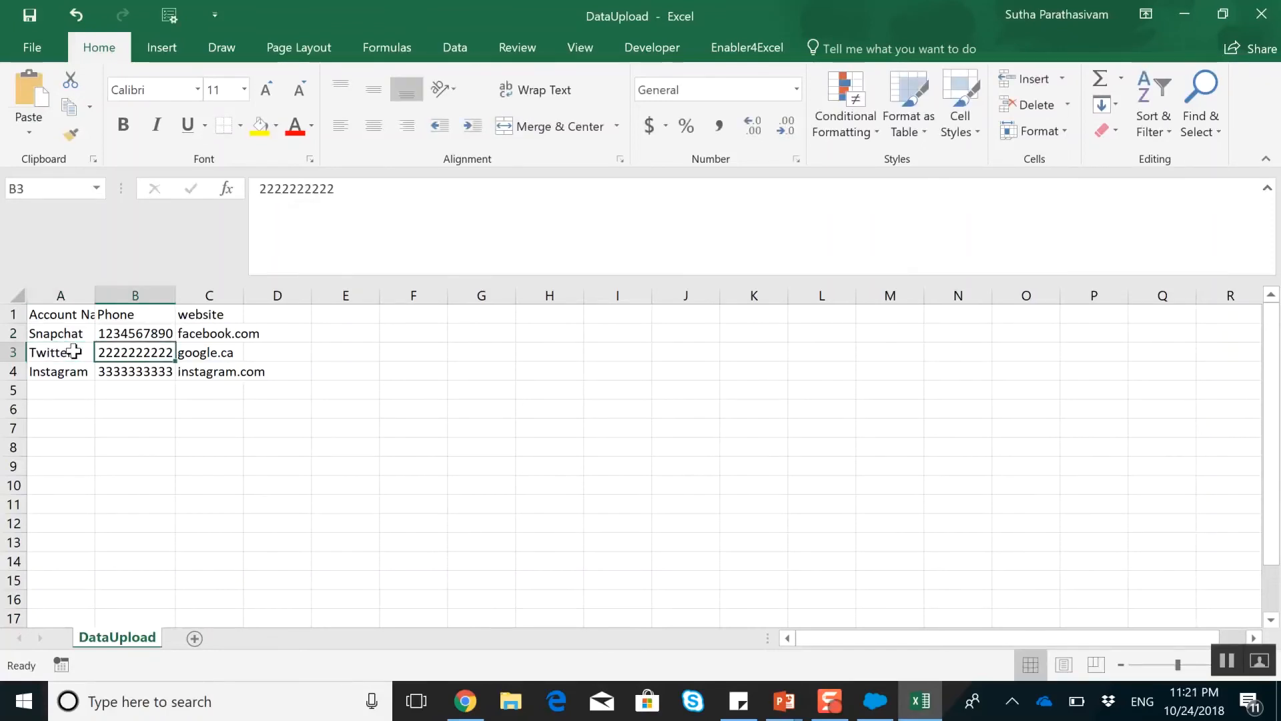
text(0987654321)
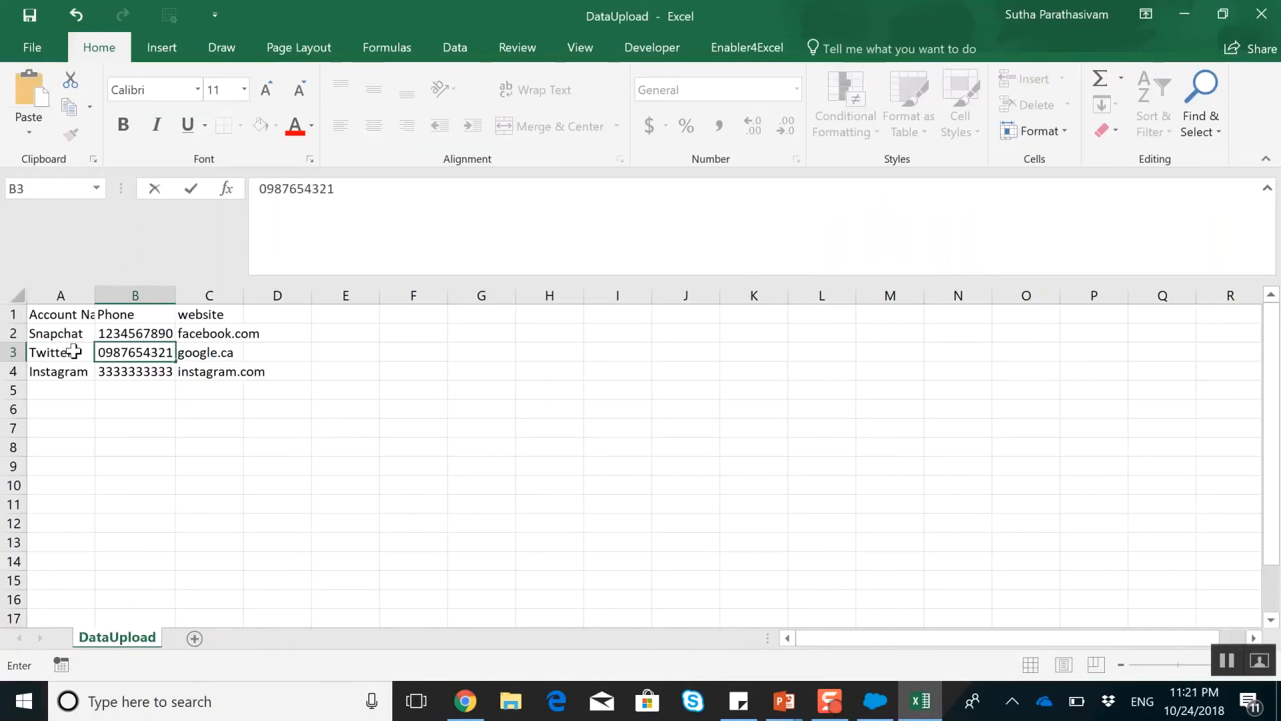
key(Return)
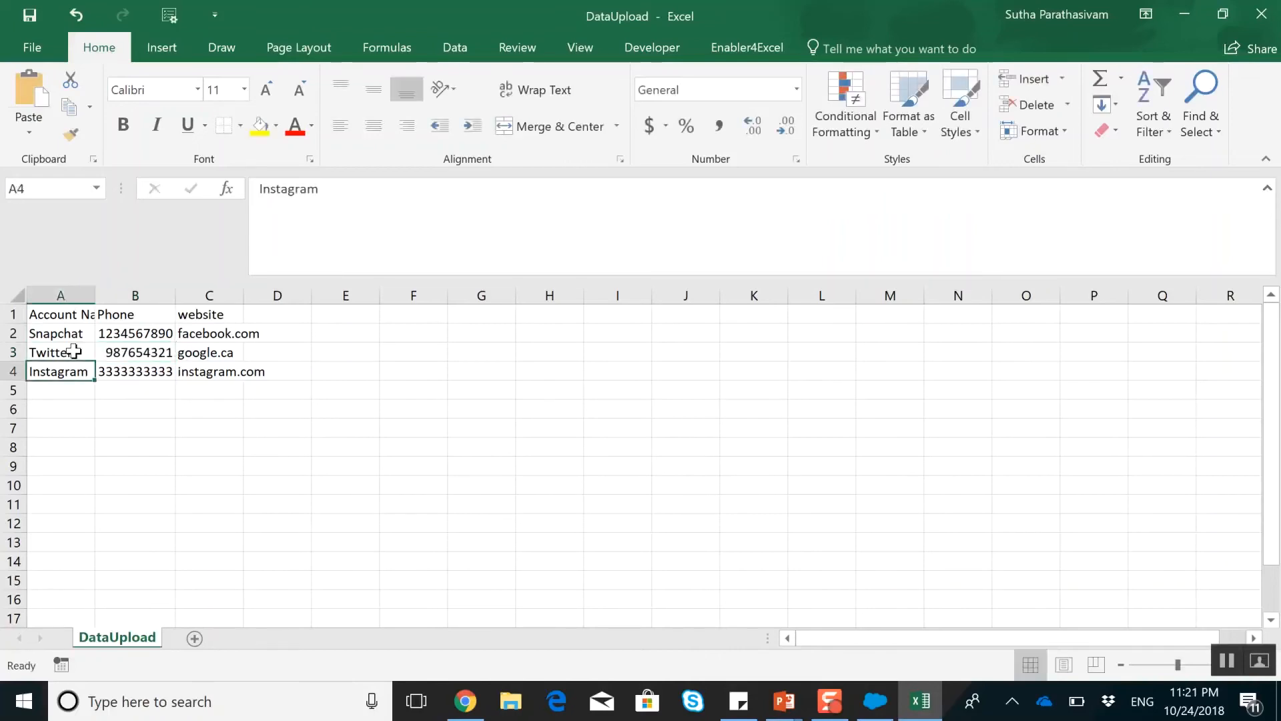
Replace the account name Instagram with Pinterest in cell A4
text(O)
key(BackSpace)
text(Pn)
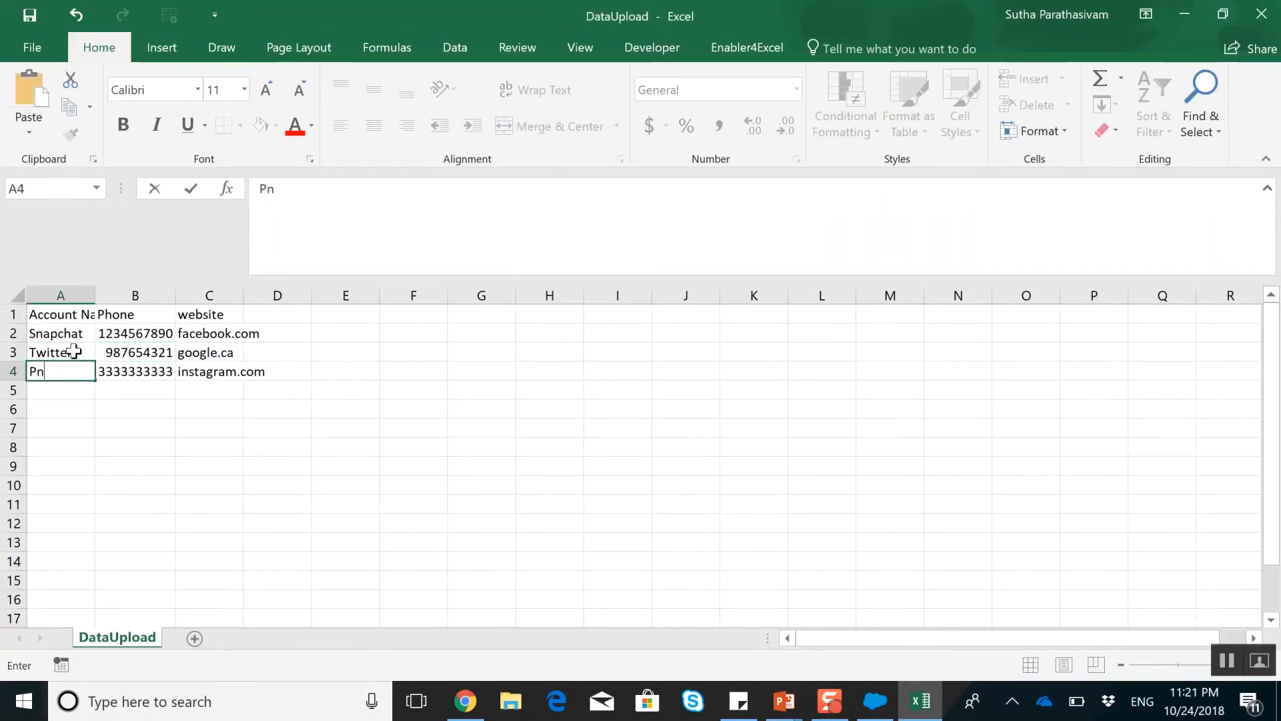
text(tinterest)
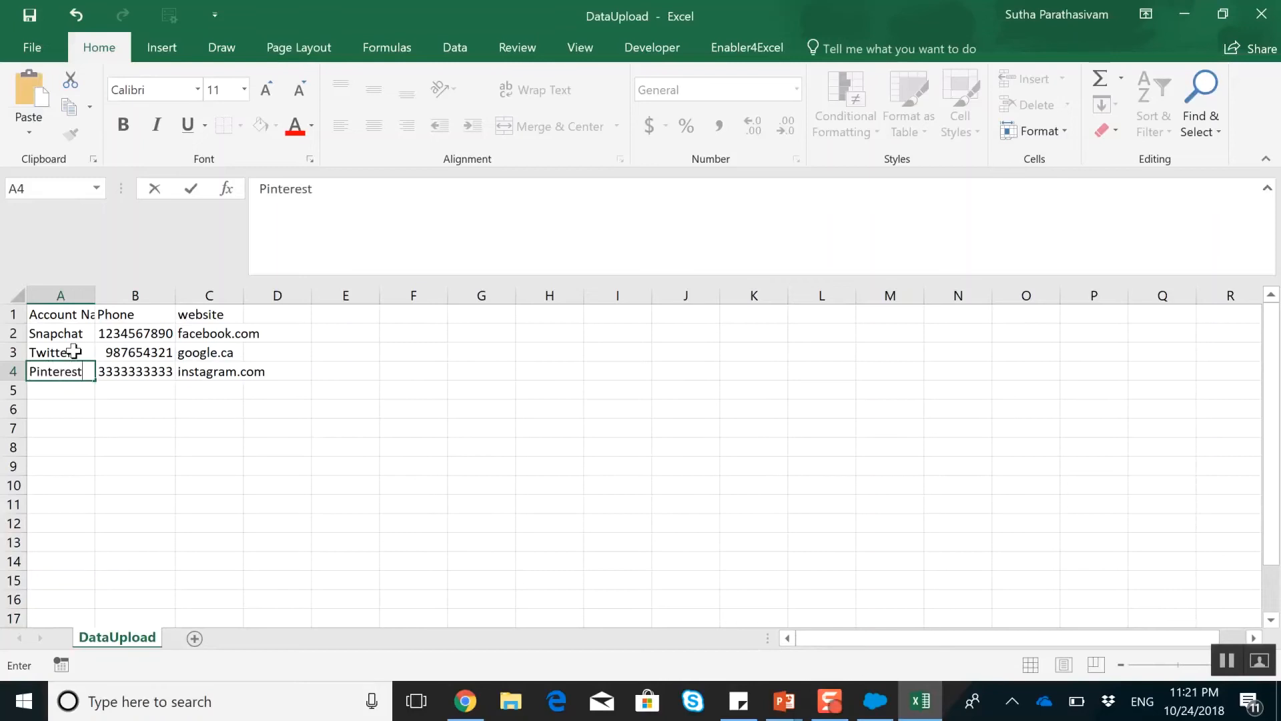
key(Tab)
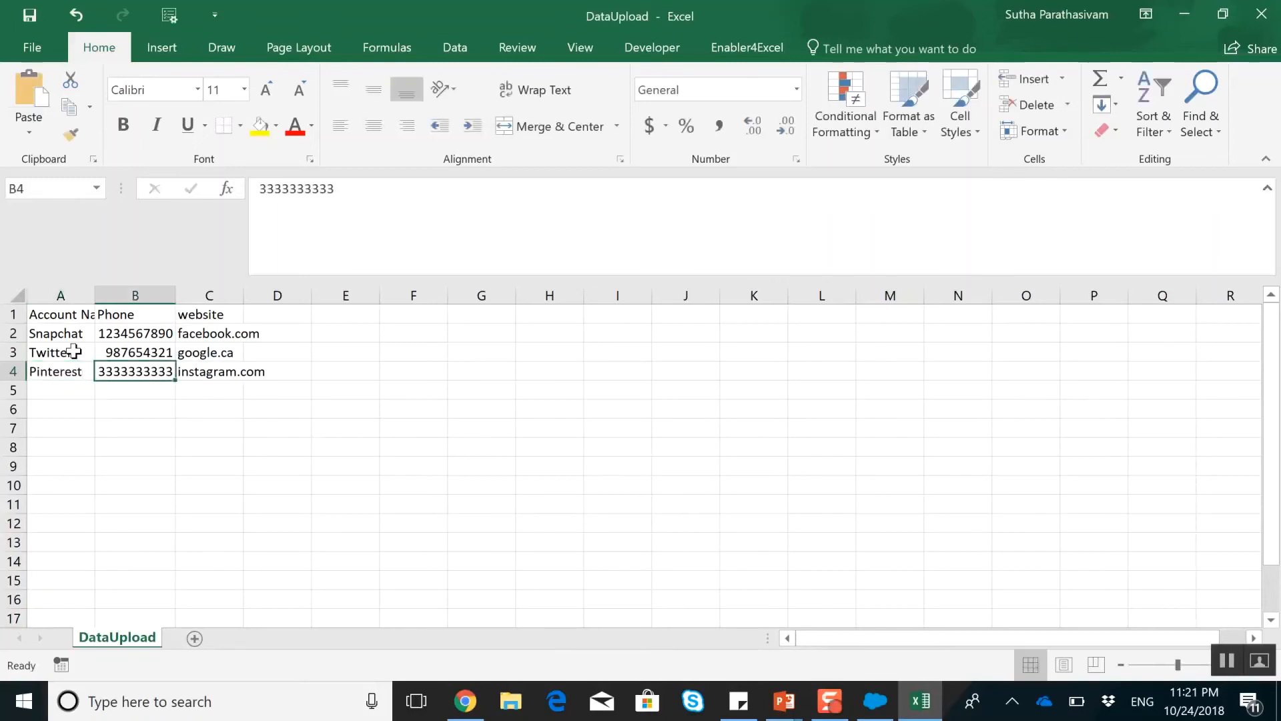
Enter a new phone number for Pinterest in cell B4, save the DataUpload workbook and close Excel
text(890789678)
click(29, 15)
click(1261, 13)
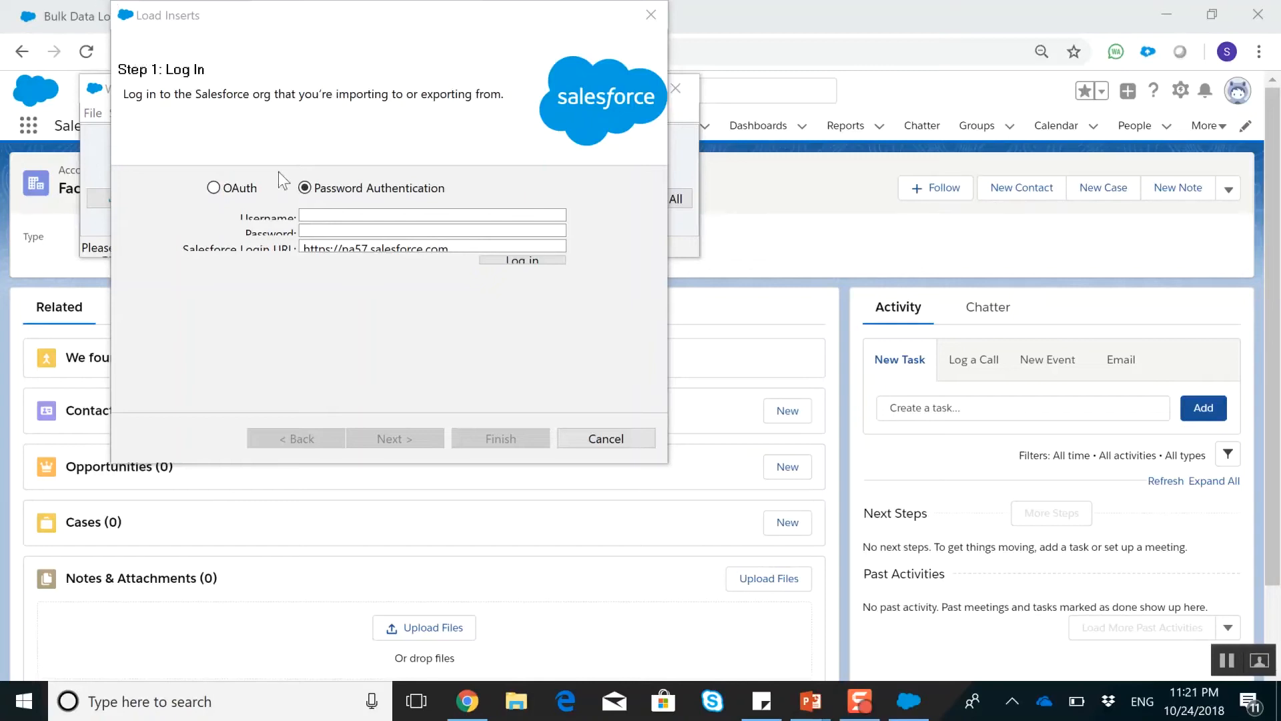
Copy the username from the Personal Information settings in Salesforce into the Username field of Data Loader's Load Inserts login
click(361, 214)
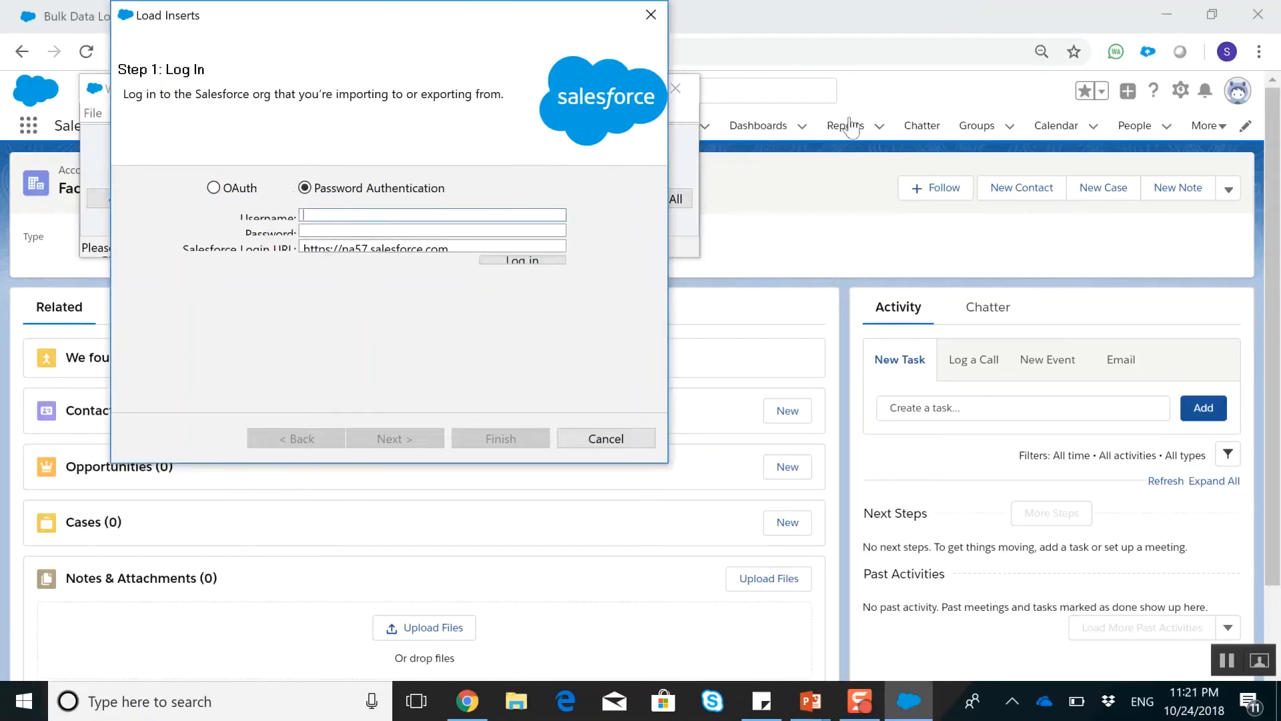
click(1238, 90)
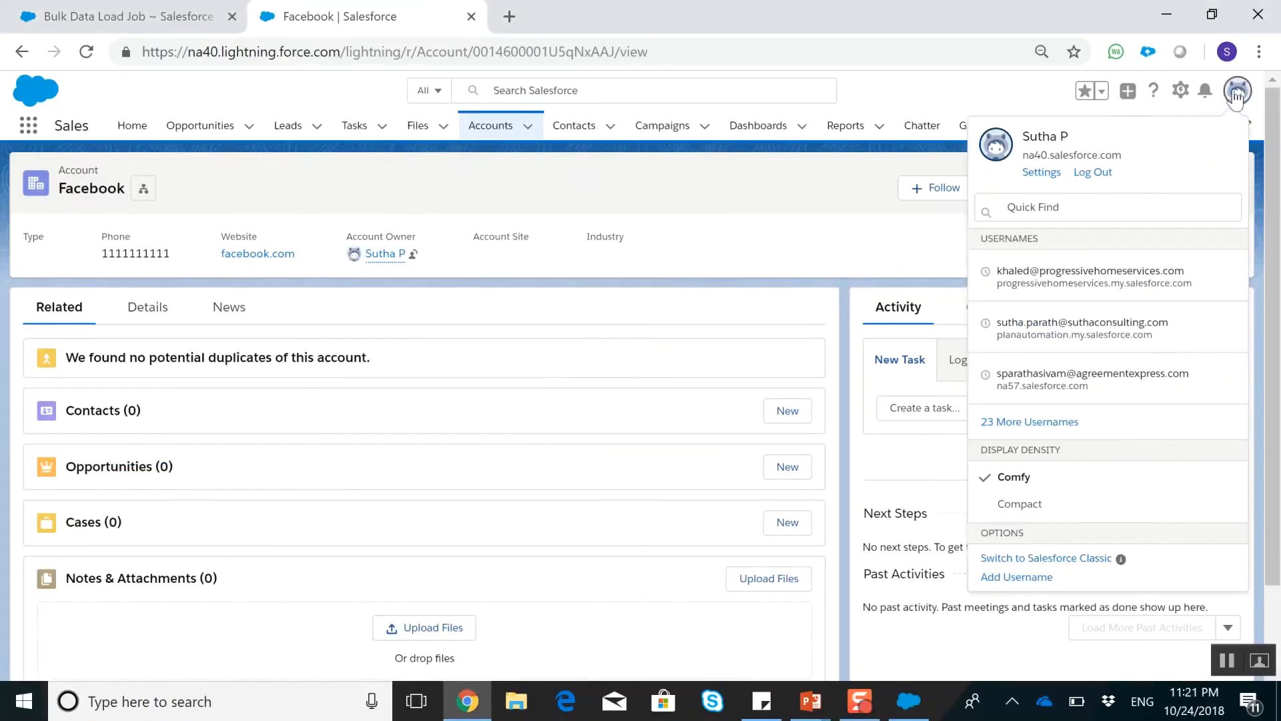
click(1041, 172)
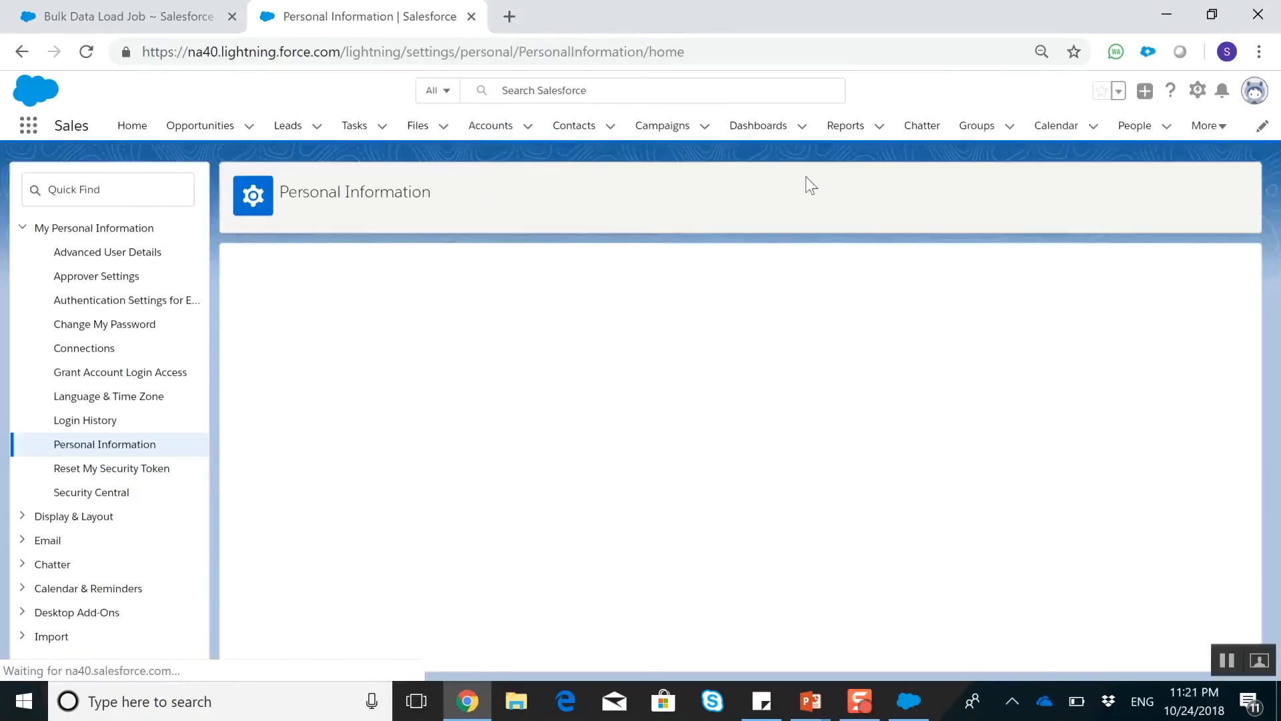
drag(419, 410, 517, 414)
key(ctrl+c)
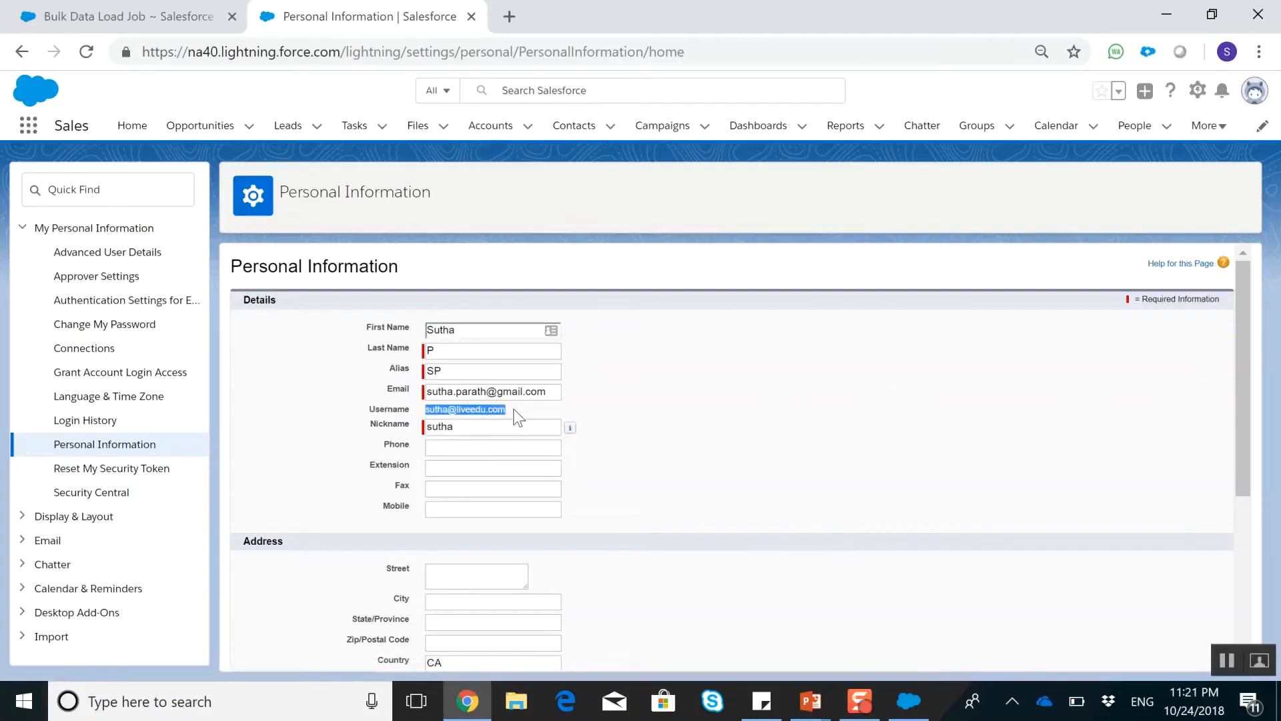
key(alt+Tab)
click(349, 213)
key(ctrl+v)
click(351, 230)
Return to the Salesforce personal settings in Chrome, find Reset My Security Token, and reset the security token
key(alt+Tab)
click(136, 187)
text(sec)
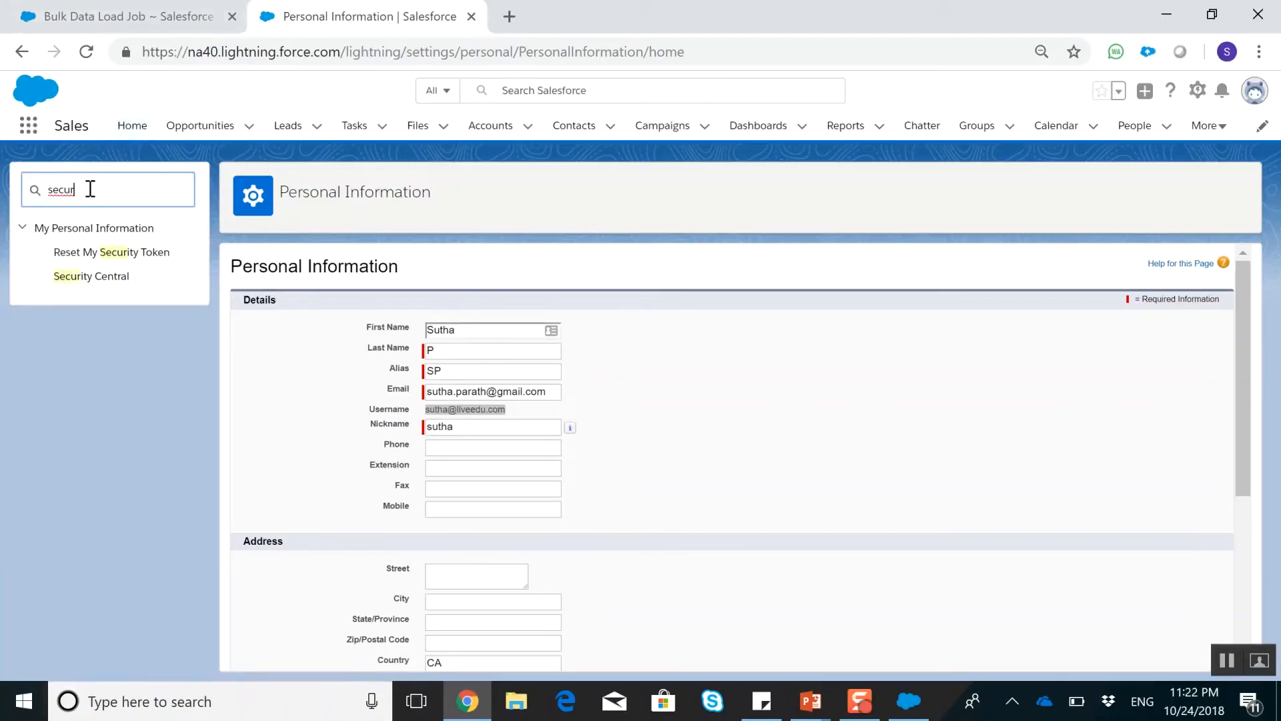
click(107, 257)
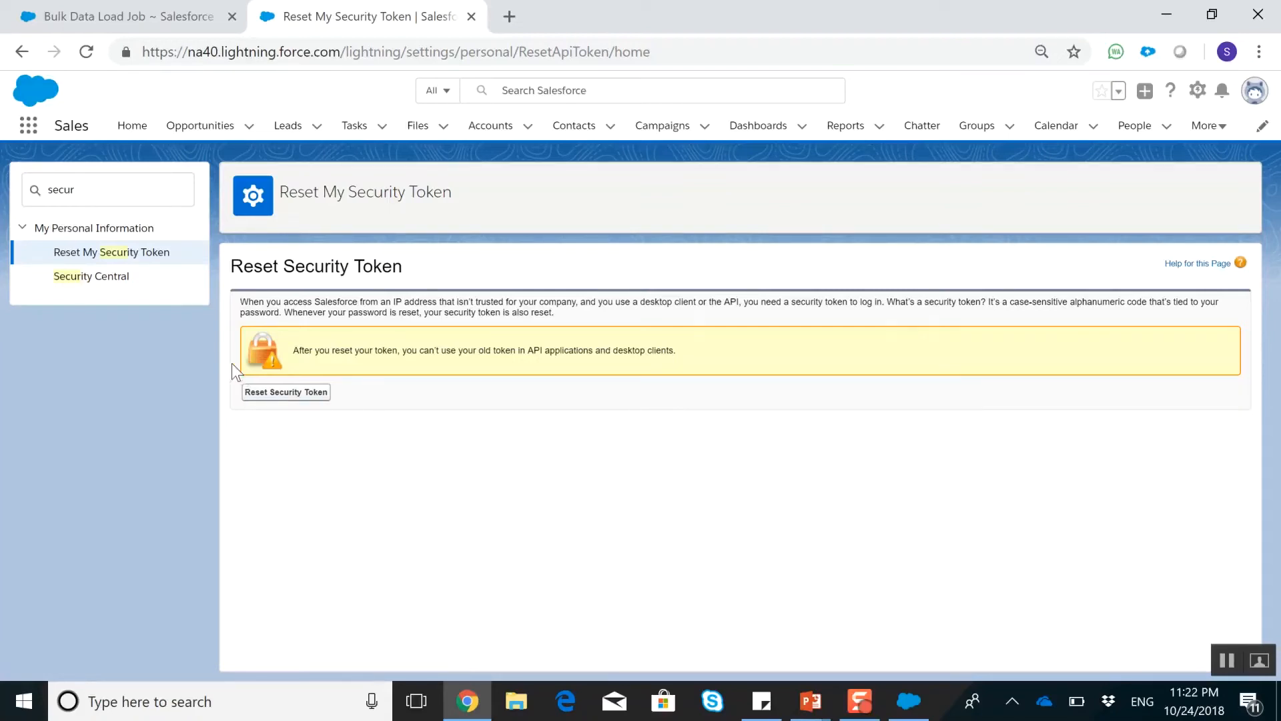
click(266, 398)
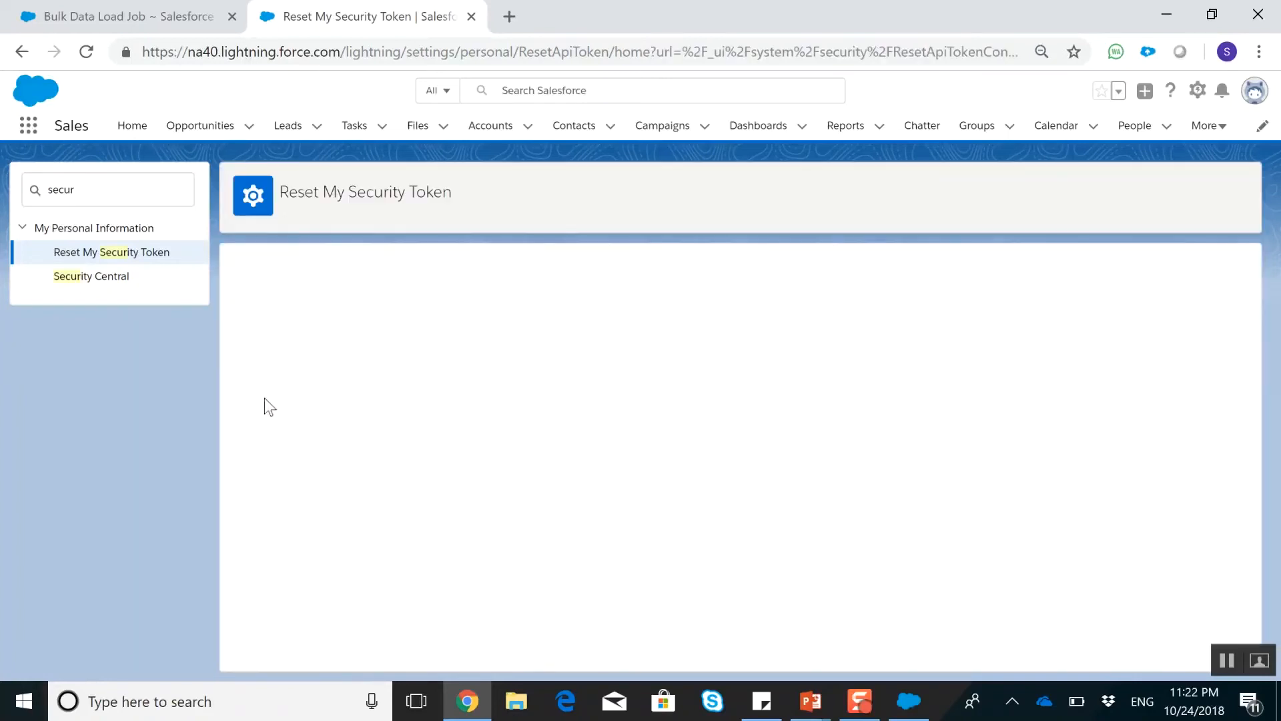
Open Gmail in a new browser tab, open the new Salesforce security token message, and copy the token
click(510, 16)
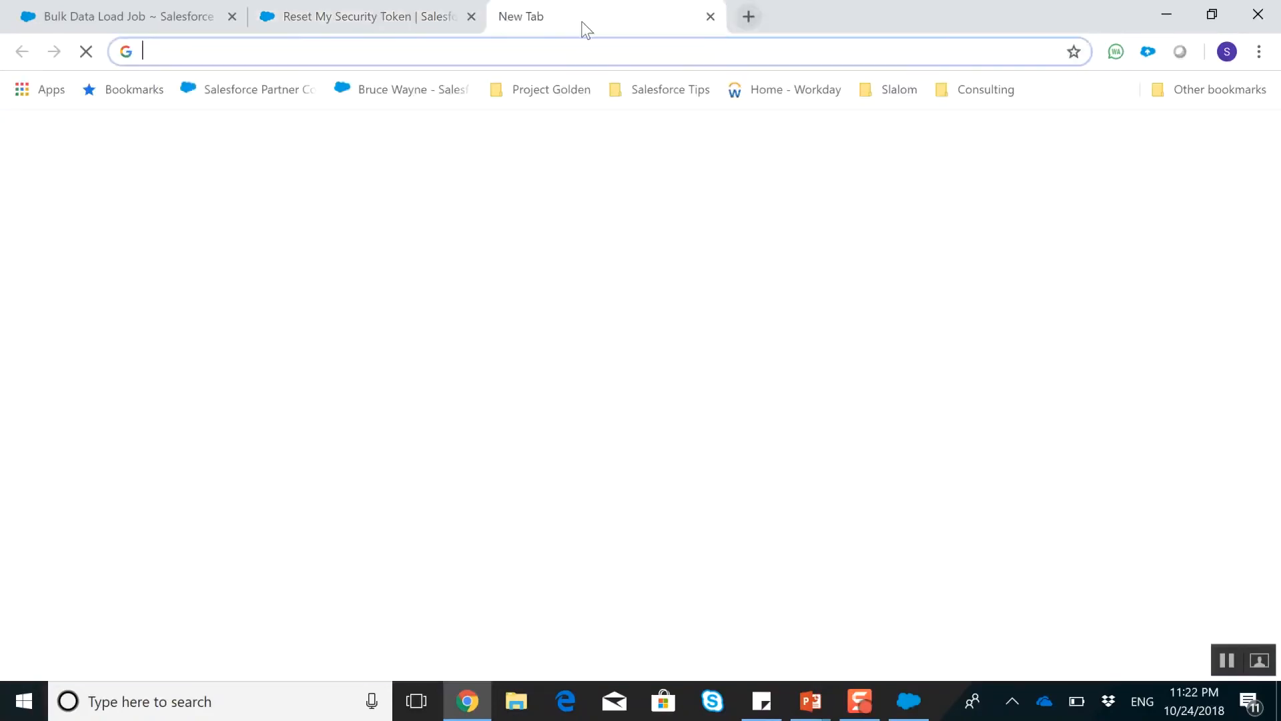
text(gma)
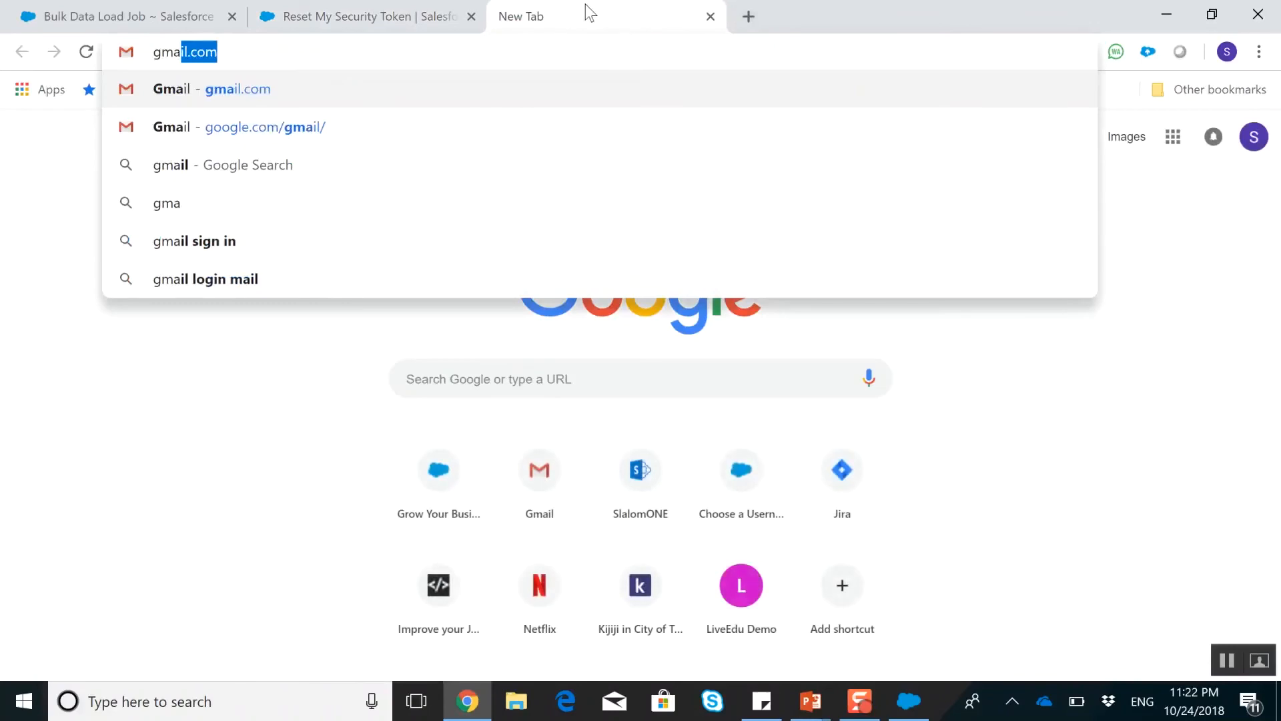
key(Return)
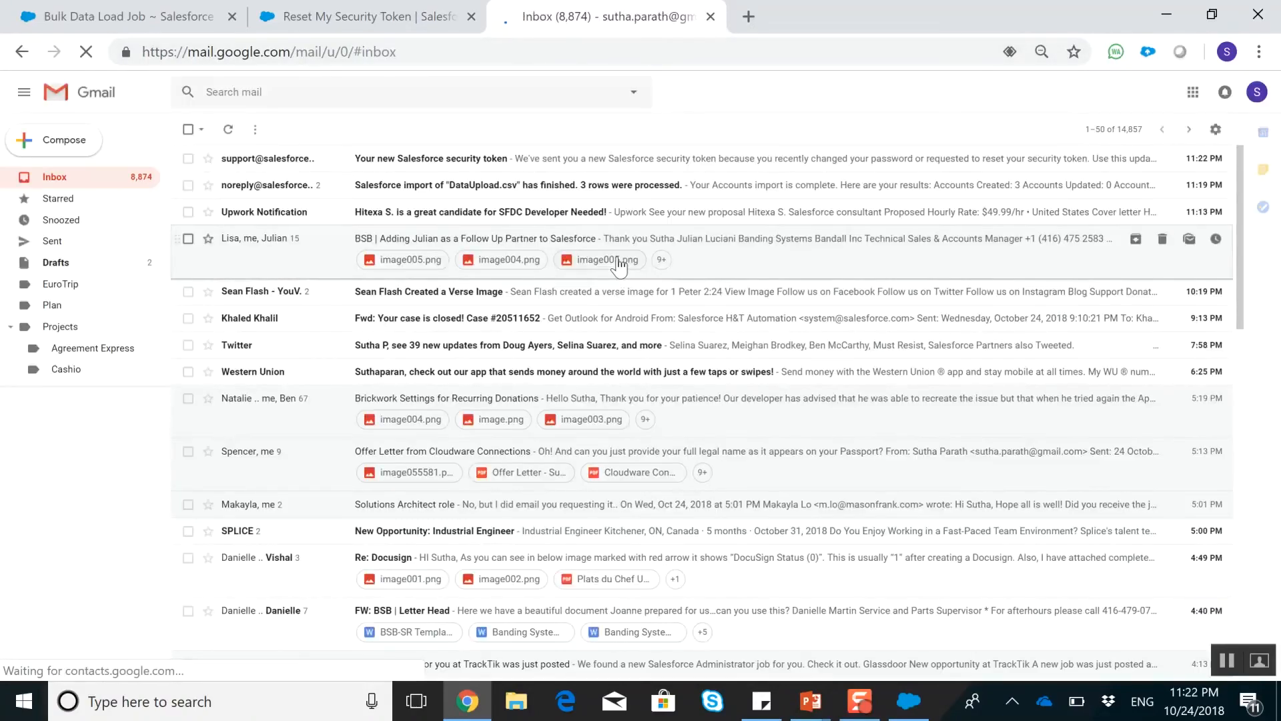
click(310, 163)
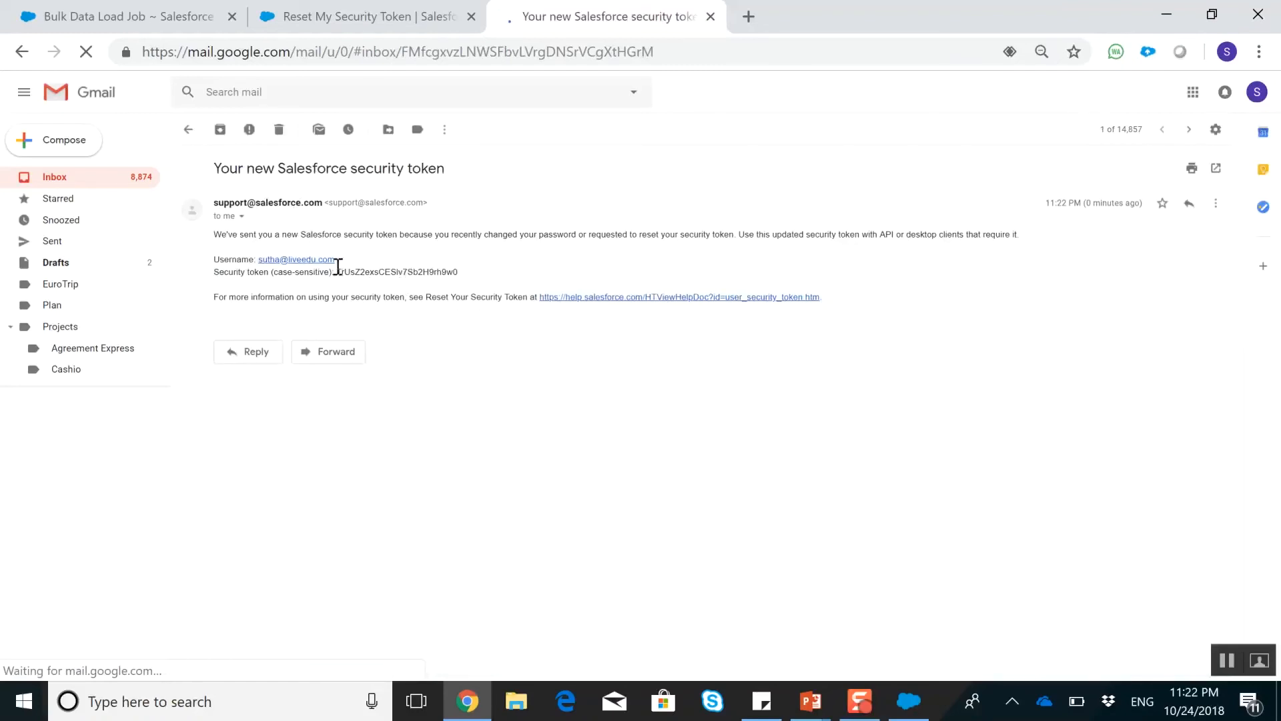
drag(340, 272, 443, 285)
click(486, 286)
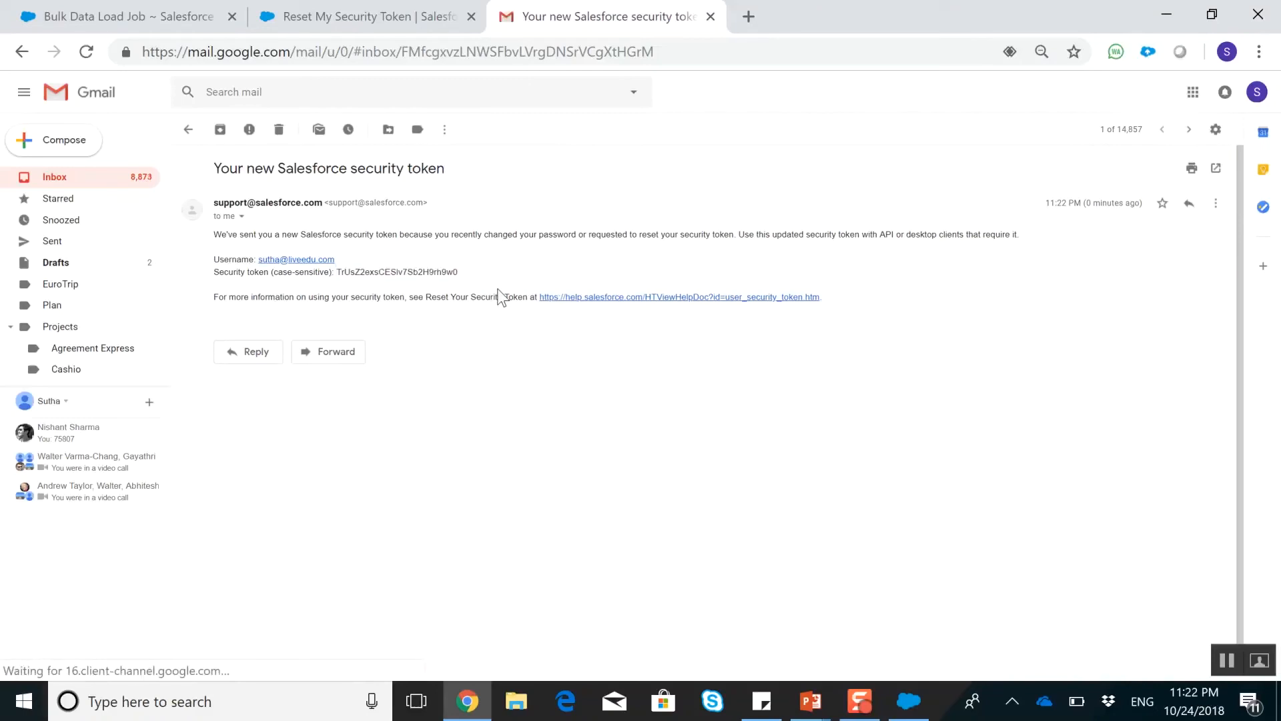
Switch to Data Loader and enter the account password followed by the security token in the Password field
click(908, 701)
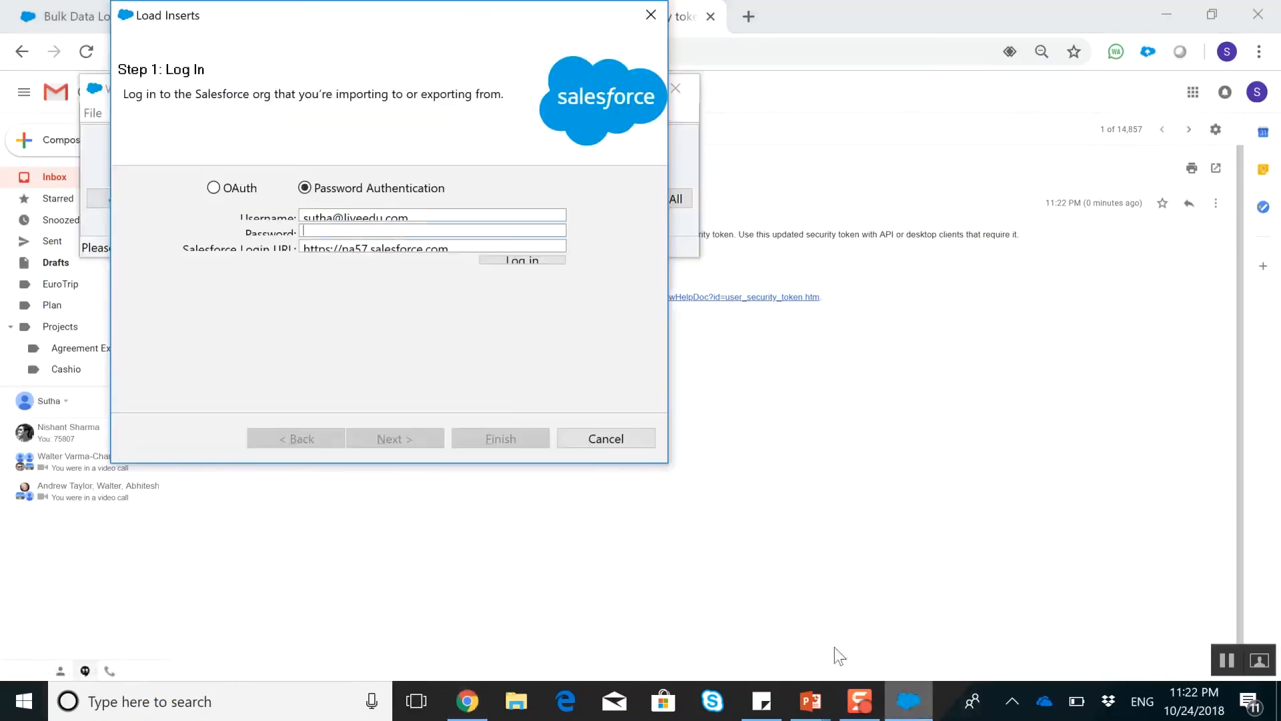
click(393, 229)
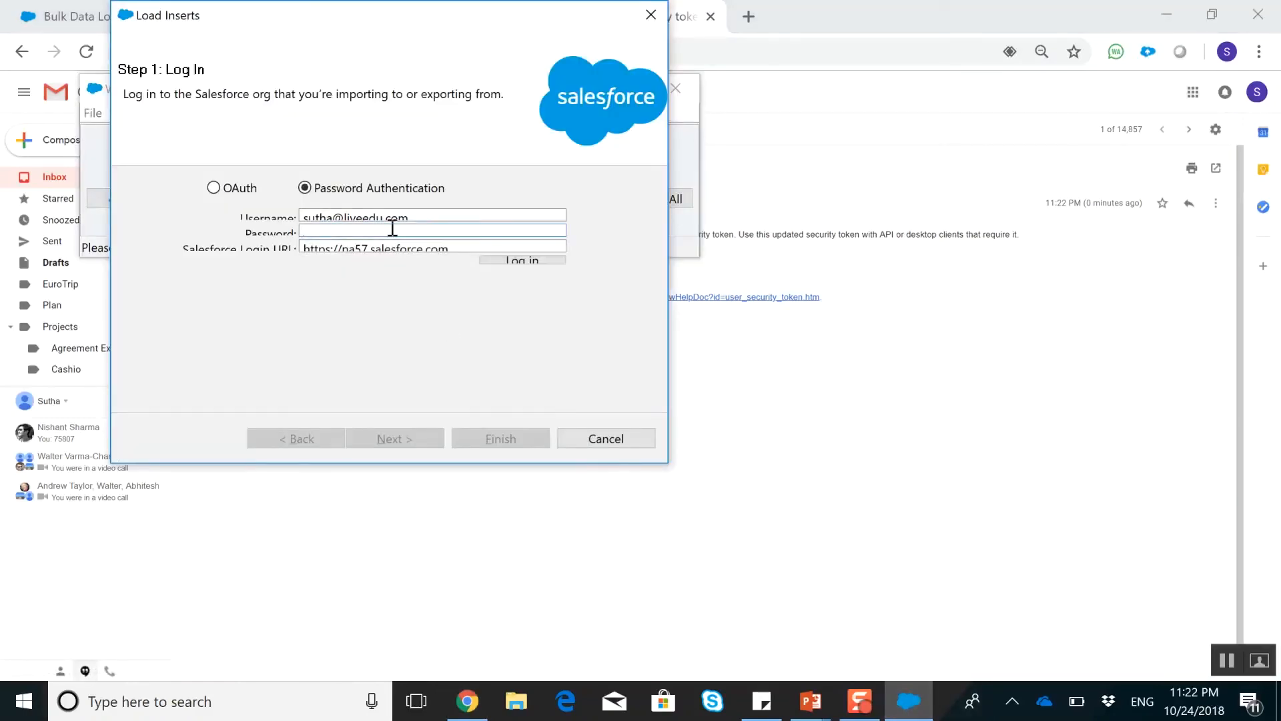
text(•••)
key(ctrl+v)
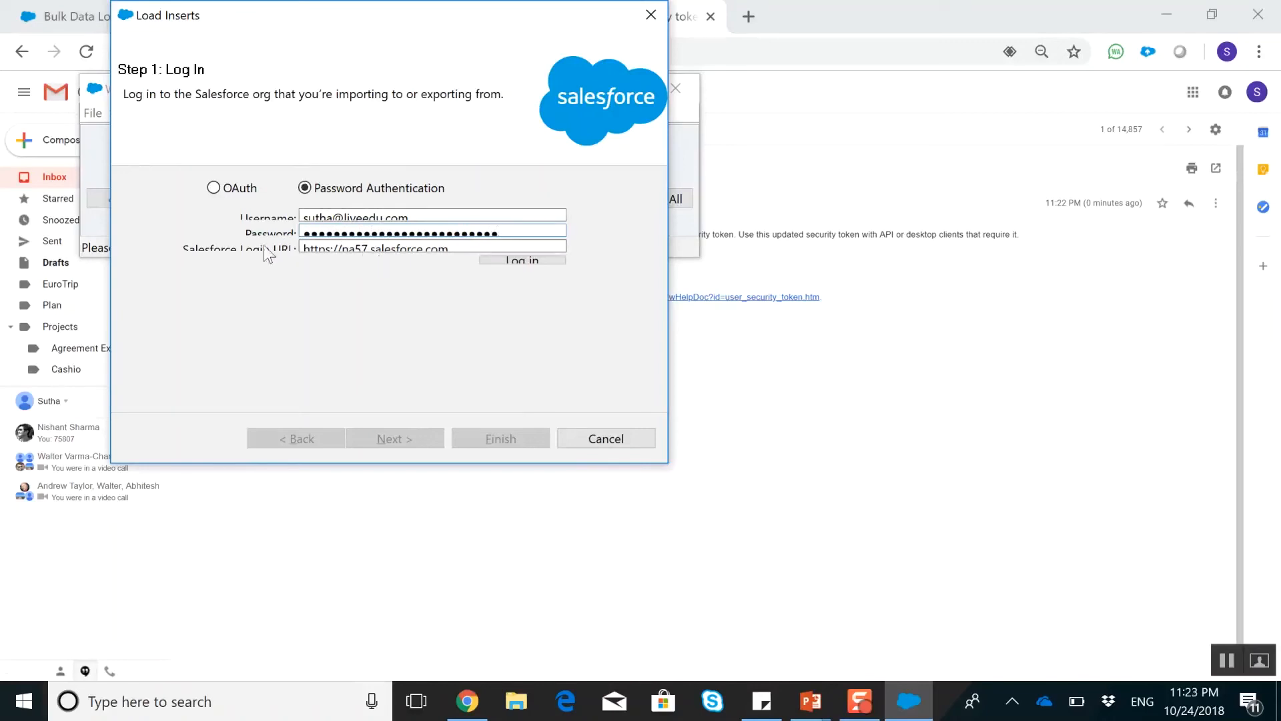
click(791, 15)
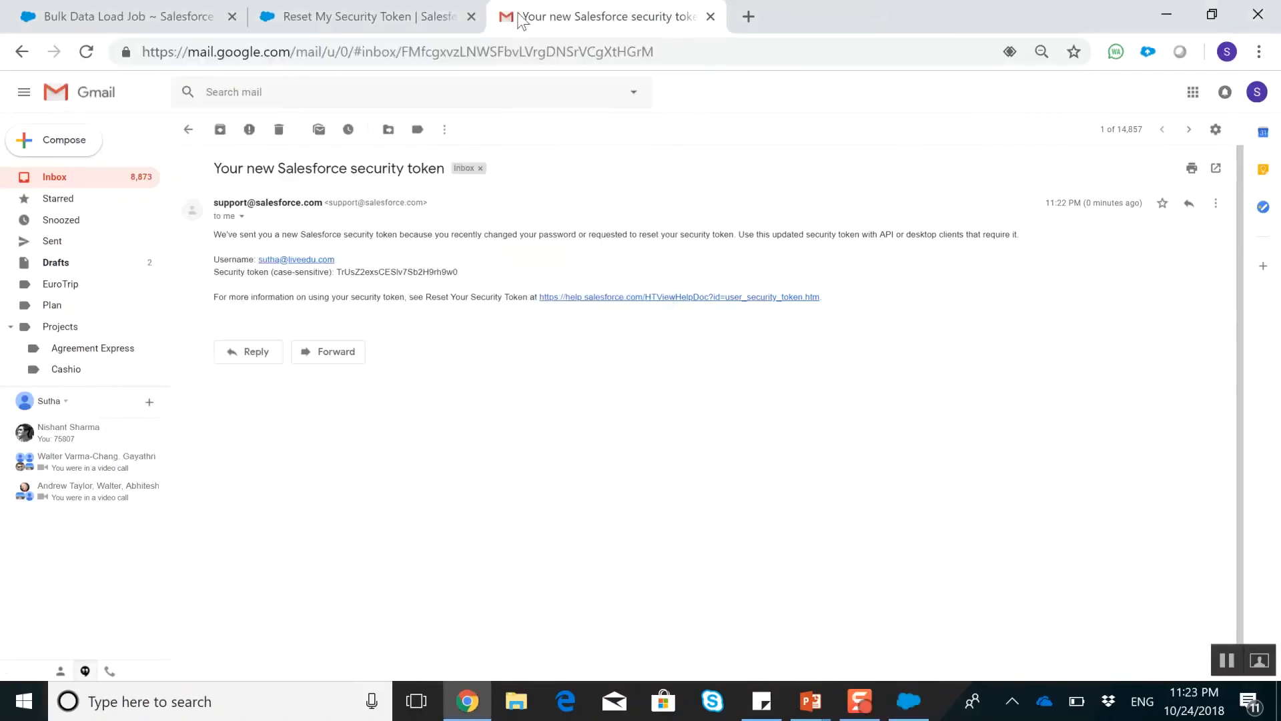
click(399, 2)
drag(142, 52, 341, 51)
key(ctrl+c)
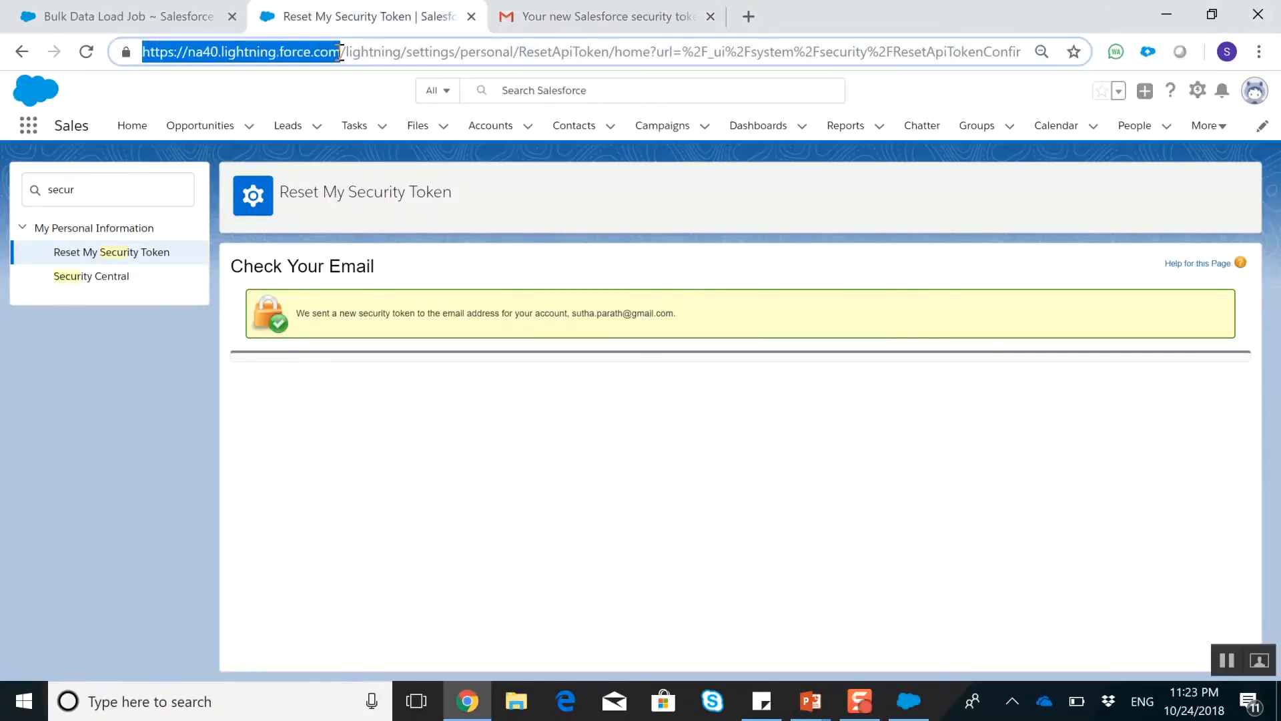
key(alt+Tab)
drag(448, 249, 277, 252)
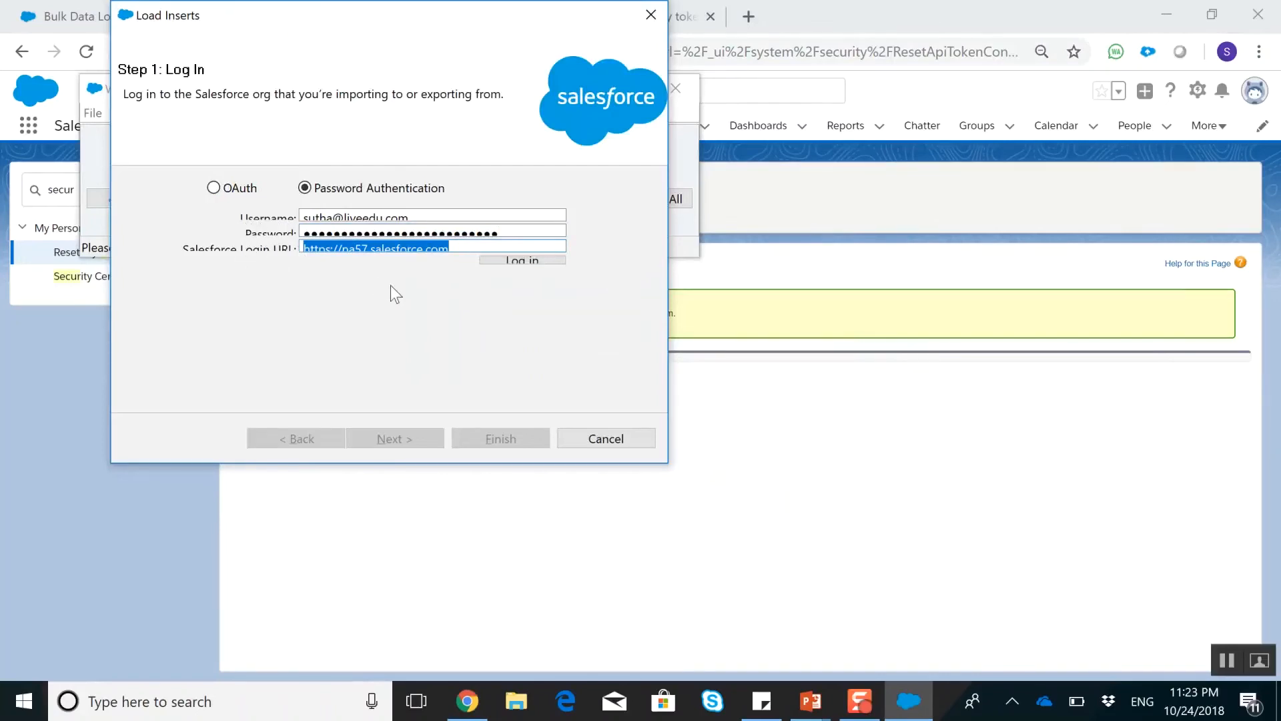
key(ctrl+v)
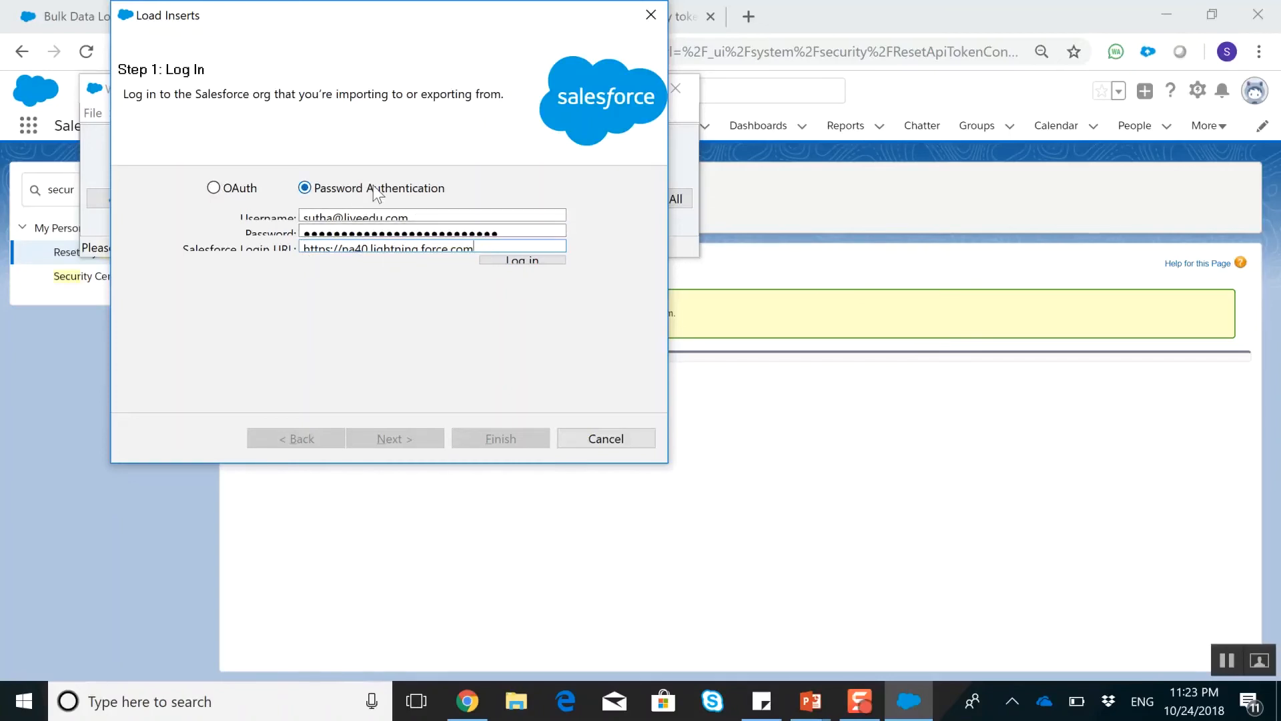
click(514, 261)
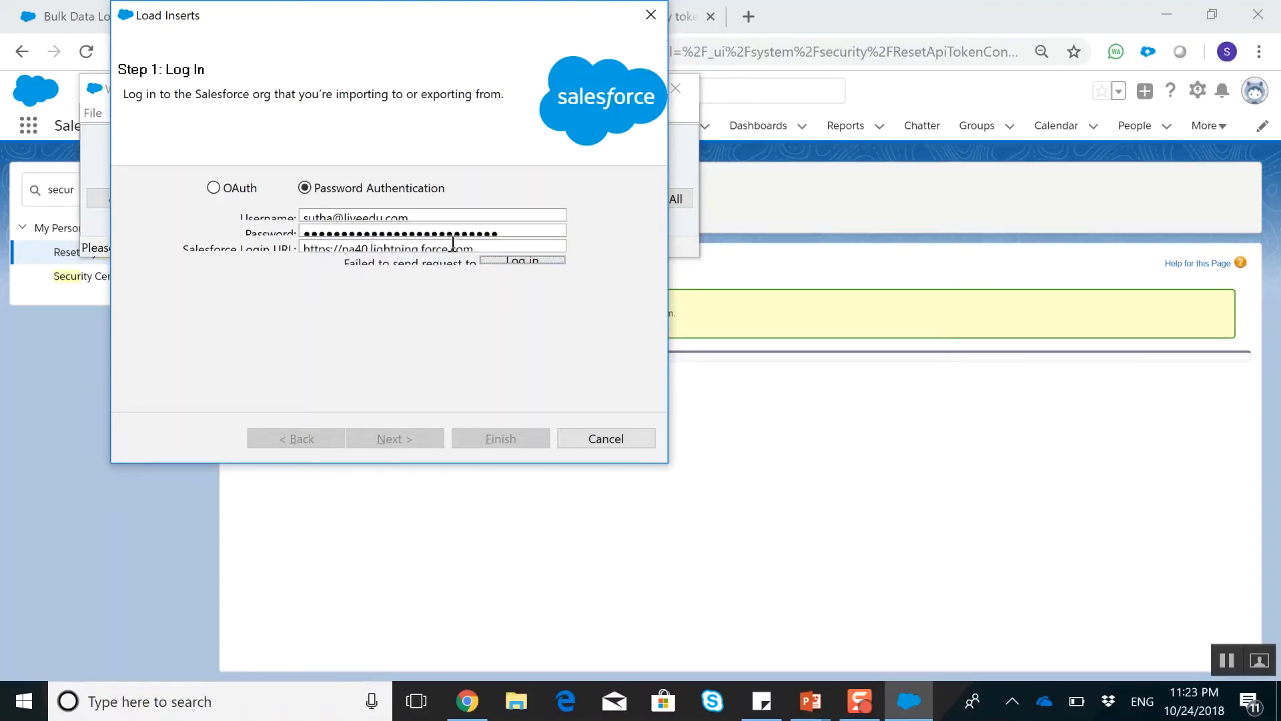
Return to the Salesforce page in Chrome and switch from Lightning Experience to Salesforce Classic
click(871, 220)
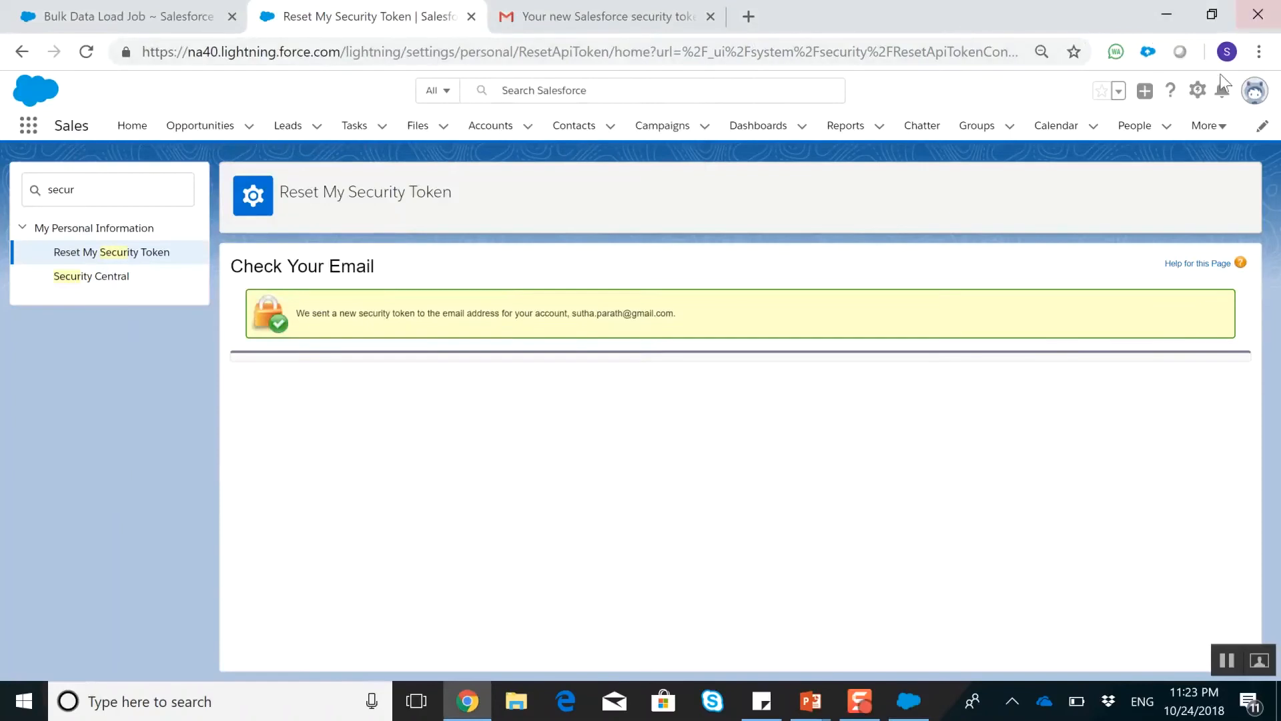
click(1253, 99)
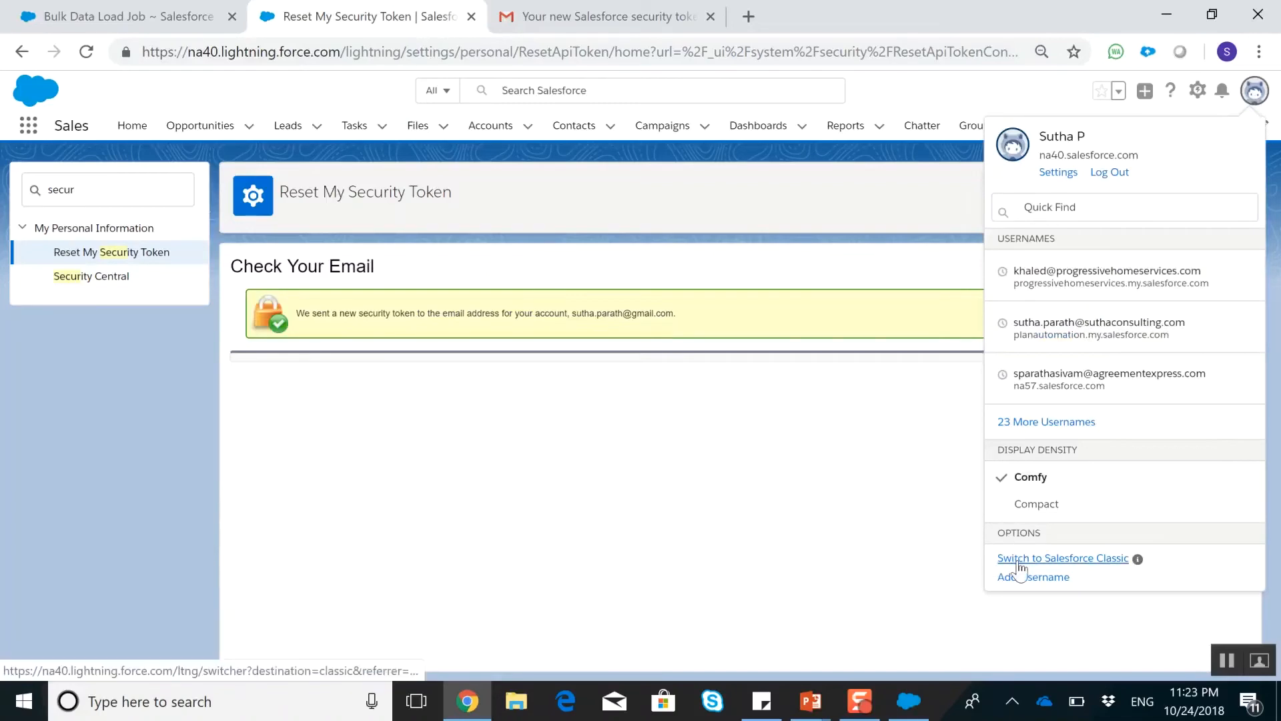
click(1019, 561)
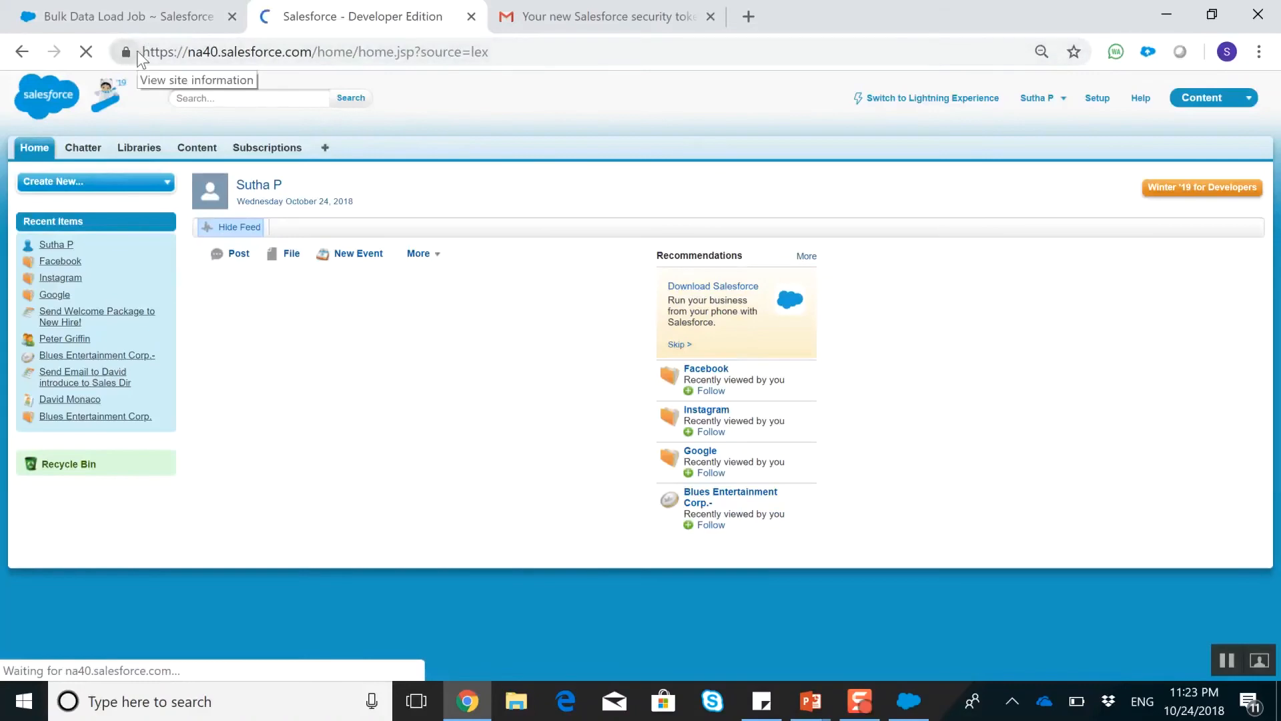
drag(143, 52, 308, 53)
key(ctrl+c)
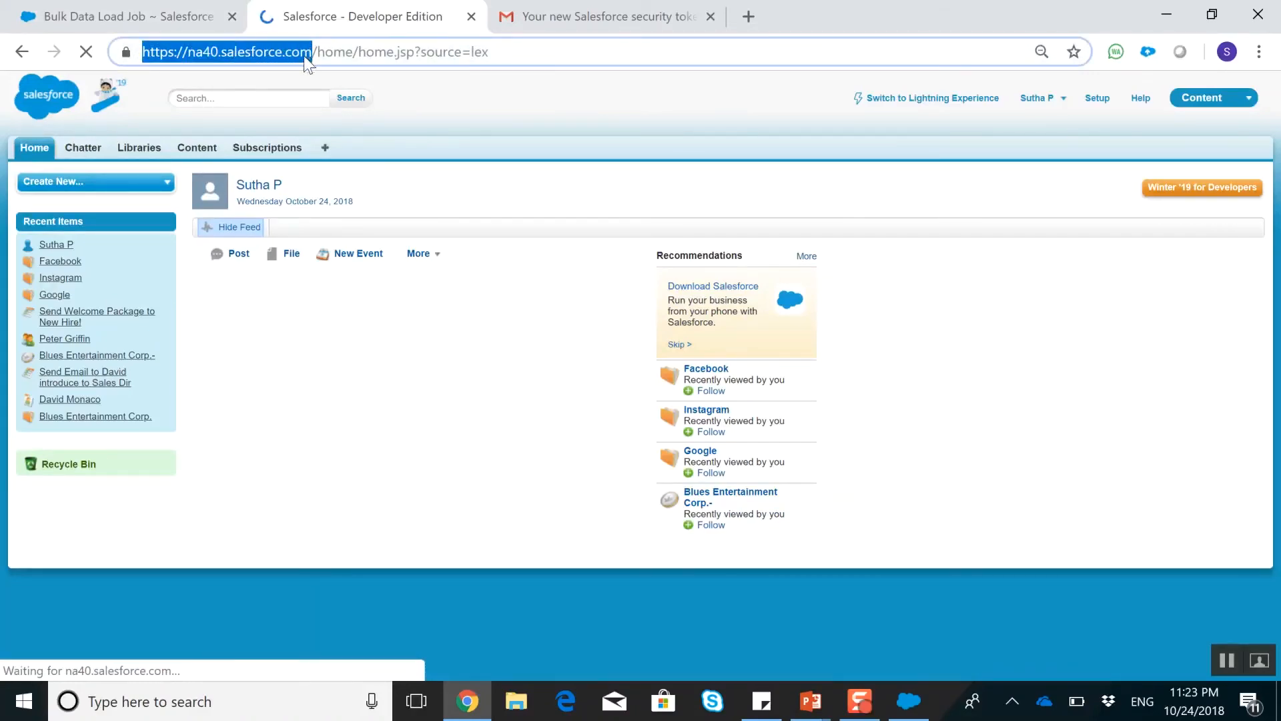
key(alt+Tab)
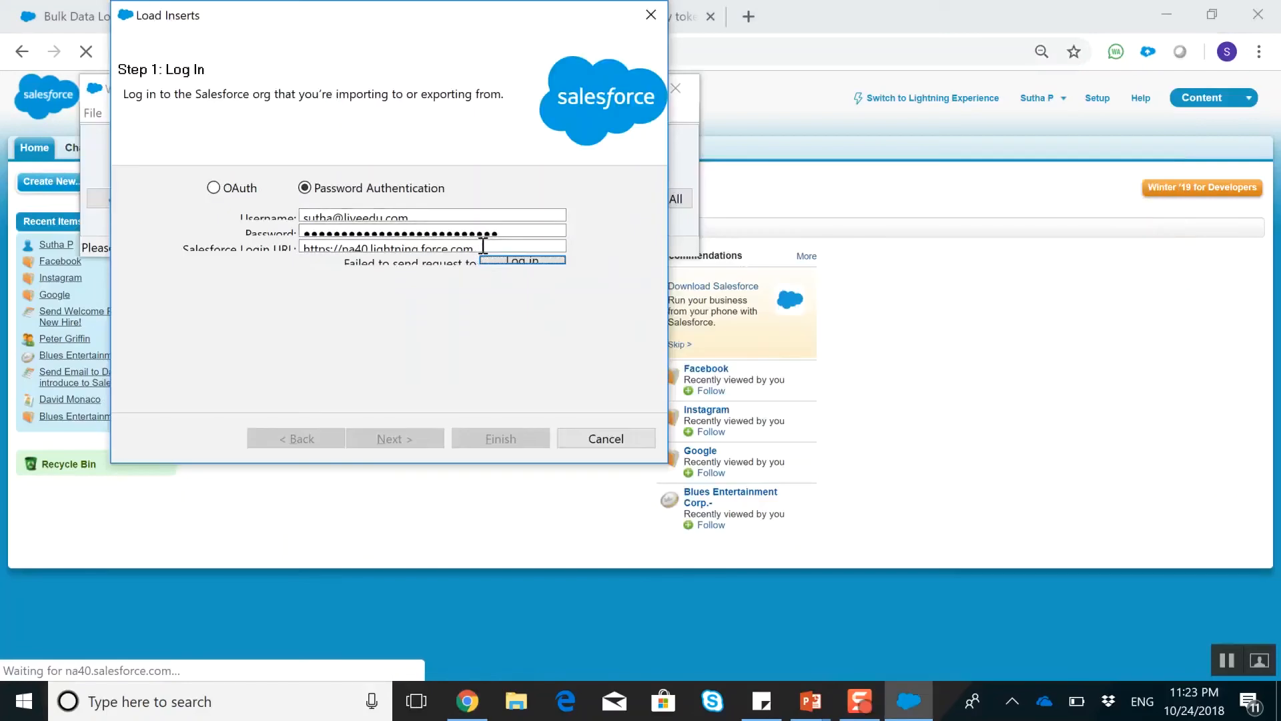
drag(484, 246, 247, 257)
key(ctrl+v)
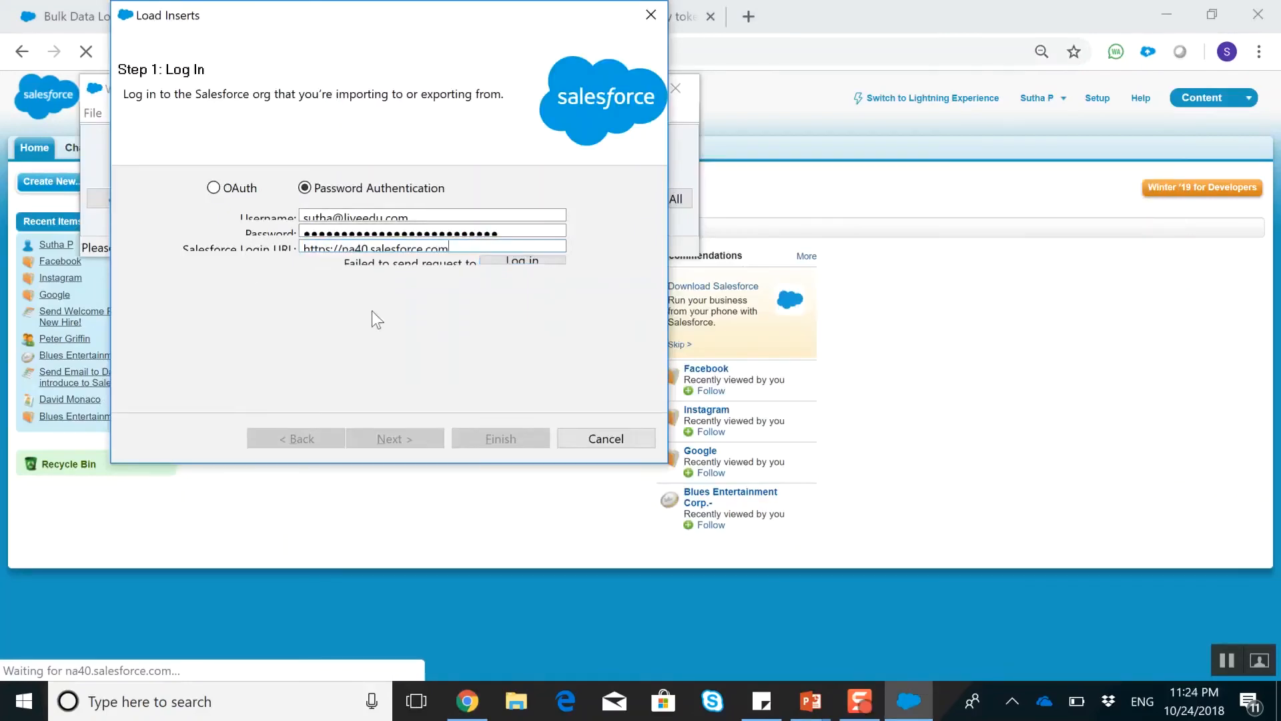
click(529, 260)
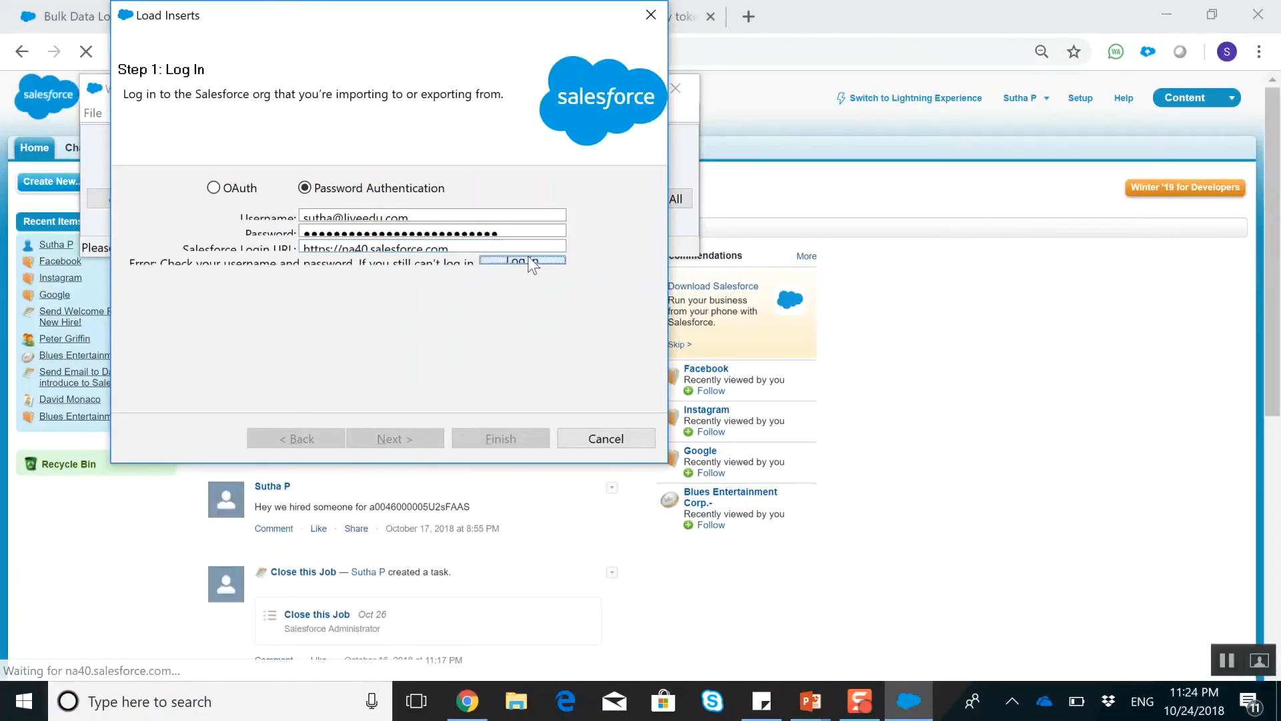
Replace the whole entry in Data Loader's Password field with the account password
click(540, 232)
drag(540, 232, 283, 239)
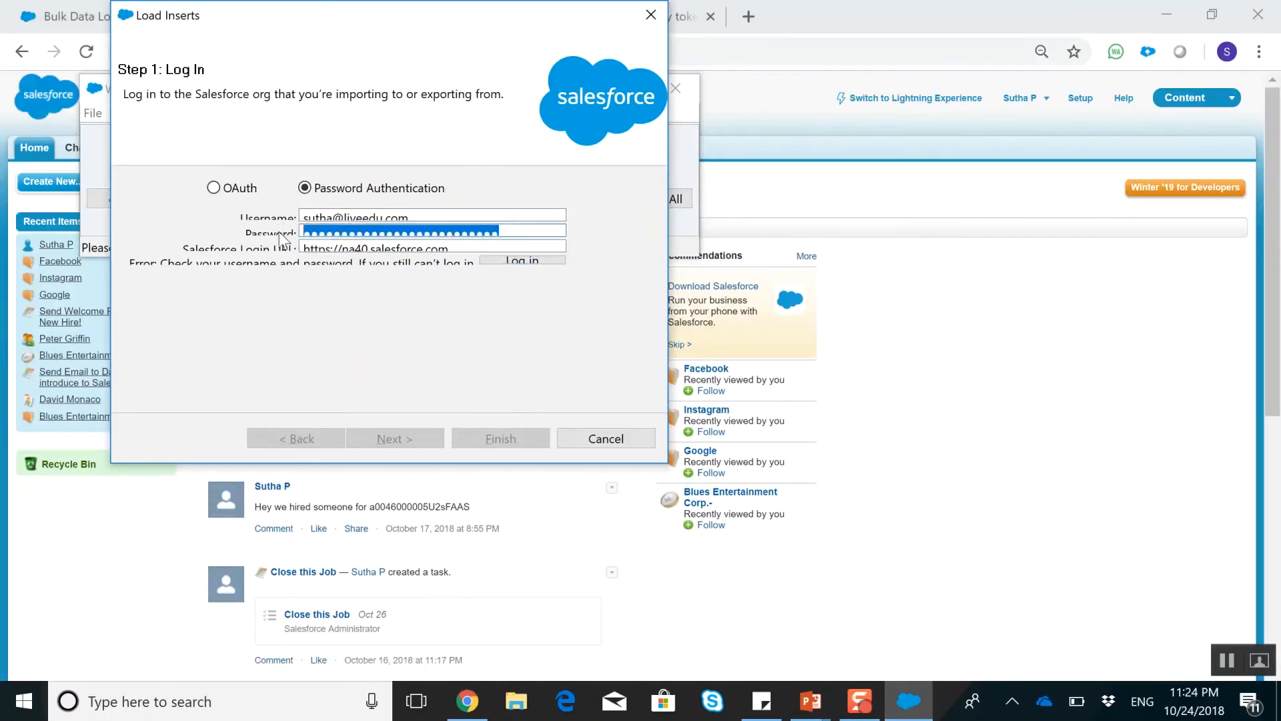
text(••)
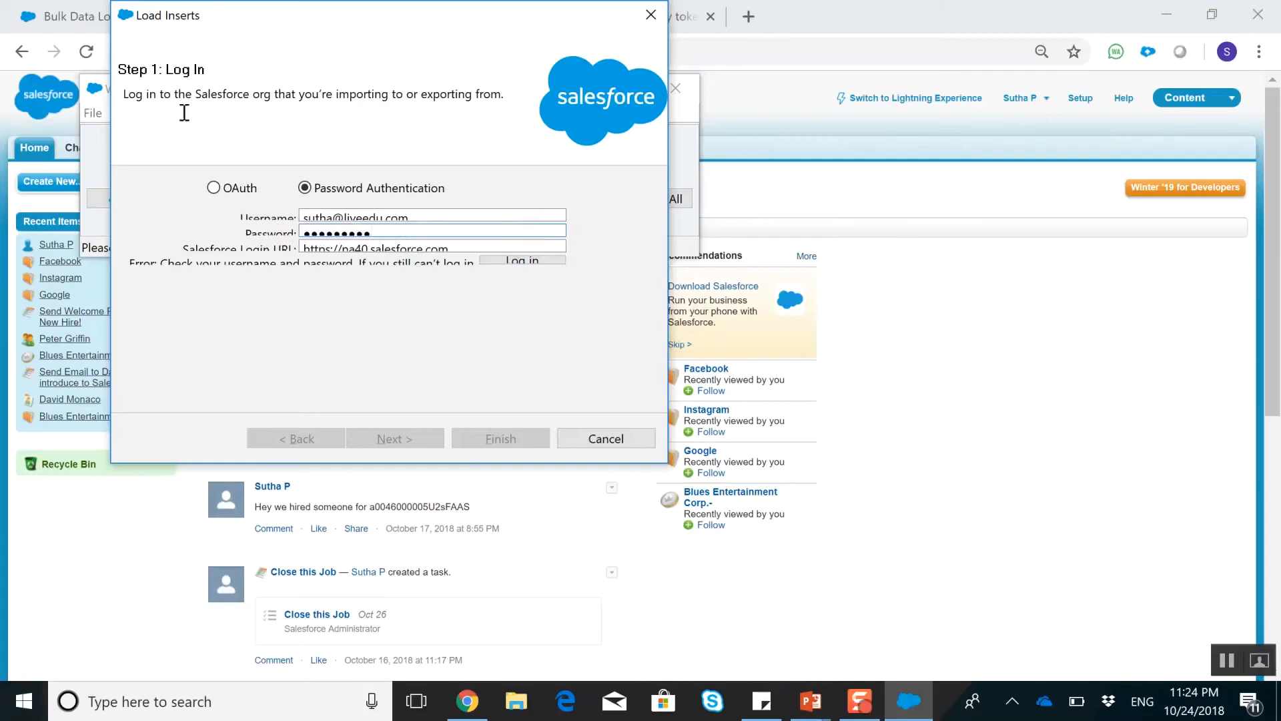
Copy the security token from the Gmail message, append it to Data Loader's password, log in, and continue to selecting data objects
click(859, 10)
click(644, 16)
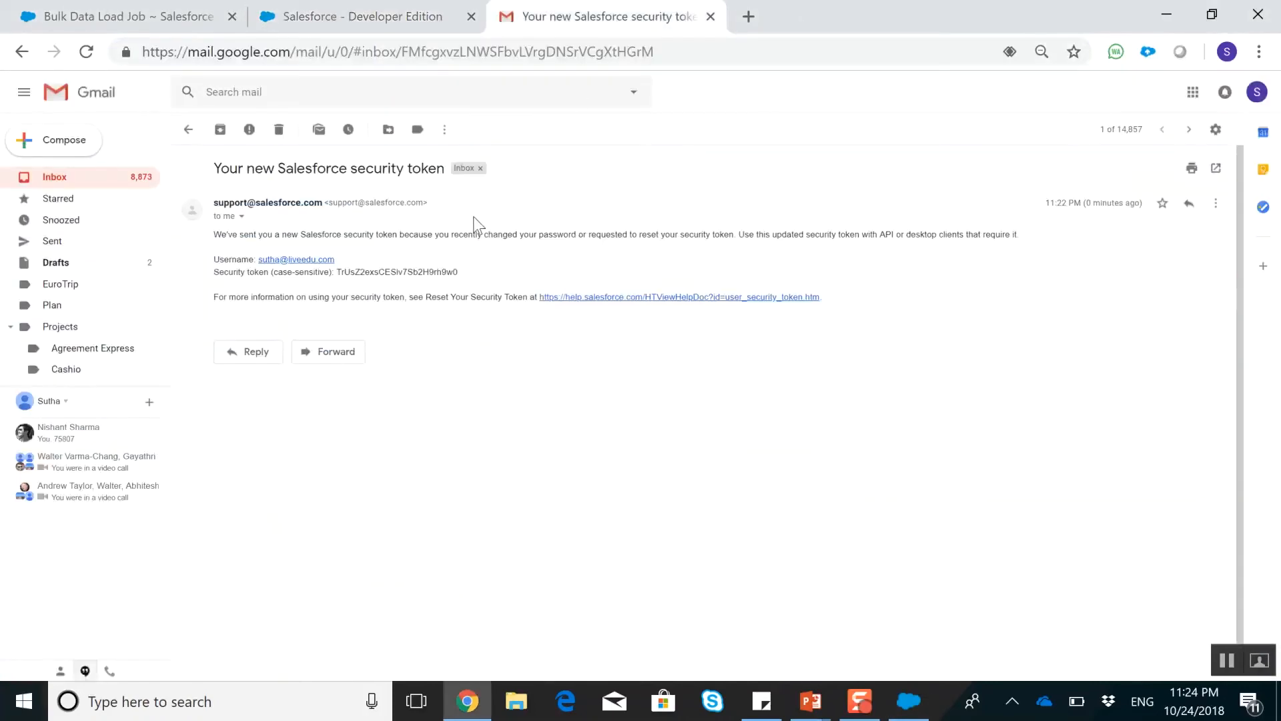
double_click(368, 273)
key(ctrl+c)
key(alt+Tab)
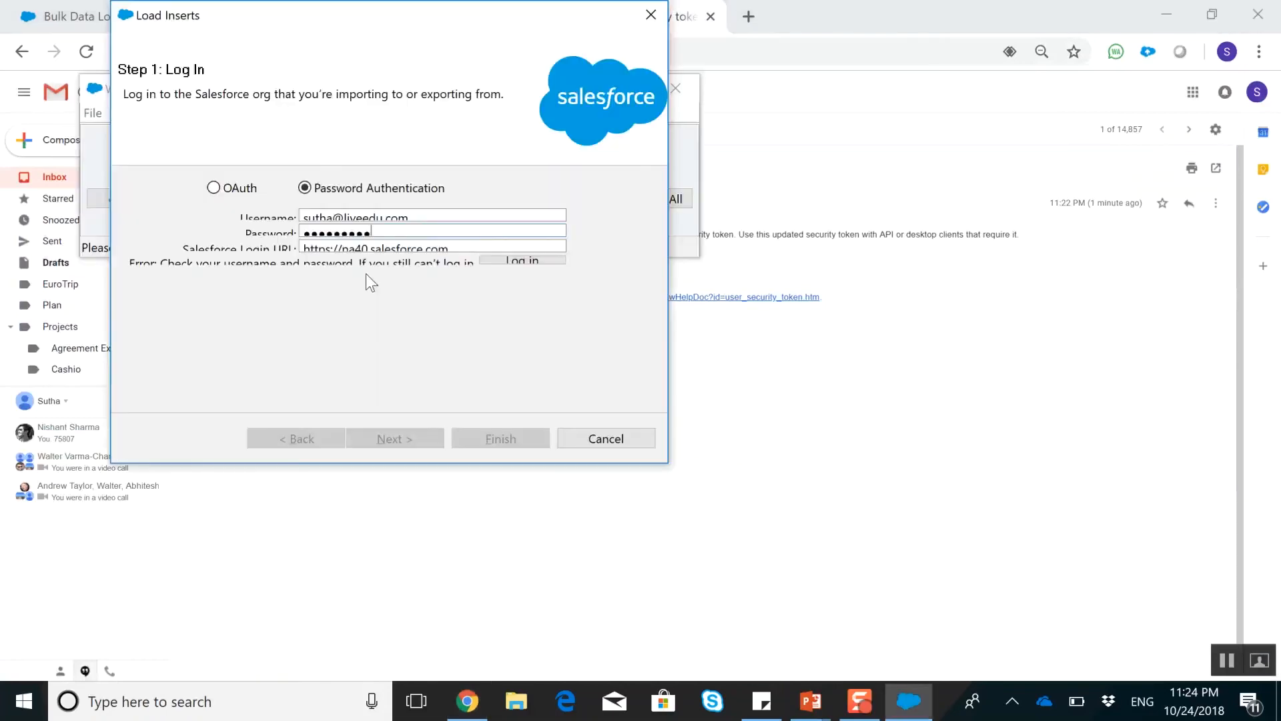
key(ctrl+v)
click(496, 262)
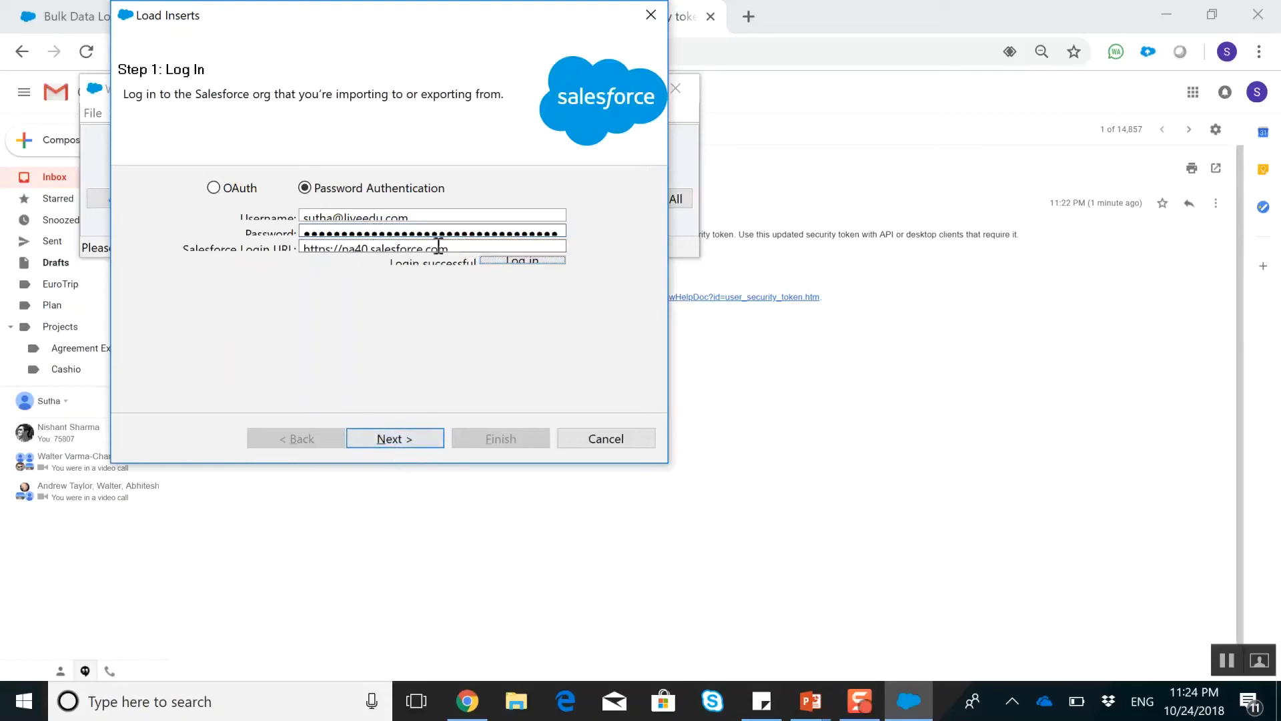
click(394, 439)
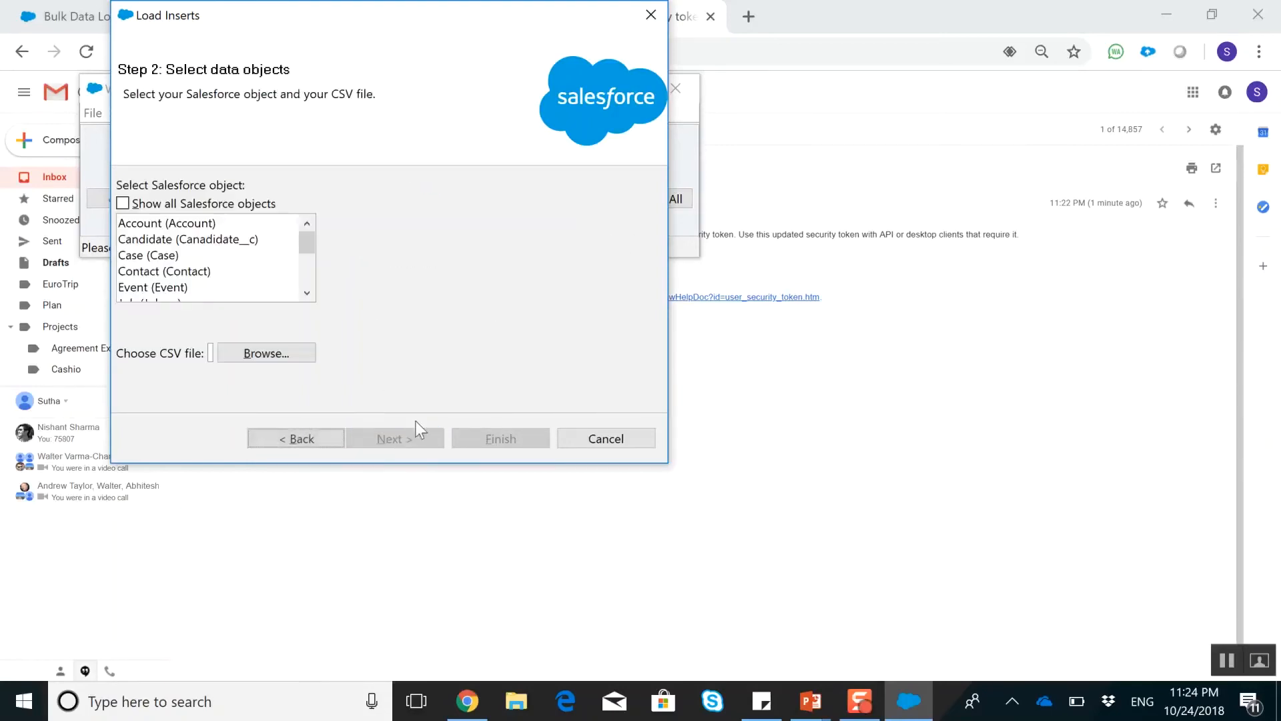
Switch the Salesforce page in Chrome from Classic to Lightning Experience, and return to Data Loader
click(863, 2)
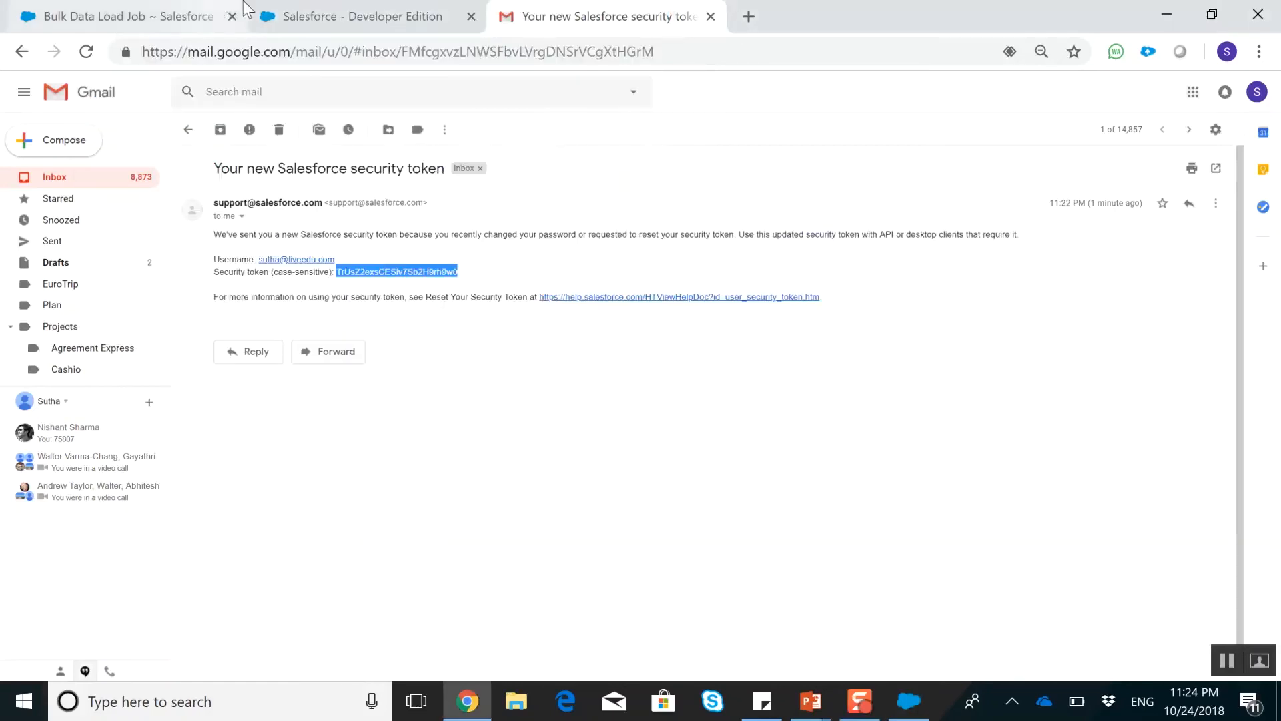
click(400, 16)
click(903, 101)
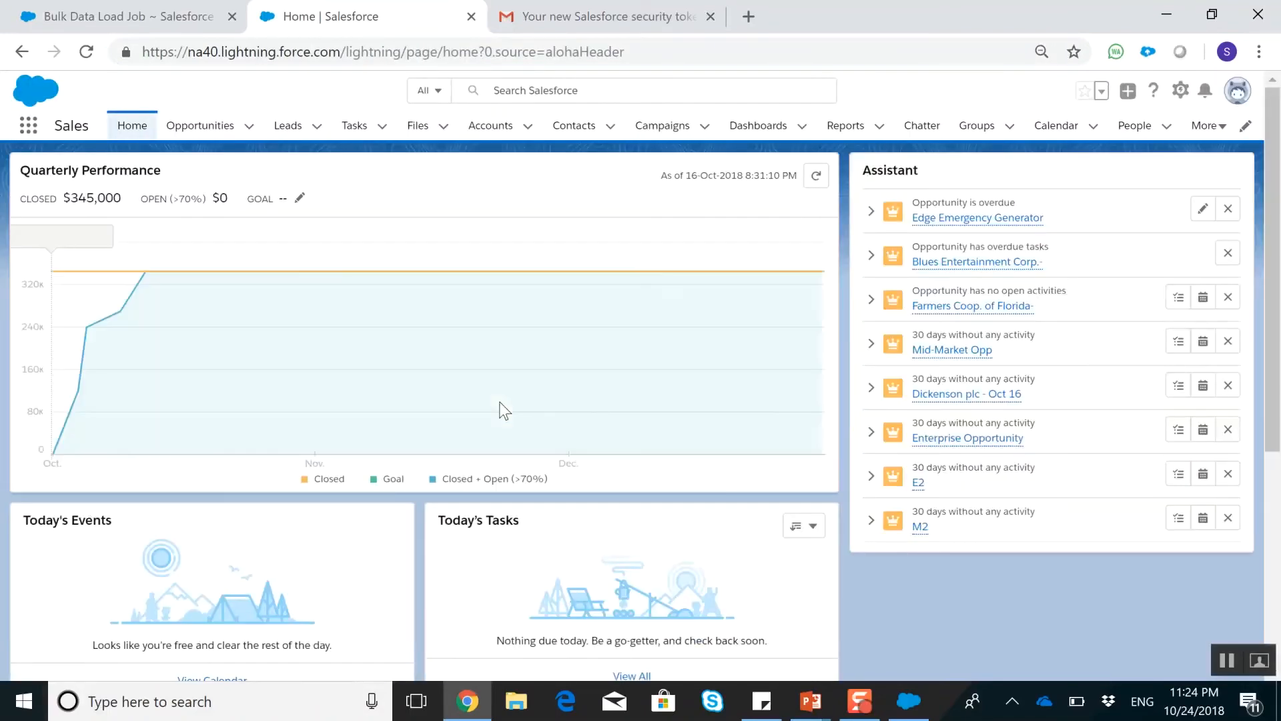
mouse_move(505, 403)
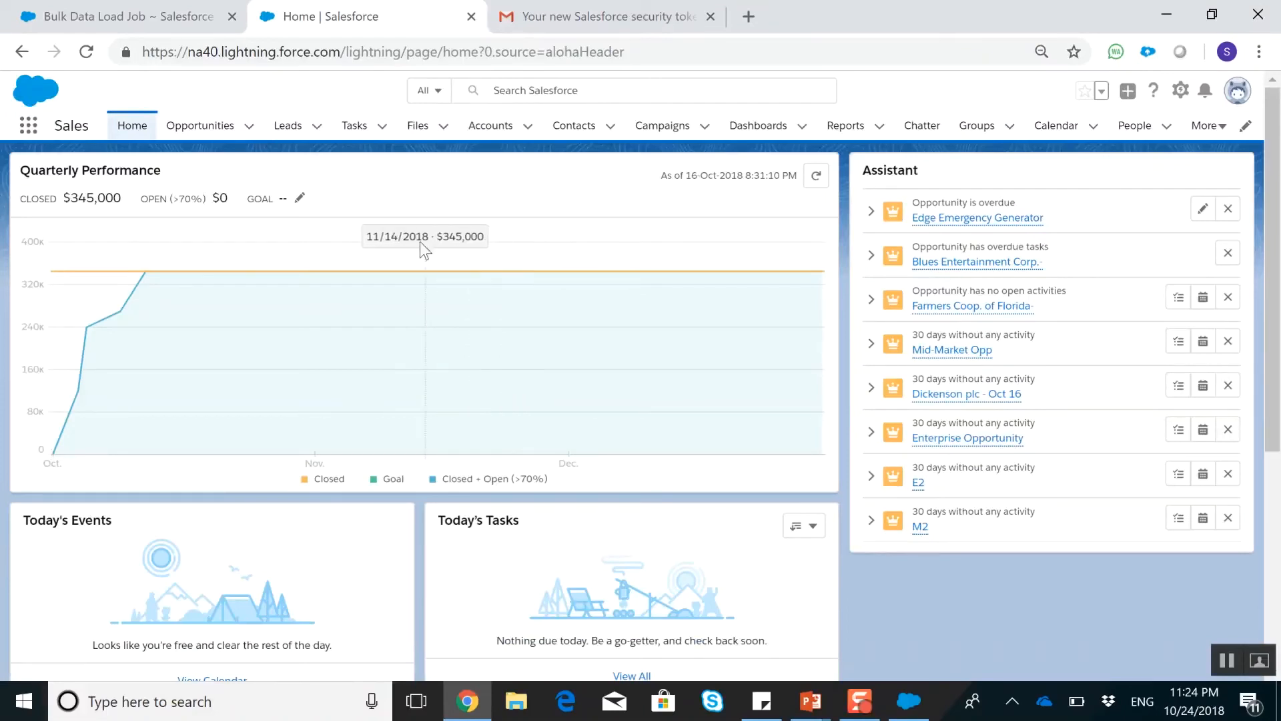
click(581, 2)
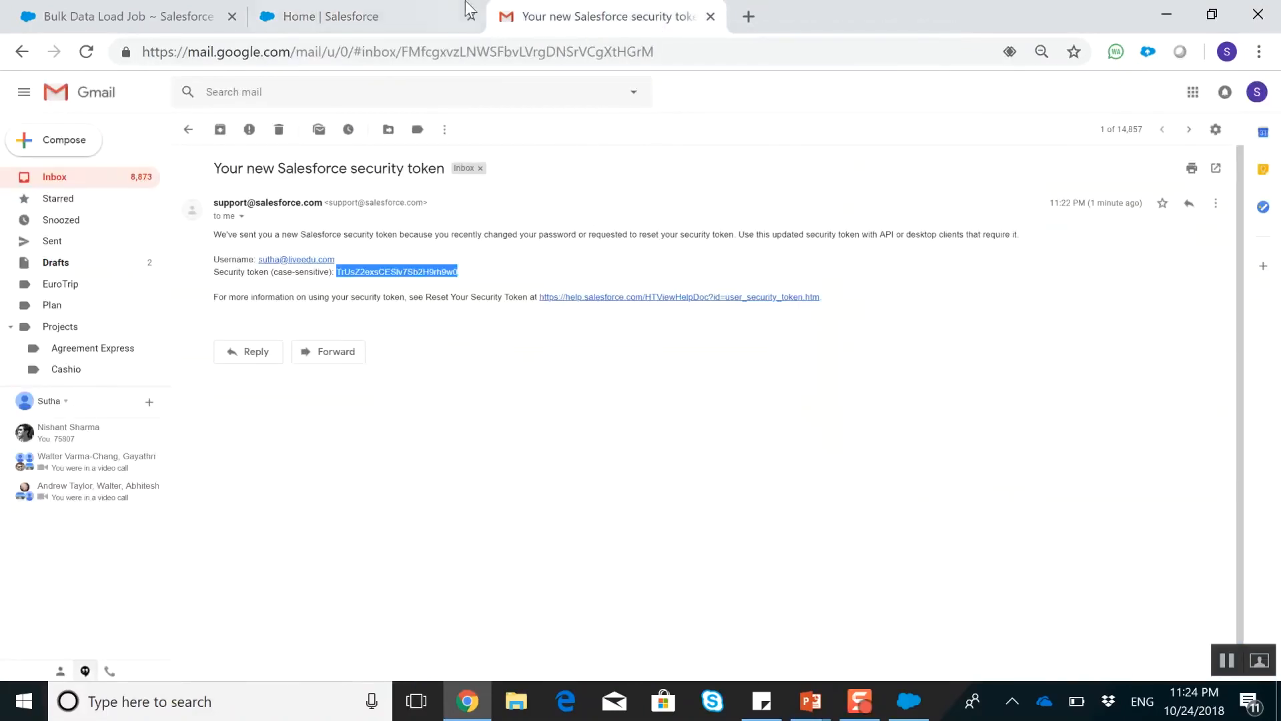
key(alt+Tab)
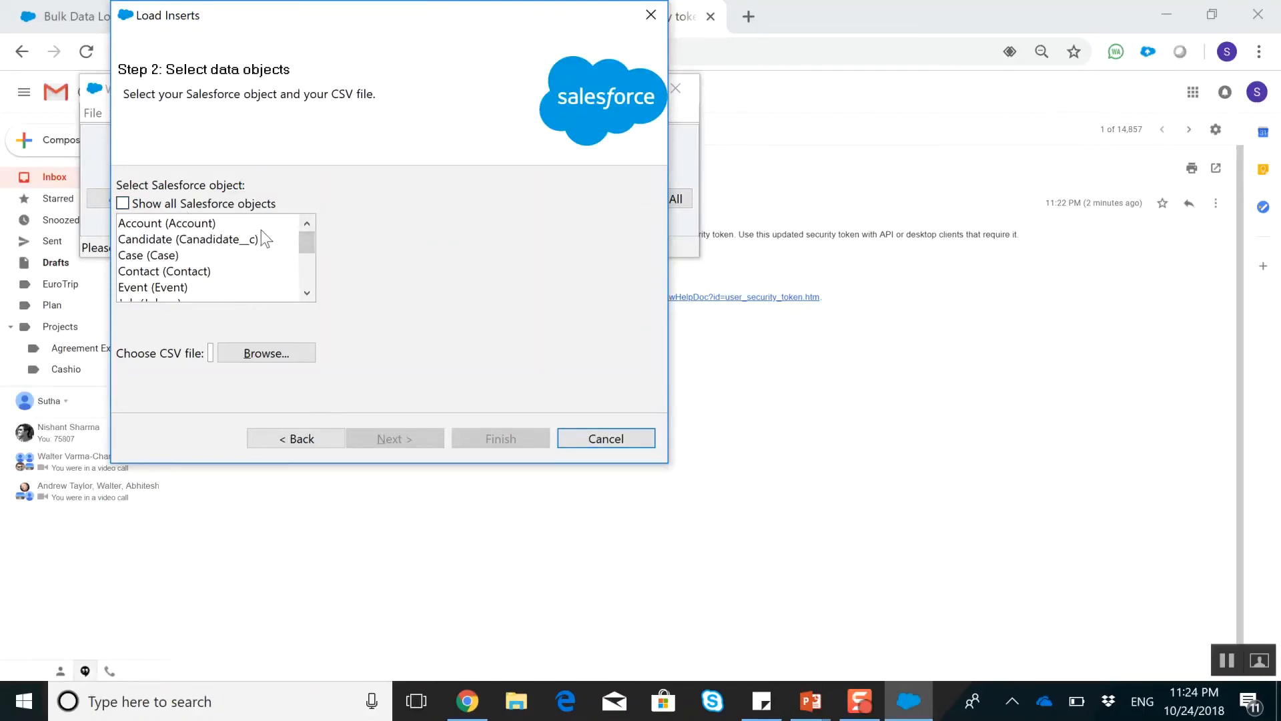
Select the Account object and the SF Upate CSV file from the Desktop for the insert, and continue to field mapping
scroll(227, 256, down, 1)
scroll(215, 252, up, 1)
click(193, 272)
click(217, 224)
click(279, 352)
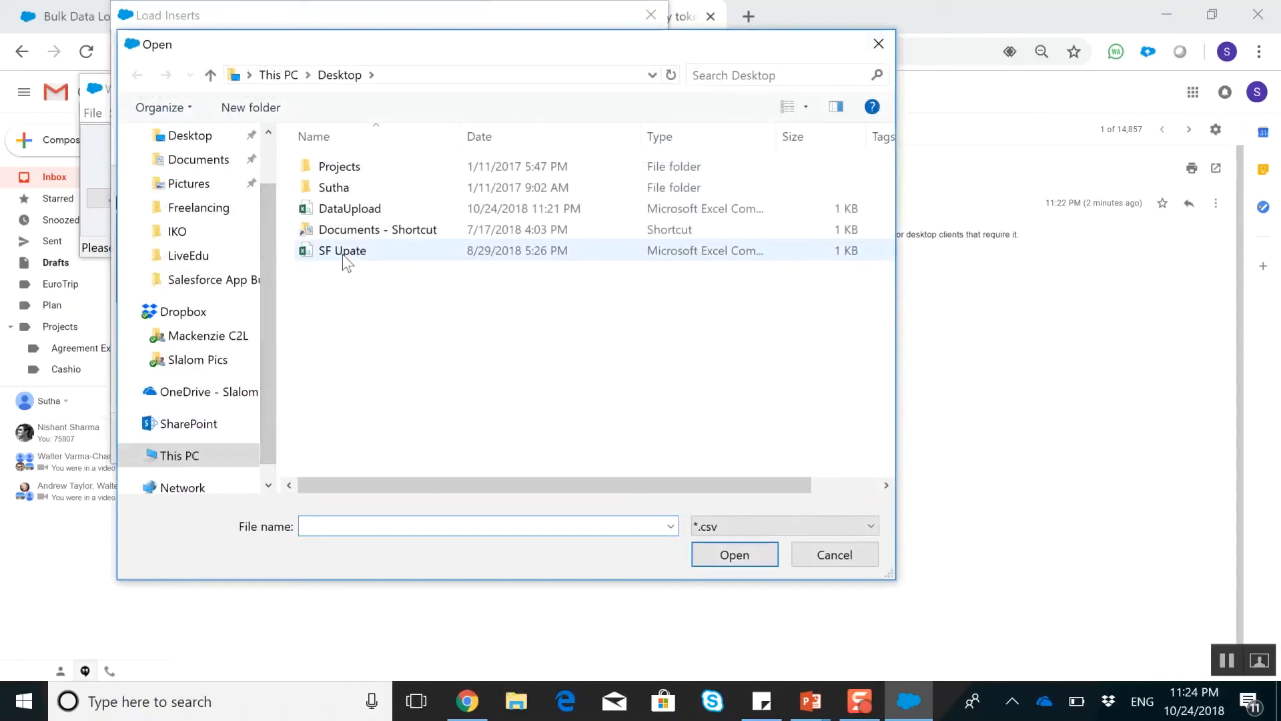
click(346, 254)
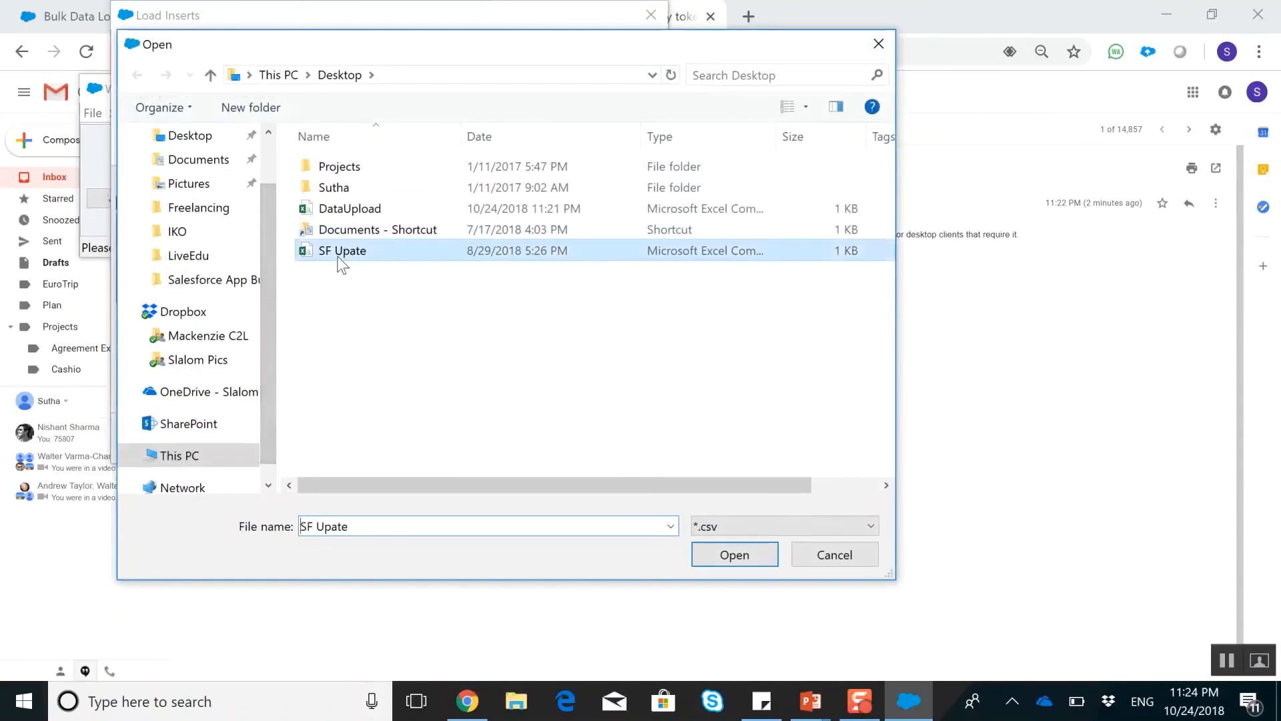
click(729, 555)
click(373, 431)
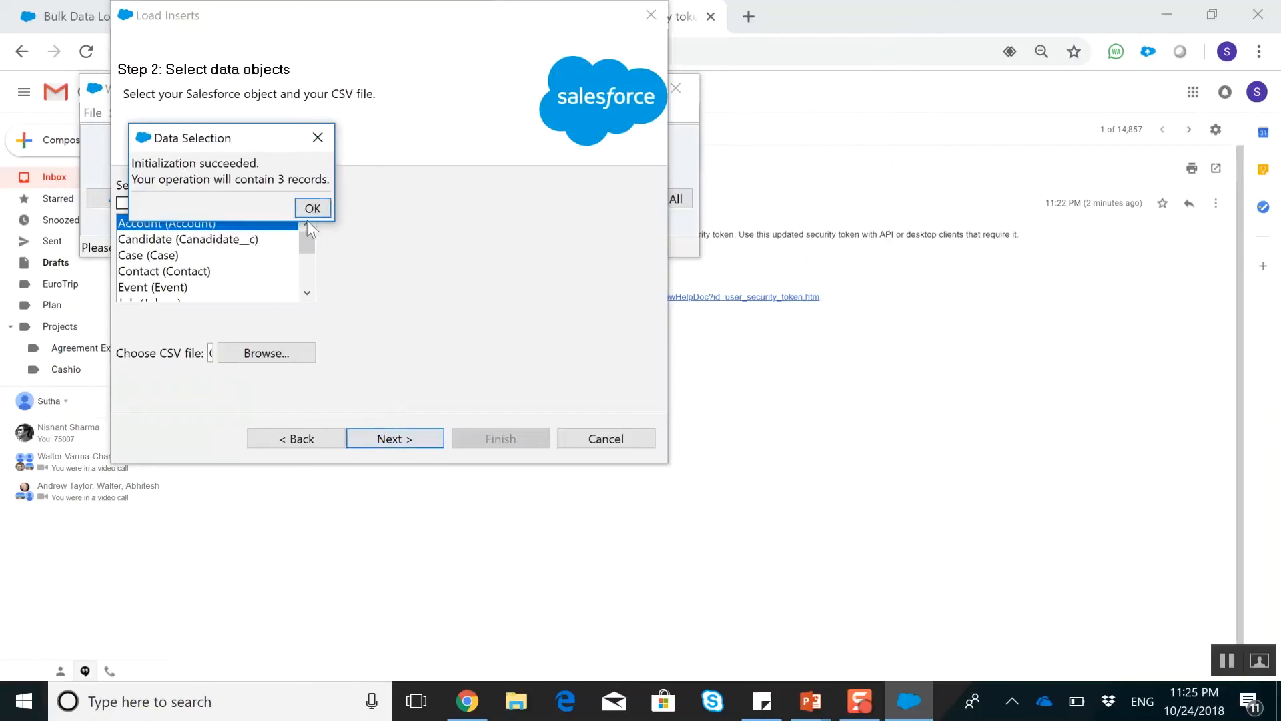
click(313, 209)
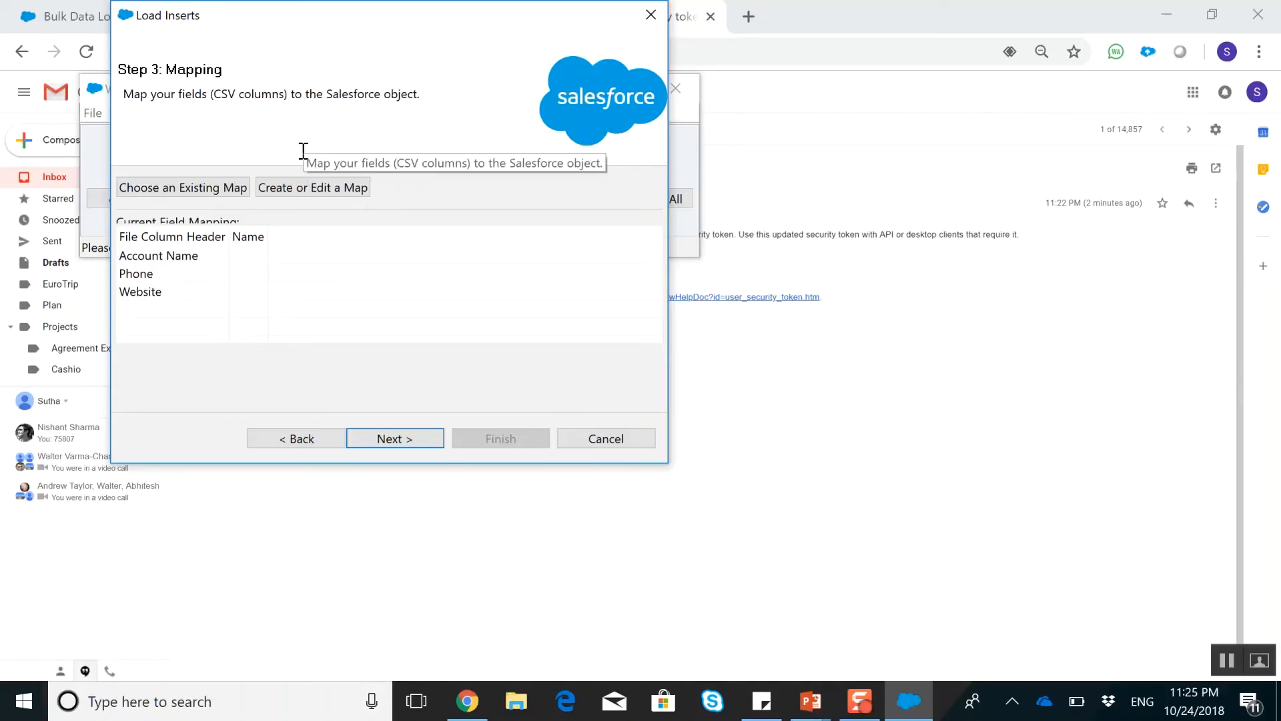
Create a field map by auto-matching fields to columns, then remove the Website mapping and map the Website field manually to its column
click(295, 189)
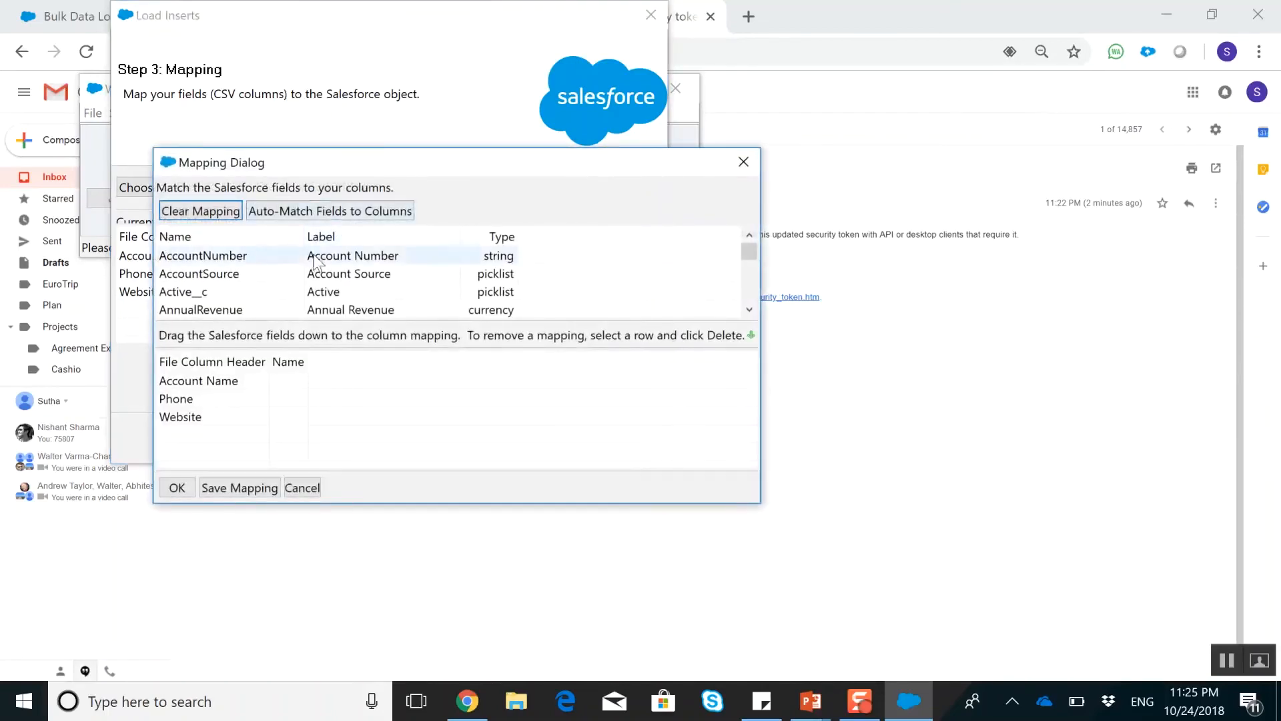
click(312, 211)
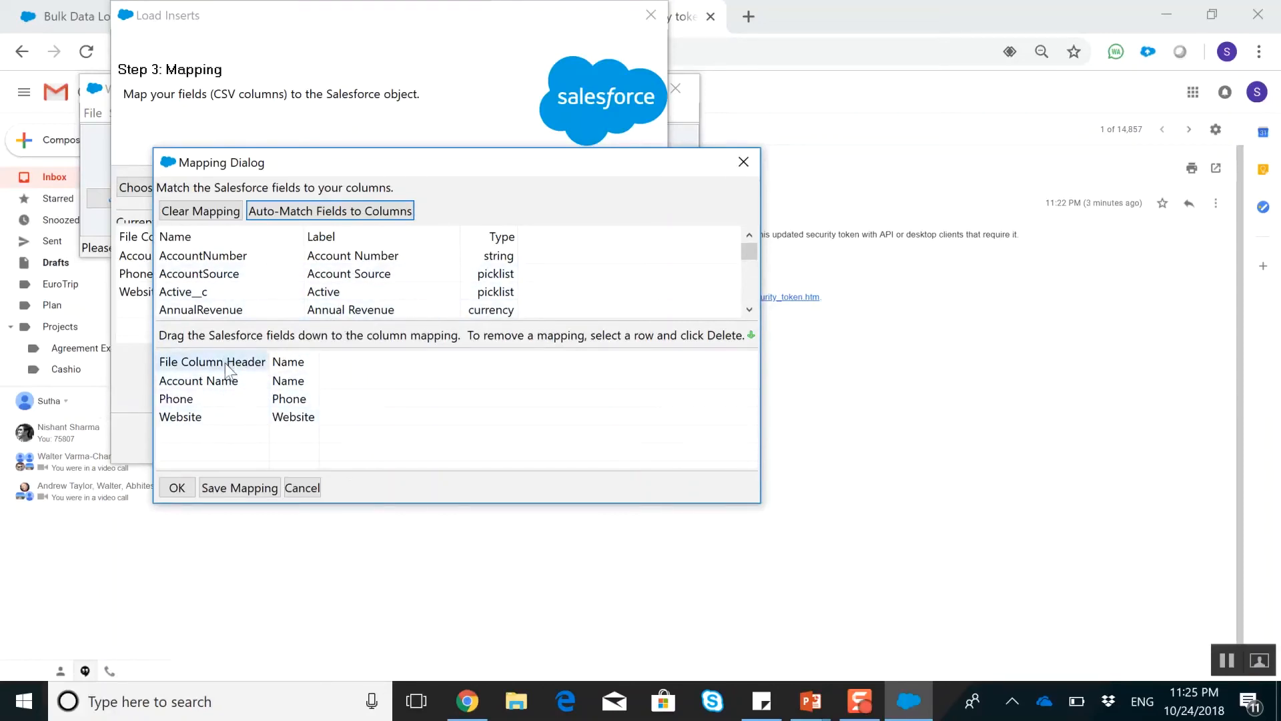
drag(298, 423, 423, 294)
scroll(438, 274, down, 7)
scroll(438, 274, down, 8)
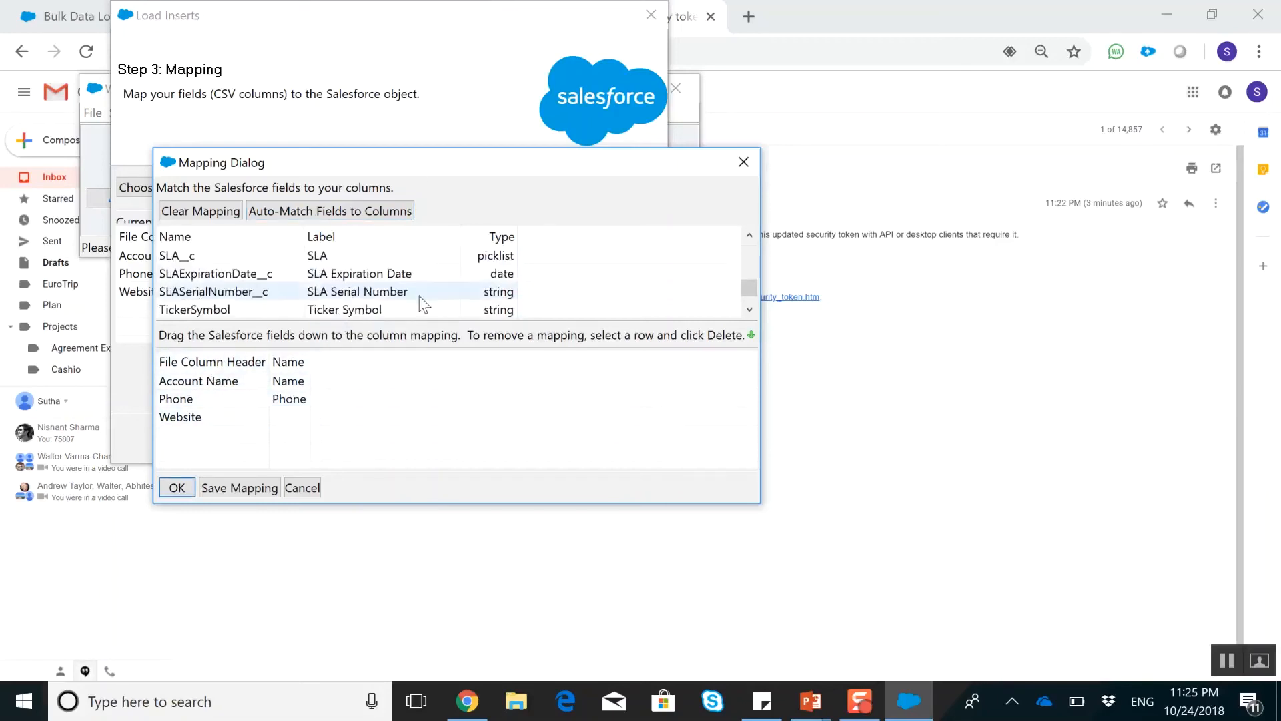
drag(412, 294, 277, 418)
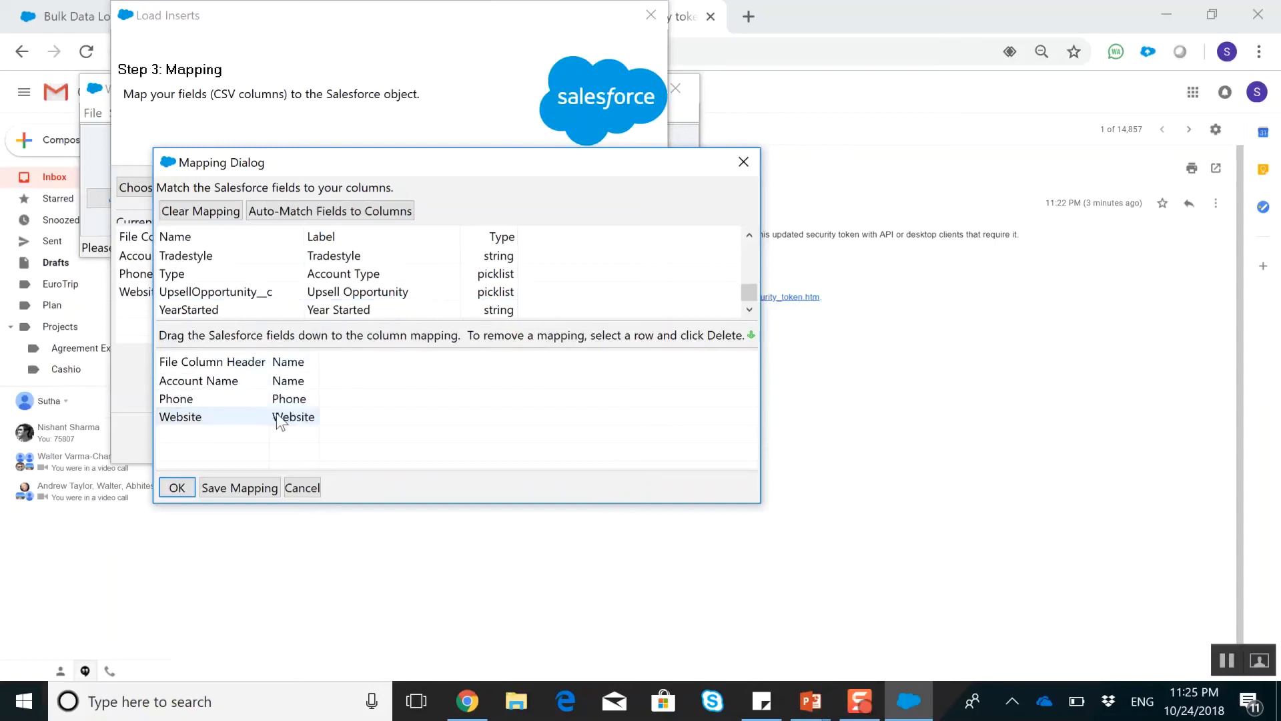
Accept the field mapping, keep the default directory for the success and error files, and run the insert
click(177, 488)
click(431, 438)
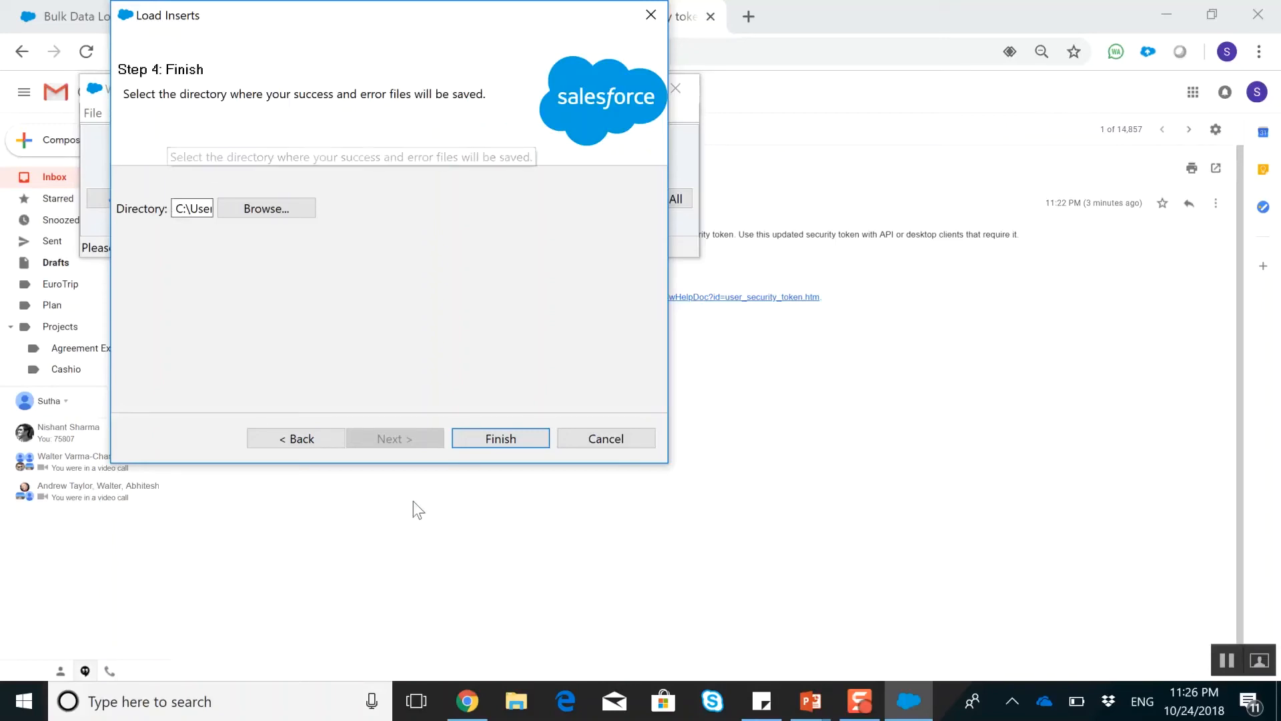
click(475, 441)
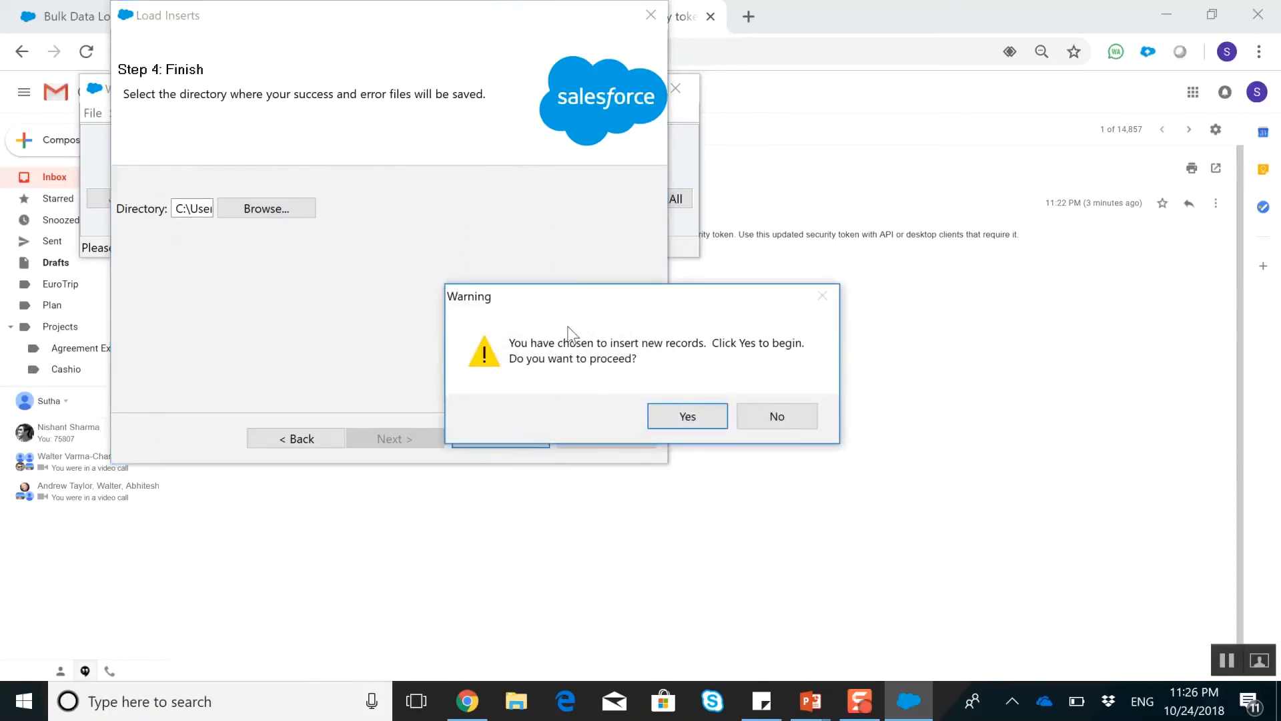
click(671, 423)
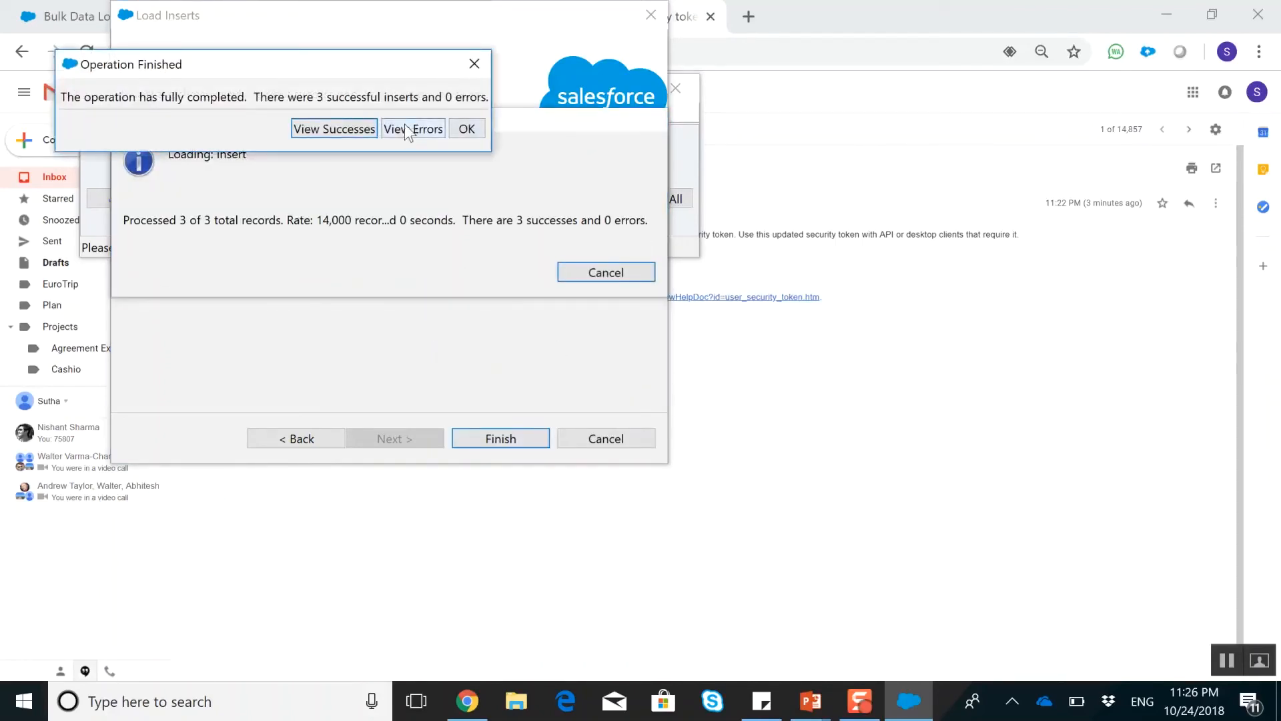
Examine the insert's error file and success file in the maximized CSV Viewer
click(398, 130)
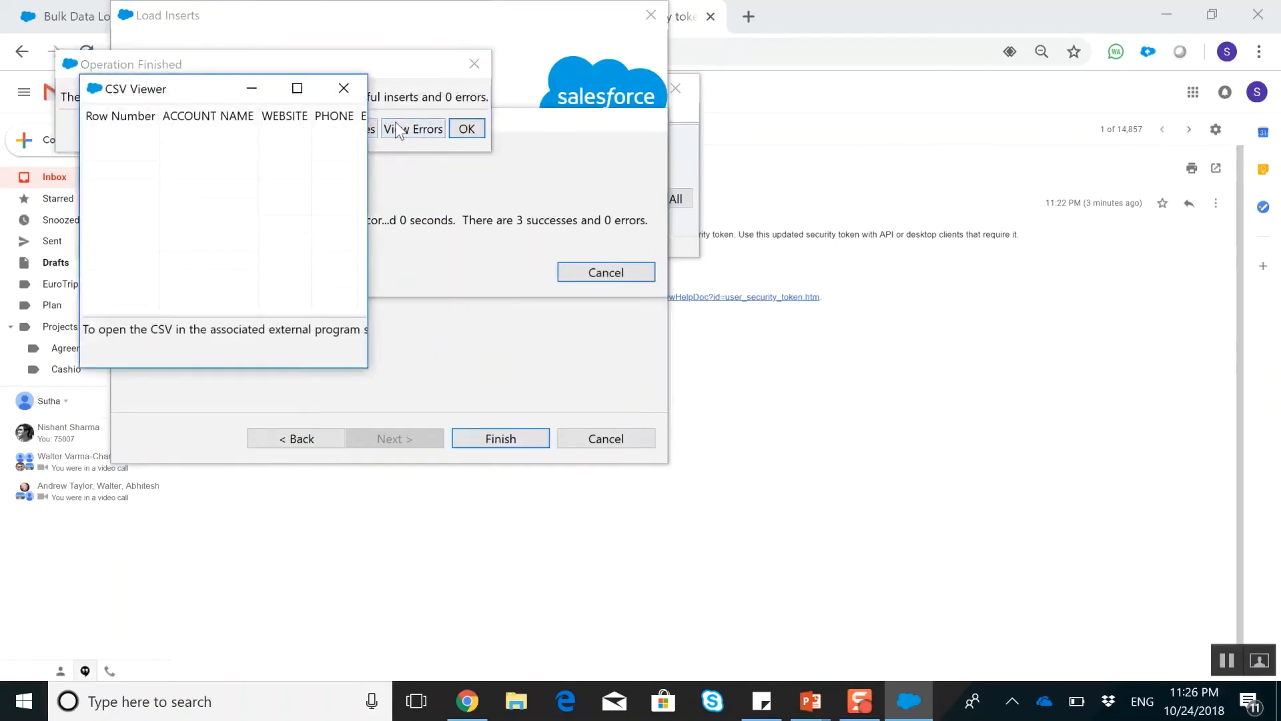
click(298, 86)
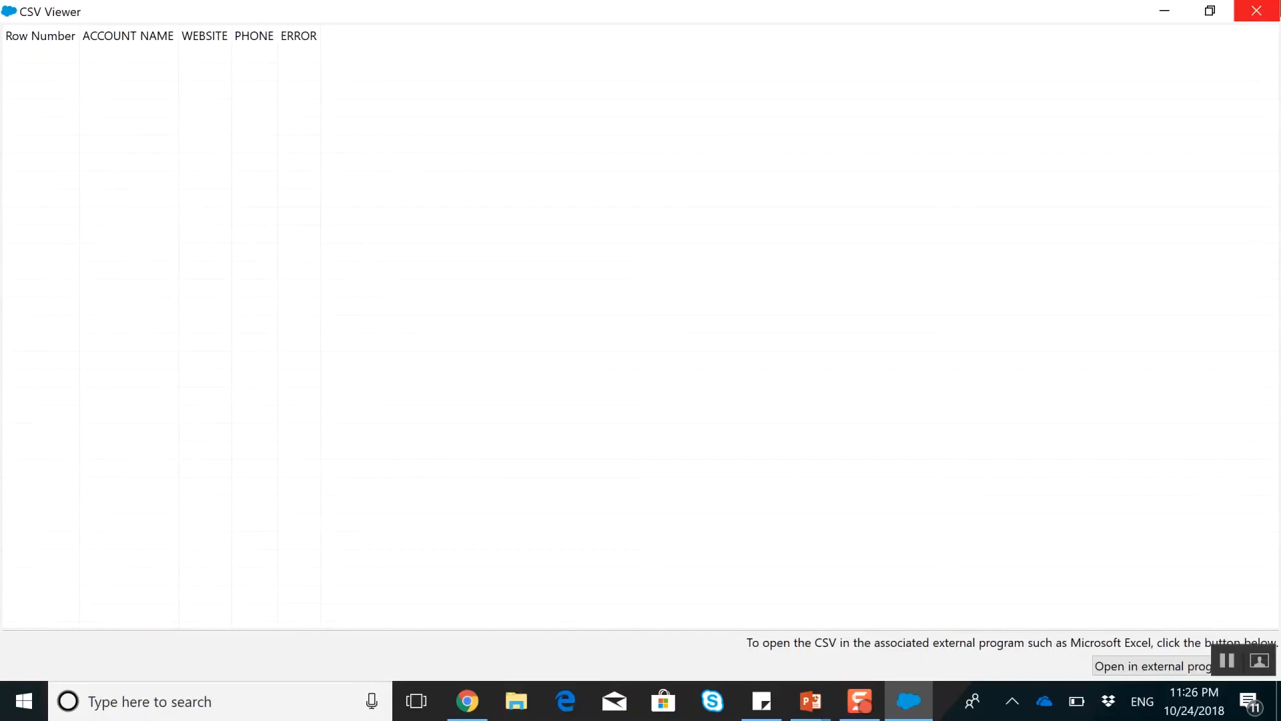
click(1267, 10)
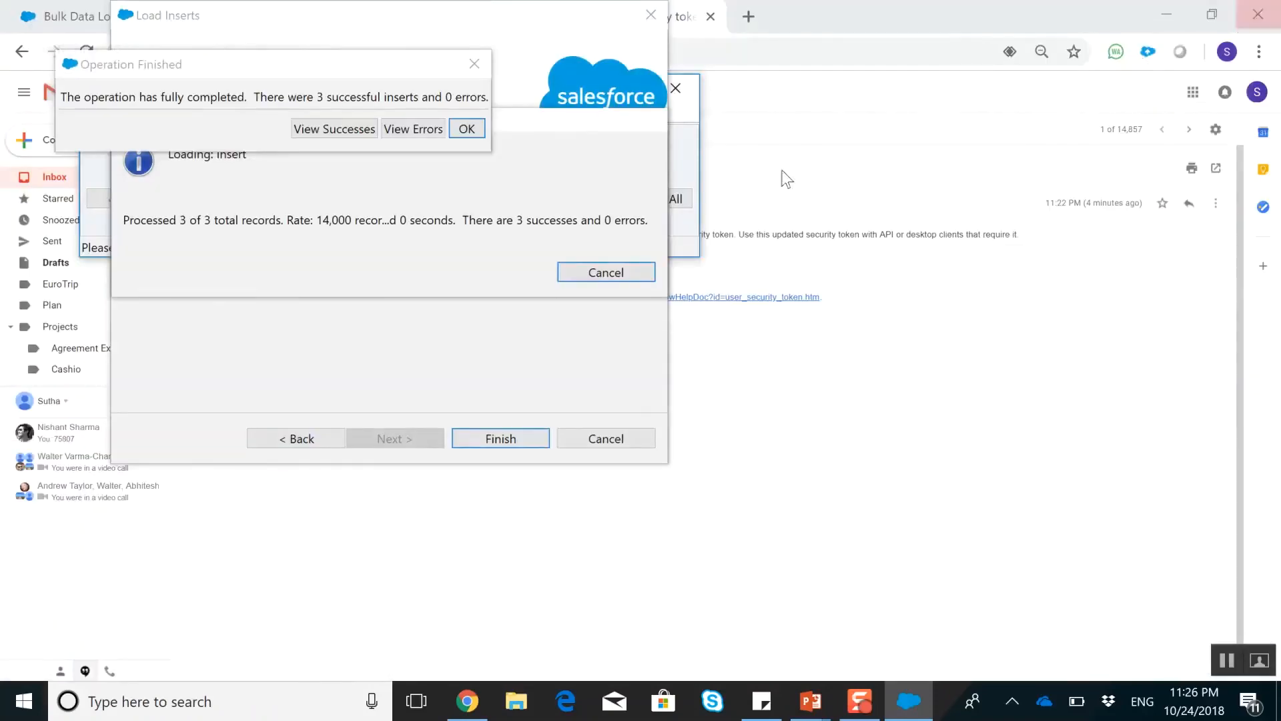
click(334, 129)
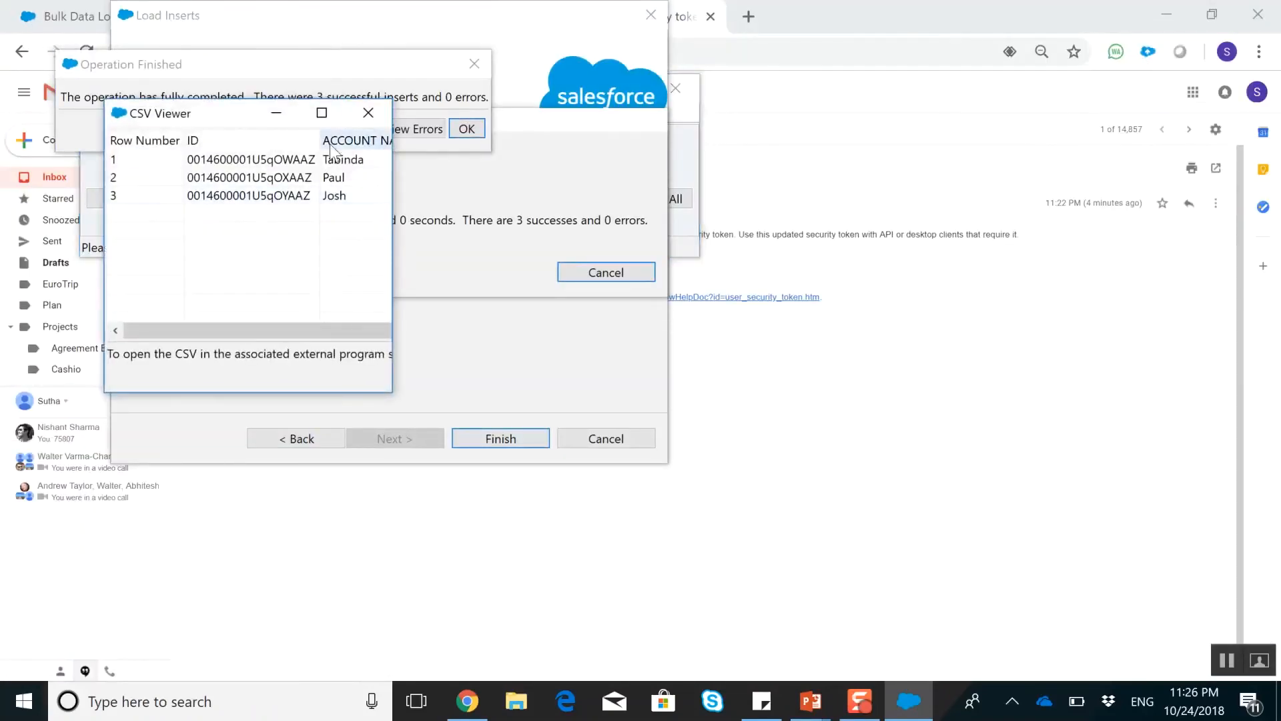
click(322, 113)
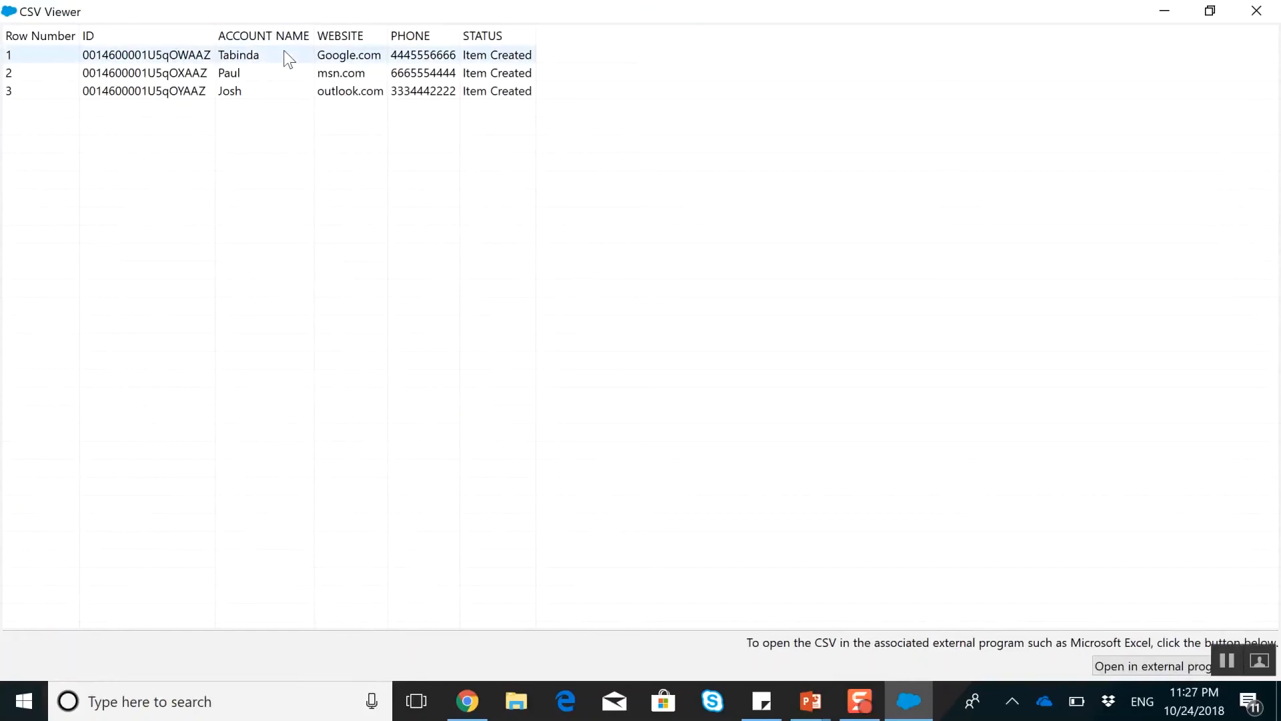
Open the DataUpload CSV from the Desktop in Excel, copy the account name Snapchat from cell A2, and minimize Excel and File Explorer
click(518, 704)
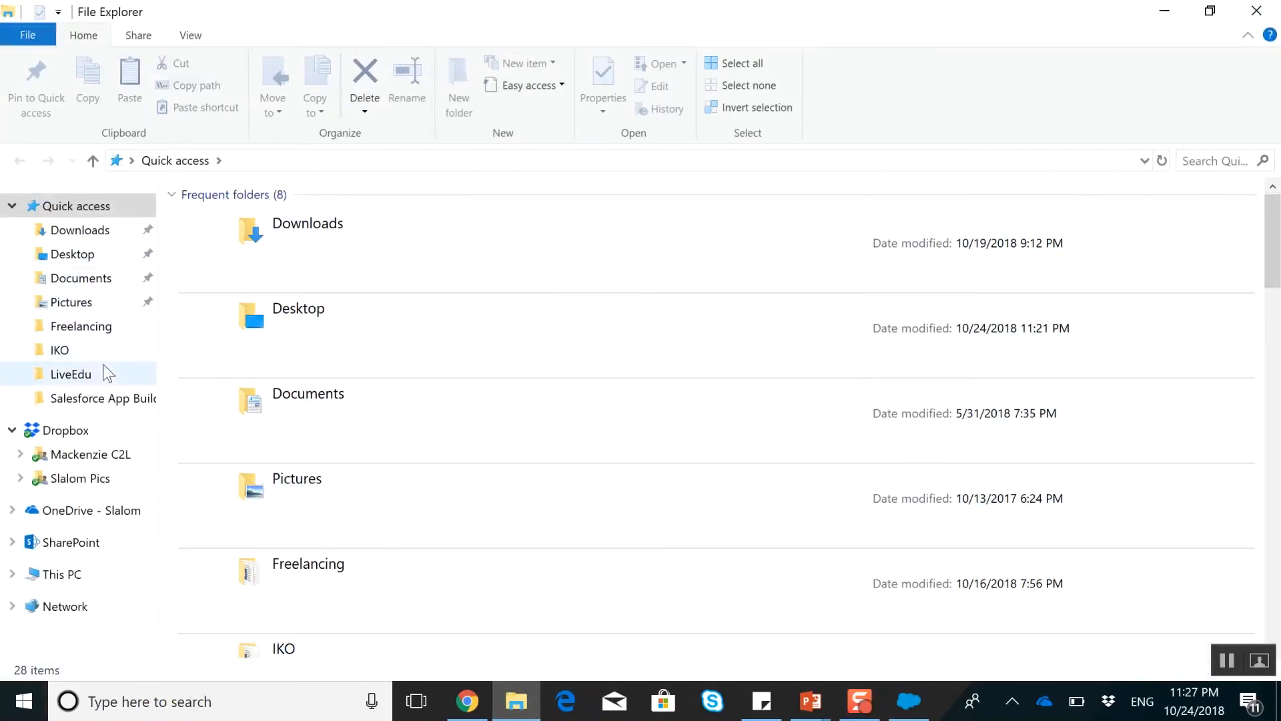
click(101, 372)
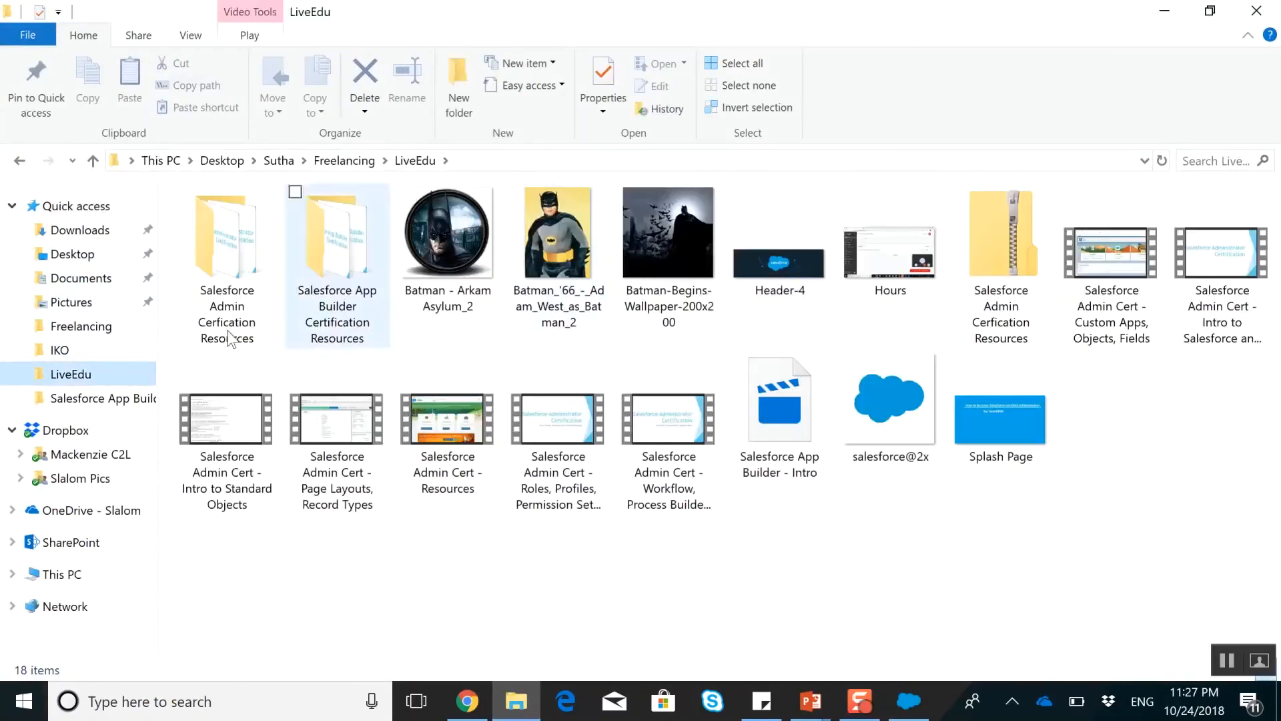
click(74, 255)
double_click(466, 261)
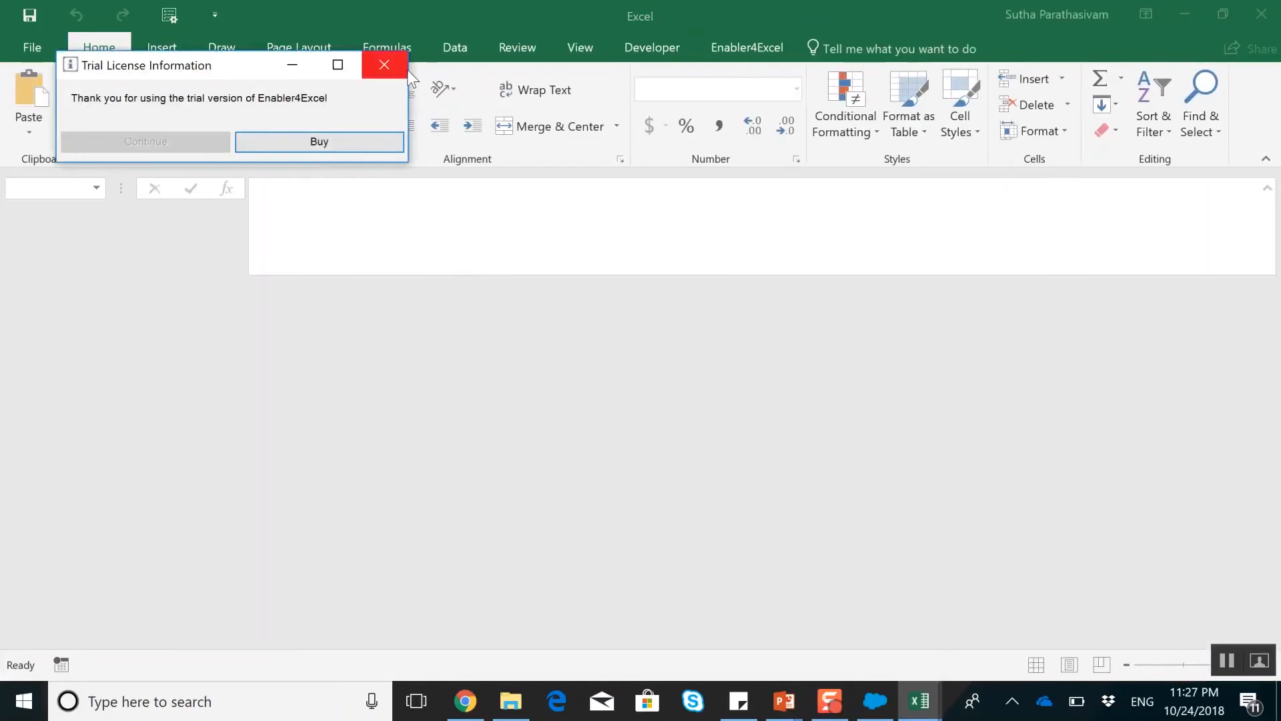
click(386, 65)
click(60, 335)
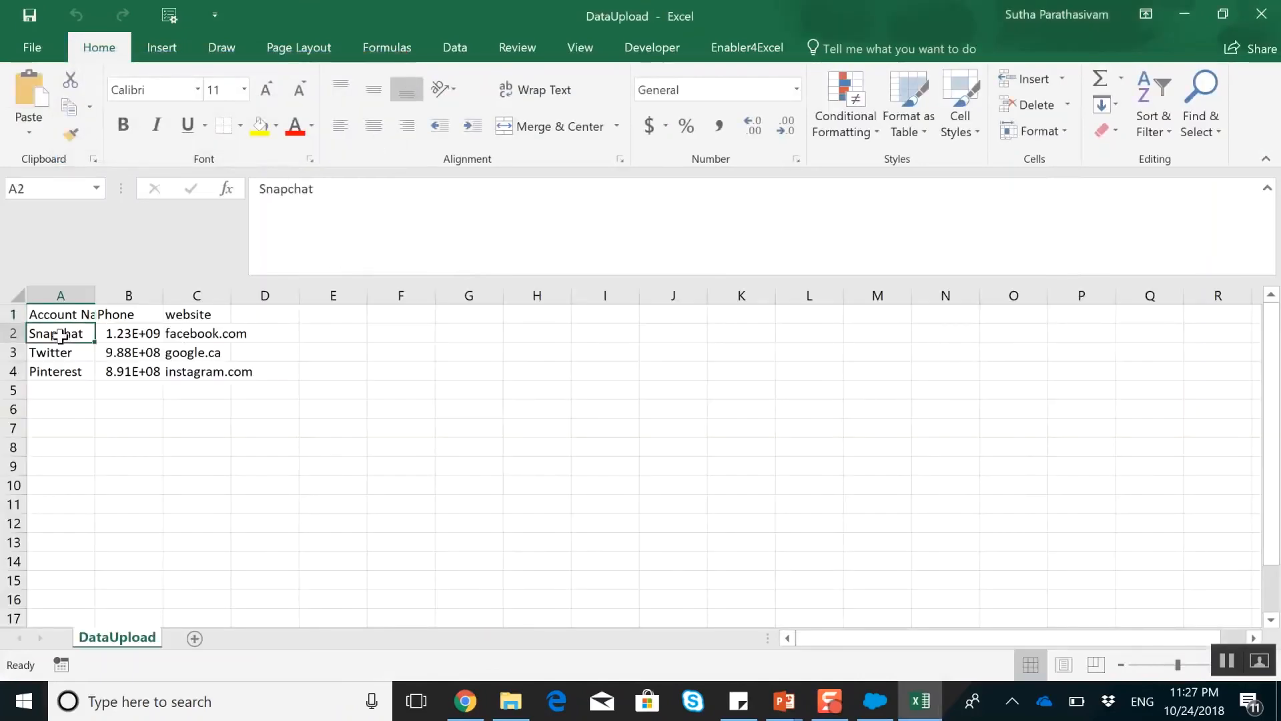
key(ctrl+c)
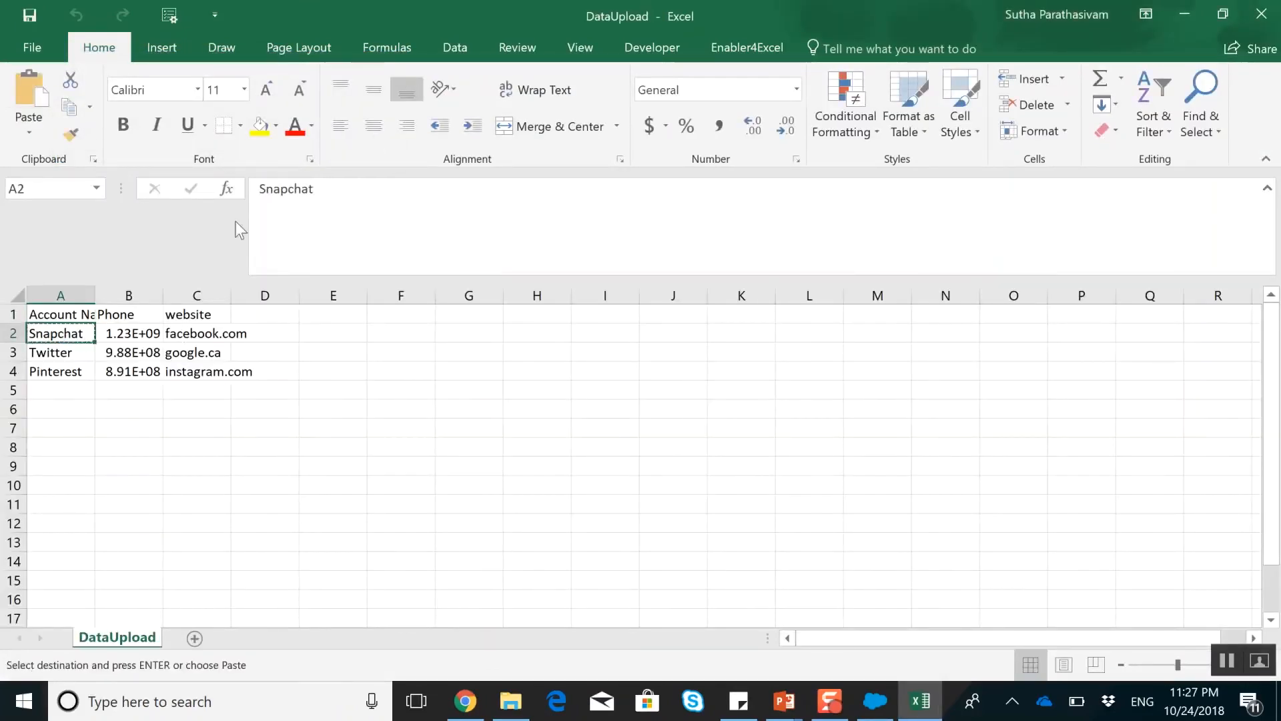
click(1178, 12)
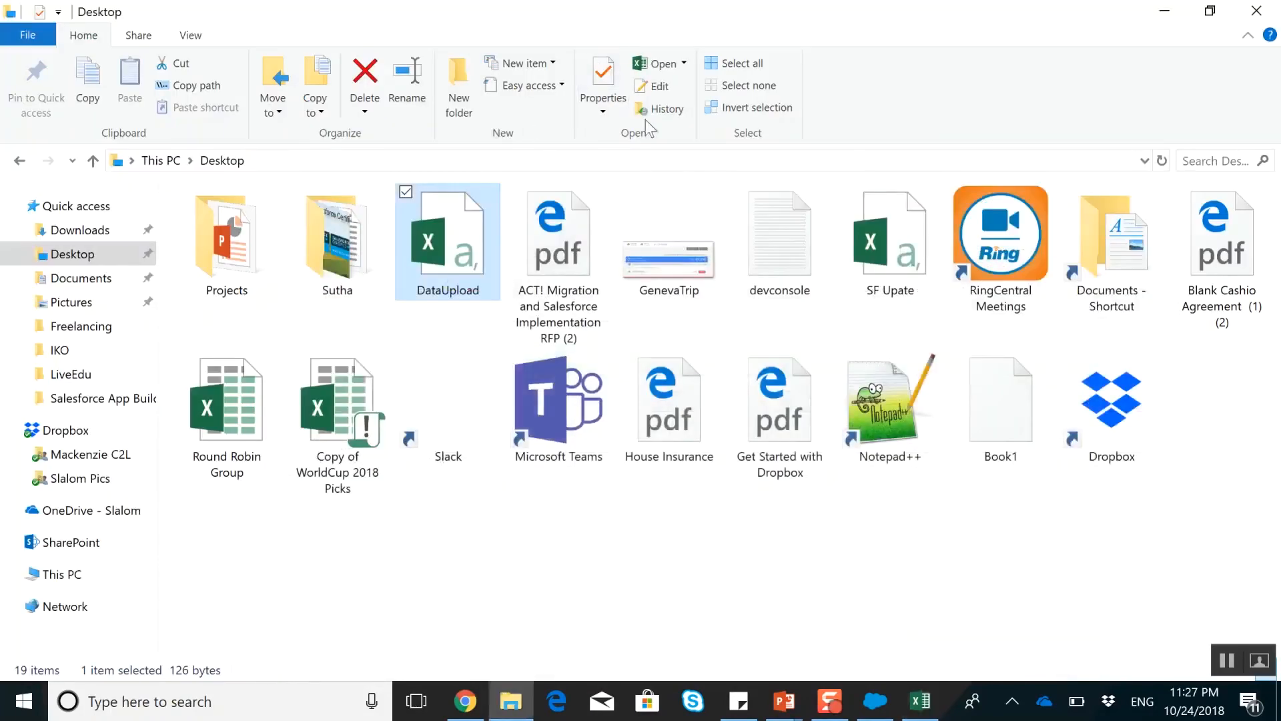
click(1165, 11)
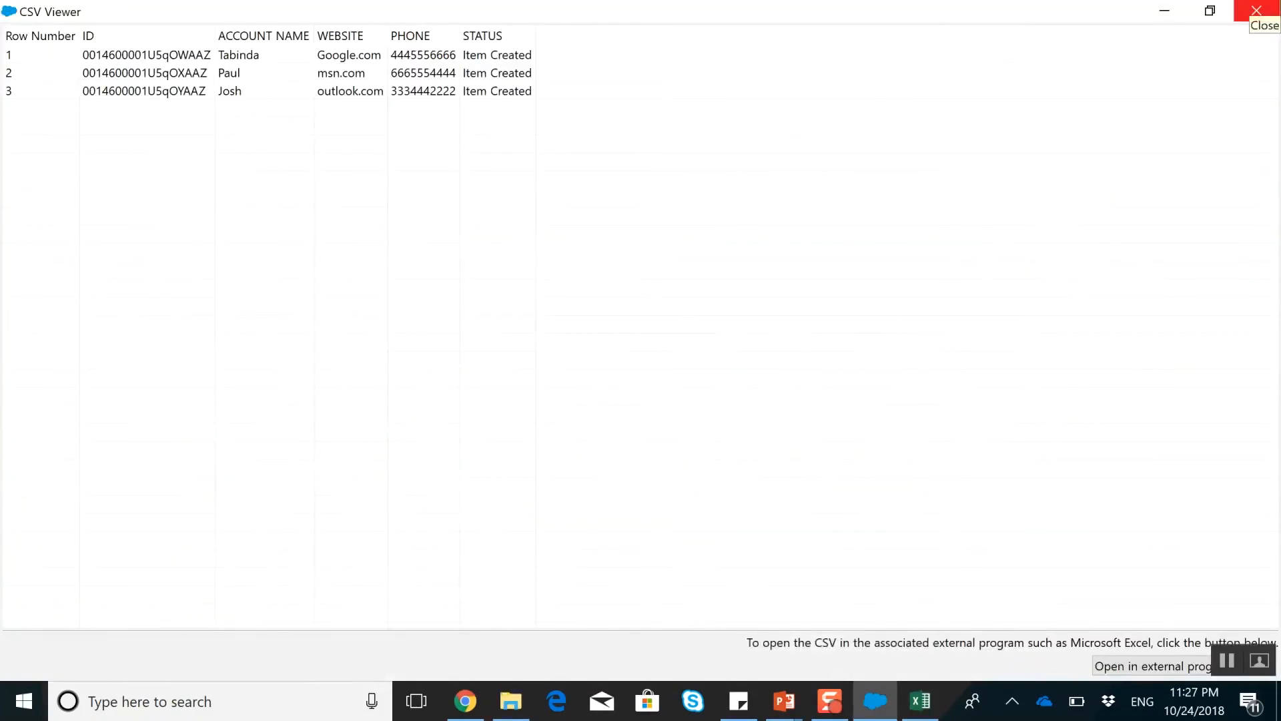
Close the success file viewer and search Salesforce in Chrome for Snapchat
click(1257, 11)
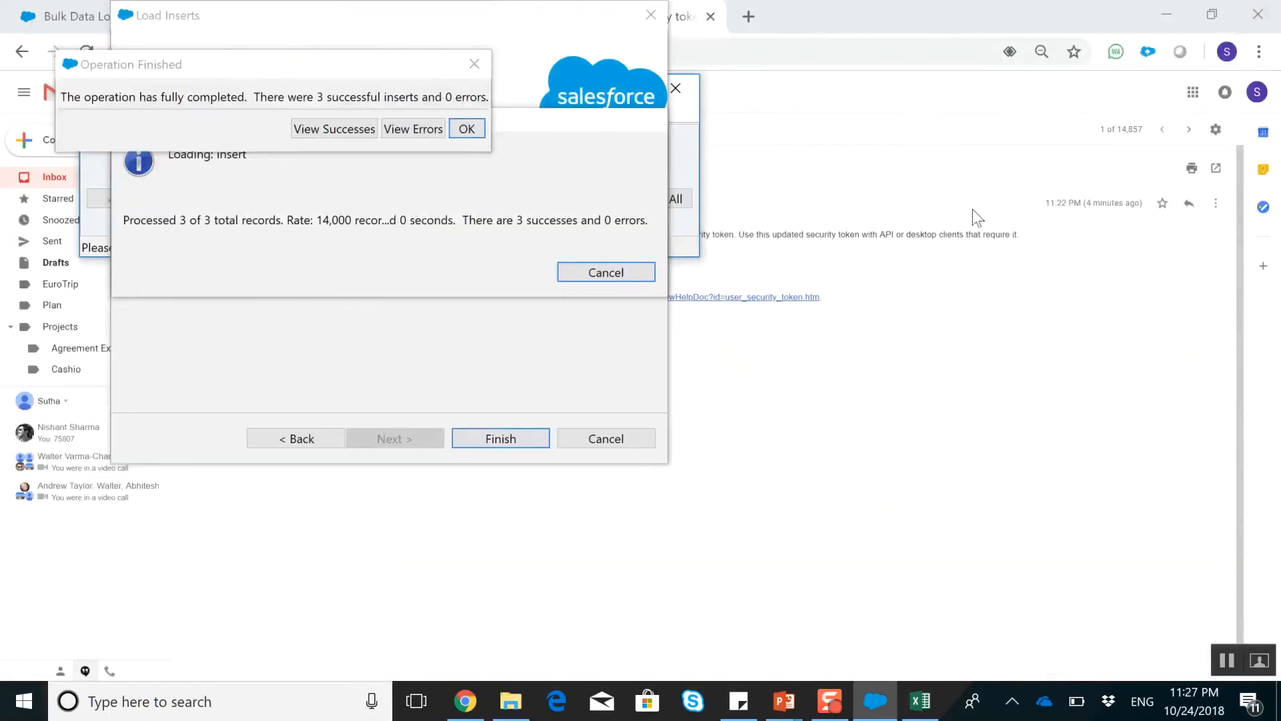
click(905, 7)
click(378, 20)
click(528, 88)
text(Snapchat)
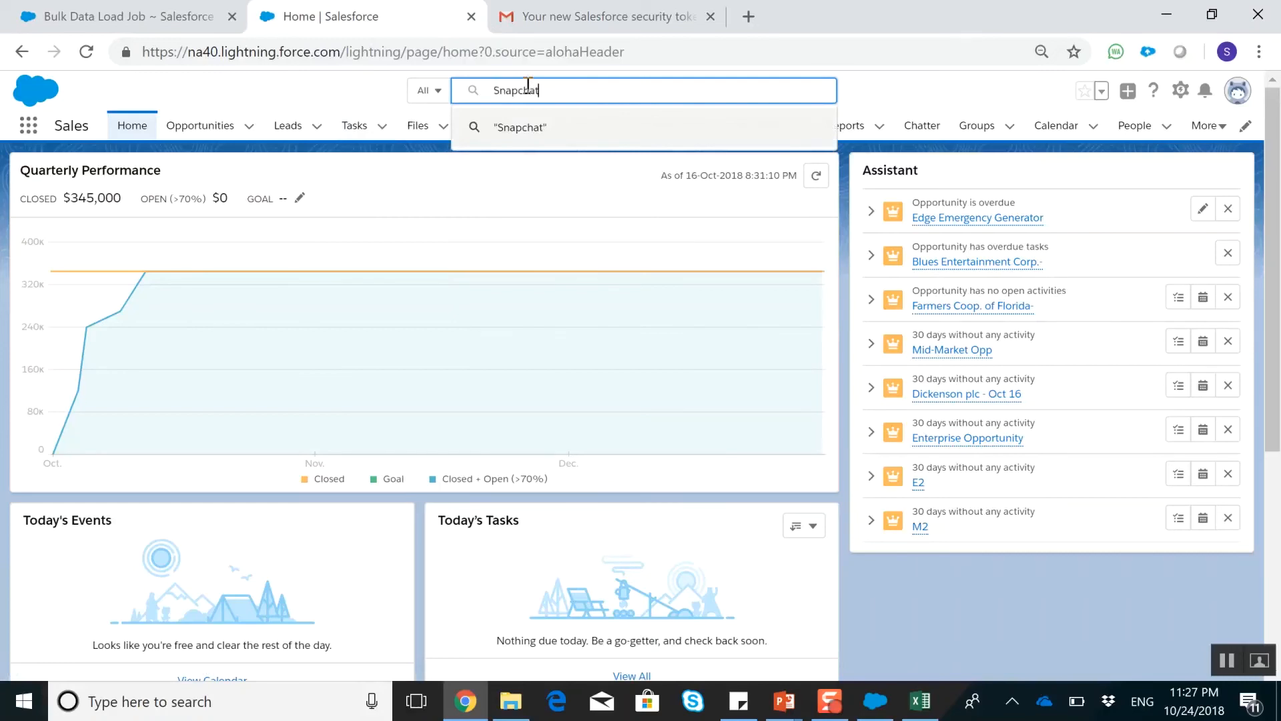
key(Return)
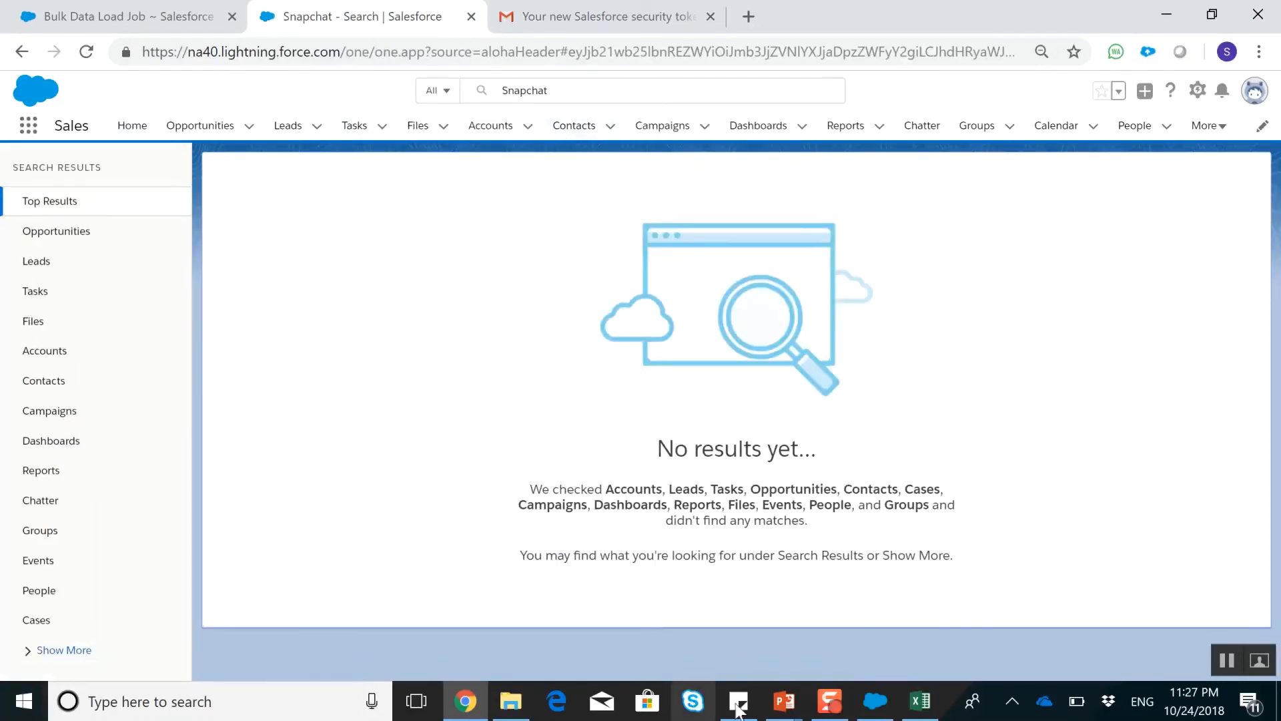
Switch to Data Loader and dismiss the completion message of the finished insert
click(874, 701)
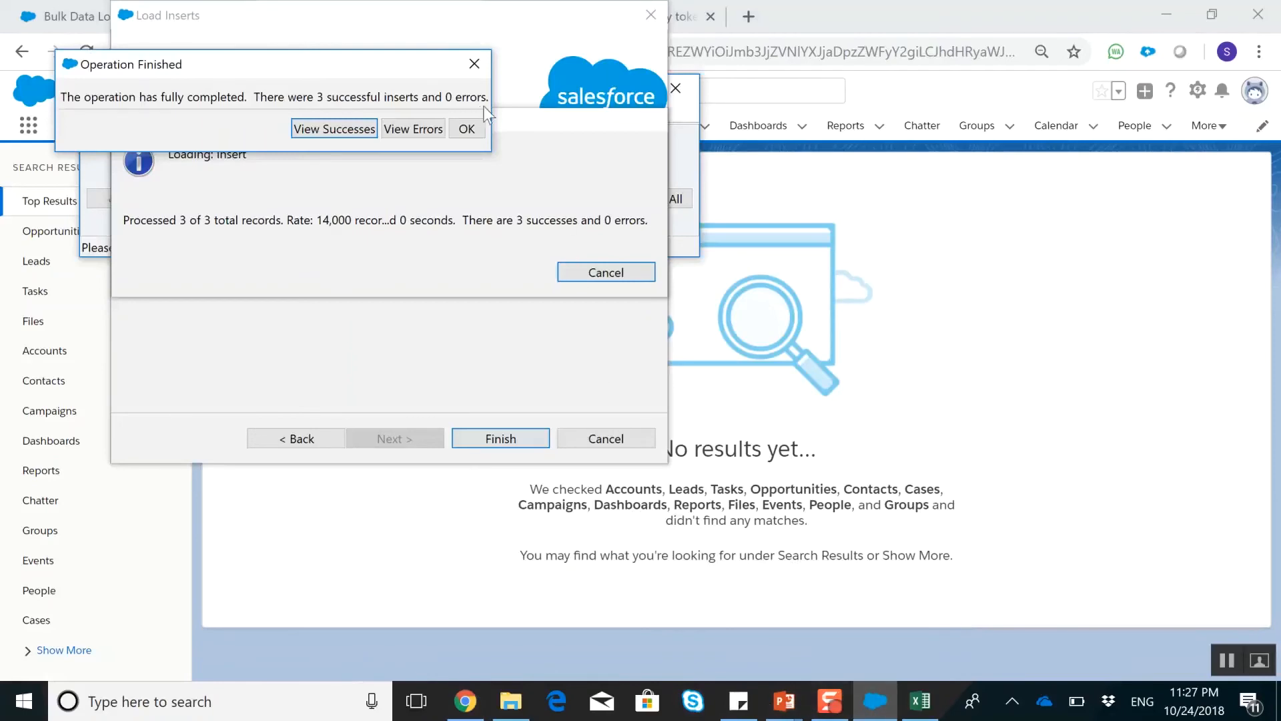
click(467, 129)
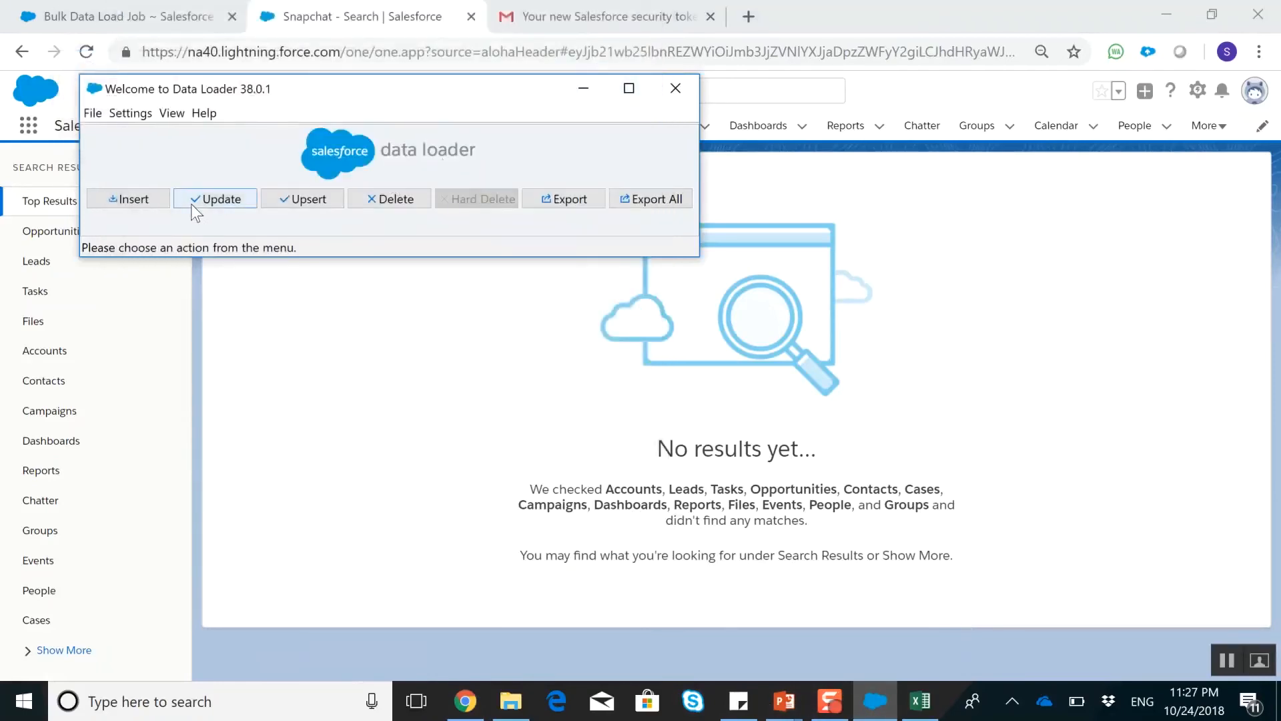
click(139, 196)
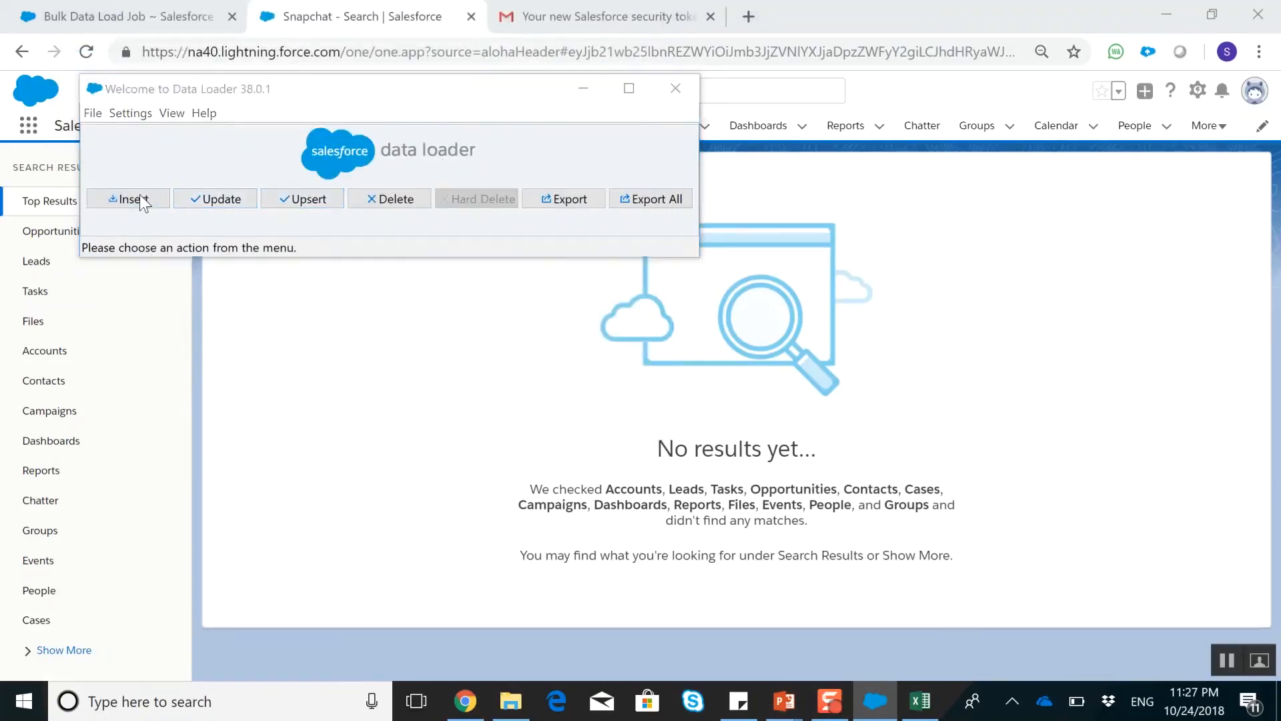
click(221, 223)
click(584, 353)
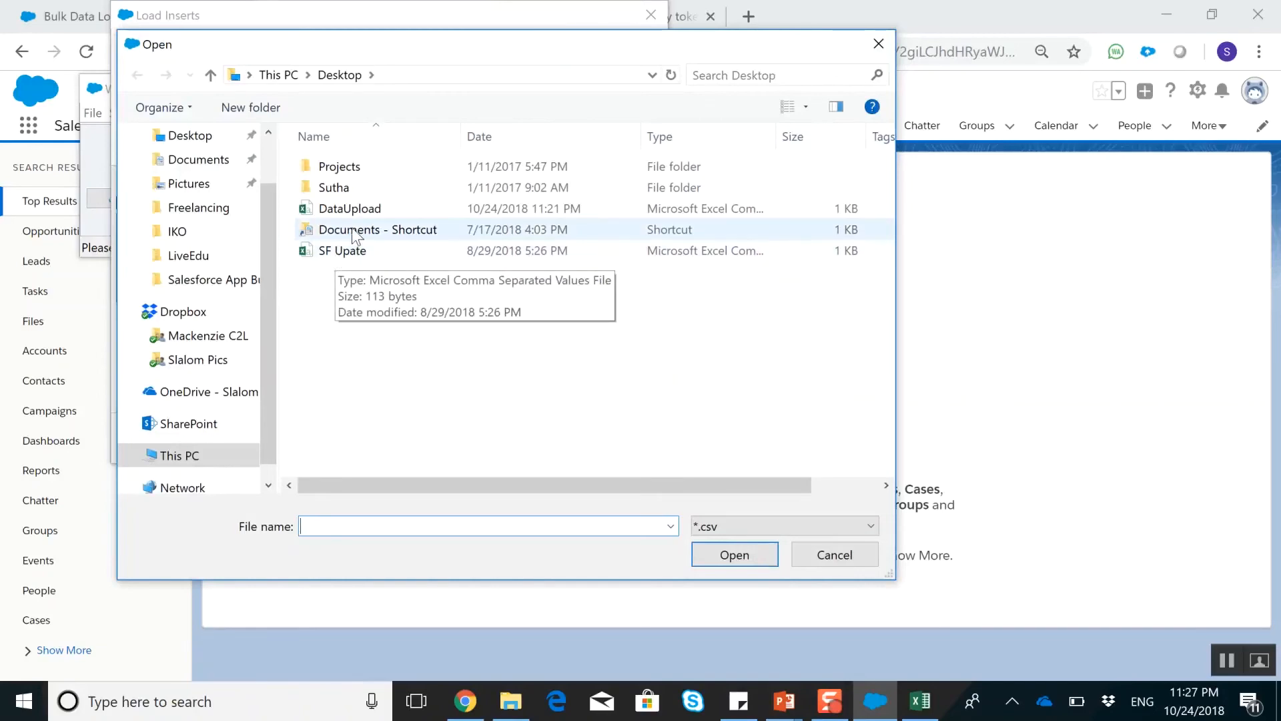
Open the SF Upate CSV from the Desktop in Excel and copy the account name in cell A2
click(511, 701)
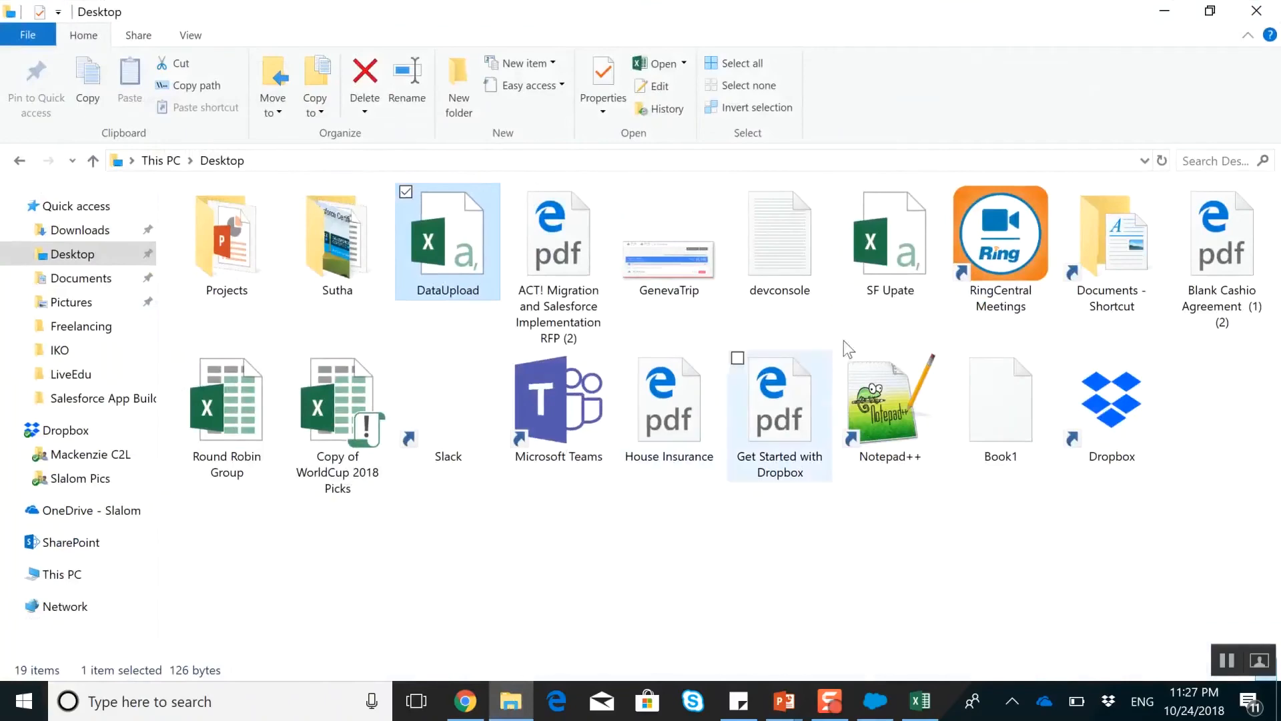
double_click(924, 262)
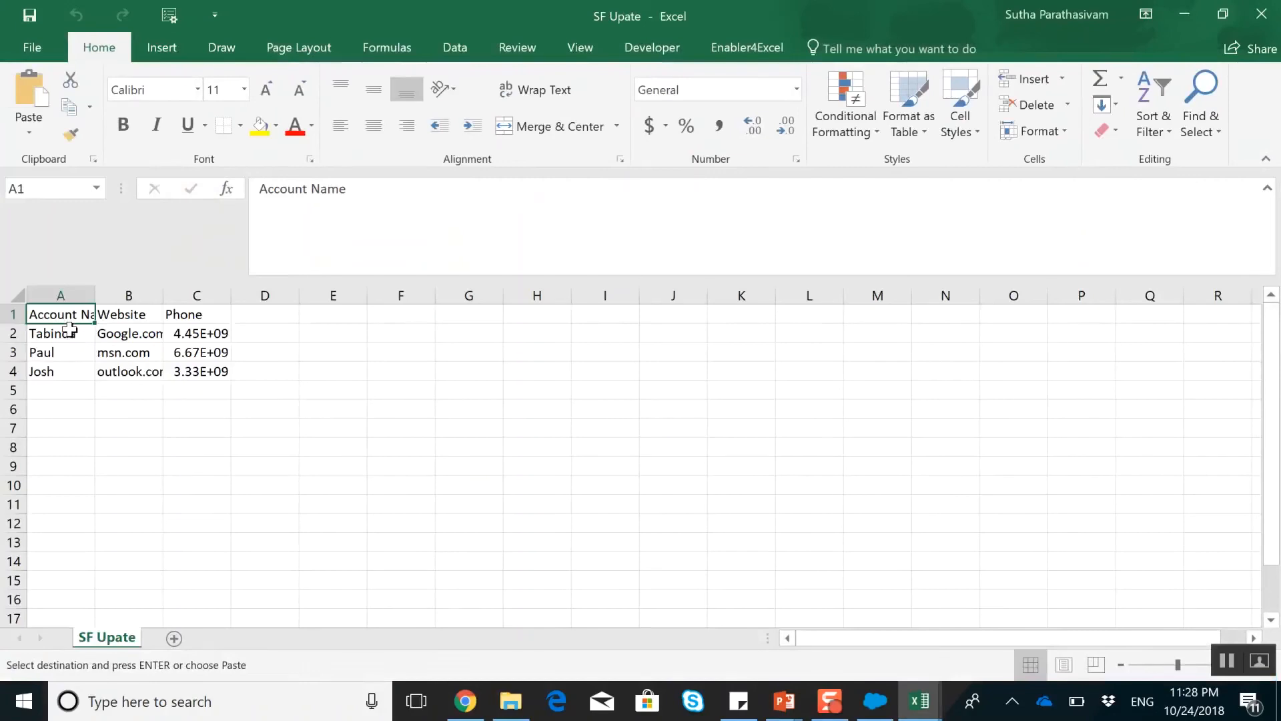
click(69, 331)
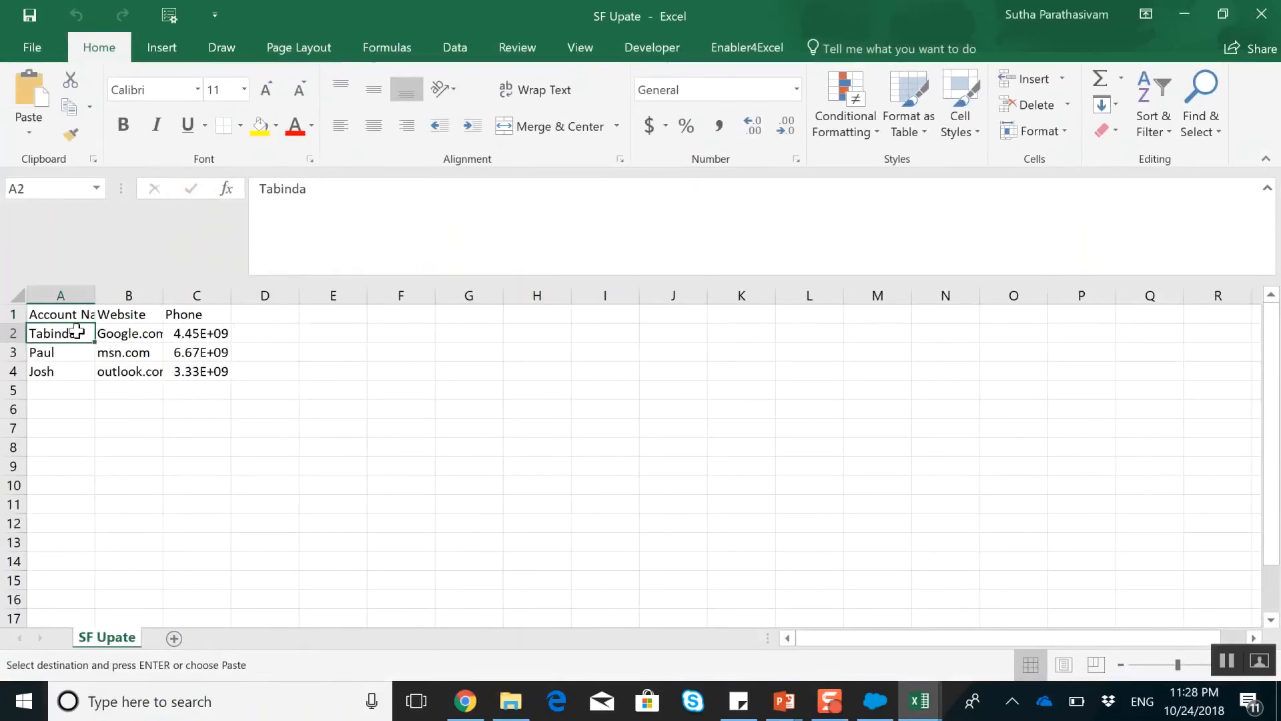
Switch to Chrome, search Salesforce for the copied account name, and open the matching account record
key(alt+Tab)
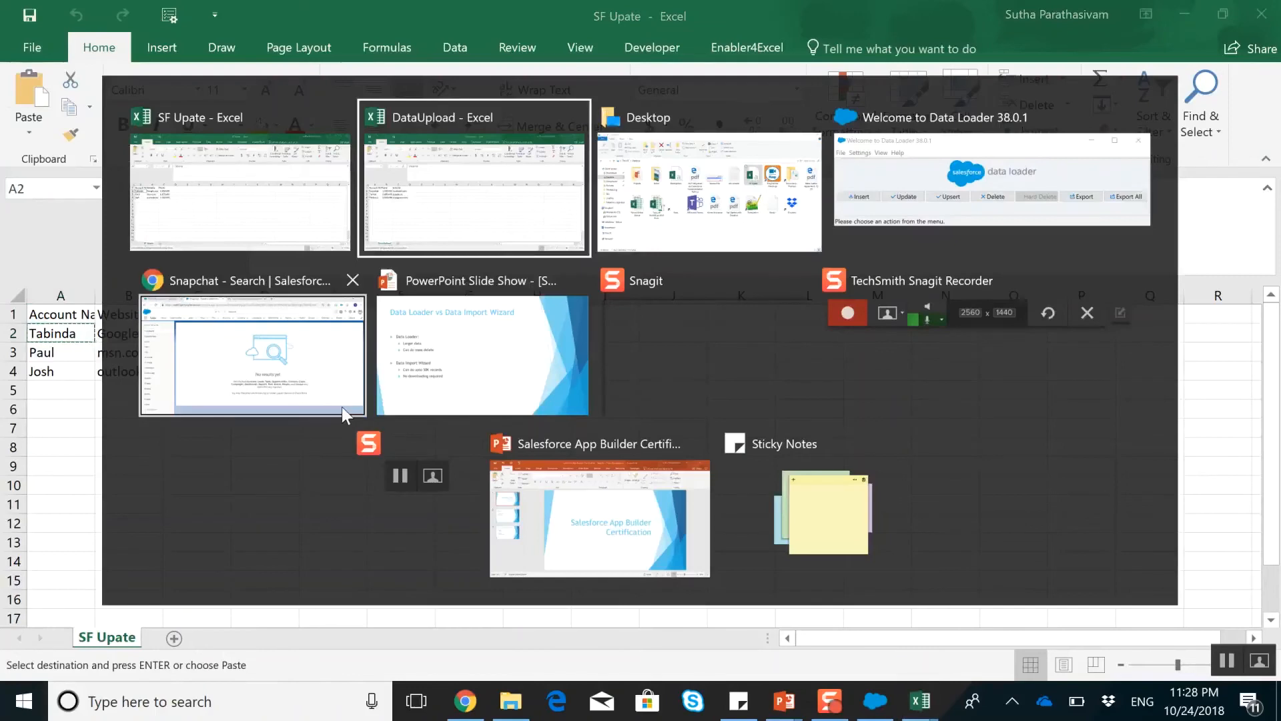
key(alt+Tab)
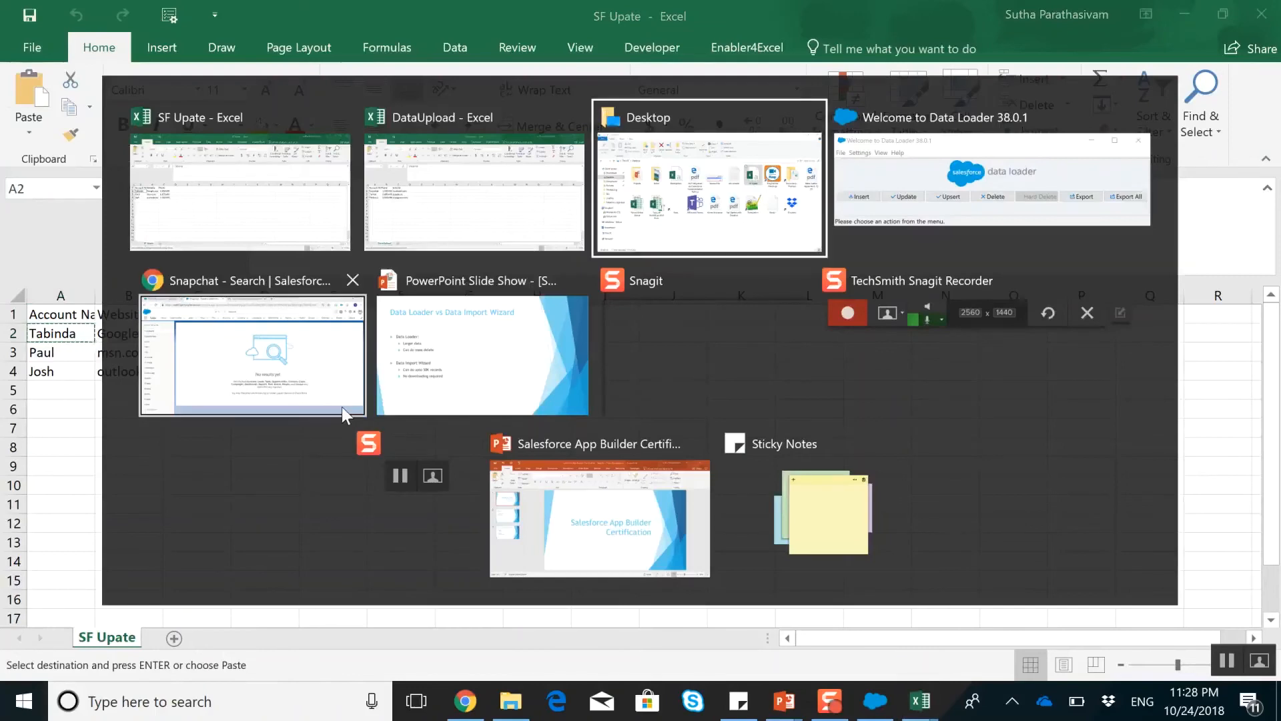
click(313, 377)
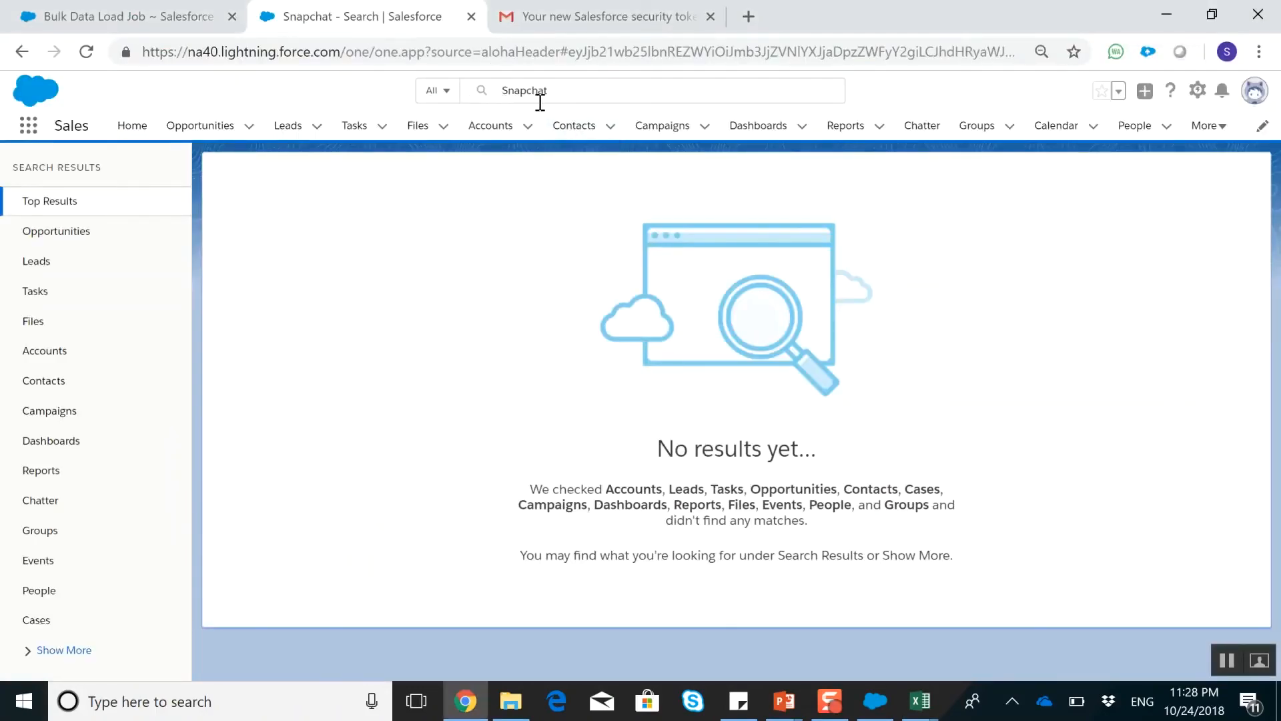
click(569, 94)
text(Tabinda)
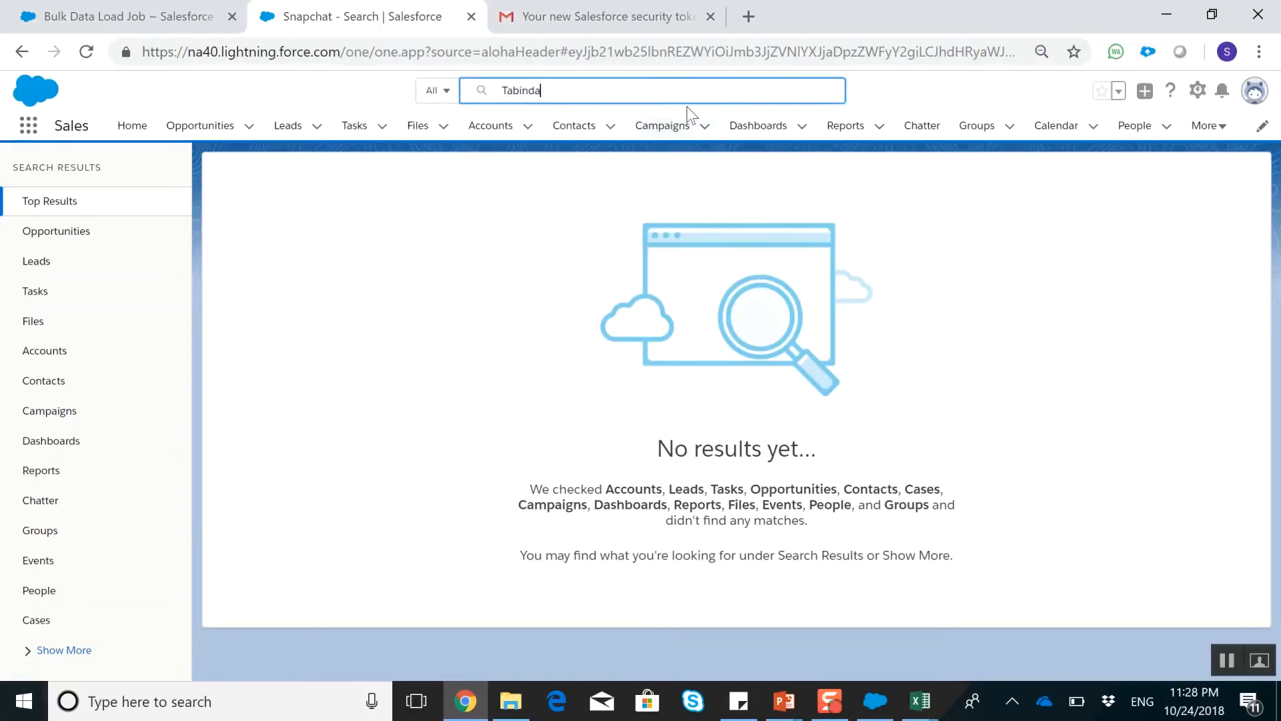
click(632, 165)
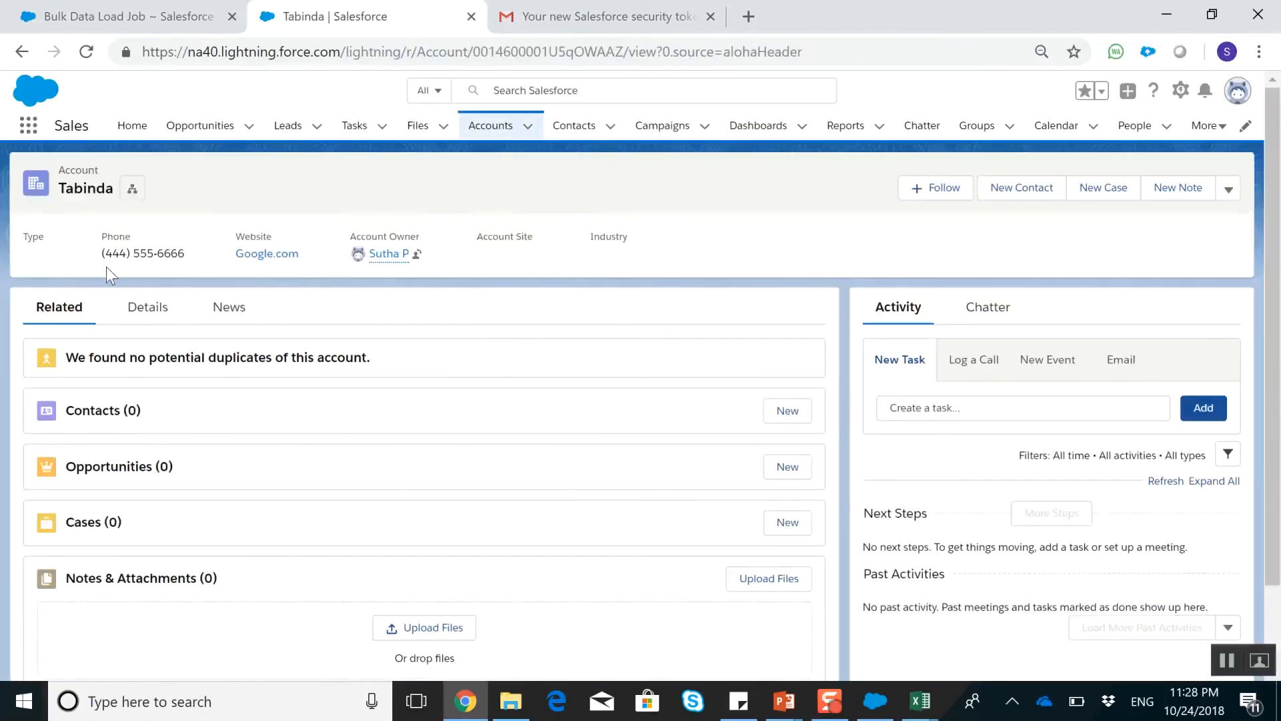
Compare the account's phone number with cell C2 of the SF Upate workbook, fitting the Phone column to its contents
drag(106, 258, 194, 274)
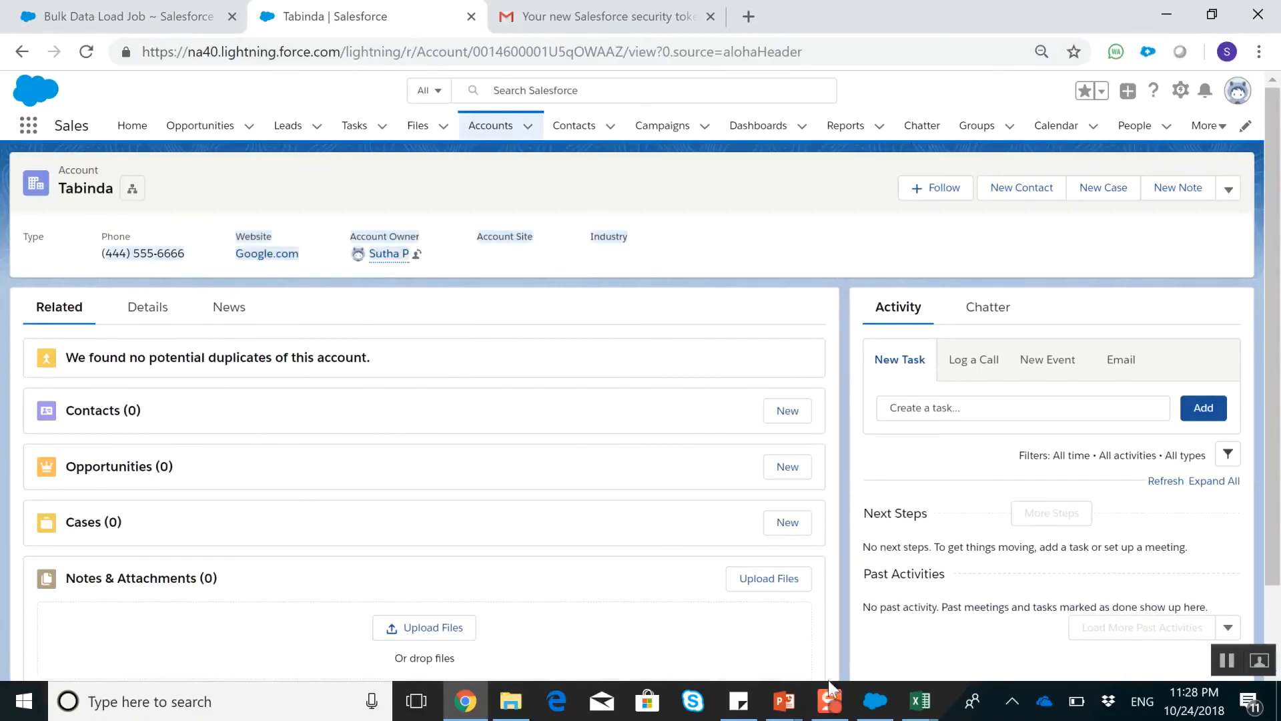
mouse_move(920, 711)
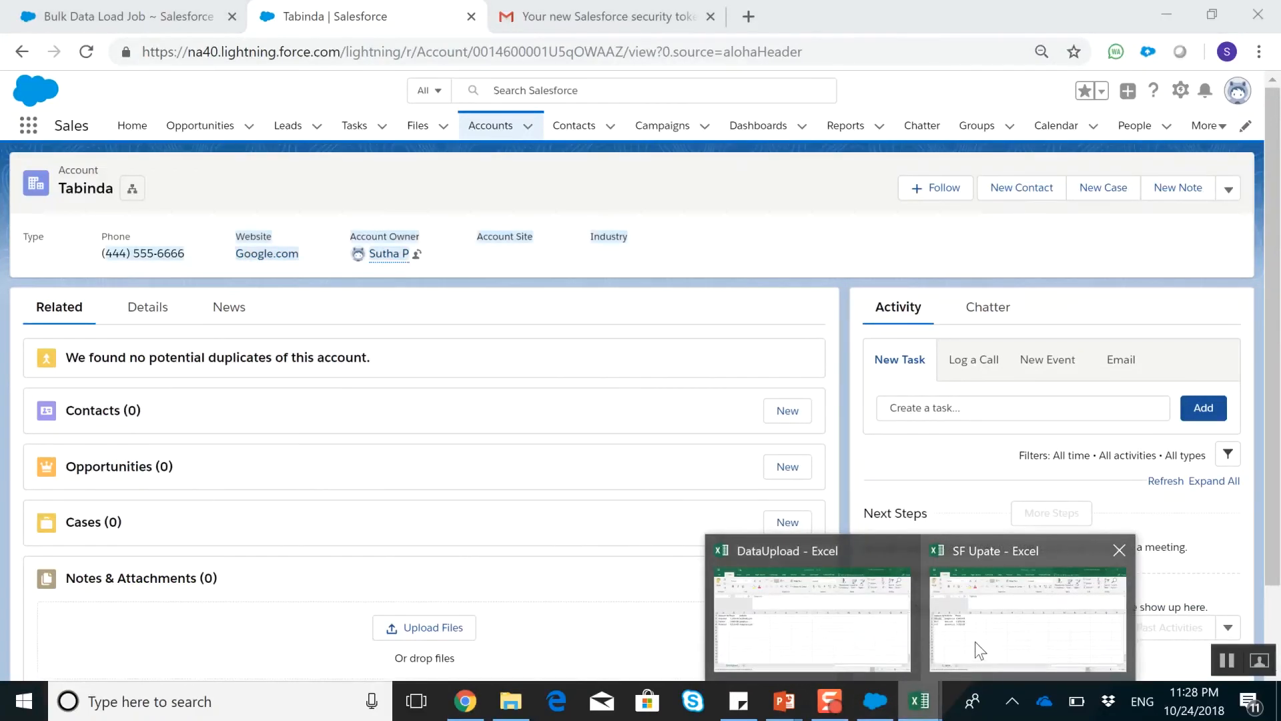
click(975, 642)
click(215, 334)
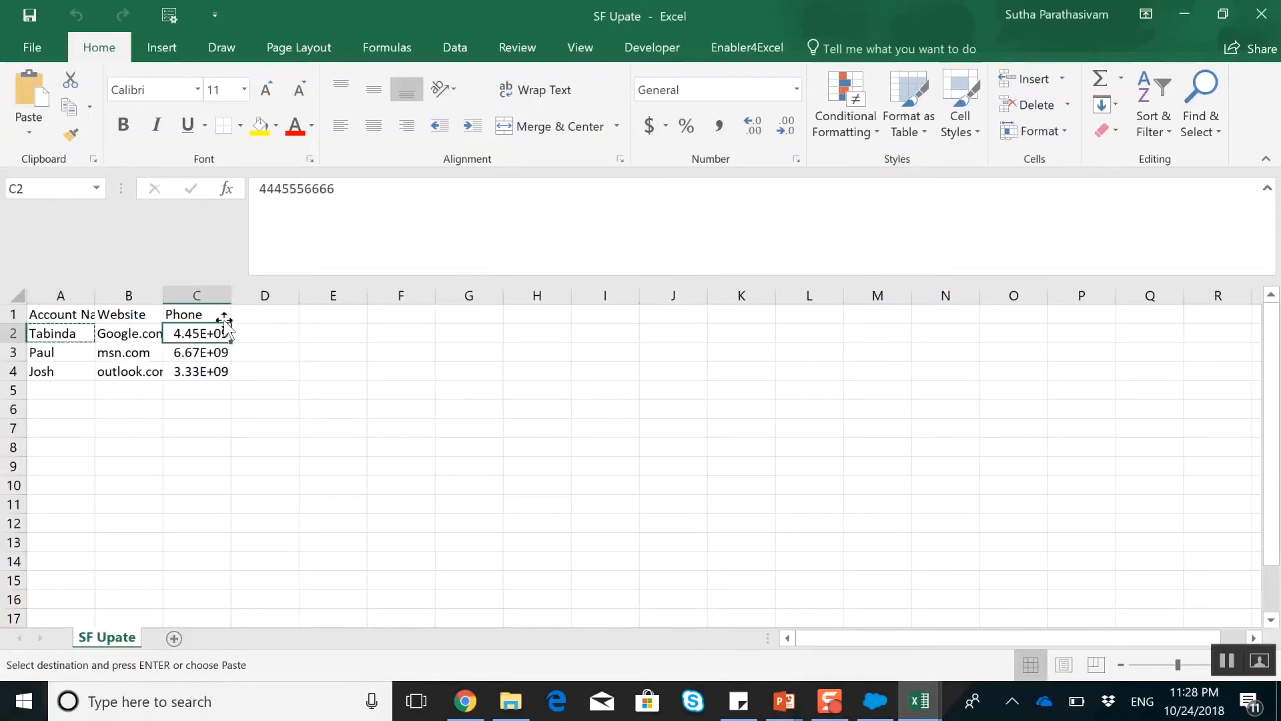
double_click(229, 295)
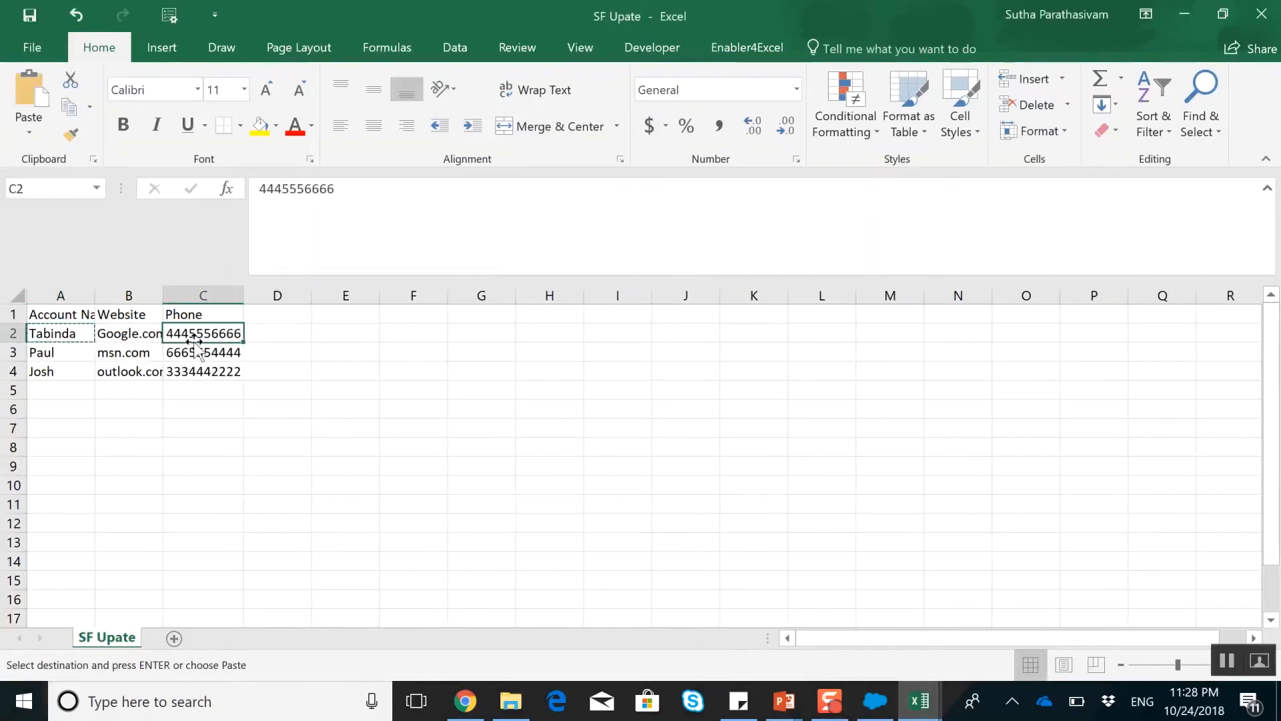
Return to the account record in Chrome, follow its website link, and close the page that opens
key(alt+Tab)
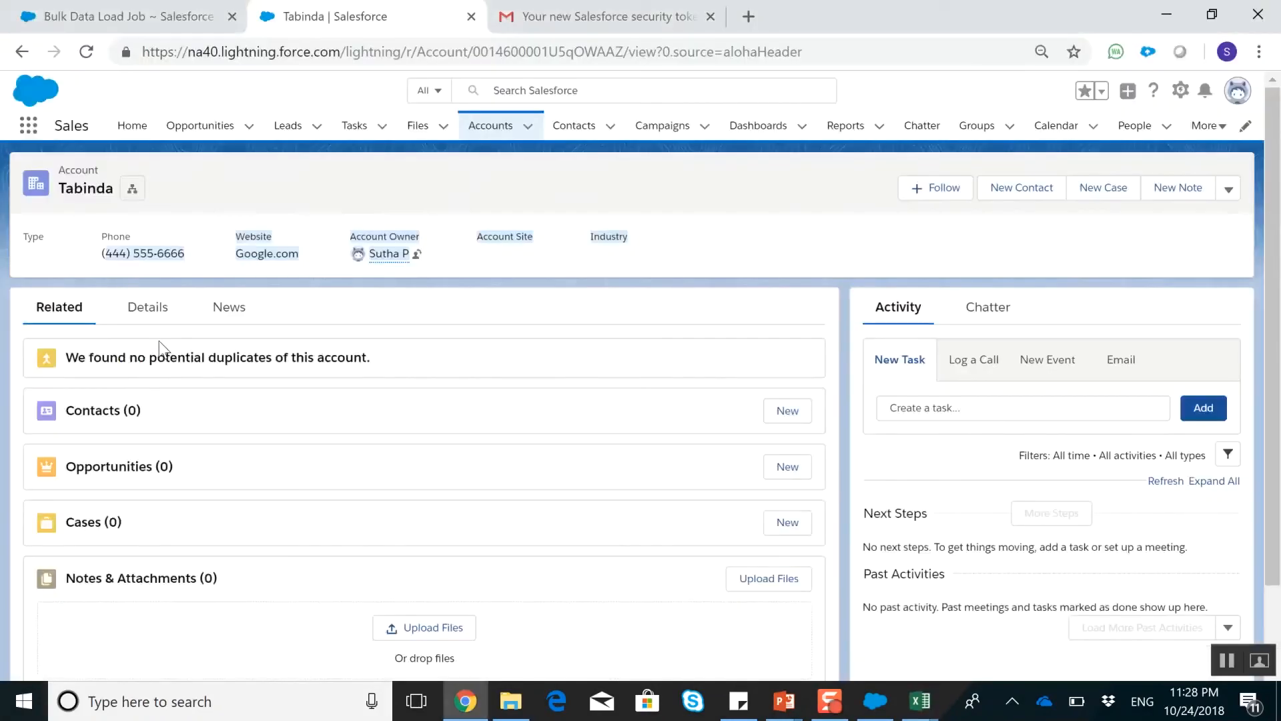
click(242, 258)
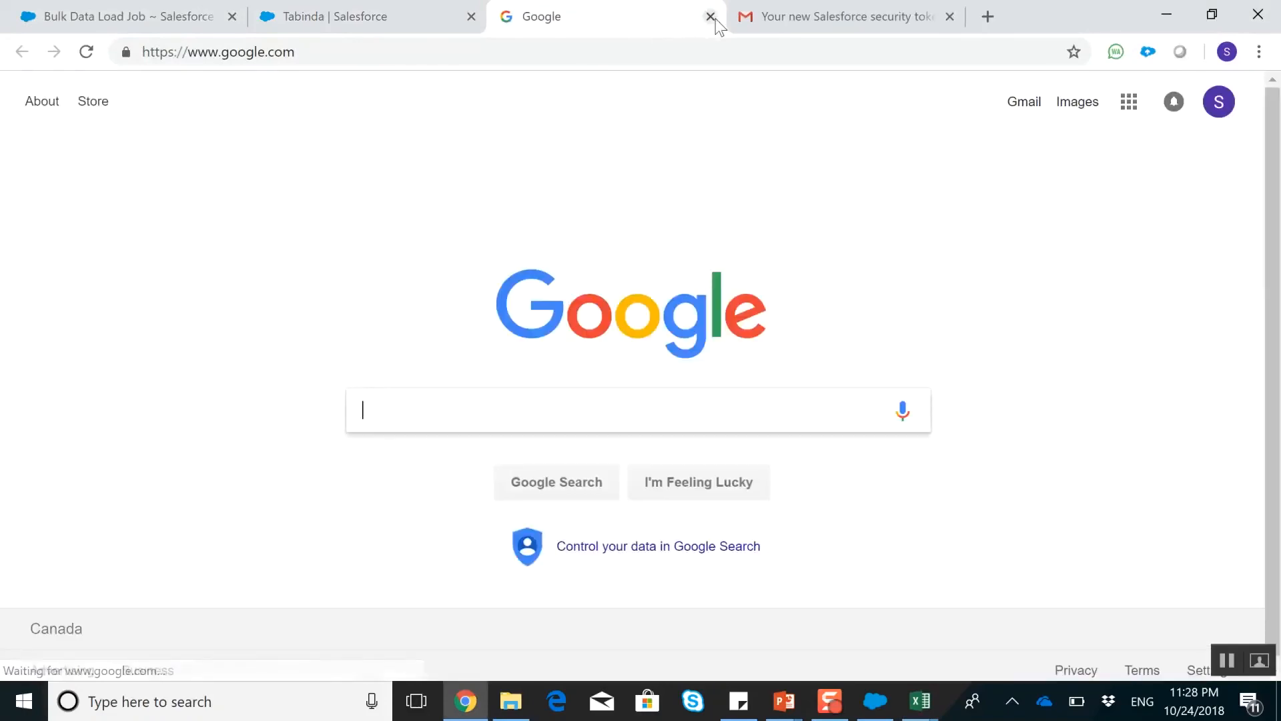
click(681, 16)
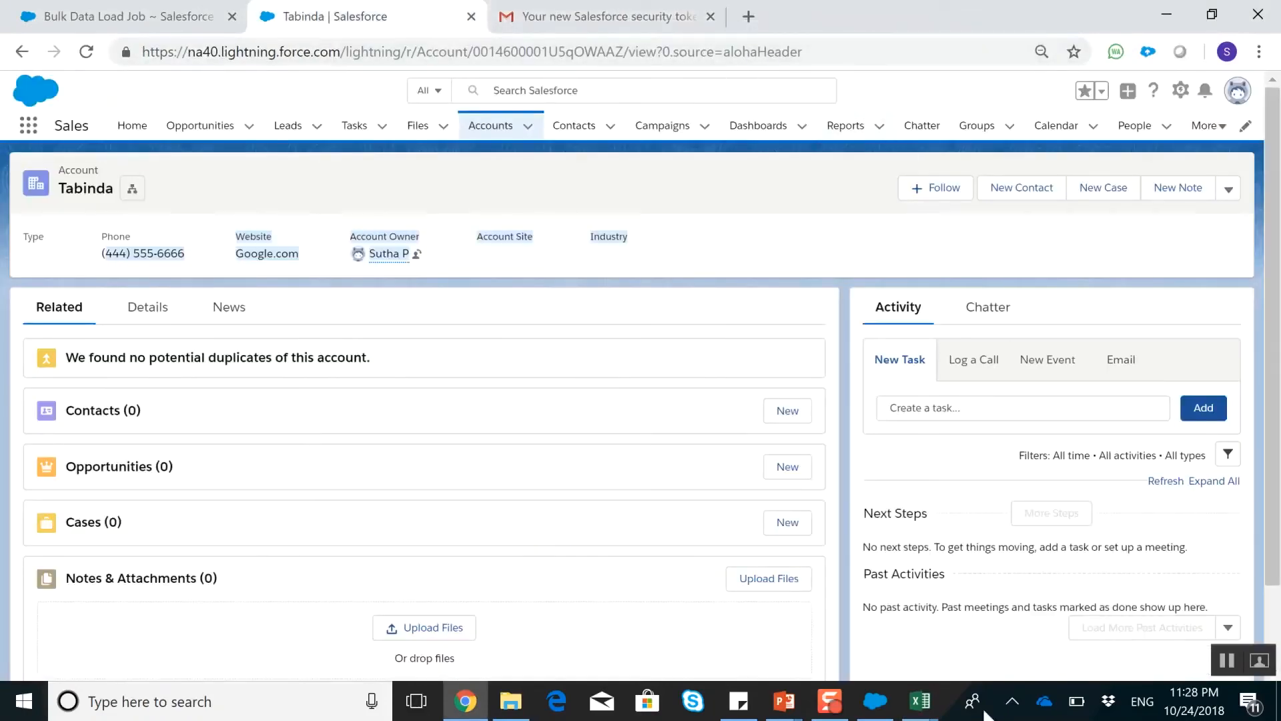
Cancel the CSV selection and the pending insert in Data Loader, and close the program
click(855, 695)
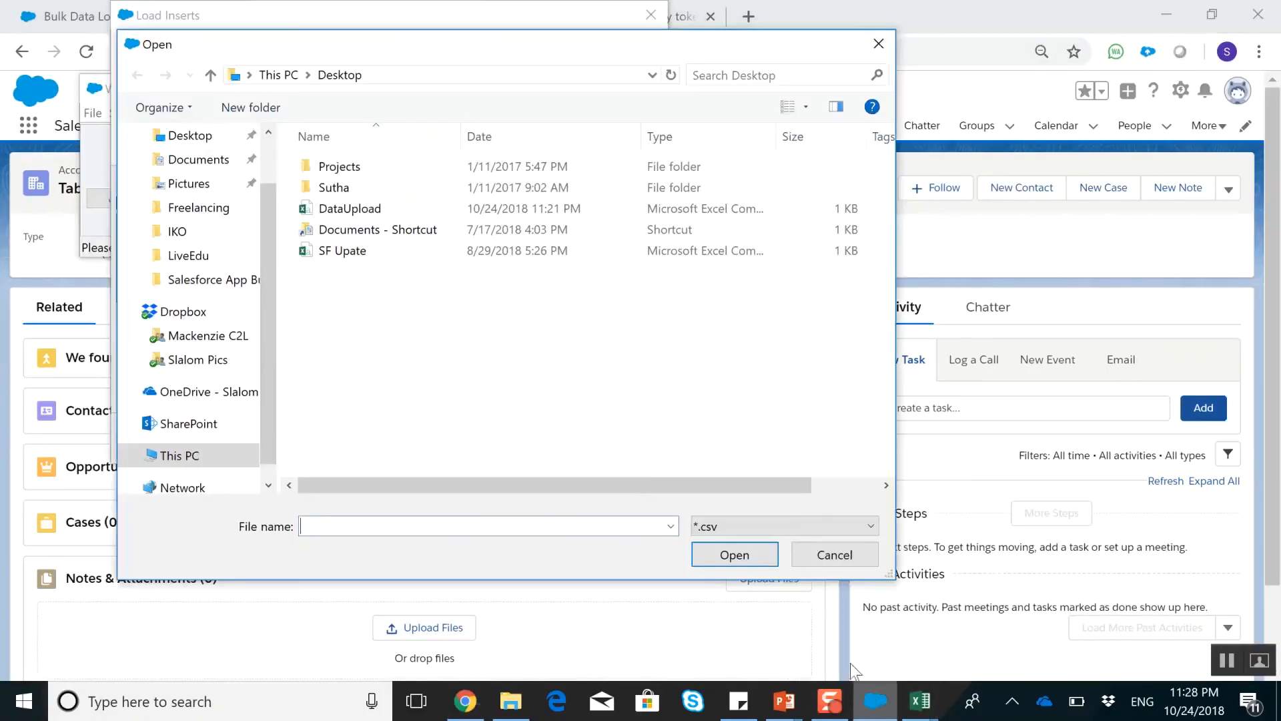
click(824, 551)
click(627, 438)
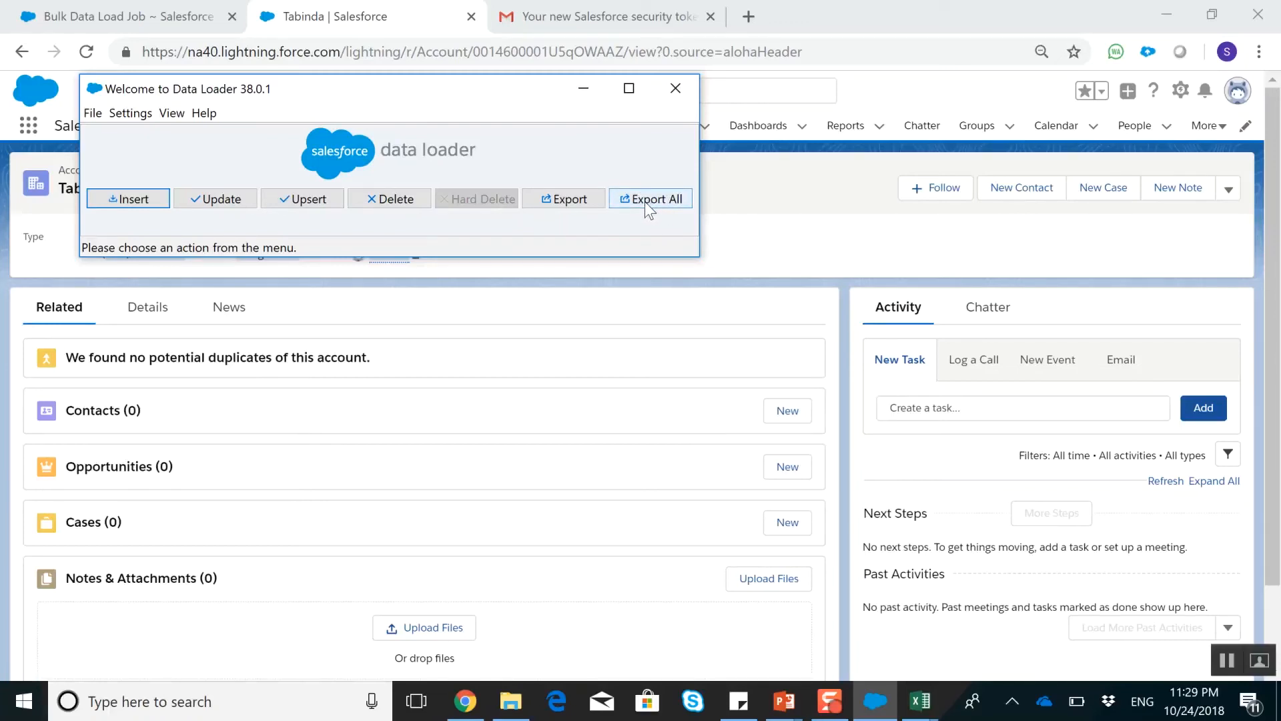
click(676, 96)
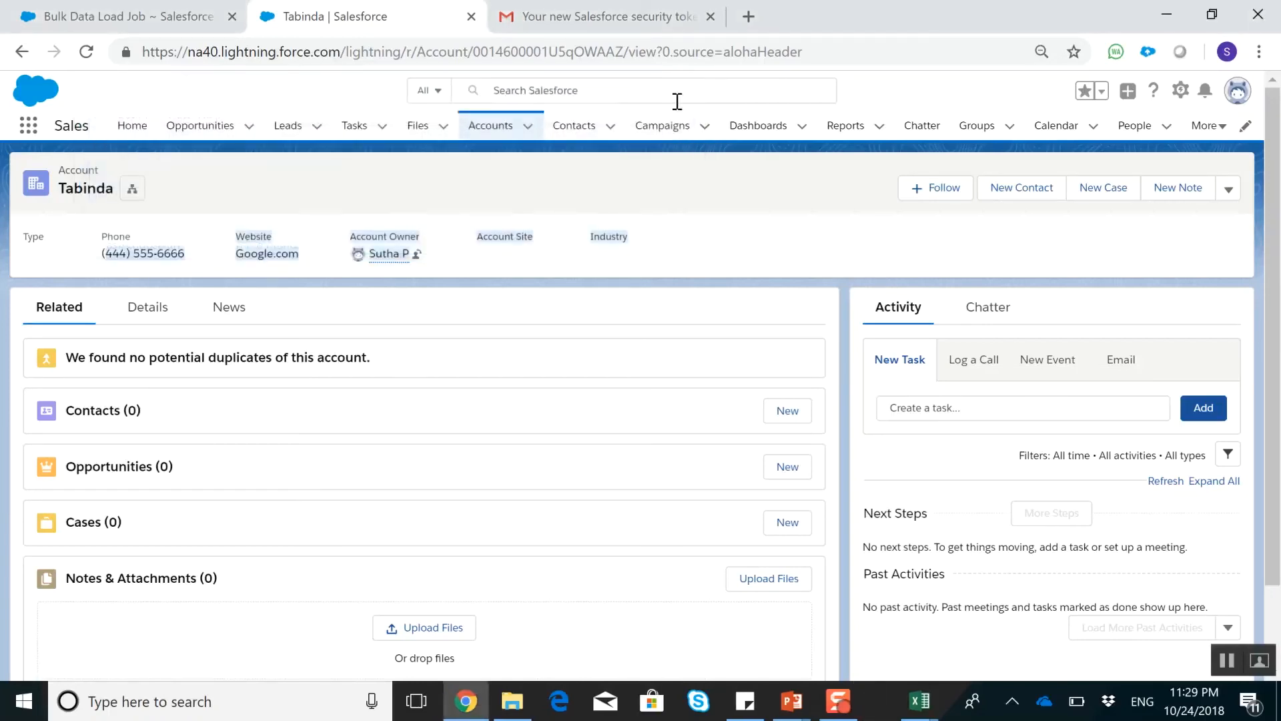
Go to Reports in Salesforce and start a new report
click(855, 128)
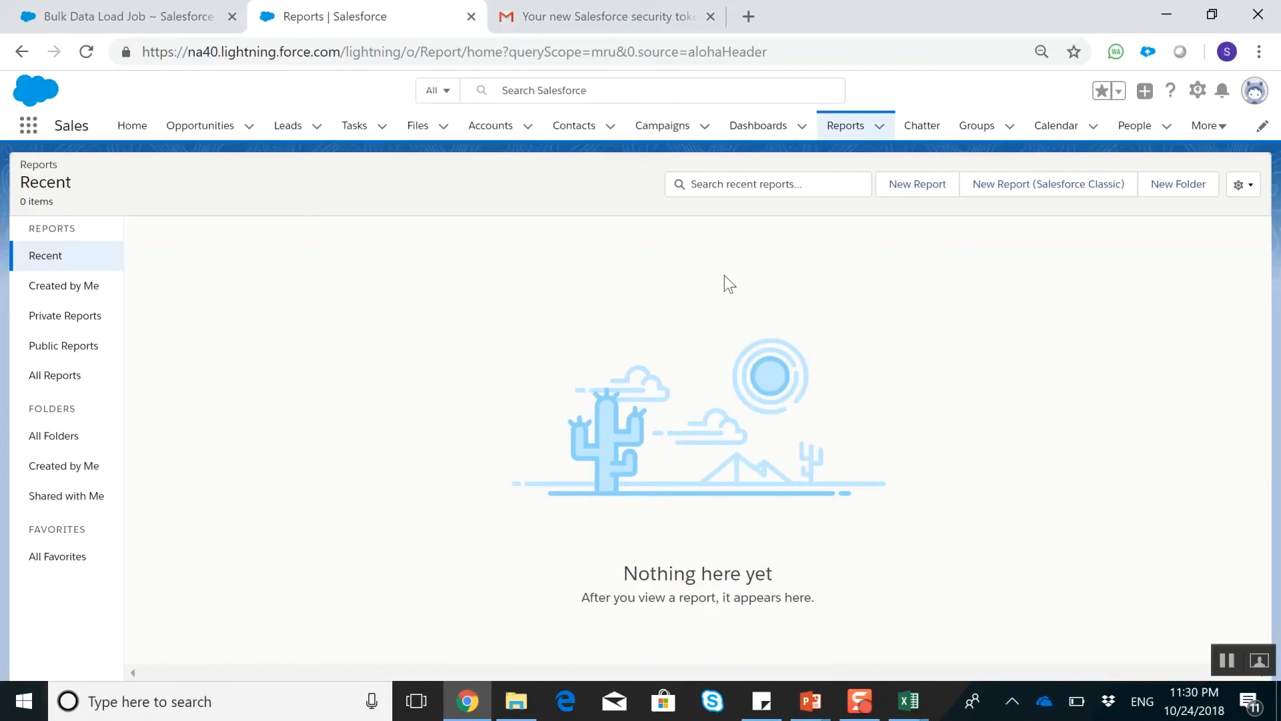
click(902, 190)
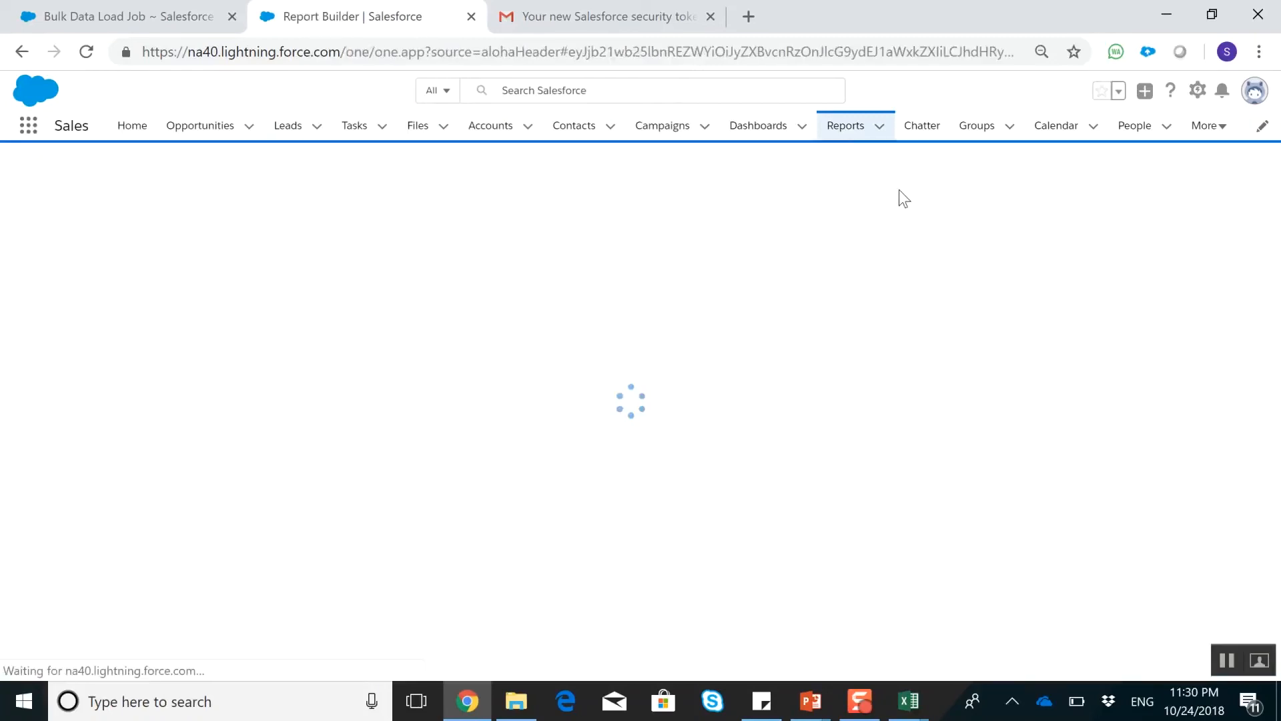
click(838, 133)
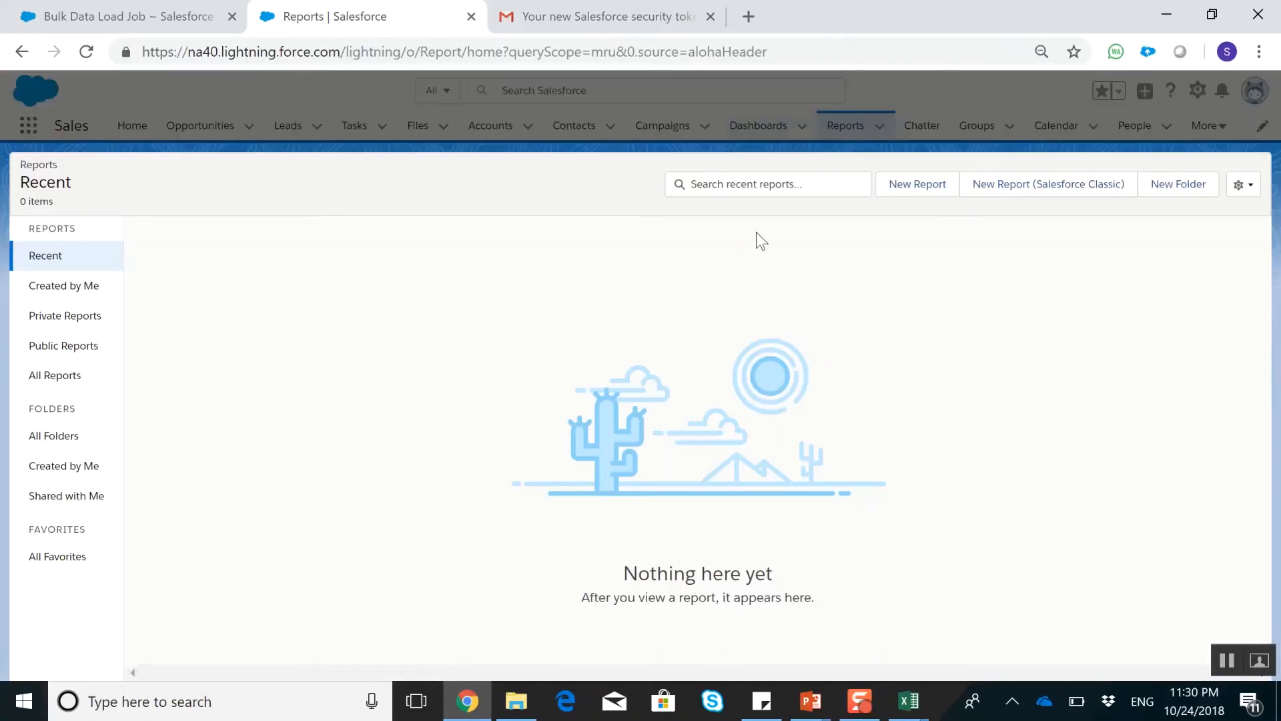
click(906, 190)
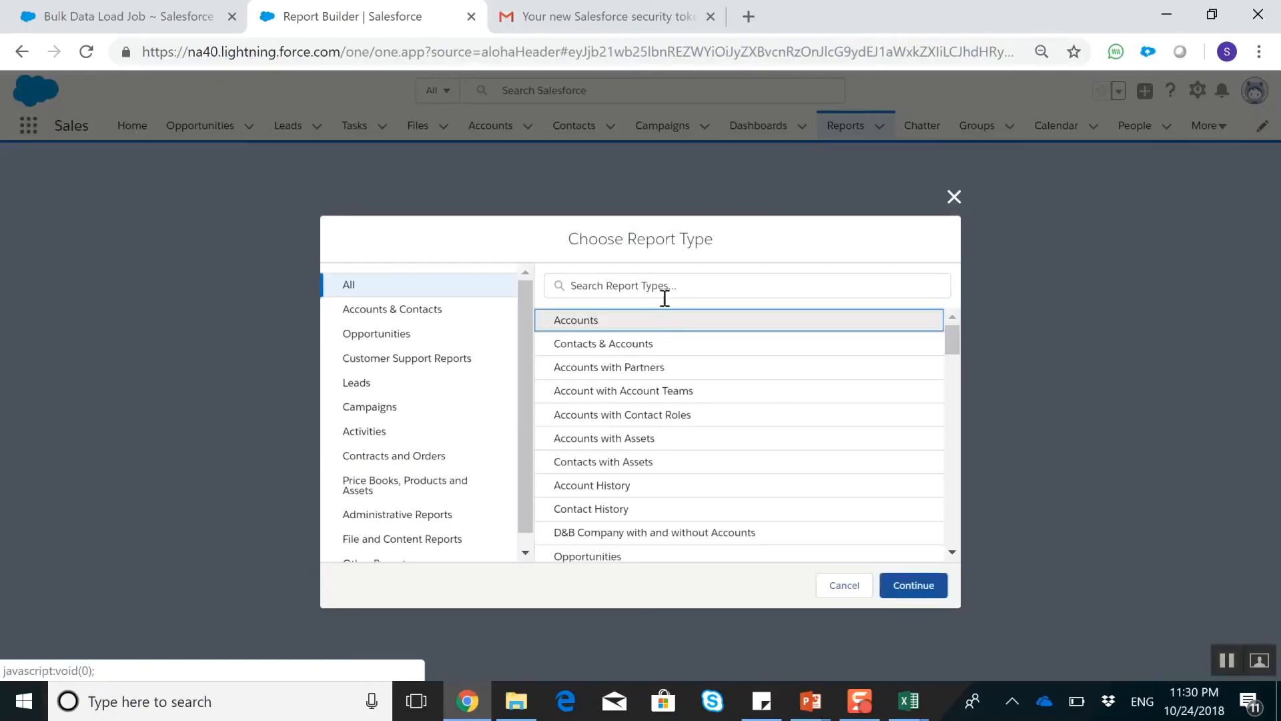
Browse the available report types and filter them by jo
click(595, 321)
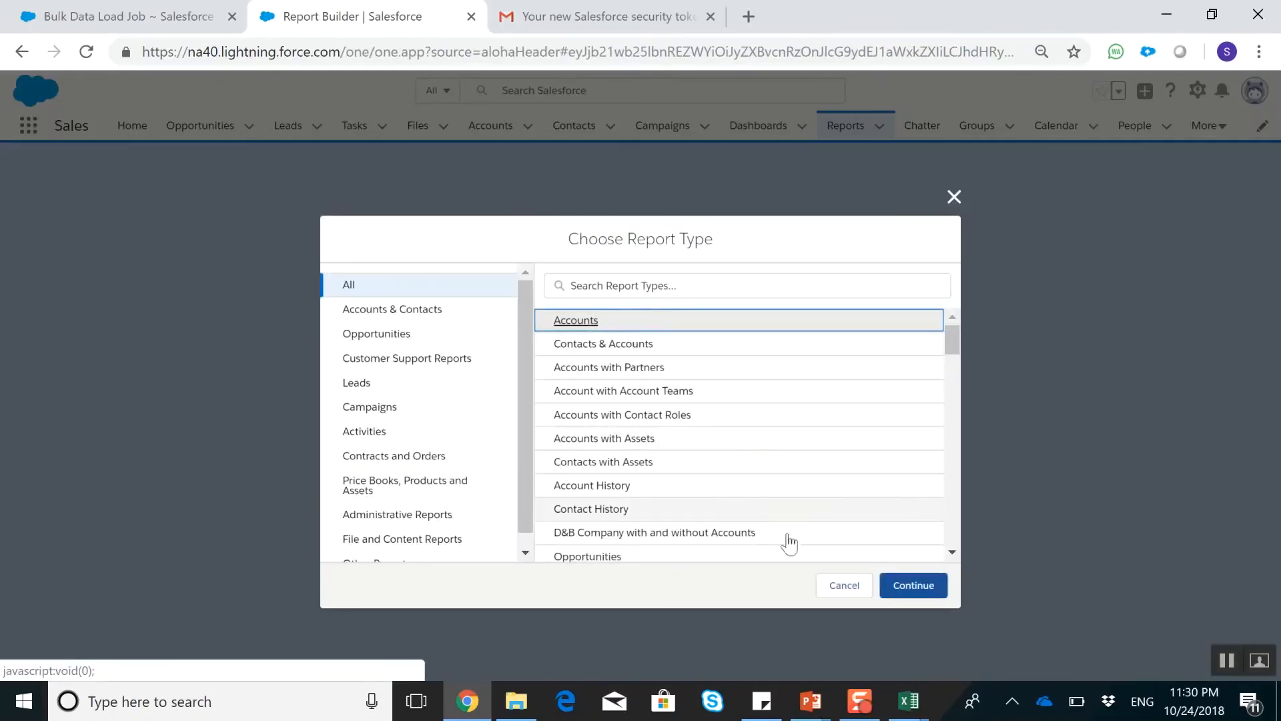
scroll(701, 400, down, 3)
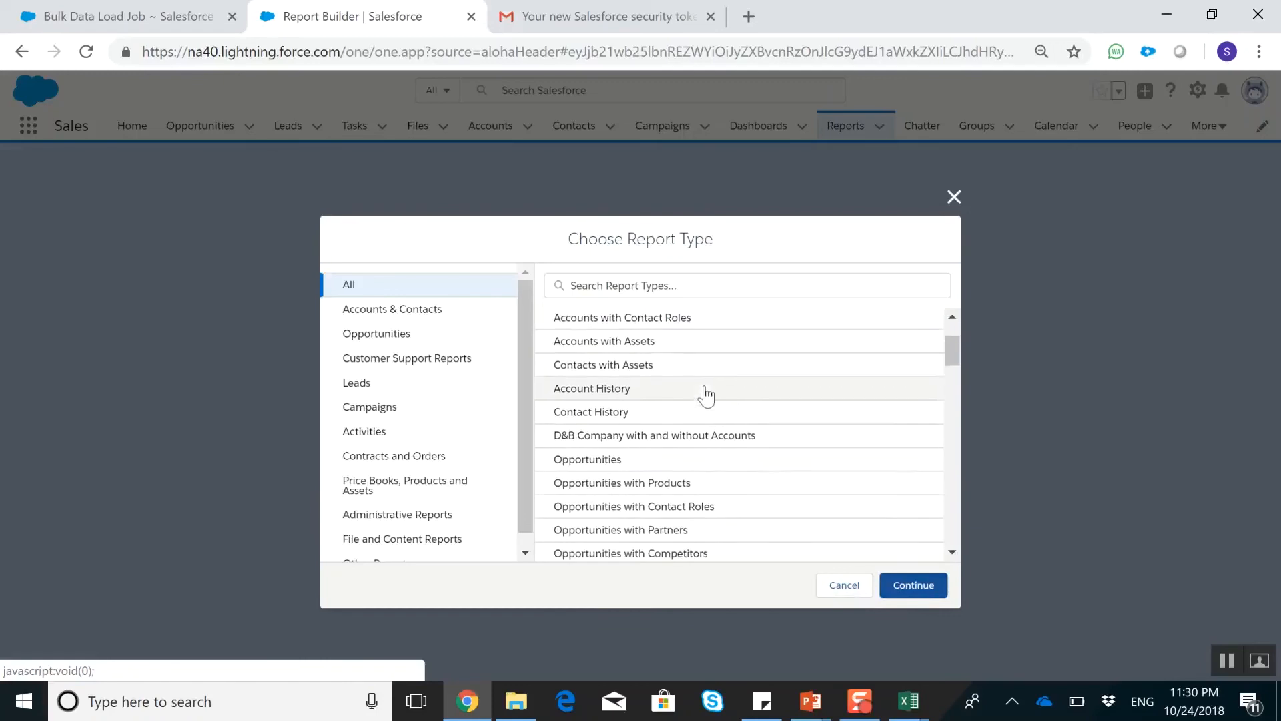
scroll(707, 393, down, 10)
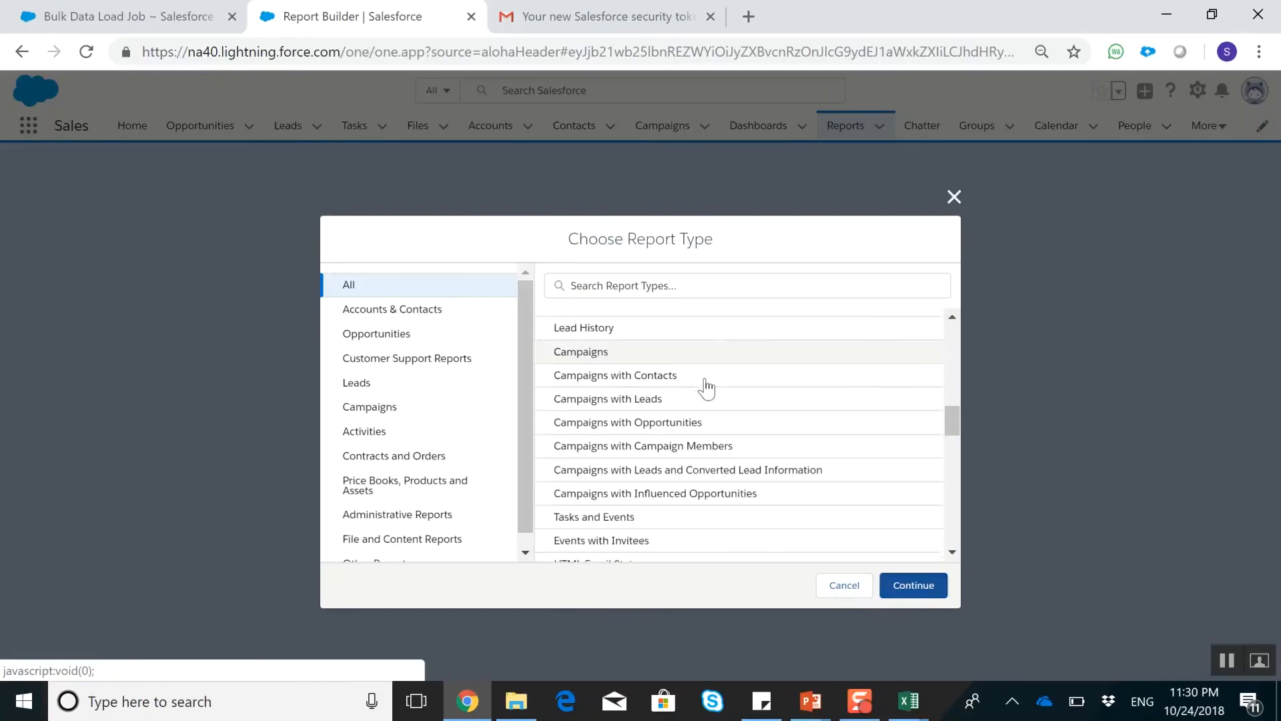
scroll(706, 386, up, 15)
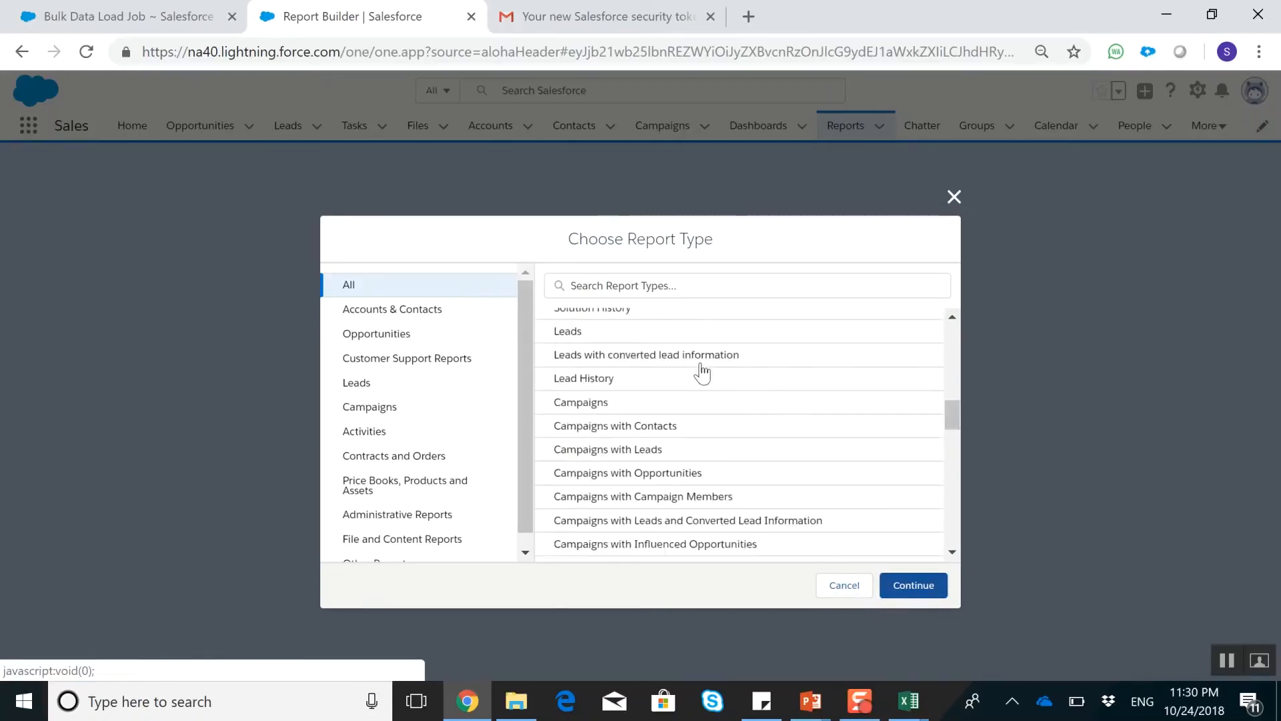
click(740, 283)
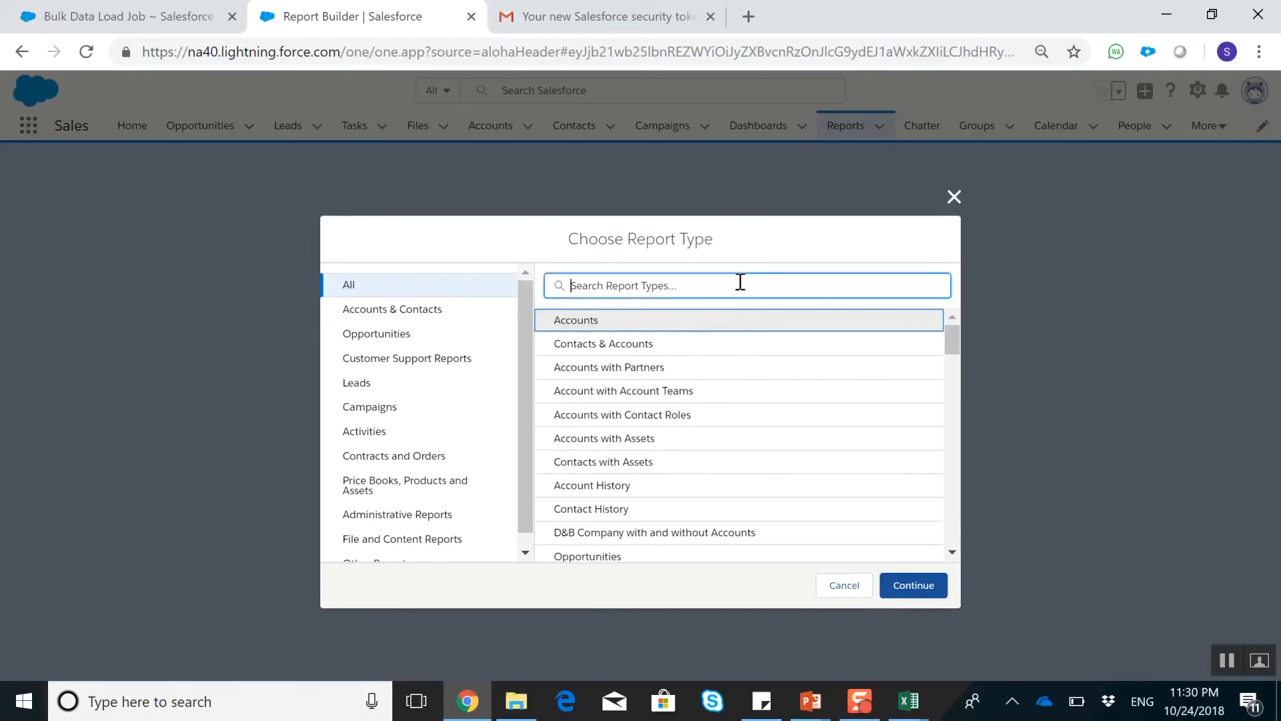
text(jo)
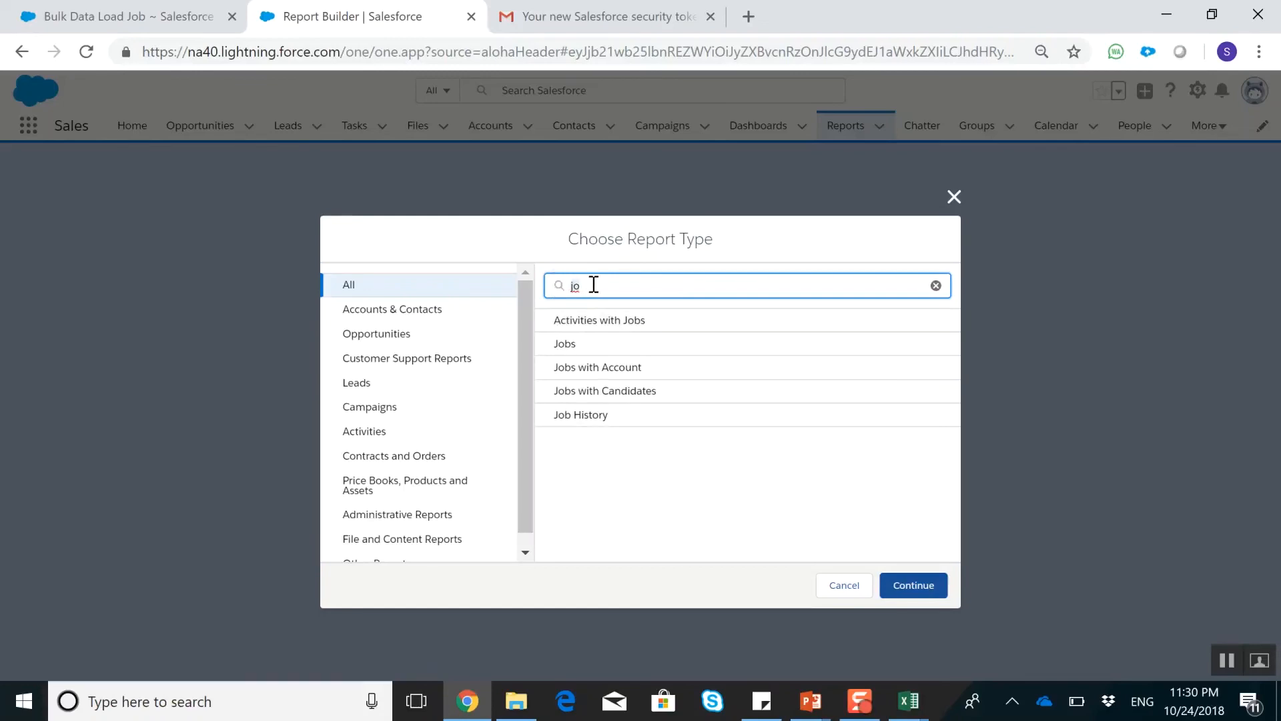
Filter the report types by acc instead and start a report of the Accounts type
key(BackSpace)
key(BackSpace)
text(acc)
click(578, 326)
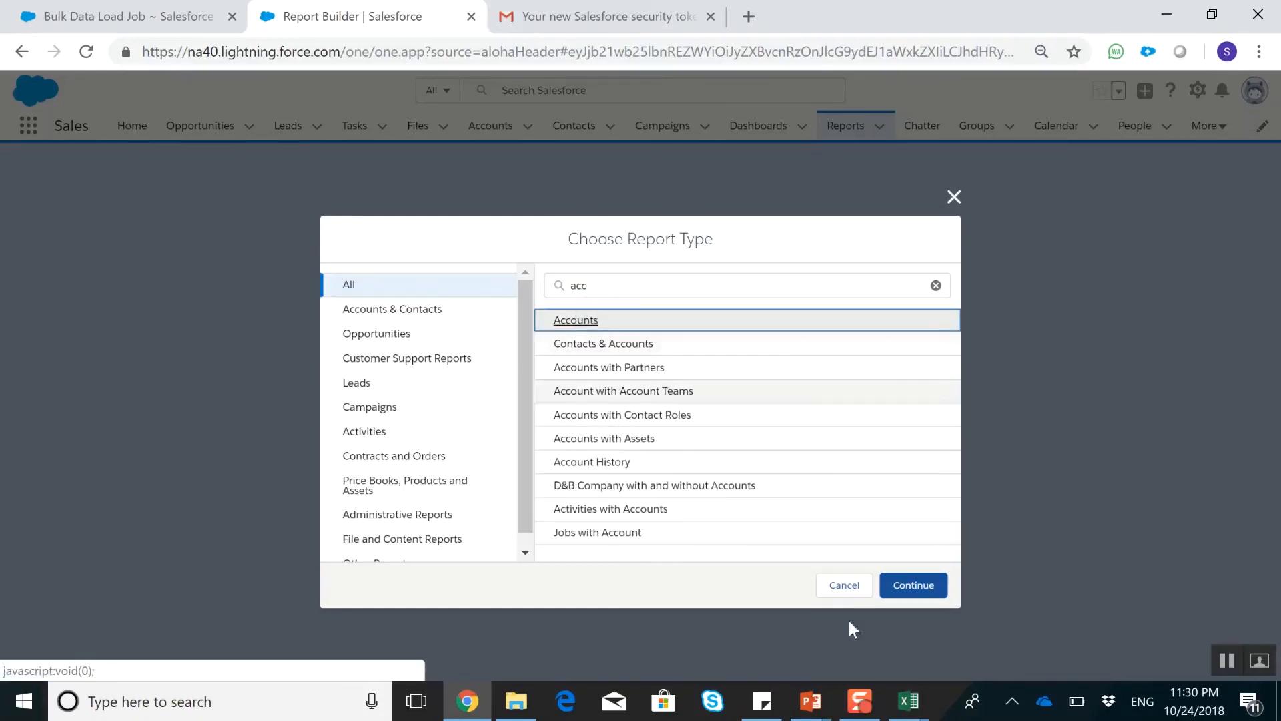
click(925, 596)
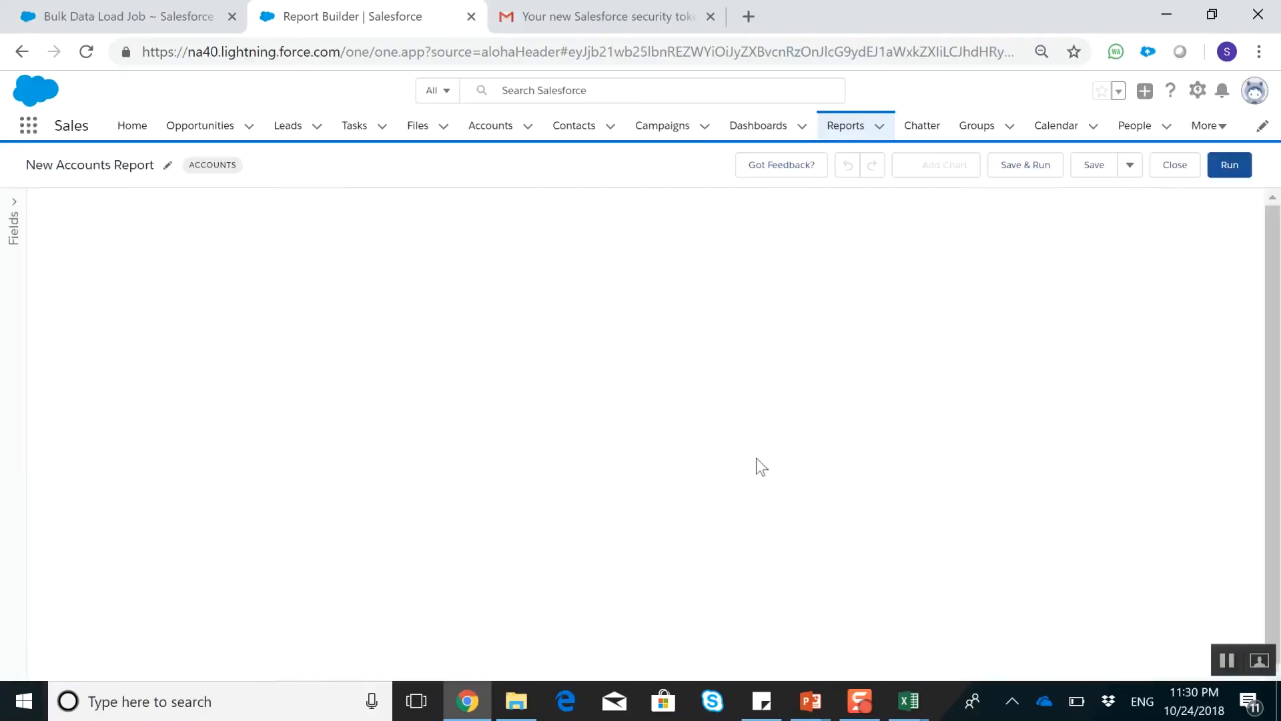
click(535, 217)
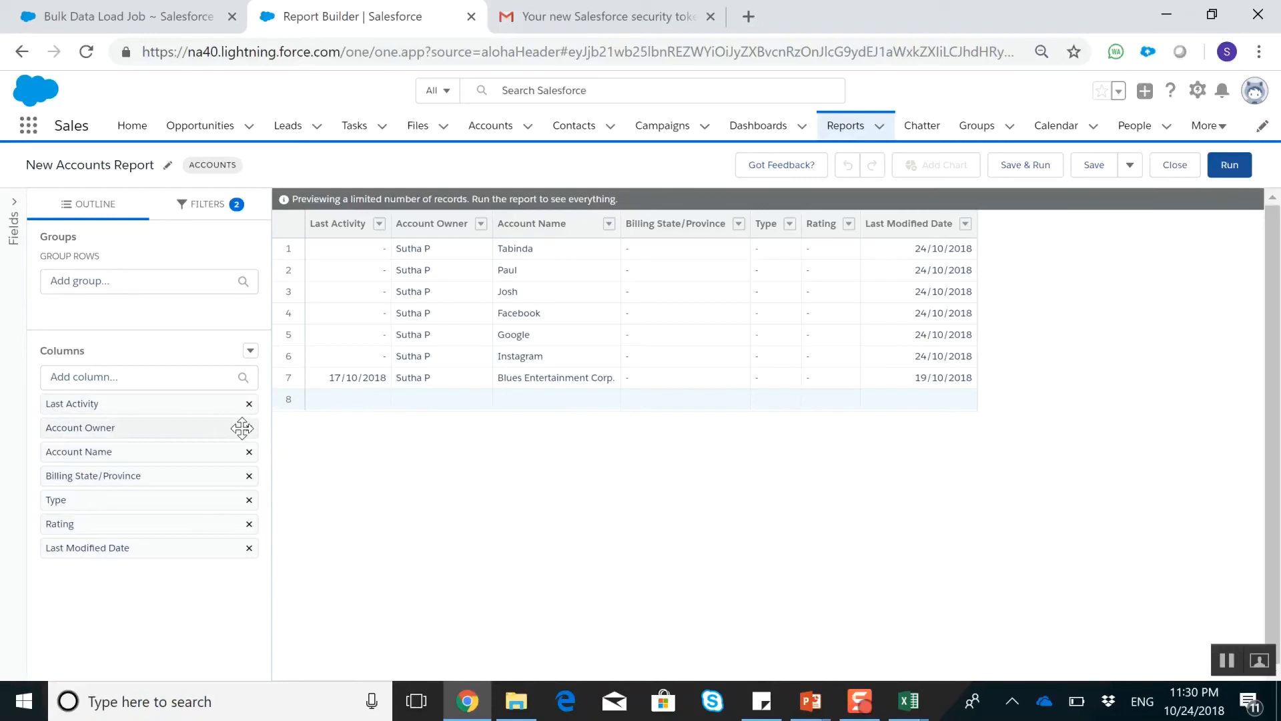
Remove the Billing State/Province and Account Owner columns from the report and add the Account Number column
click(249, 476)
click(138, 378)
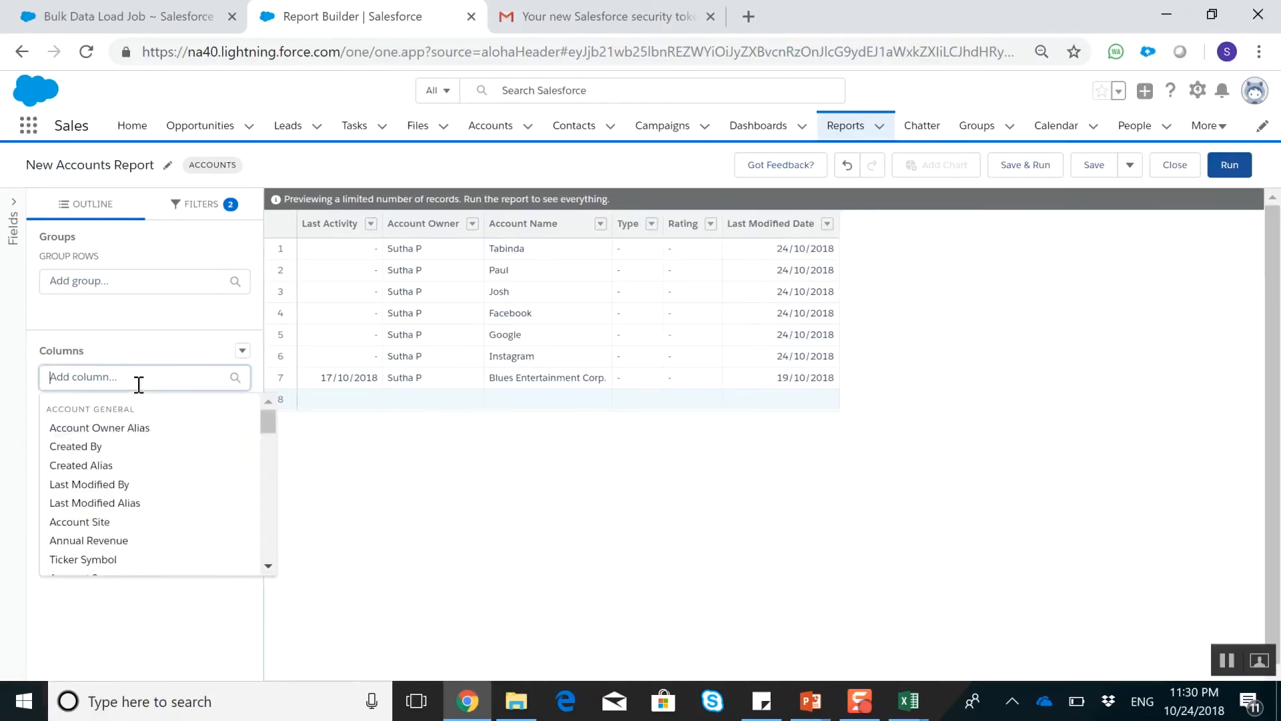
scroll(146, 524, down, 2)
scroll(146, 524, down, 2)
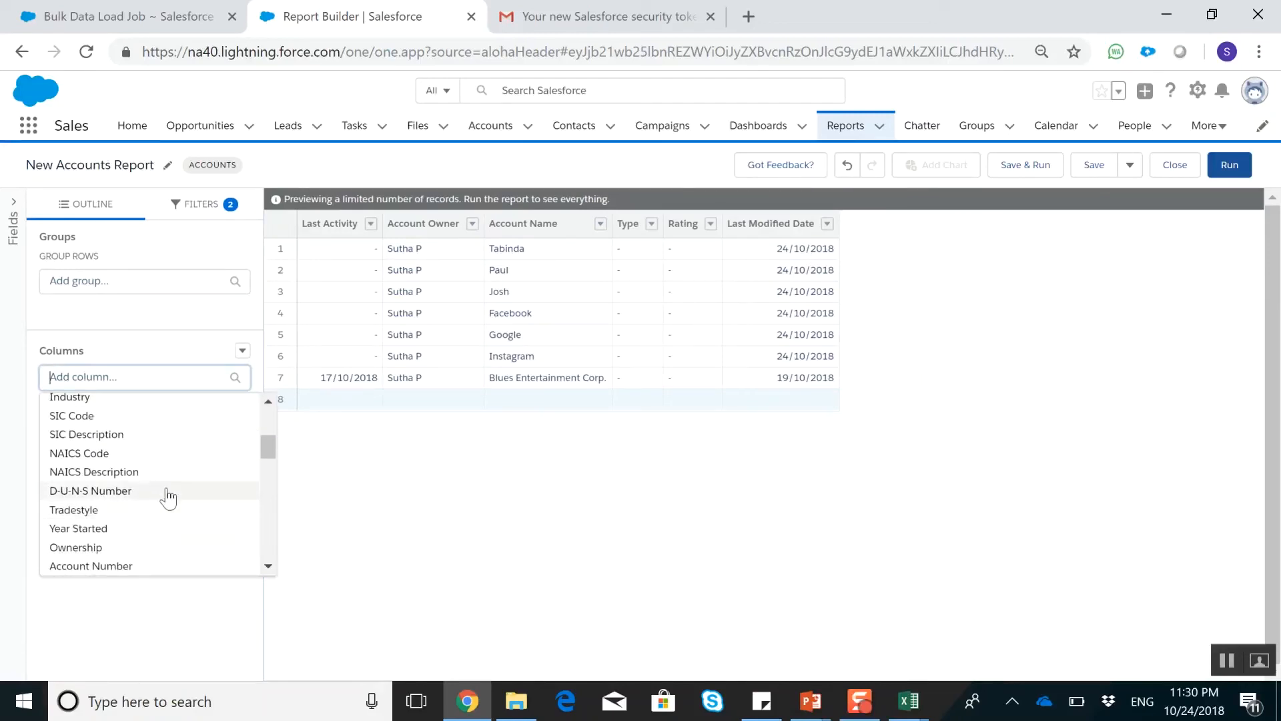
click(155, 567)
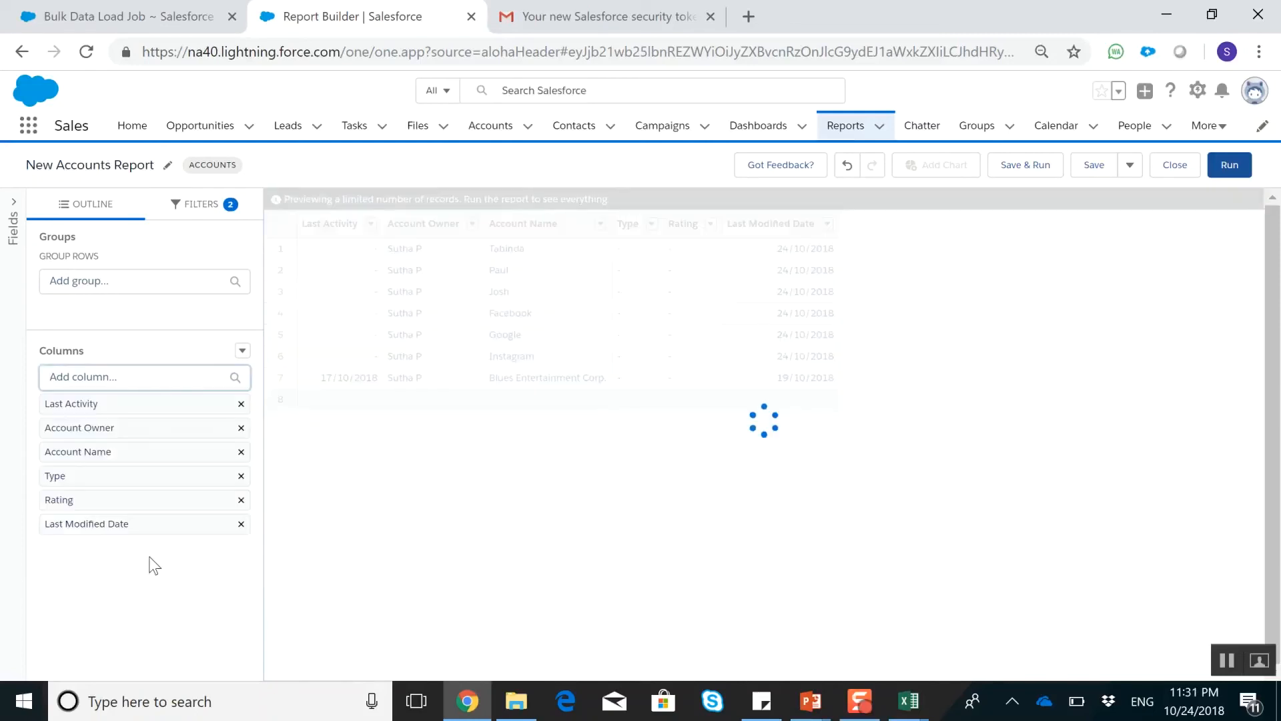
click(241, 428)
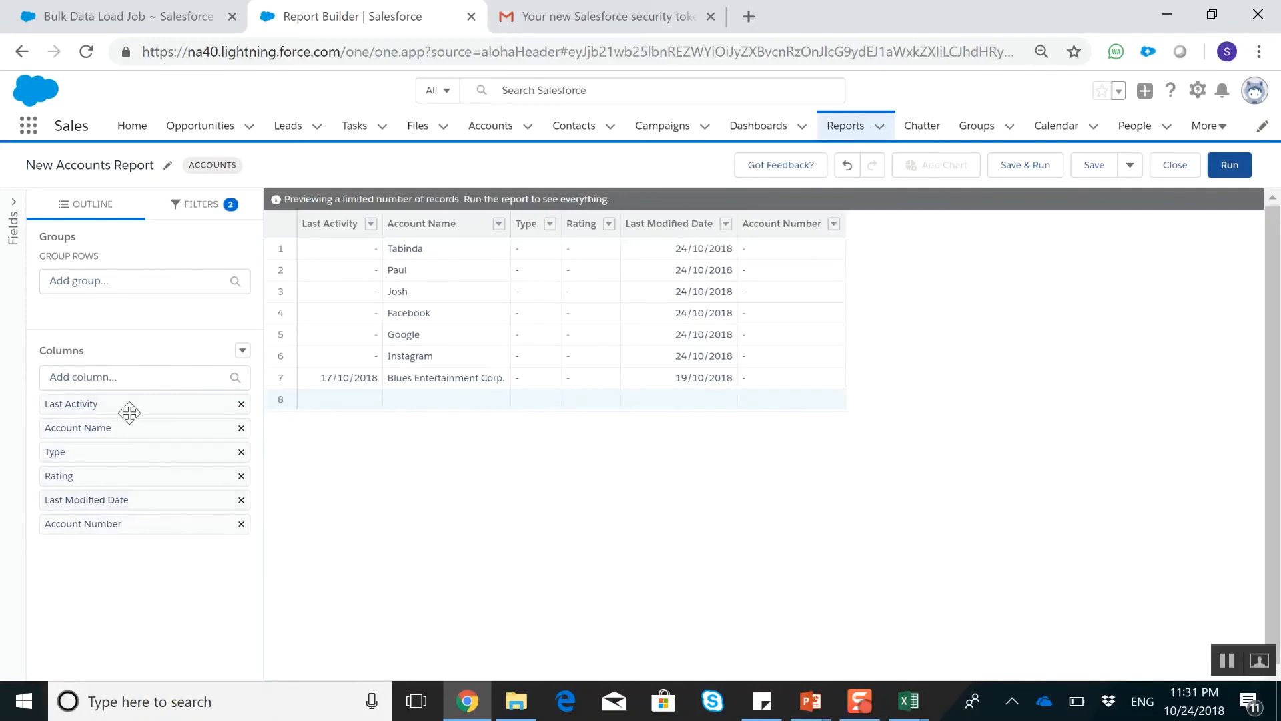
Group the report rows by Type
click(89, 285)
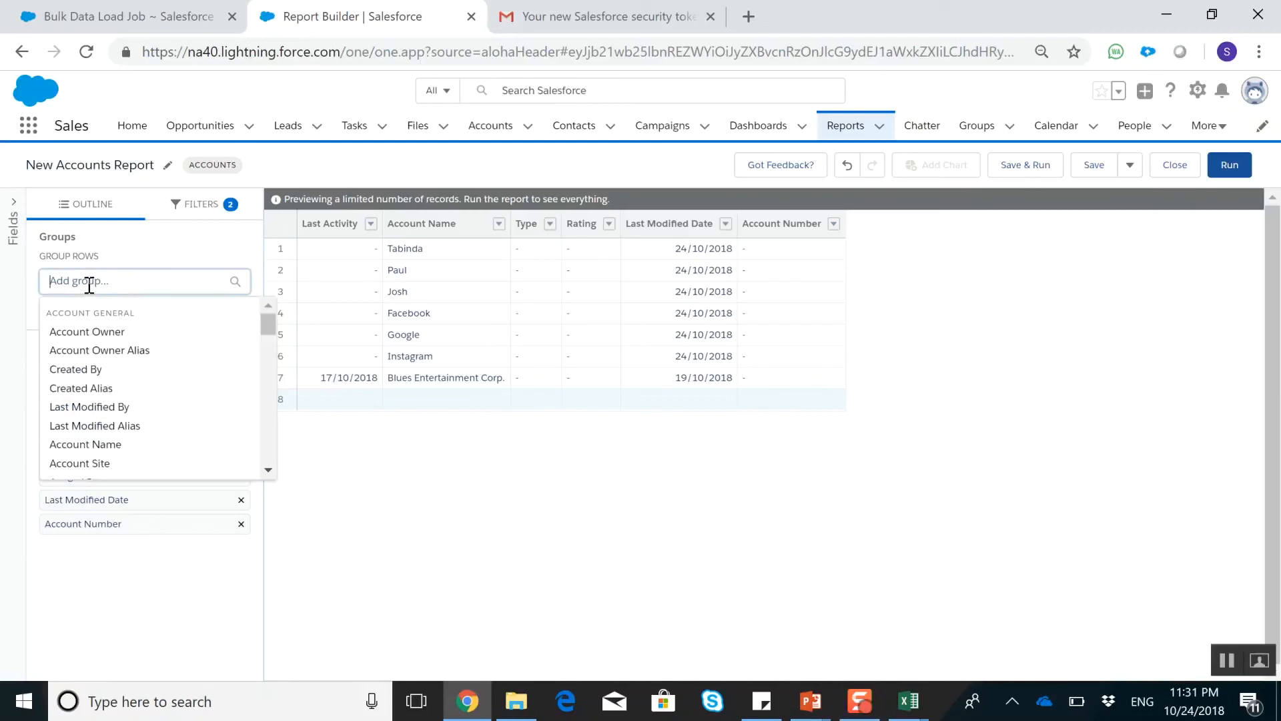
text(ty)
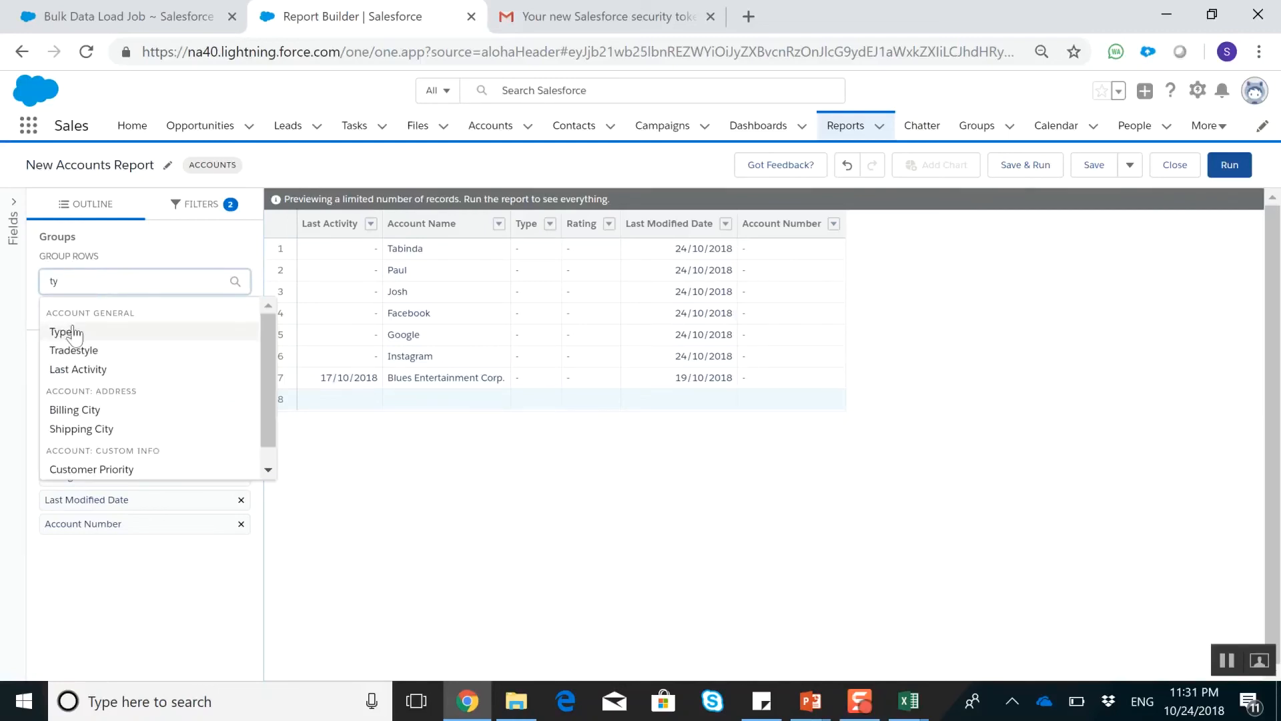
click(61, 332)
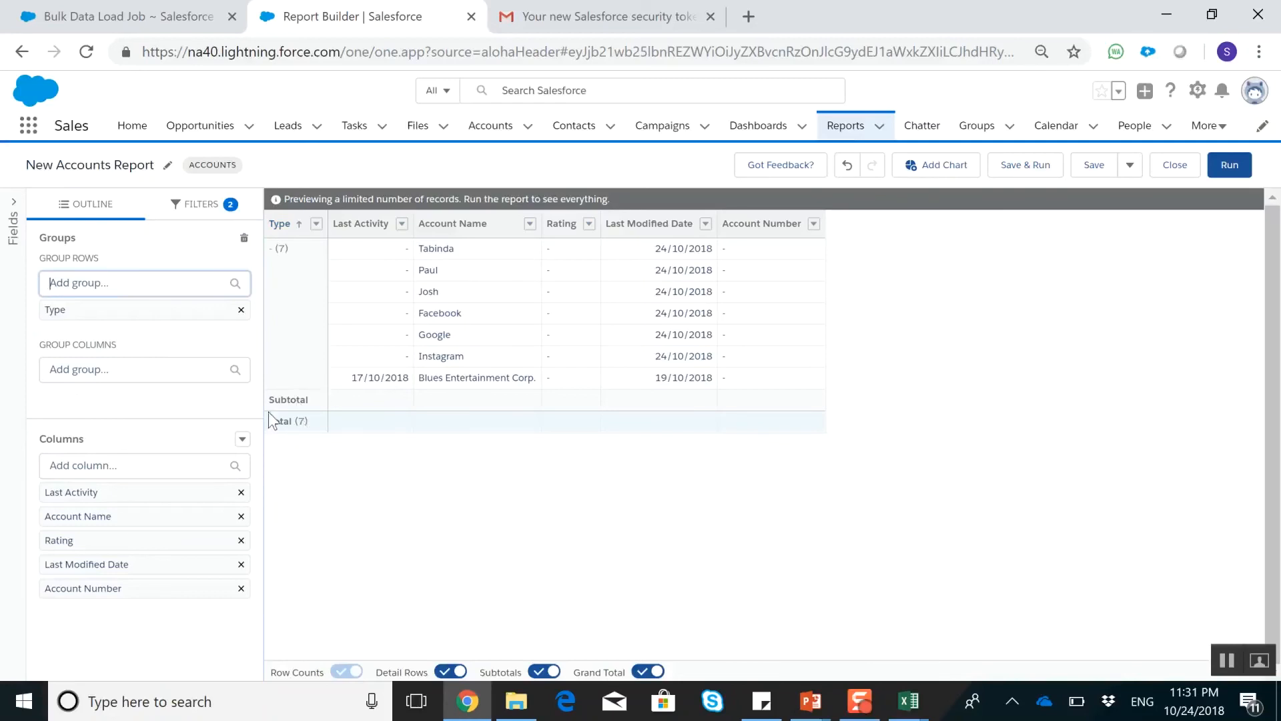
Set the report's Created Date filter range to All Time and apply it
click(195, 207)
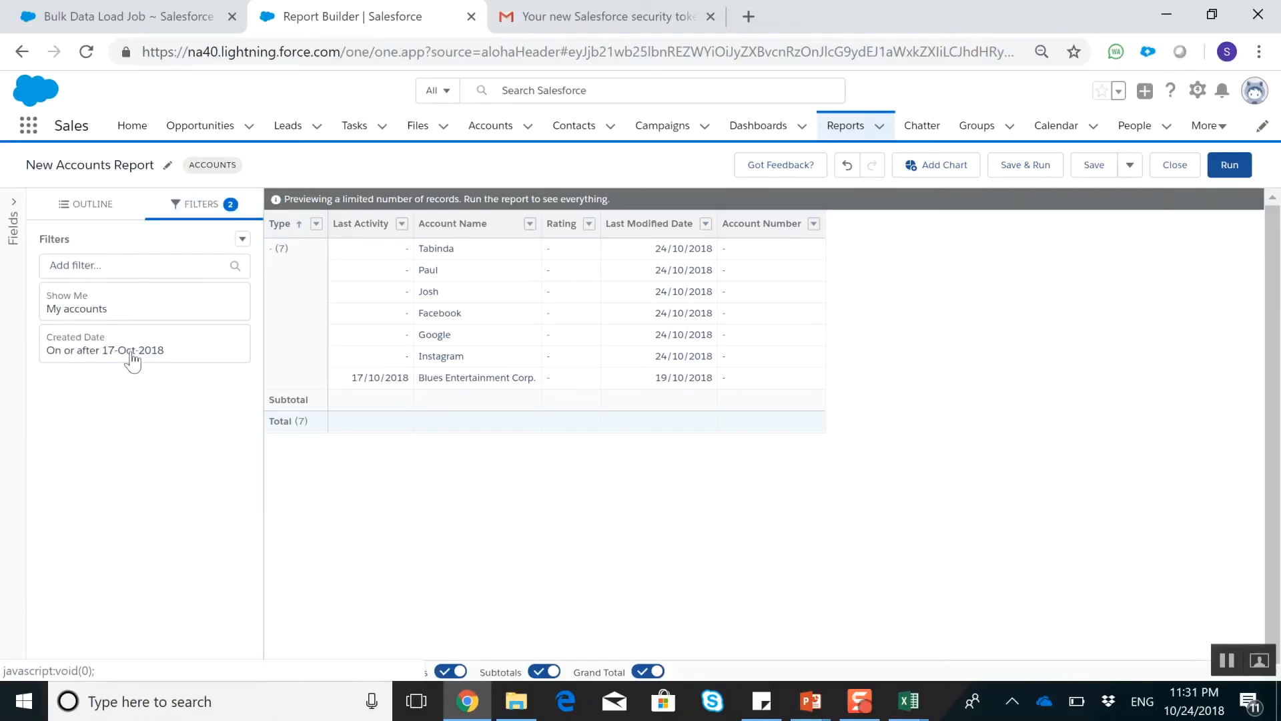
click(130, 360)
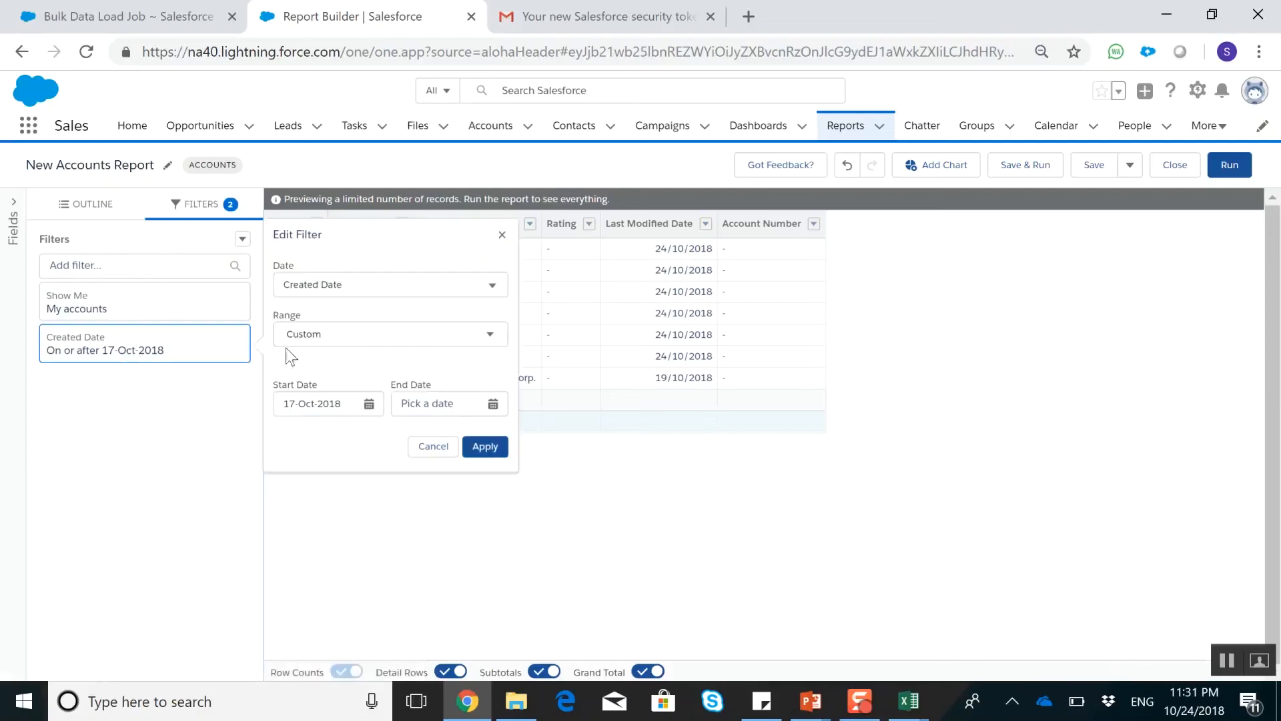
click(371, 280)
click(383, 305)
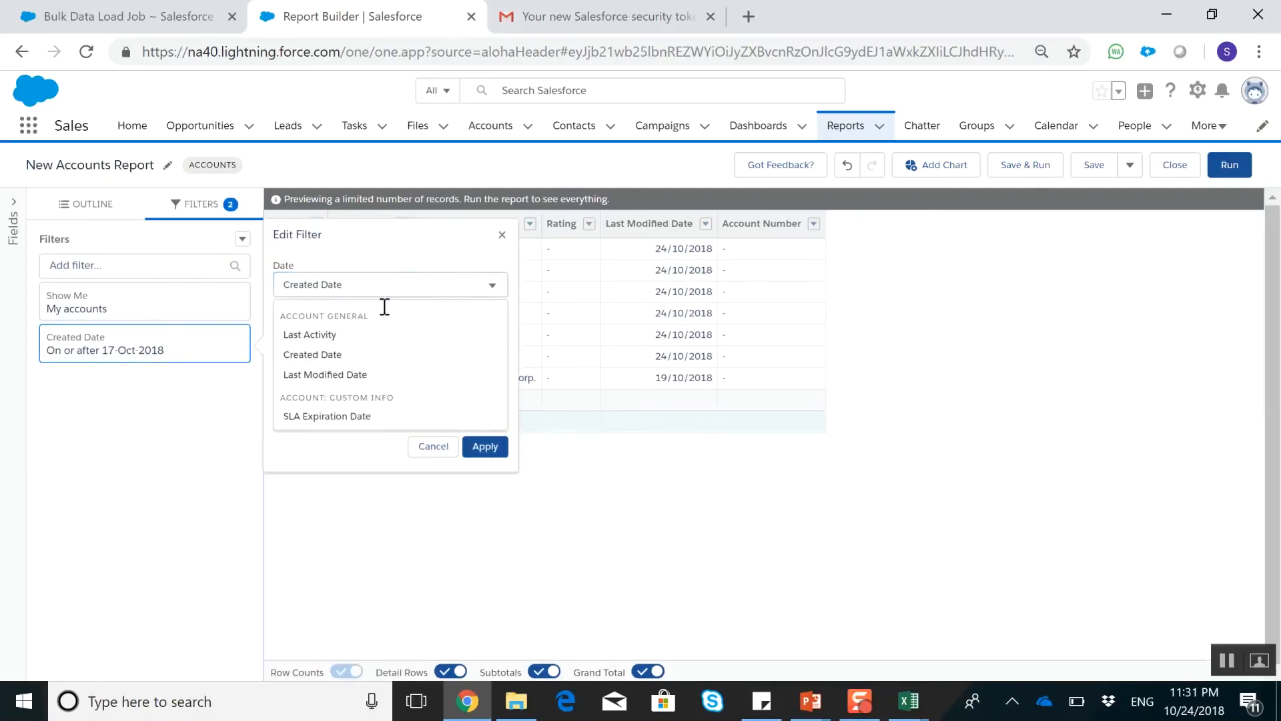
click(347, 352)
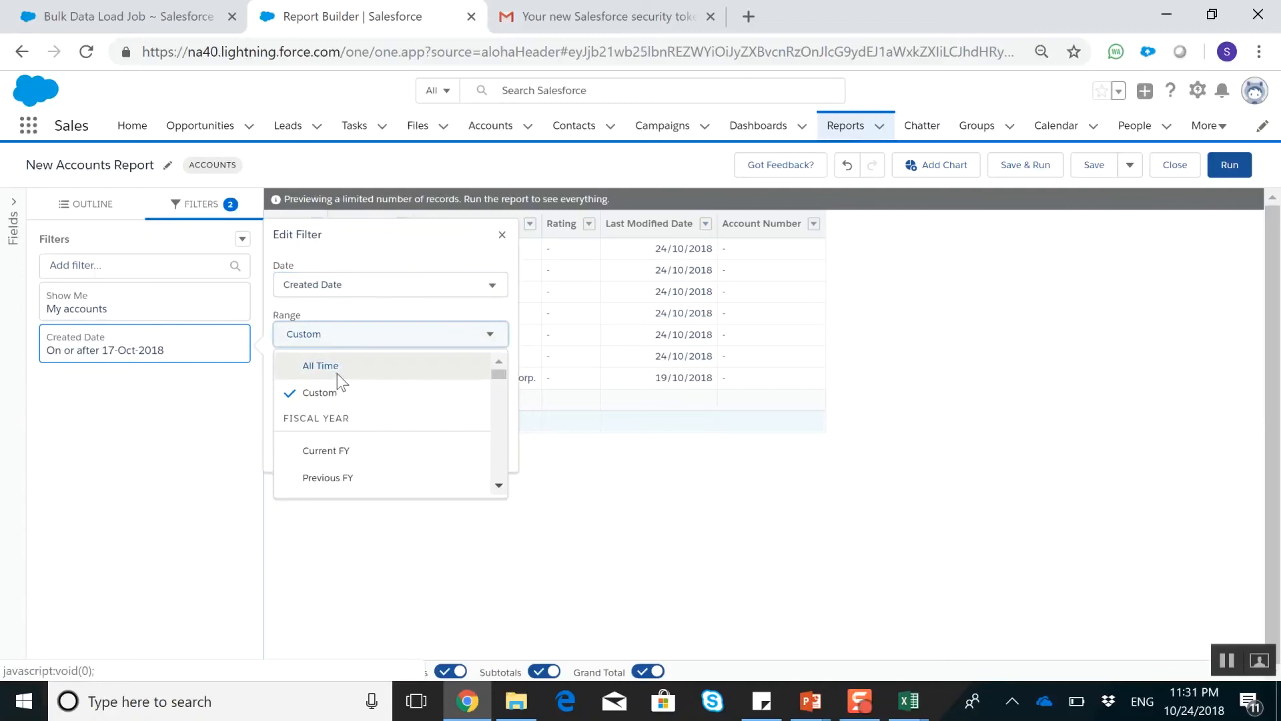
click(337, 365)
click(431, 337)
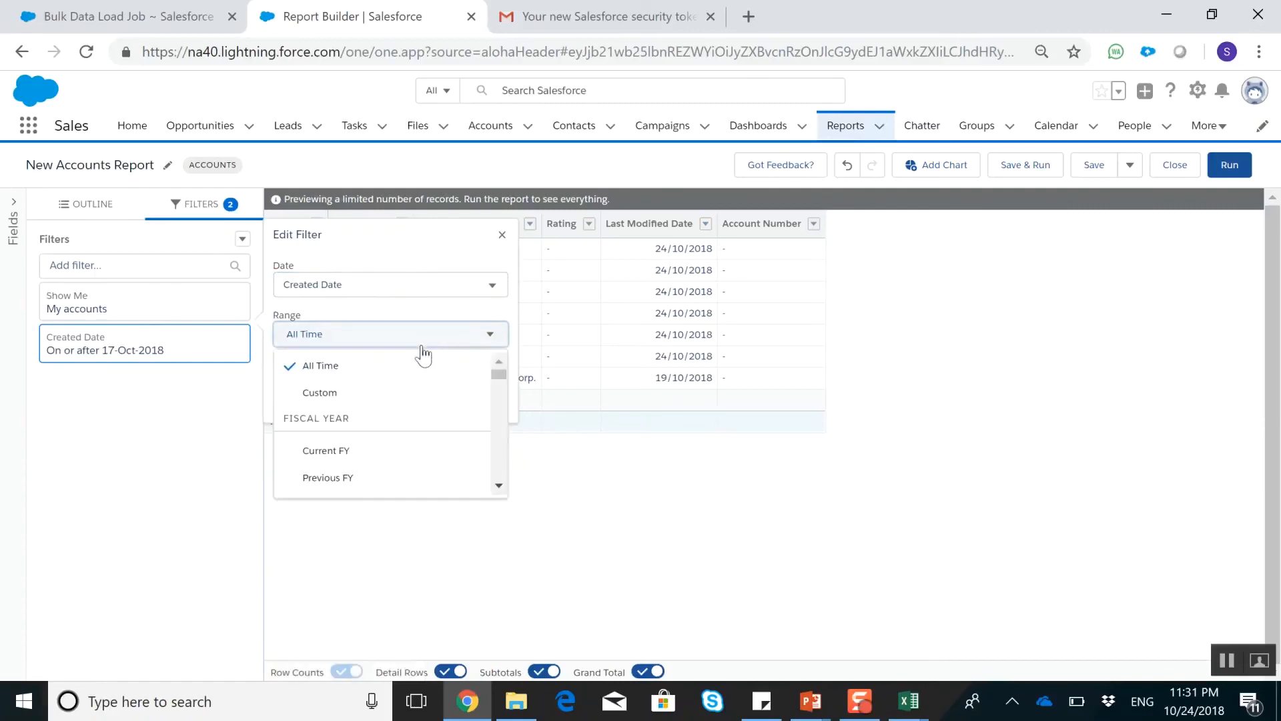
click(359, 394)
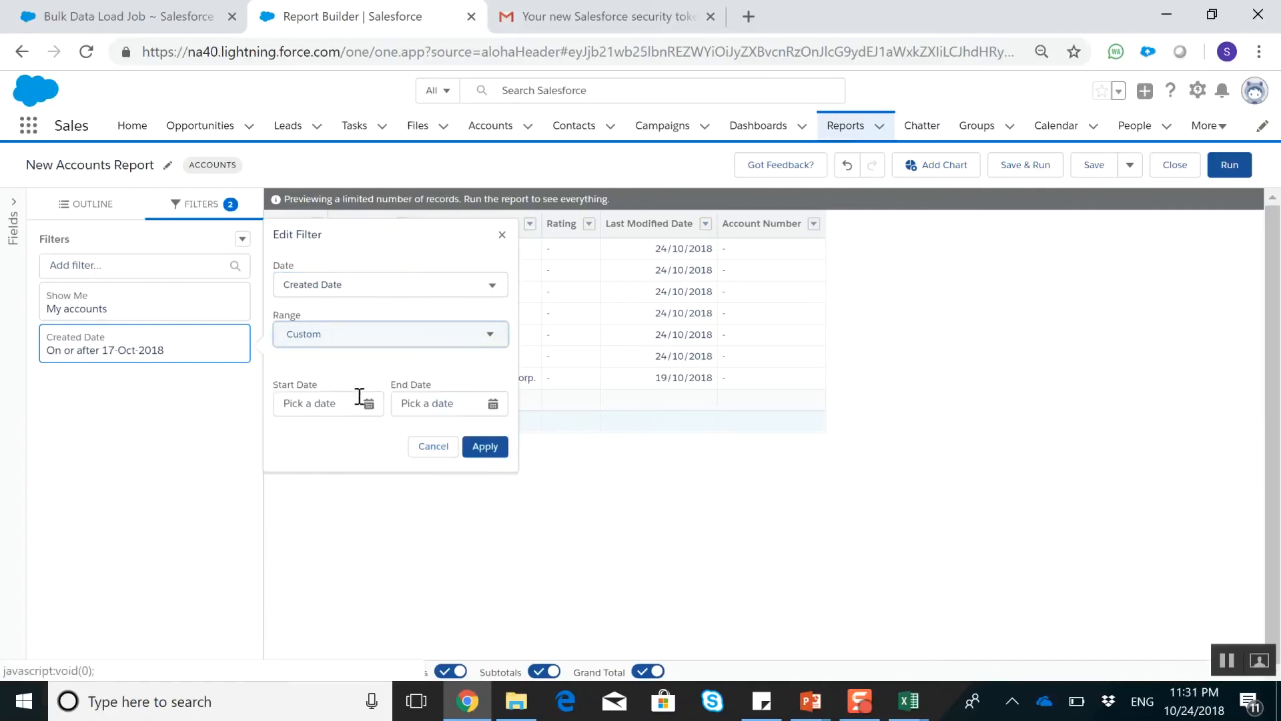
click(398, 337)
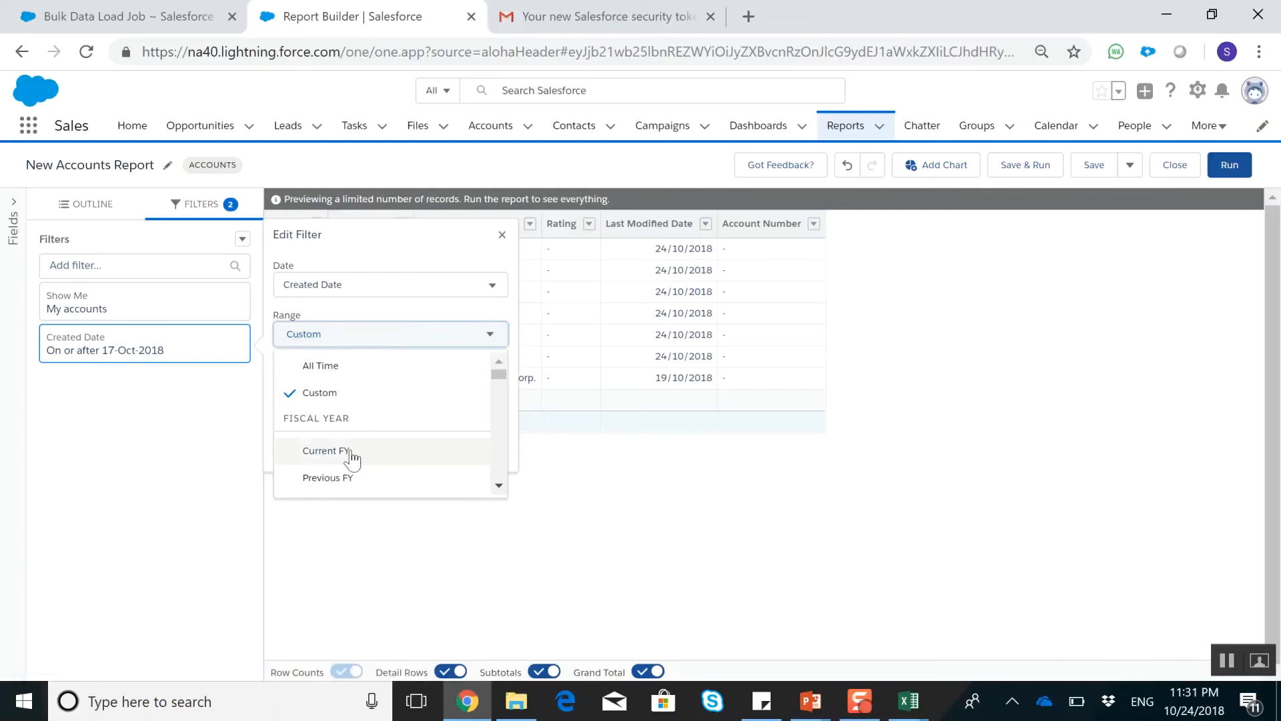
click(321, 366)
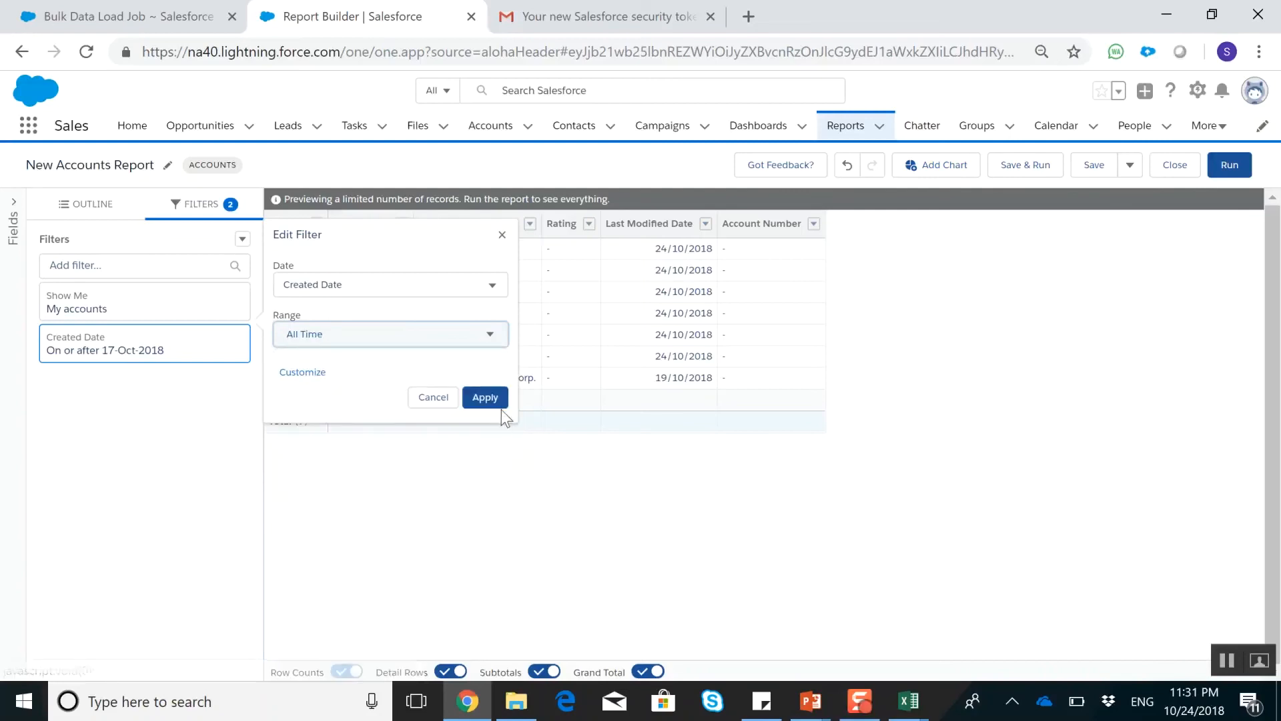
click(485, 397)
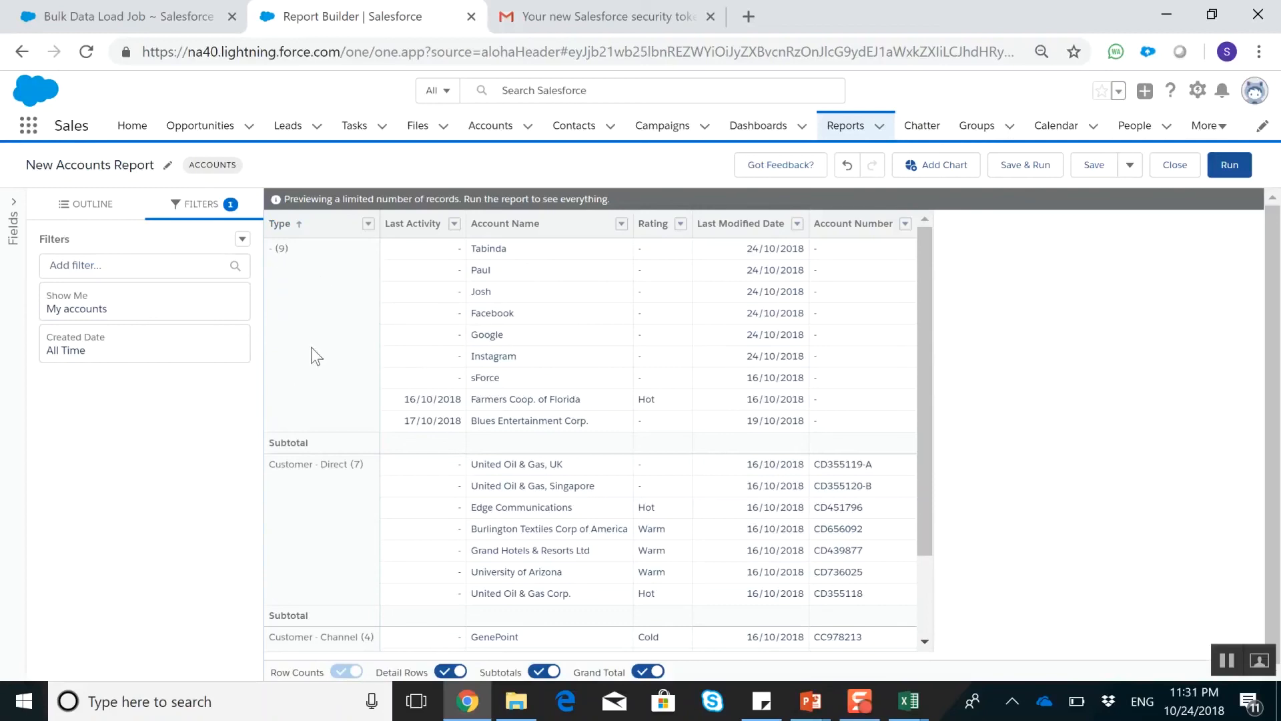
Save the report as Accounts by Type in the Private Reports folder and run it
scroll(312, 345, down, 2)
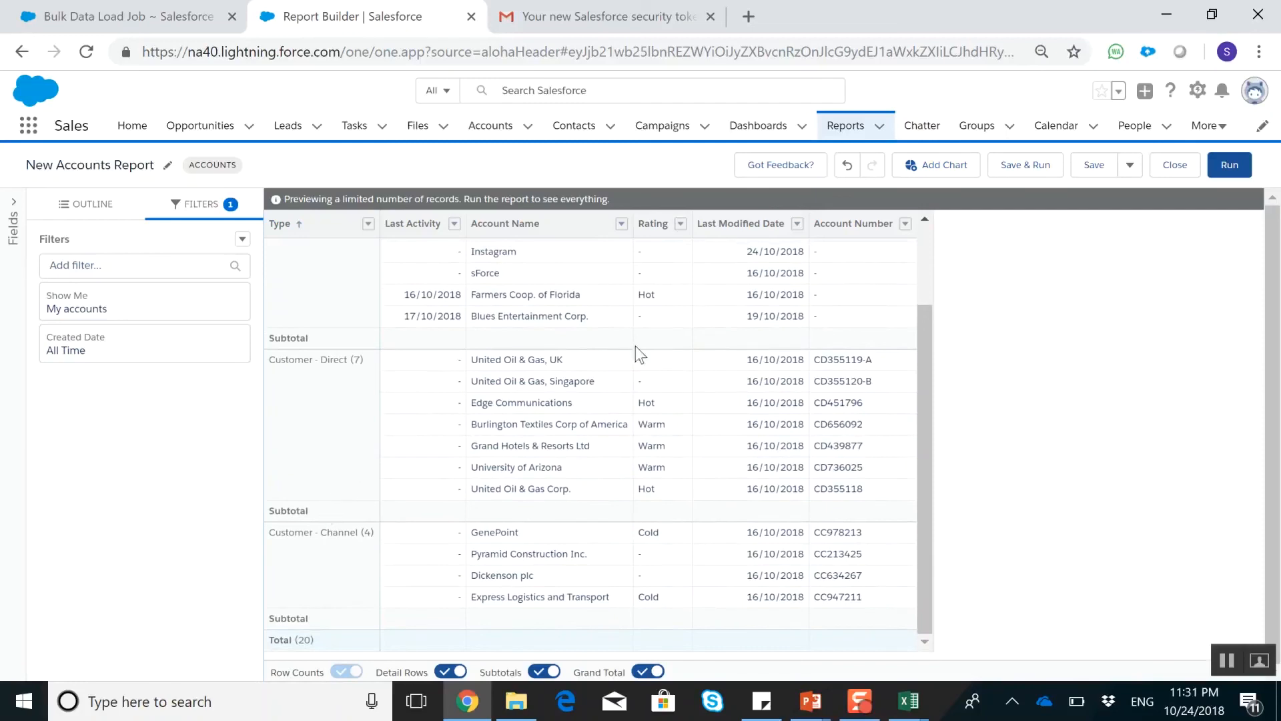
click(1093, 172)
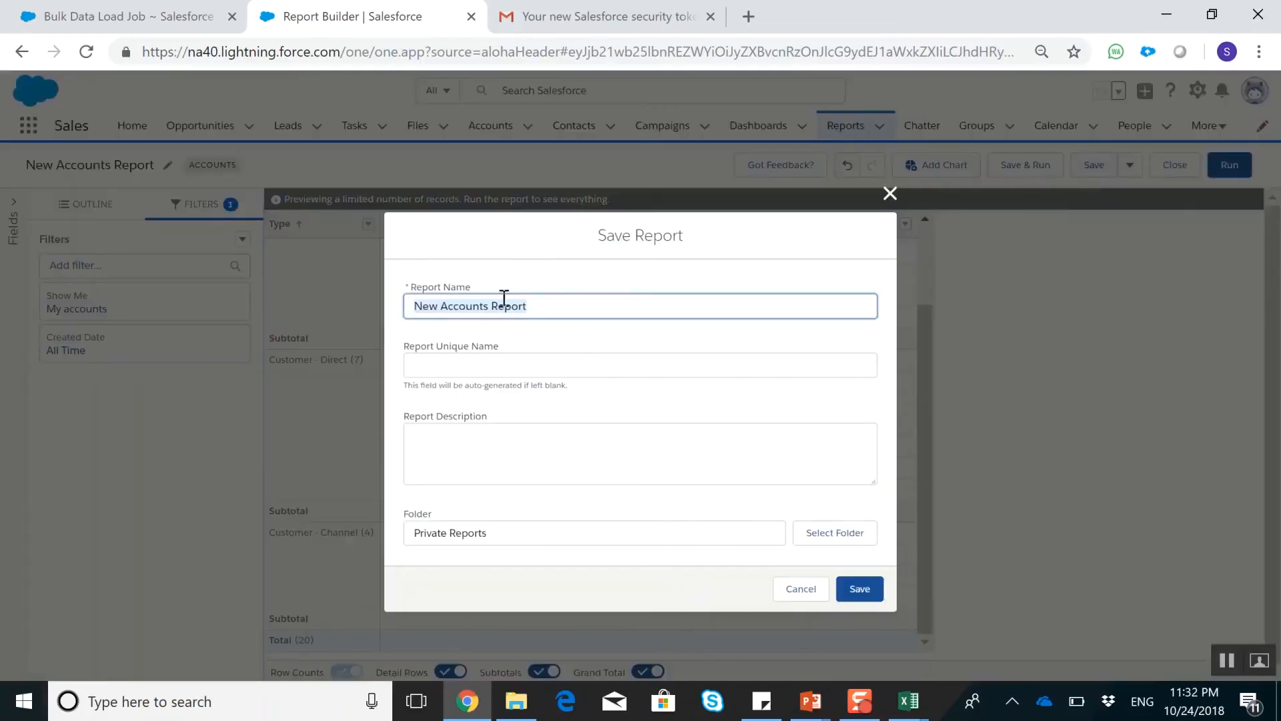
text(Accounts by Type)
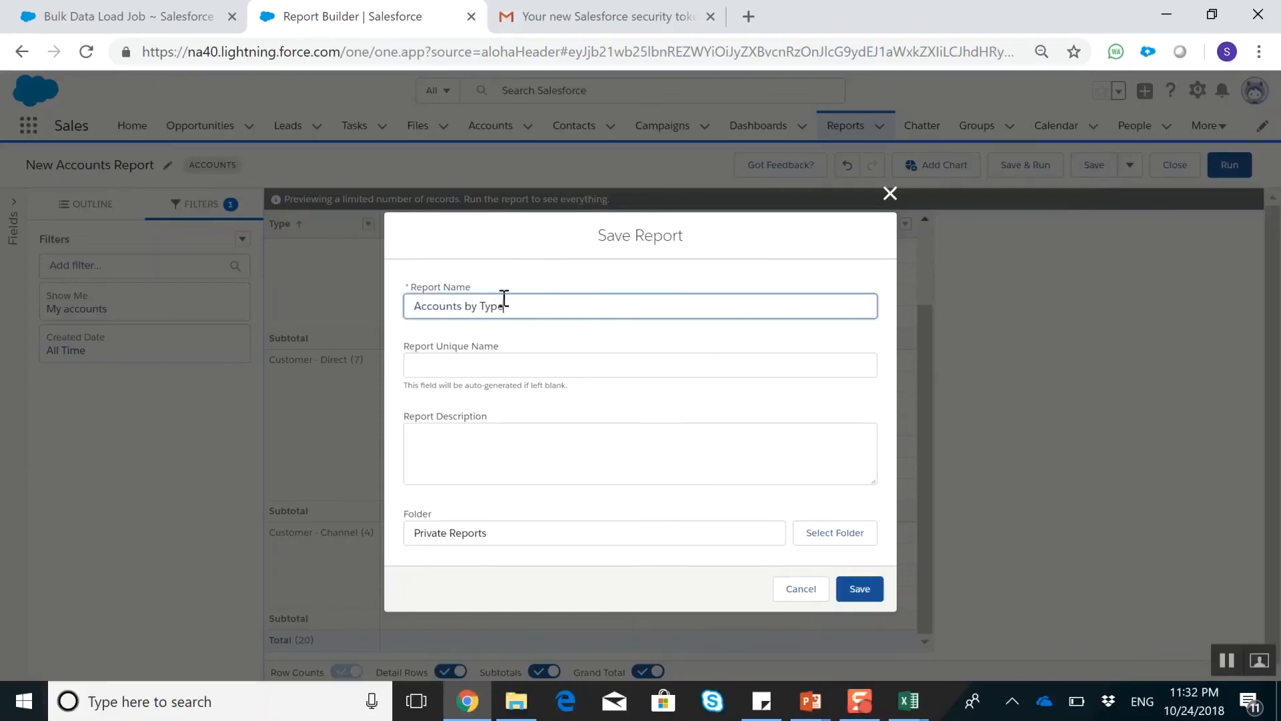
click(655, 452)
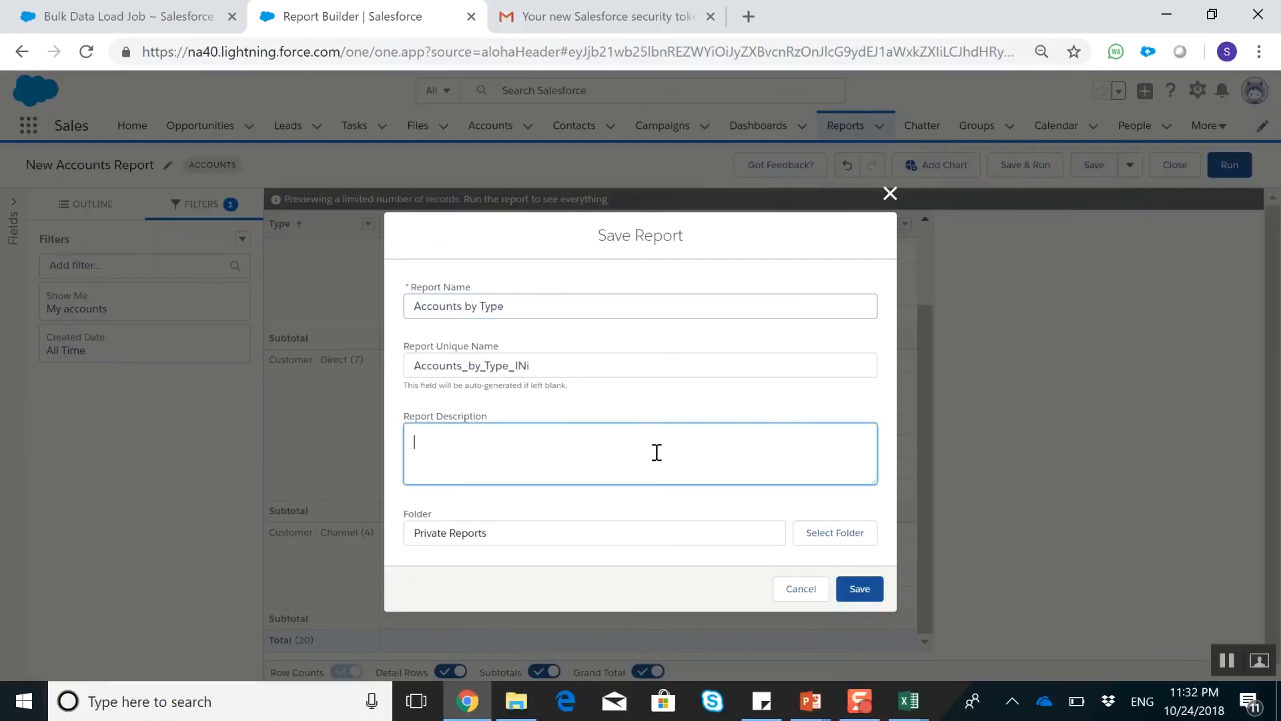
click(859, 590)
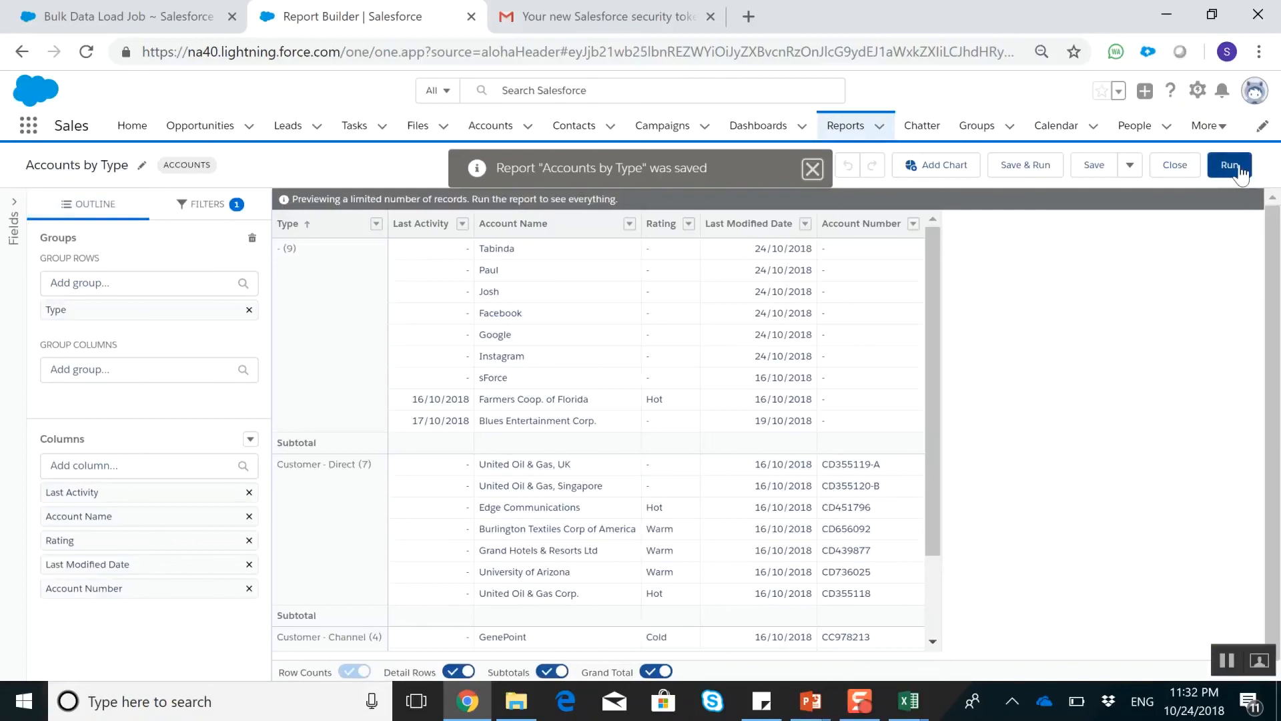
click(1233, 161)
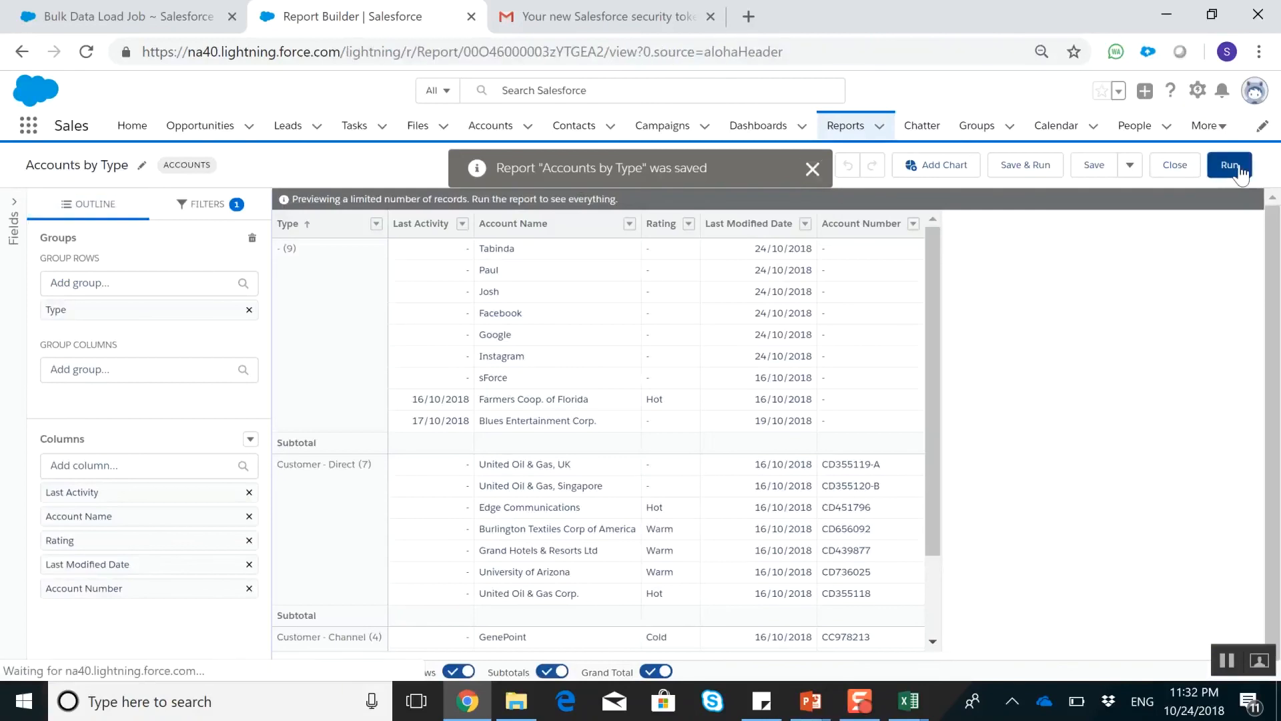
scroll(157, 421, down, 2)
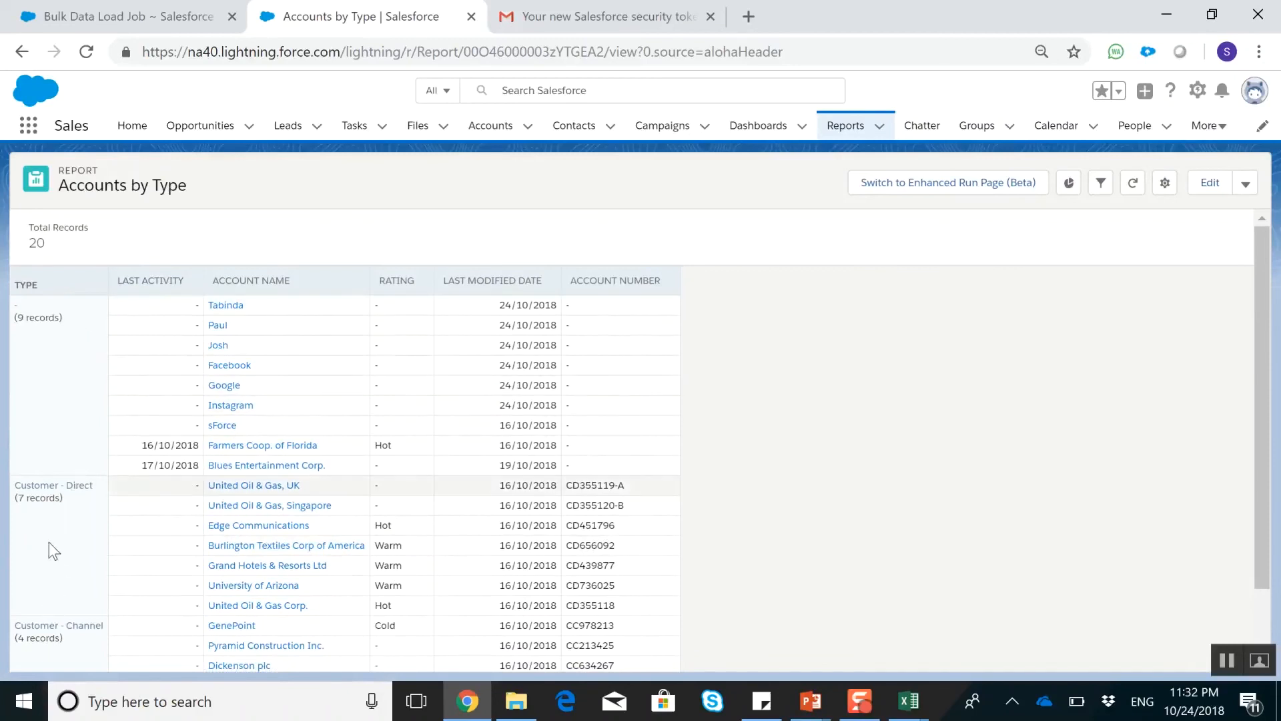
Show the report's chart as a donut chart with percentages displayed on its slices
click(1070, 184)
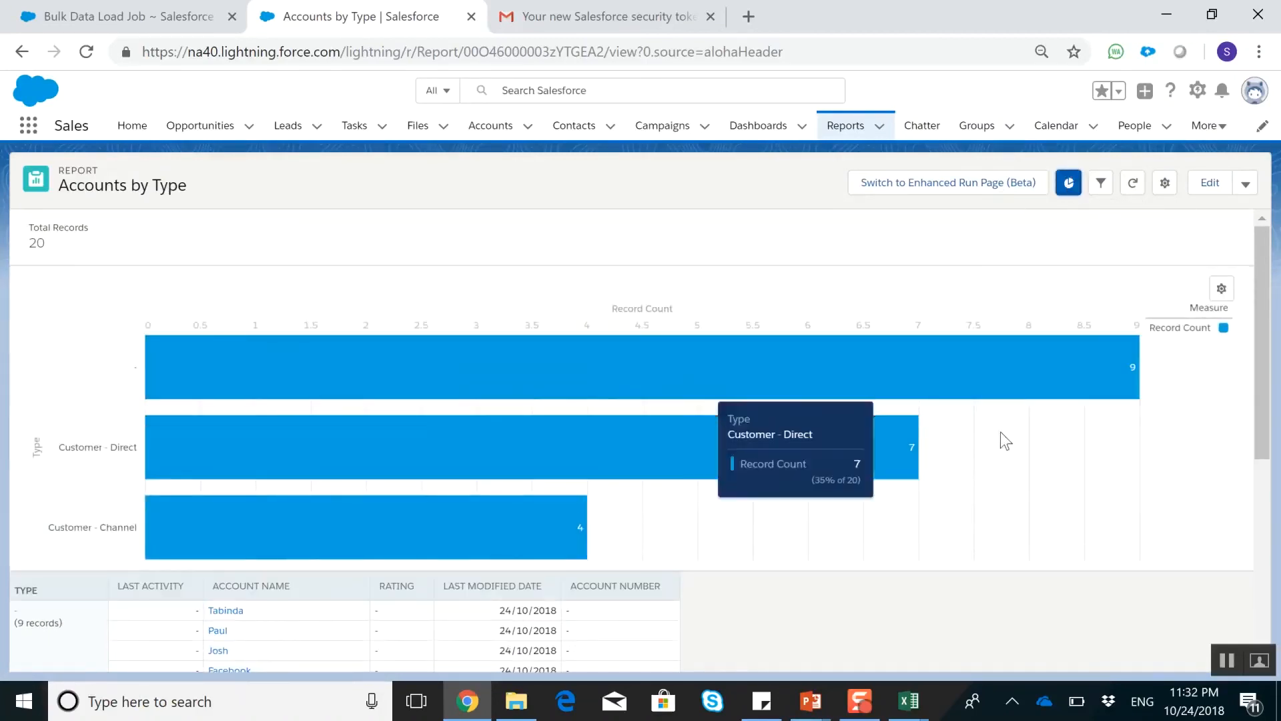
click(1221, 289)
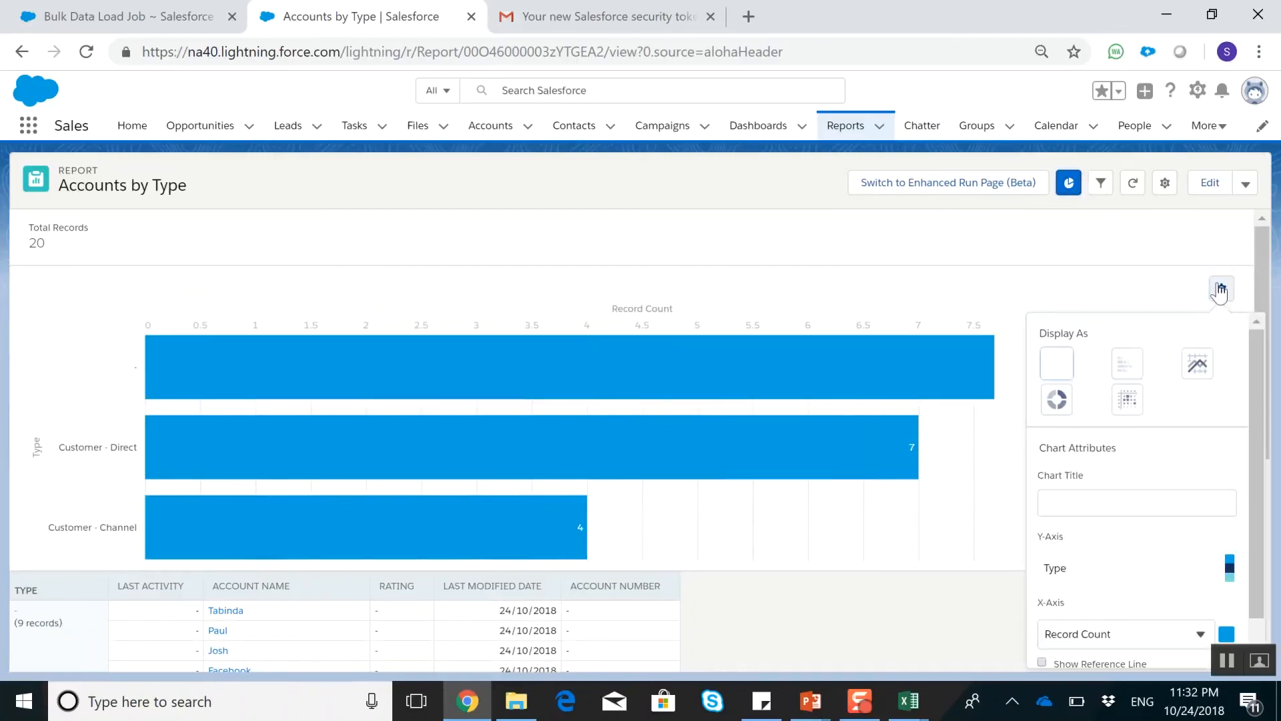
click(1057, 400)
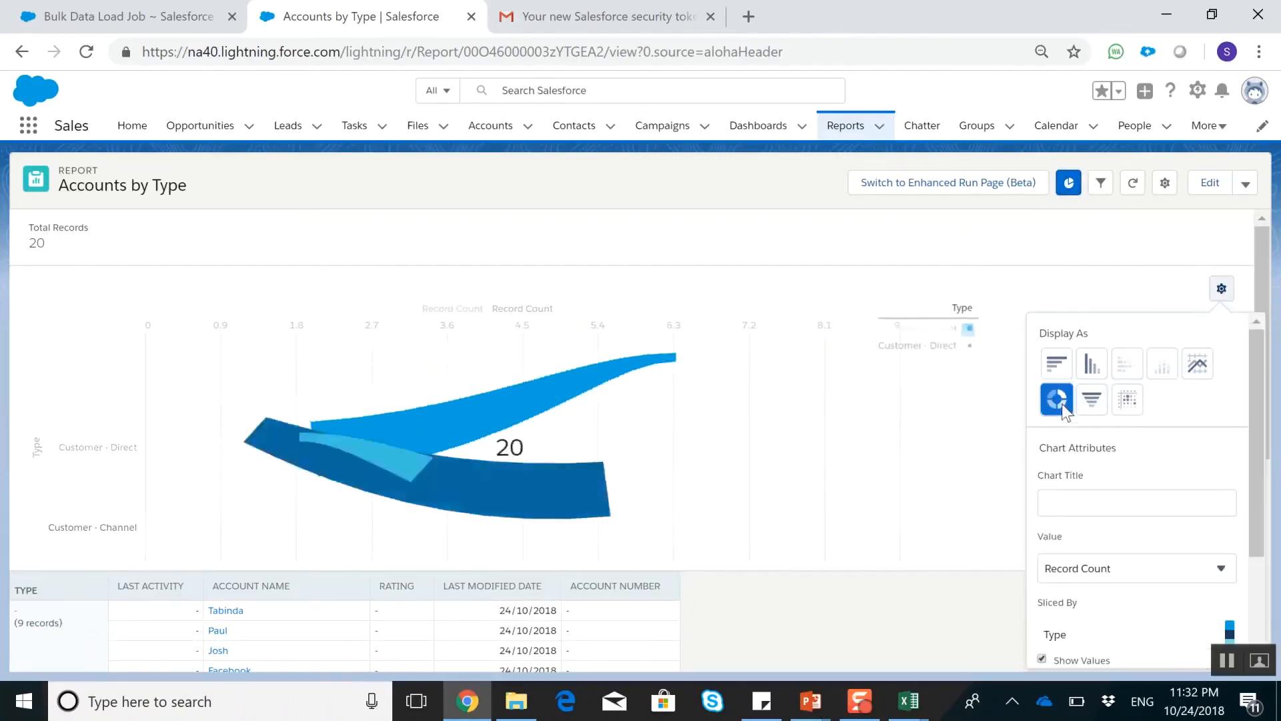
scroll(1148, 427, down, 3)
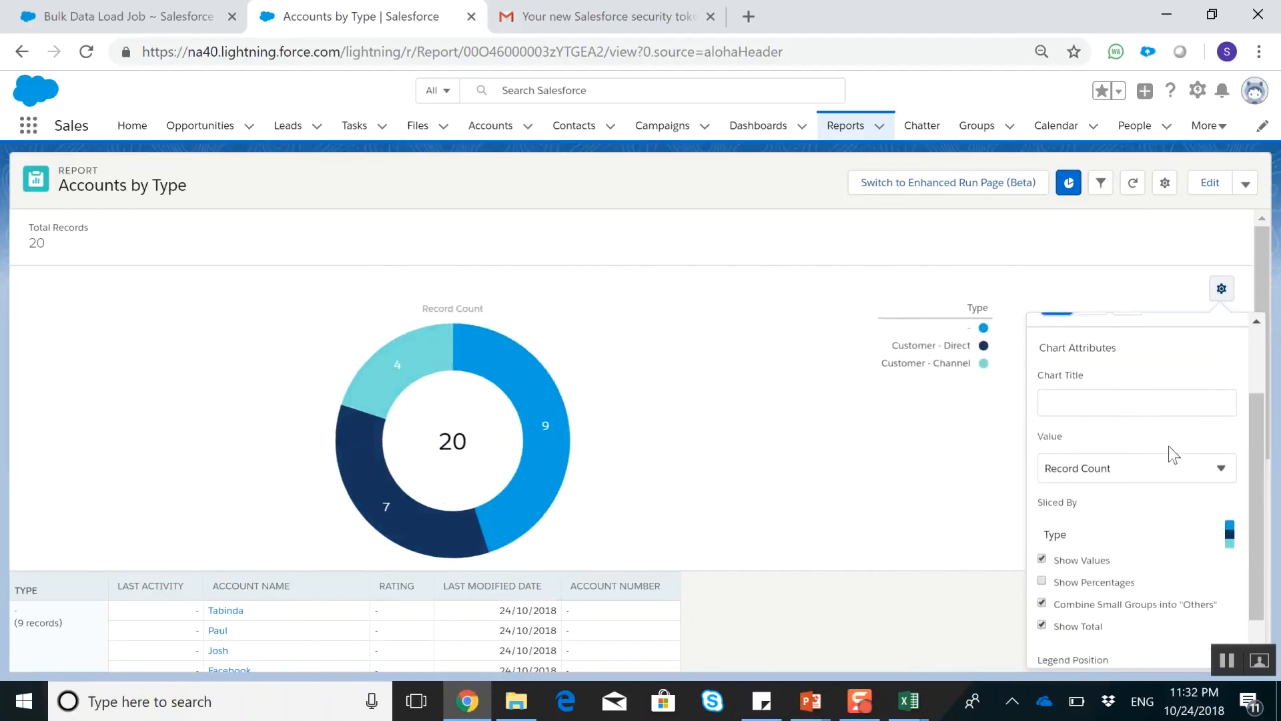
click(1119, 537)
scroll(1118, 527, up, 3)
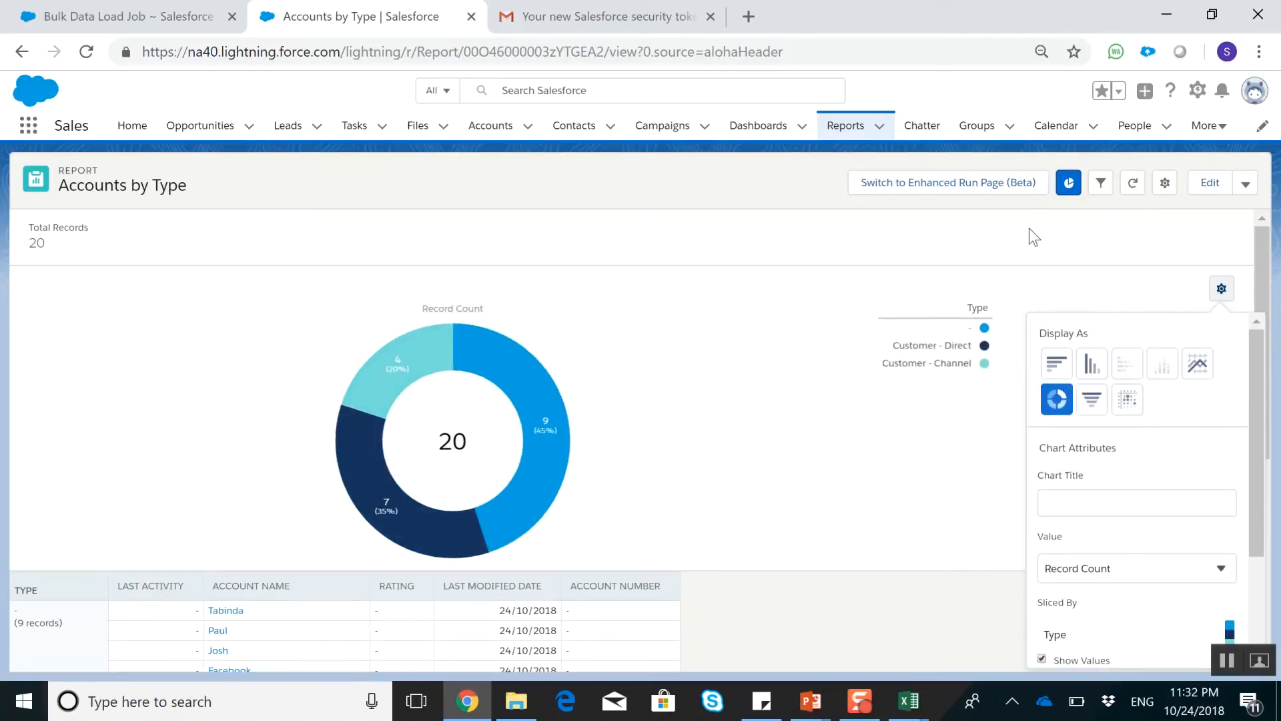
Edit the report and apply a Type filter using the operator not equal to with a blank value
click(1194, 185)
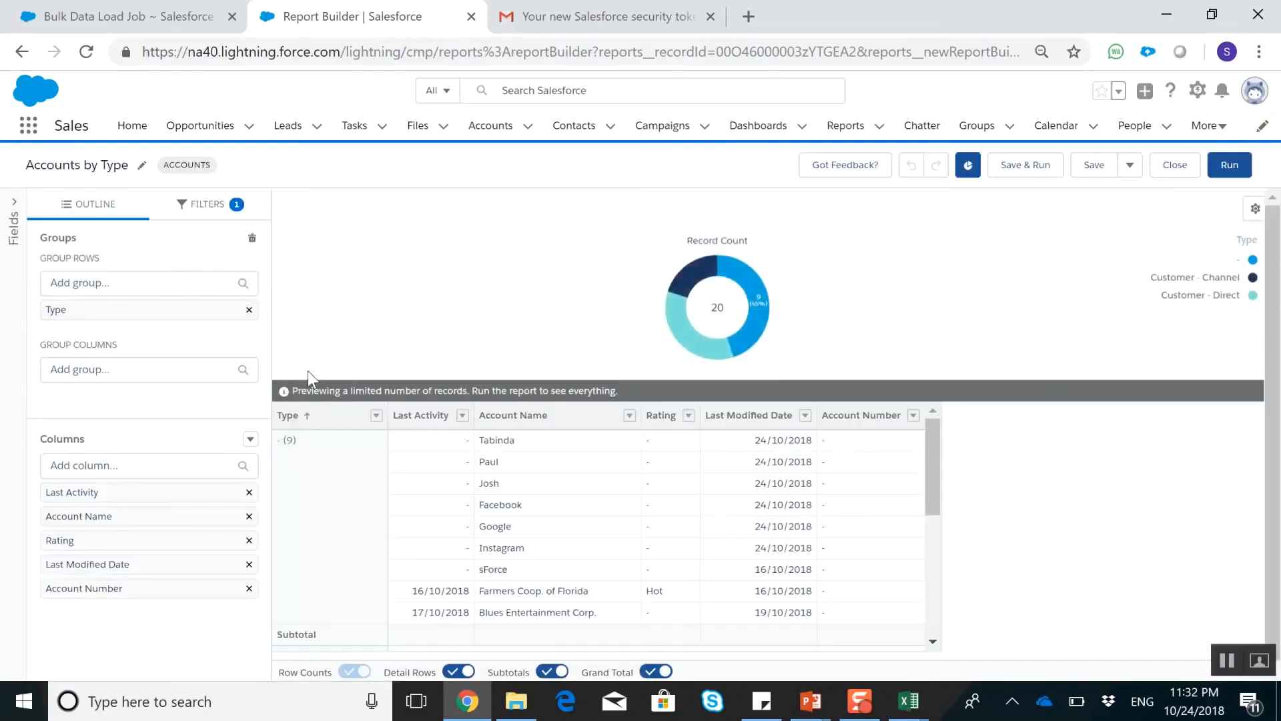
click(205, 213)
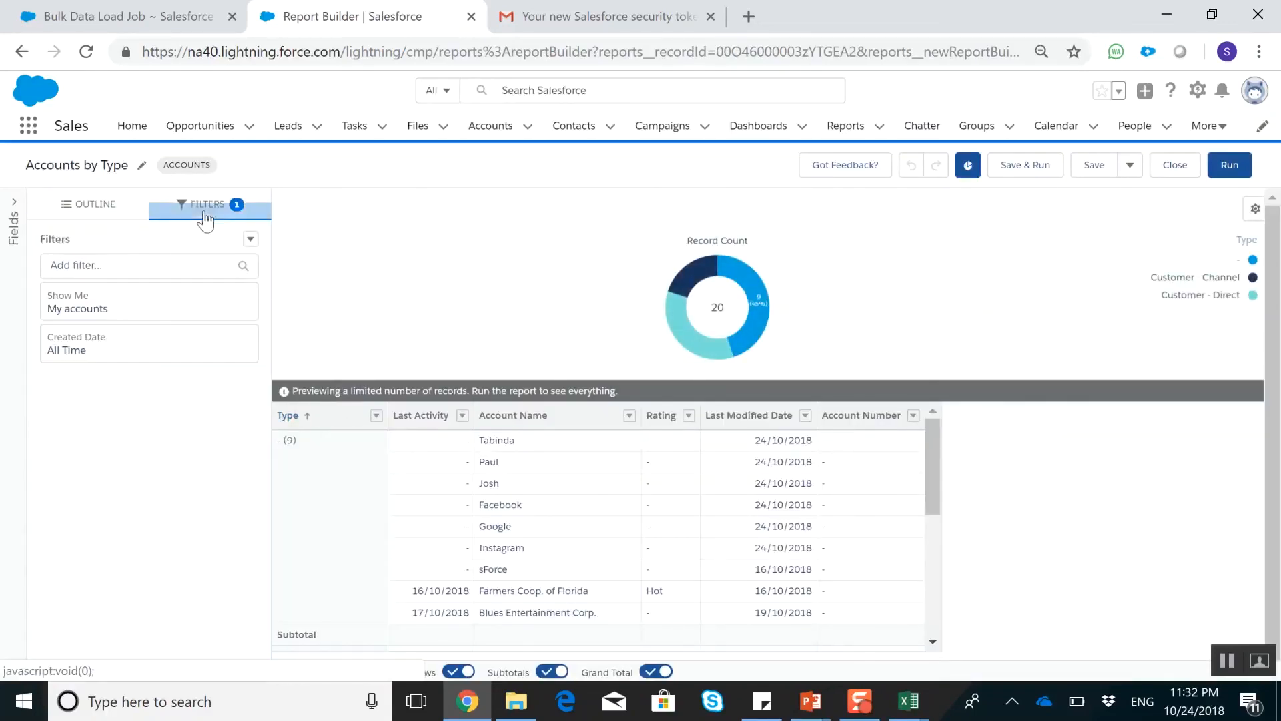
click(175, 267)
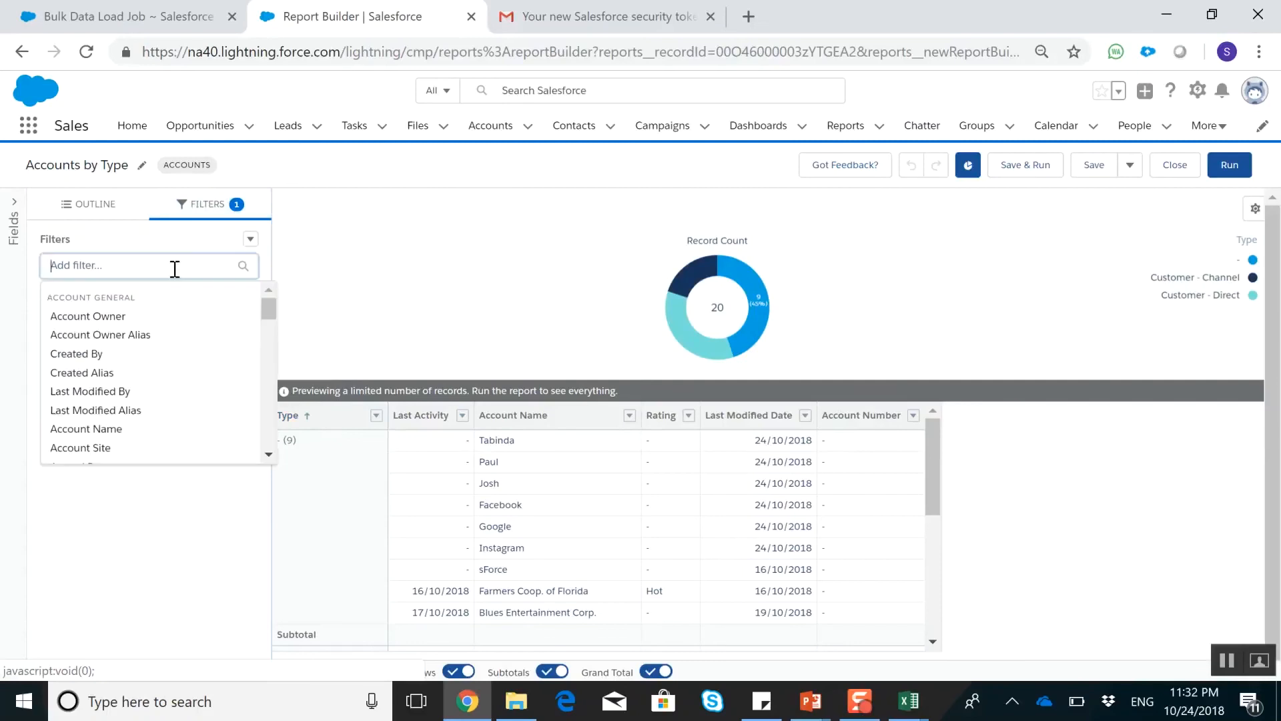
text(typ)
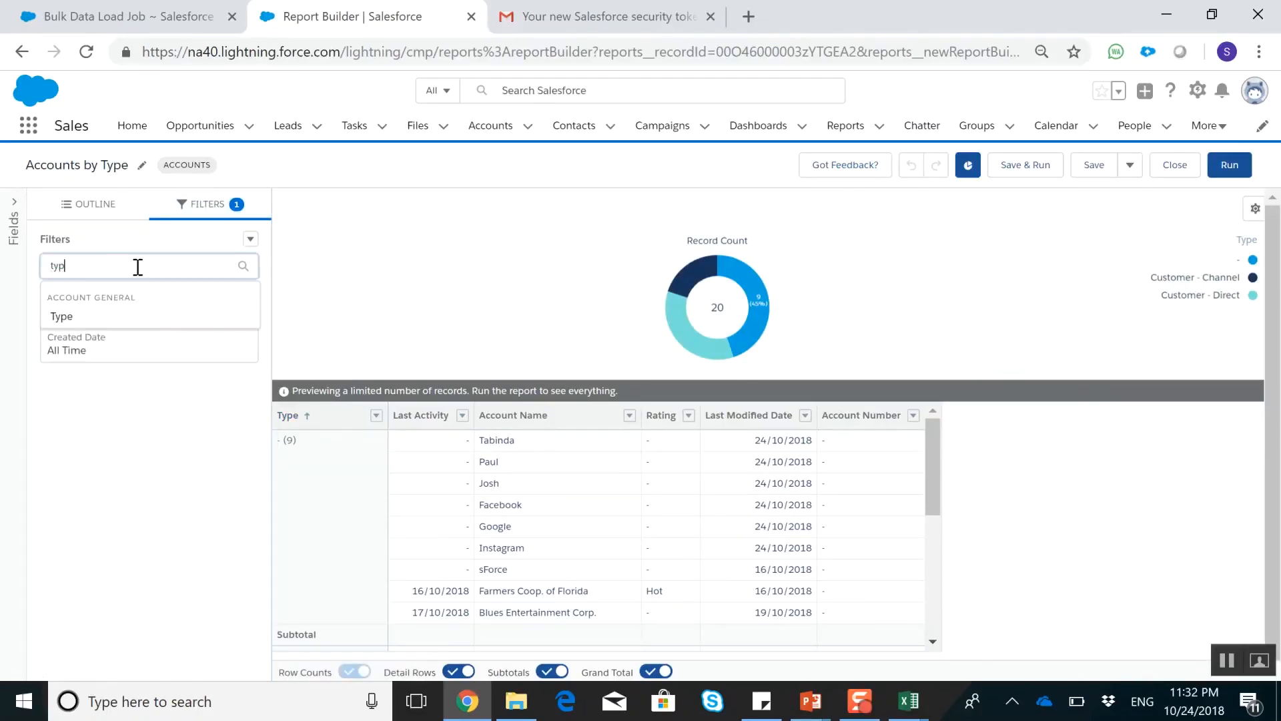
click(61, 316)
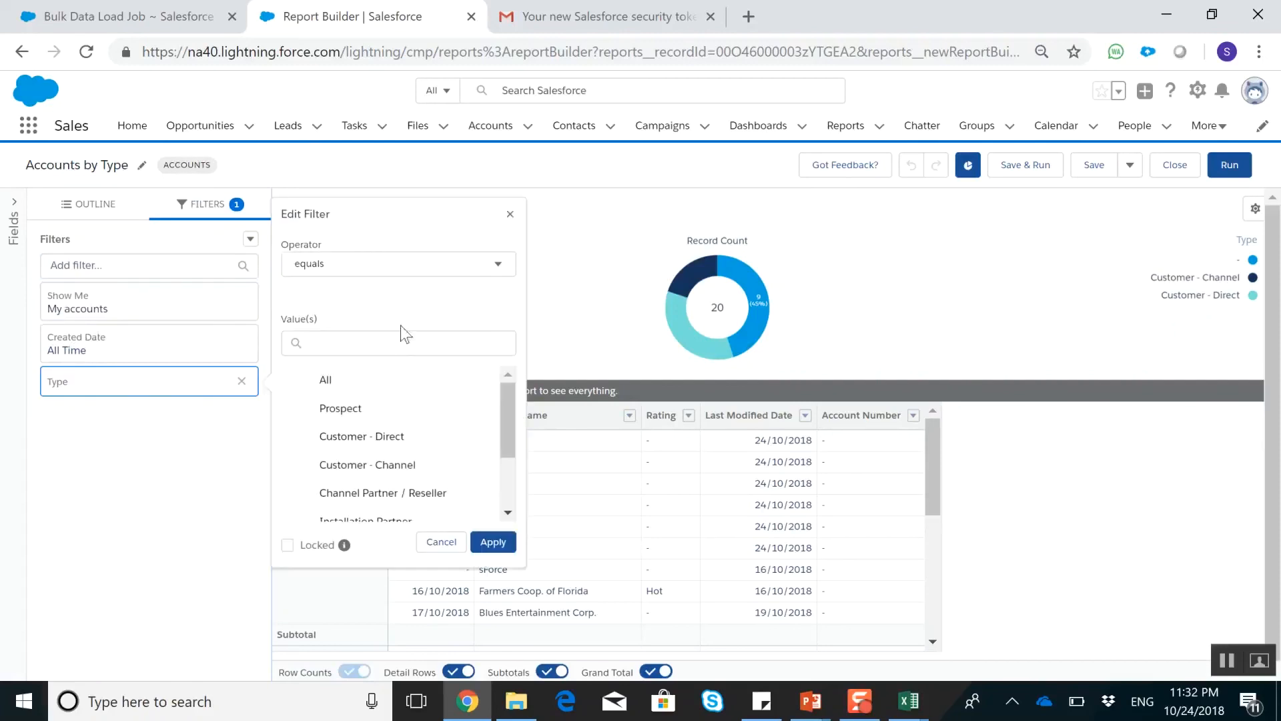
click(404, 273)
click(371, 330)
click(345, 343)
scroll(453, 474, down, 3)
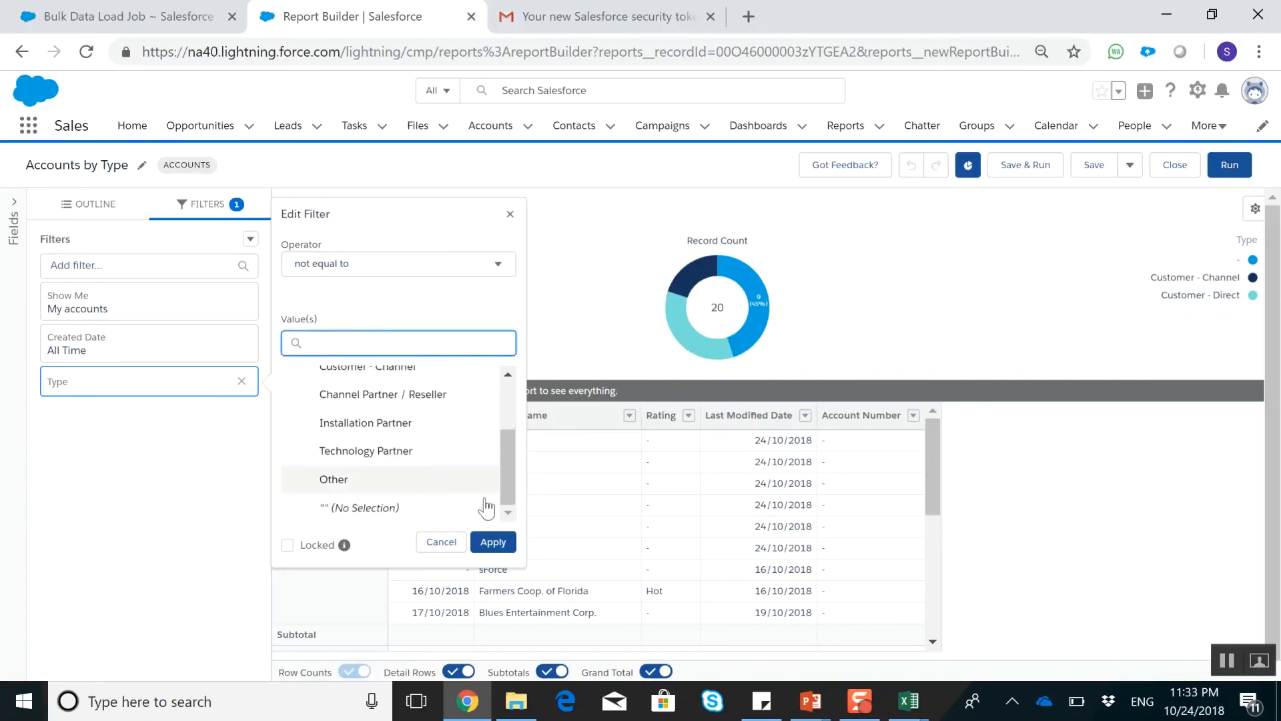
click(495, 542)
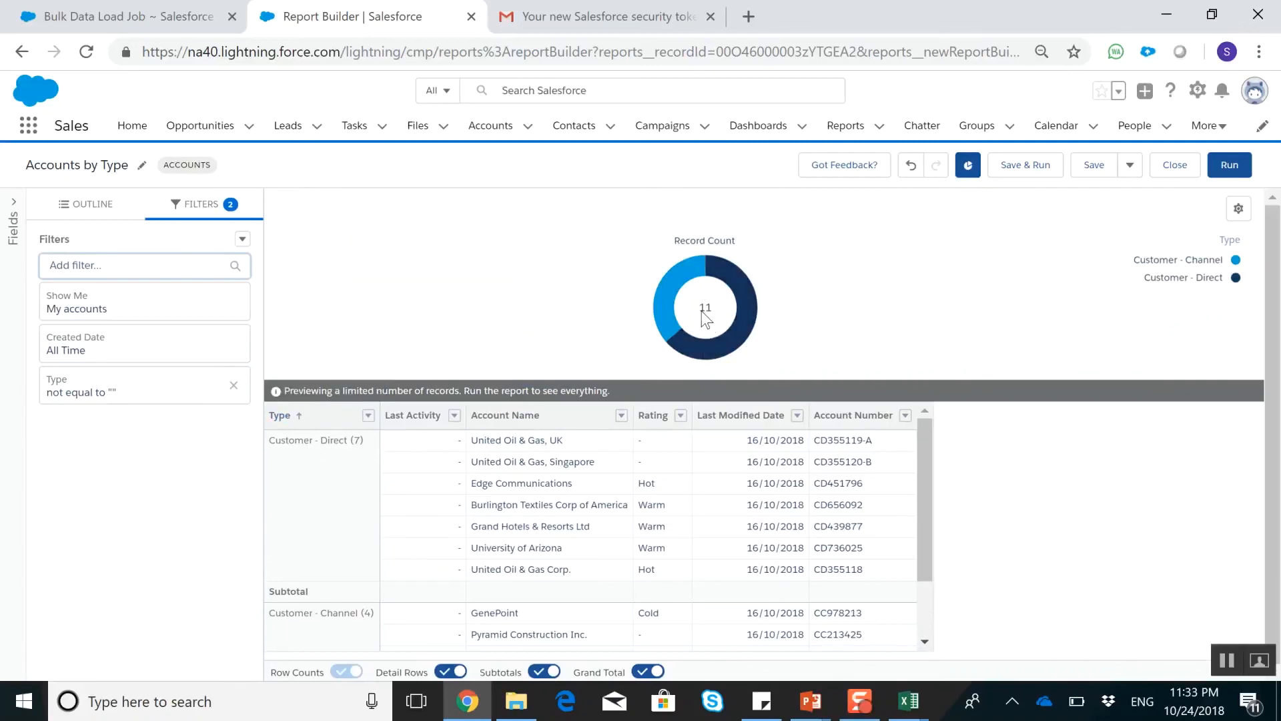
Run the filtered report and review its donut chart and the account rows grouped by type
click(1225, 165)
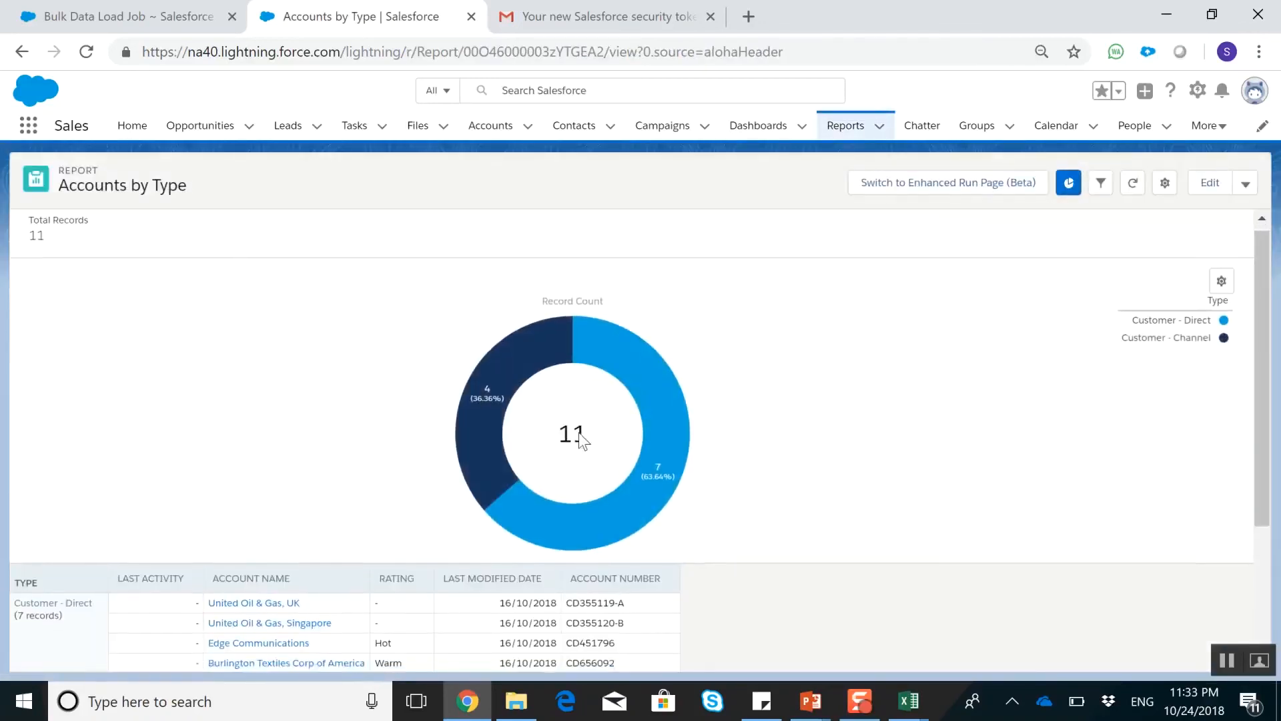
scroll(574, 433, down, 3)
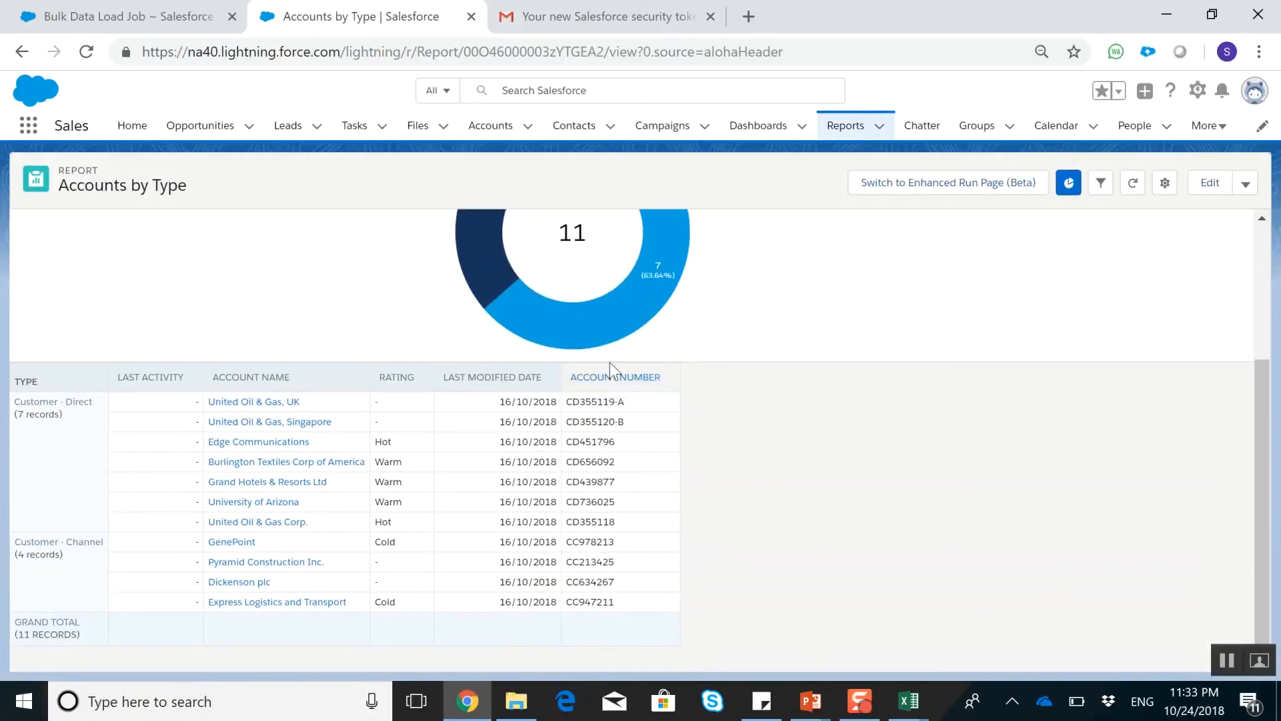
scroll(610, 350, up, 3)
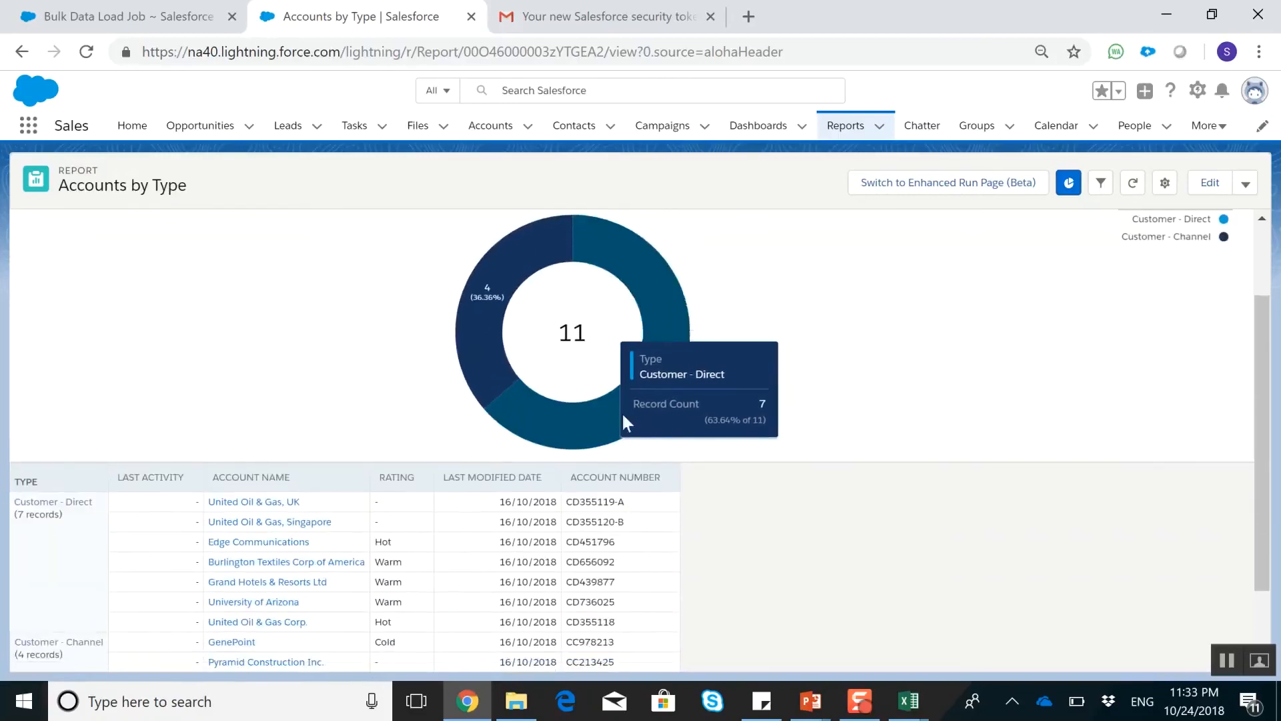
scroll(766, 453, down, 3)
scroll(762, 450, up, 3)
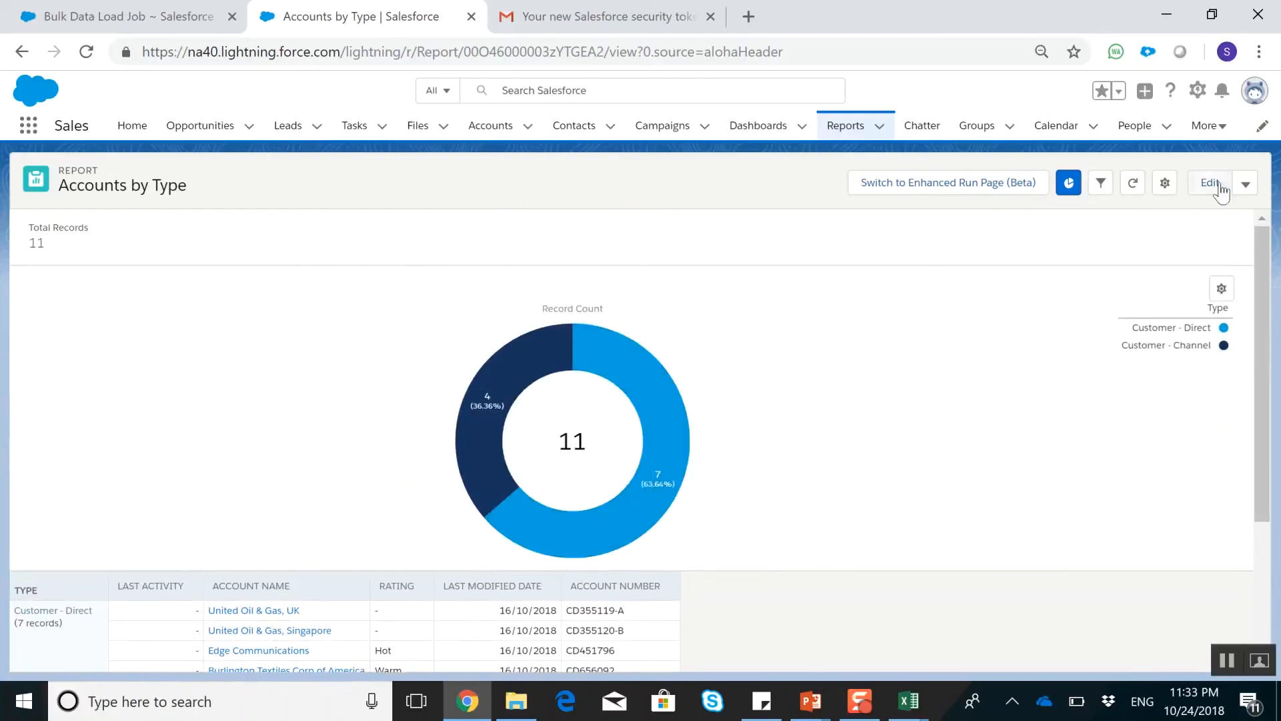
View the report's subscription schedule options and leave them without saving a subscription
click(1245, 184)
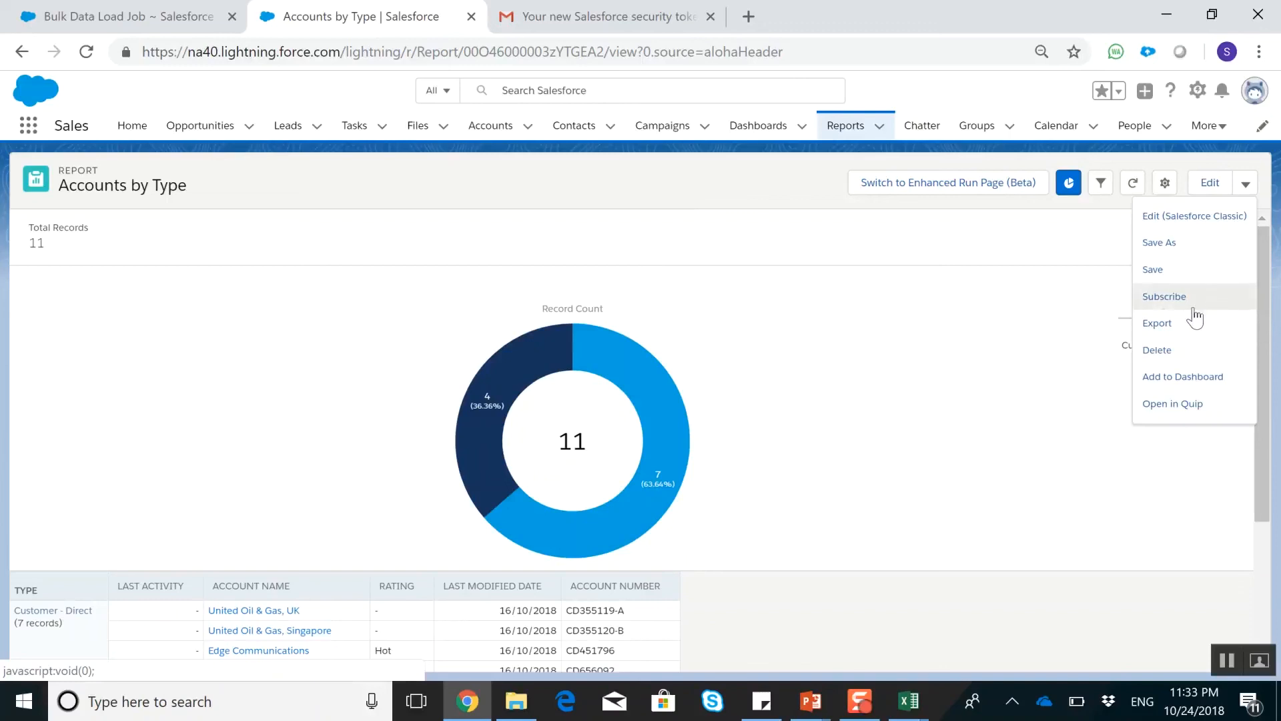
click(1165, 296)
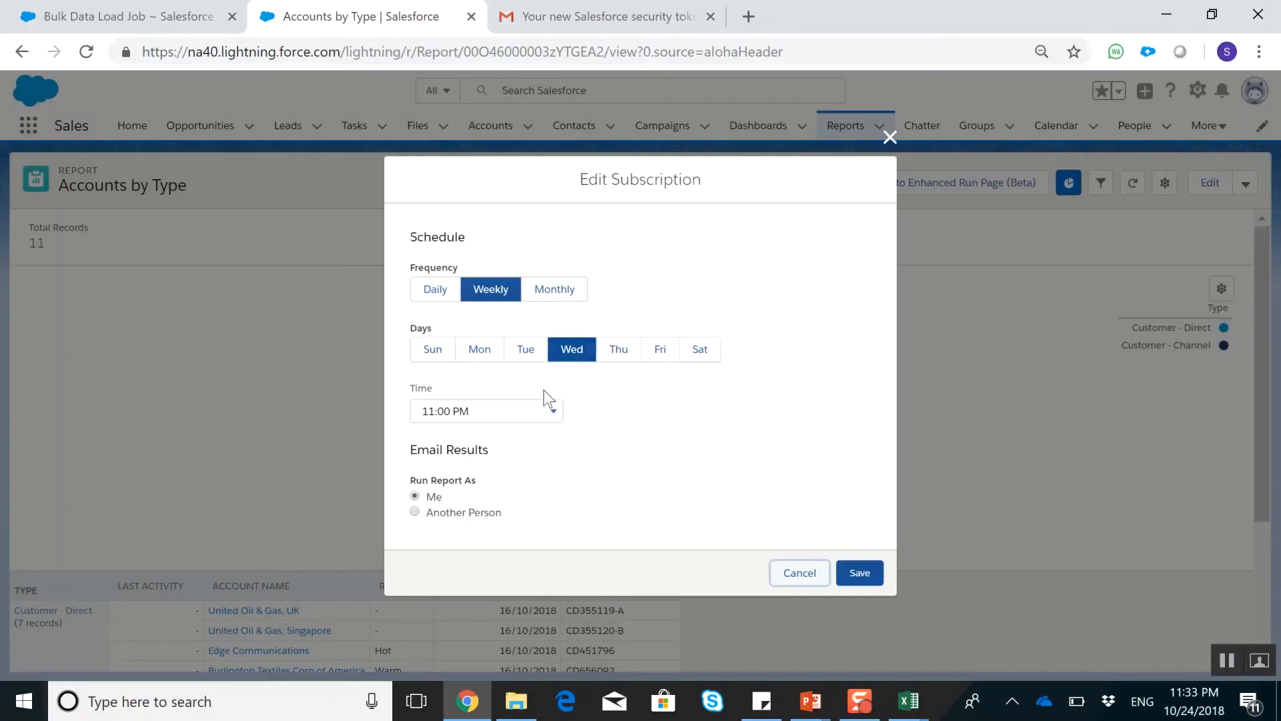
click(801, 578)
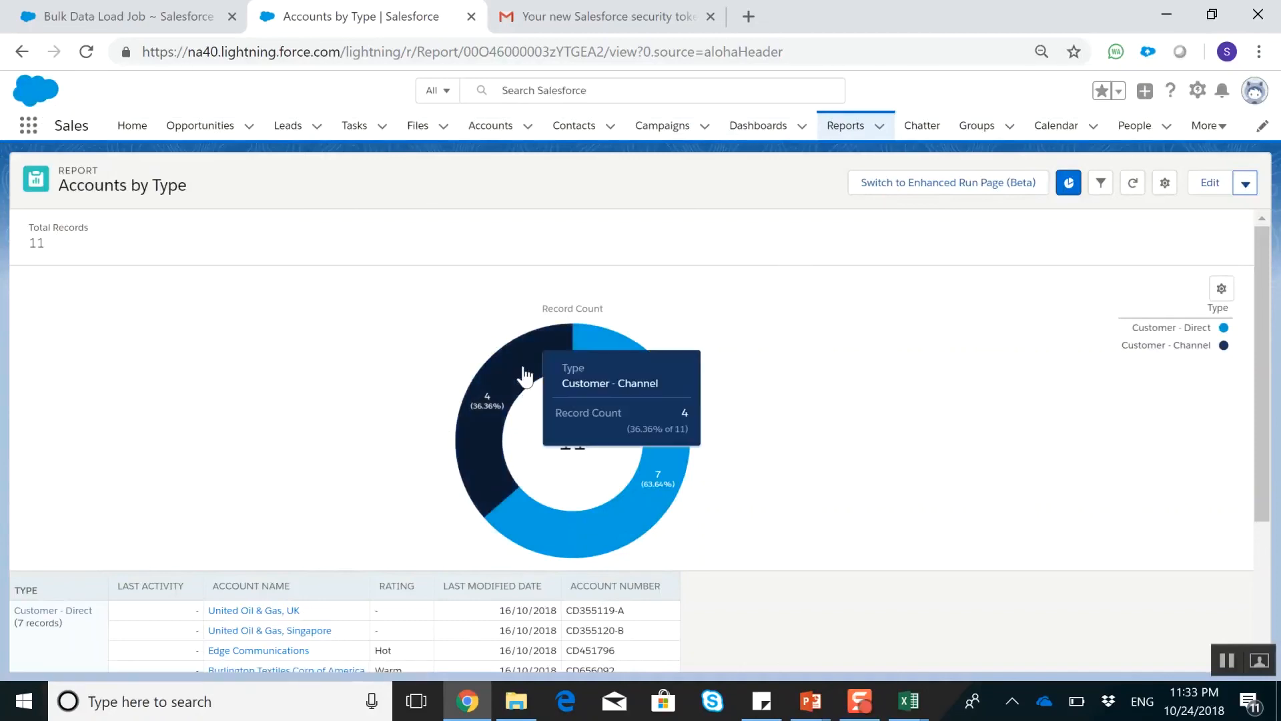
Reopen the Accounts by Type report from the recent reports list for editing
click(761, 125)
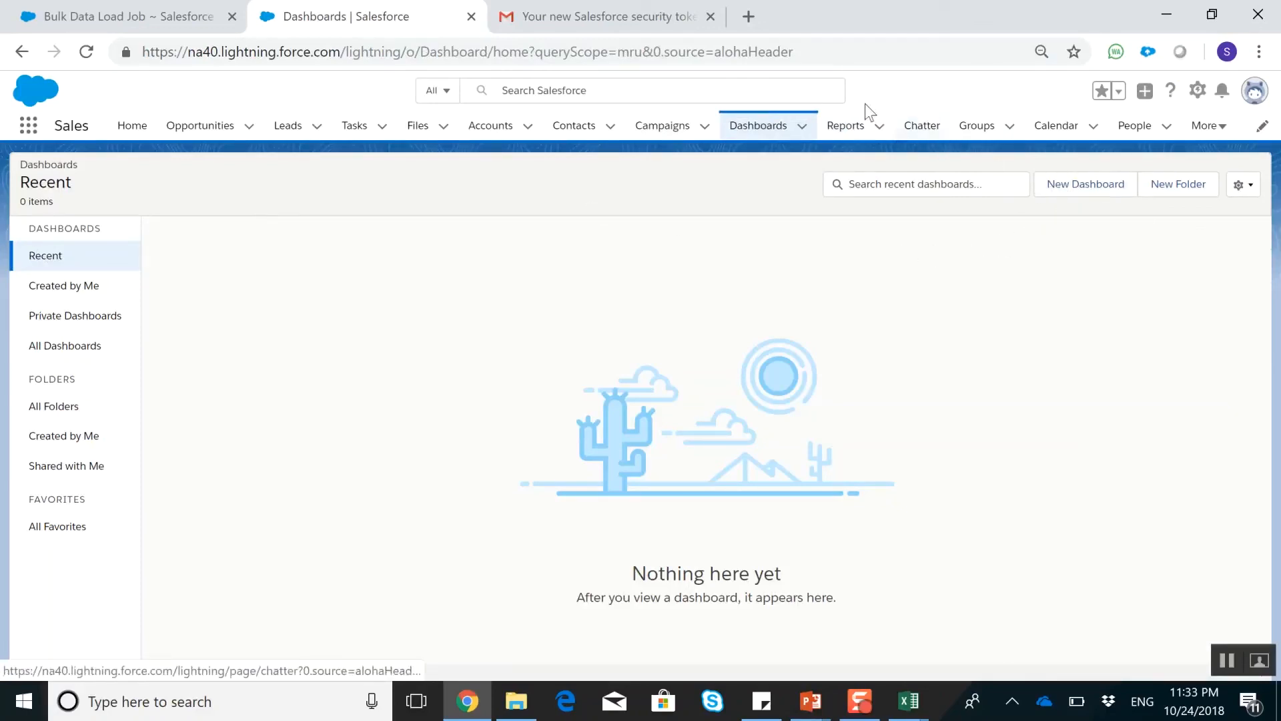
click(850, 138)
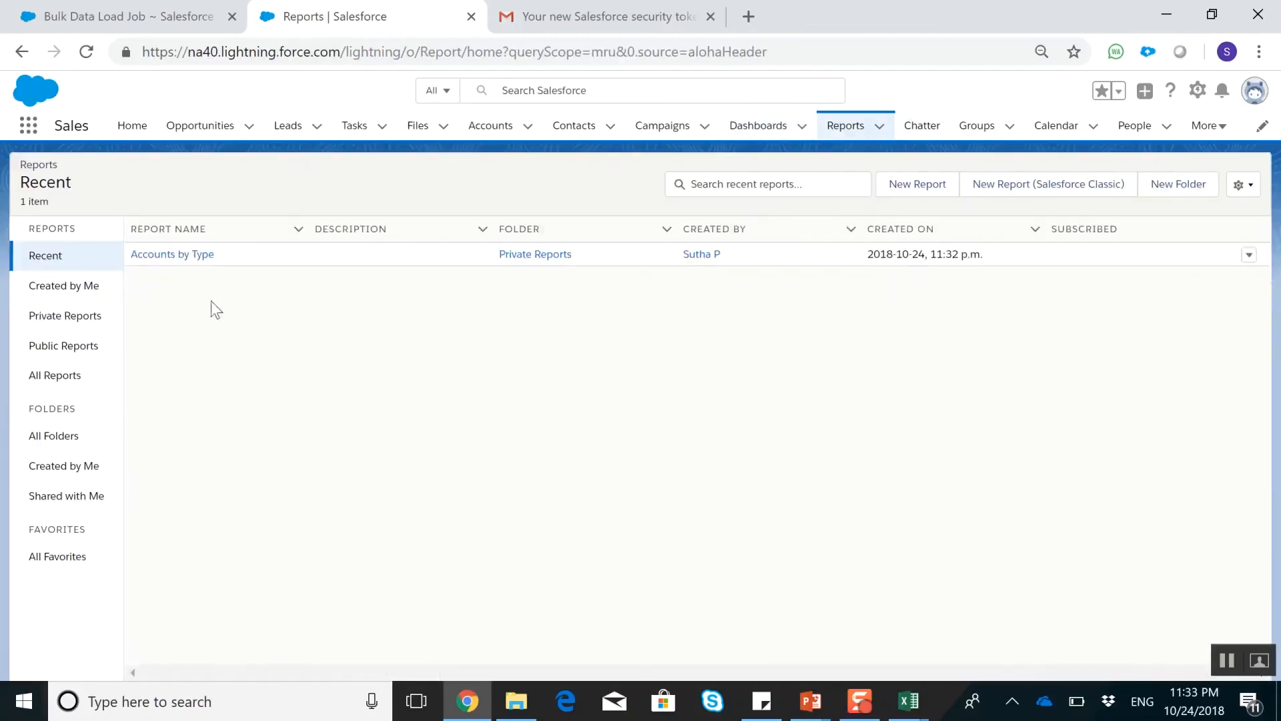
click(175, 260)
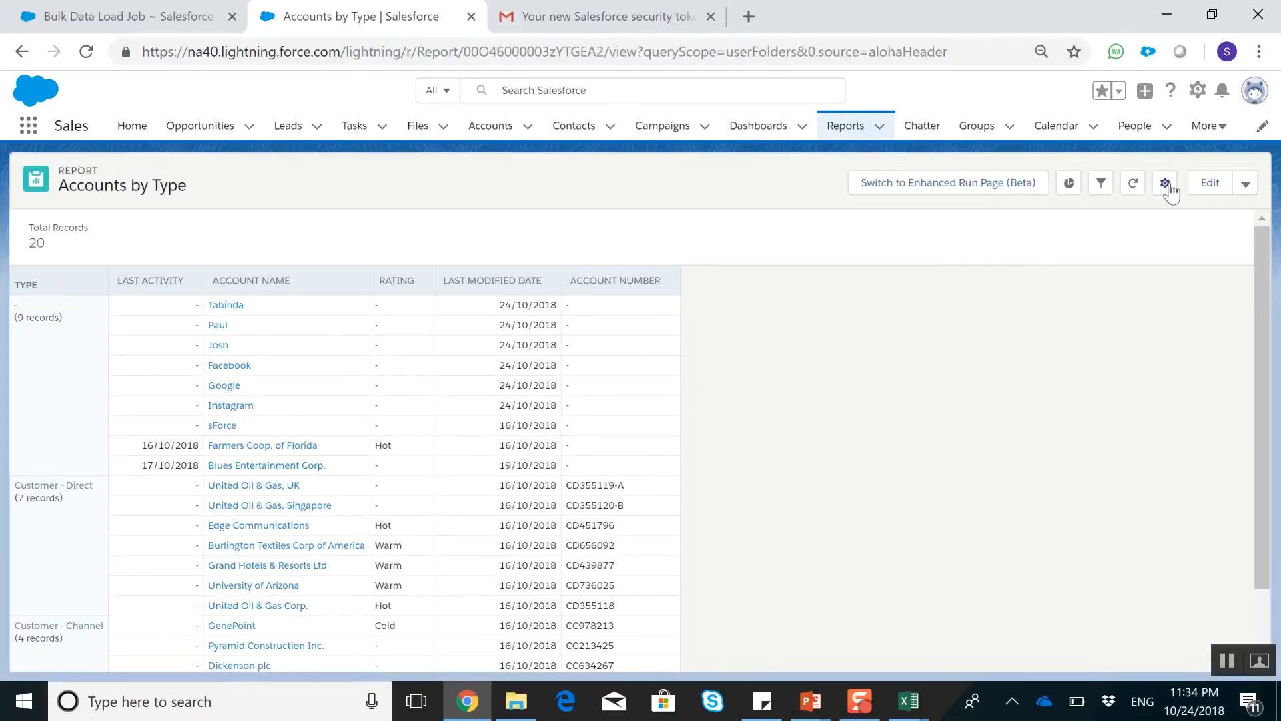
click(1229, 189)
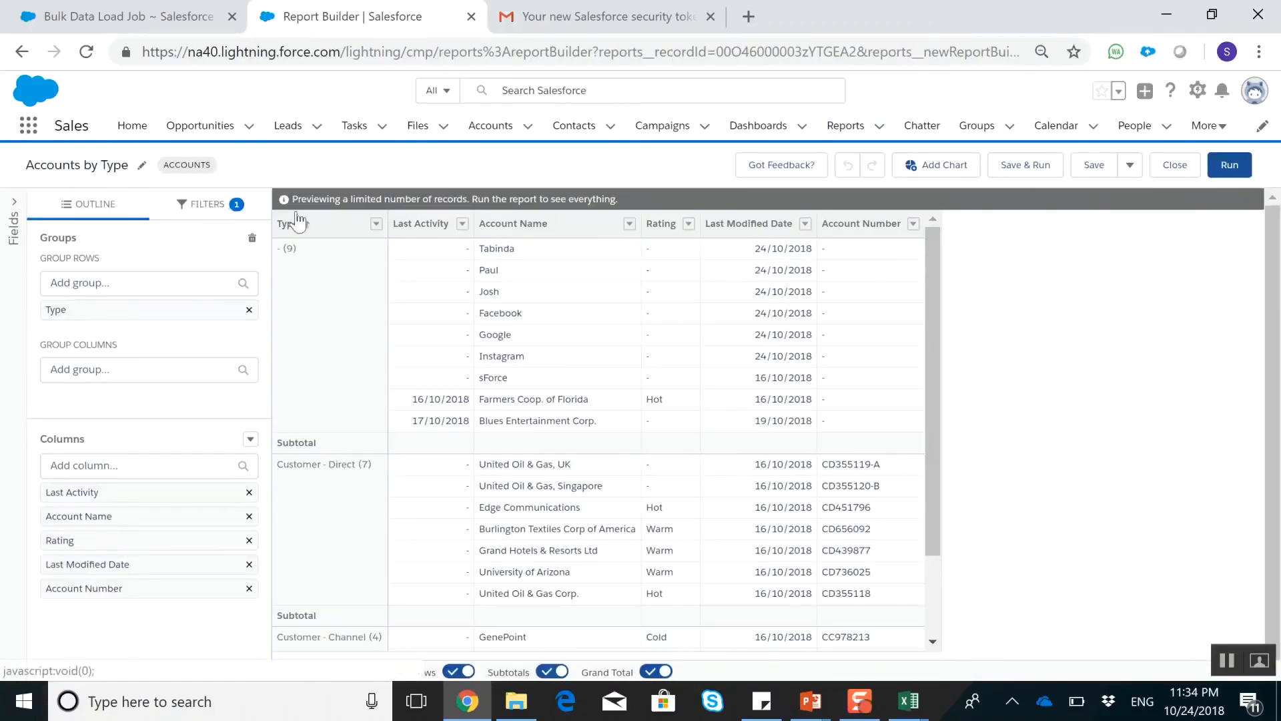
Remove the Type grouping and group the report rows by Last Activity instead
click(370, 223)
click(427, 403)
click(369, 223)
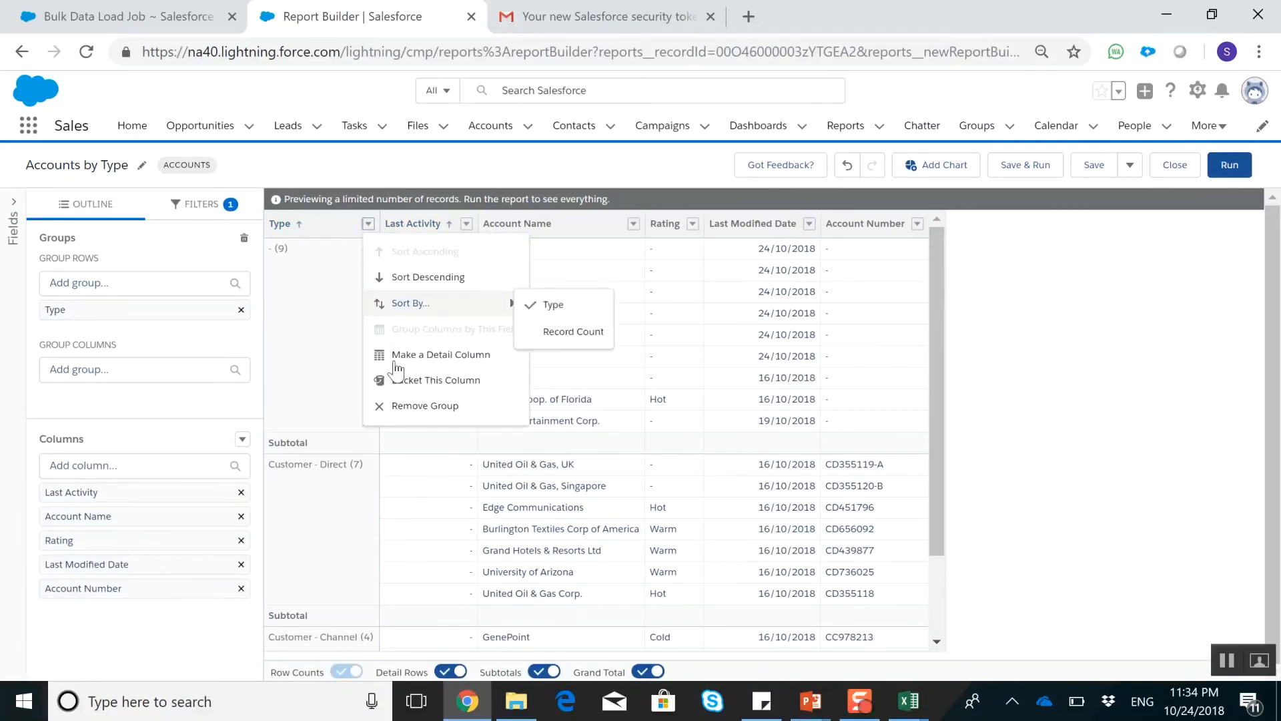
click(399, 410)
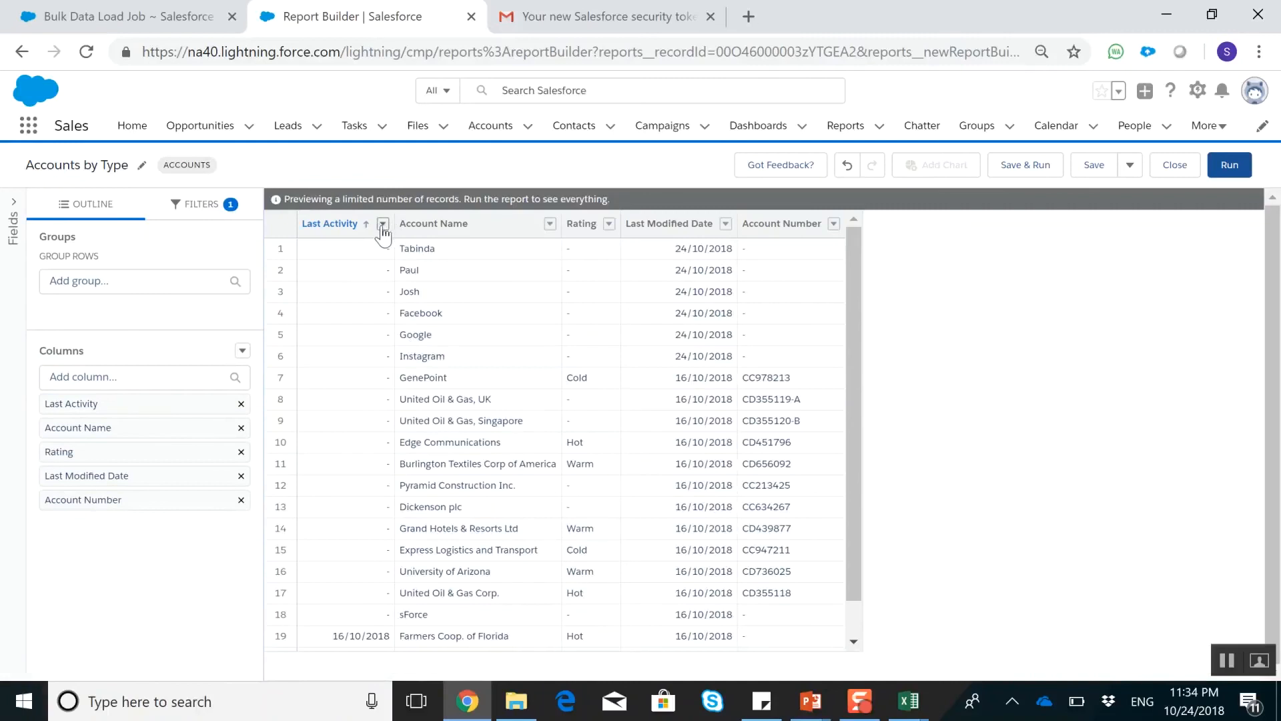
click(383, 226)
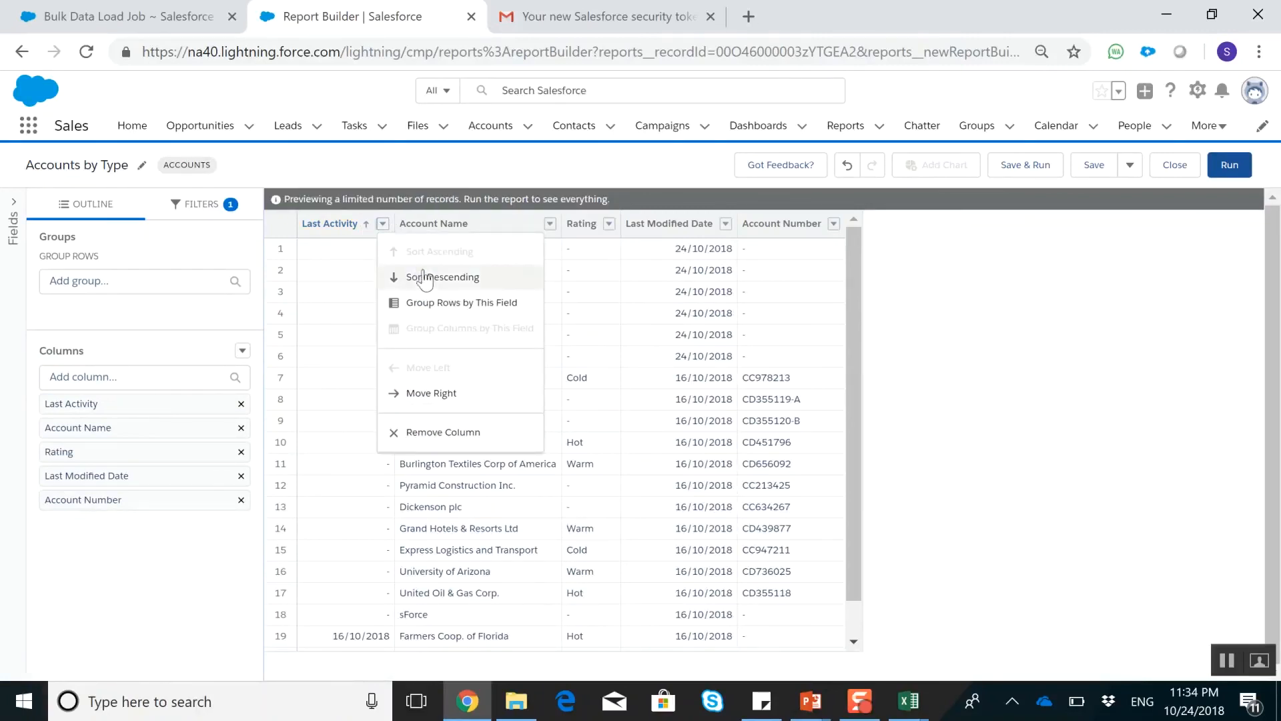
click(446, 302)
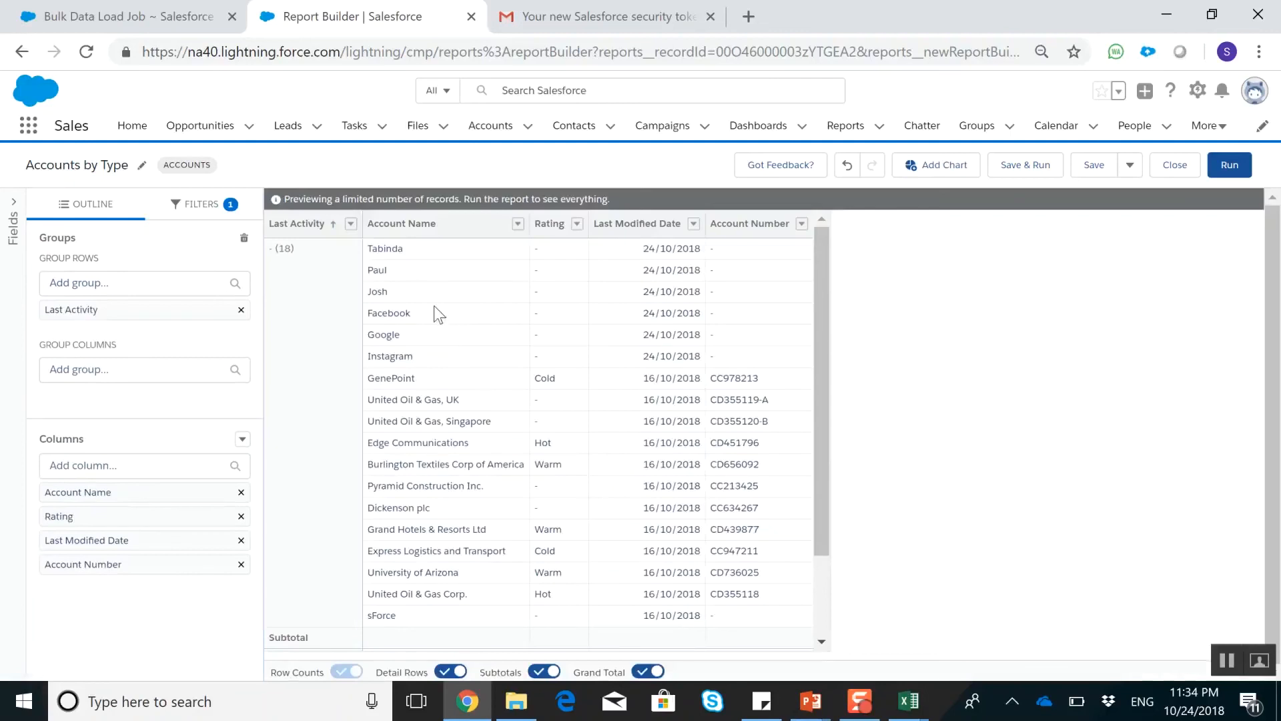
Group the Last Activity dates by Calendar Month and check the resulting row groups
scroll(333, 334, down, 2)
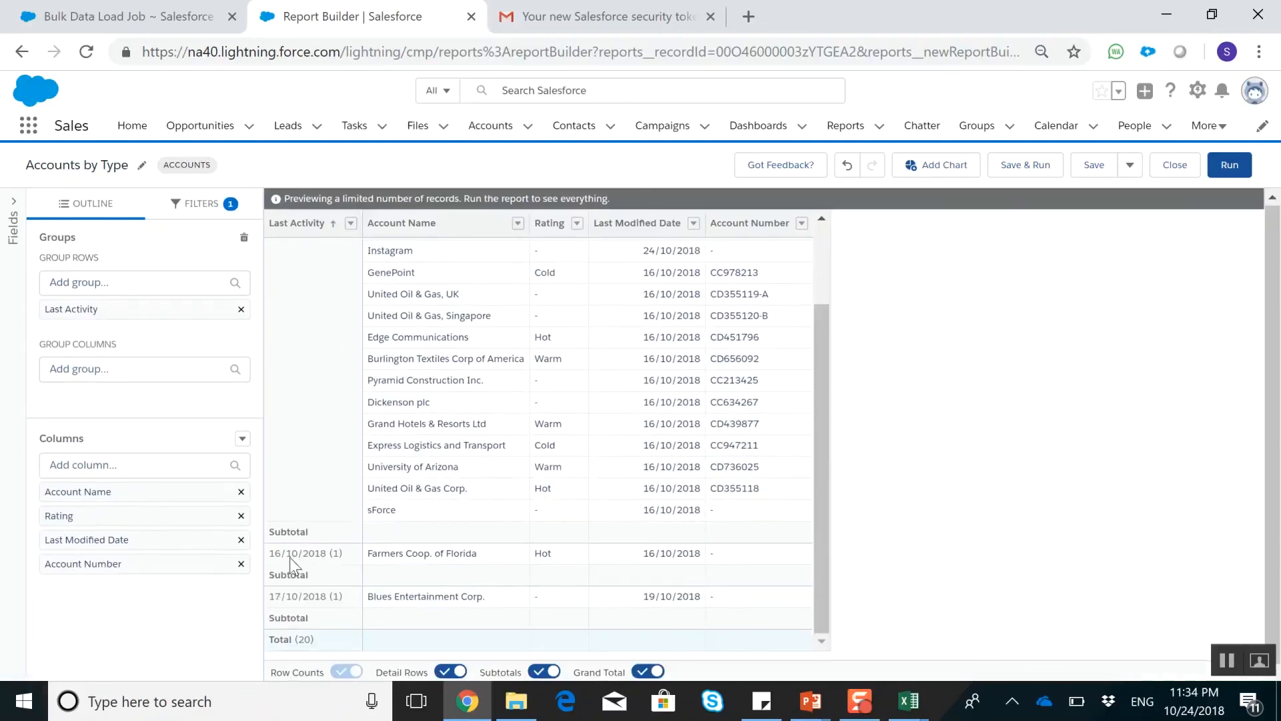
scroll(290, 467, up, 2)
scroll(304, 336, down, 2)
click(351, 224)
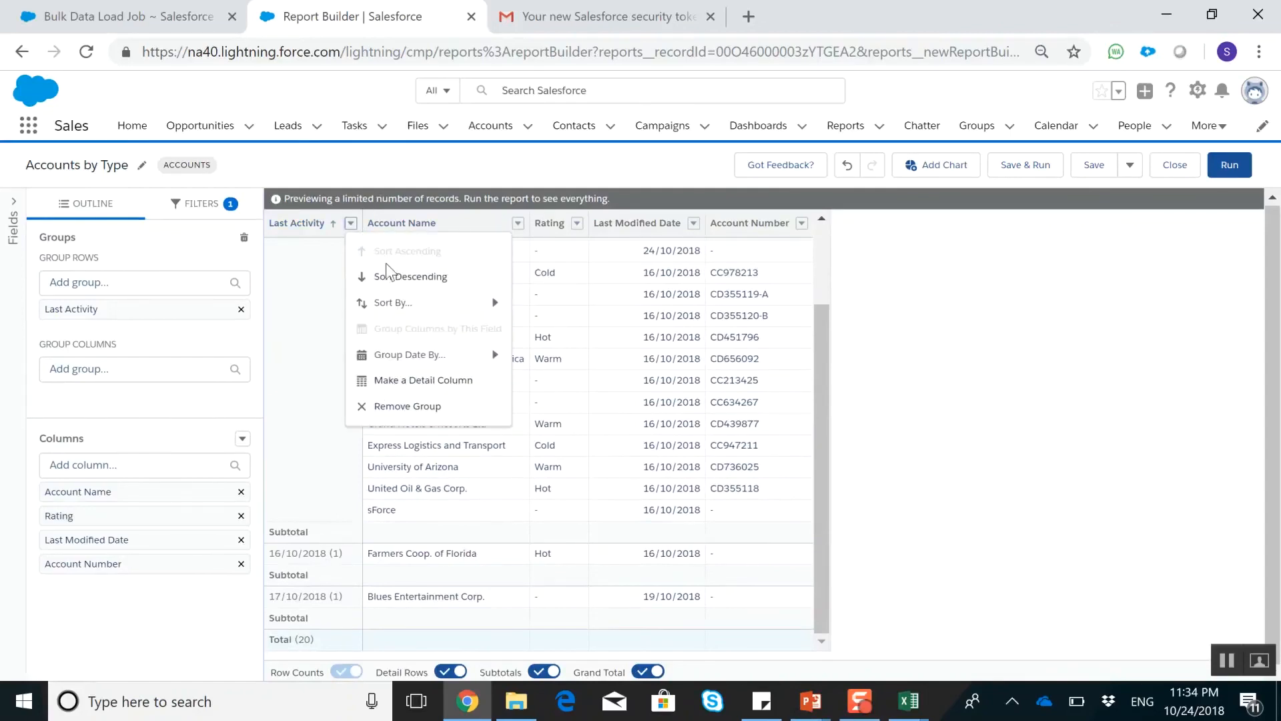
mouse_move(403, 366)
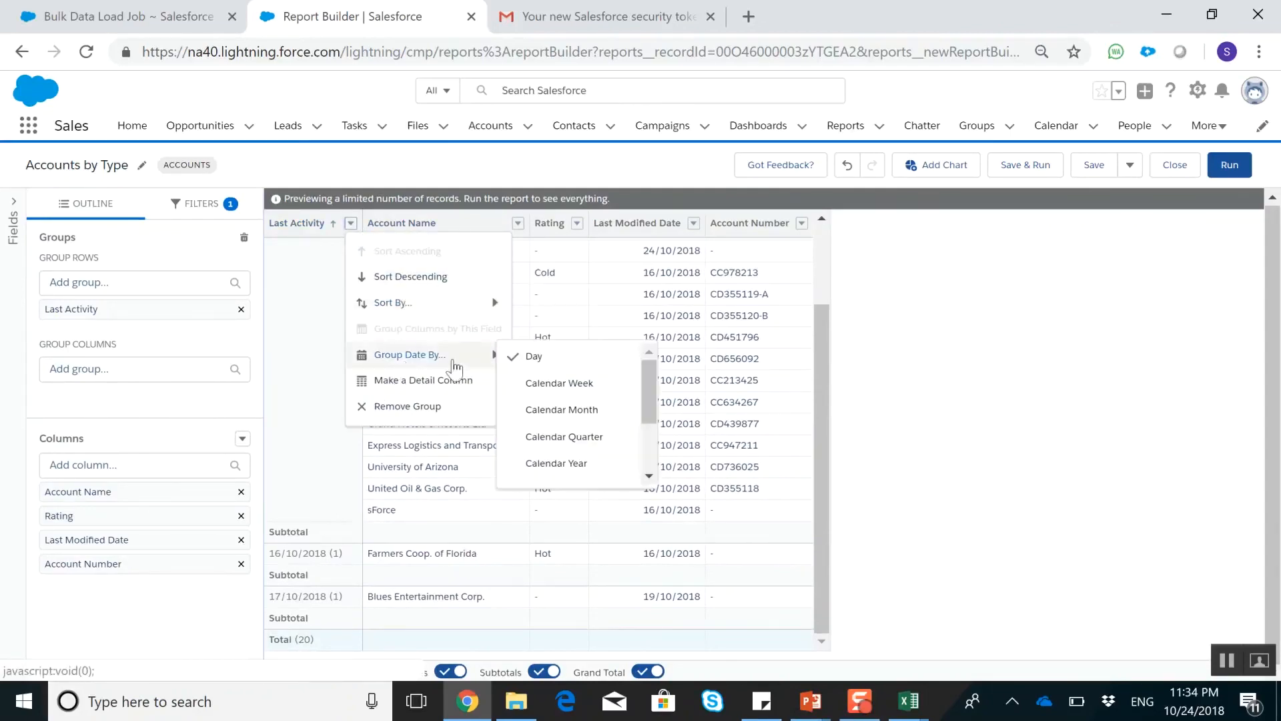
click(584, 409)
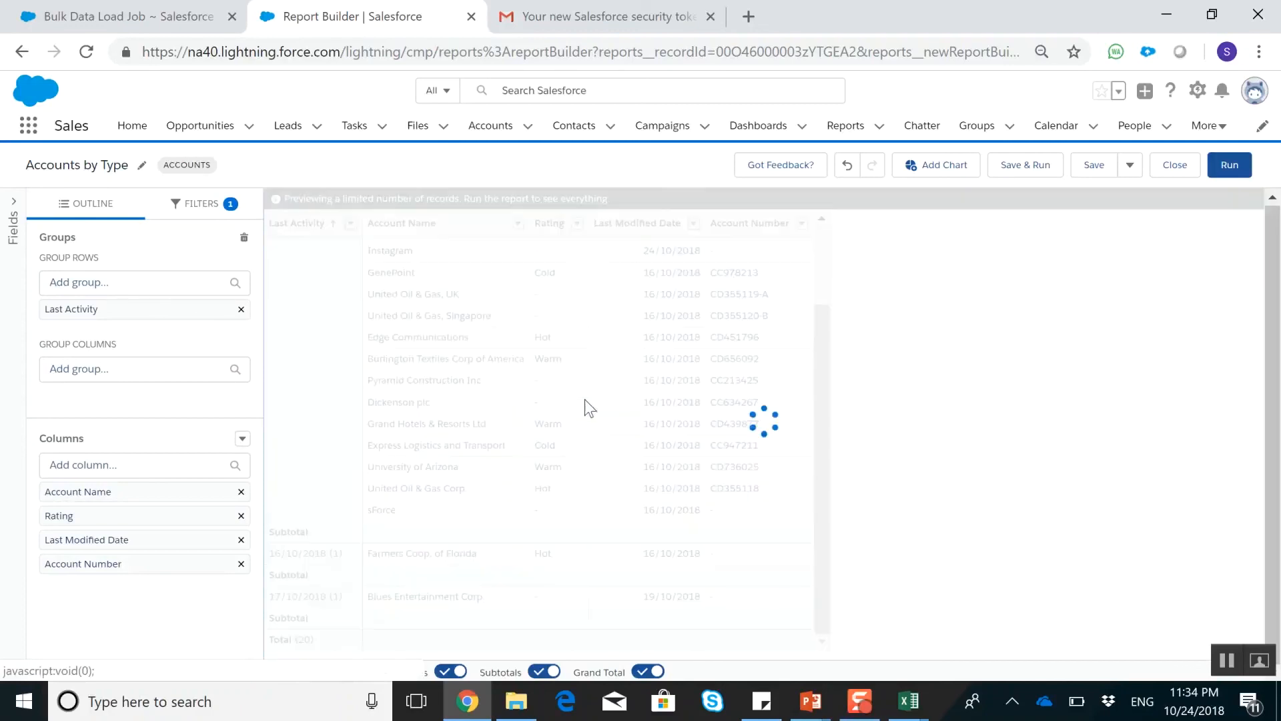
scroll(585, 397, down, 1)
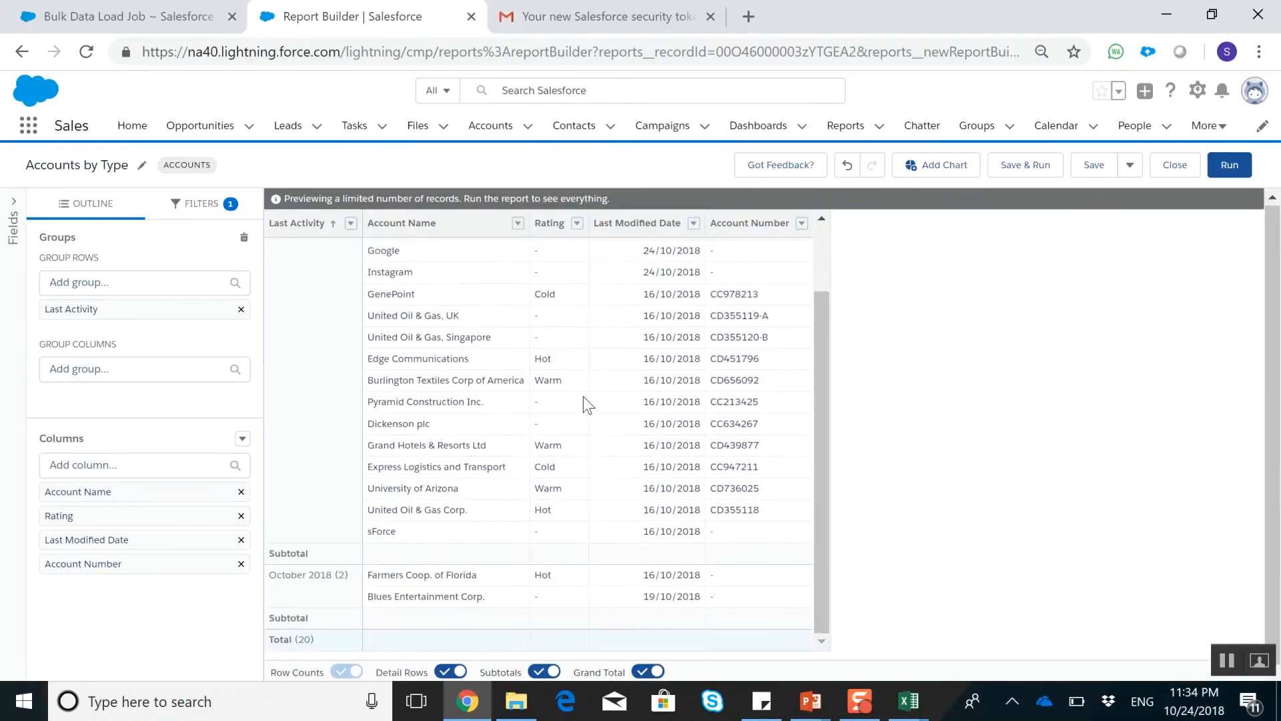
scroll(583, 396, up, 1)
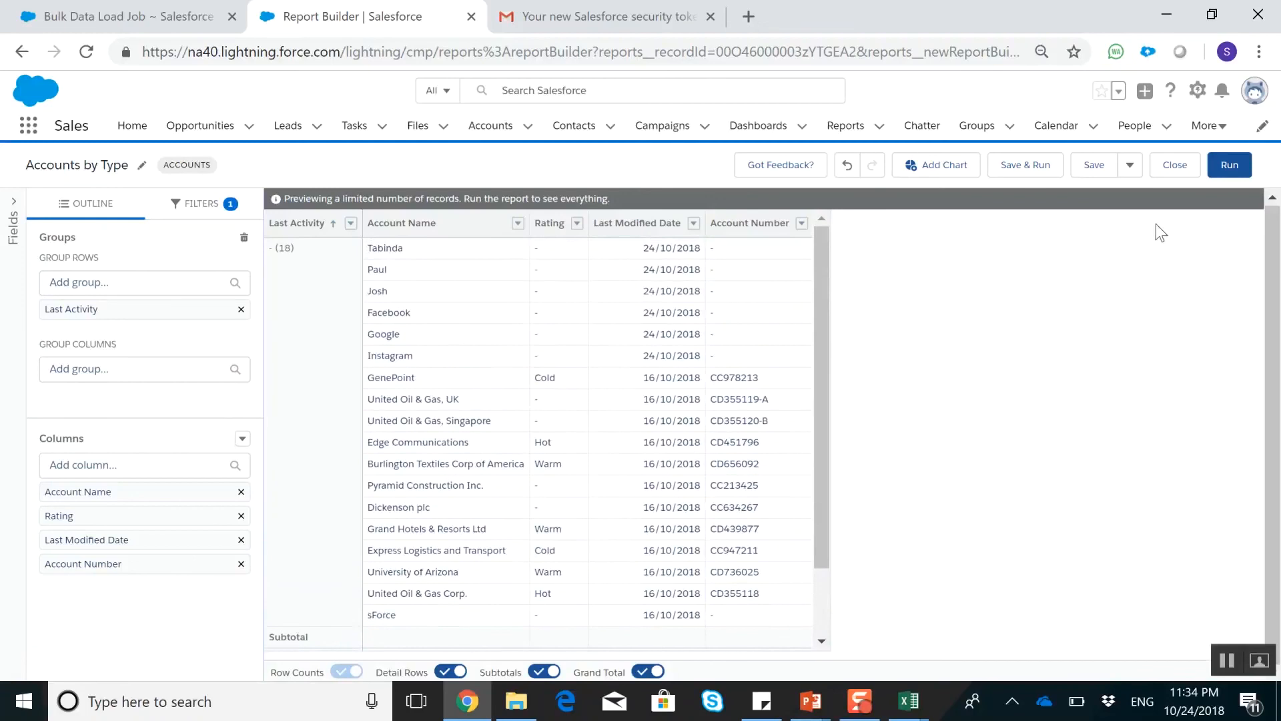
Save the report as a copy named Accounts by Last Activity in the Private Reports folder and run it
click(1130, 167)
click(1143, 194)
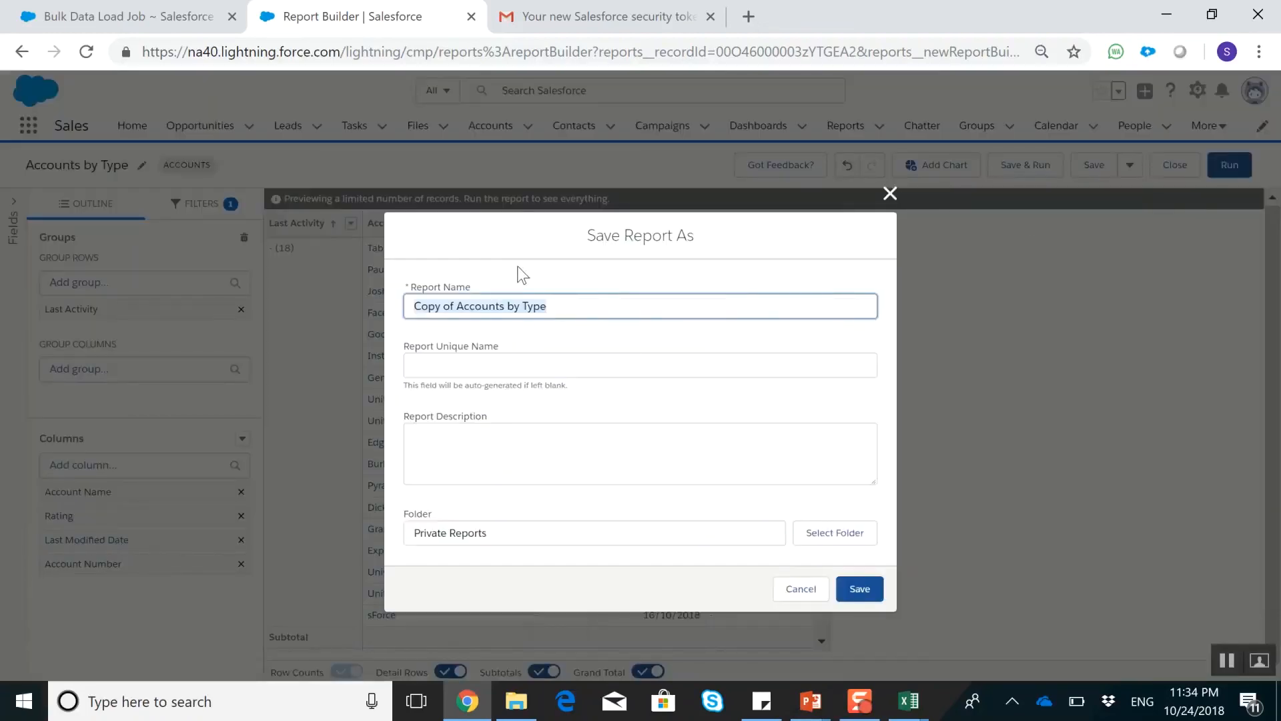
text(Accoun)
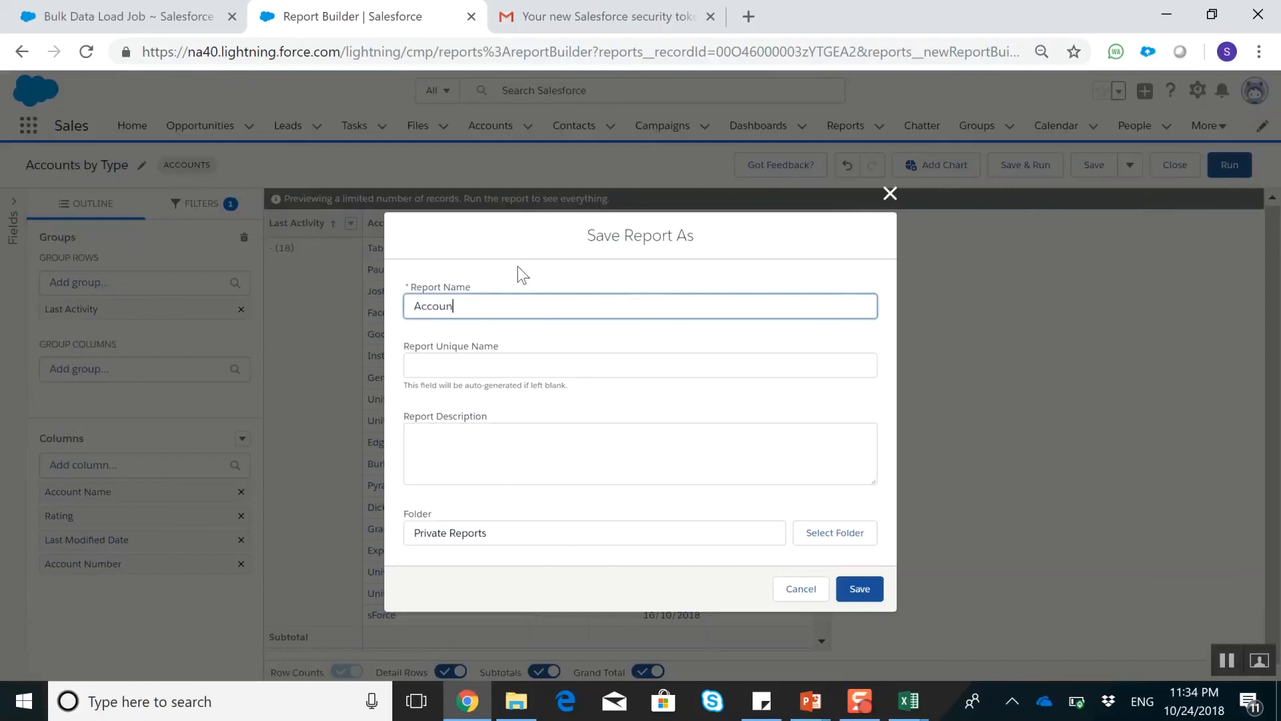
text(ts by Last Activity)
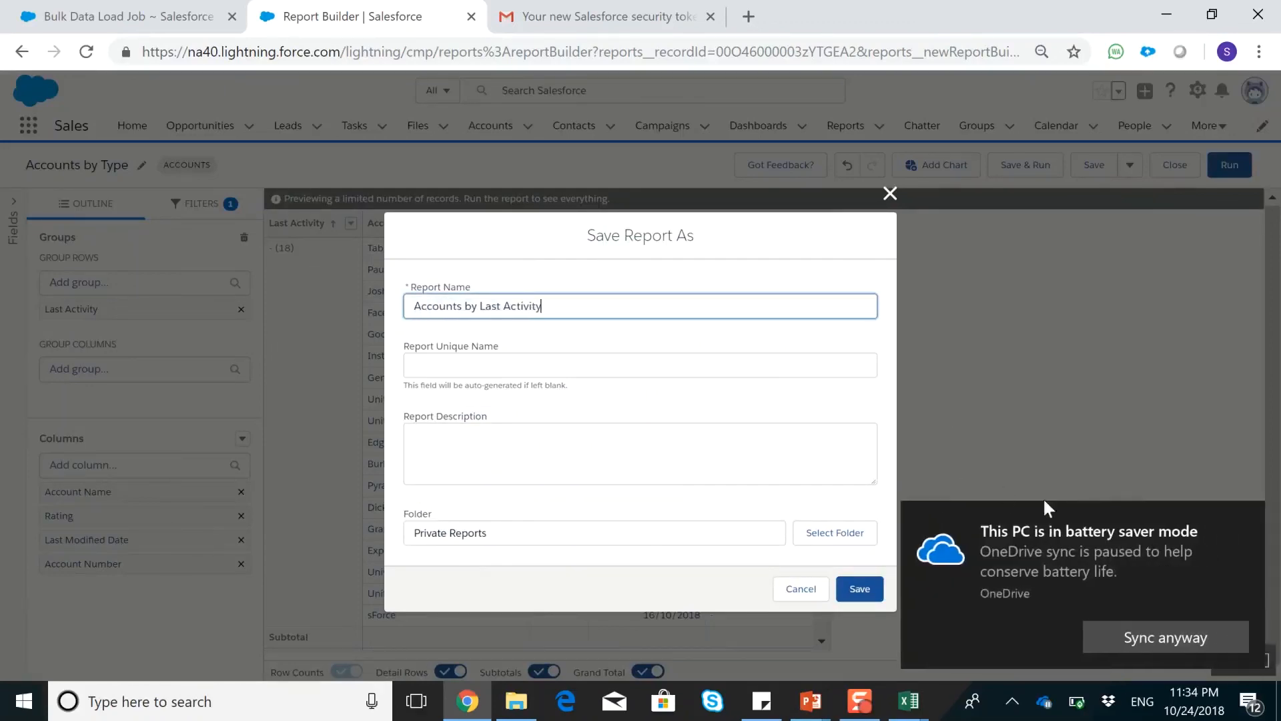
click(860, 589)
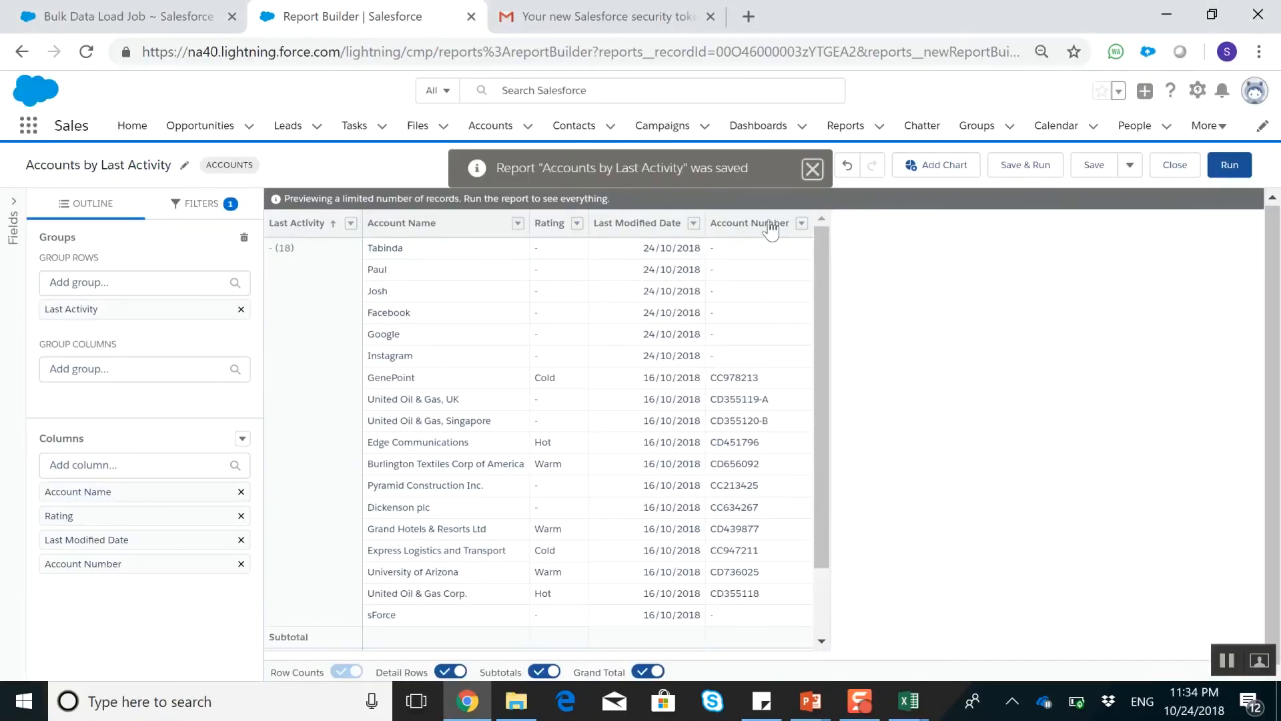
click(810, 167)
click(1233, 162)
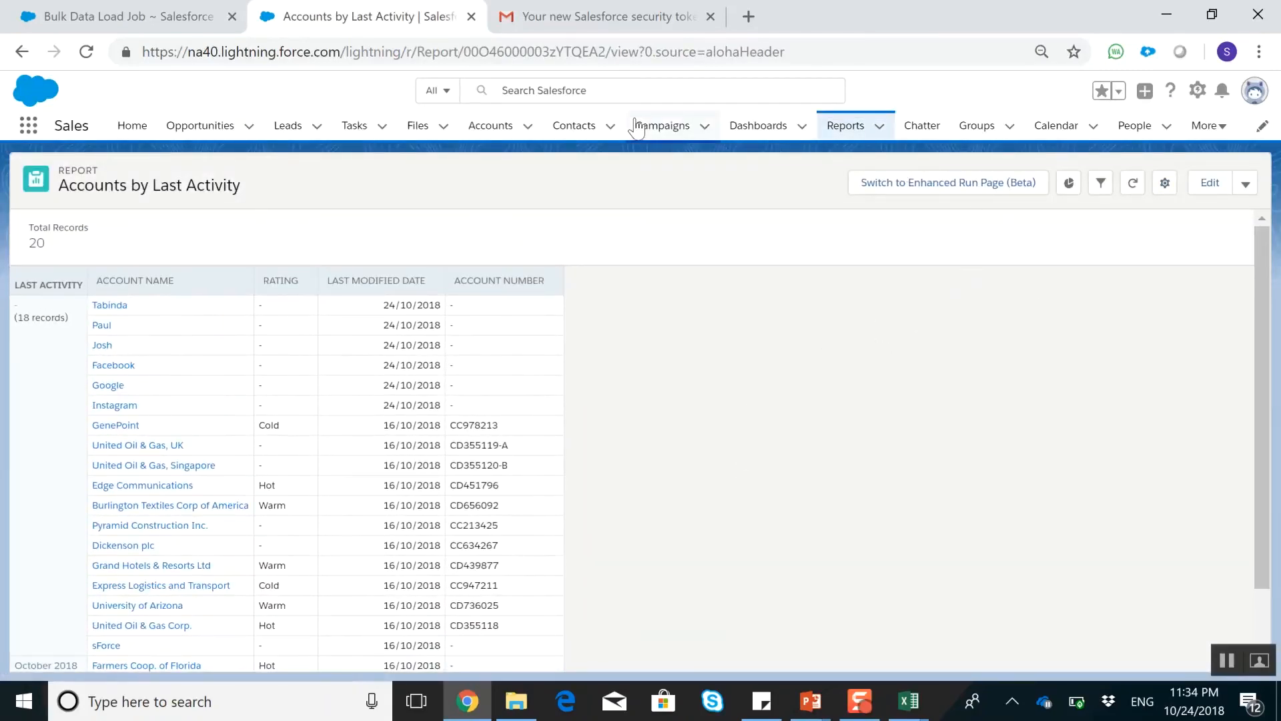
Create a new dashboard named Accounts by Different Filters in the Private Dashboards folder
click(757, 124)
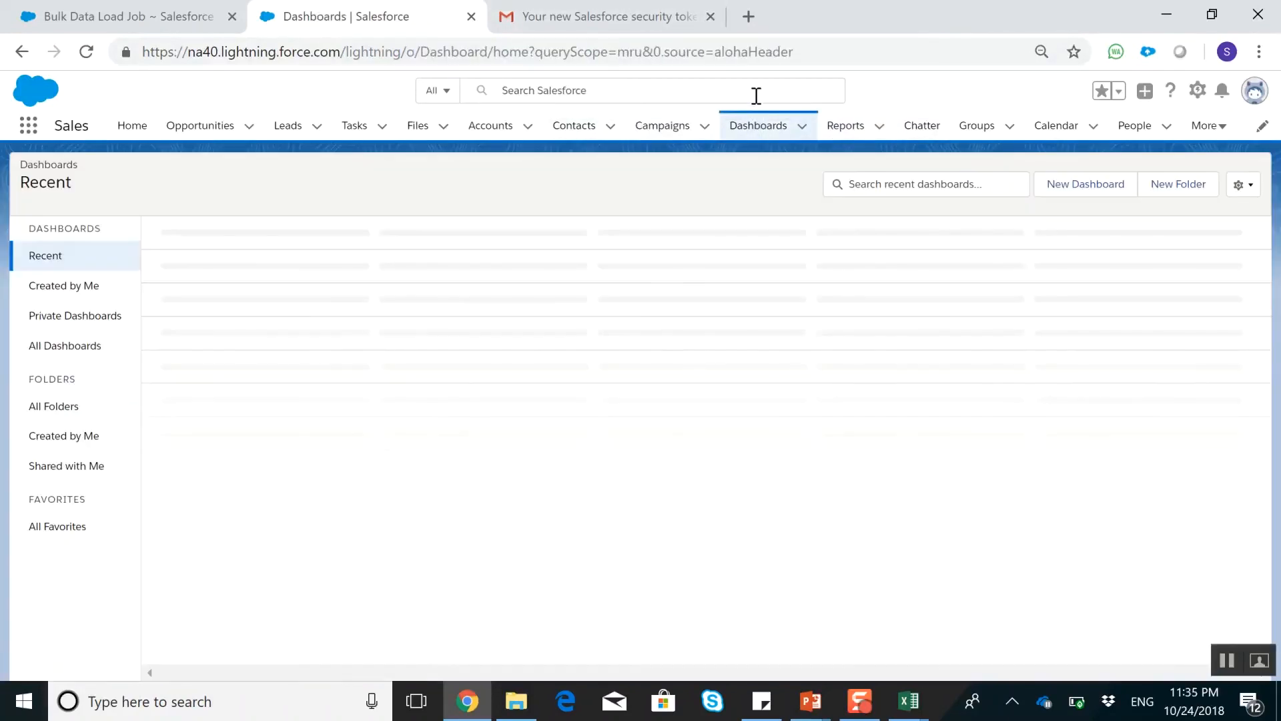
click(1056, 189)
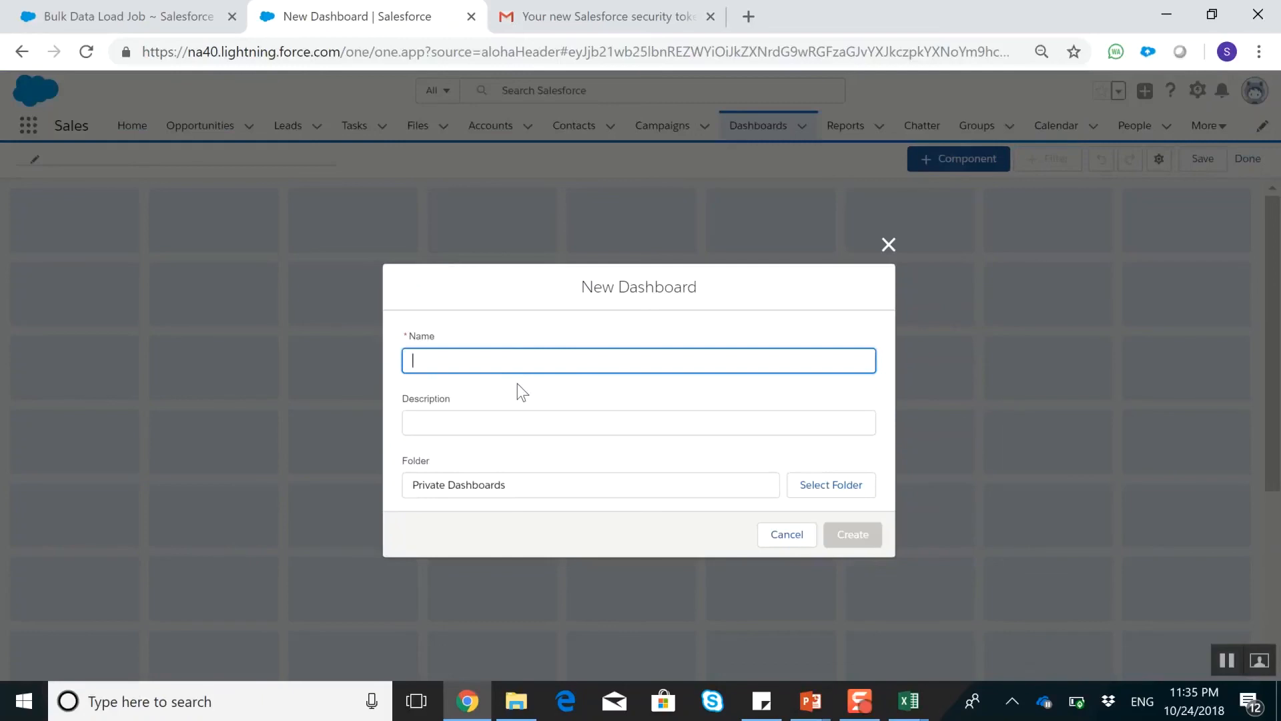
text(Account)
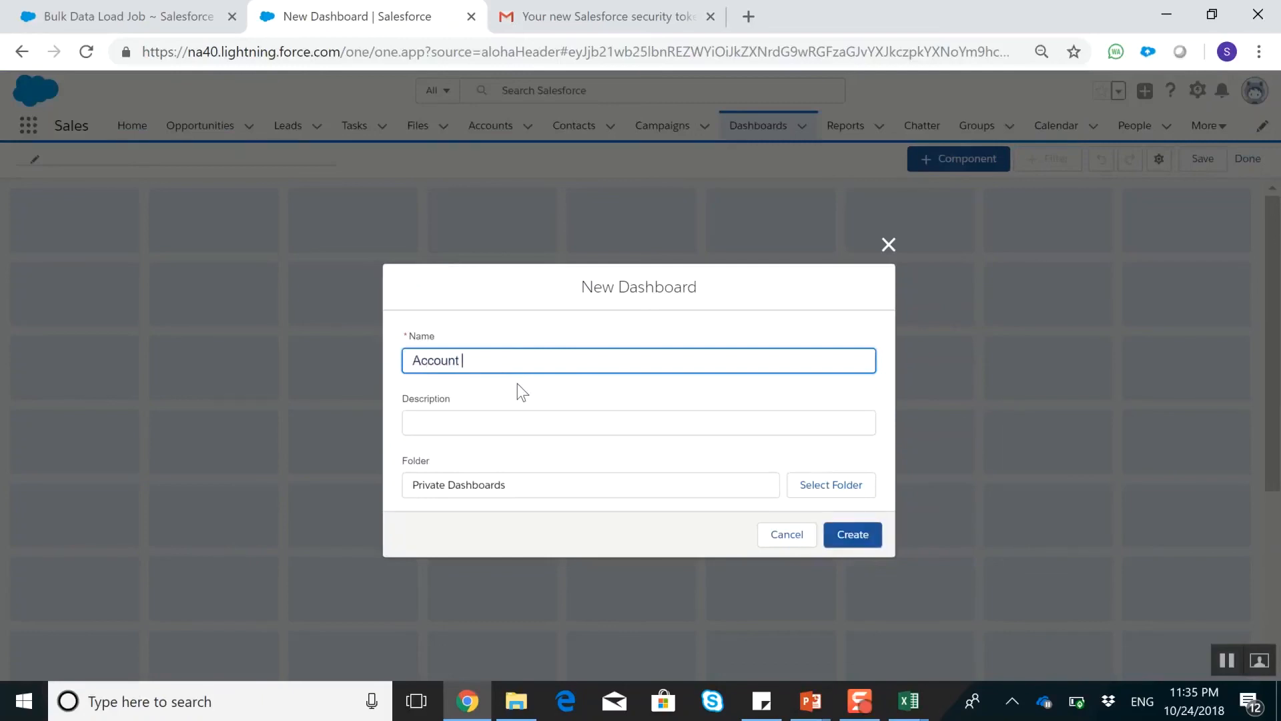
key(BackSpace)
text(s by Different Filters)
key(Tab)
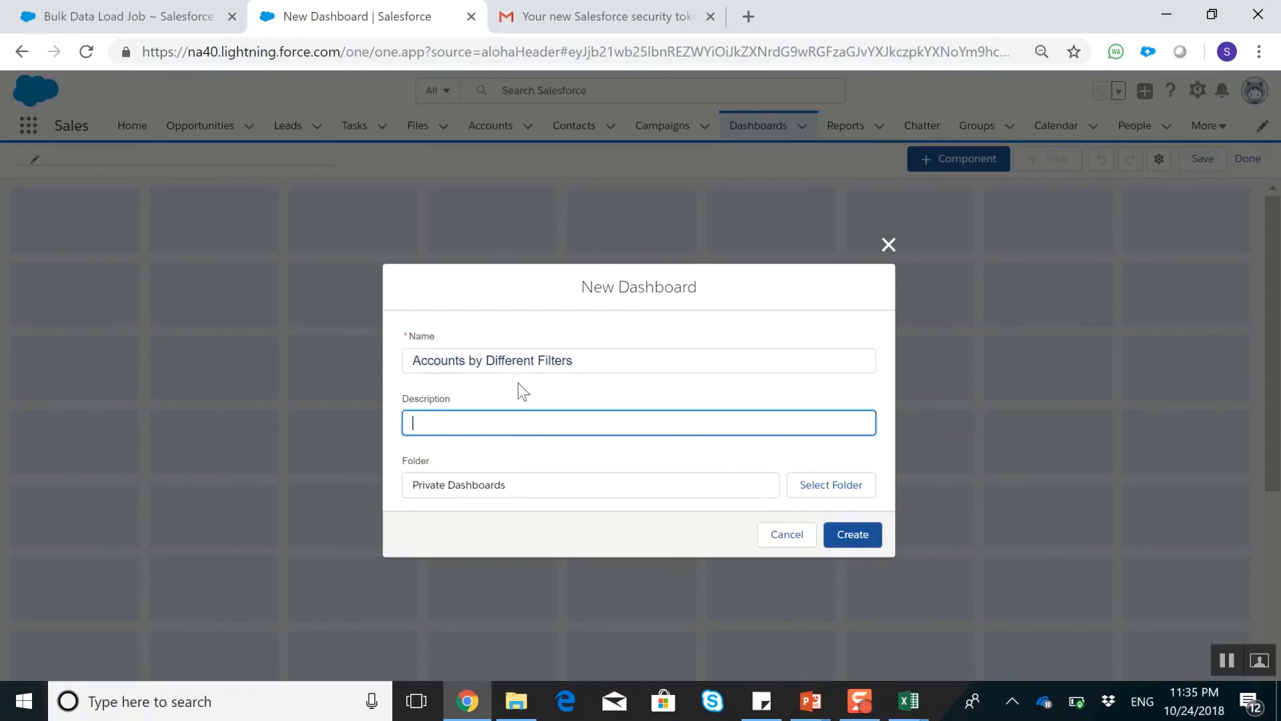
click(859, 534)
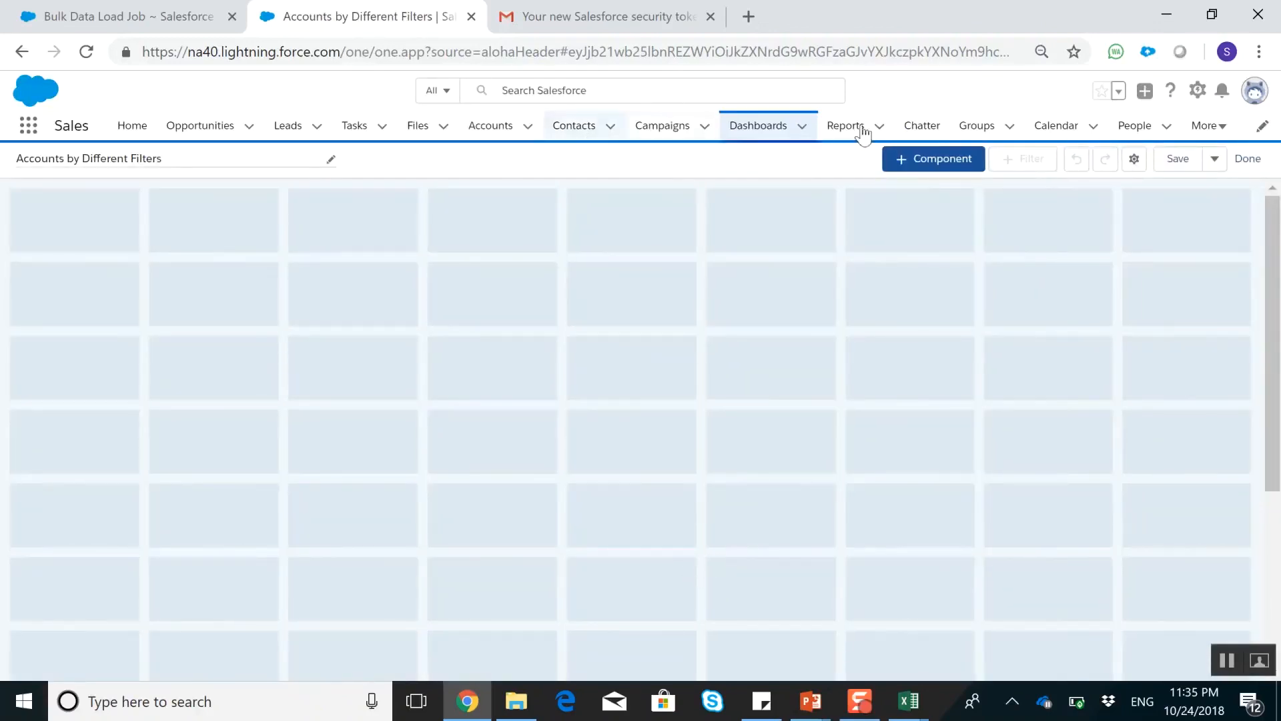
Add a donut chart component from the Accounts by Type report, showing record count sliced by Type with percentages
click(912, 161)
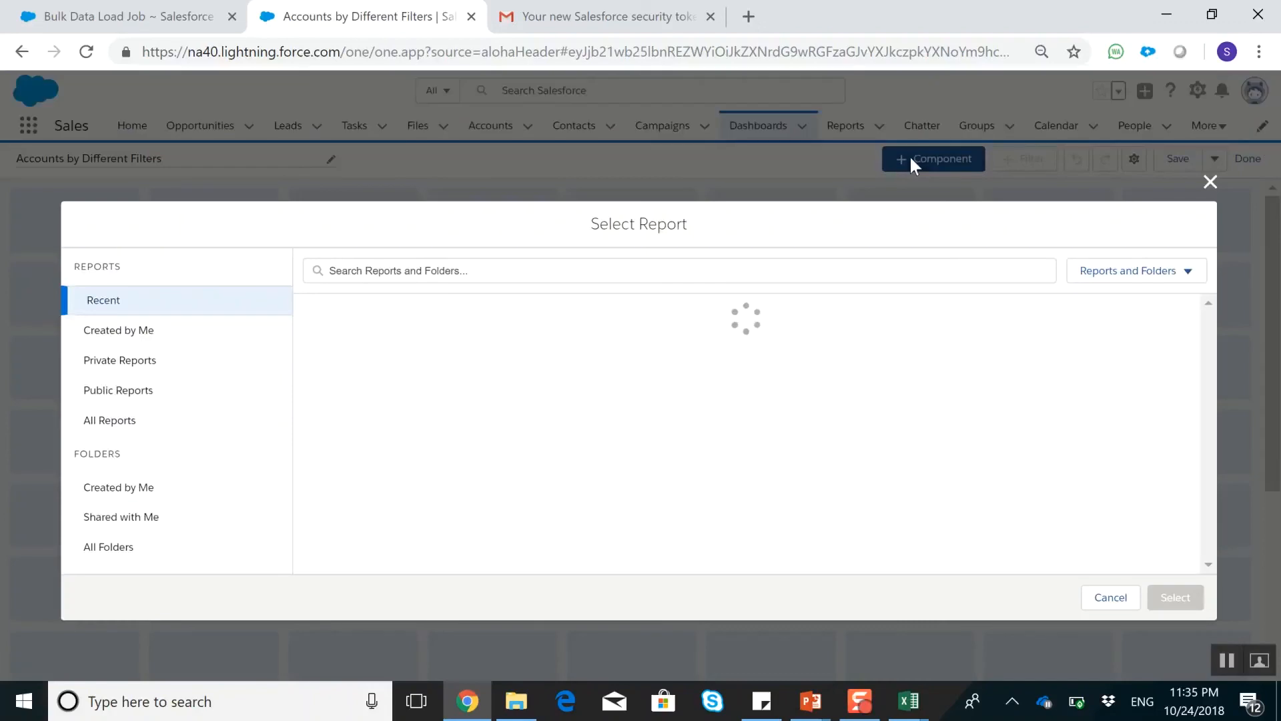
click(414, 371)
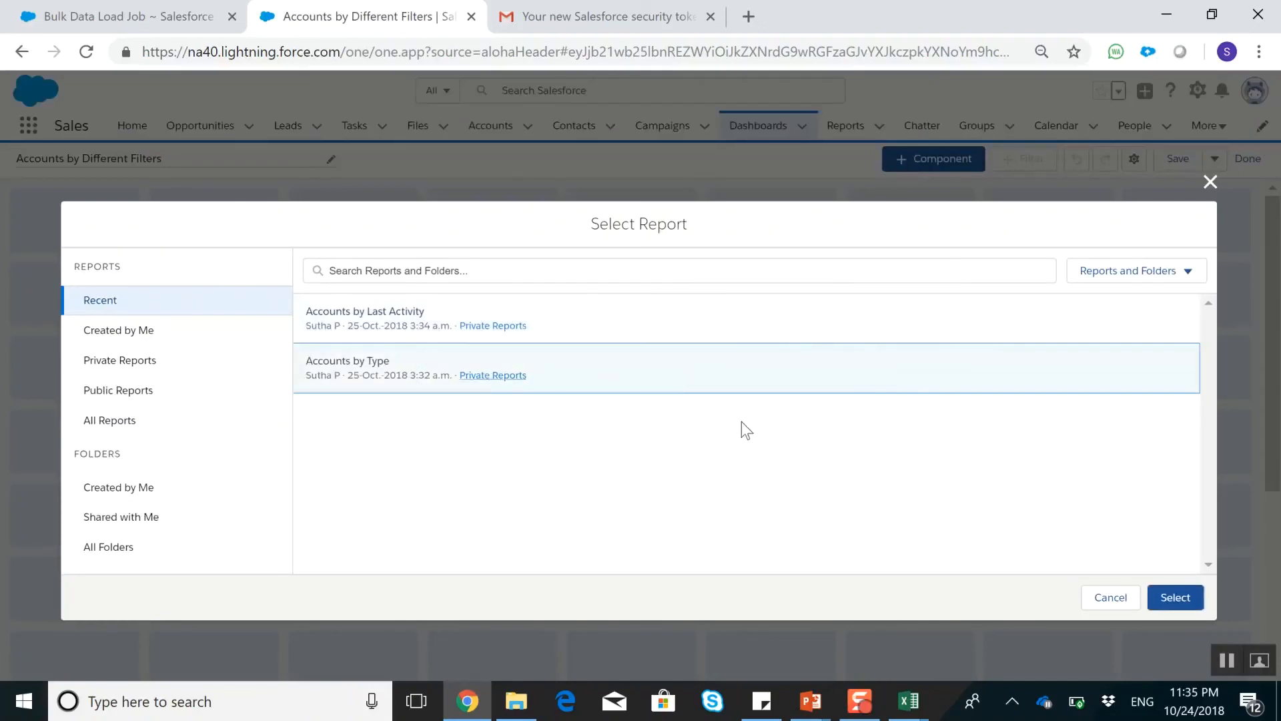
click(1188, 612)
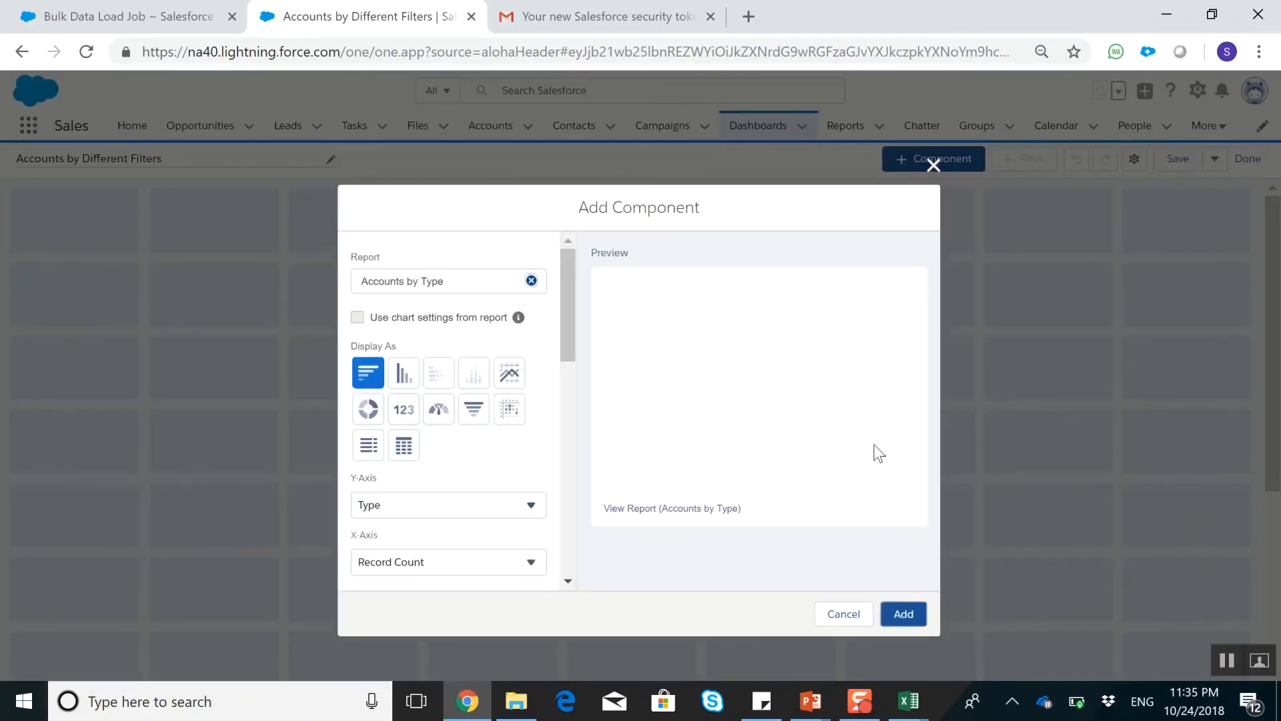
click(374, 416)
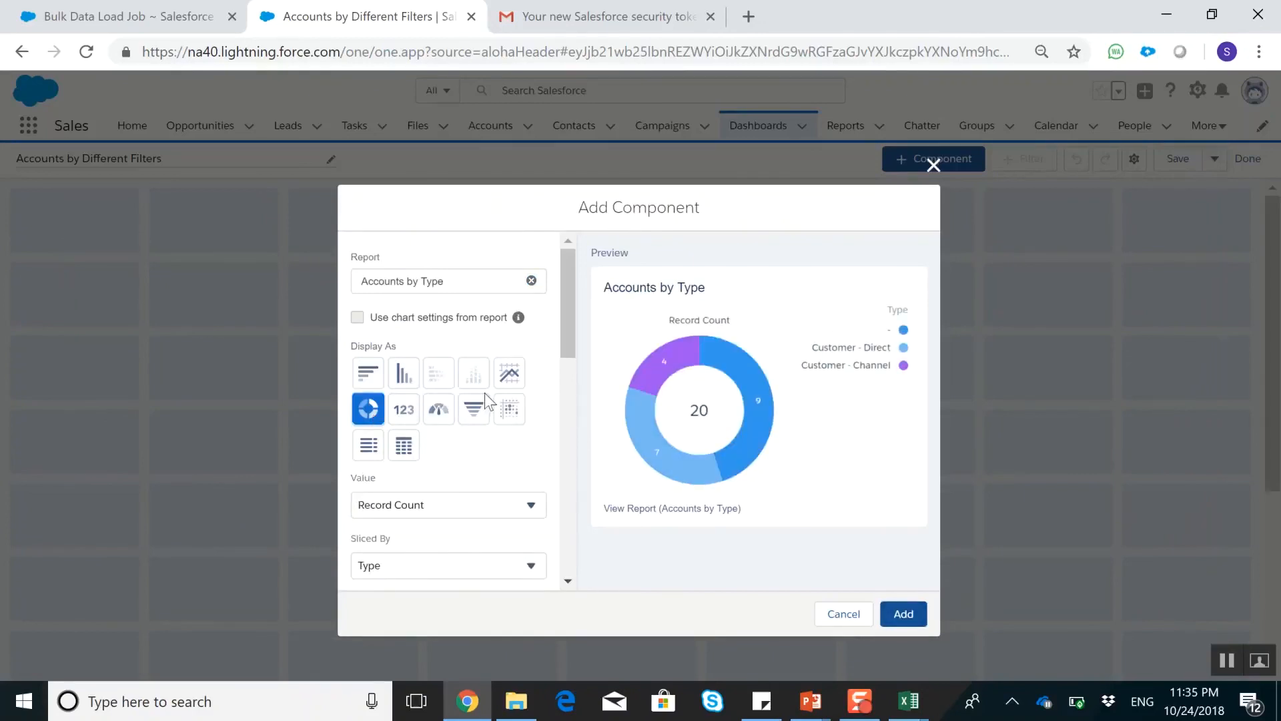
scroll(482, 385, down, 3)
click(416, 470)
scroll(435, 447, down, 3)
scroll(462, 420, down, 2)
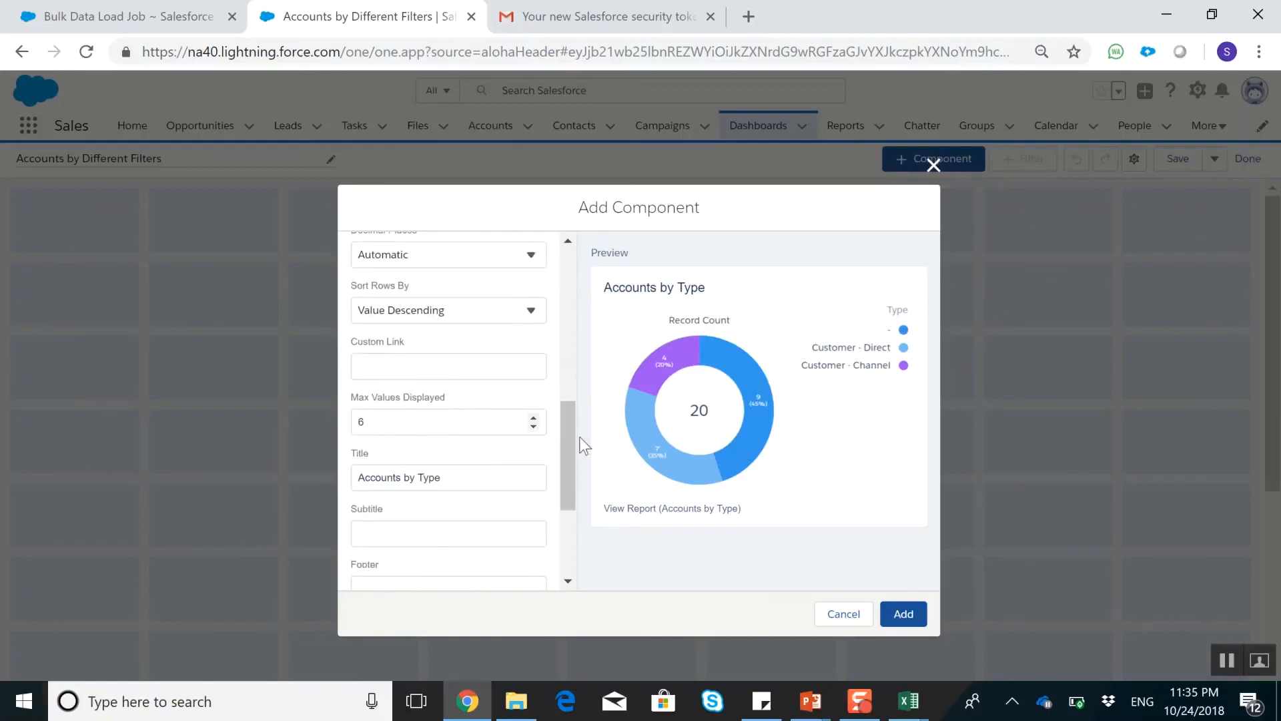
click(916, 620)
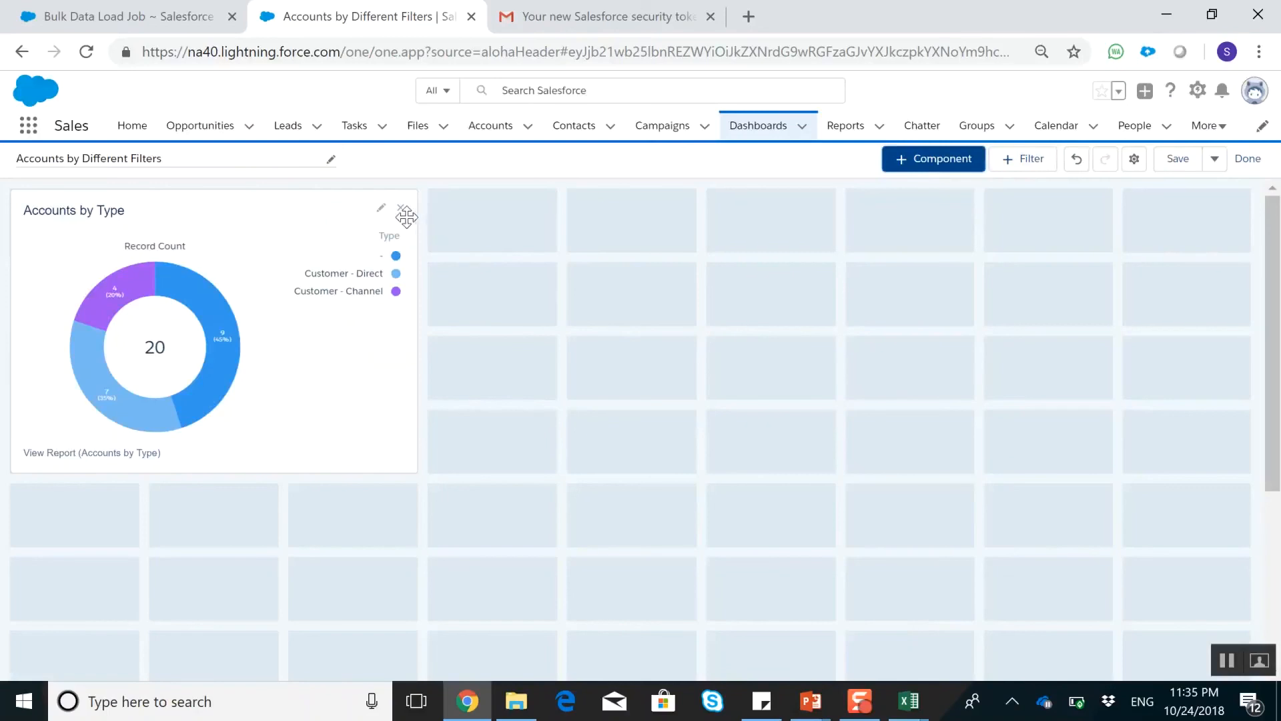
Add a second component from the Accounts by Type report, displayed as a vertical bar chart
click(951, 162)
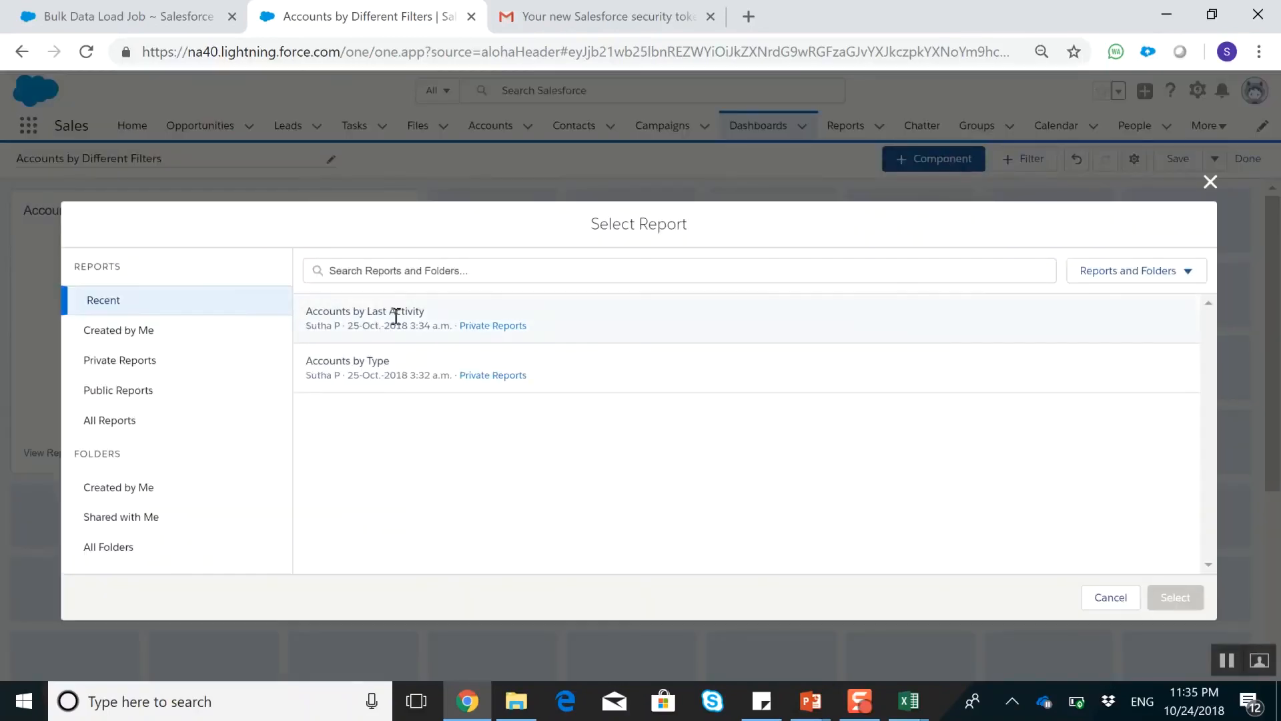
click(389, 359)
click(1191, 604)
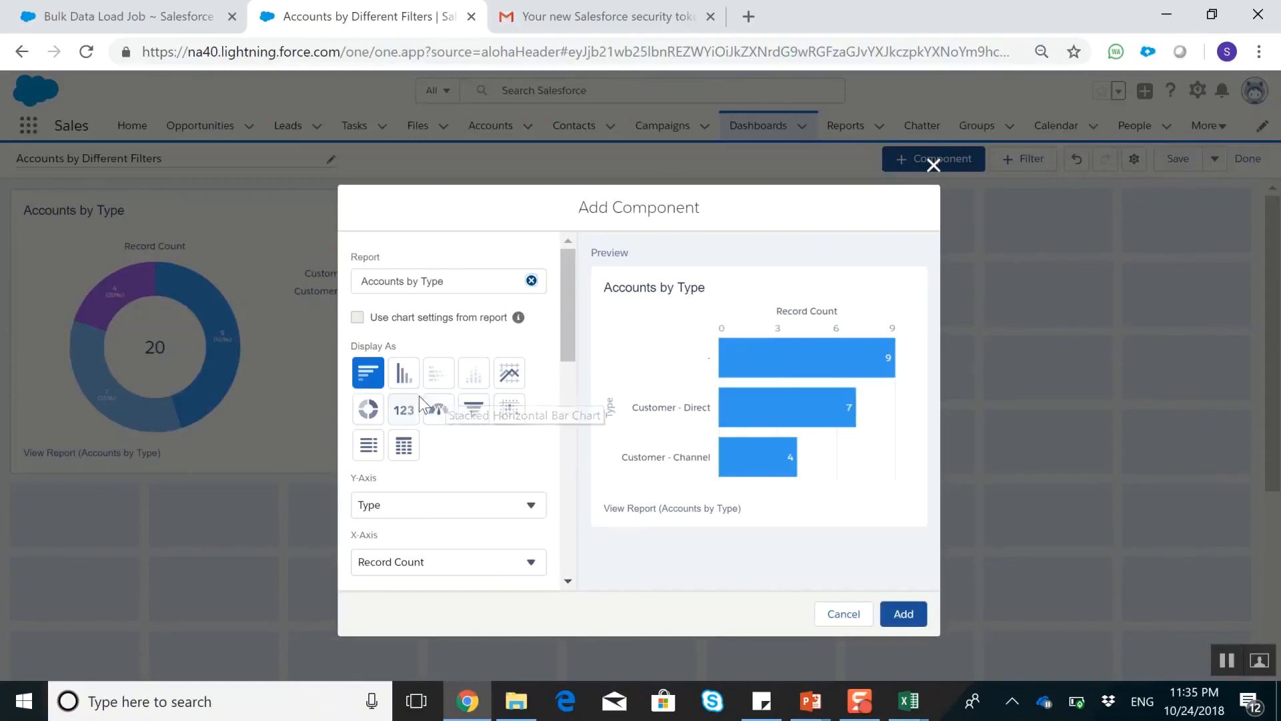
click(409, 379)
click(920, 614)
Move the bar chart directly beside the donut chart and widen it to five grid columns
drag(302, 516, 747, 200)
drag(832, 331, 1081, 347)
drag(866, 276, 868, 367)
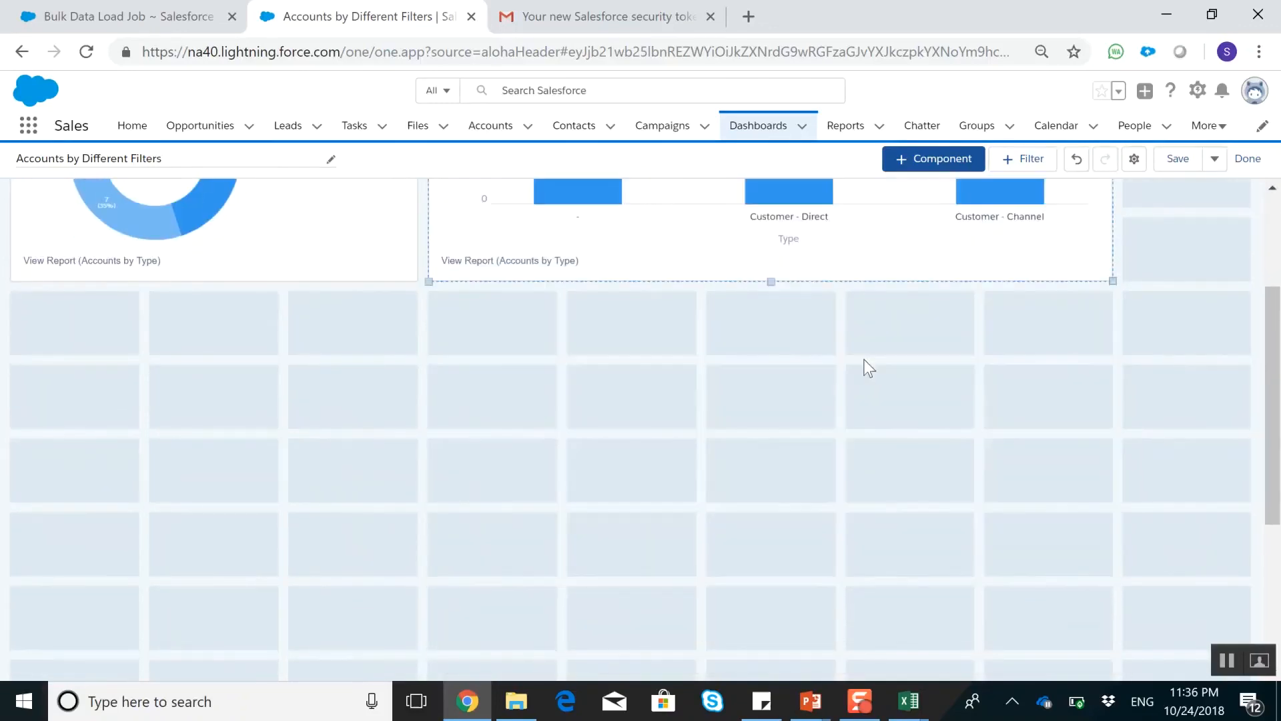
scroll(862, 403, up, 3)
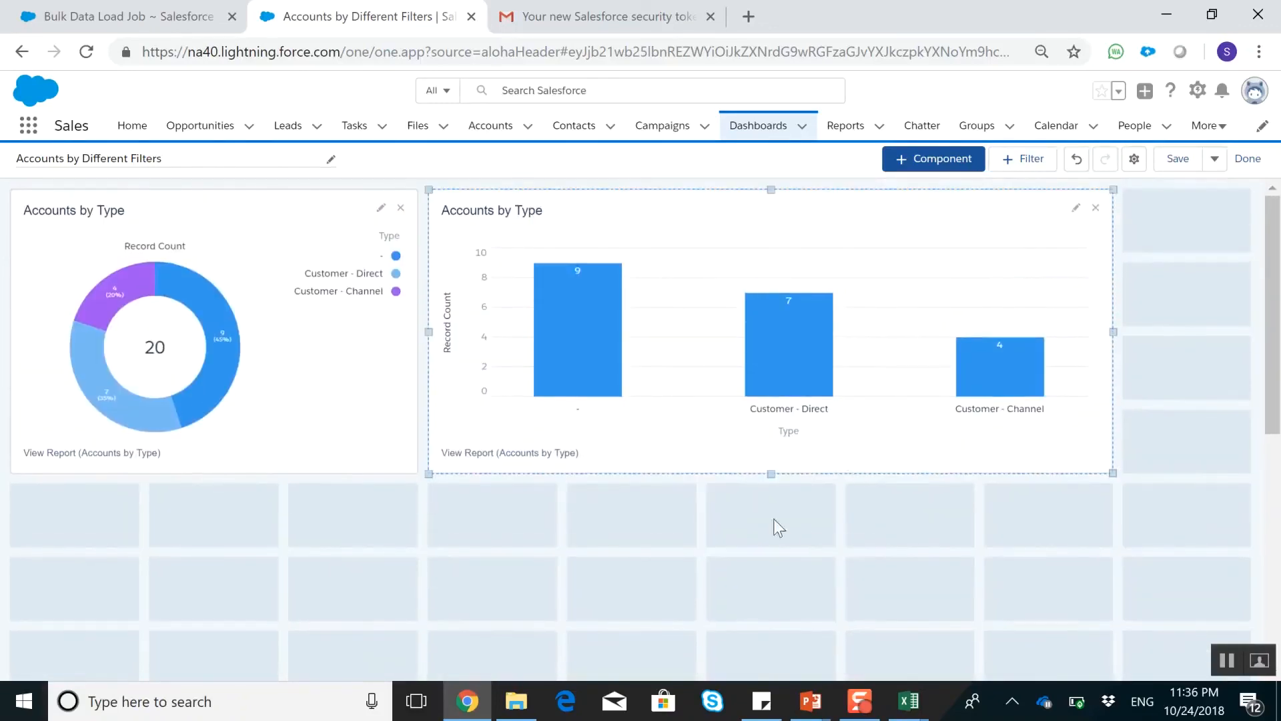
Add a gauge component from the Accounts by Last Activity report and shift it two grid columns over, beneath the other charts
click(935, 168)
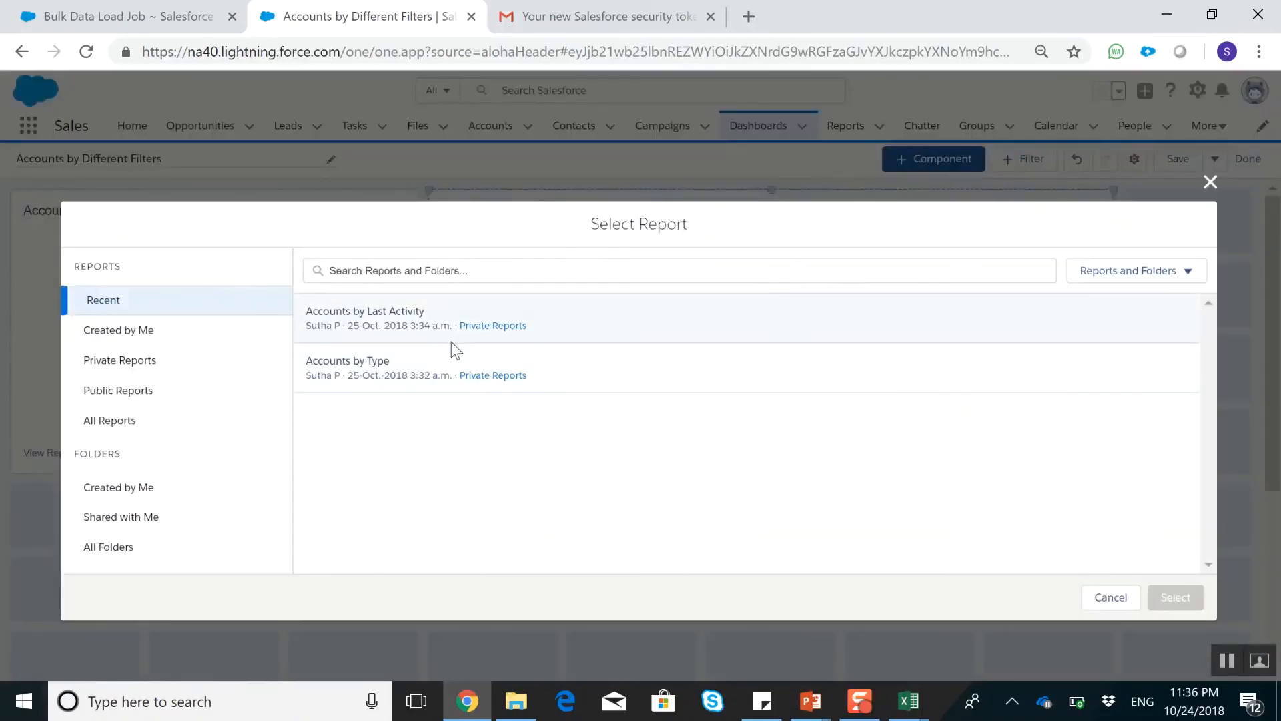
click(496, 309)
click(1174, 596)
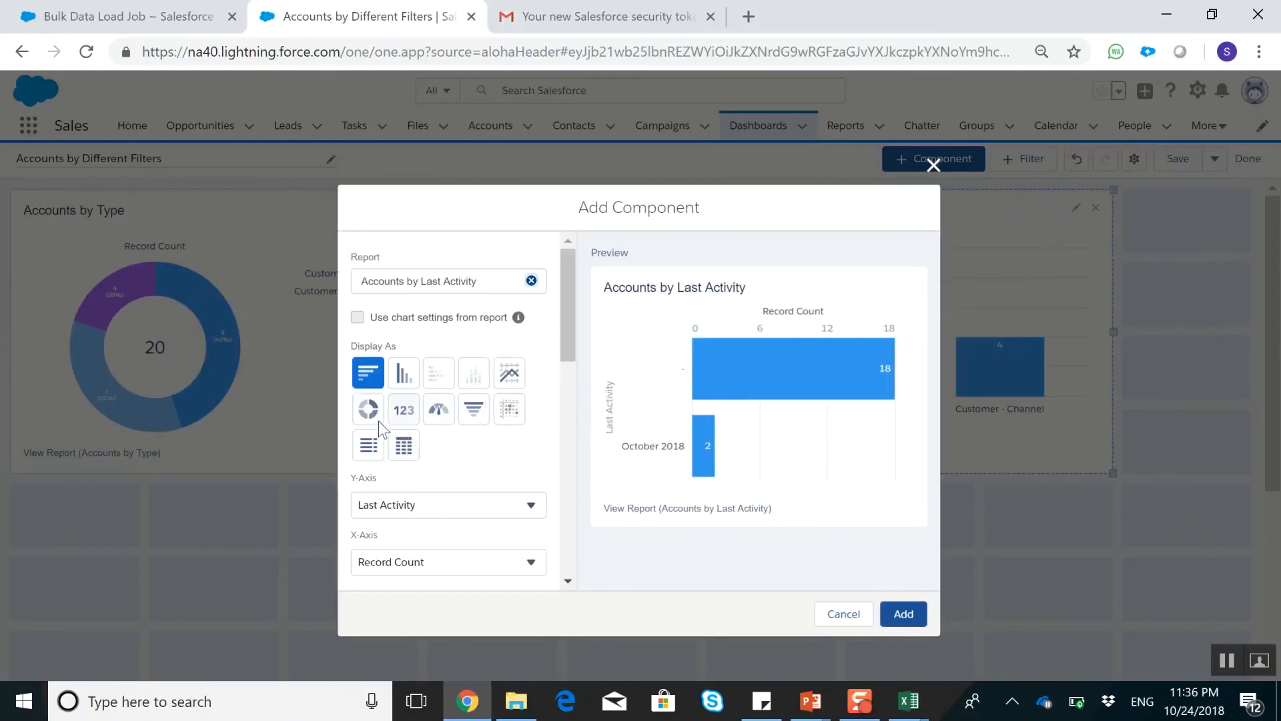
click(438, 412)
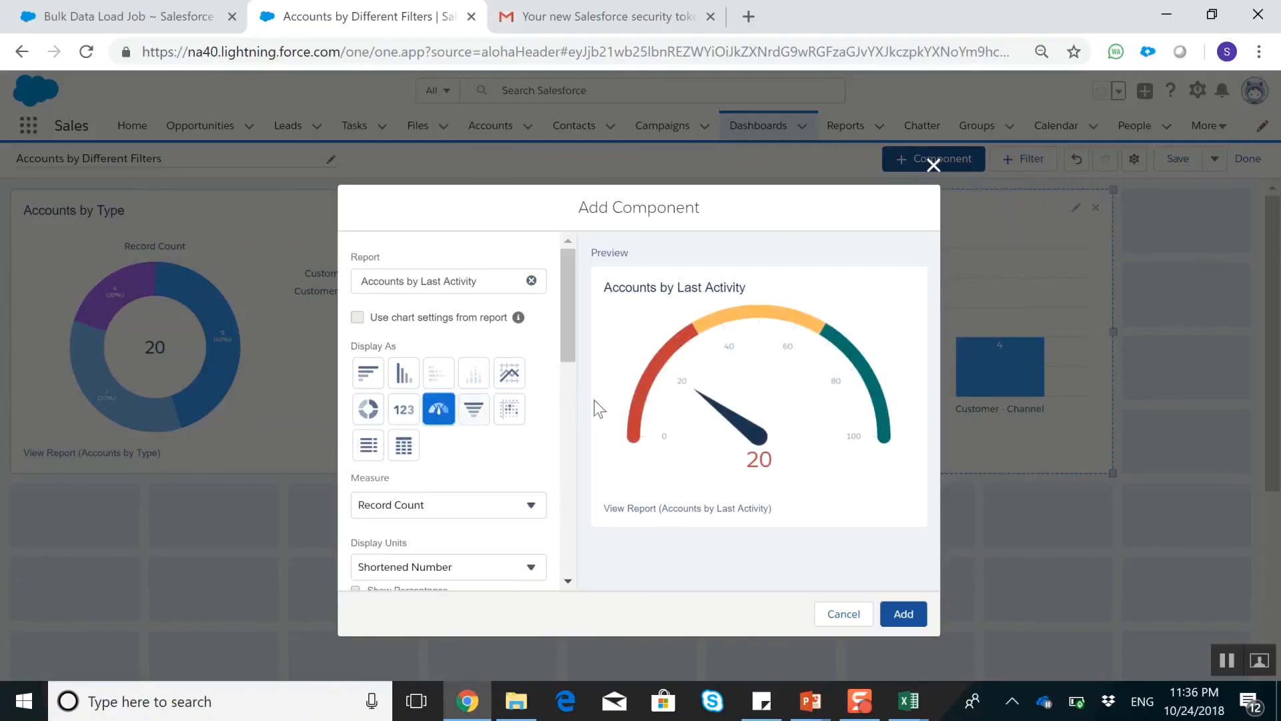
click(902, 614)
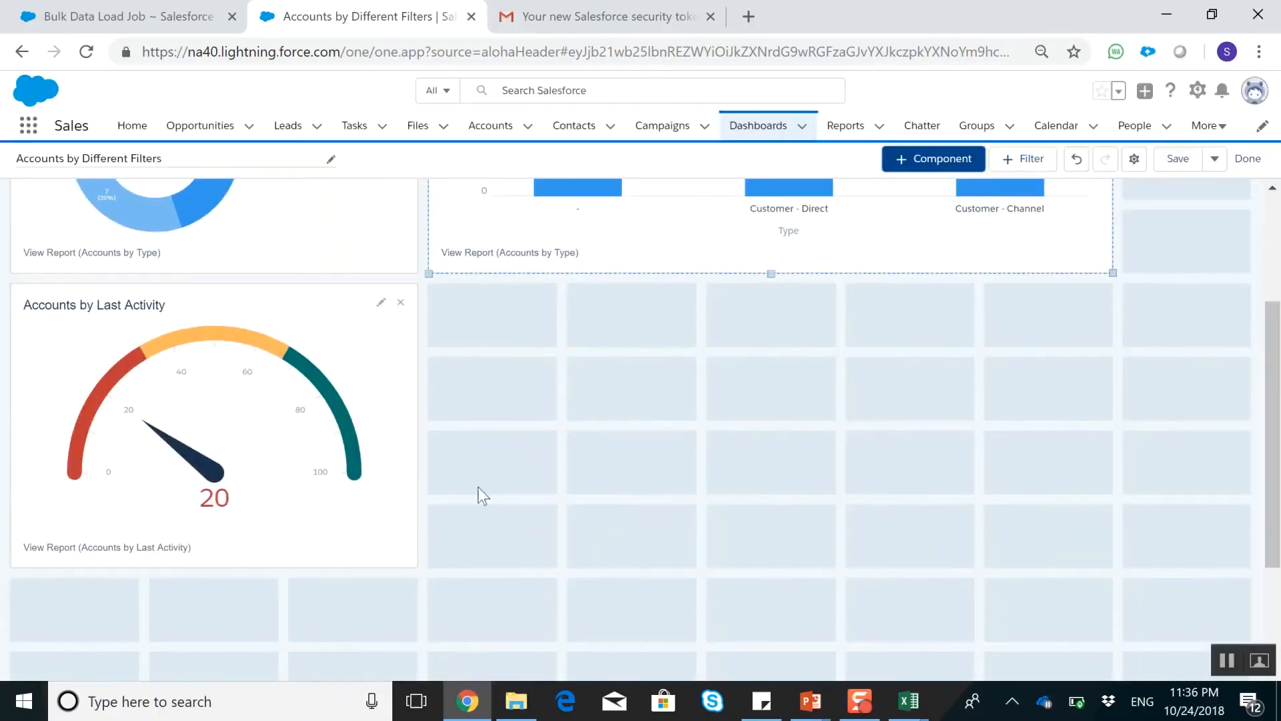
drag(286, 332, 646, 425)
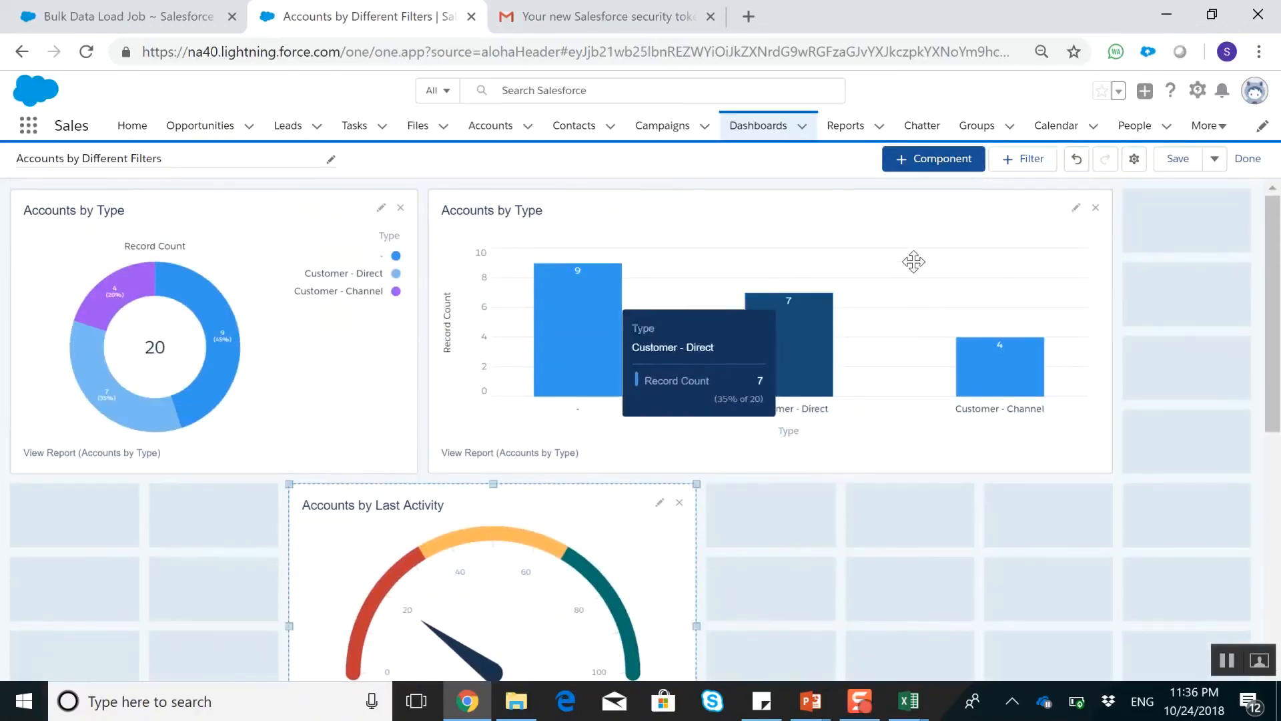
Save the dashboard, finish editing and look over its three charts in view mode
click(1170, 166)
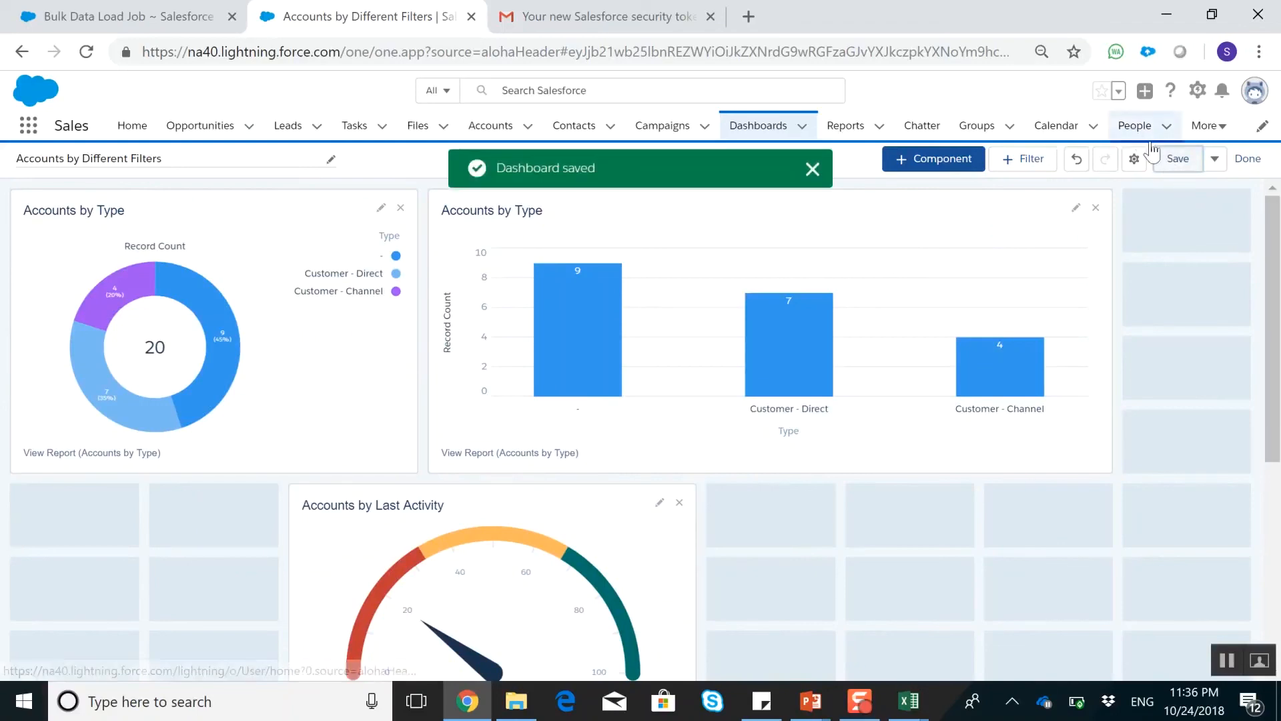
click(1246, 160)
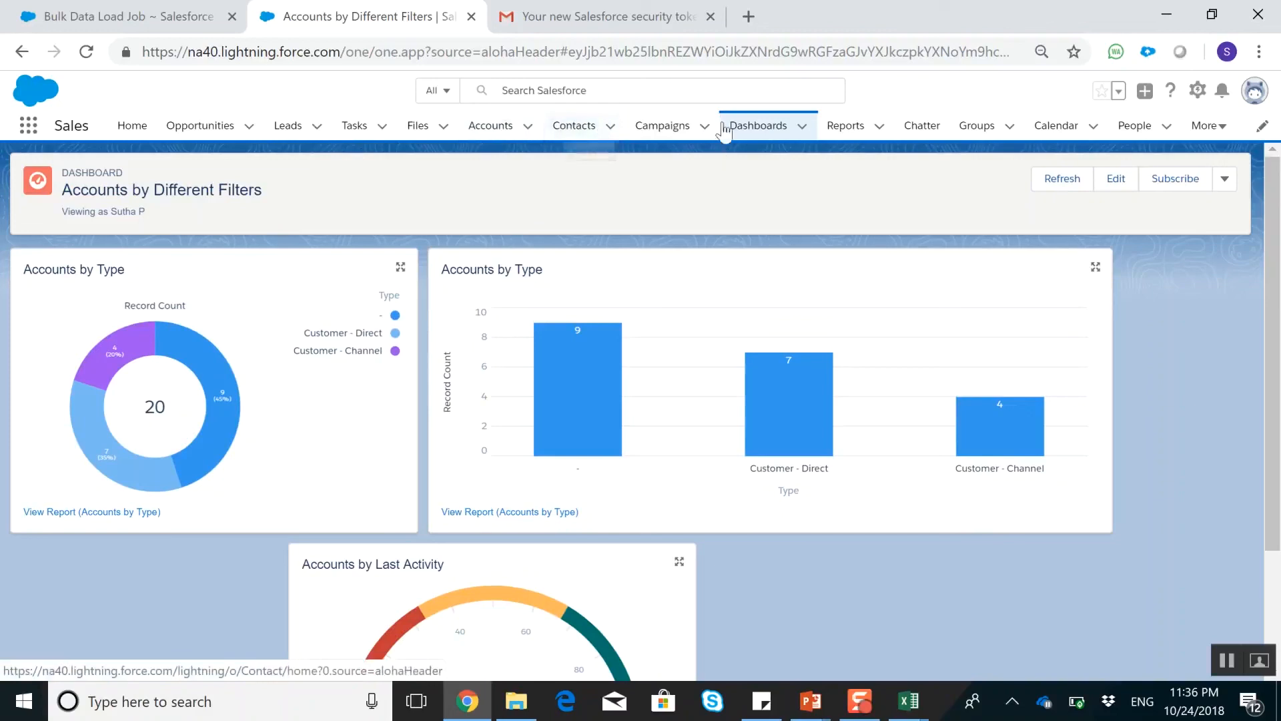
mouse_move(585, 367)
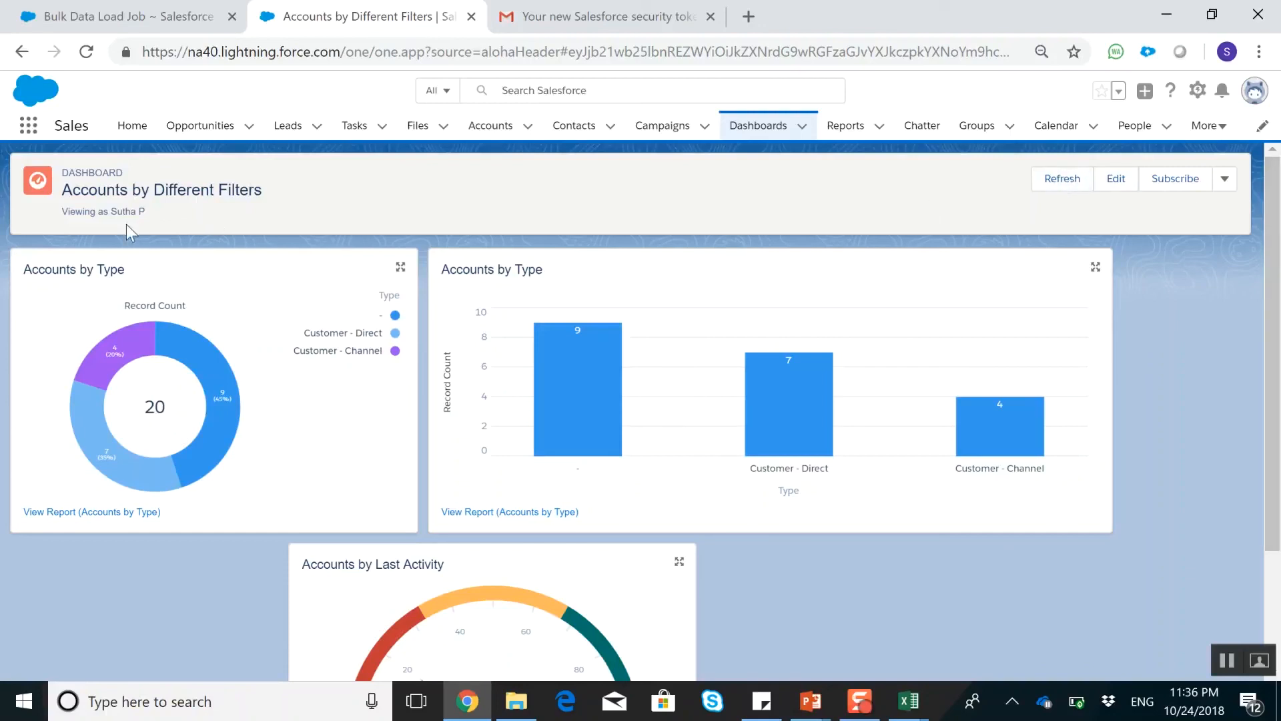
scroll(464, 415, down, 2)
scroll(475, 412, up, 2)
Reopen the Accounts by Different Filters dashboard from the dashboards list and check which additional actions it offers
click(773, 134)
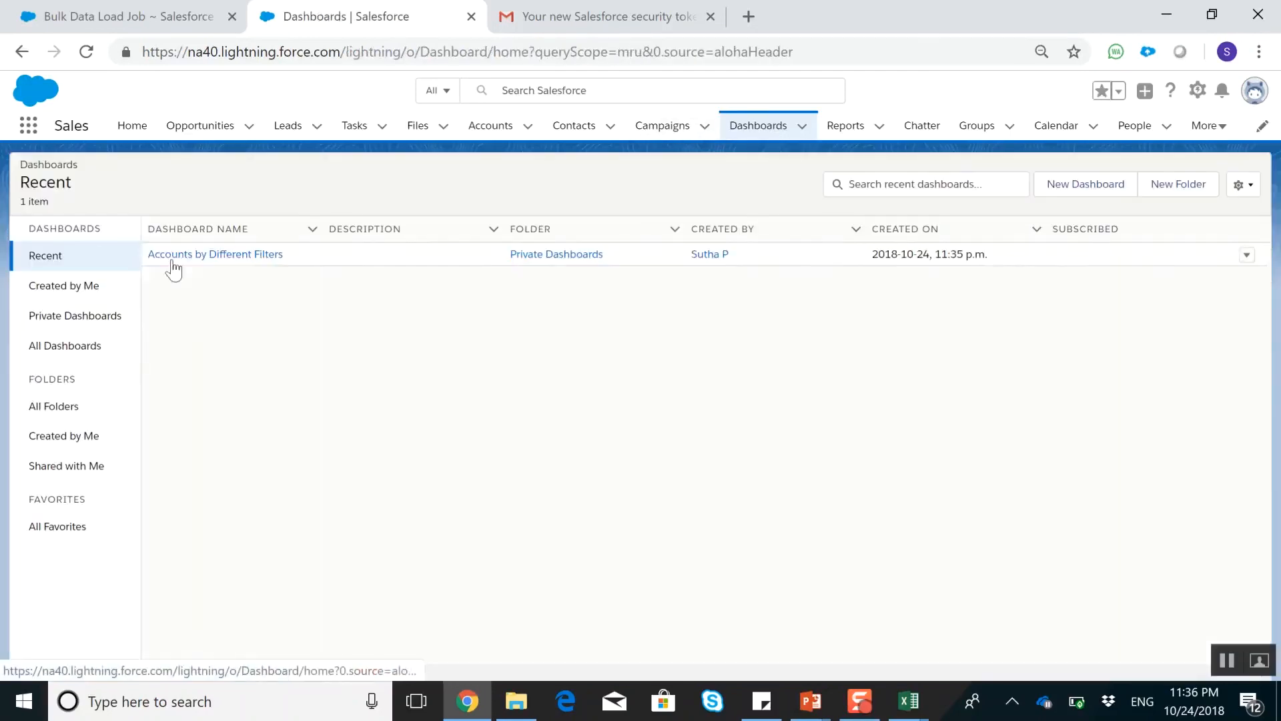
click(187, 255)
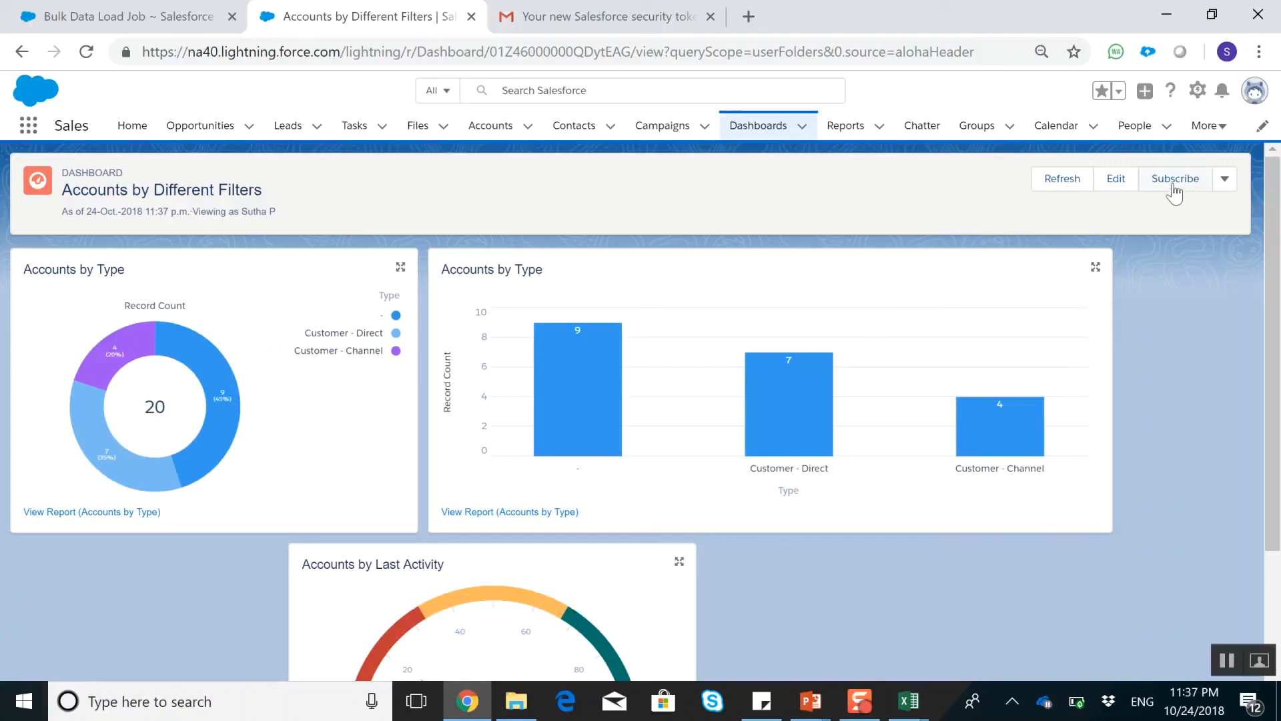
click(1228, 181)
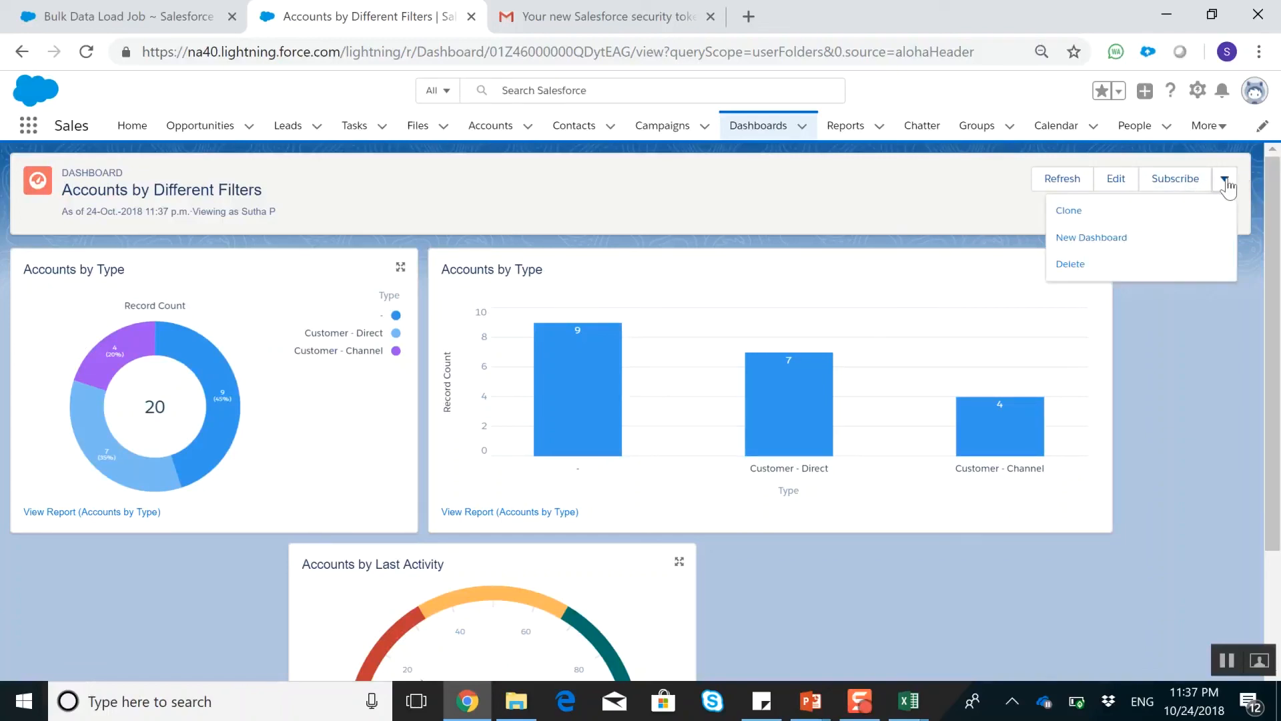
click(1198, 457)
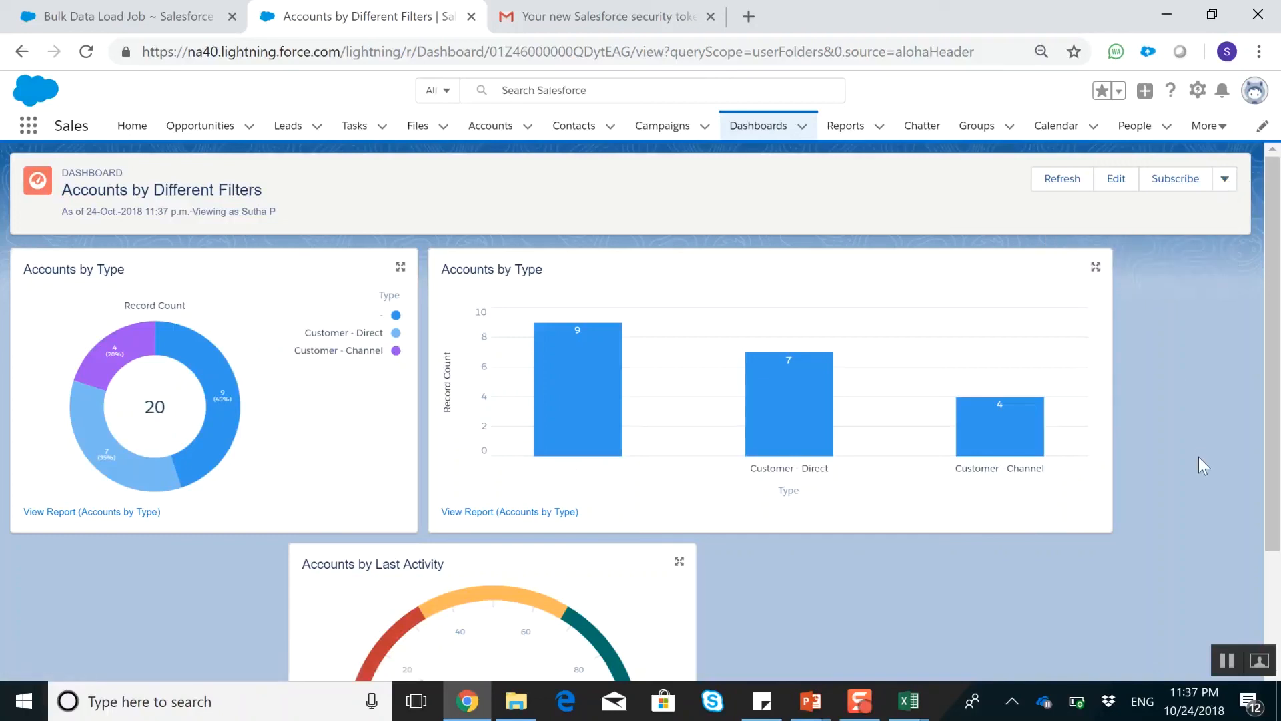